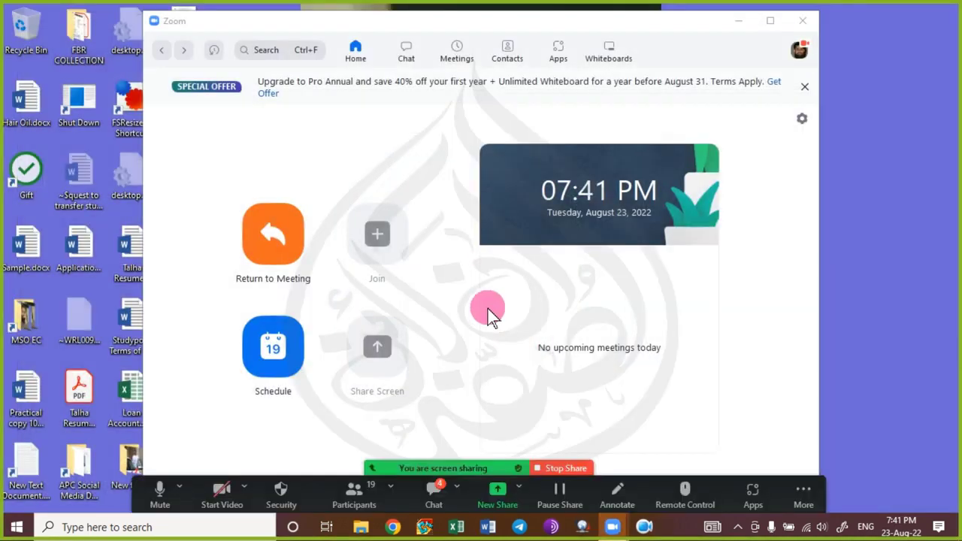
Minimize the Zoom home window and switch to Excel.
left_click(746, 22)
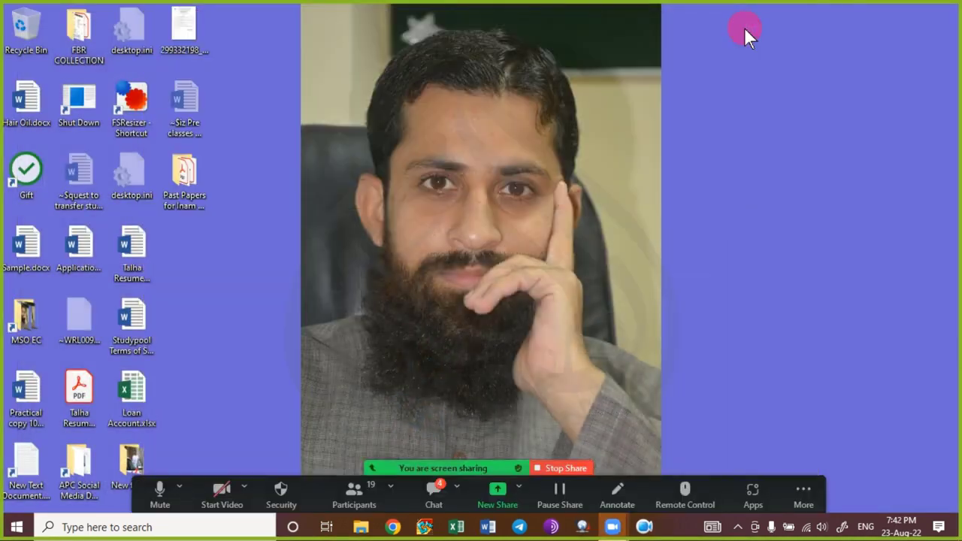
left_click(456, 526)
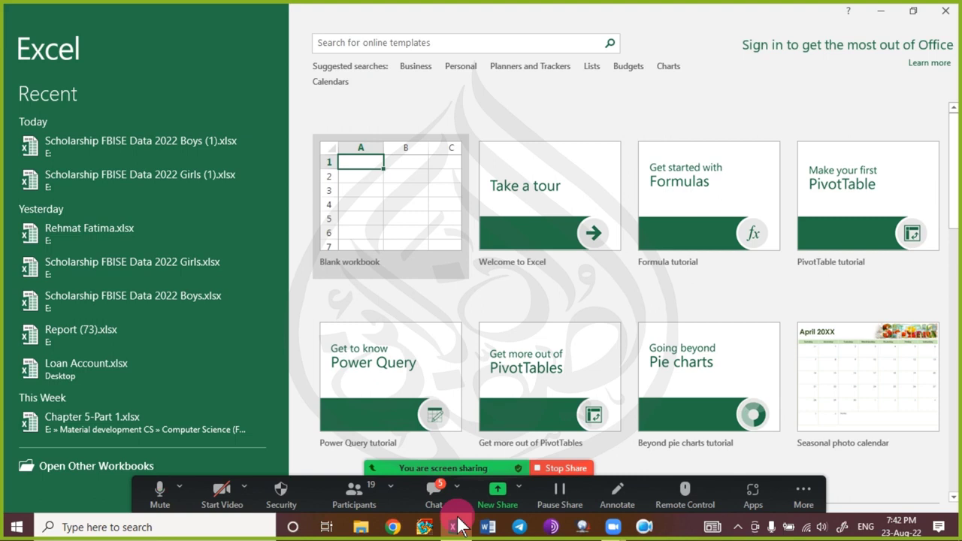
Read the participants' messages in the Zoom meeting chat, then minimize the chat window.
left_click(438, 489)
scroll(464, 273, "up", 3)
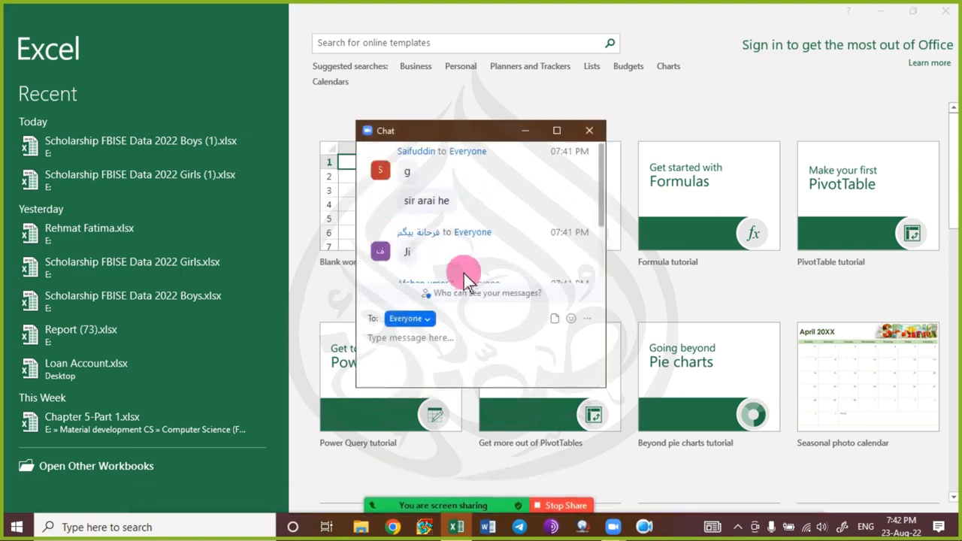
left_click(527, 135)
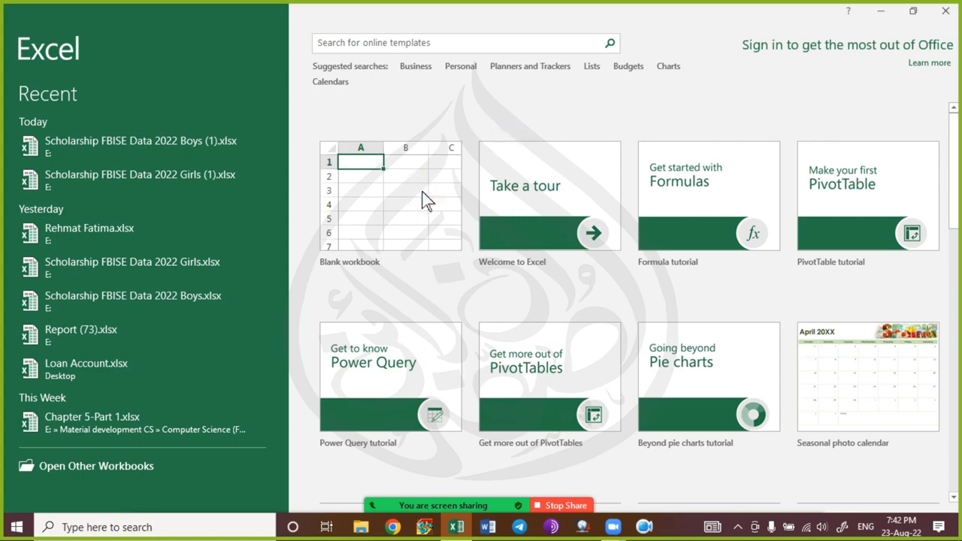
Create a blank workbook in Excel and check the meeting chat for new replies.
left_click(406, 206)
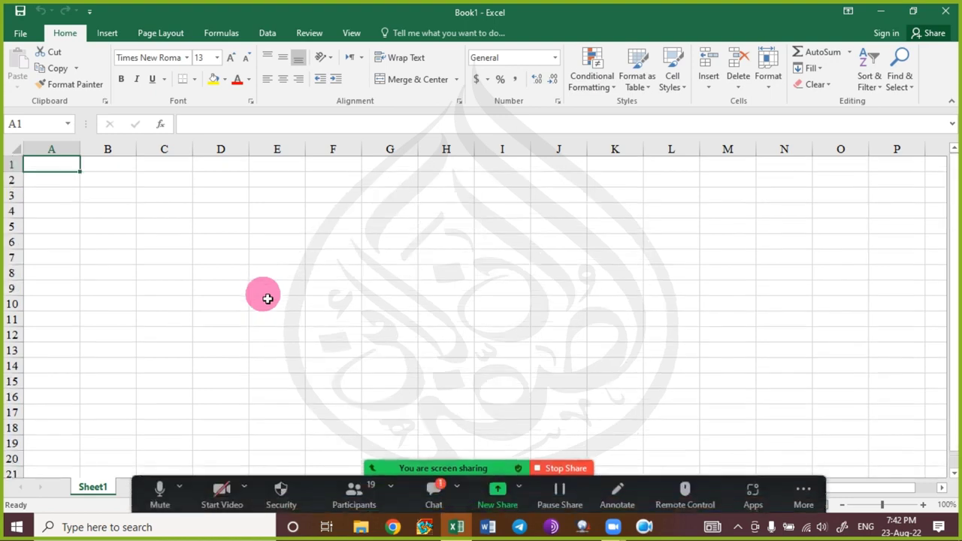
left_click(431, 492)
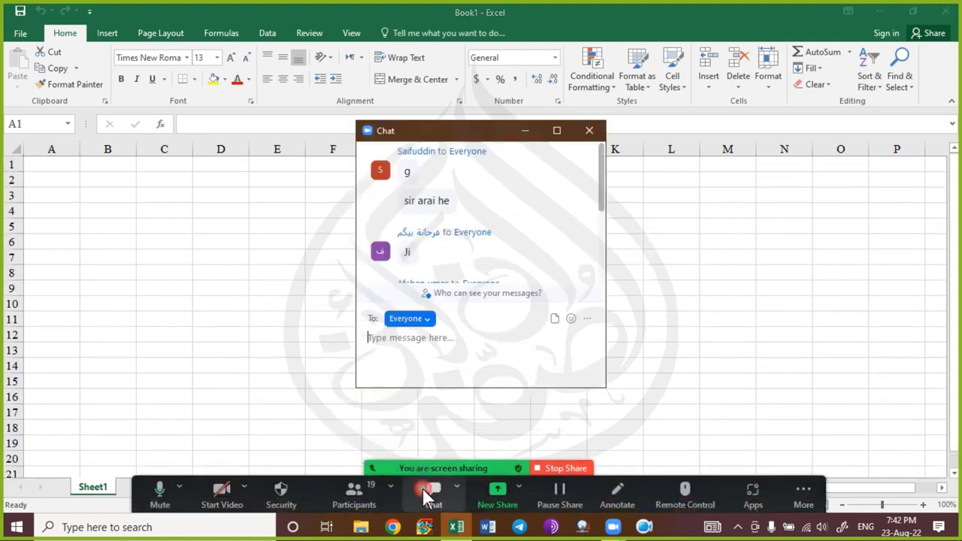
left_click(525, 131)
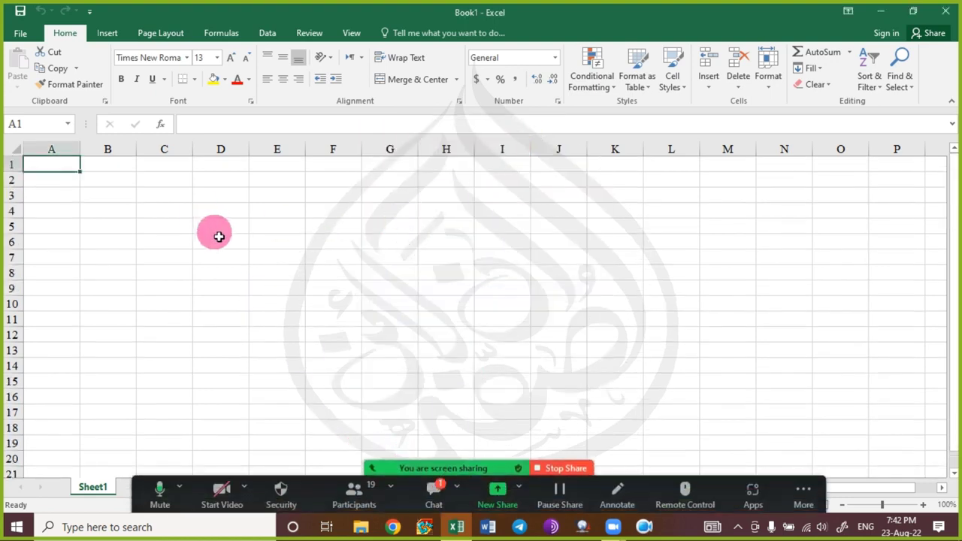
left_click(433, 492)
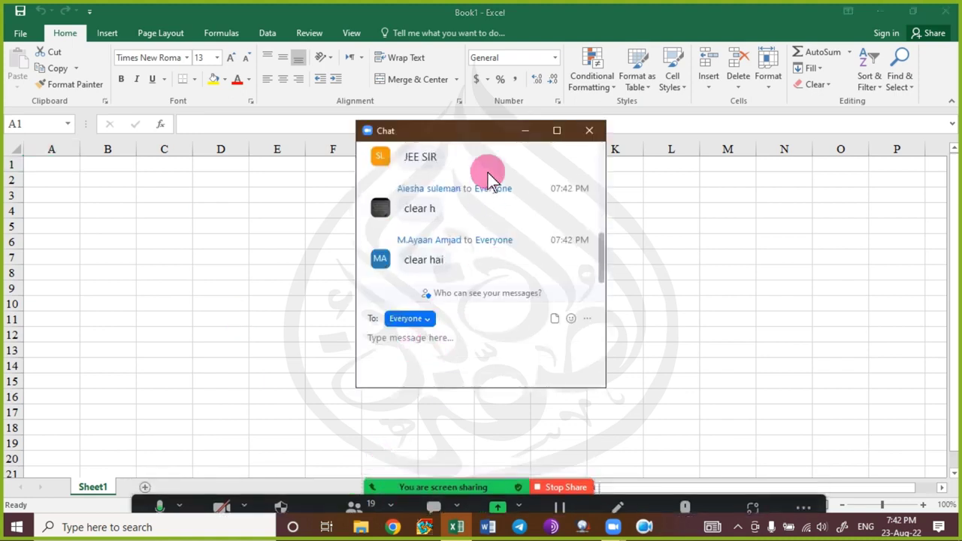
left_click(526, 136)
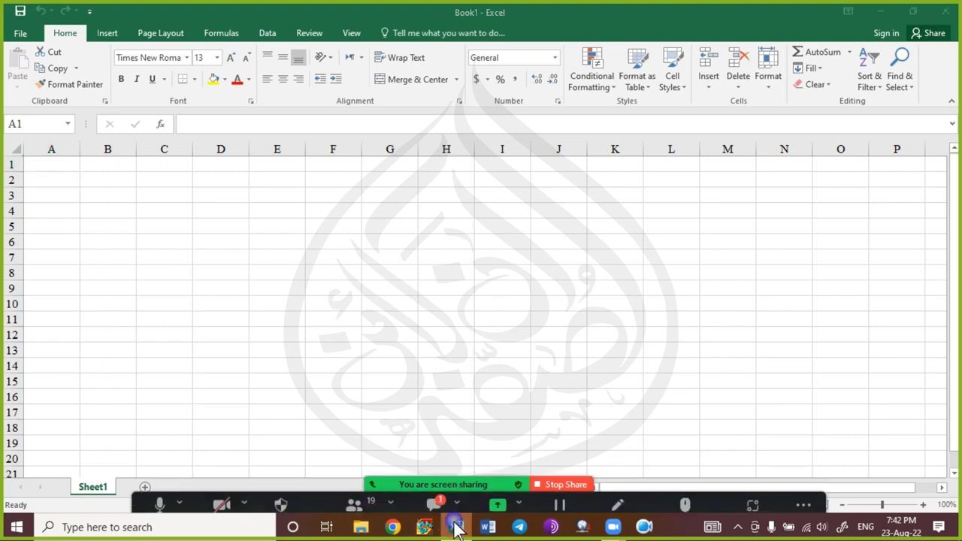
Open the recently used student records workbook that is named after a person.
right_click(455, 527)
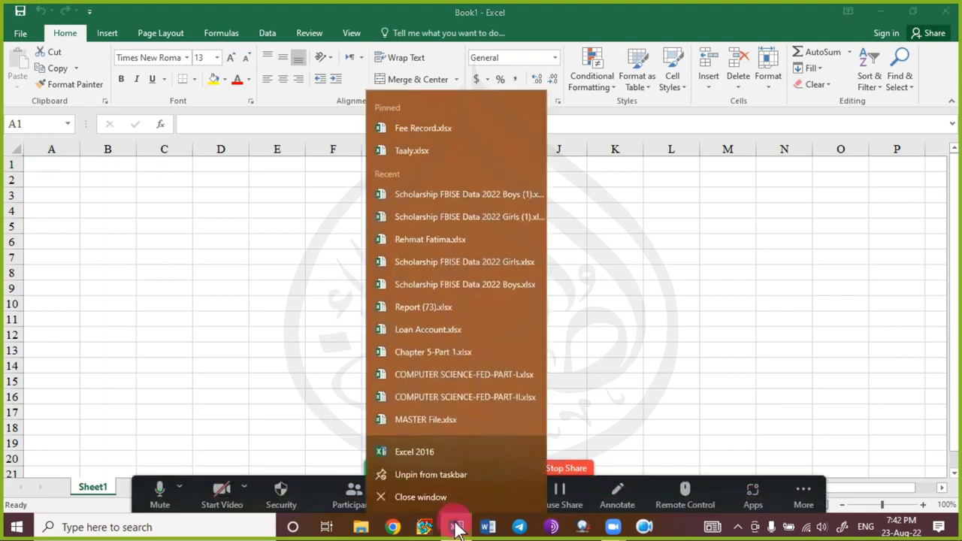
left_click(476, 240)
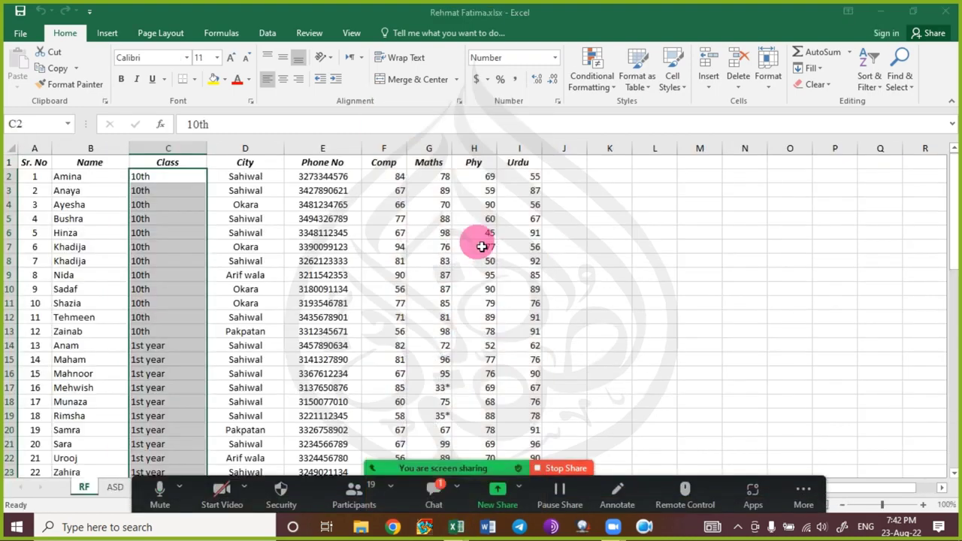
left_click(288, 233)
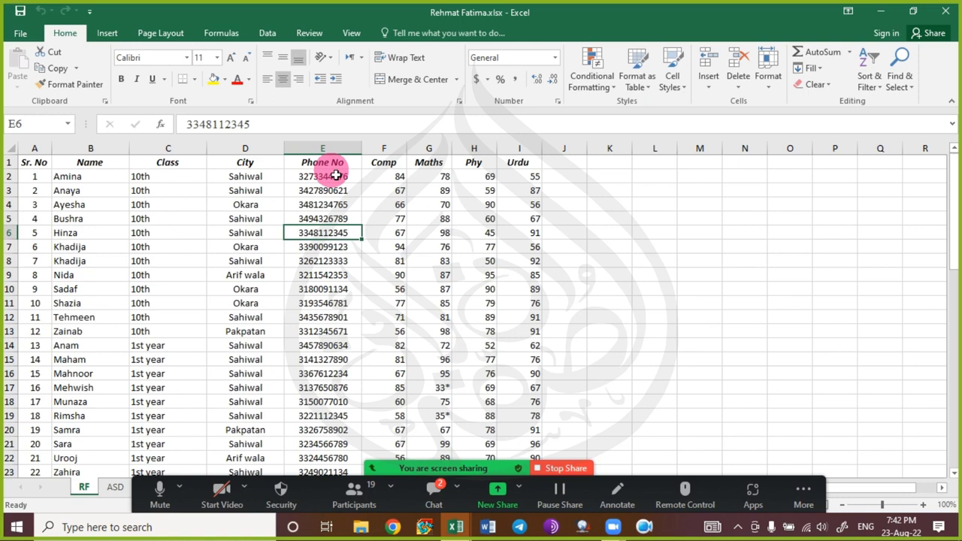
Check the participants' latest answers in the meeting chat, then return to the student records sheet.
left_click(438, 490)
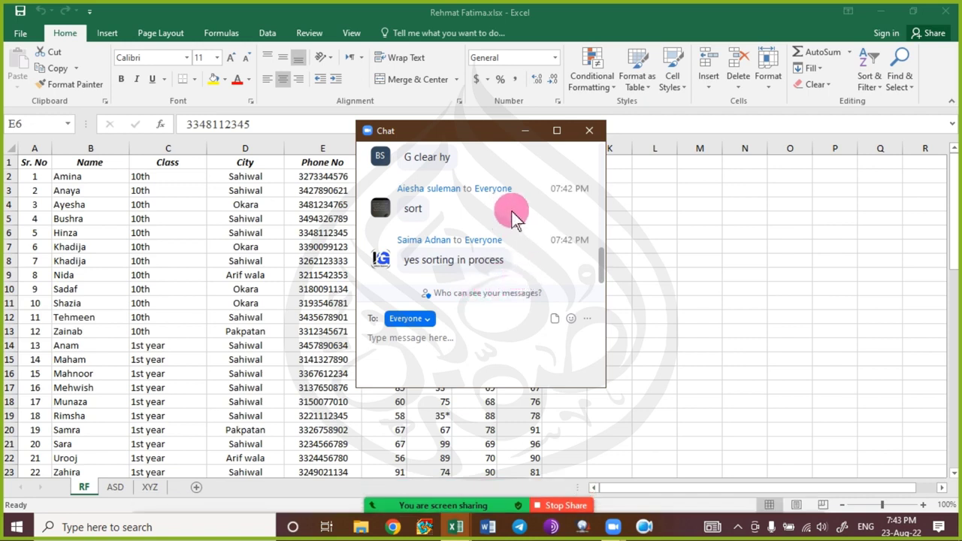
left_click(597, 138)
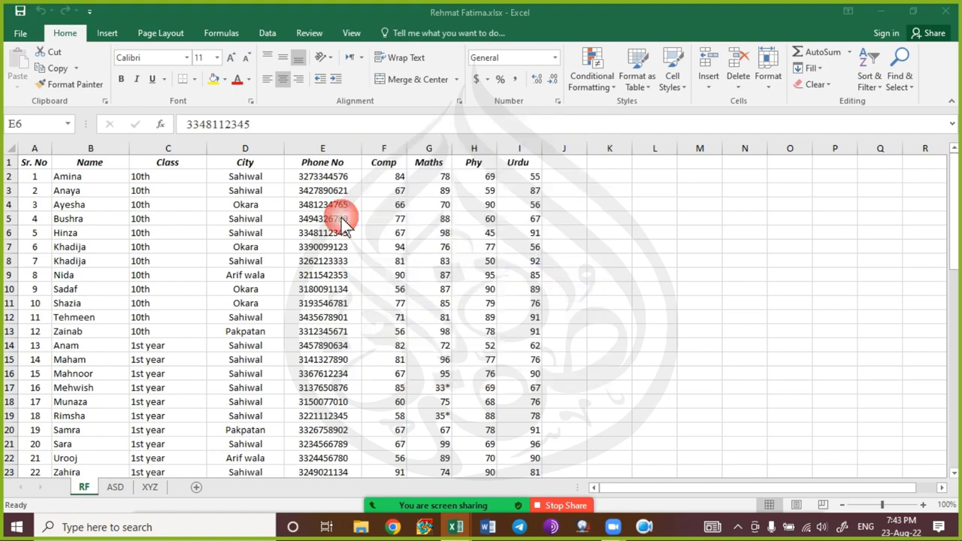
left_click(254, 218)
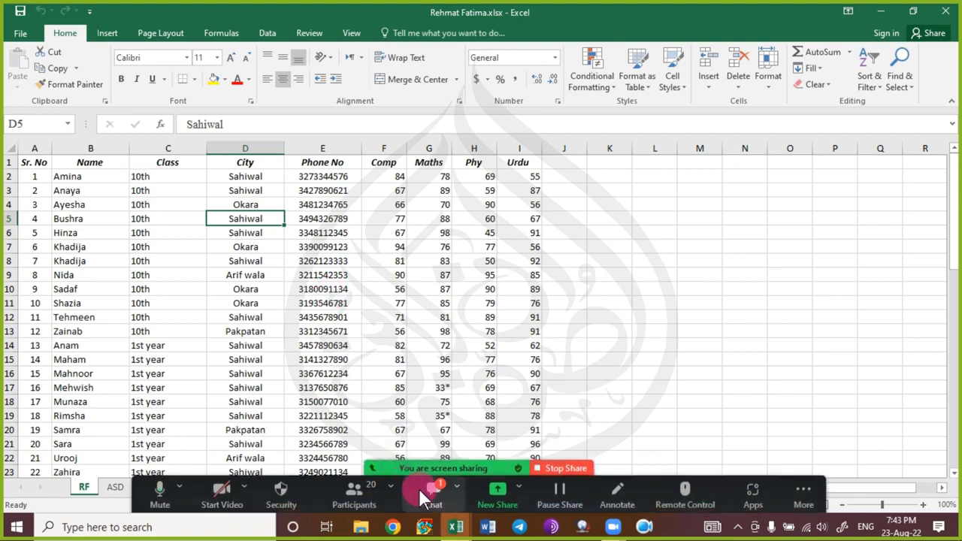
left_click(419, 489)
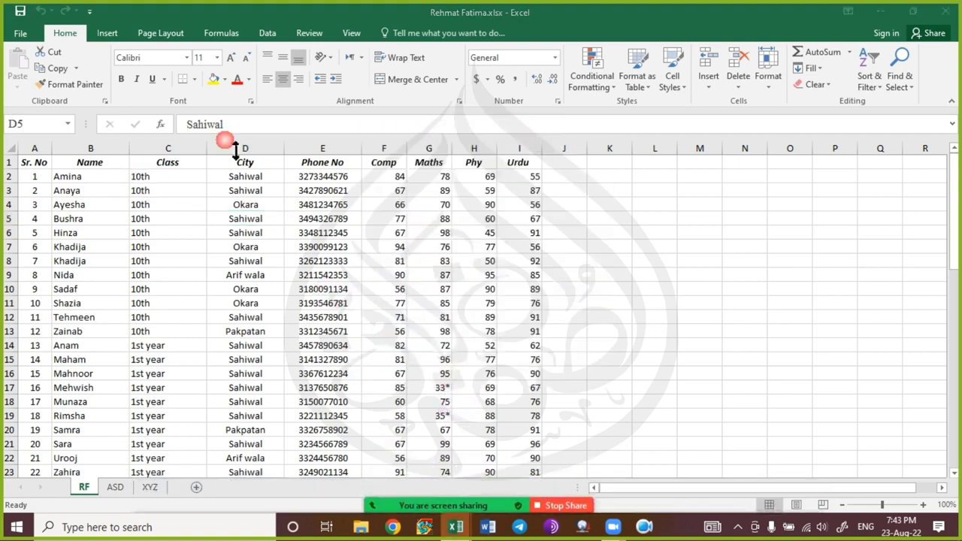
Insert an empty row above the header row of the student table on the RF sheet.
left_click(45, 164)
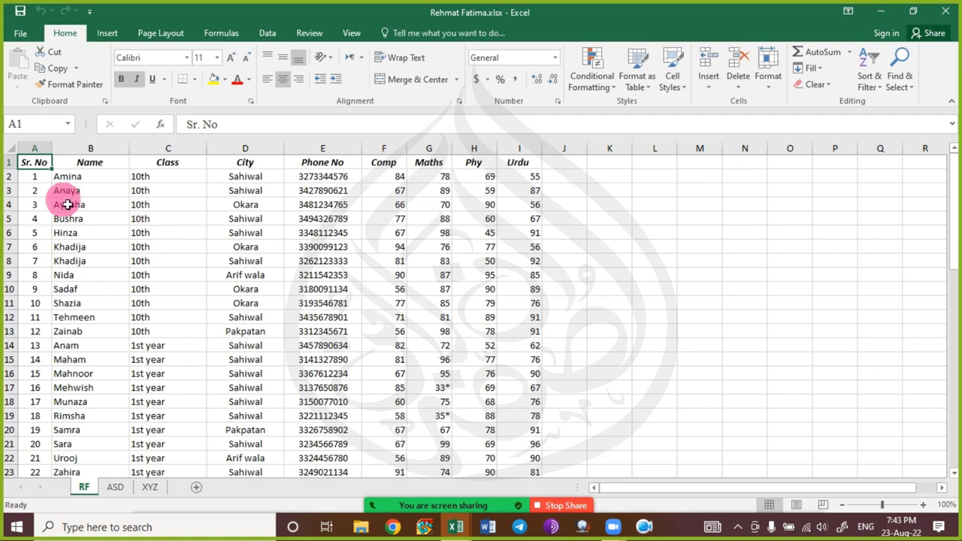
key("shift+space")
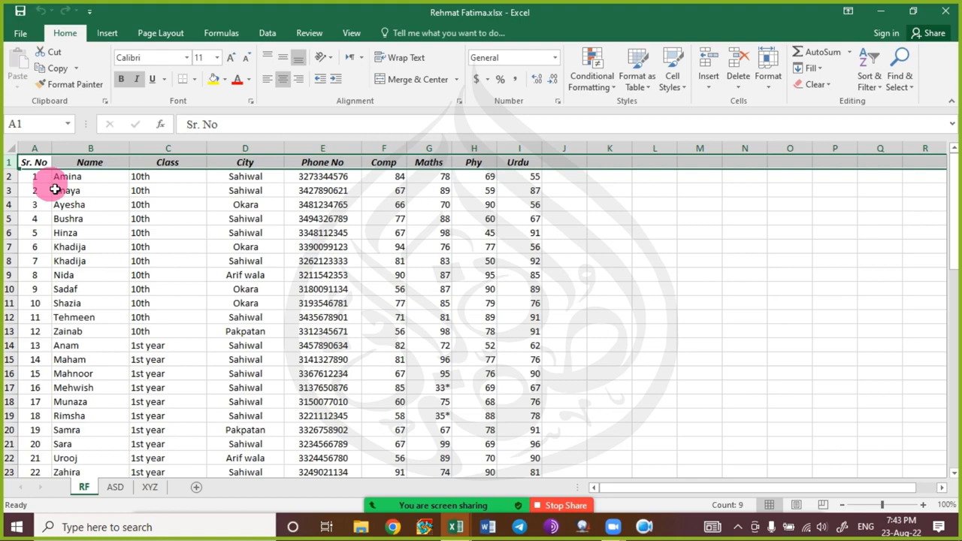
key("ctrl+shift+plus")
left_click(105, 219)
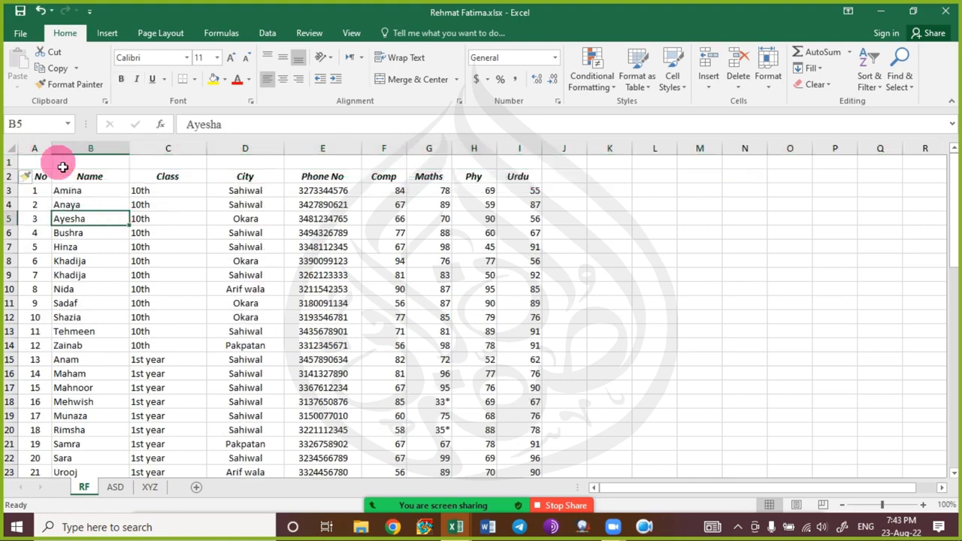
Merge and center cells A1:I1 across the width of the student table.
key("ctrl+Home")
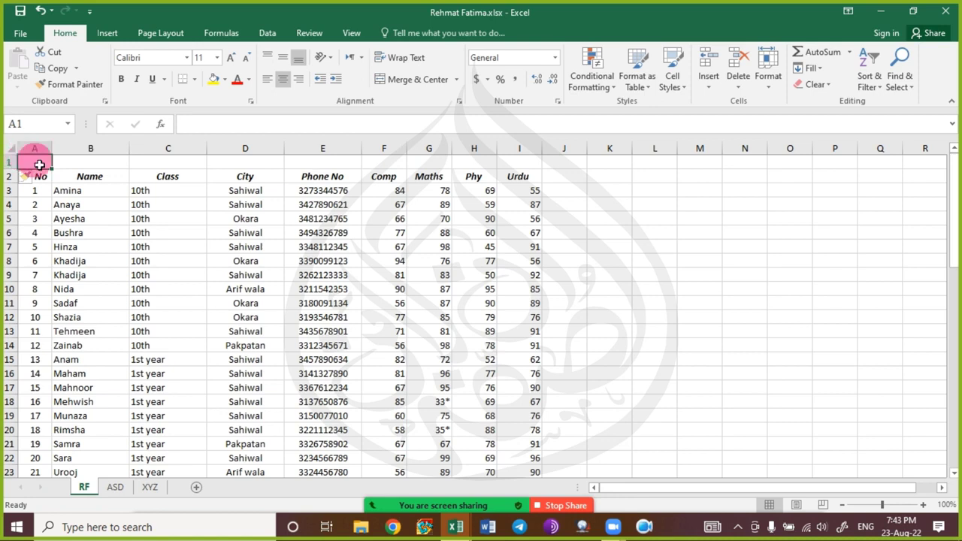
left_click_drag(39, 165, 526, 162)
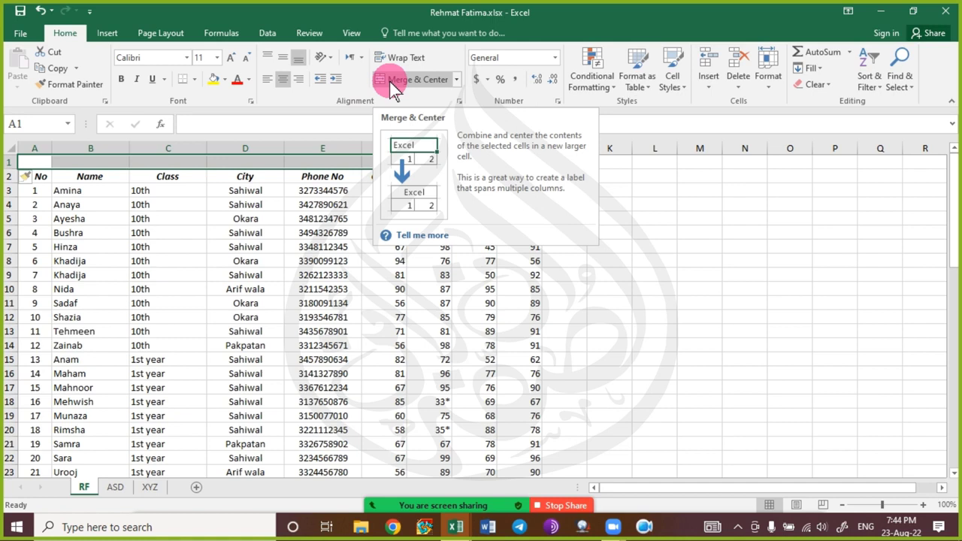
left_click(456, 79)
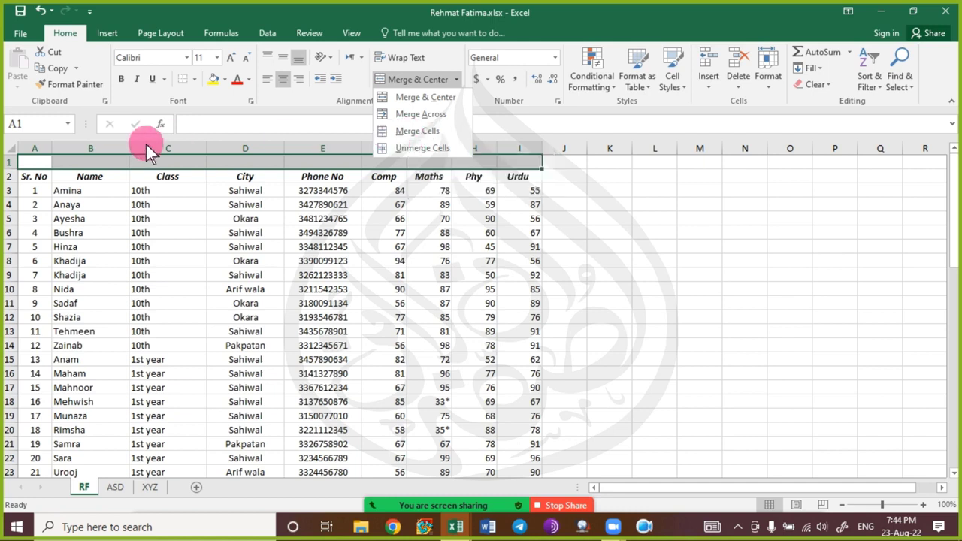
left_click(136, 161)
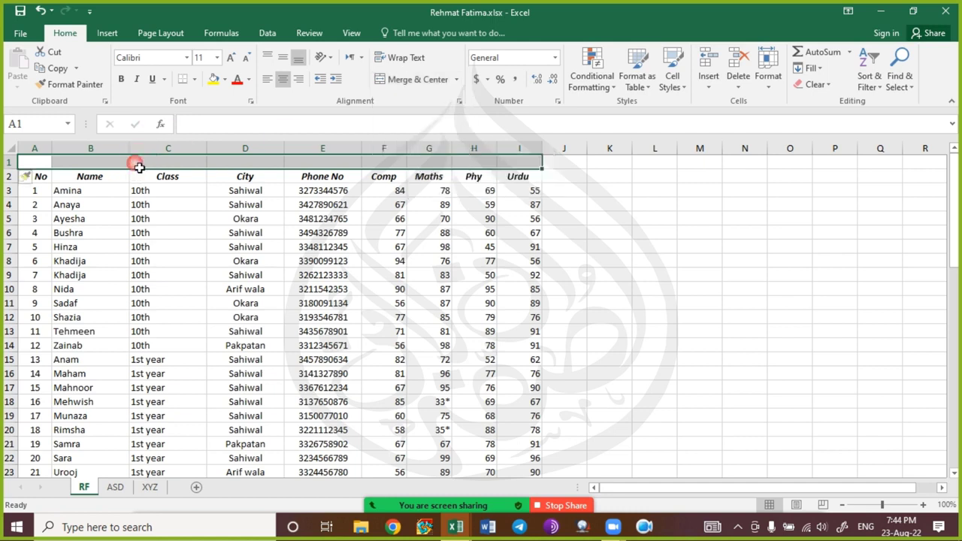
left_click(415, 79)
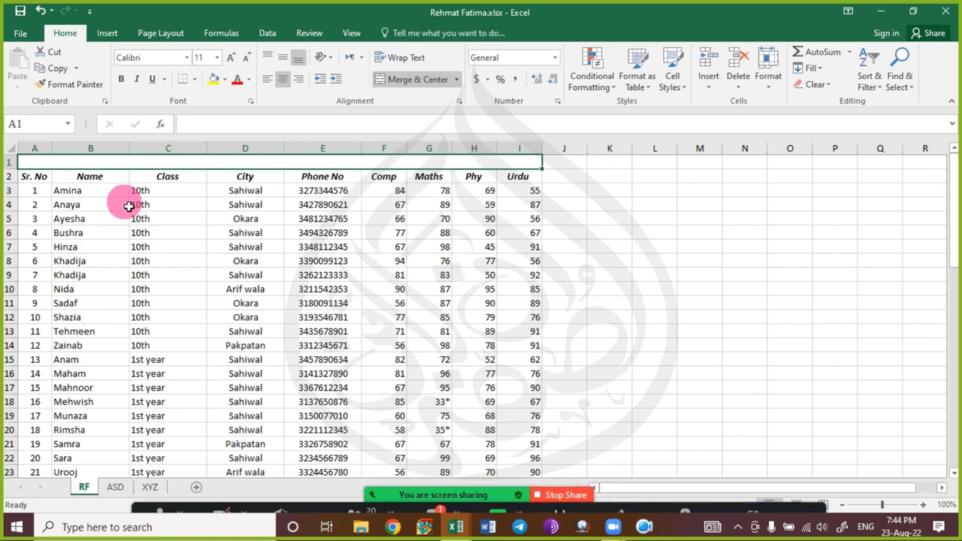
Look at the recent messages in the meeting chat and minimize it again.
left_click(432, 486)
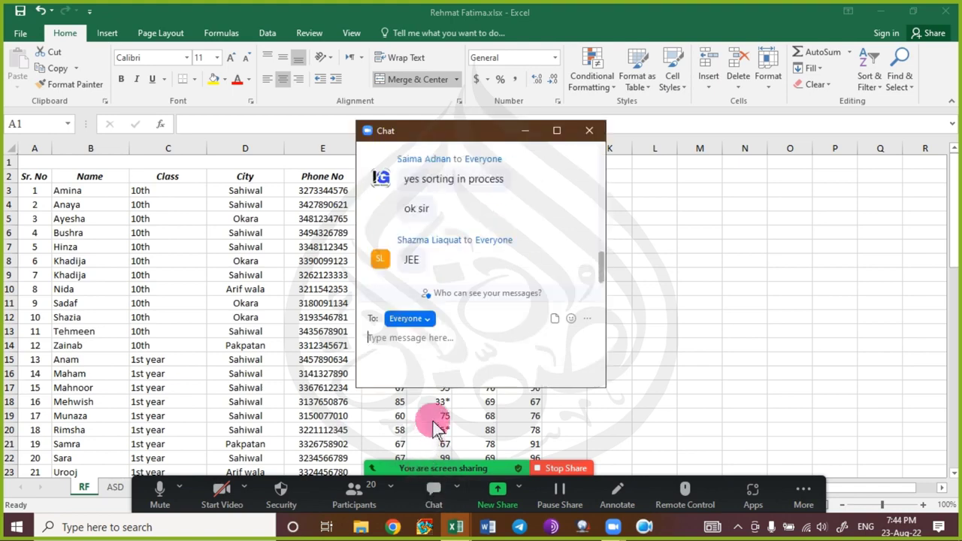
left_click(535, 136)
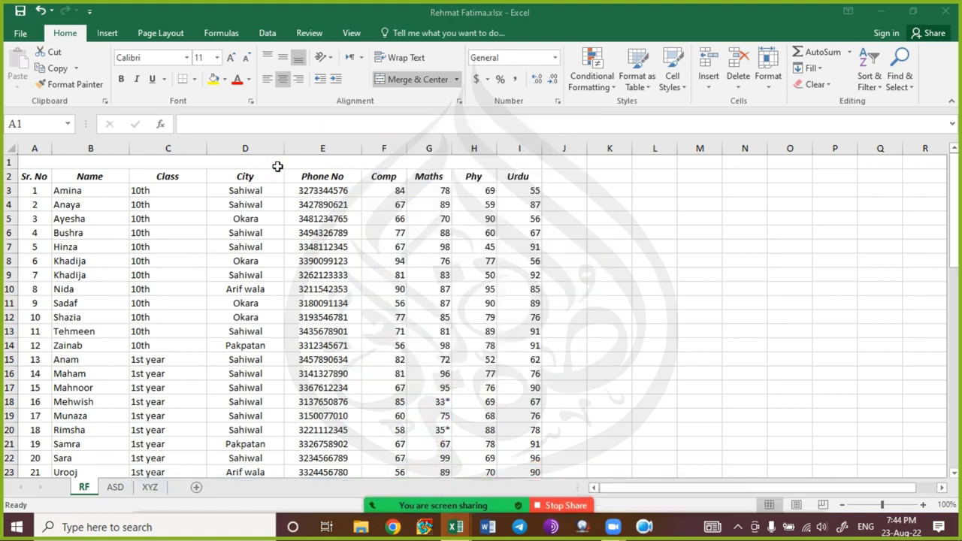
Enter the title "JINNAH ACADEMY & COMPUTER CENTER" in the merged cell A1.
left_click(278, 165)
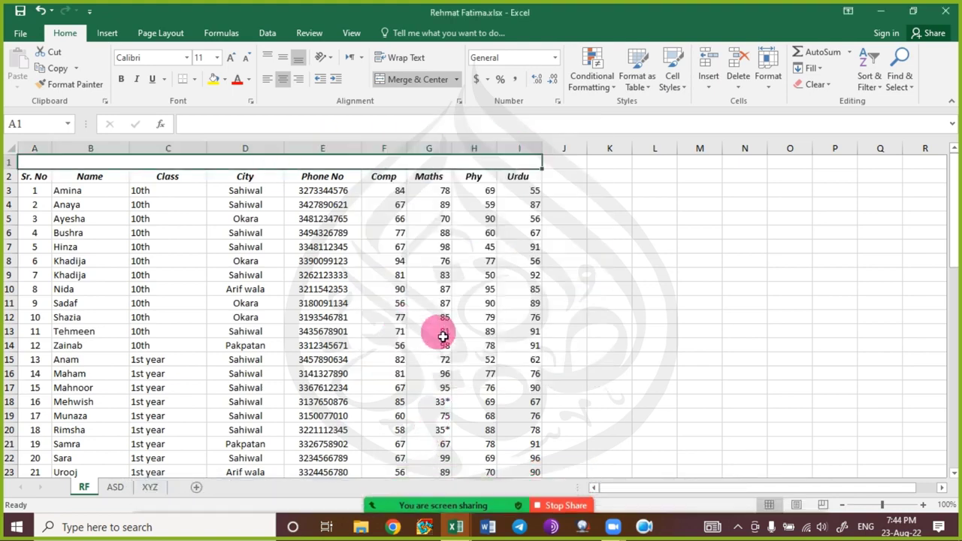
type("JI")
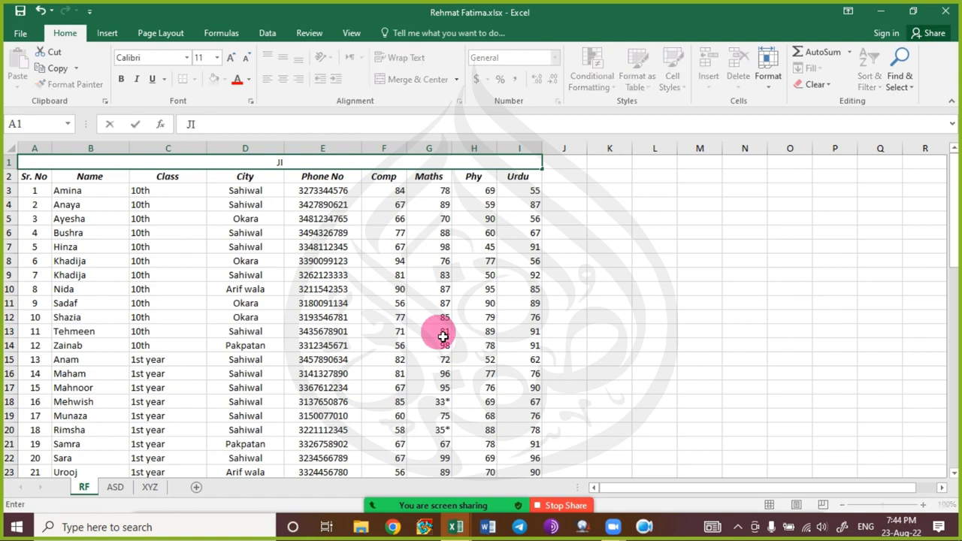
type("NNAH ACADEMY")
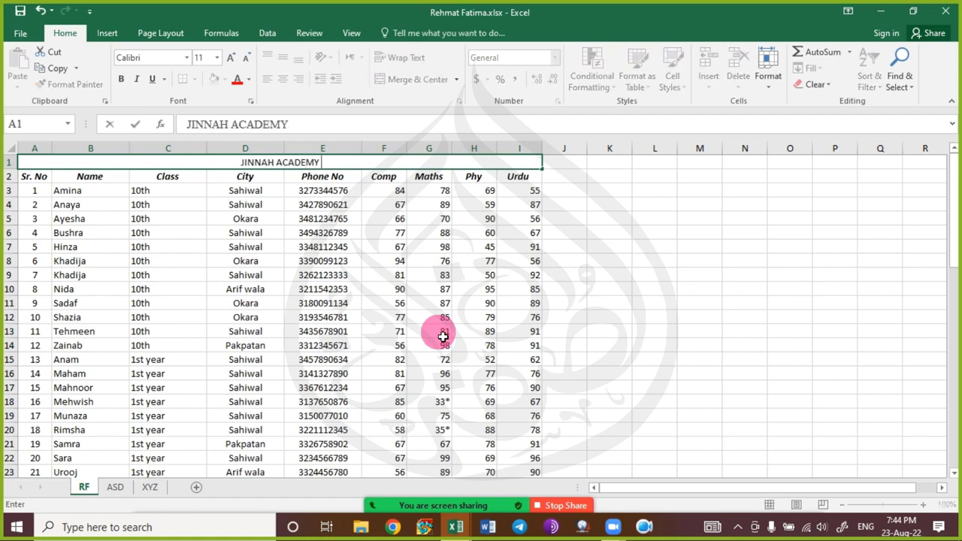
type(" %")
key("BackSpace")
key("BackSpace")
type("& COM")
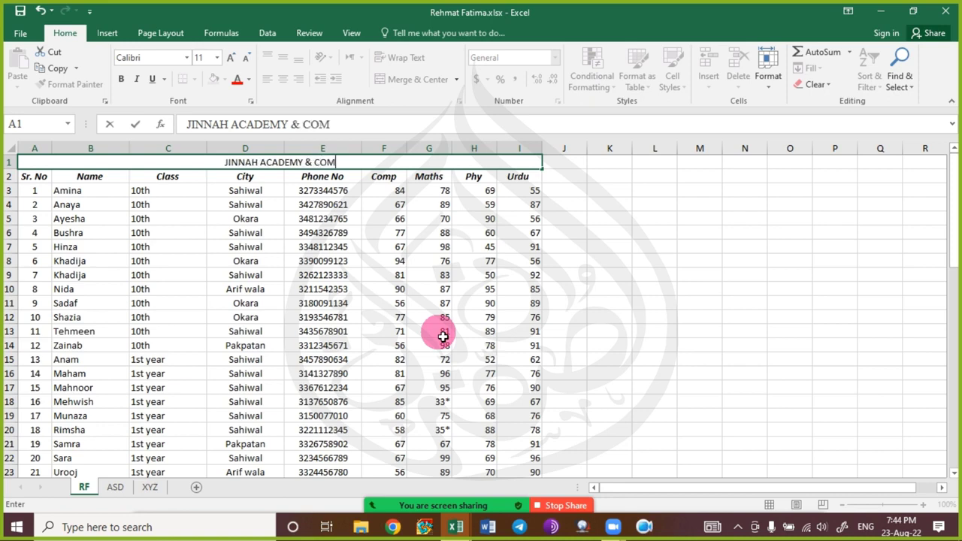
type("PUTER CENTER")
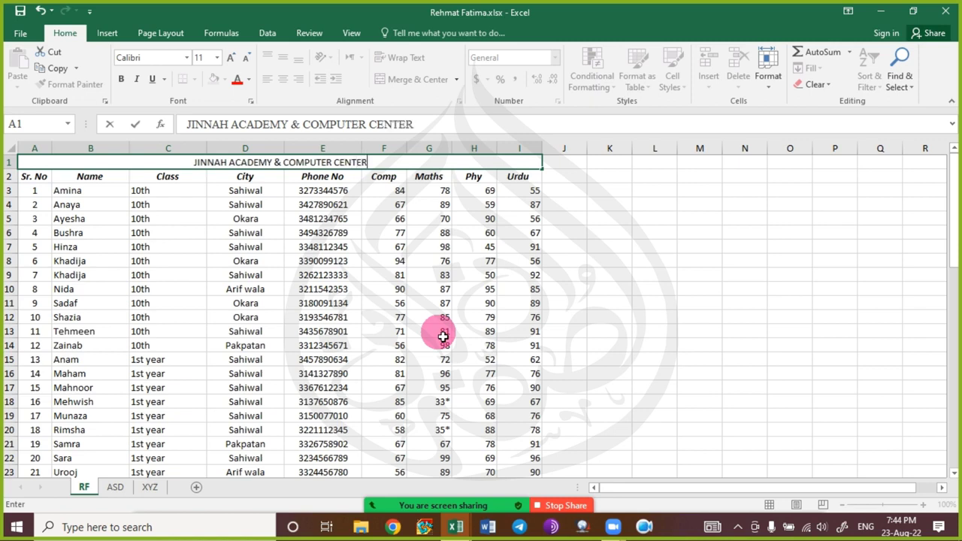
key("Return")
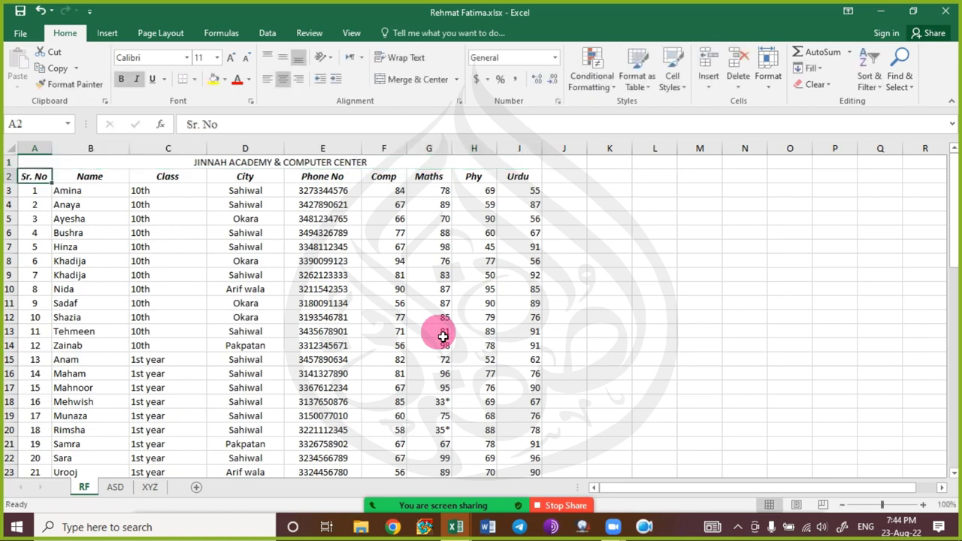
Align the title in the merged cell A1 vertically to the middle.
left_click(359, 162)
left_click(292, 65)
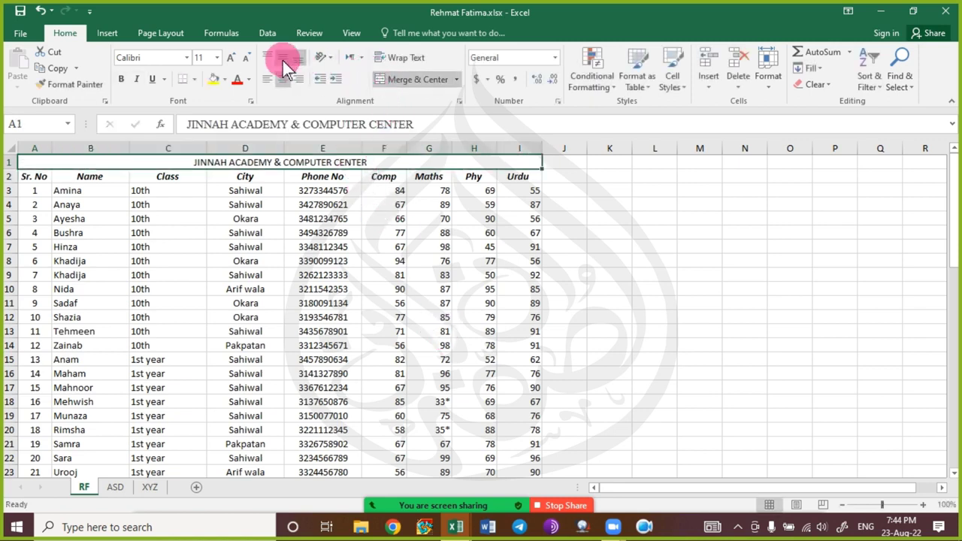
left_click(282, 61)
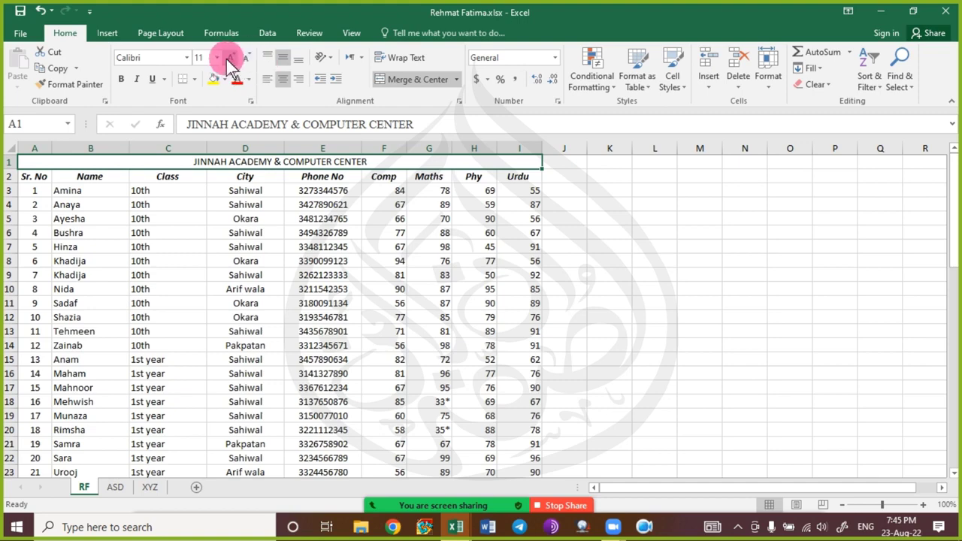
Increase the title's font size in cell A1 to 26.
left_click(226, 59)
left_click(226, 59)
left_click(226, 59)
left_click(226, 60)
left_click(226, 58)
left_click(226, 58)
left_click(226, 59)
left_click(226, 58)
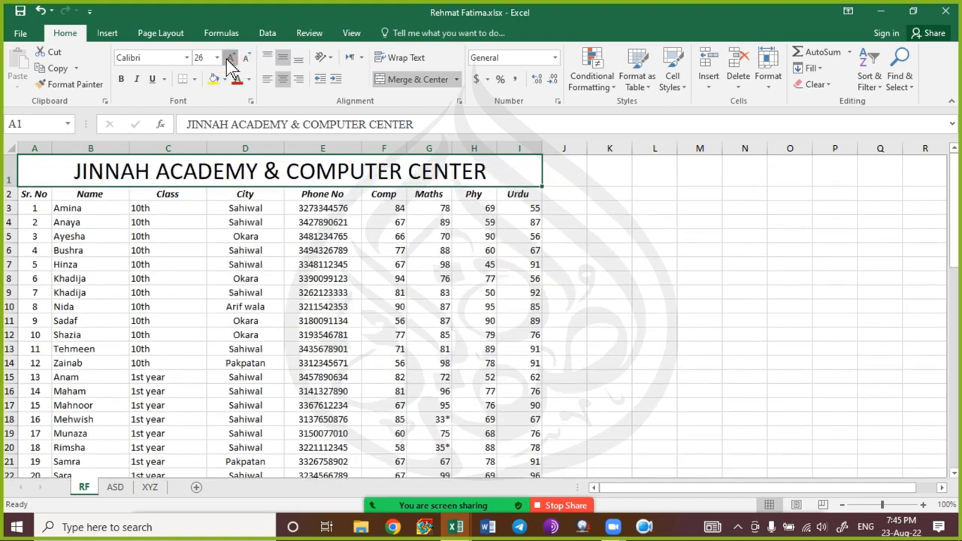
Increase the title's font size in cell A1 to 28 and change its font to Algerian.
left_click(226, 58)
left_click(161, 57)
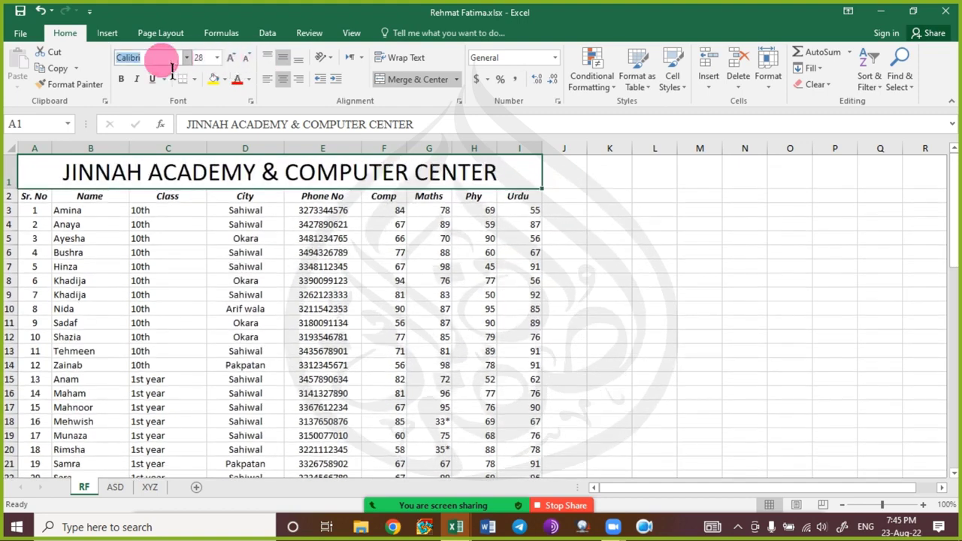
type("Algerian")
key("Return")
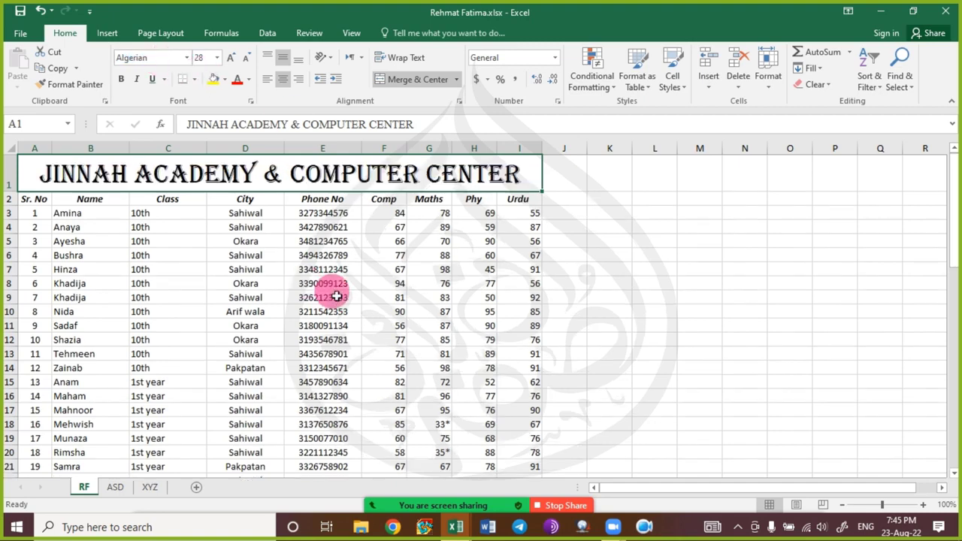
left_click(237, 280)
left_click(256, 325)
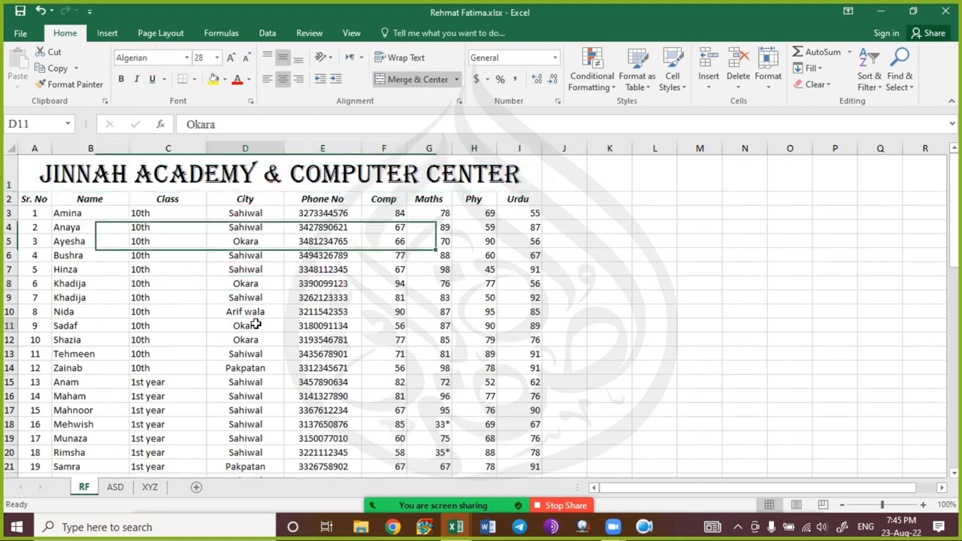
left_click(249, 323)
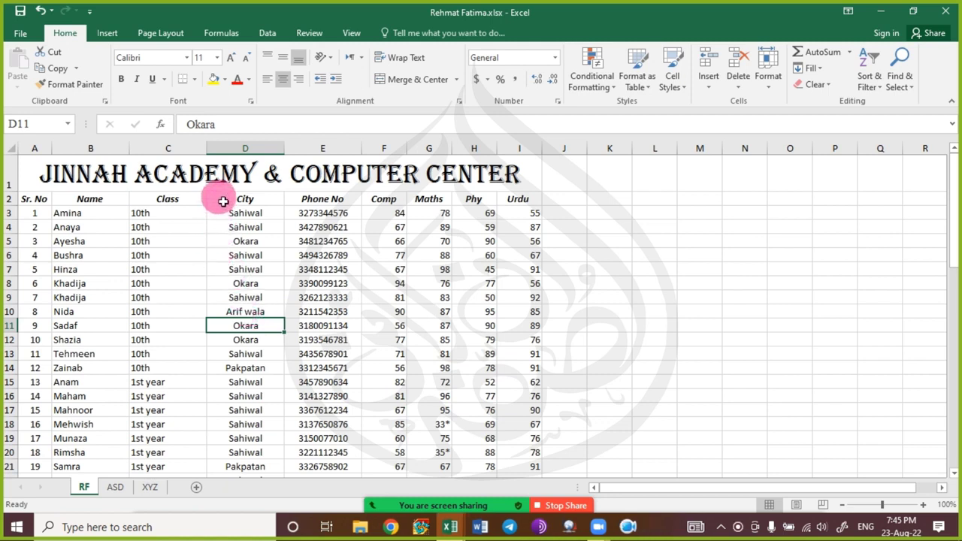
Check the newest message in the meeting chat and minimize the chat window.
left_click(193, 174)
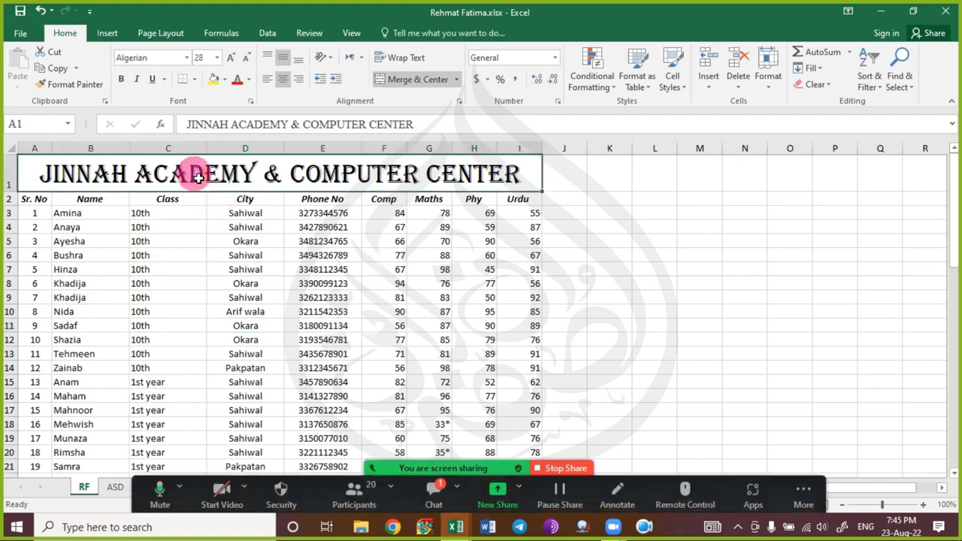
left_click(423, 488)
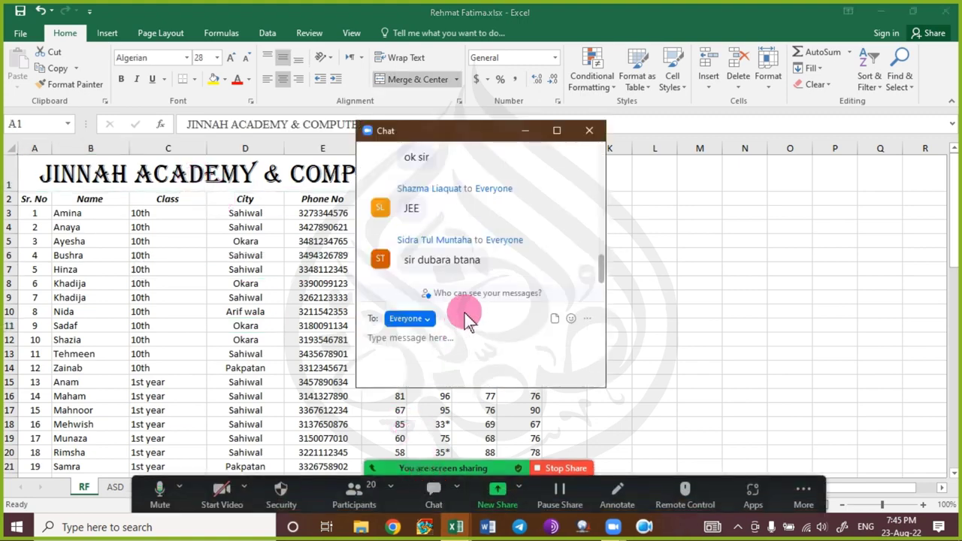
left_click(525, 132)
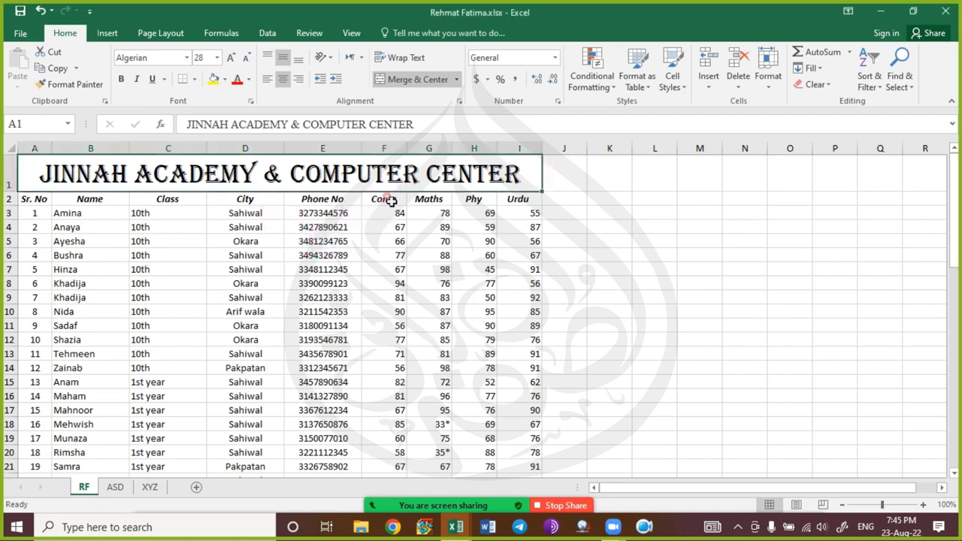
Insert a blank row above the column headings in row 2 and reduce the new row's height.
left_click_drag(383, 203, 519, 202)
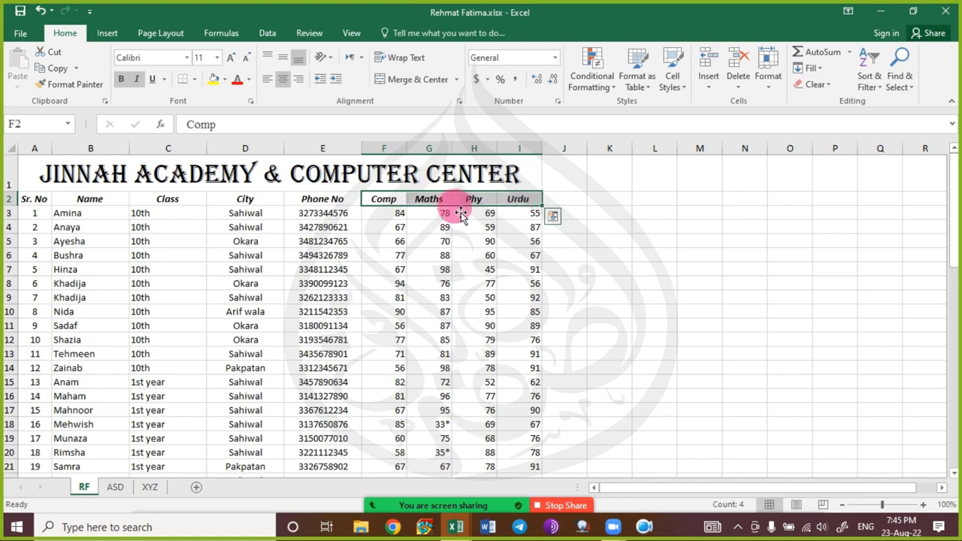
left_click(9, 198)
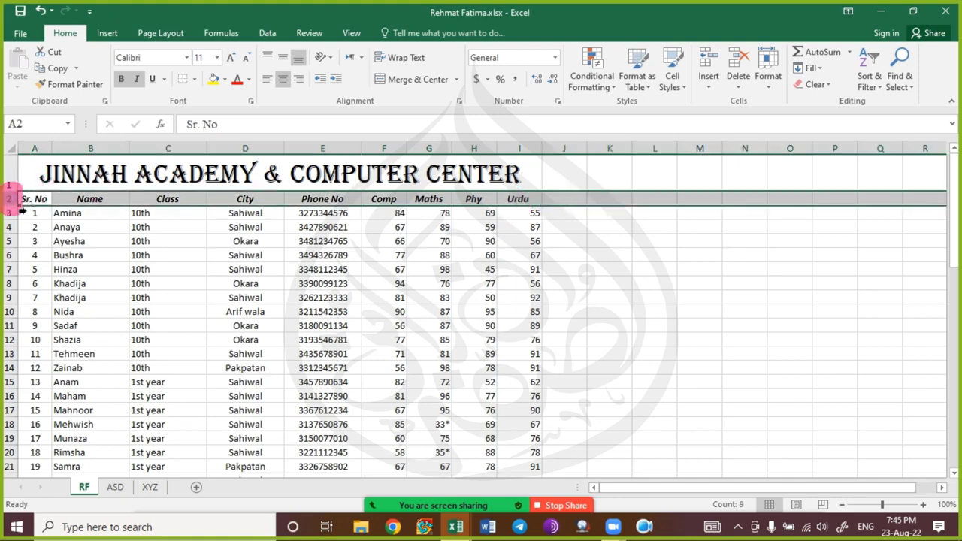
key("ctrl+shift+plus")
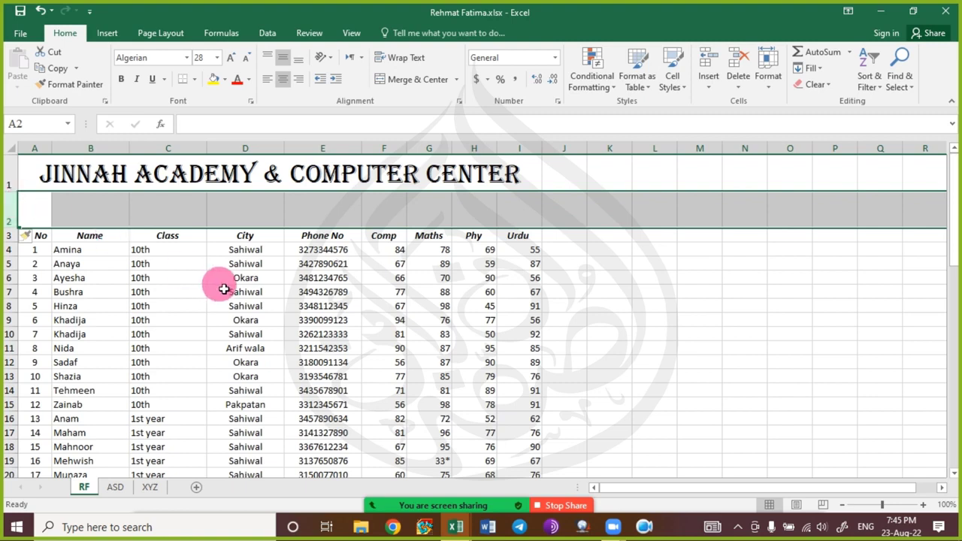
left_click(218, 285)
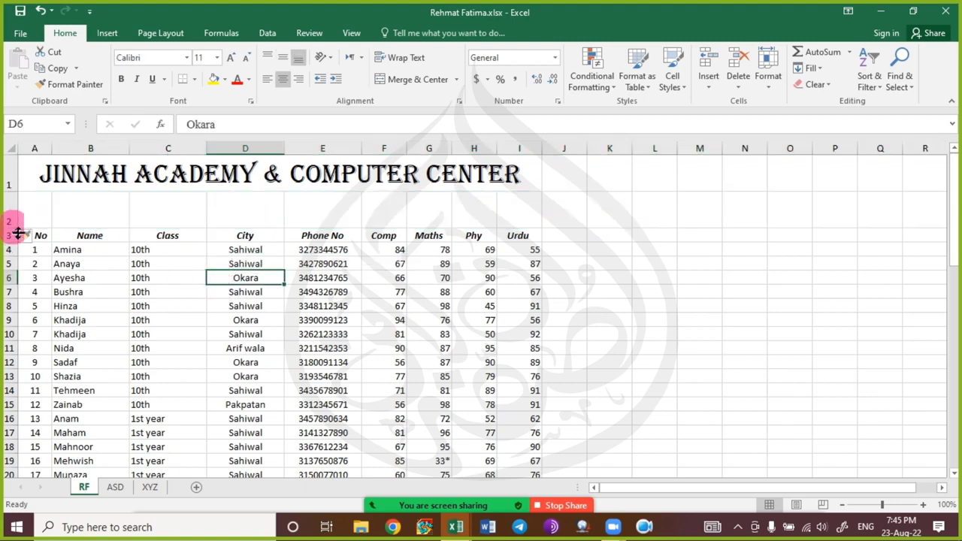
left_click_drag(16, 233, 15, 219)
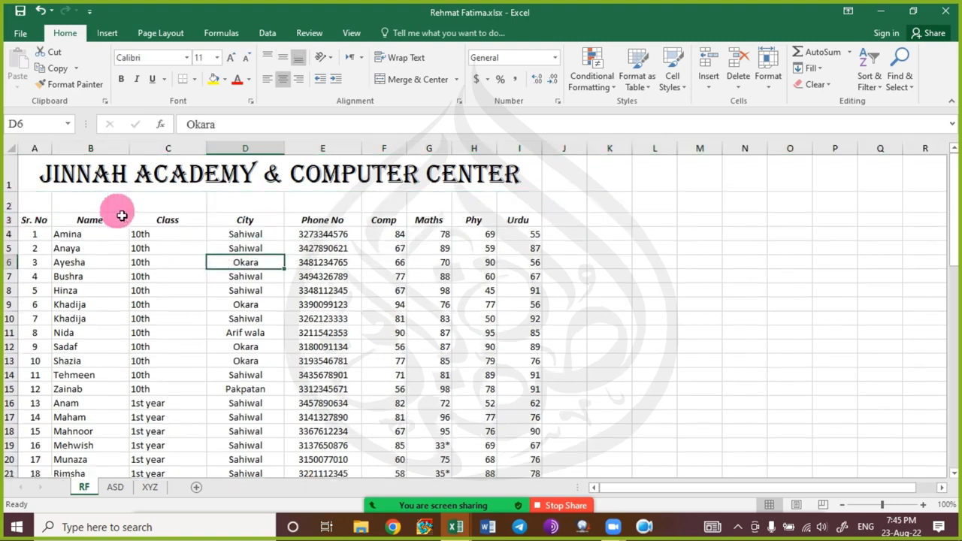
Enter the heading "MARKS" in cell F2 above the Comp column.
left_click_drag(385, 202, 508, 202)
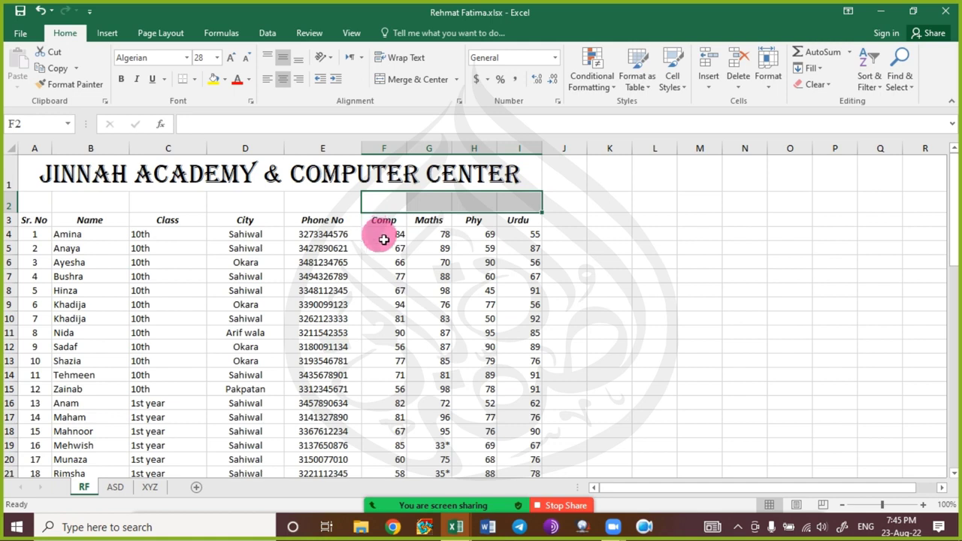
left_click(394, 198)
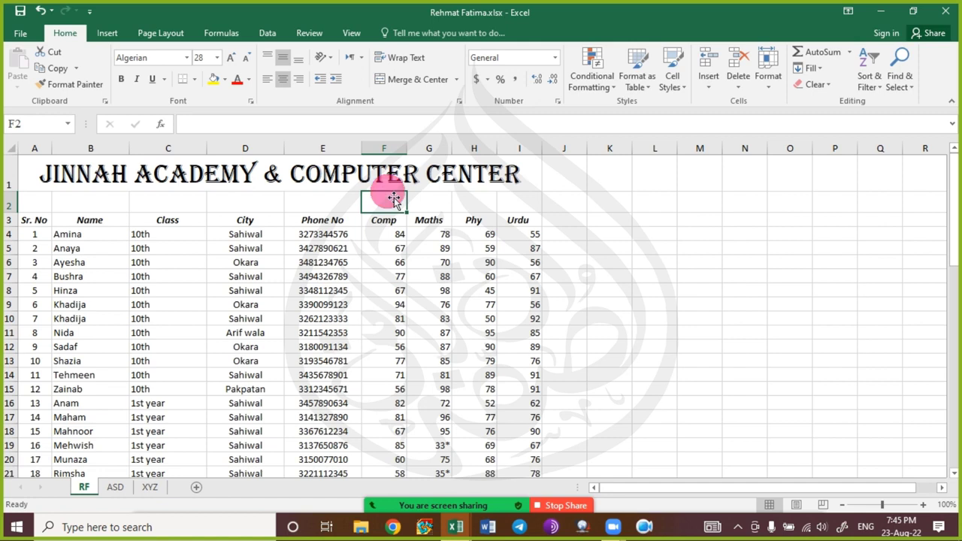
type("MARKS")
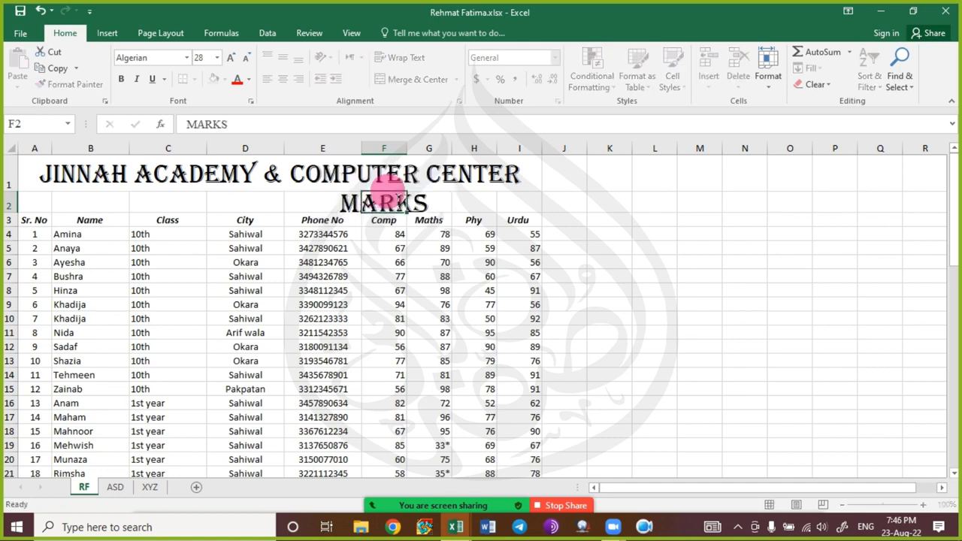
key("Return")
Copy the formatting of the Phone No heading in E3 onto the MARKS heading in F2 with Format Painter.
left_click(368, 204)
left_click(308, 220)
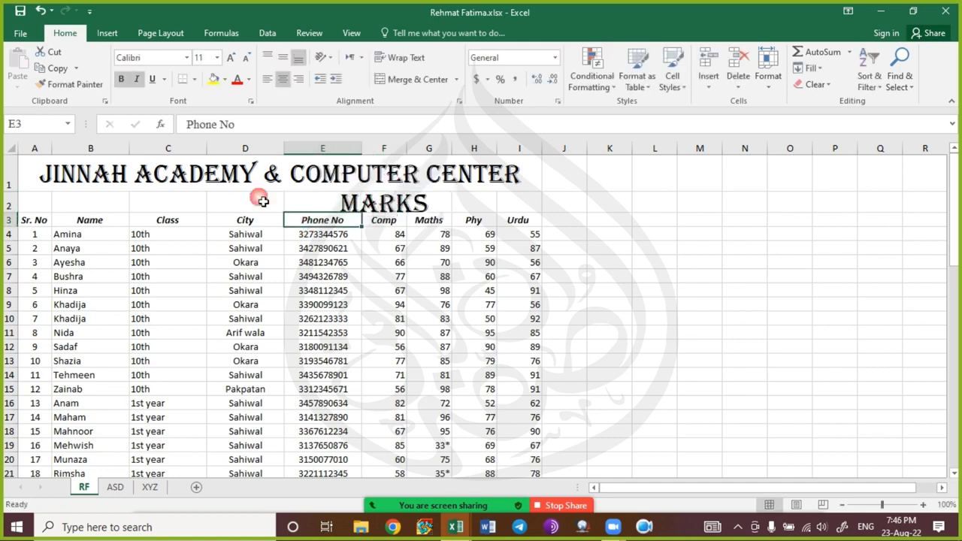
left_click(75, 84)
left_click(379, 203)
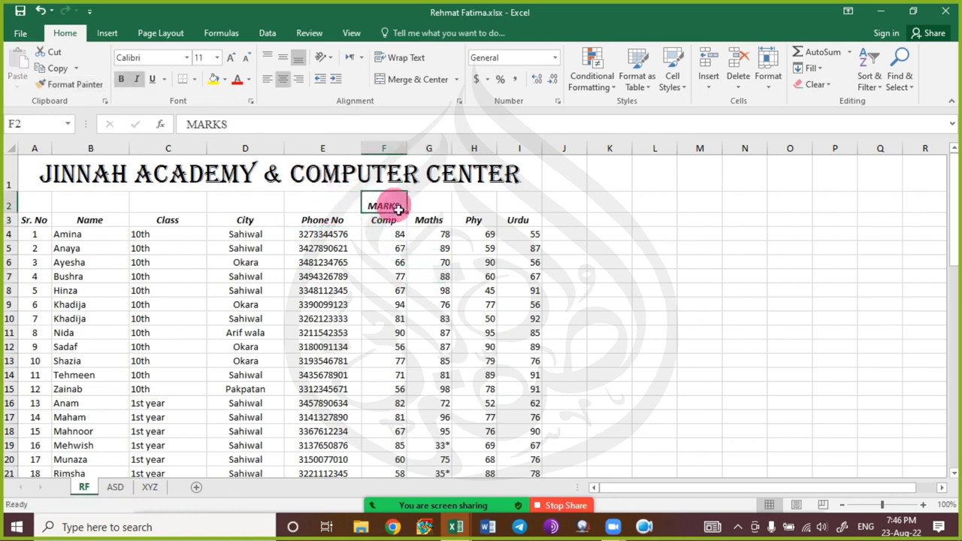
Try copying the MARKS heading from F2 into G2 above Maths, and undo the paste.
left_click(432, 203)
left_click(397, 208)
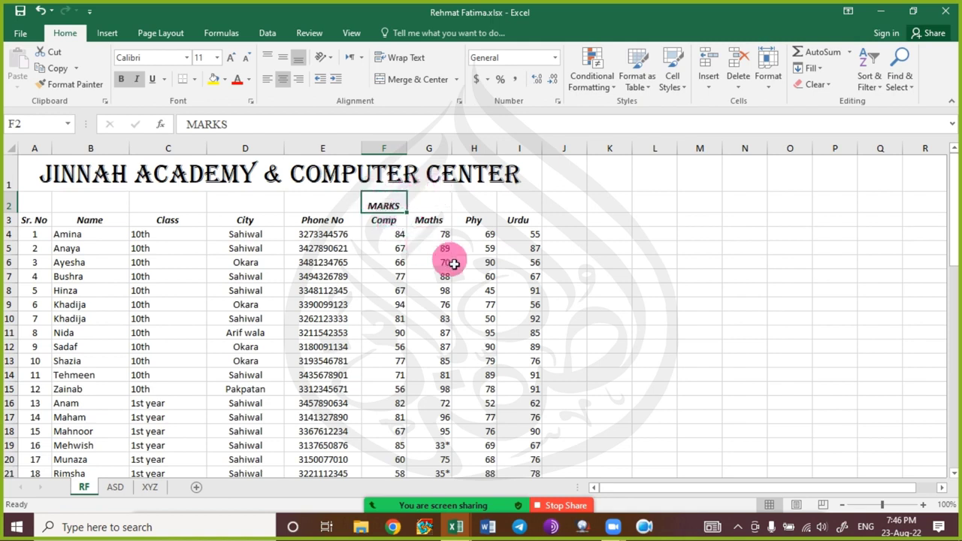
key("ctrl+c")
left_click(441, 205)
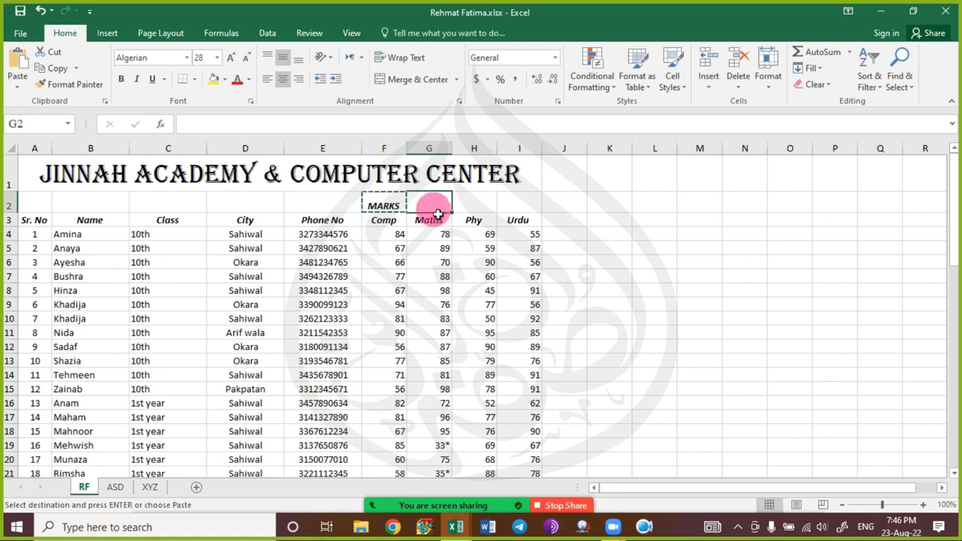
key("Return")
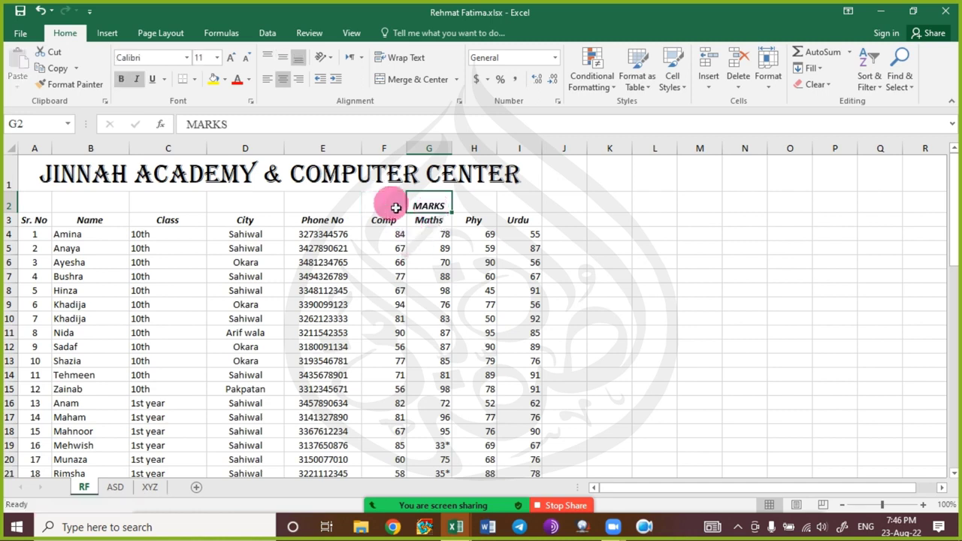
key("ctrl+z")
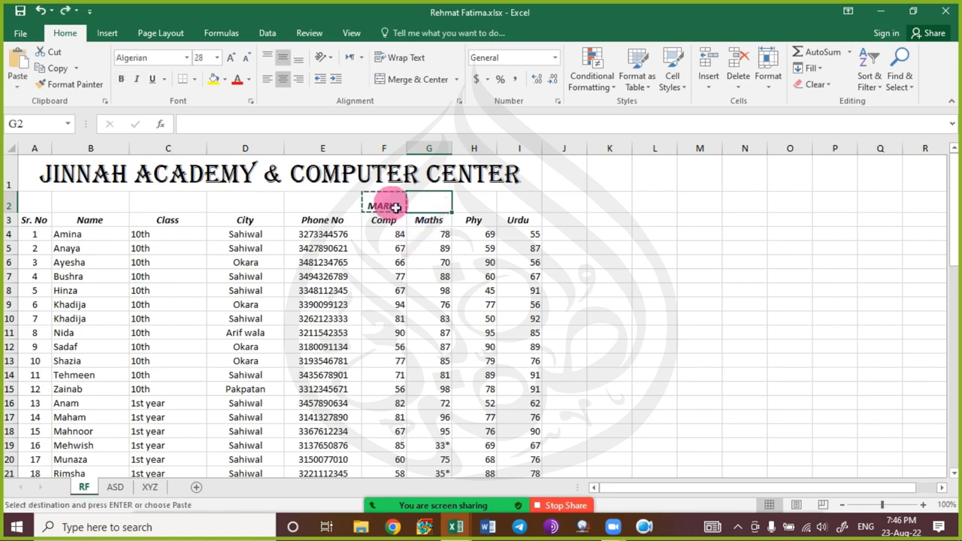
Try moving the MARKS heading from F2 to H2 above Phy, and undo the move.
left_click(395, 207)
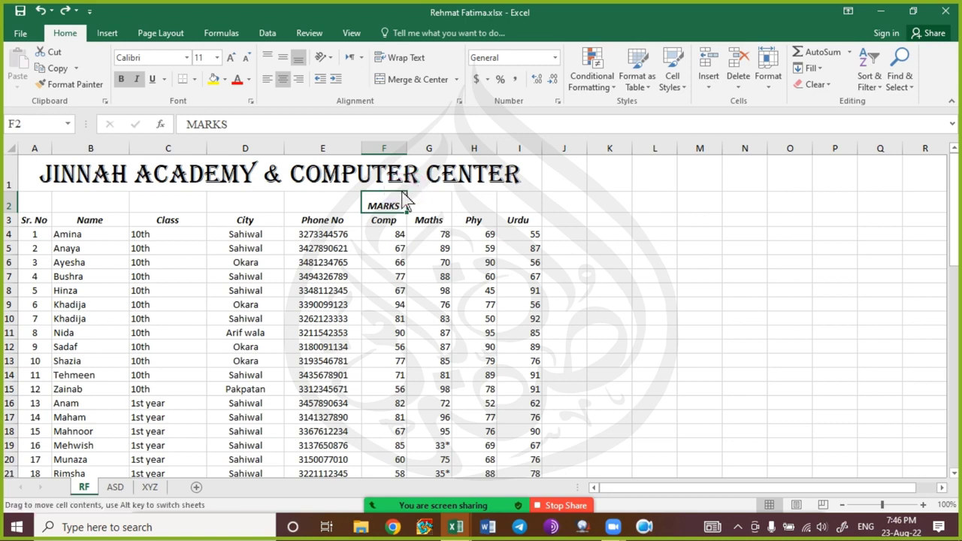
left_click_drag(408, 194, 473, 205)
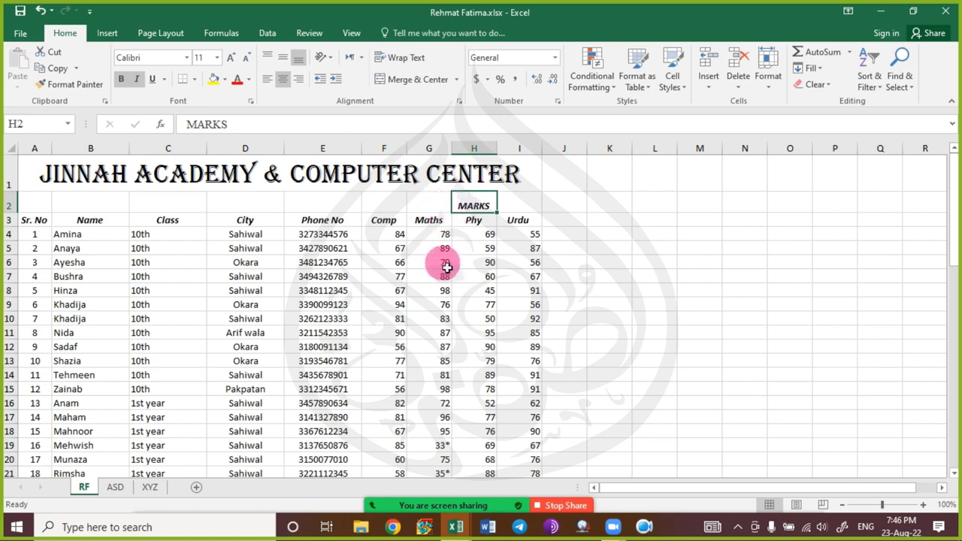
key("ctrl+z")
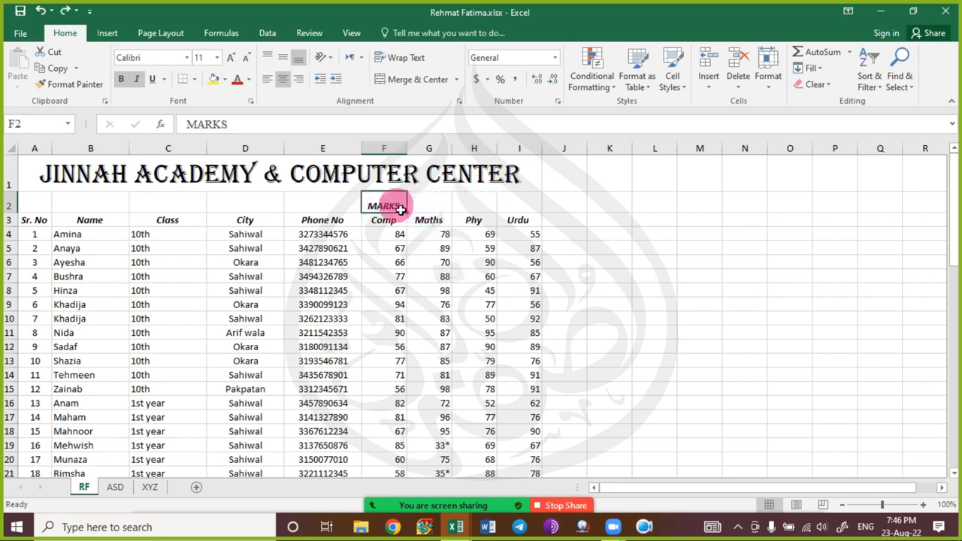
Merge and center the MARKS heading across F2:I2 and align it vertically to the middle.
left_click_drag(400, 210, 508, 202)
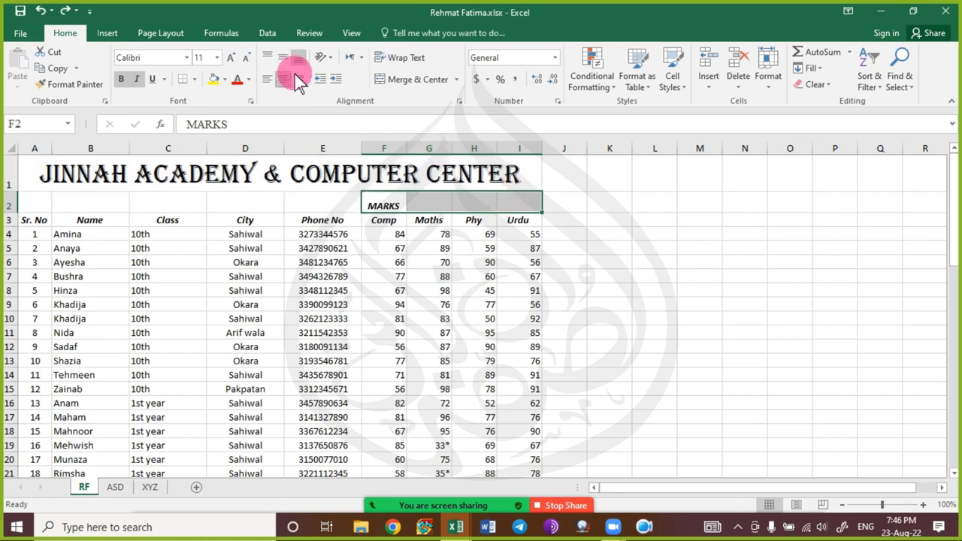
left_click(393, 78)
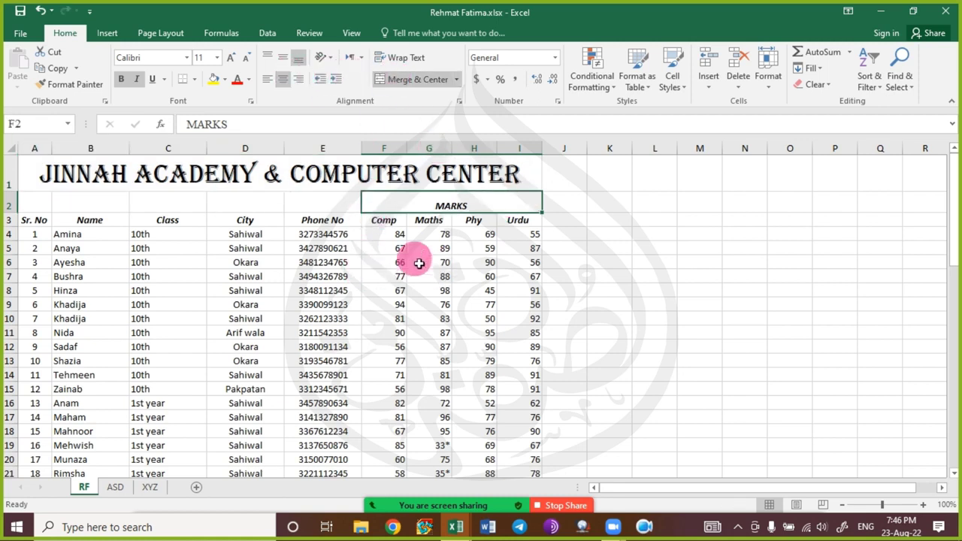
left_click(283, 58)
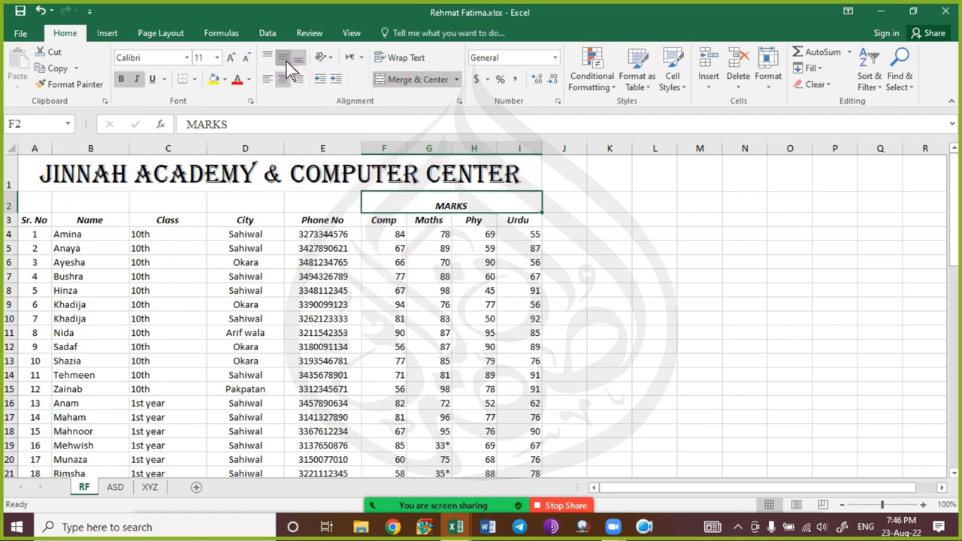
left_click(440, 266)
Try the top and bottom vertical alignments on the merged MARKS heading, and return it to middle alignment.
left_click(433, 197)
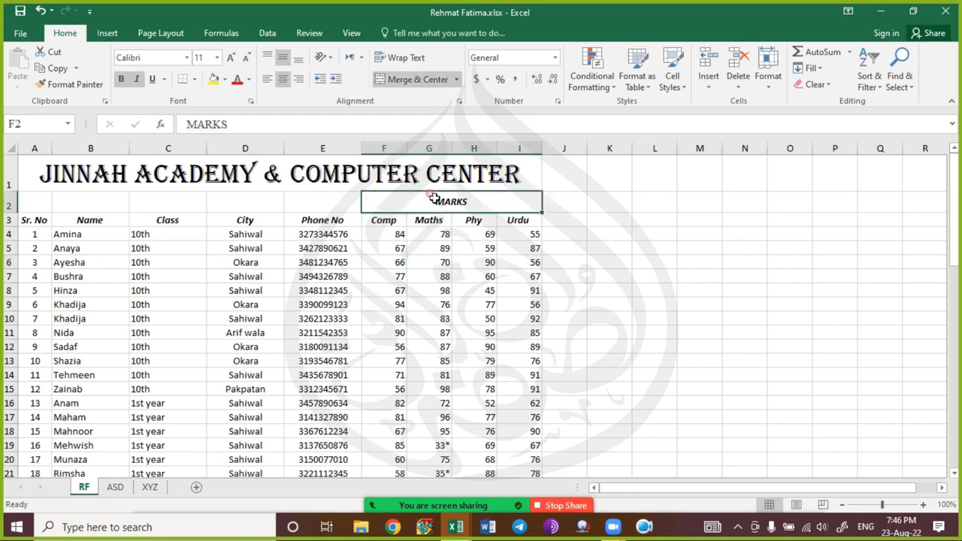
left_click(268, 60)
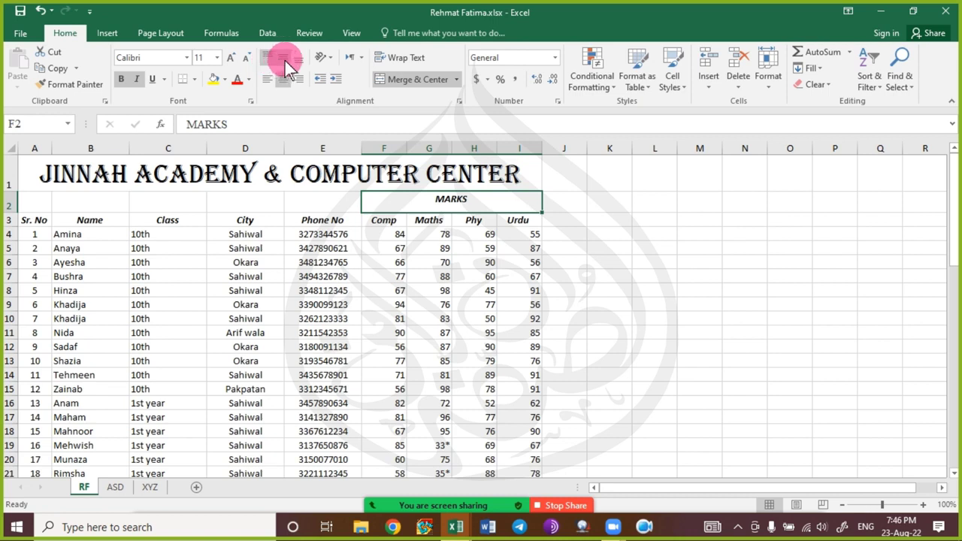
left_click(284, 60)
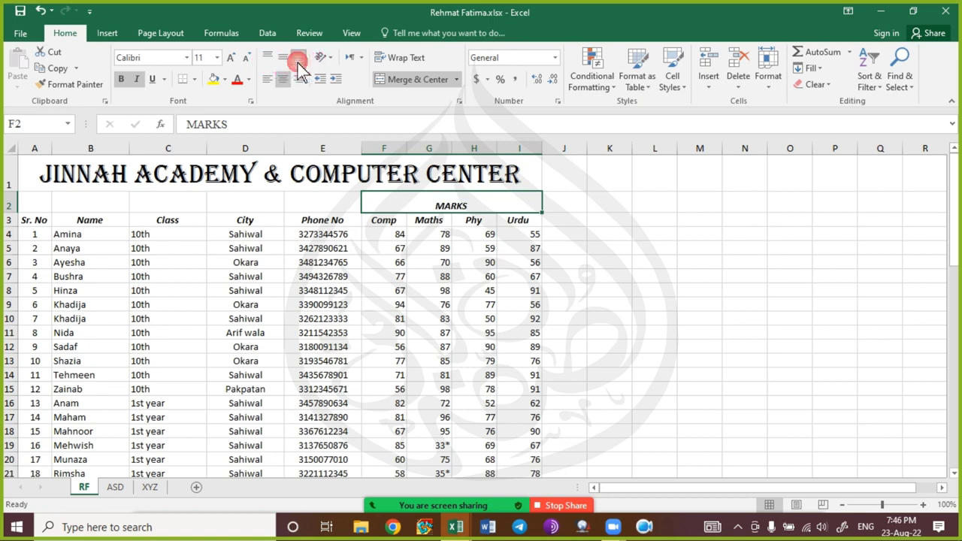
left_click(283, 60)
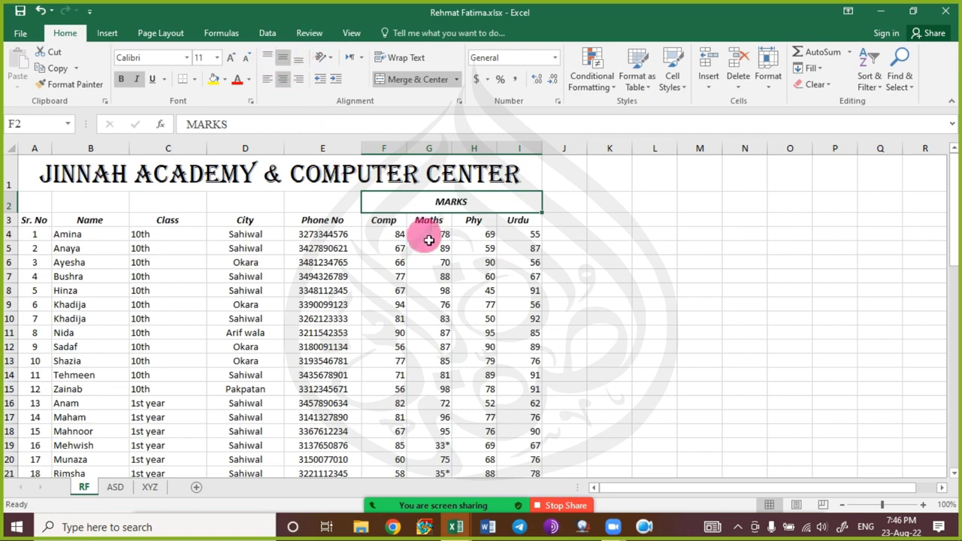
Try the left and right horizontal alignments on the merged MARKS heading, and return it to center alignment.
left_click(267, 79)
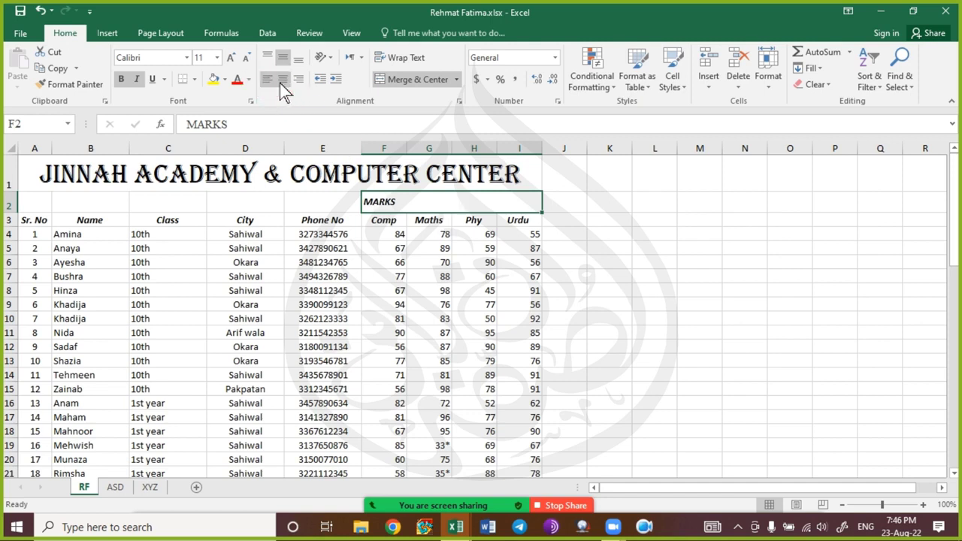
left_click(283, 79)
left_click(298, 79)
left_click(269, 82)
left_click(284, 81)
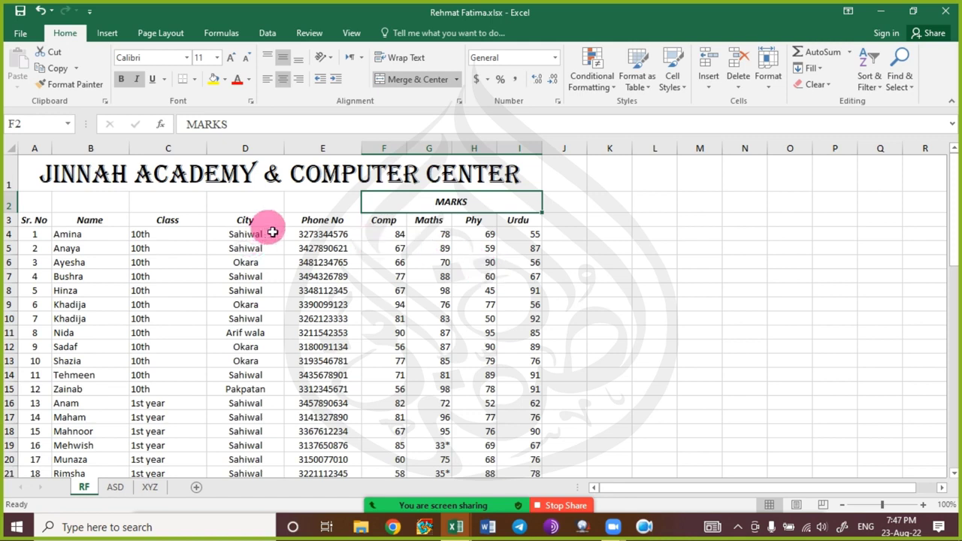
Merge and center the Sr. No heading vertically across cells A2:A3.
left_click(45, 209)
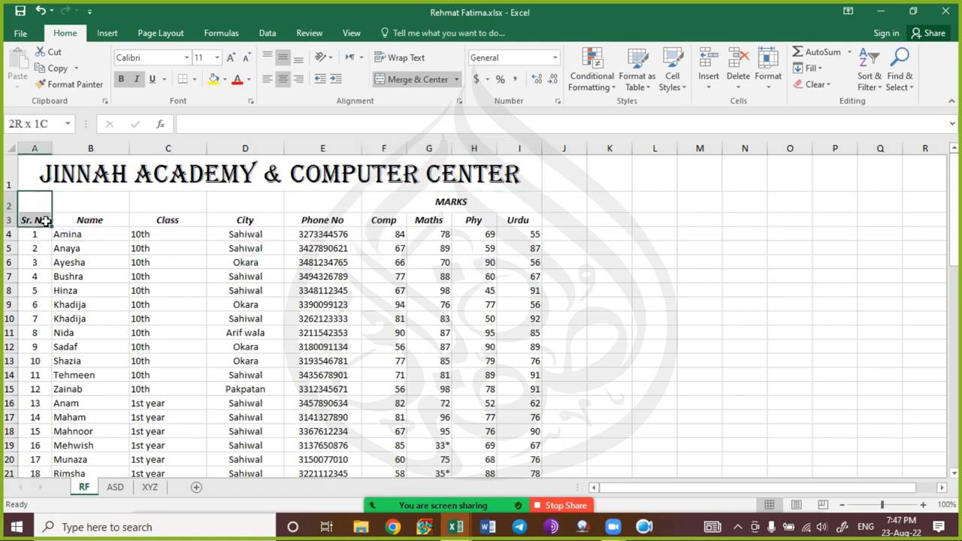
left_click_drag(46, 204, 295, 210)
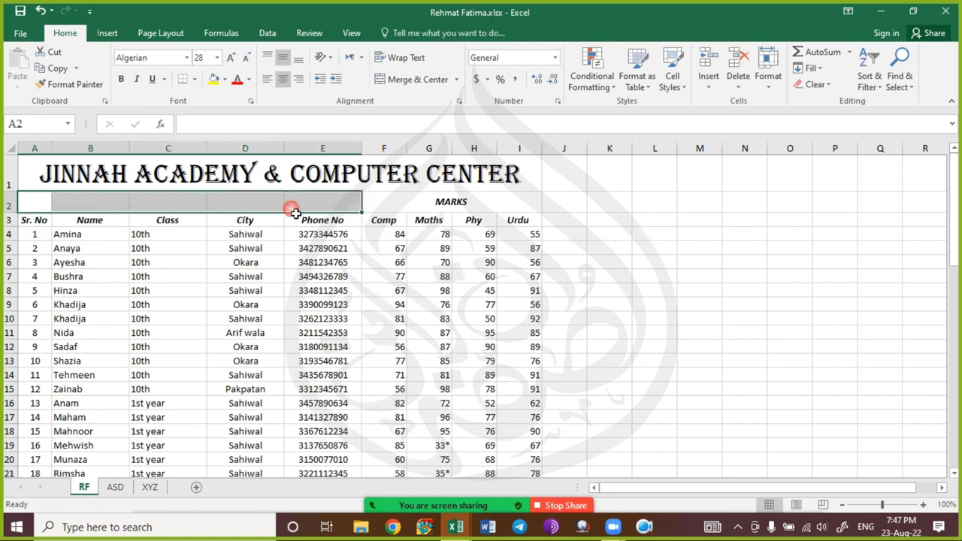
left_click(167, 261)
left_click_drag(48, 209, 34, 223)
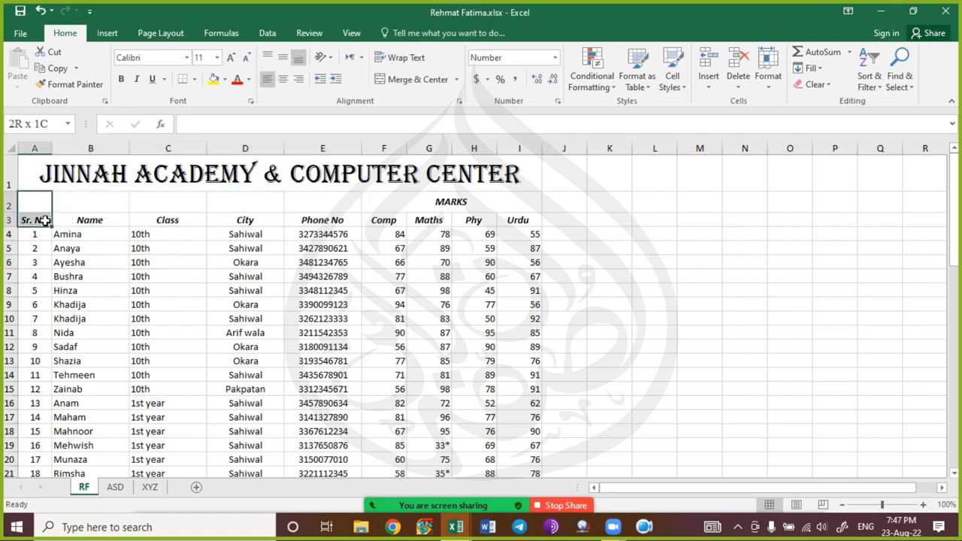
left_click(402, 82)
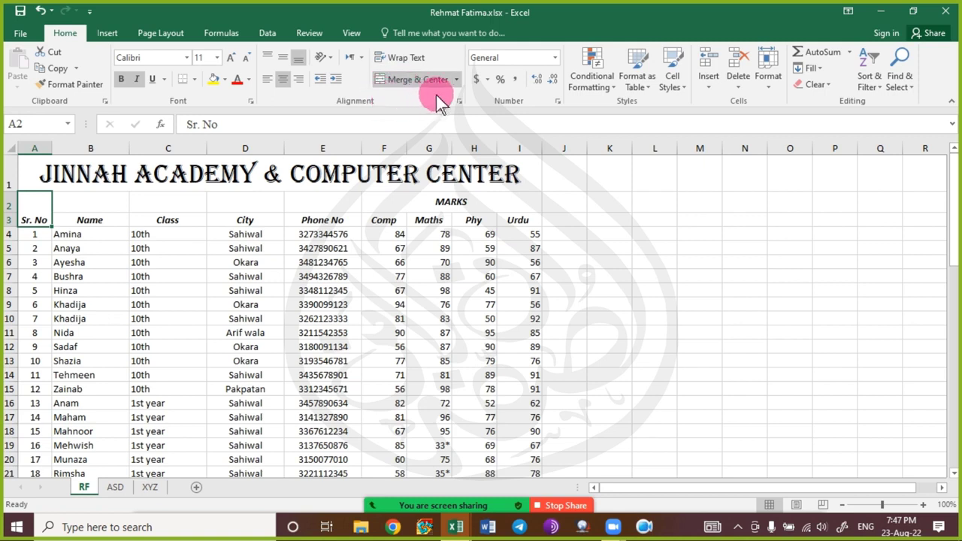
Repeat the merge for the Name, Class, City and Phone No headings, each across rows 2 and 3 of its own column.
left_click_drag(118, 206, 173, 220)
key("F4")
left_click_drag(248, 206, 253, 221)
key("F4")
left_click_drag(308, 206, 315, 219)
key("F4")
left_click(239, 290)
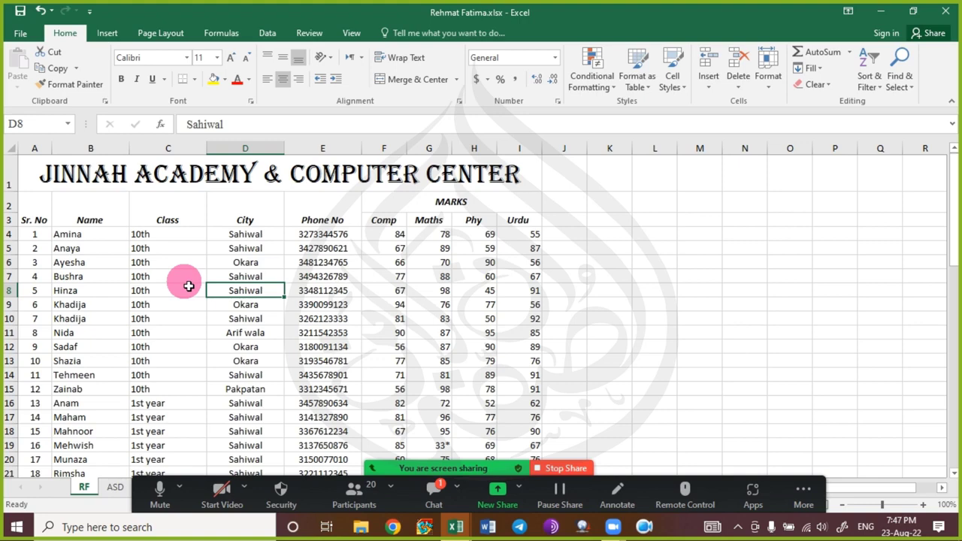
Switch to the Zoom meeting chat to read the latest messages, minimize it and return to the Excel sheet.
left_click(434, 495)
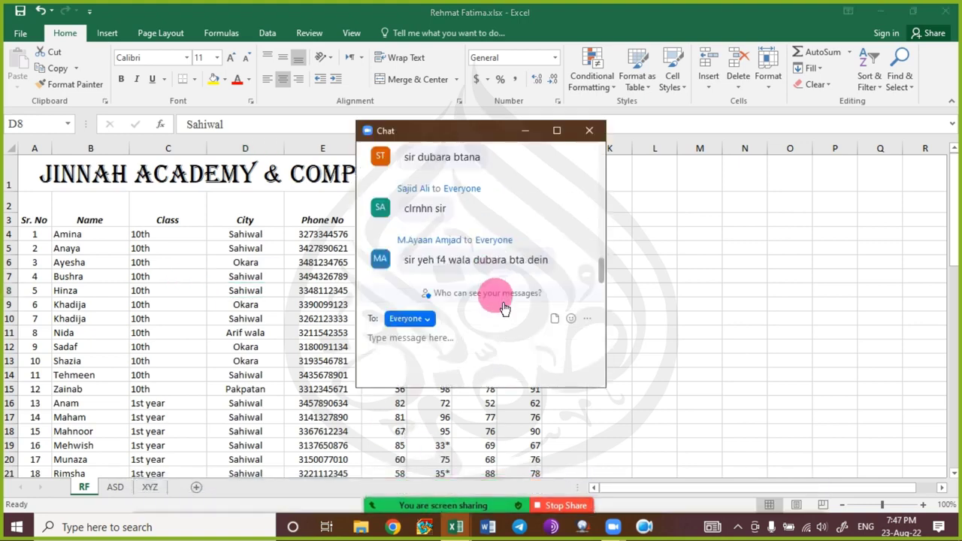
left_click(523, 135)
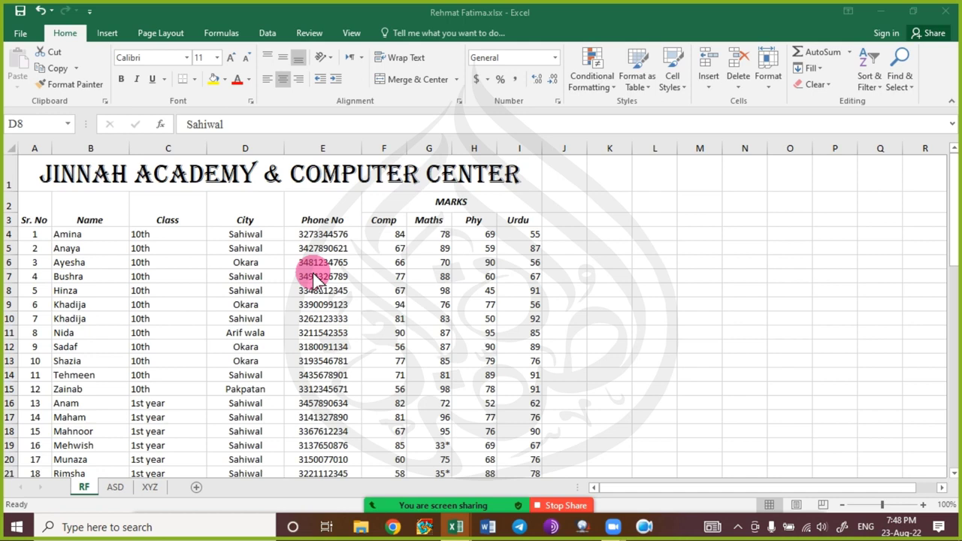
left_click(154, 262)
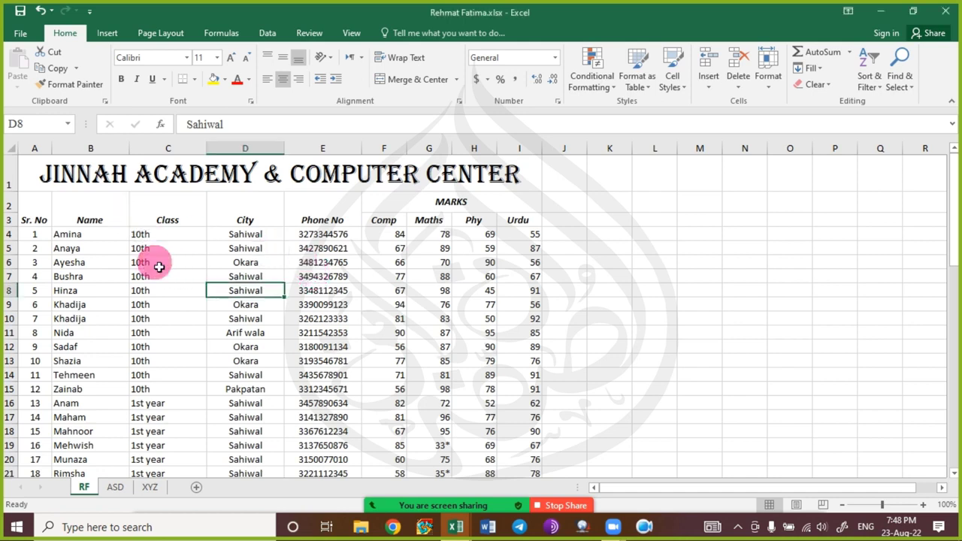
Make the student names in cells B6, B12, B18, B26 and B33 bold, repeating the formatting cell by cell.
left_click(95, 262)
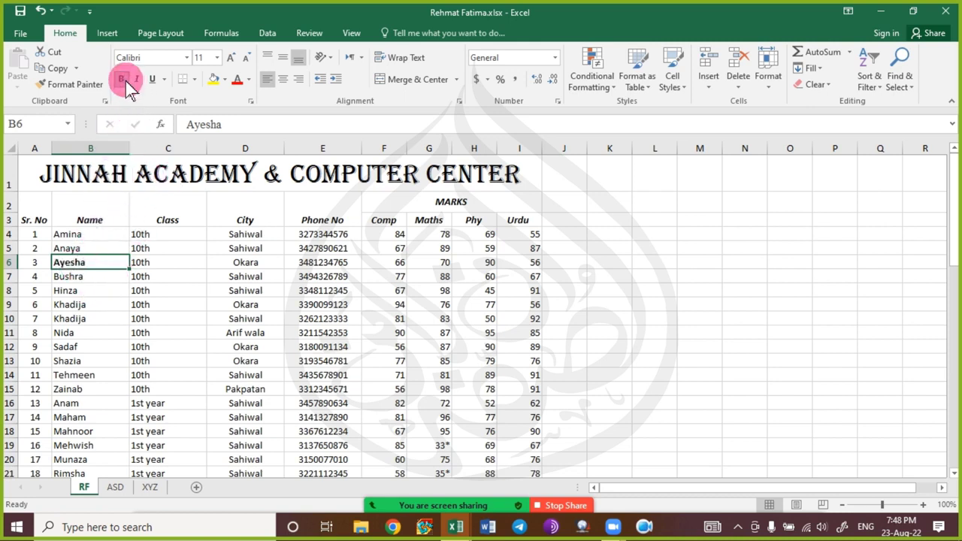
left_click(100, 349)
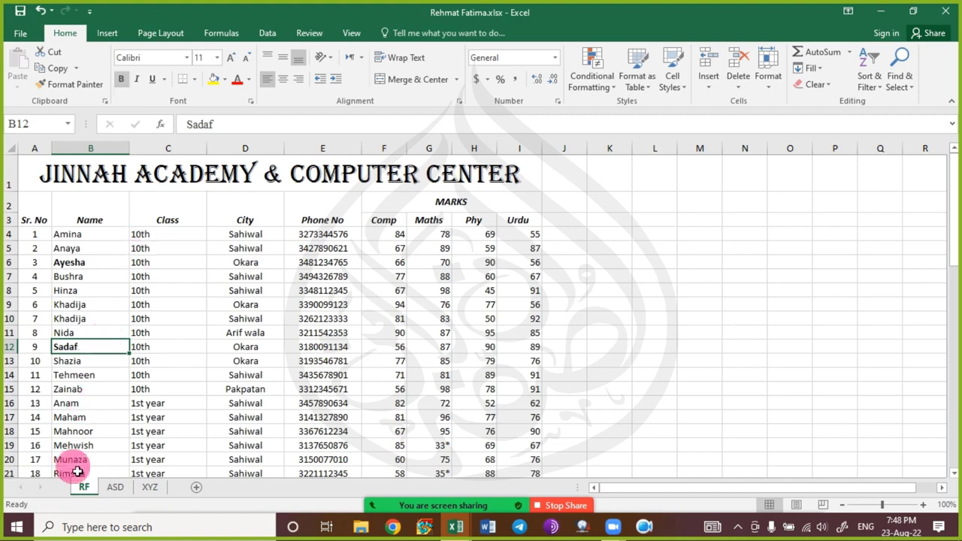
left_click(79, 431)
key("ctrl+b")
scroll(94, 444, "down", 1)
scroll(94, 444, "down", 3)
left_click(83, 402)
key("ctrl+b")
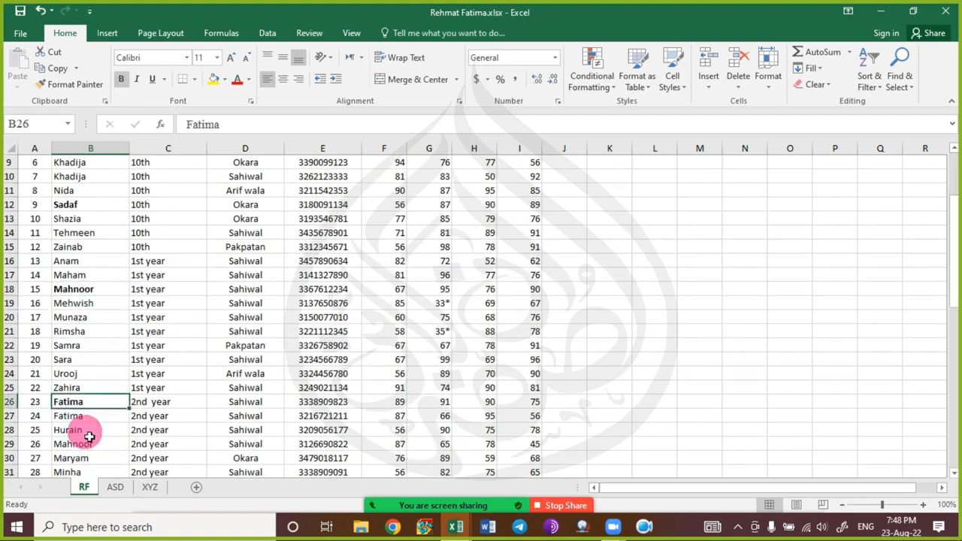
scroll(90, 421, "down", 2)
left_click(89, 417)
key("ctrl+b")
scroll(224, 367, "up", 5)
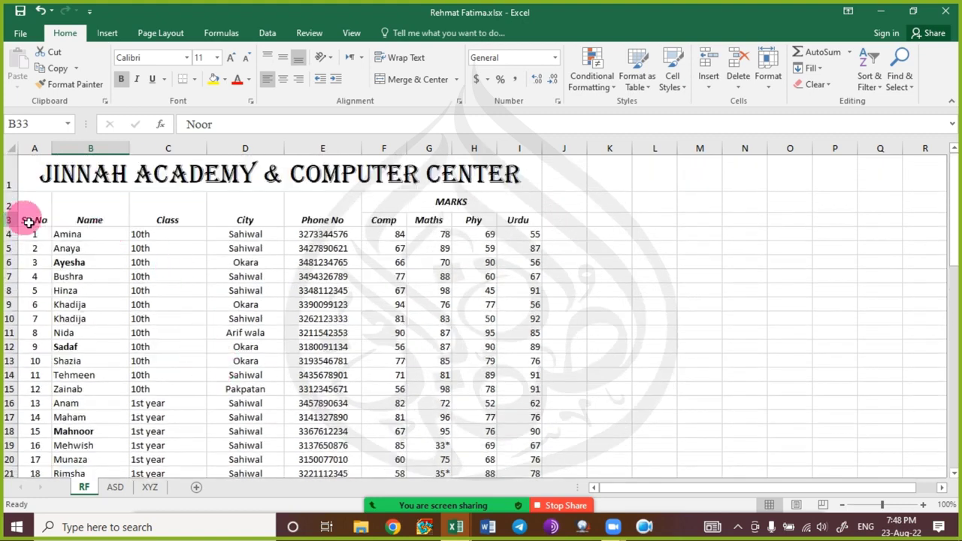
Align the merged Sr. No, Name, Class, City and Phone No headings vertically to the middle.
left_click_drag(26, 215, 279, 199)
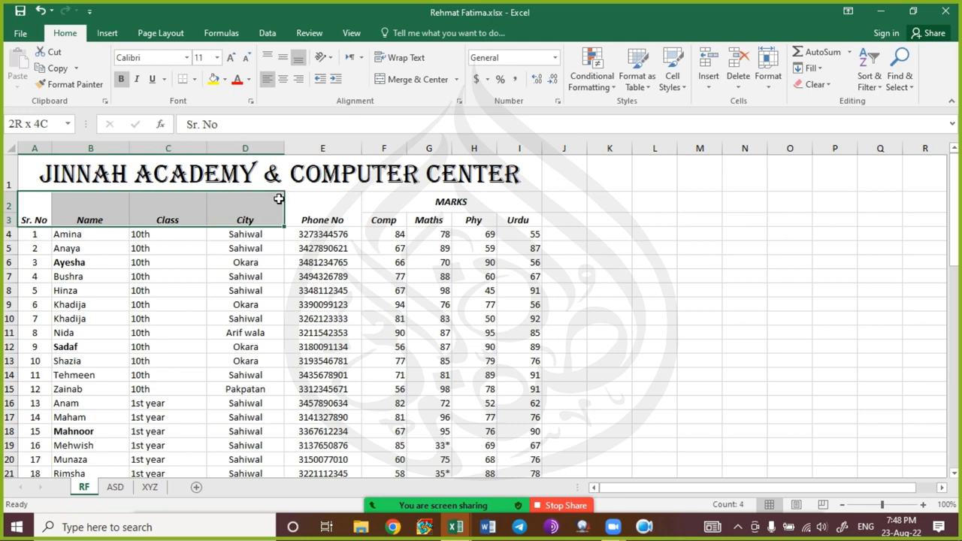
left_click(283, 58)
left_click(266, 253)
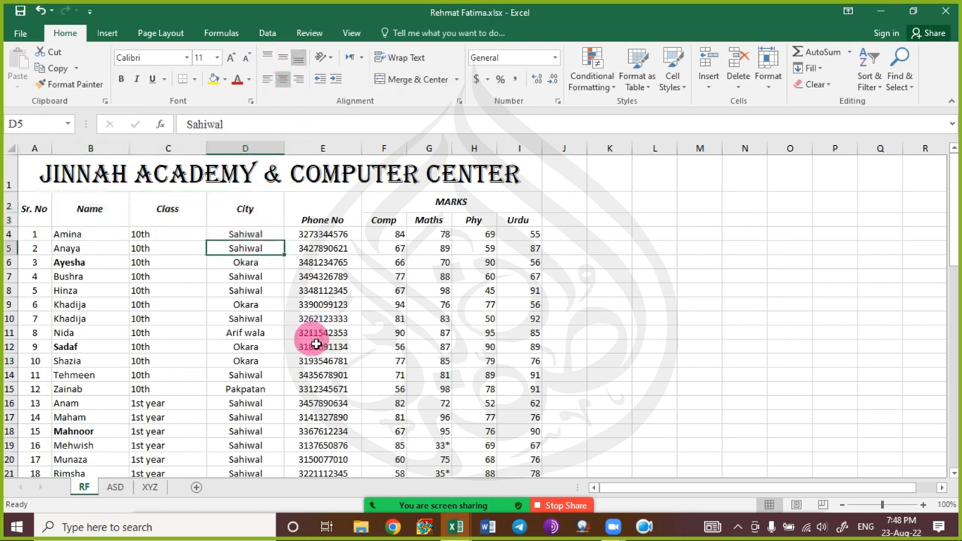
left_click(322, 214)
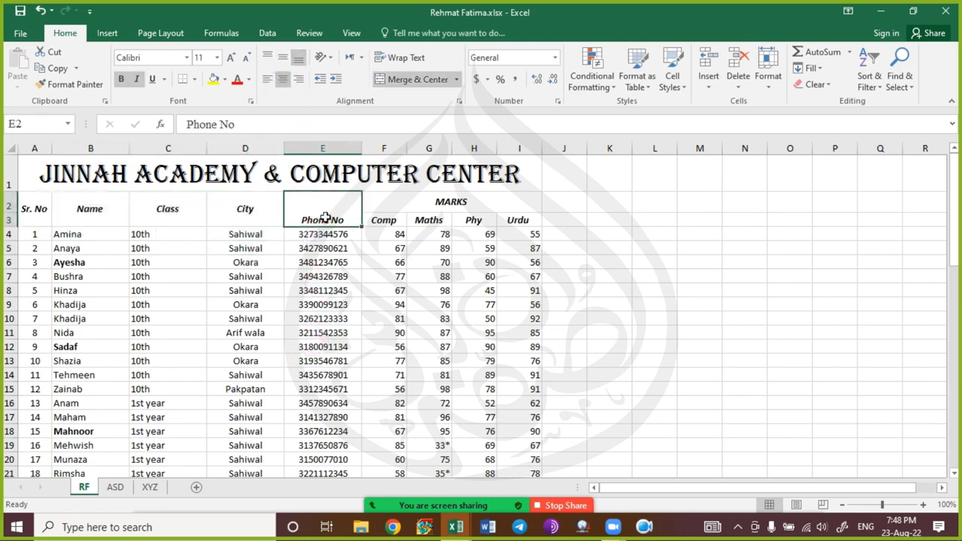
left_click(325, 333)
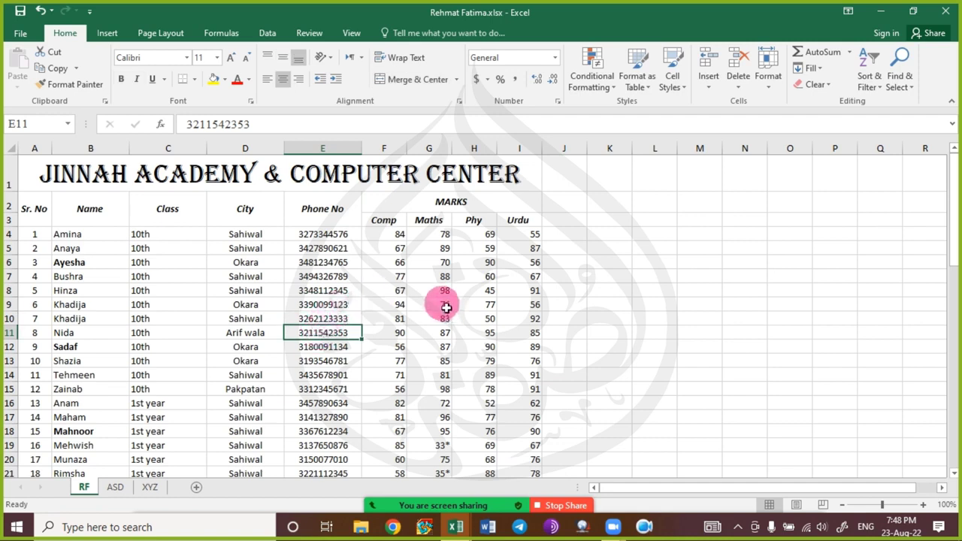
left_click_drag(47, 214, 458, 215)
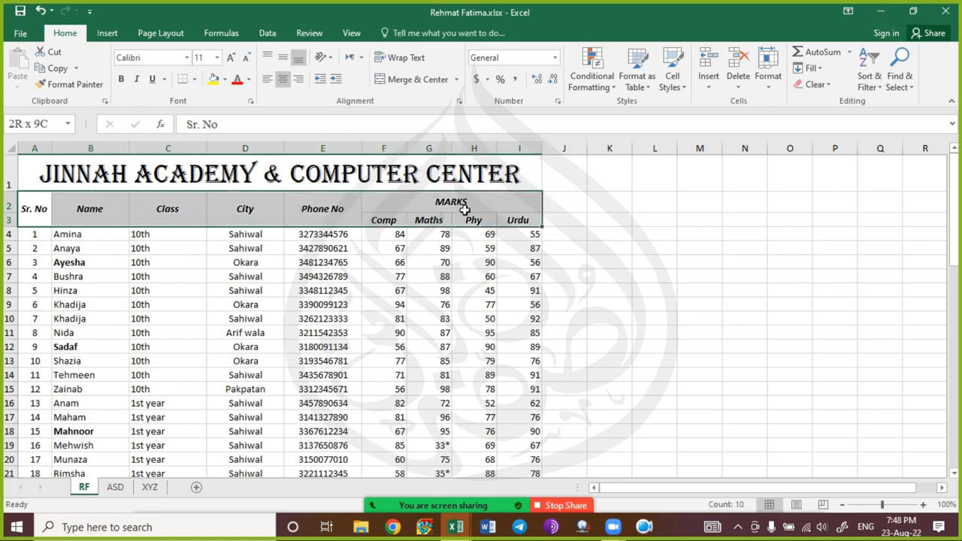
left_click(395, 277)
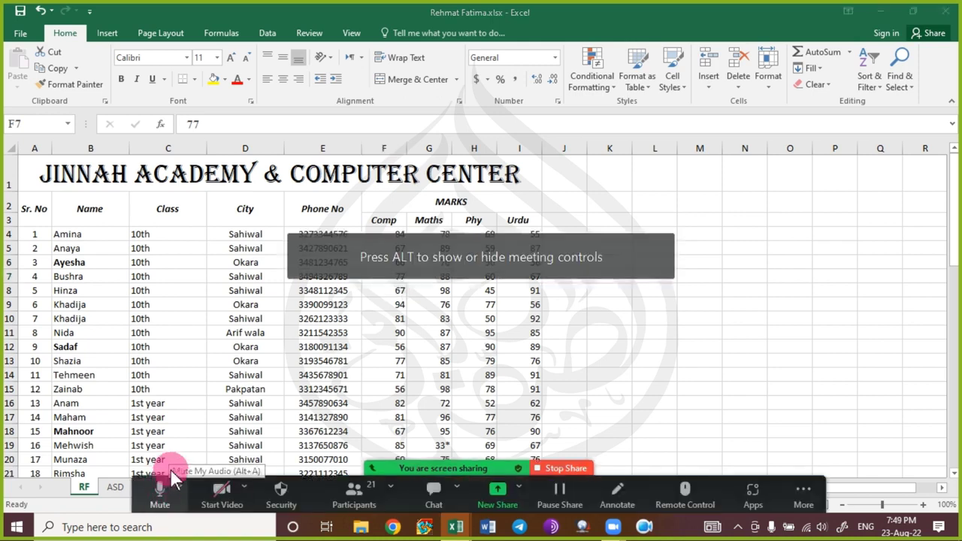
left_click(226, 263)
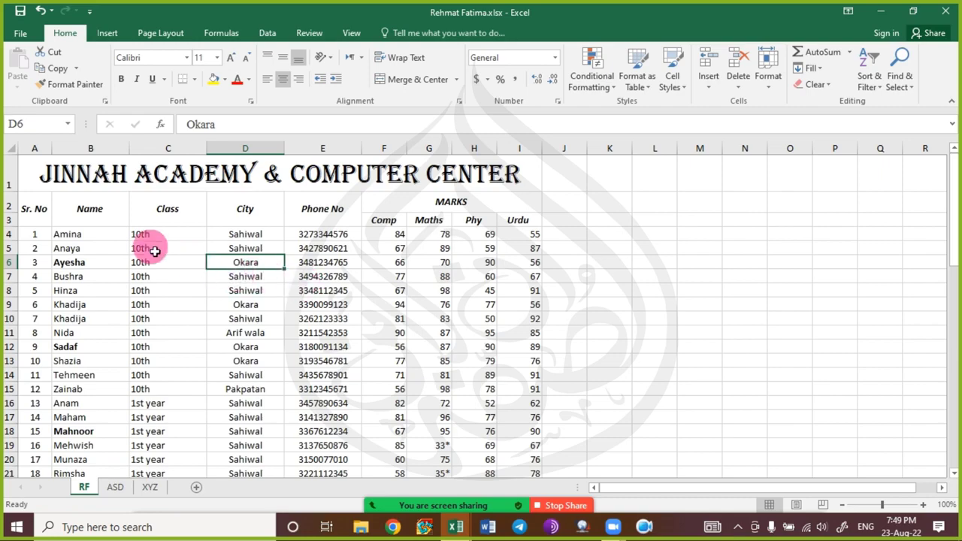
Narrow the Name column B closer to the length of its entries and check that all student names still fit.
left_click(96, 218)
scroll(142, 301, "down", 7)
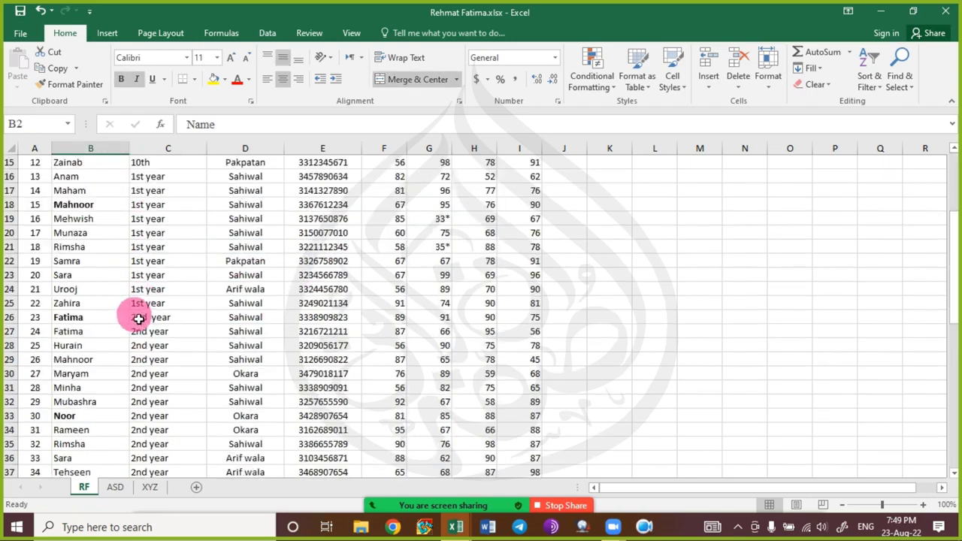
scroll(143, 248, "up", 1)
scroll(128, 203, "up", 5)
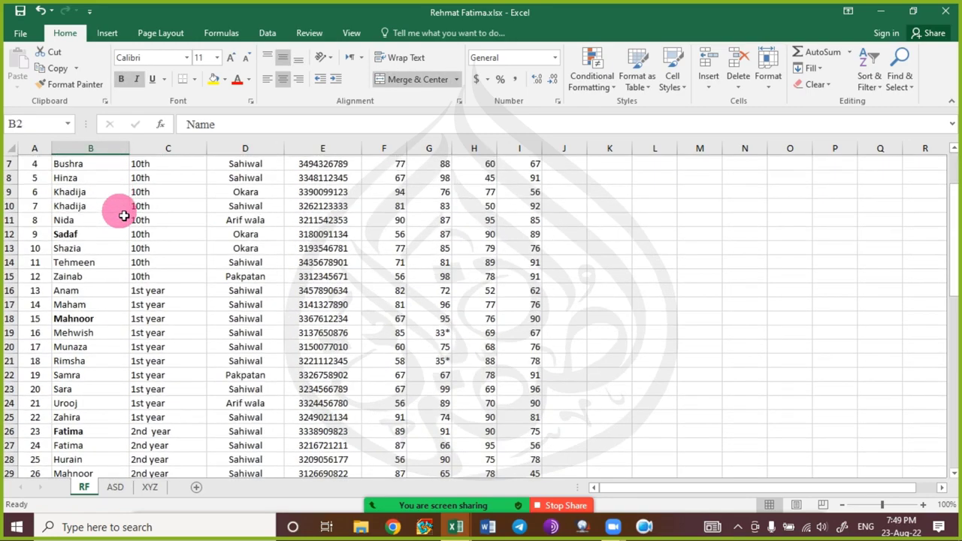
left_click_drag(130, 151, 108, 160)
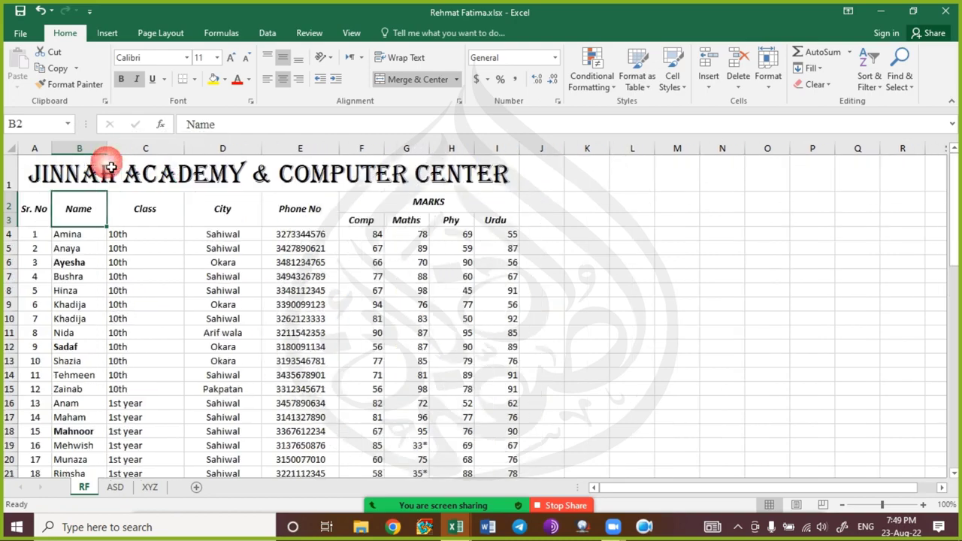
scroll(118, 254, "down", 6)
scroll(118, 260, "down", 8)
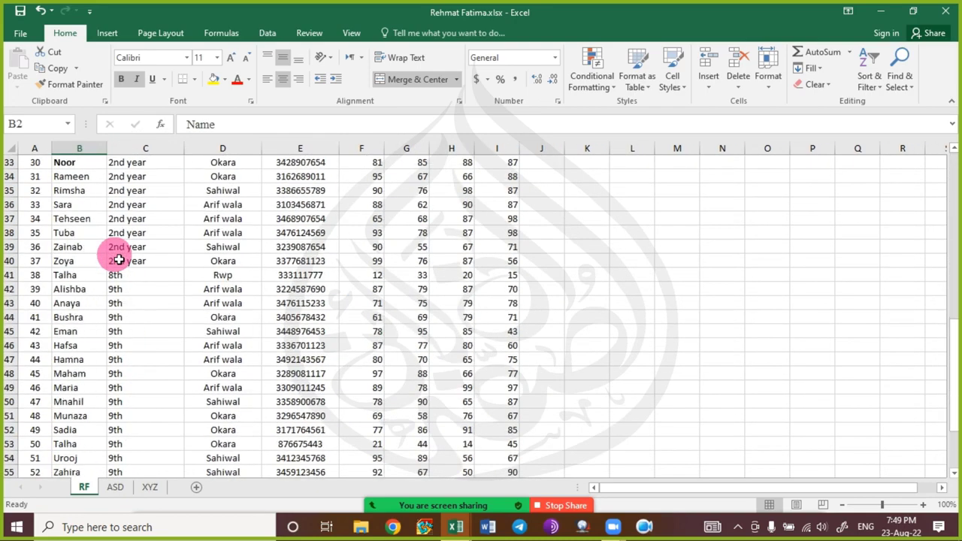
scroll(118, 259, "up", 8)
scroll(118, 260, "up", 6)
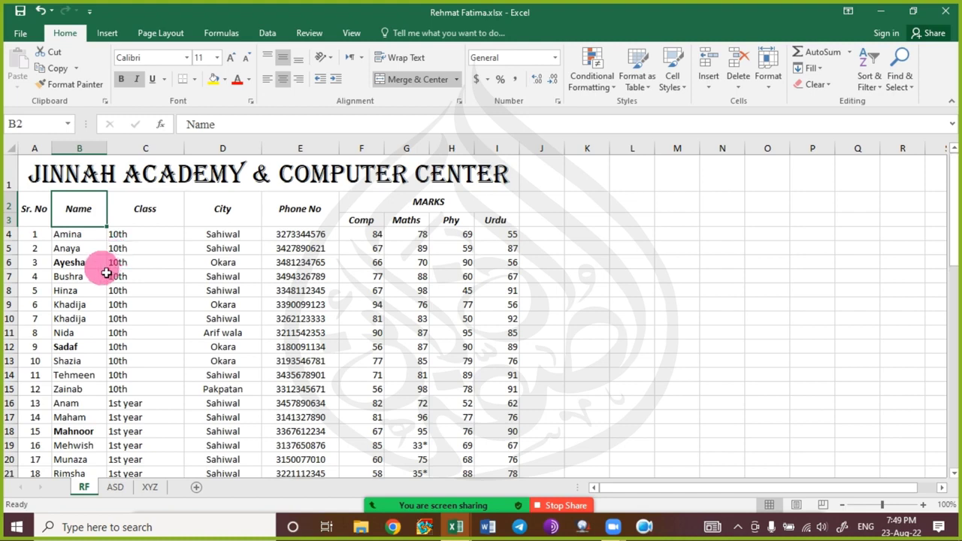
Extend the Name heading in B2 to "Name of the student".
double_click(95, 213)
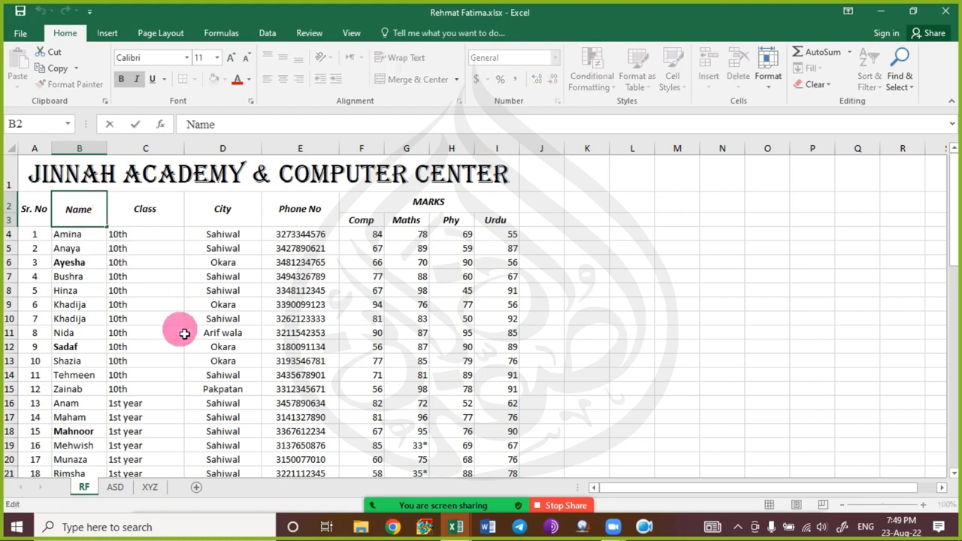
type("of the student")
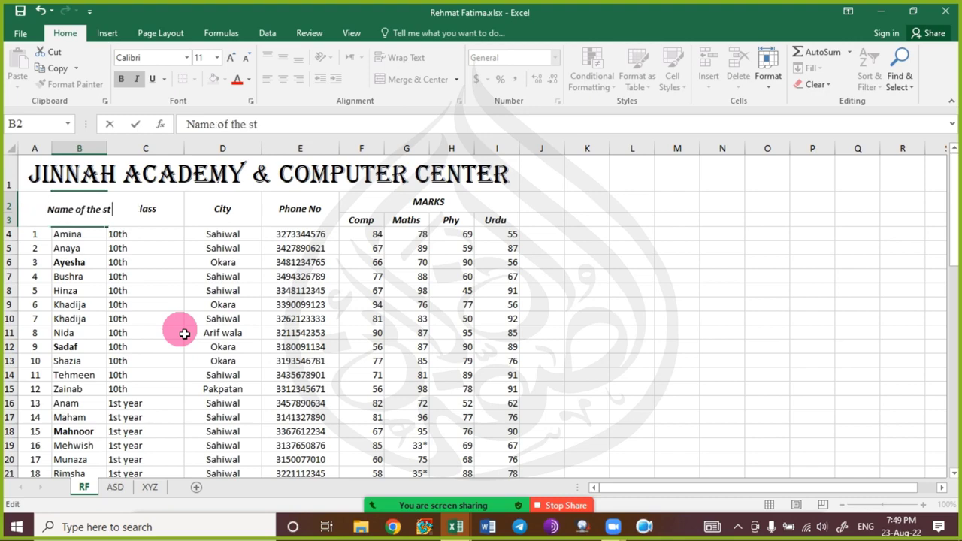
key("ctrl+Return")
key("Return")
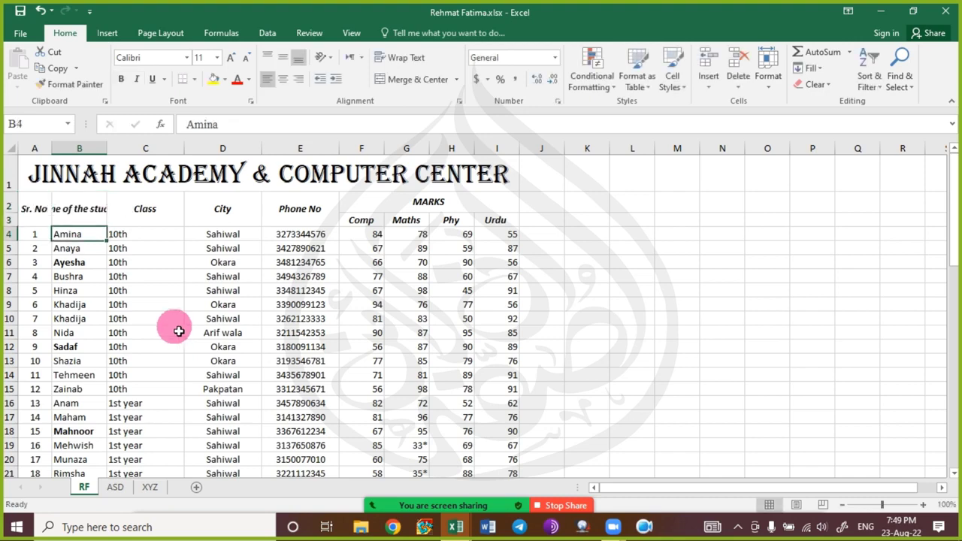
Apply Wrap Text to the "Name of the student" heading in B2.
left_click(93, 216)
left_click(88, 218)
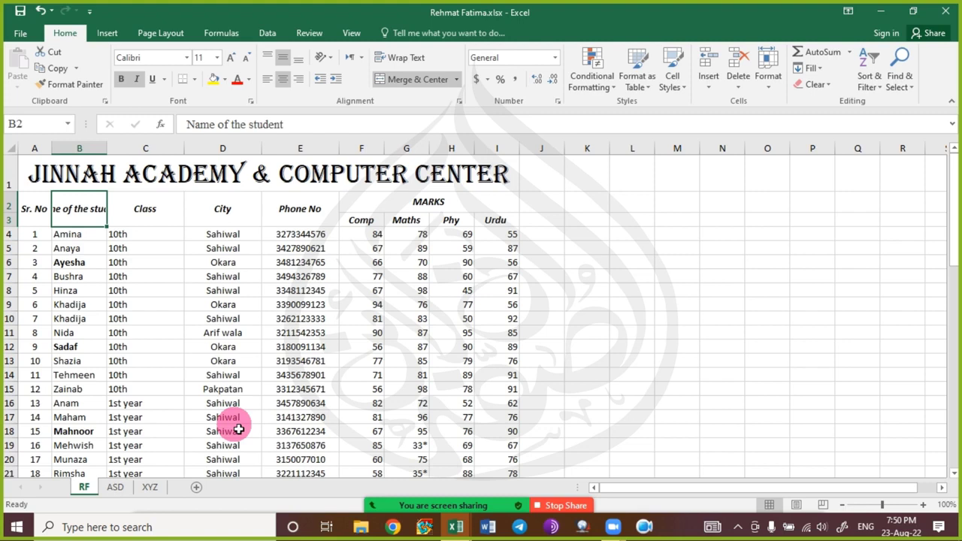
left_click(400, 57)
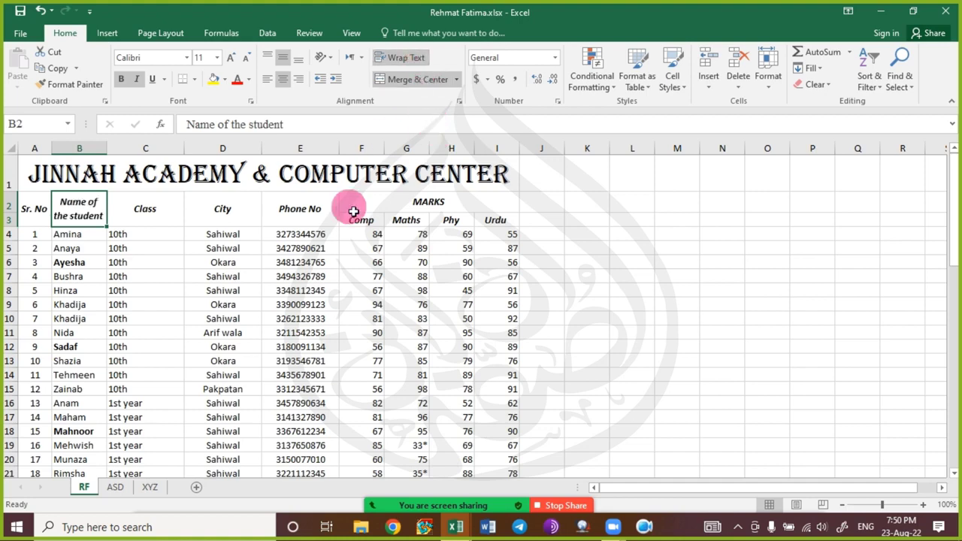
left_click(222, 290)
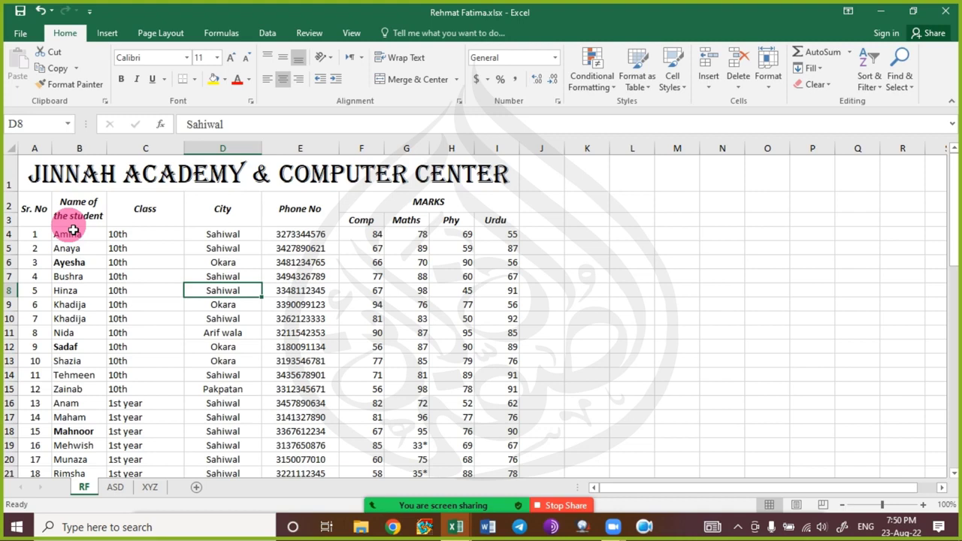
Enter the text "Name of the student" in the empty cell K2 and select that cell again.
left_click(594, 207)
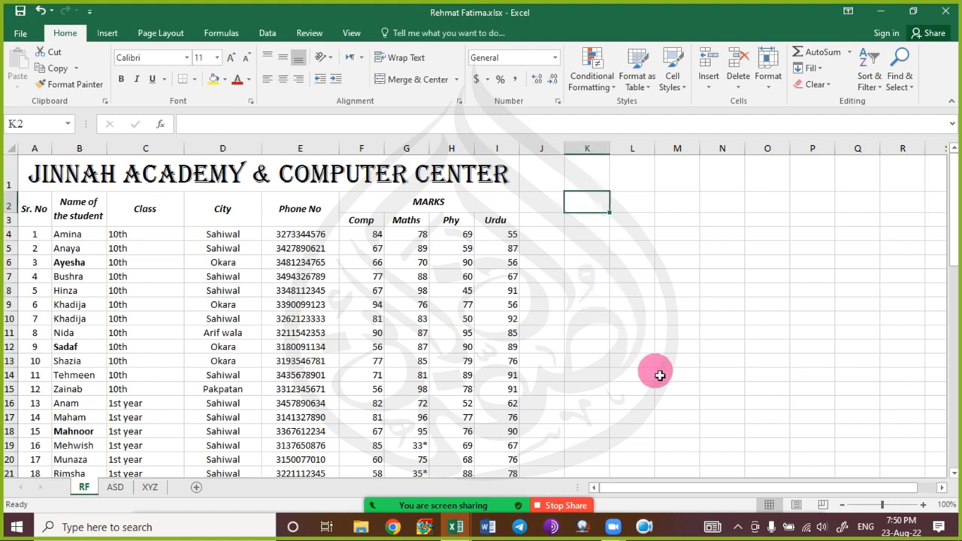
type("Name of the st")
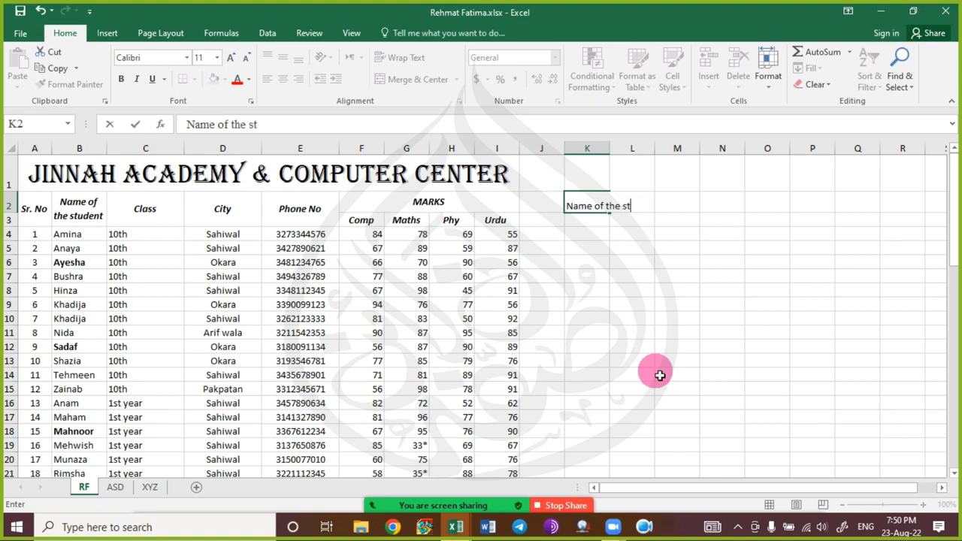
type("udent")
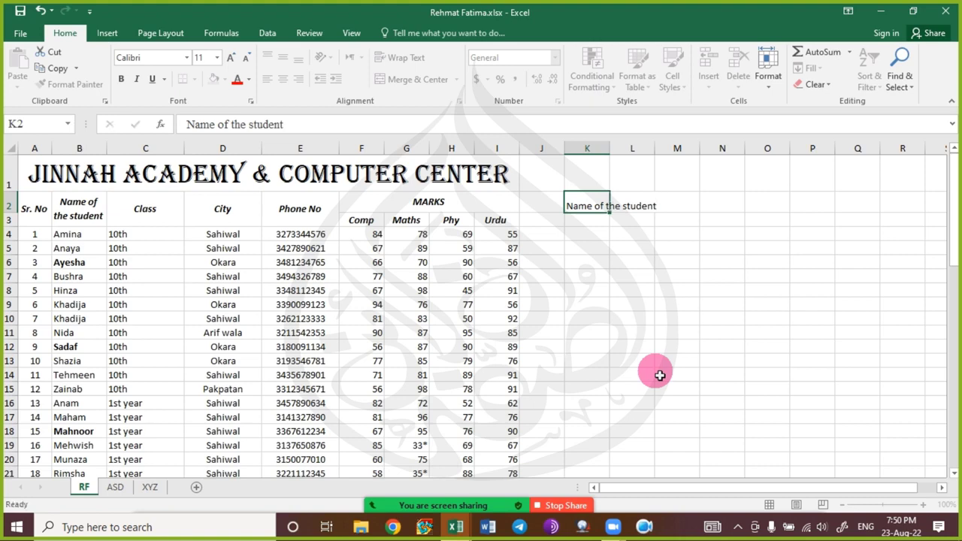
key("Return")
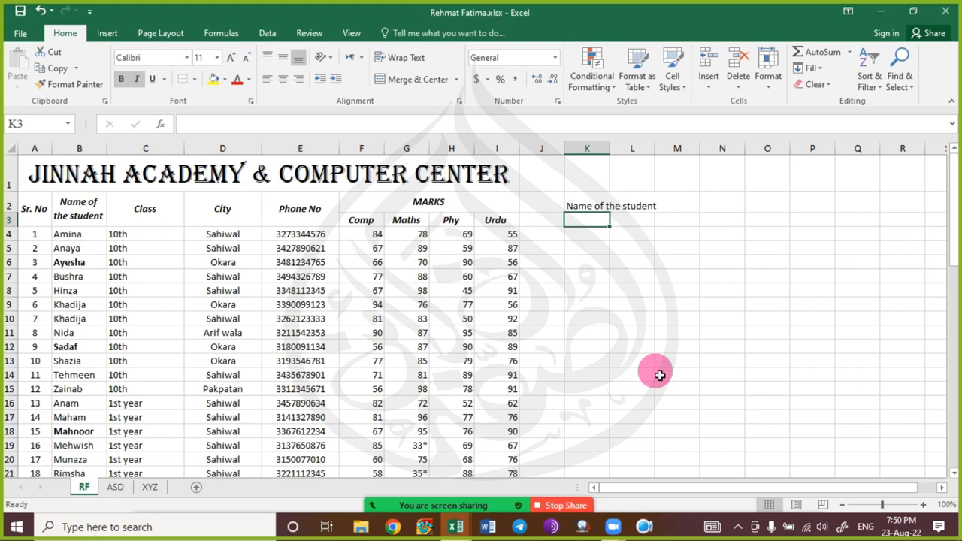
key("Up")
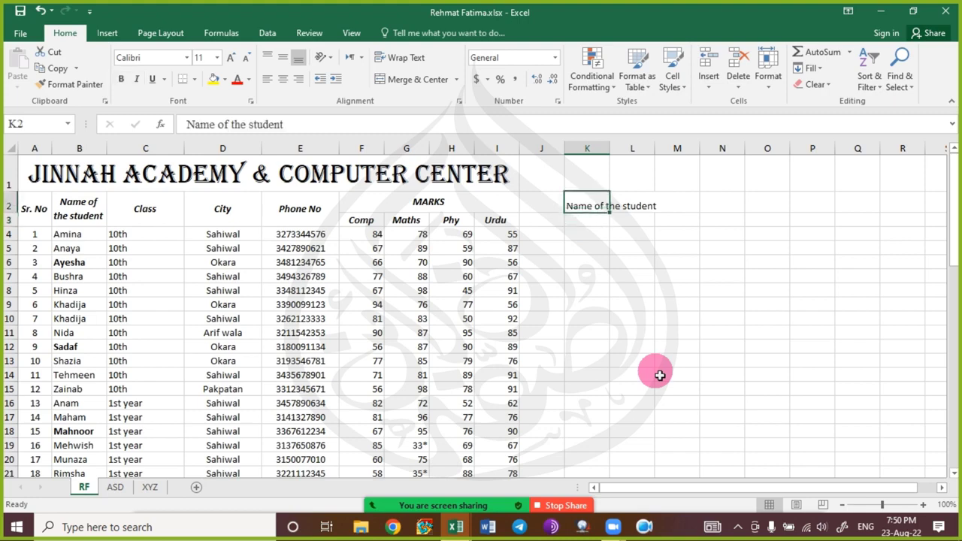
Insert a line break after "Name of" in the text of cell K2.
key("F2")
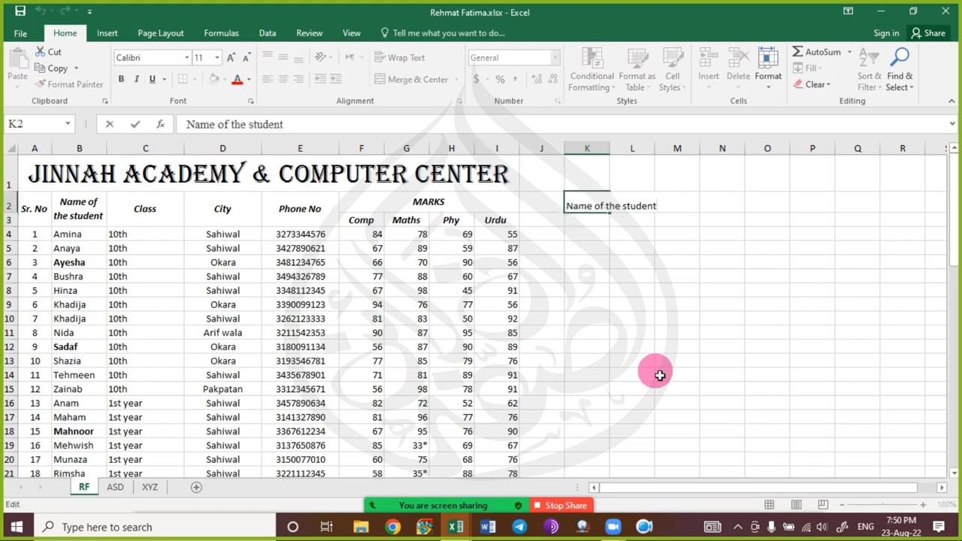
key("shift+Left")
key("shift+Left")
key("shift+Left")
key("shift+Left")
key("shift+Left")
key("shift+Left")
key("shift+Left")
key("shift+Left")
key("shift+Left")
key("shift+Left")
key("shift+Left")
key("shift+Left")
key("shift+Left")
key("shift+Left")
key("shift+Left")
key("shift+Left")
key("shift+Left")
key("shift+Left")
key("shift+Left")
key("Left")
key("Right")
key("alt+Return")
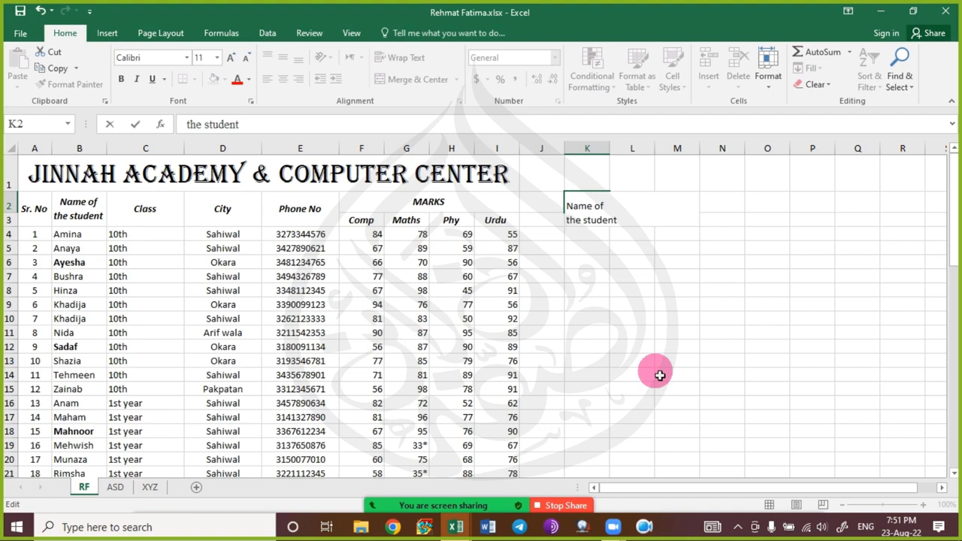
key("Return")
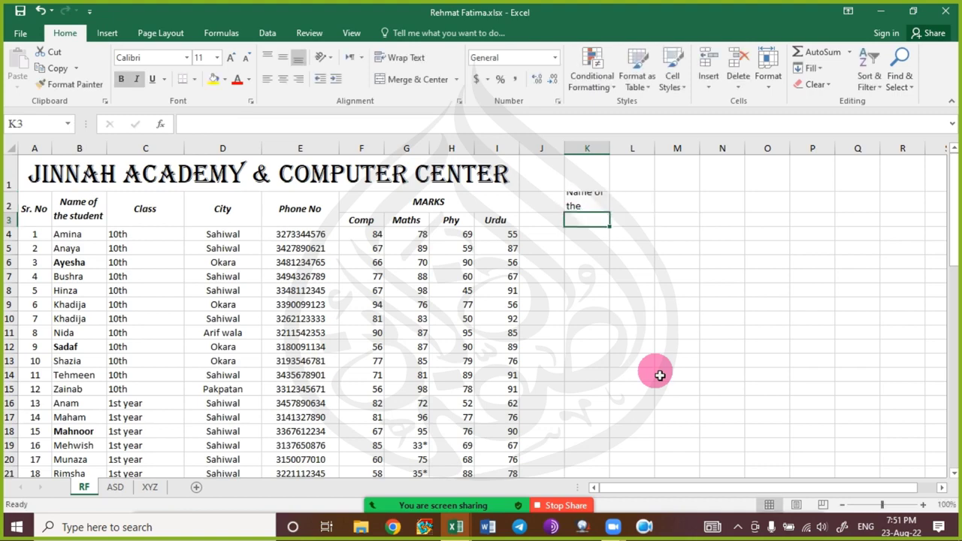
Widen column K so that "the student" fits on one line in K2, and check the two-line text.
left_click(601, 202)
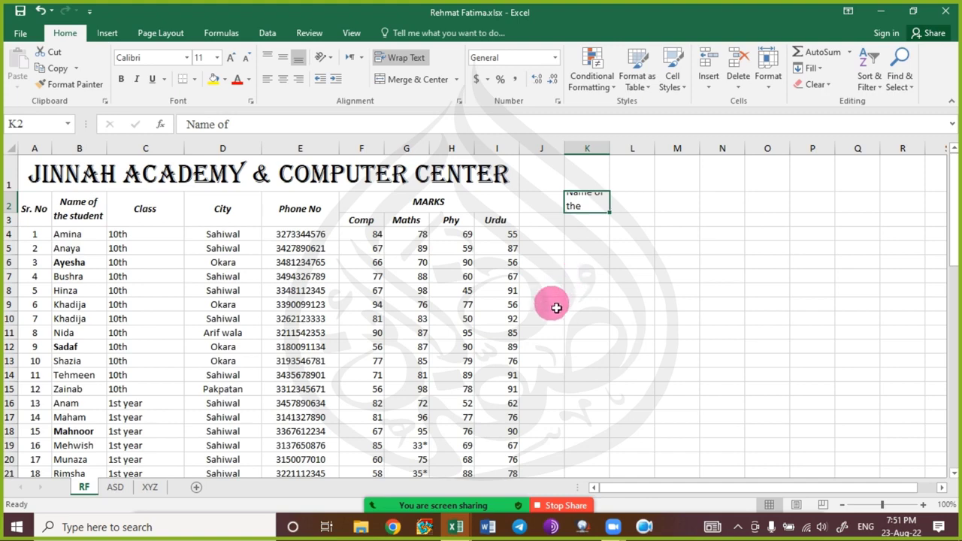
double_click(595, 210)
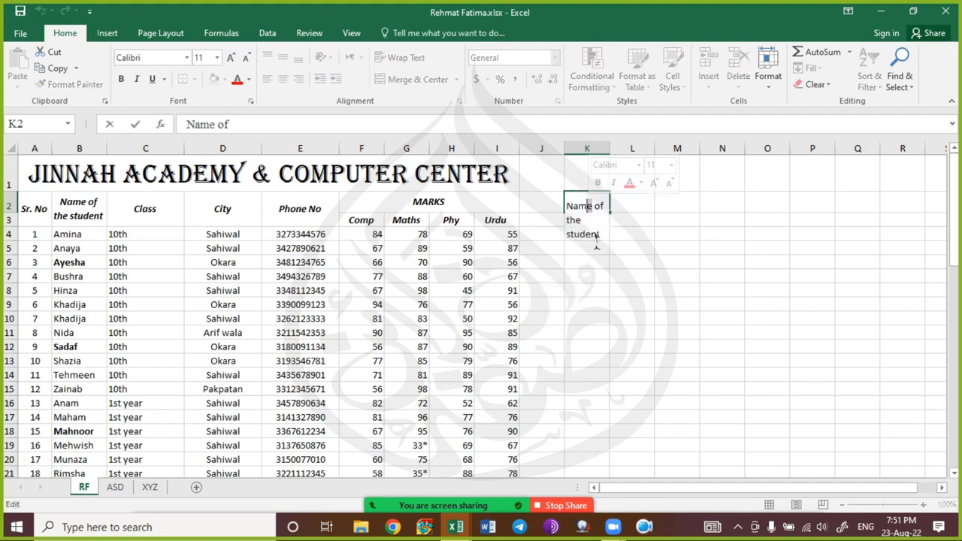
left_click(599, 263)
left_click(591, 205)
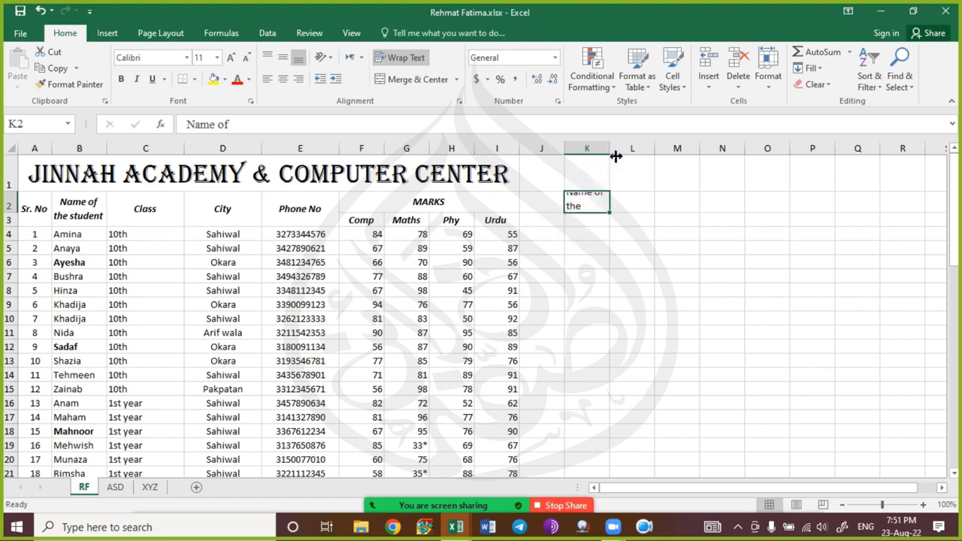
mouse_move(616, 156)
left_mouse_down()
mouse_move(652, 154)
mouse_move(633, 154)
left_mouse_up()
double_click(585, 204)
left_click(596, 269)
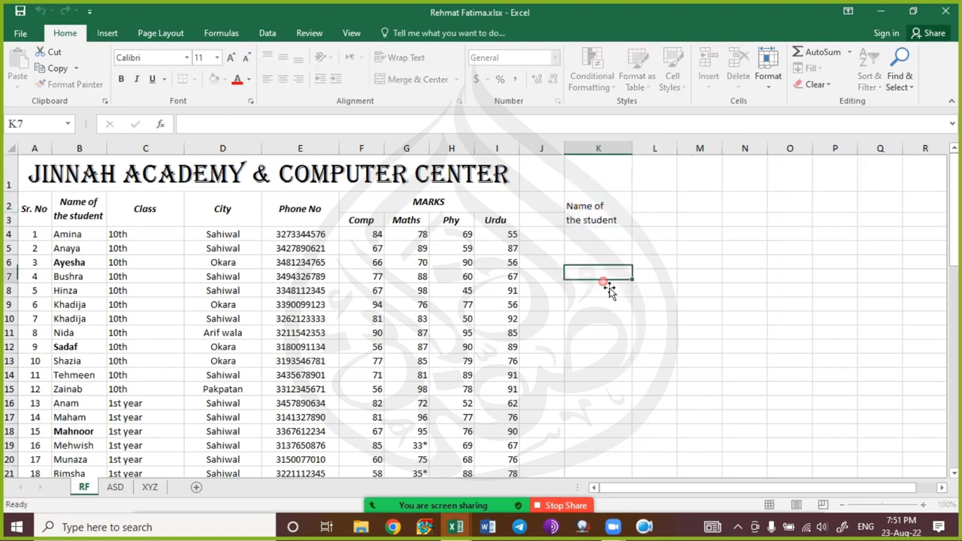
Middle-align the text in K2 vertically and increase the height of row 2 to fit both lines.
left_click(611, 205)
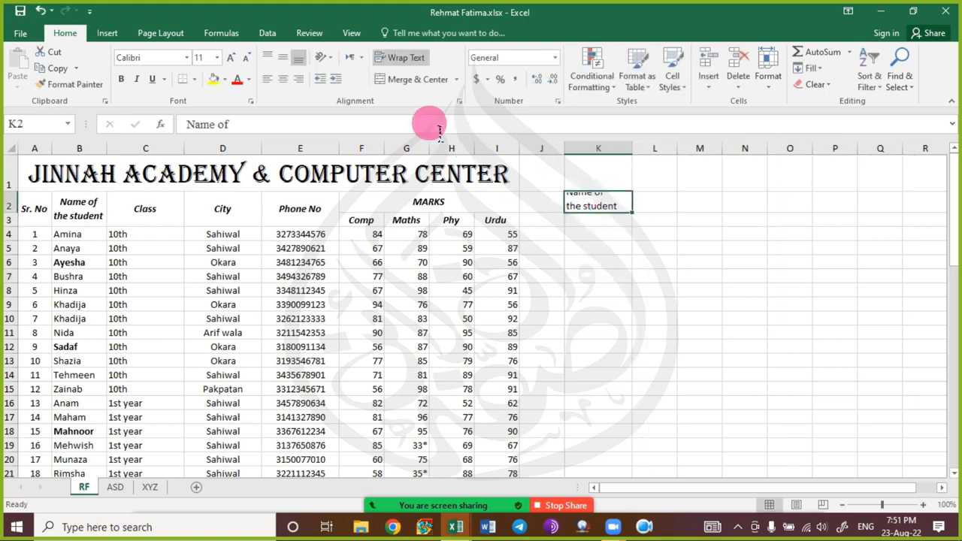
left_click(296, 81)
left_click(284, 60)
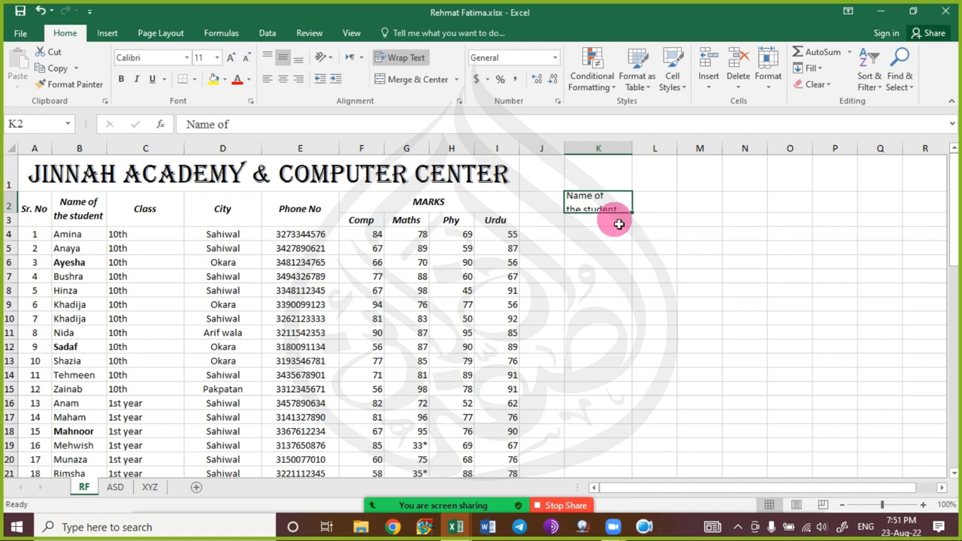
left_click(81, 213)
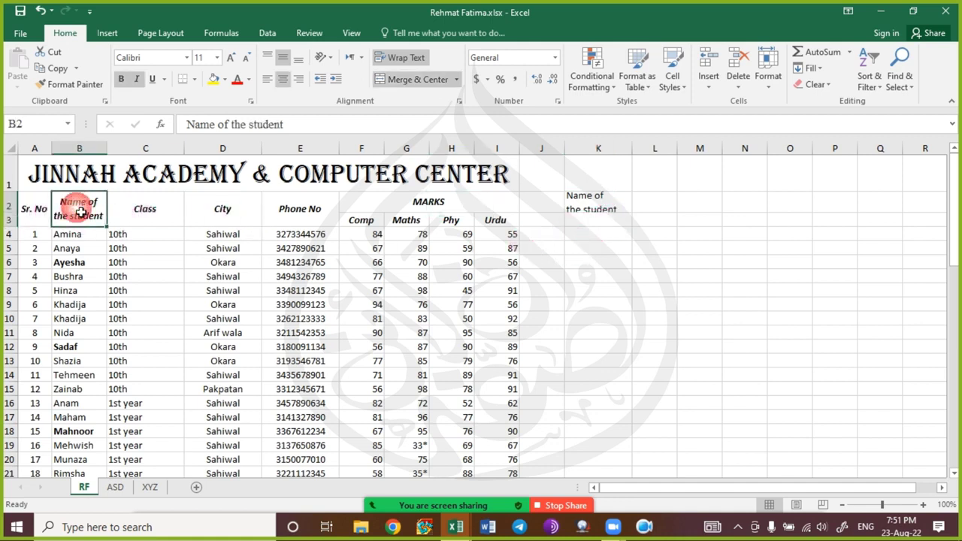
left_click_drag(19, 214, 21, 223)
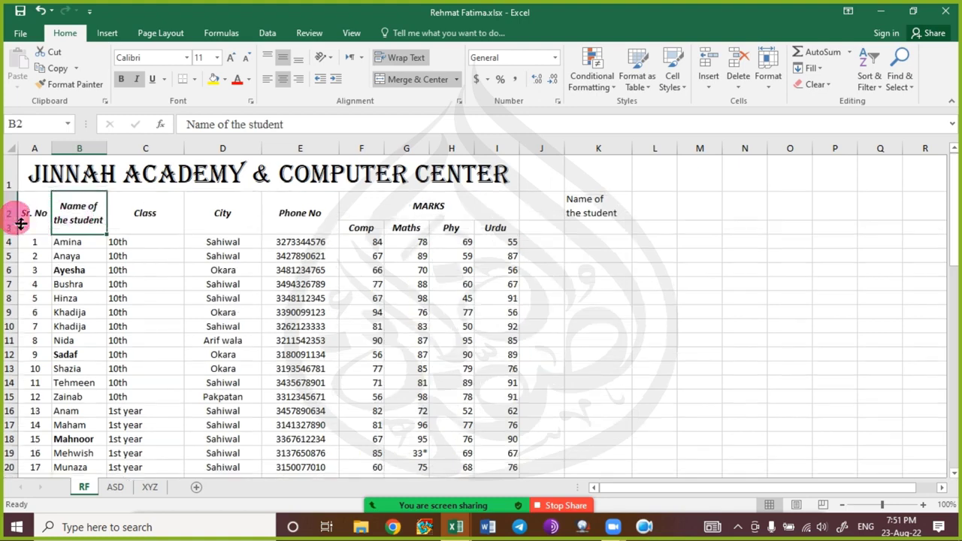
Narrow column K to about half its width and reduce the font size of K2 to 8.
left_click_drag(633, 156, 594, 157)
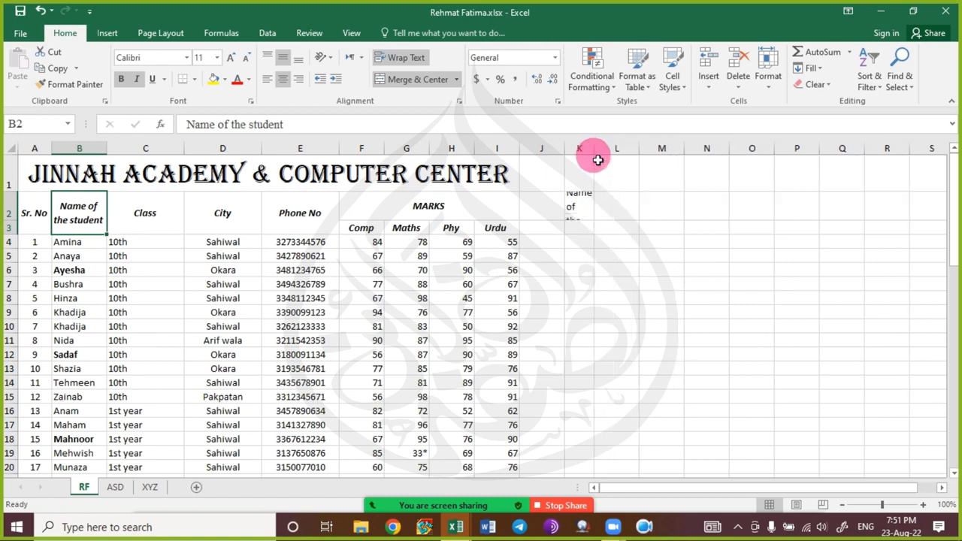
left_click(620, 272)
left_click(569, 213)
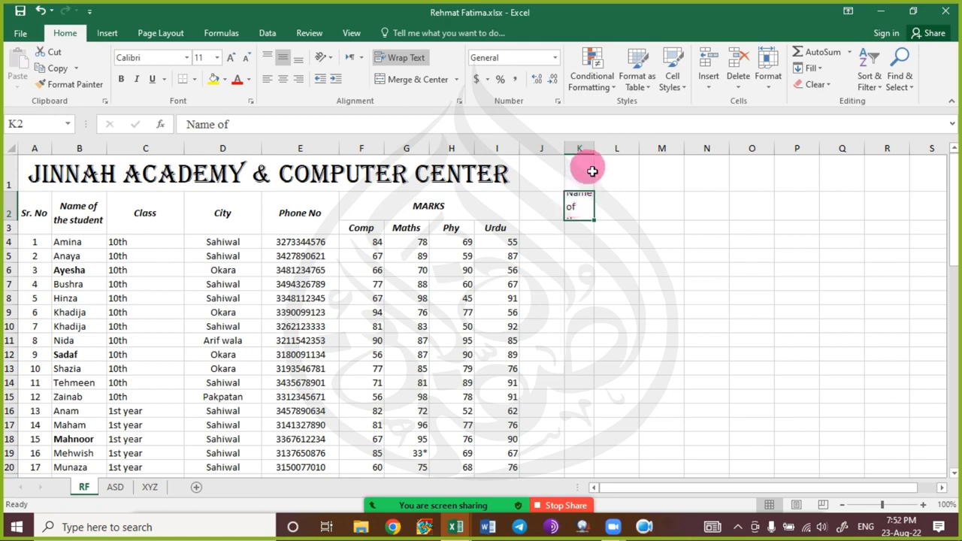
left_click(246, 58)
left_click(246, 58)
left_click(246, 58)
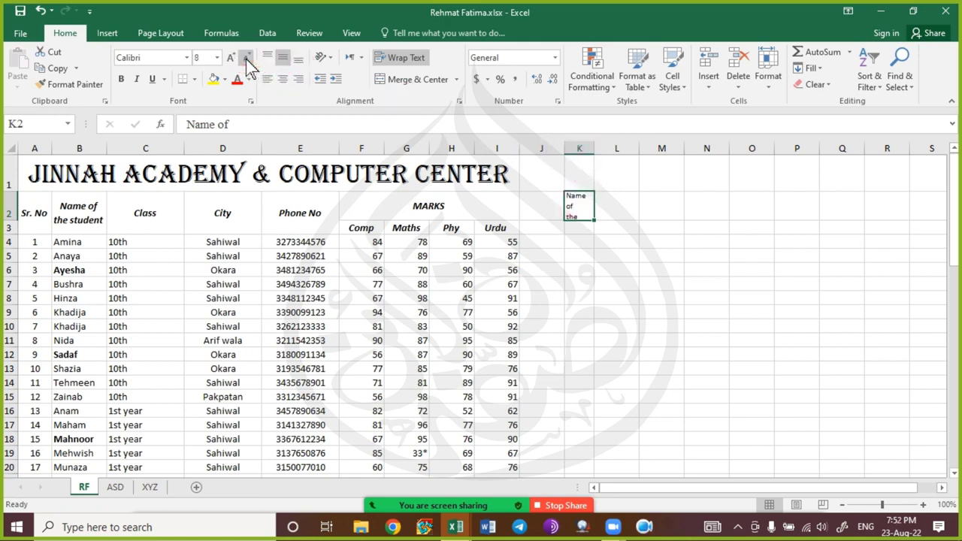
left_click(246, 58)
Try font size 4 on the text in K2, then undo that size change.
left_click(209, 60)
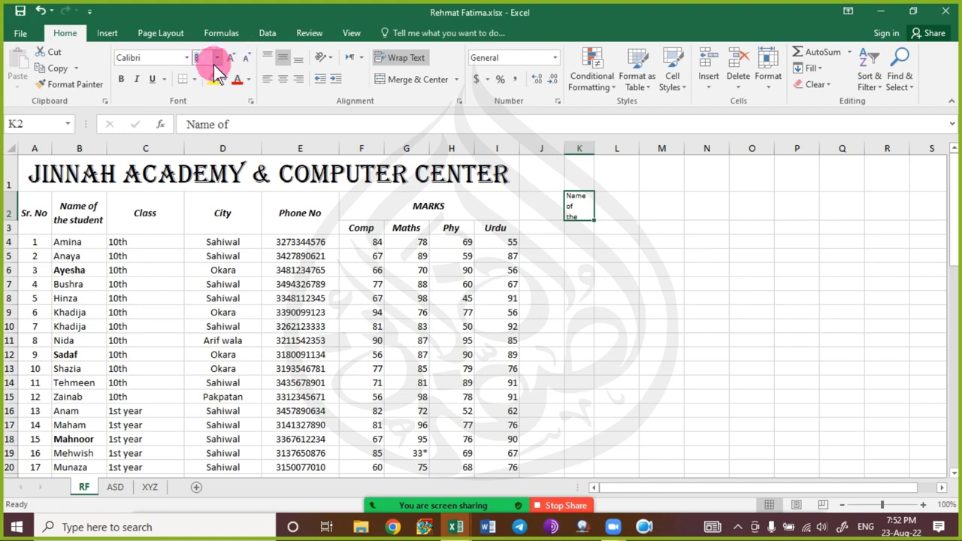
type("4")
key("Return")
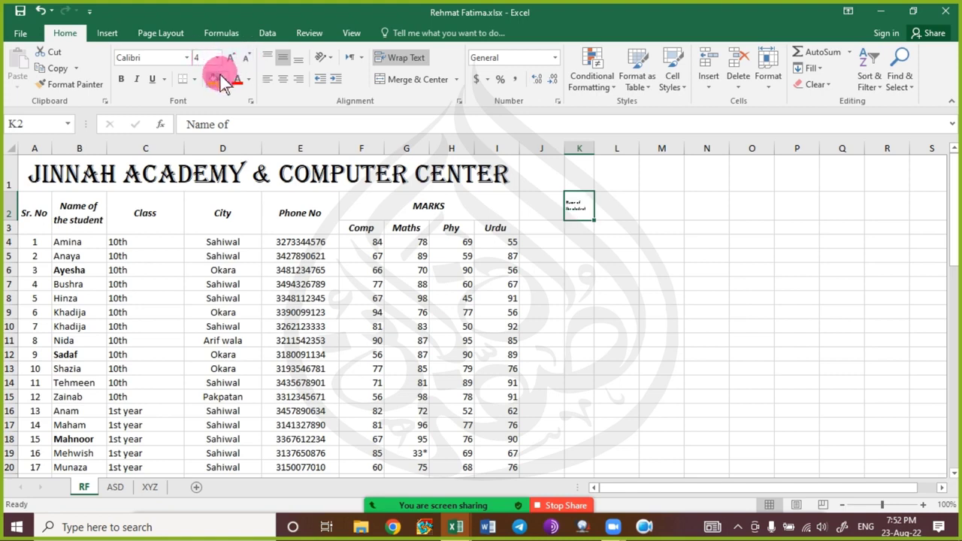
key("ctrl+z")
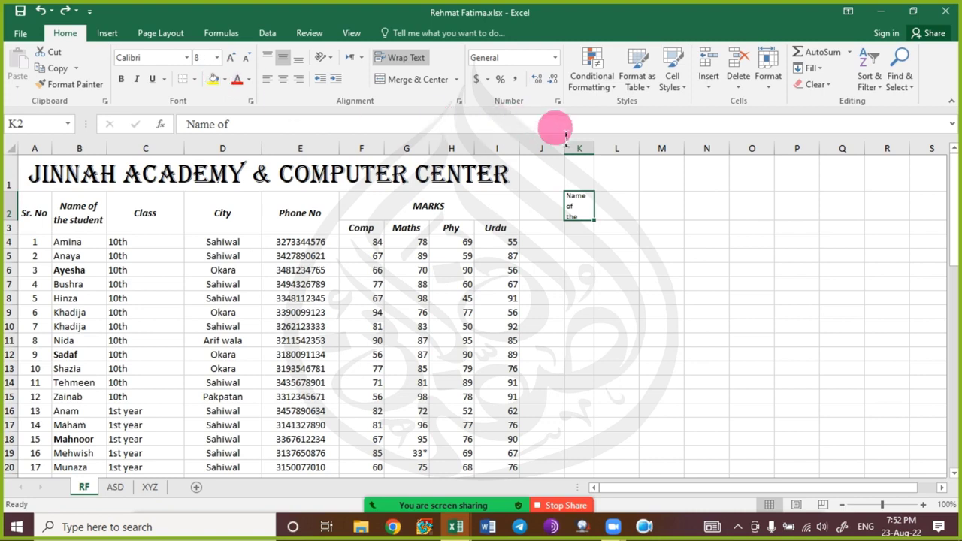
Widen column K to fit the text in K2 on two lines and make row 2 taller.
left_click_drag(593, 148, 612, 153)
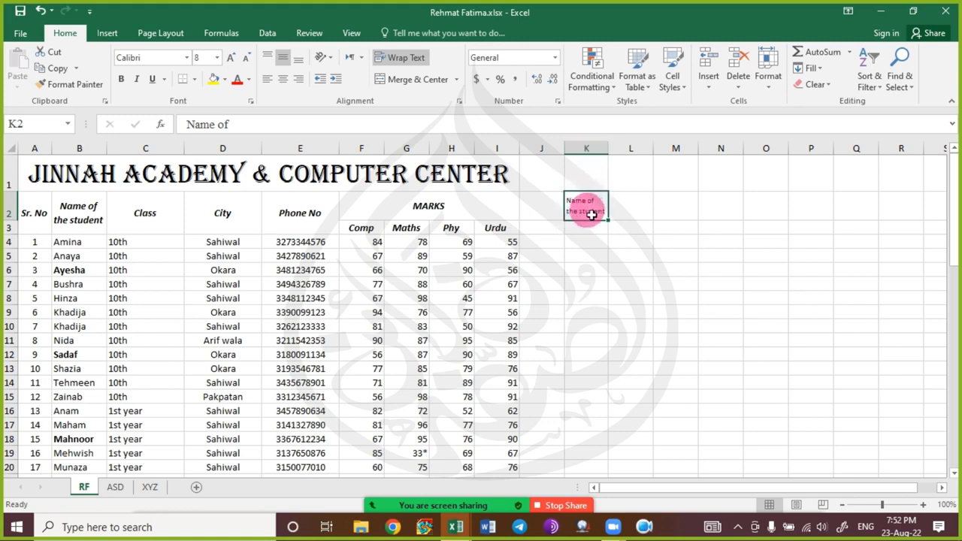
left_click_drag(16, 234, 18, 240)
Insert a line break before "student" in K2 and narrow column K around the three-line text.
double_click(586, 226)
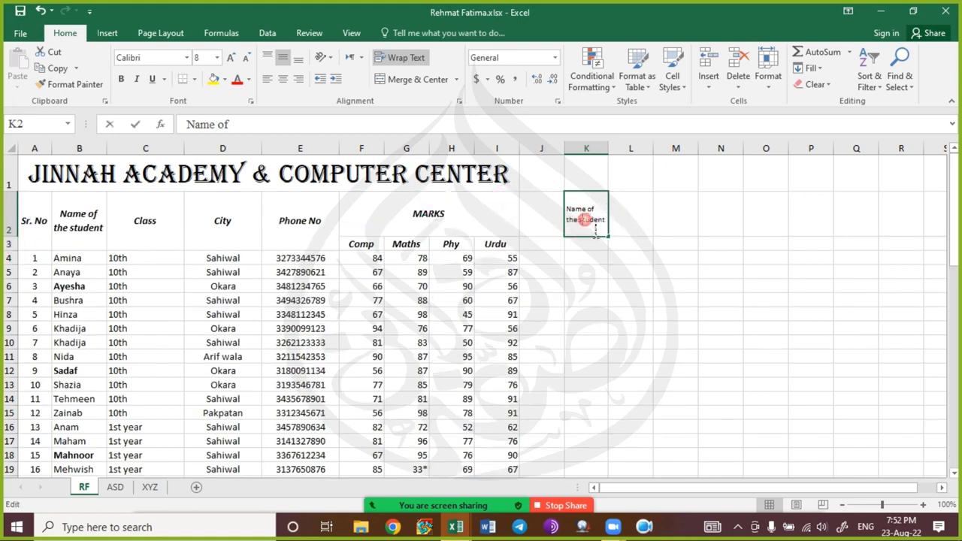
key("Left")
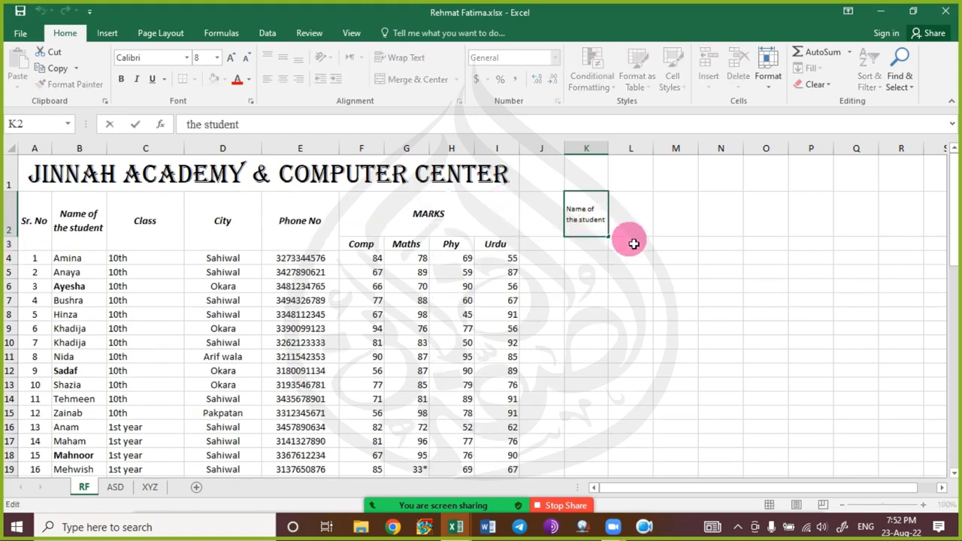
key("alt+Return")
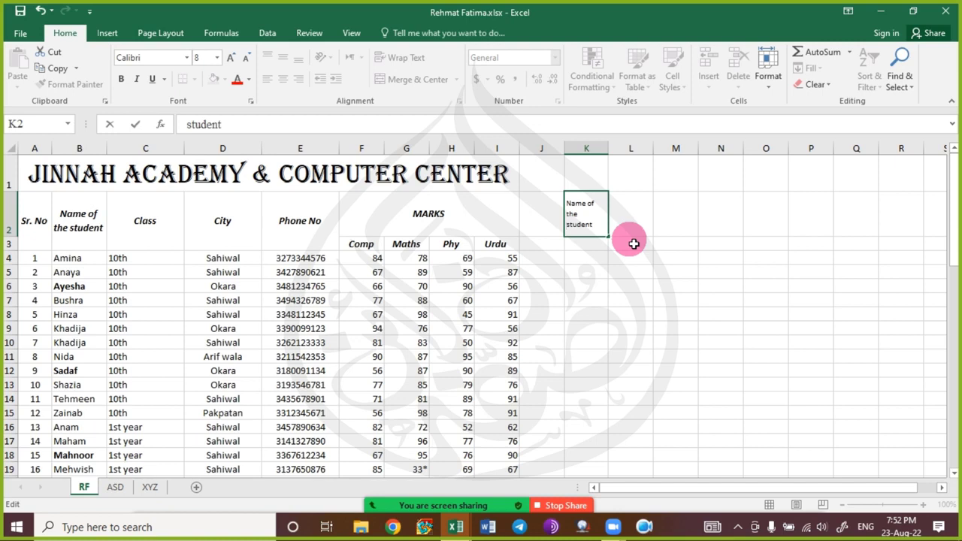
key("Return")
left_click_drag(608, 154, 598, 154)
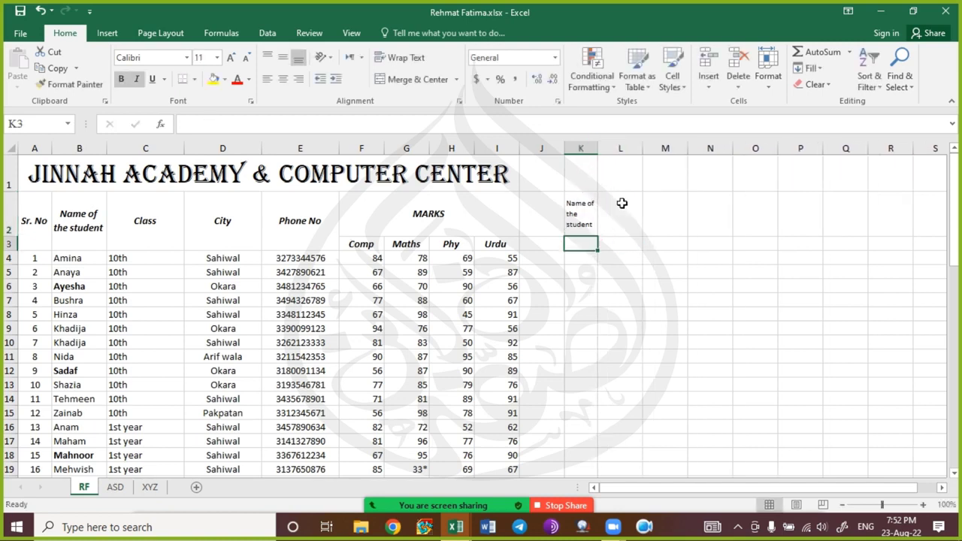
Delete the sample text from cell K2.
left_click(667, 274)
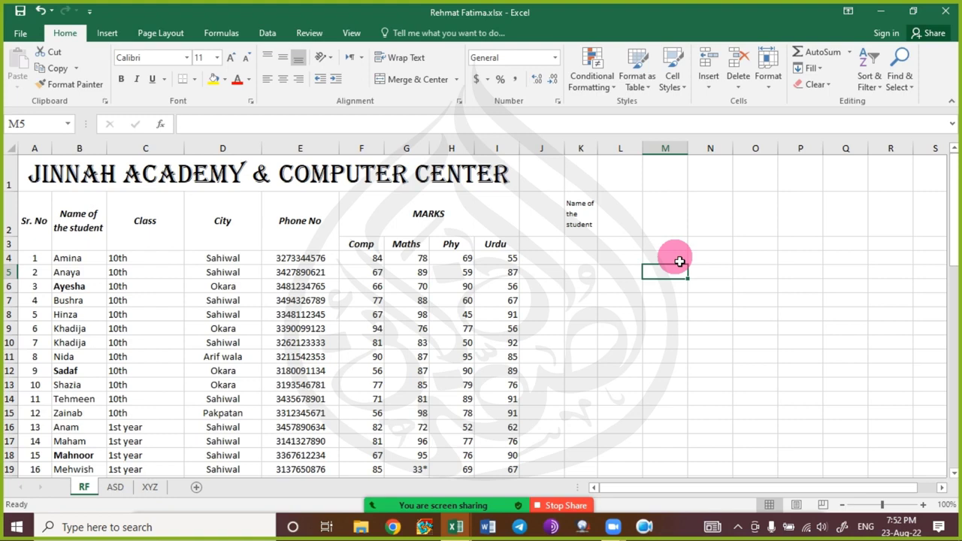
left_click(583, 219)
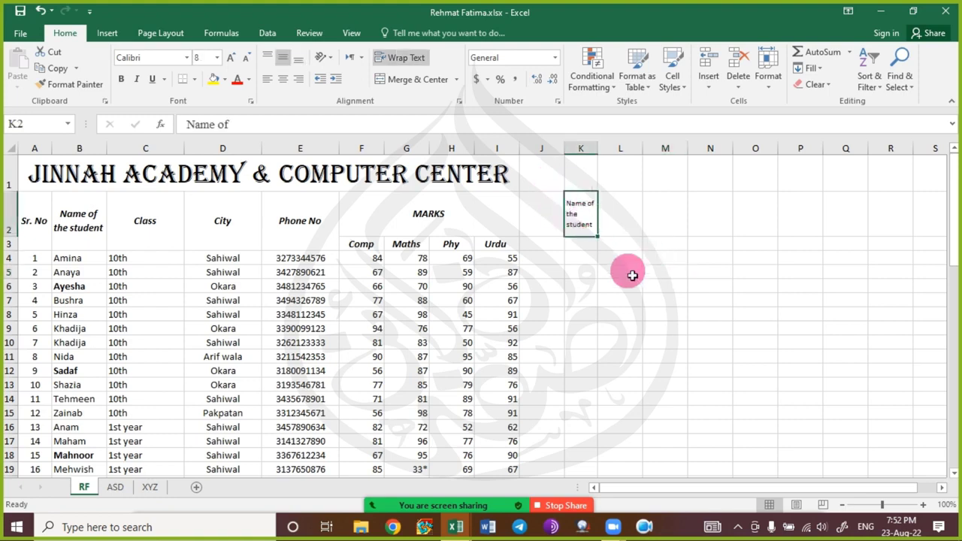
key("Delete")
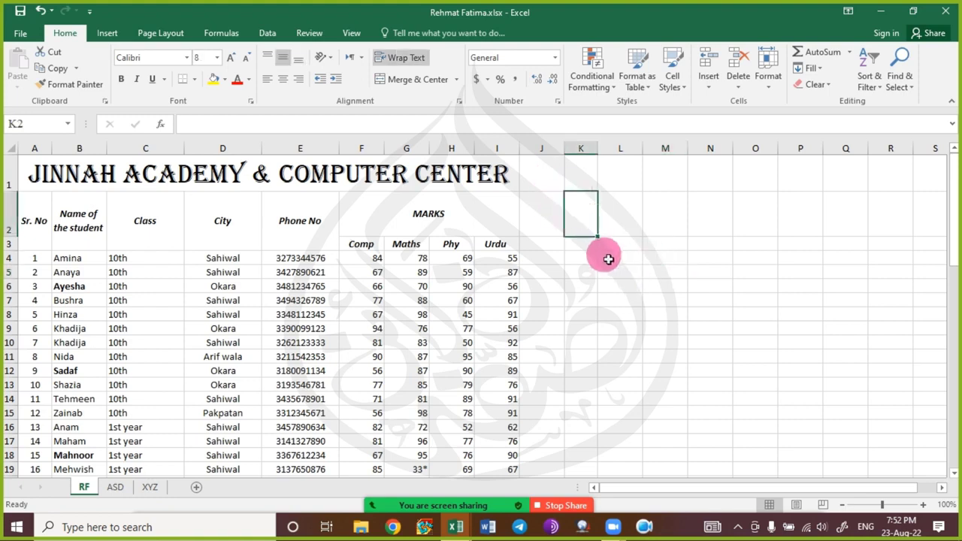
Undo the edits to K2, column K and row 2 back to the single-line text "Name of the student".
key("ctrl+z")
key("ctrl+z")
key("ctrl+z")
key("ctrl+z")
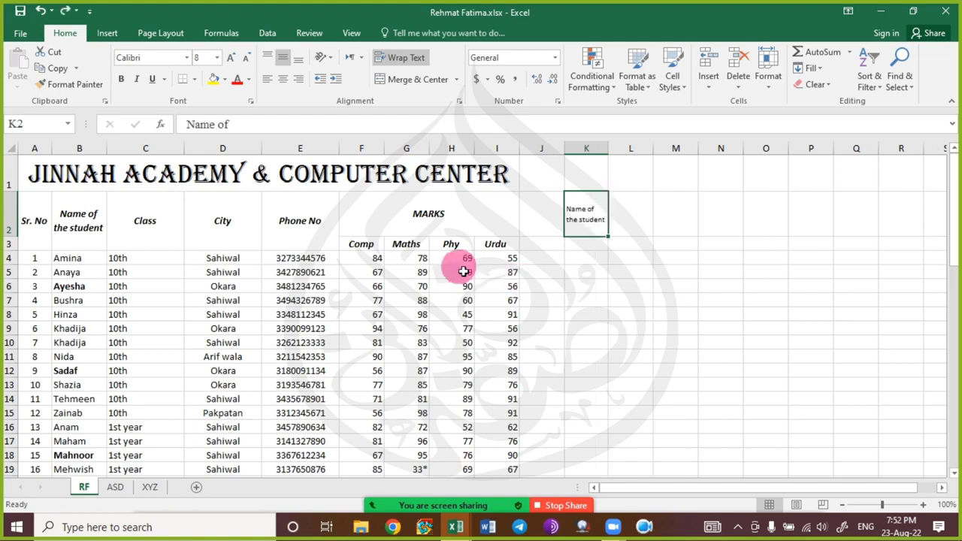
key("ctrl+z")
key("ctrl+z")
key("ctrl+z")
key("ctrl+z")
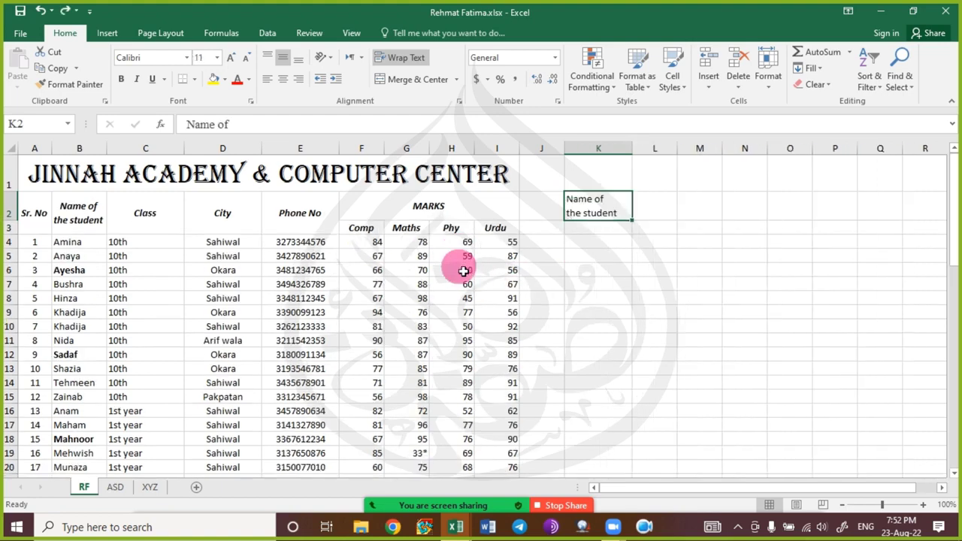
key("ctrl+z")
key("ctrl+z")
key("ctrl+z")
key("ctrl+z")
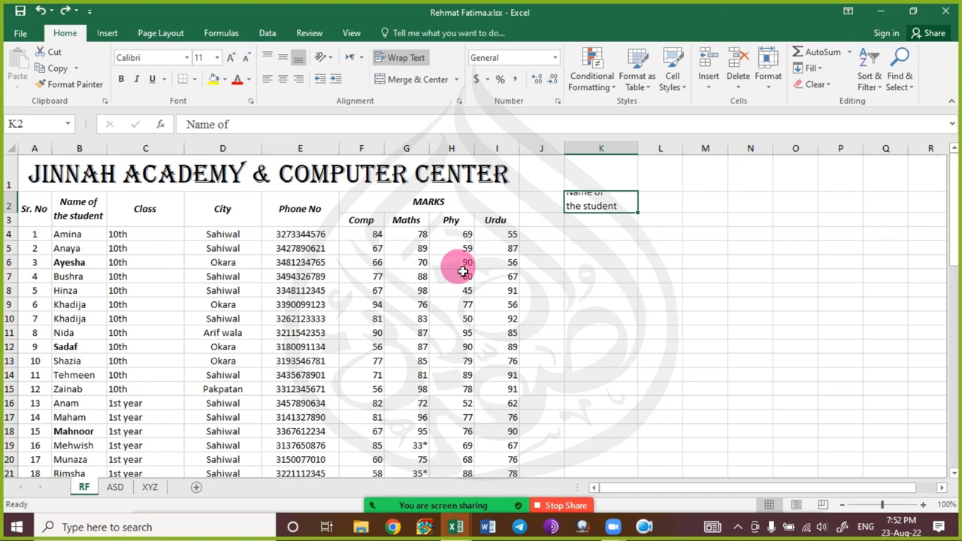
key("ctrl+z")
key("ctrl+z")
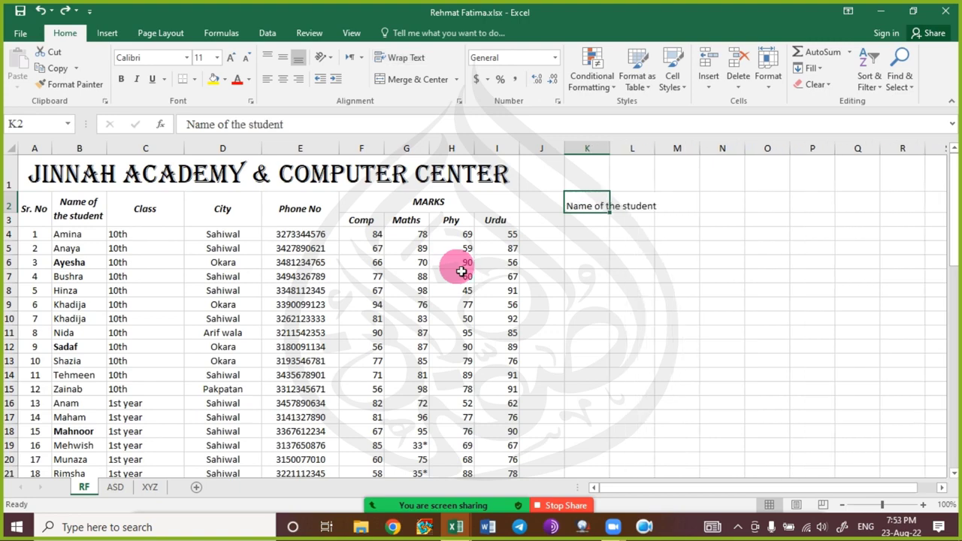
left_click(543, 278)
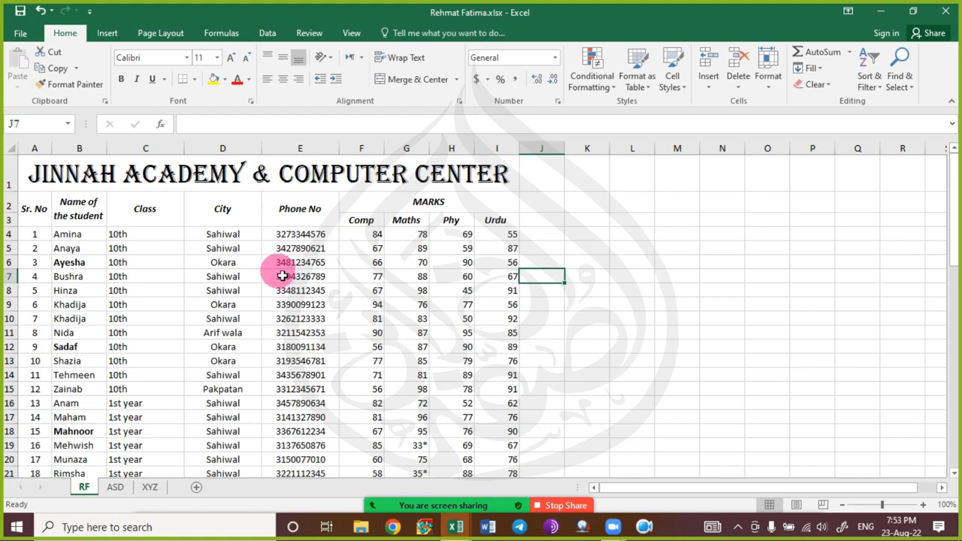
left_click(162, 264)
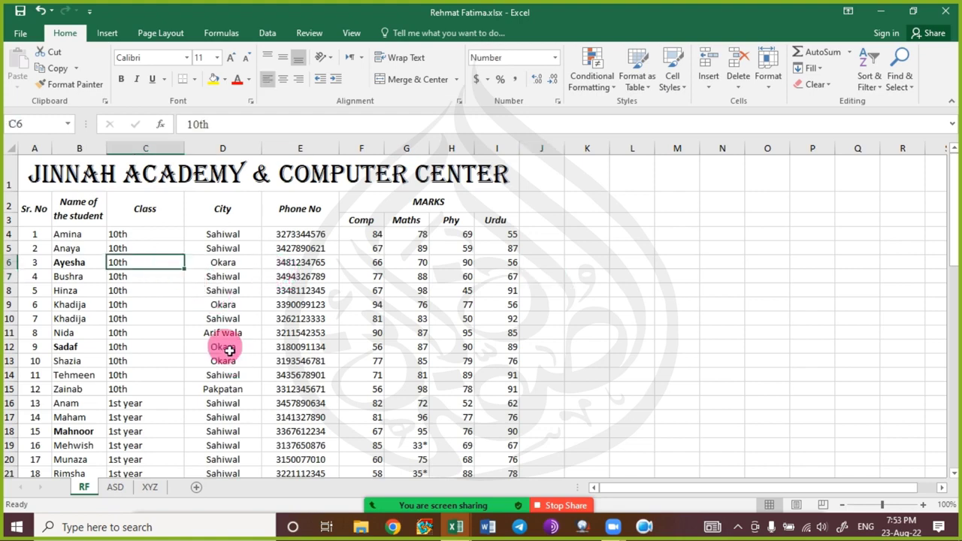
scroll(226, 350, "down", 3)
scroll(229, 350, "up", 3)
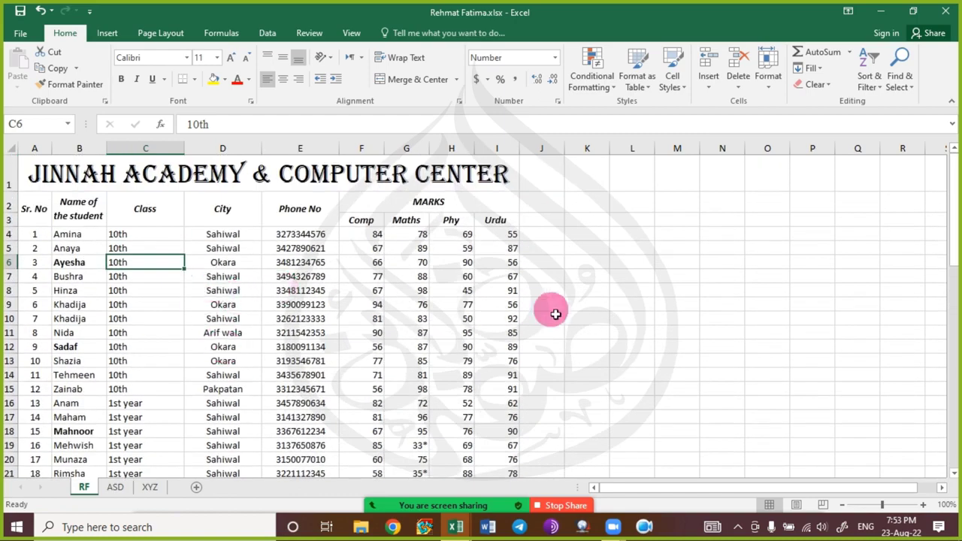
Set the row height of all student record rows, from row 4 to row 55, to 18.
left_click(11, 234)
key("ctrl+shift+Down")
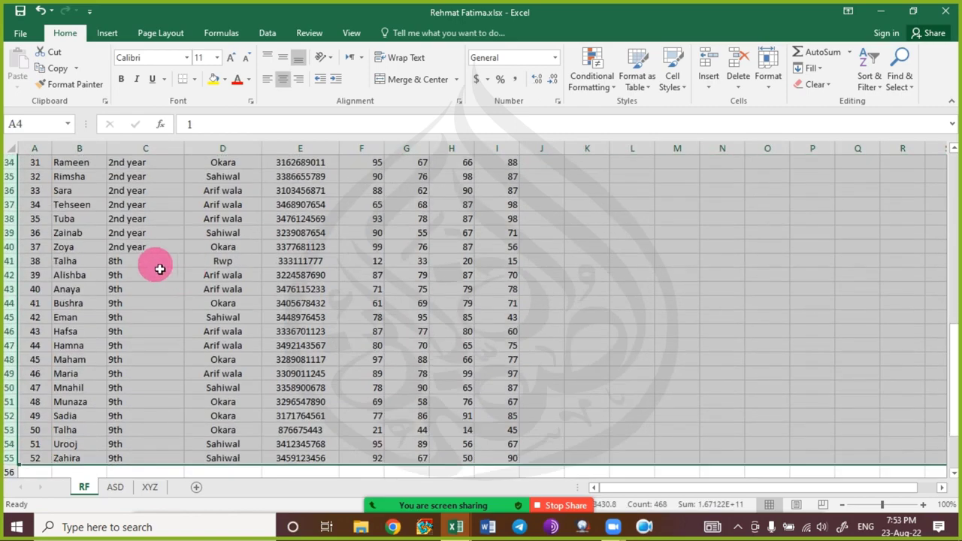
right_click(11, 269)
left_click(30, 435)
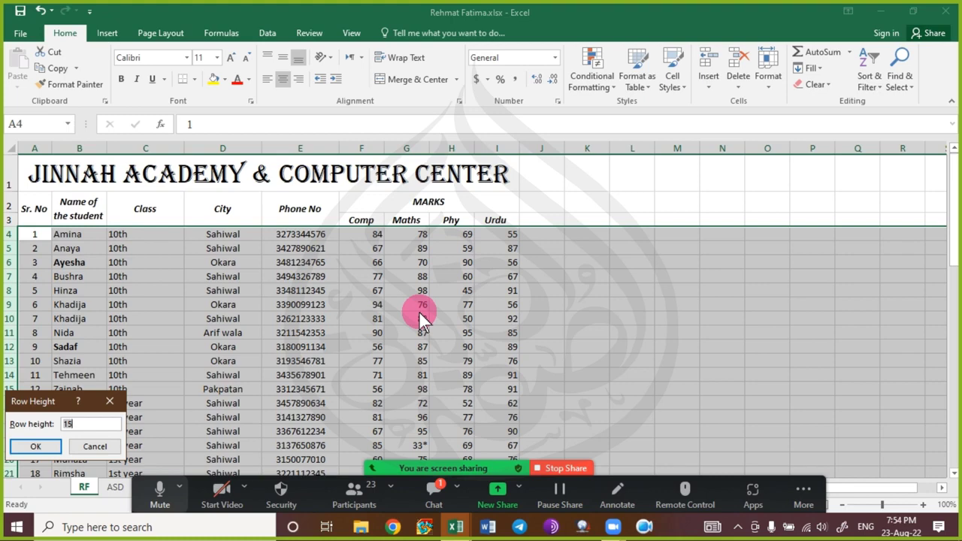
type("18")
key("Return")
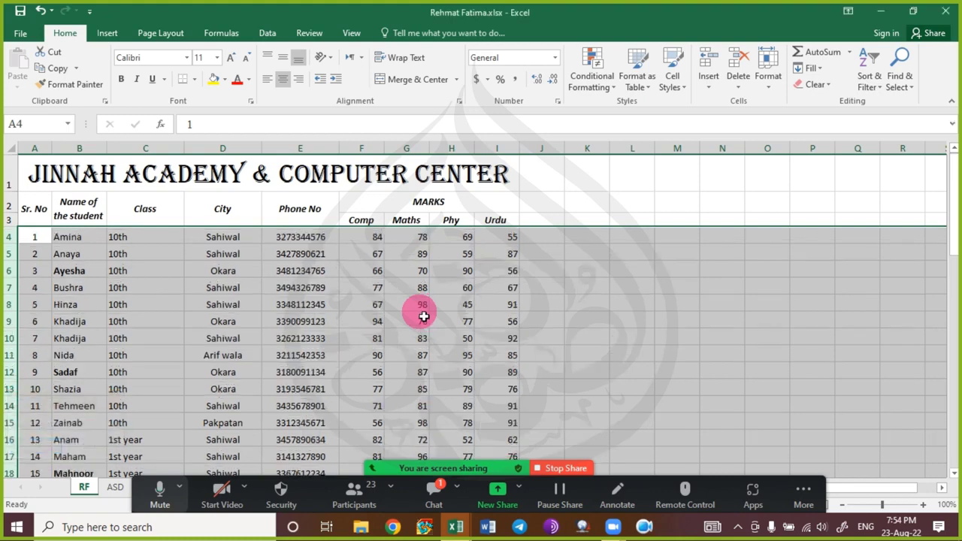
Middle-align and center all the marks in F4 to I55 under the Comp, Maths, Phy and Urdu headings.
left_click(375, 239)
key("ctrl+shift+Right")
key("ctrl+shift+Down")
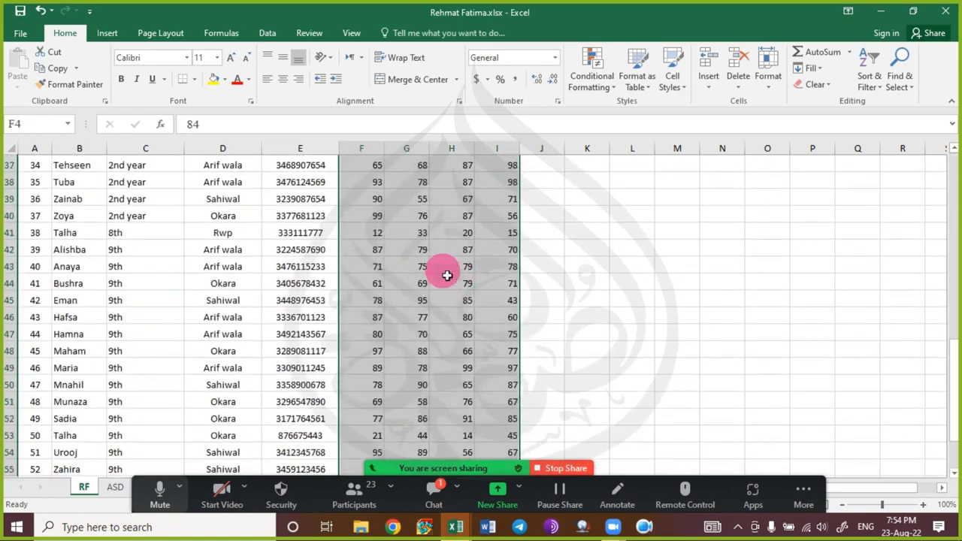
left_click(282, 58)
left_click(282, 79)
left_click(400, 288)
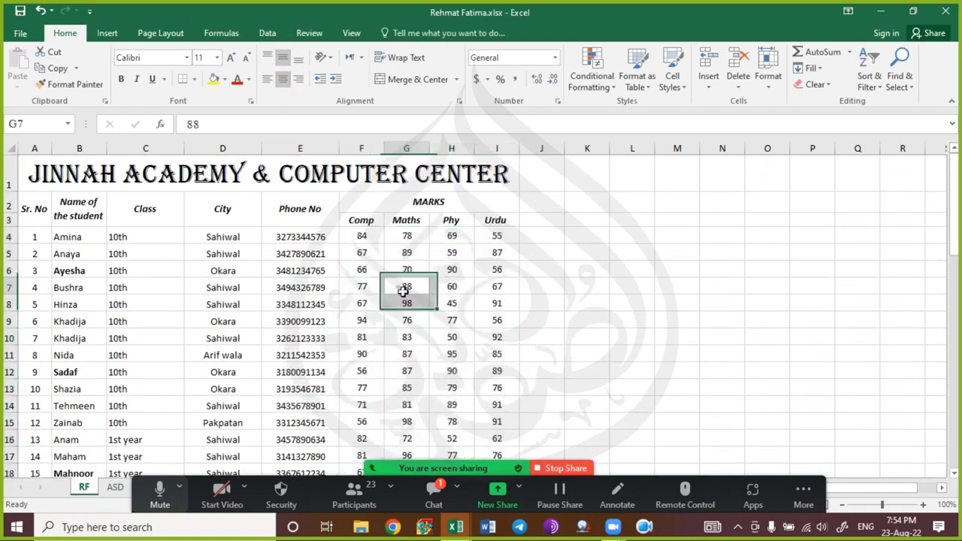
Increase the font size of all the marks in F4 to I55 to 12.
left_click(363, 238)
key("ctrl+shift+Right")
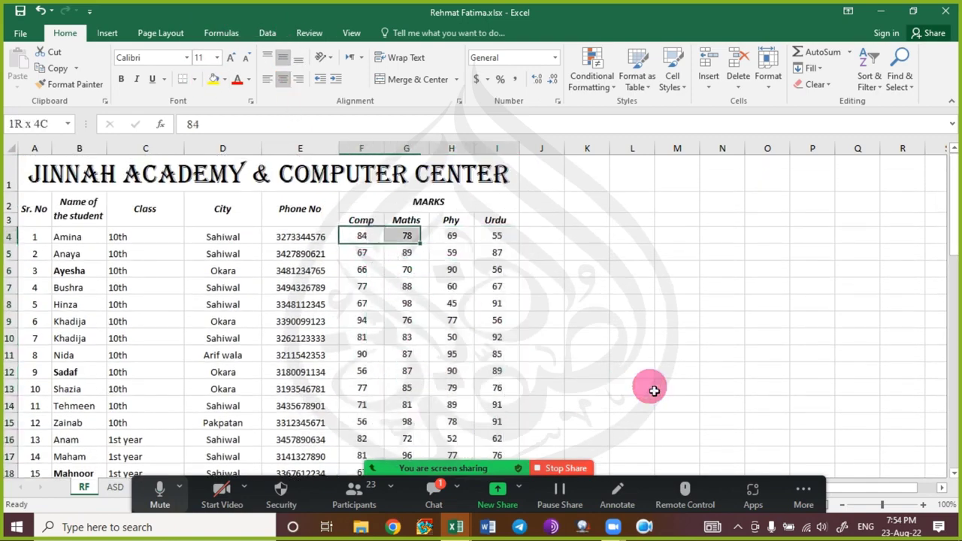
key("ctrl+shift+Down")
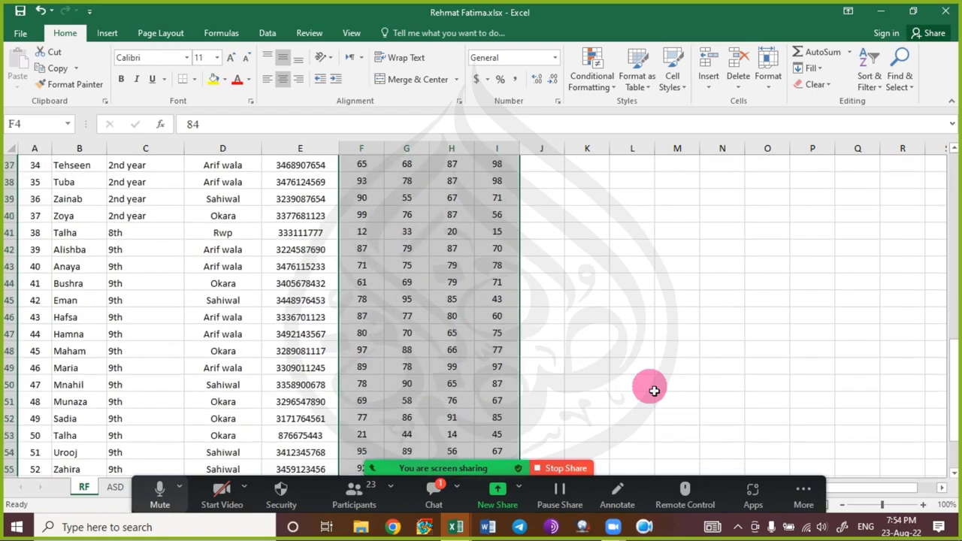
left_click(230, 58)
left_click(422, 304)
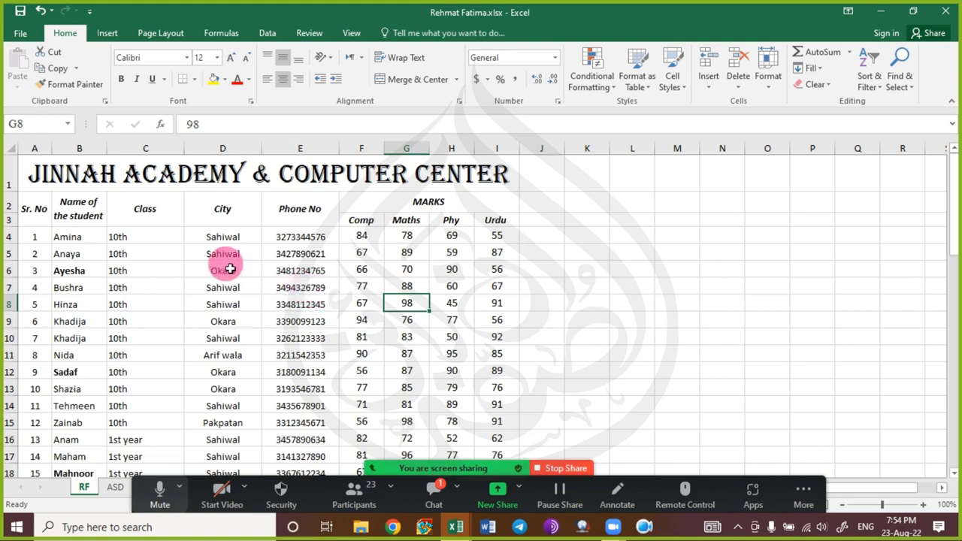
Read the newest messages in the Zoom meeting chat, close the chat, and return to the worksheet.
left_click(428, 489)
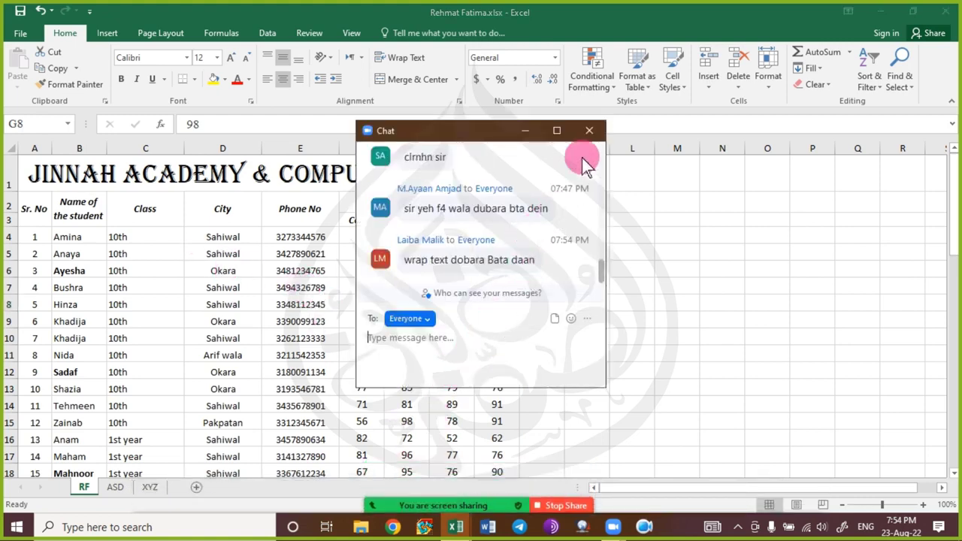
left_click(590, 133)
left_click(680, 203)
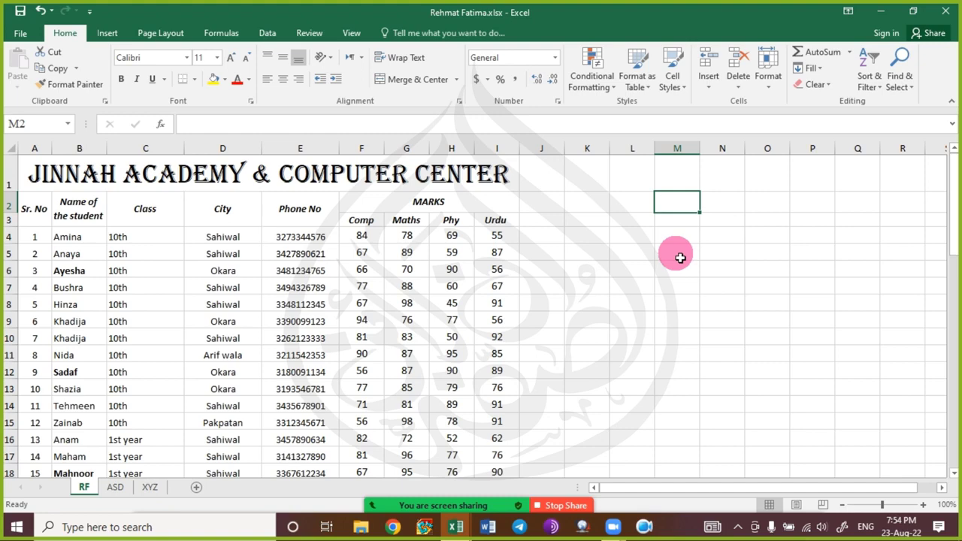
Turn off text wrapping for the "Name of the student" heading in B2.
left_click(79, 220)
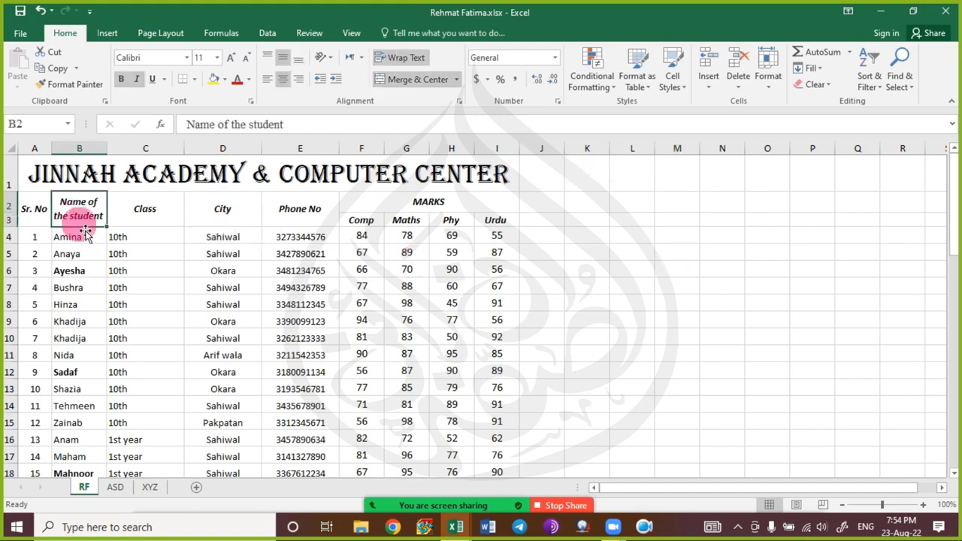
left_click(401, 57)
left_click(91, 269)
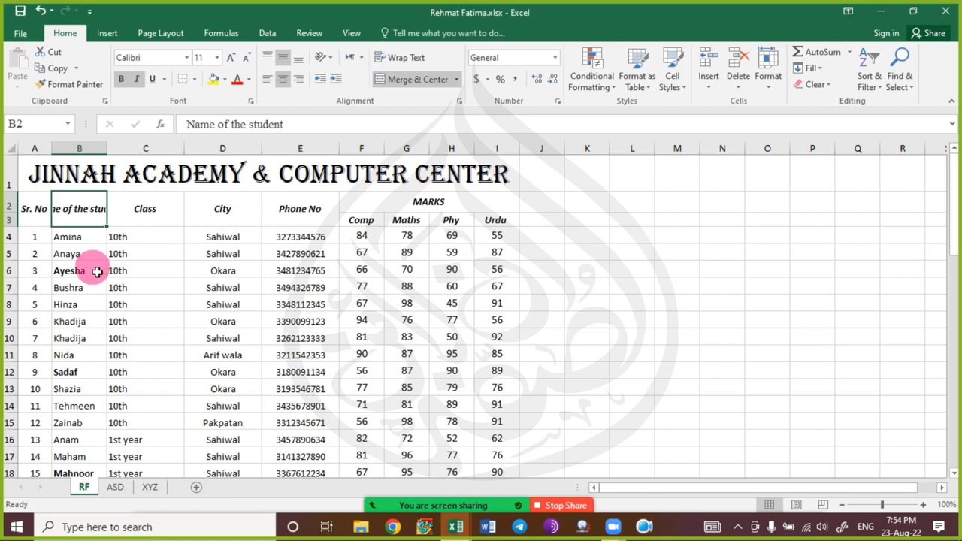
Compare the cut-off heading in B2 with its full text in edit mode and the formula bar, without changing it.
left_click(80, 209)
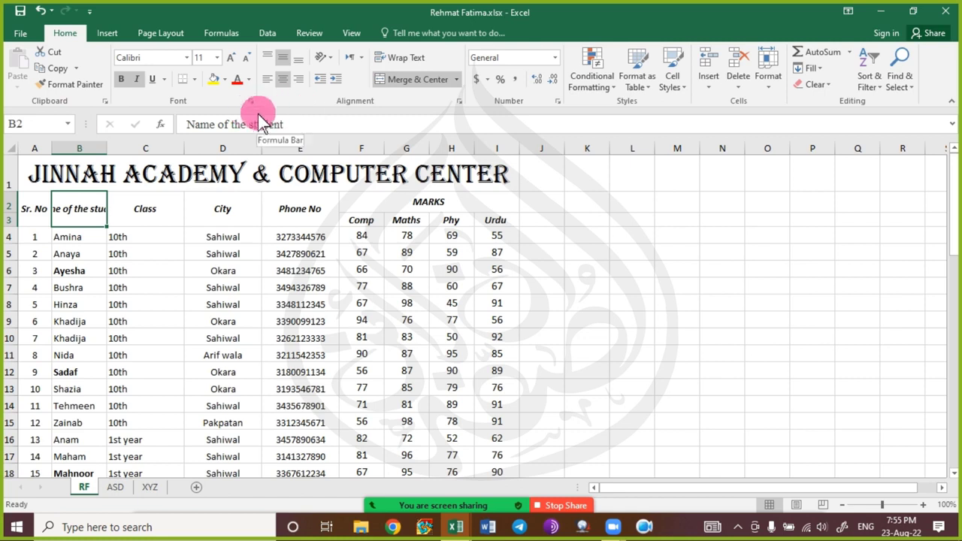
left_click(76, 251)
left_click(82, 211)
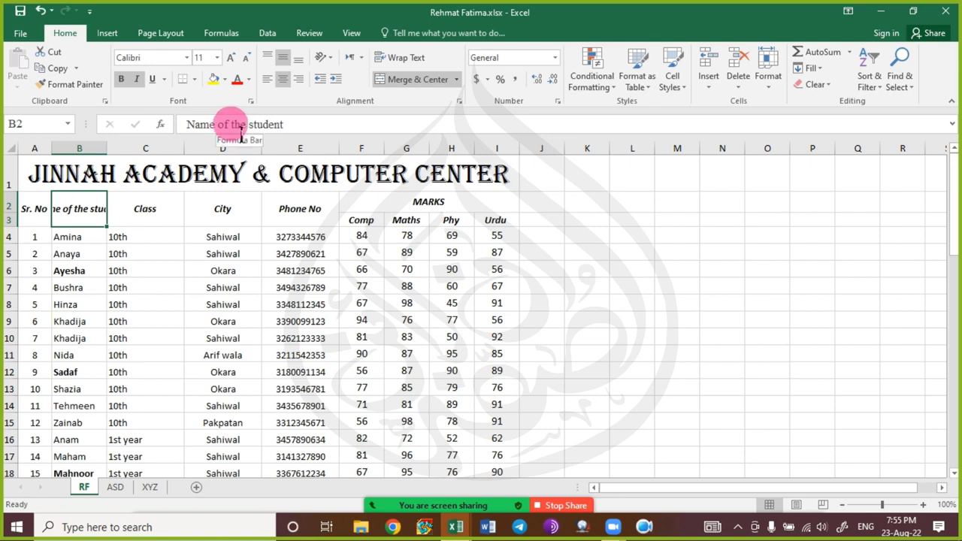
double_click(93, 224)
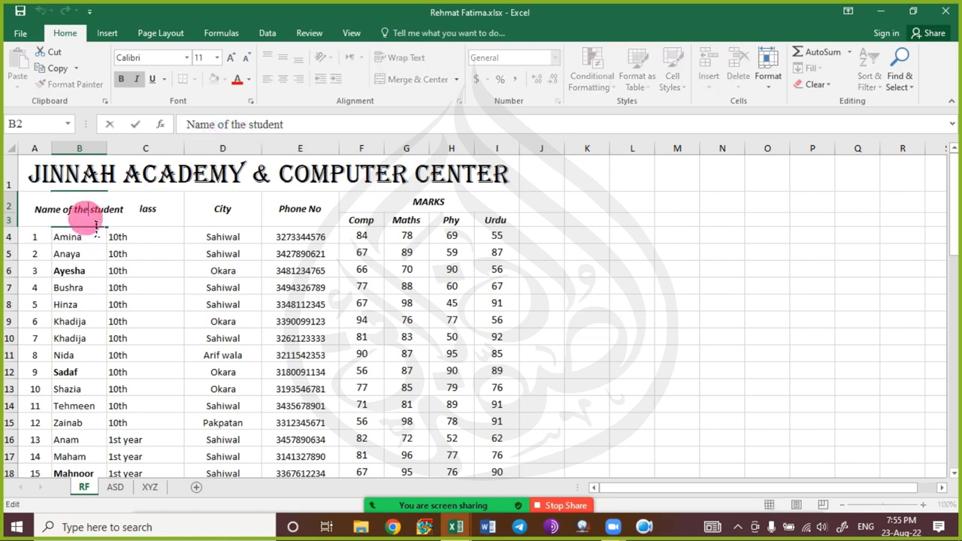
key("Escape")
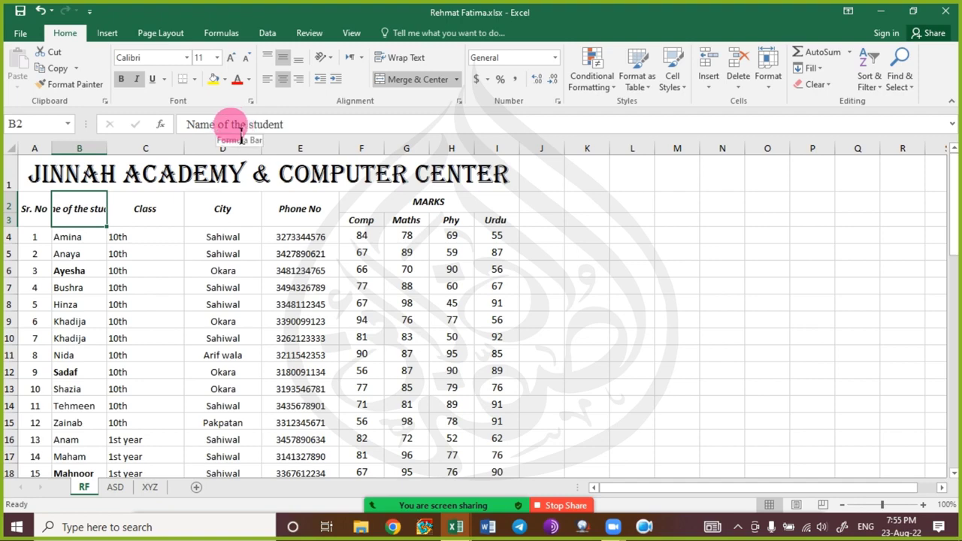
left_click(241, 128)
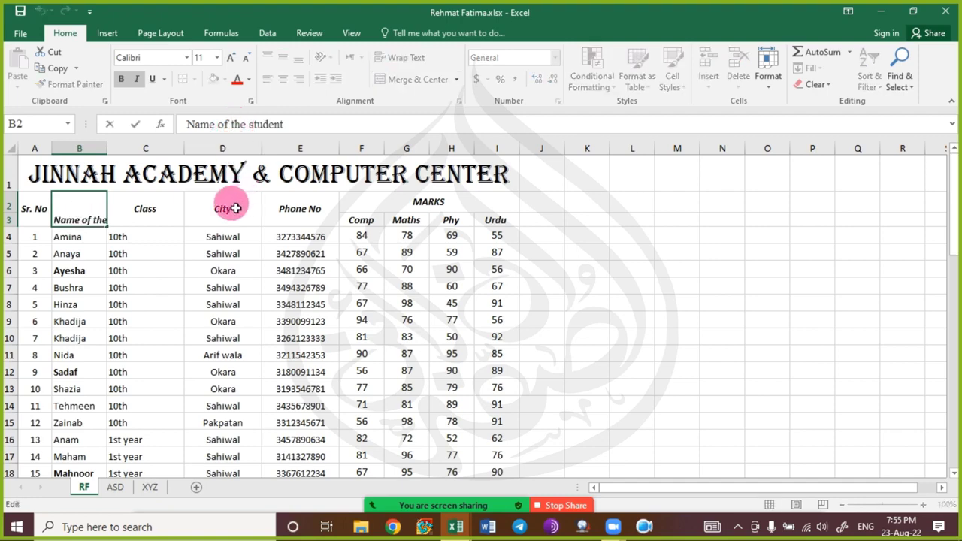
key("Escape")
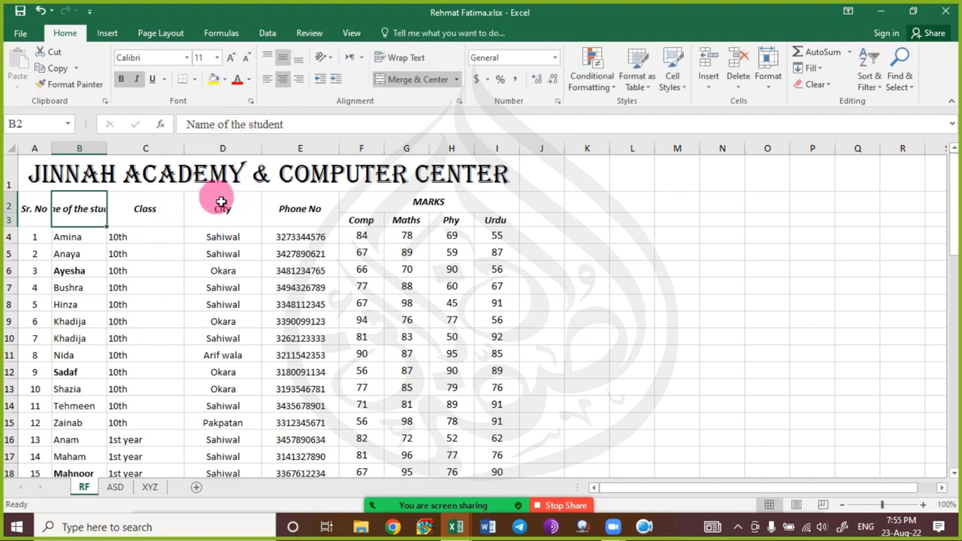
left_click(75, 267)
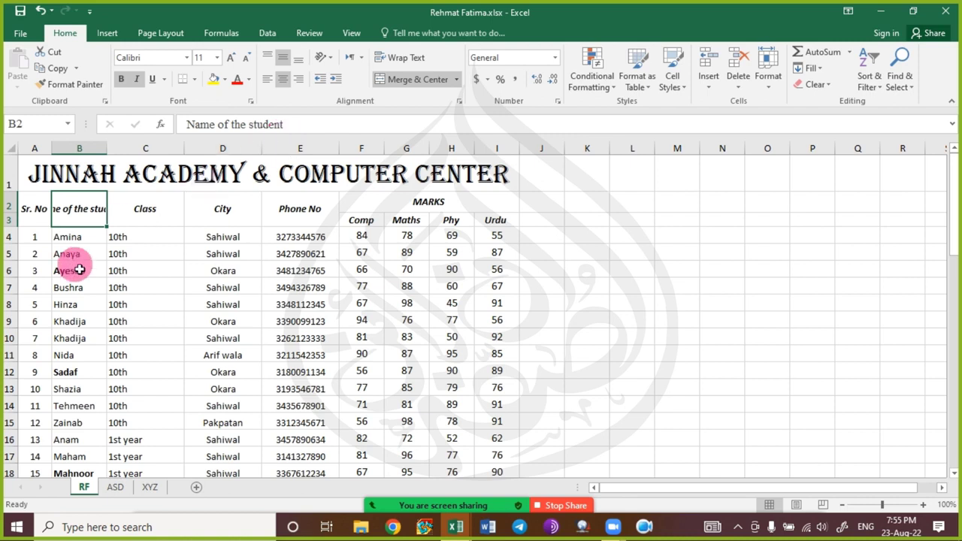
left_click(73, 214)
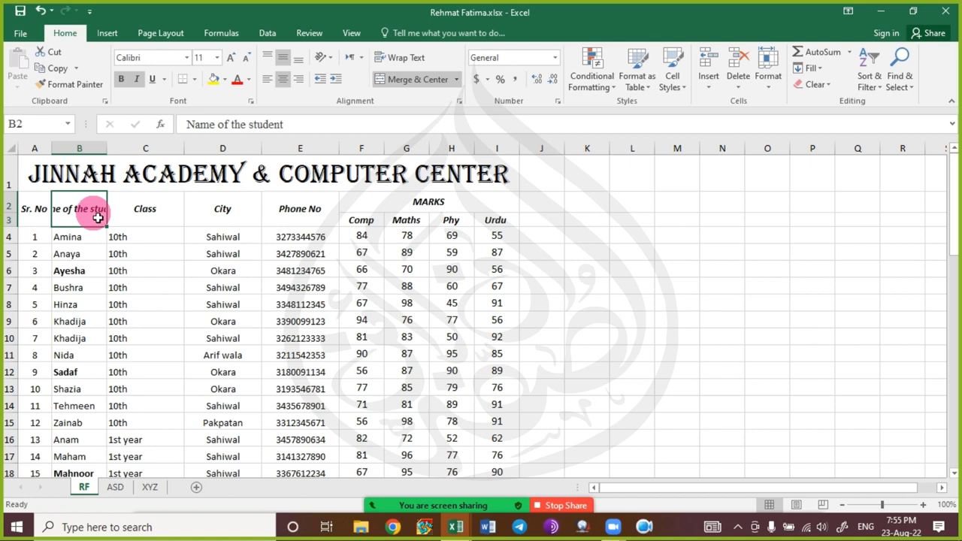
Widen column B until the "Name of the student" heading fits on one line.
left_click_drag(108, 151, 155, 152)
left_click(93, 266)
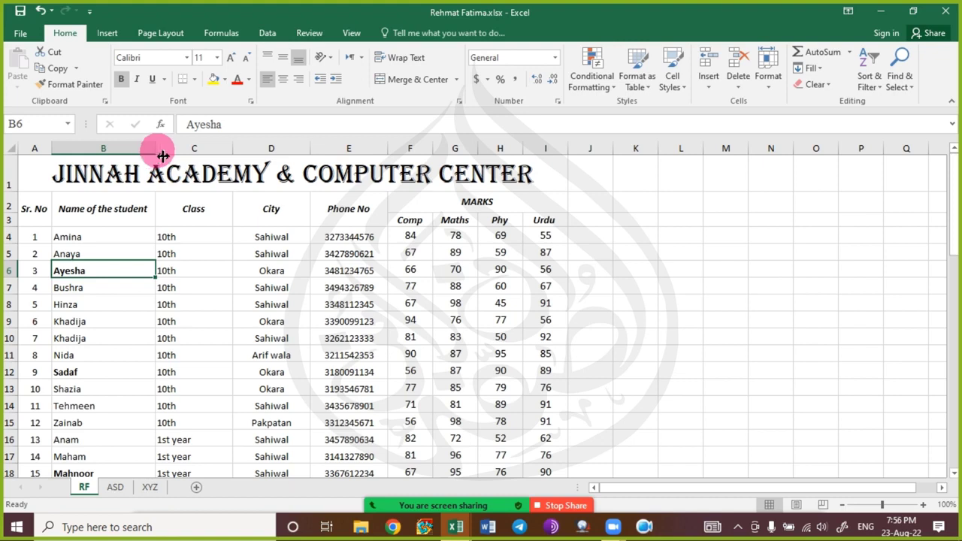
left_click(556, 238)
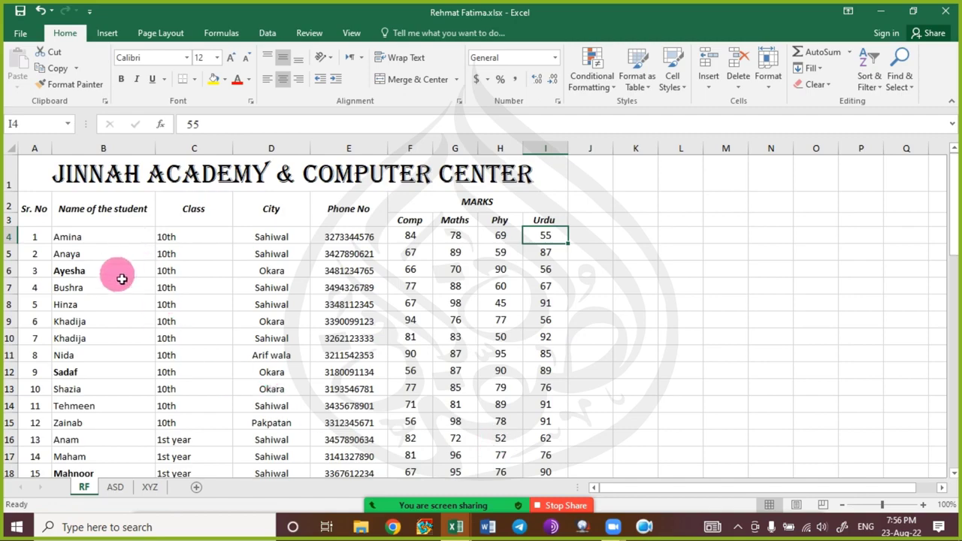
scroll(120, 290, "down", 9)
scroll(121, 293, "down", 3)
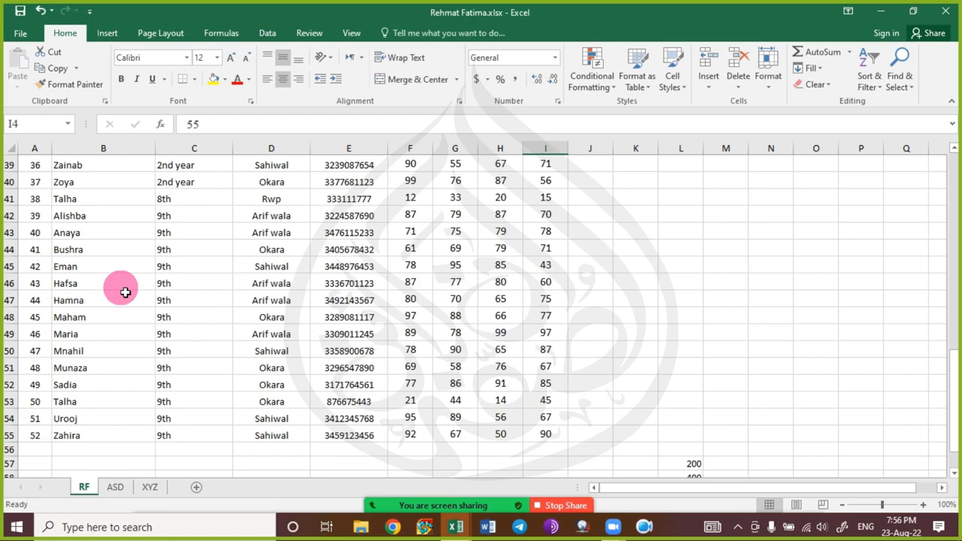
scroll(125, 292, "up", 6)
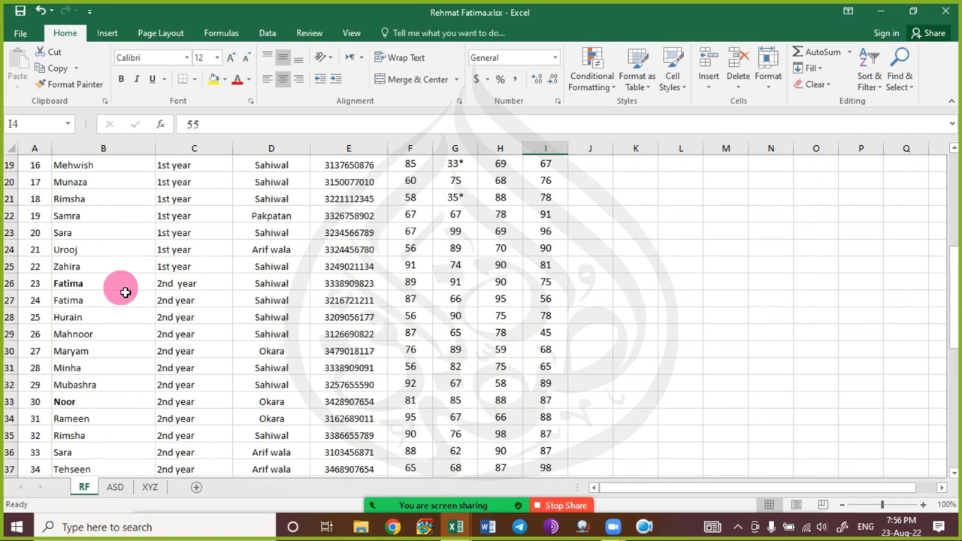
scroll(125, 293, "up", 6)
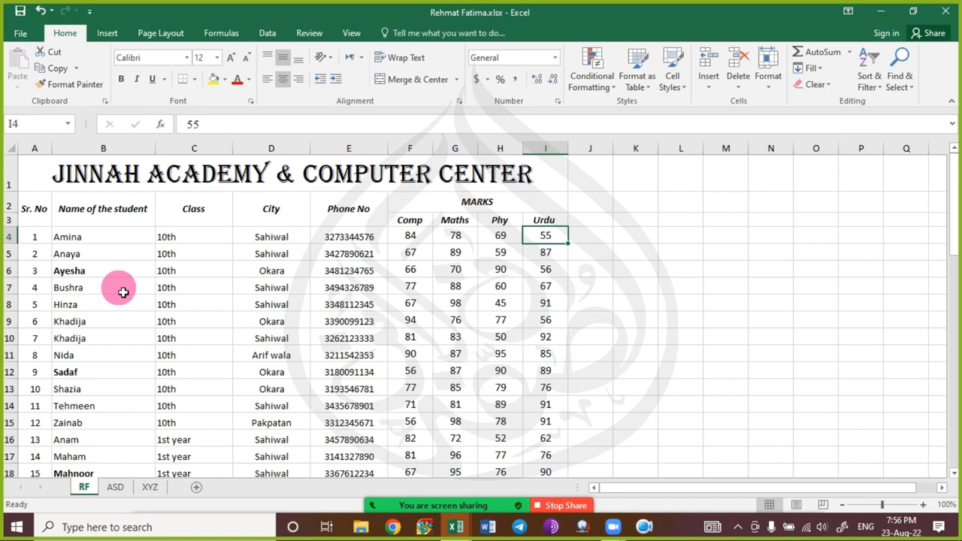
Narrow column B until the wrapped heading in B2 breaks into two lines, "Name of" and "the student".
left_click(143, 215)
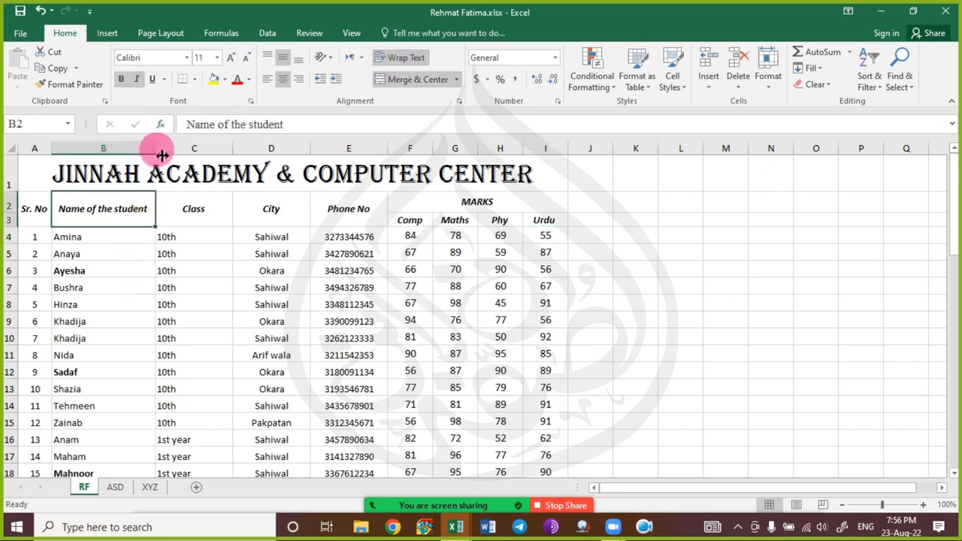
left_click_drag(157, 152, 121, 156)
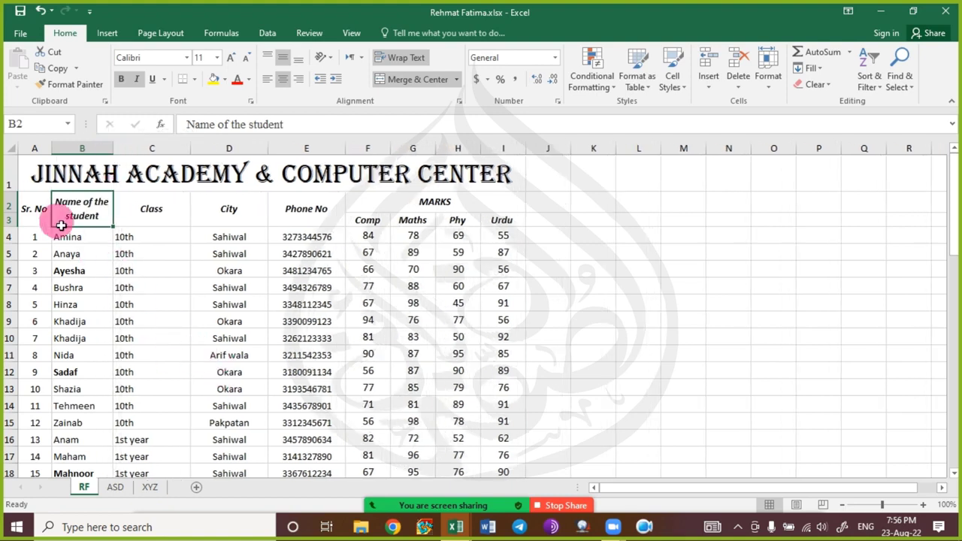
left_click_drag(113, 155, 108, 155)
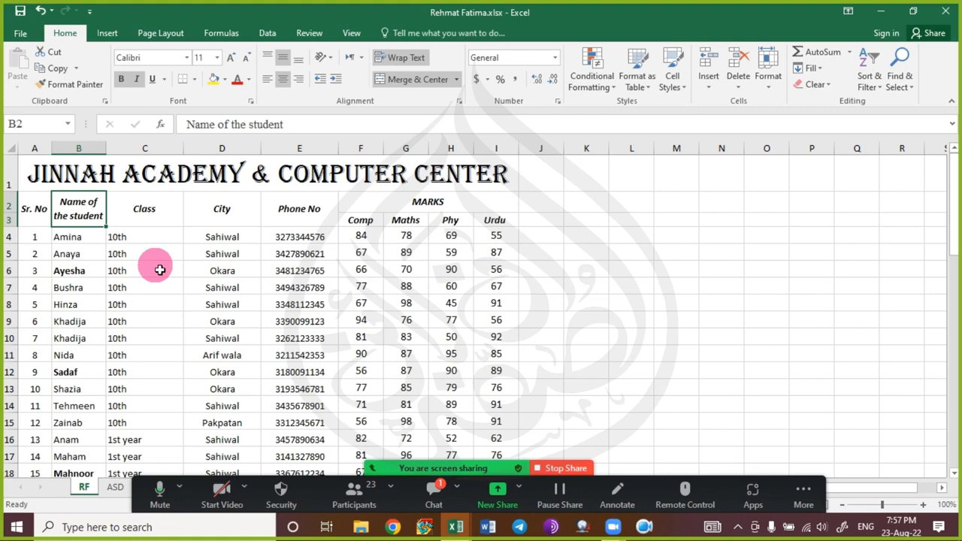
Check the Zoom meeting chat for new replies and the system clock for the time, minimizing the chat after reading.
left_click(442, 489)
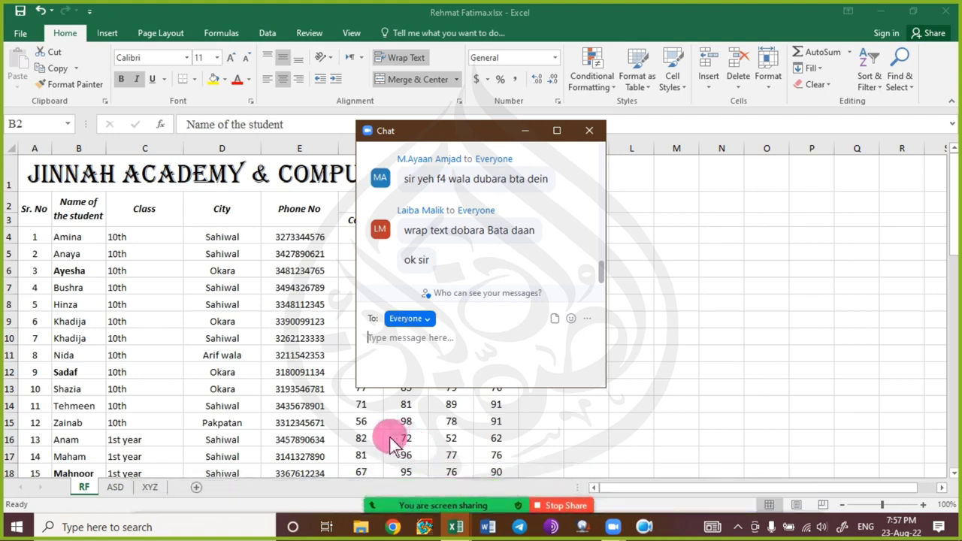
left_click(525, 130)
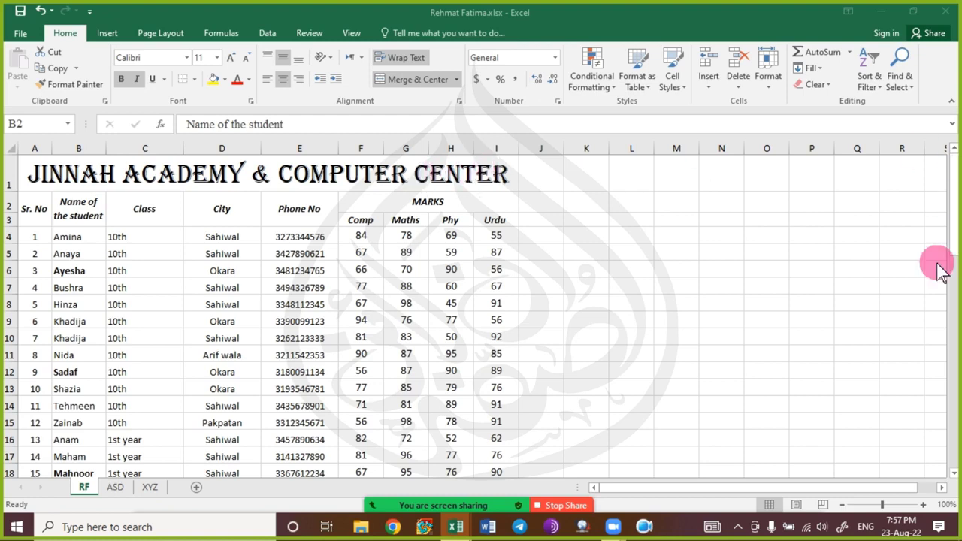
left_click(901, 526)
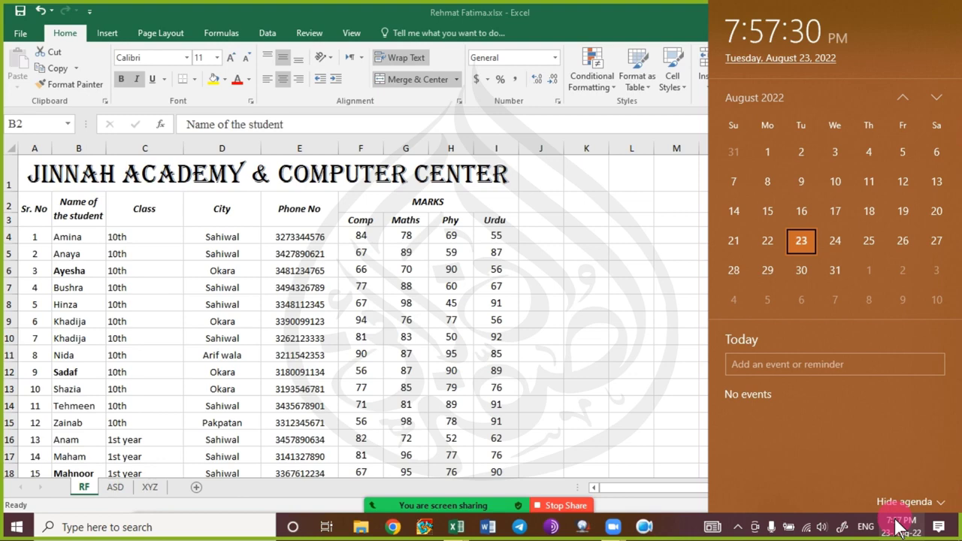
left_click(515, 23)
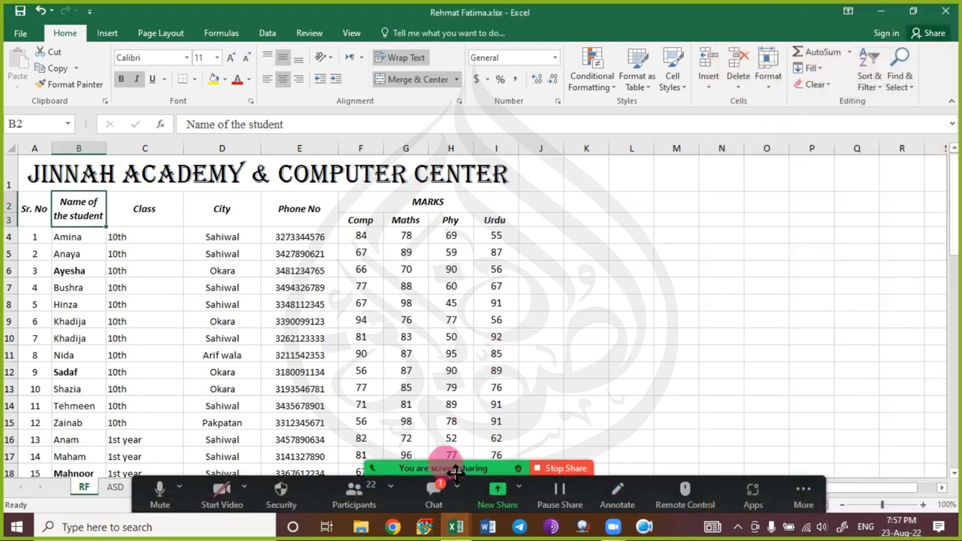
left_click(435, 486)
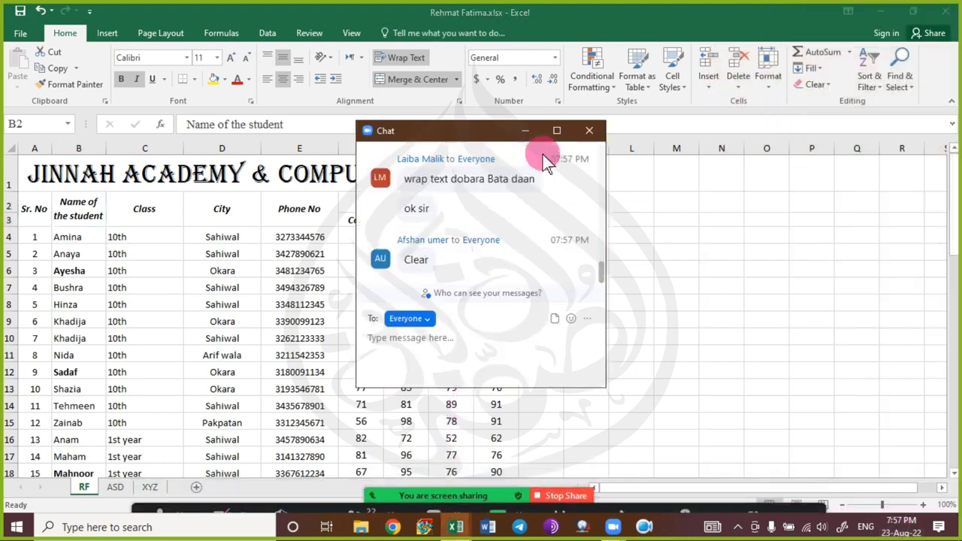
left_click(525, 131)
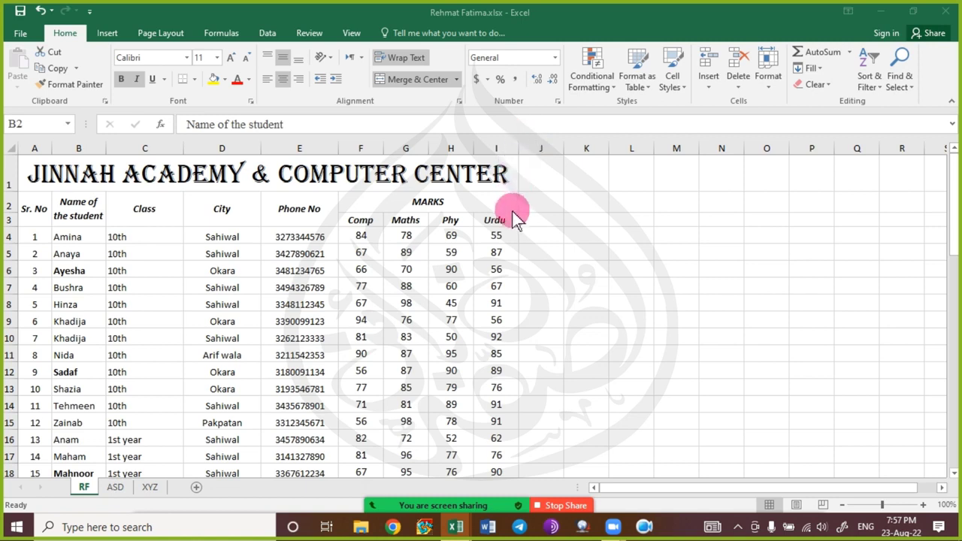
Look through the conditional formatting presets, including the Highlight Cells Rules and Top/Bottom Rules options.
left_click(592, 84)
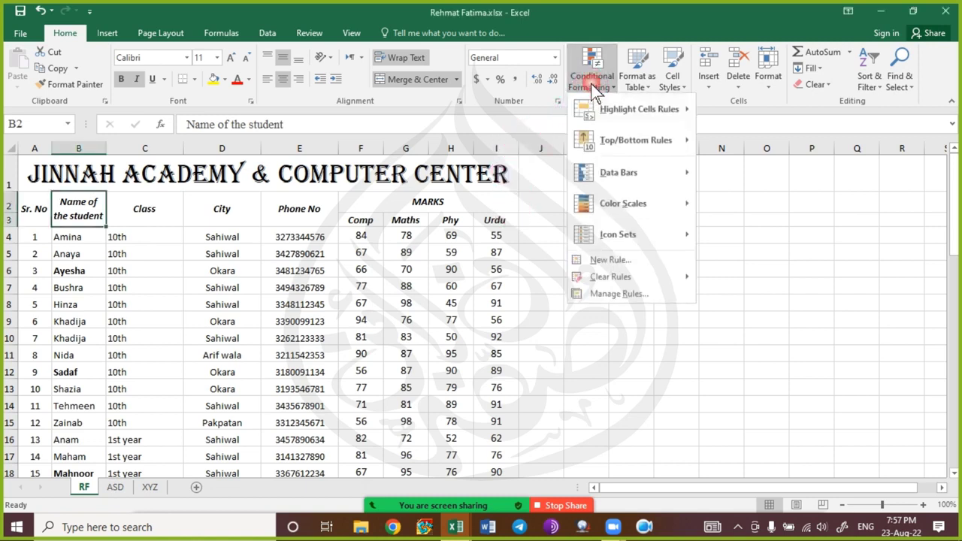
mouse_move(644, 113)
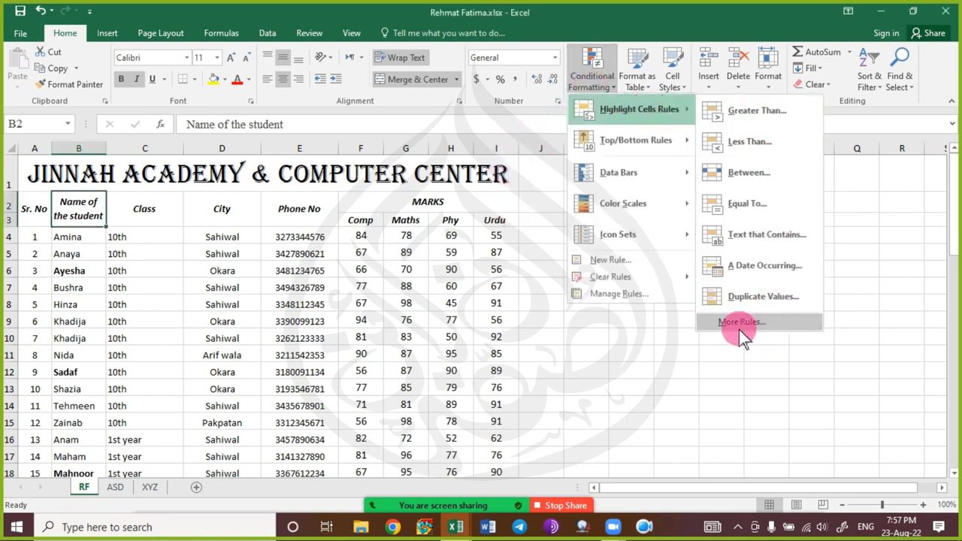
mouse_move(646, 143)
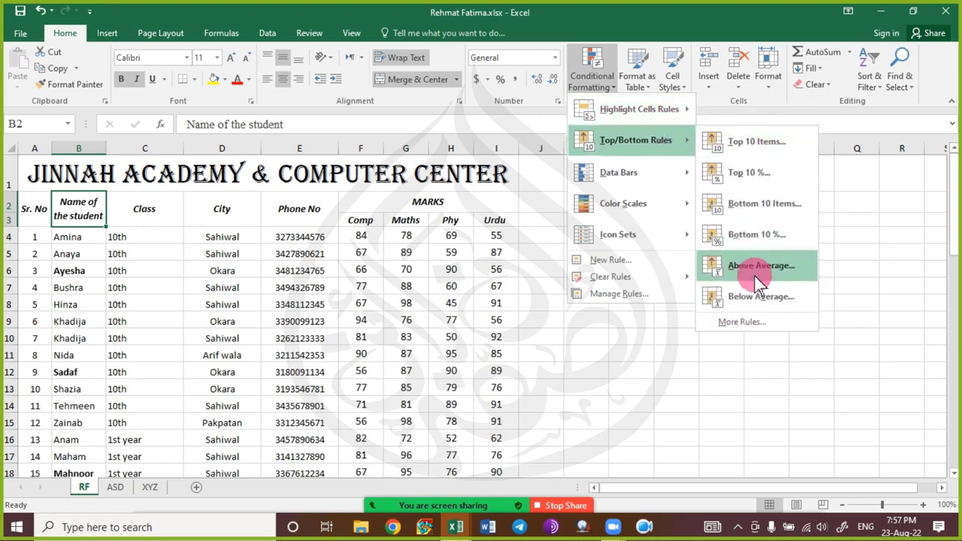
mouse_move(674, 213)
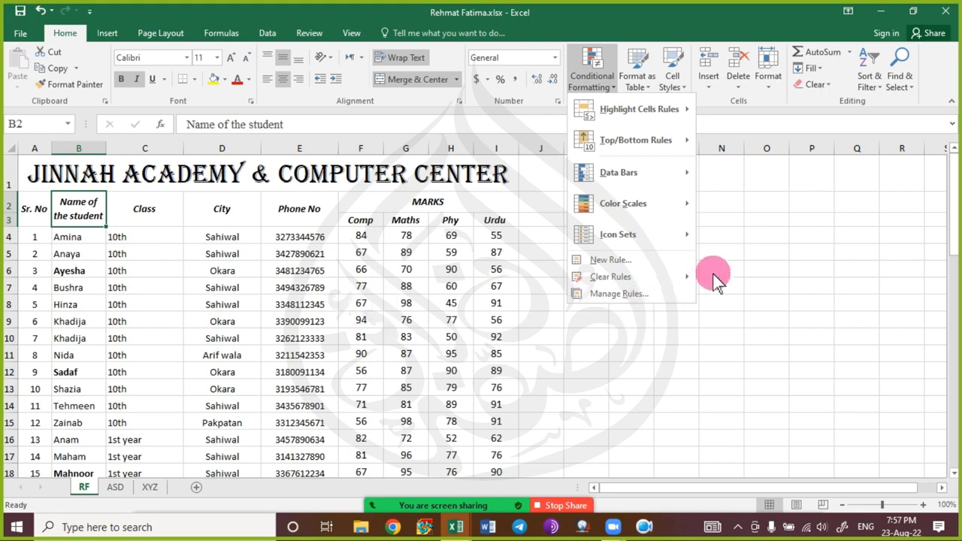
Examine each rule type for a new formatting rule, including the cell criteria for "Format only cells that contain", without creating a rule.
left_click(659, 262)
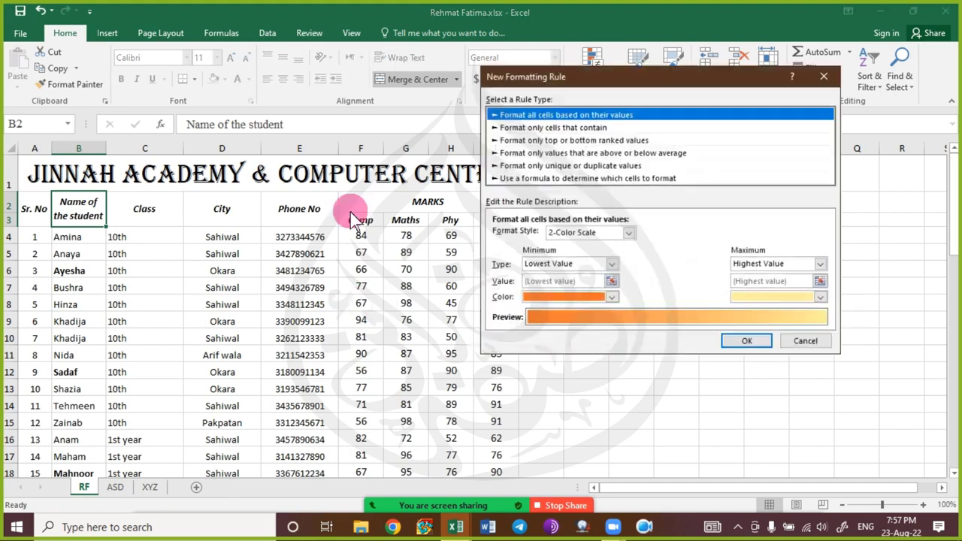
left_click(598, 128)
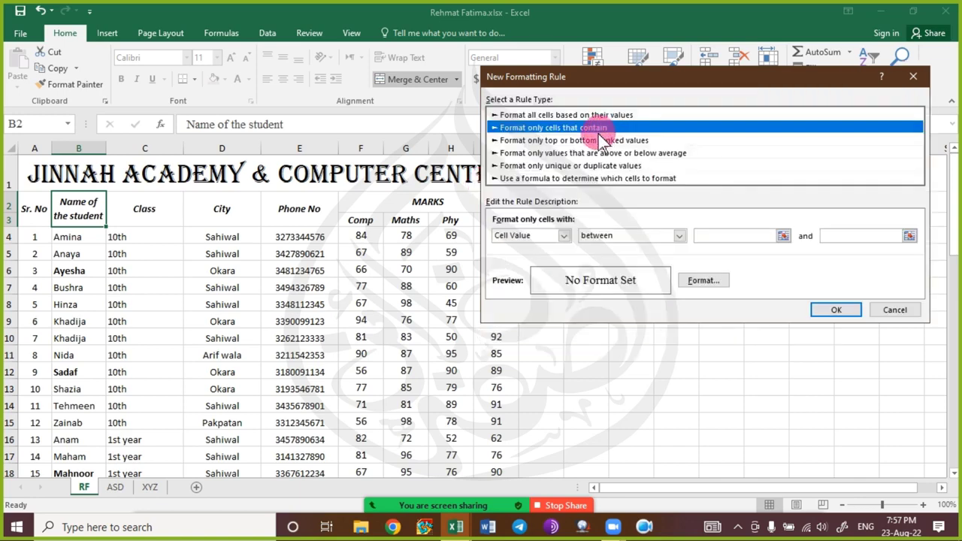
left_click(594, 140)
left_click(584, 154)
left_click(585, 166)
left_click(571, 178)
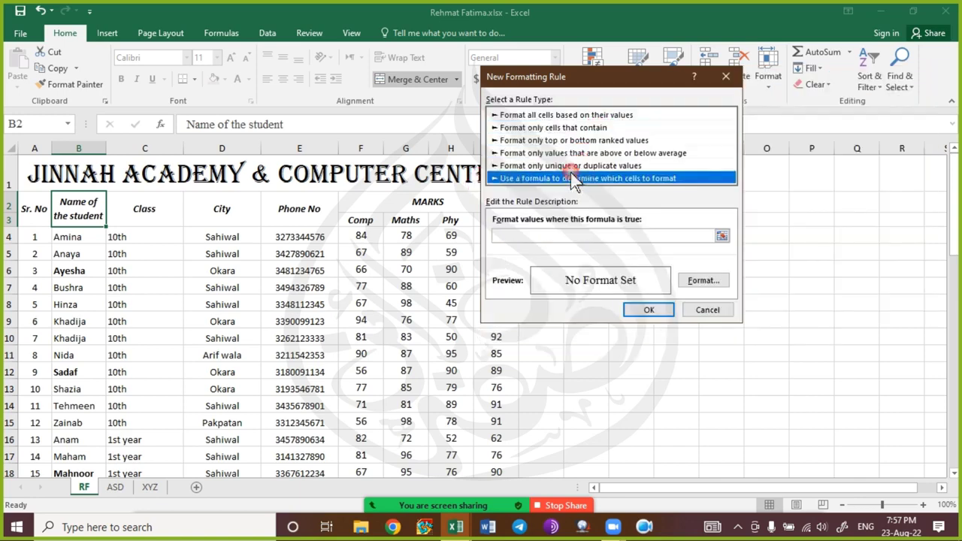
left_click(575, 116)
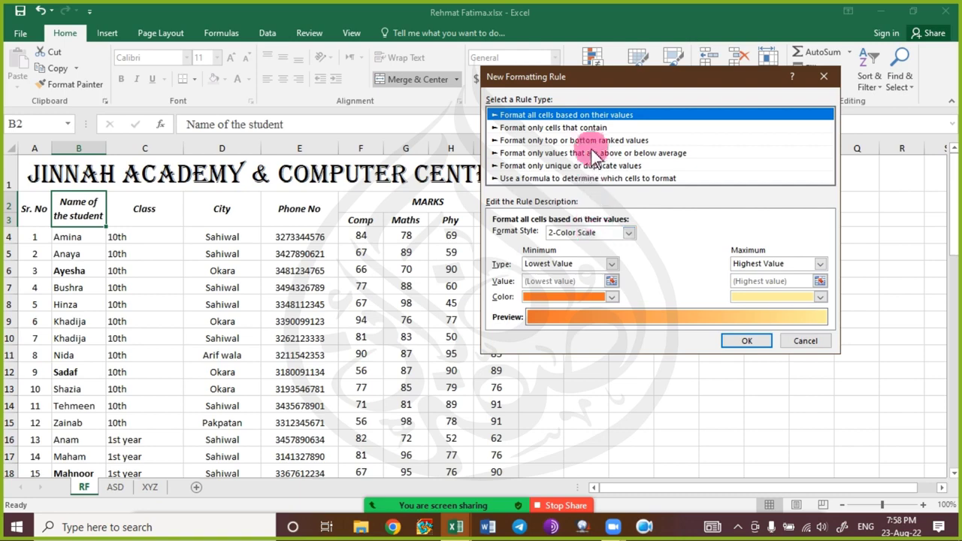
left_click(596, 129)
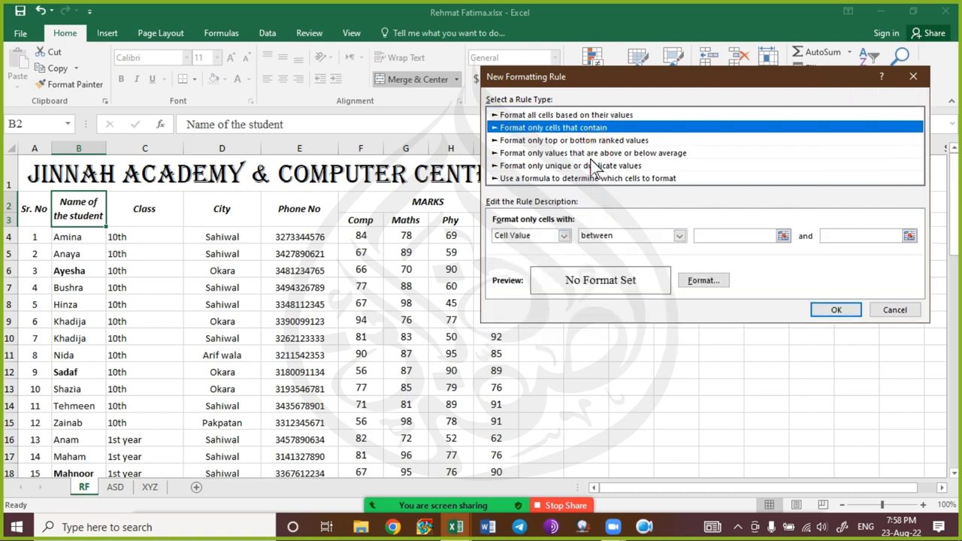
left_click(549, 235)
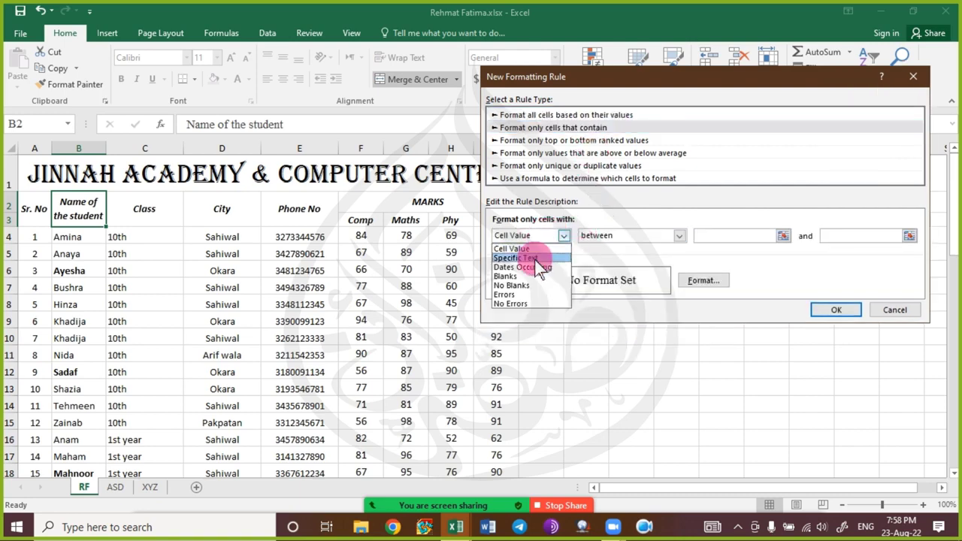
left_click(736, 284)
left_click(894, 309)
left_click(287, 214)
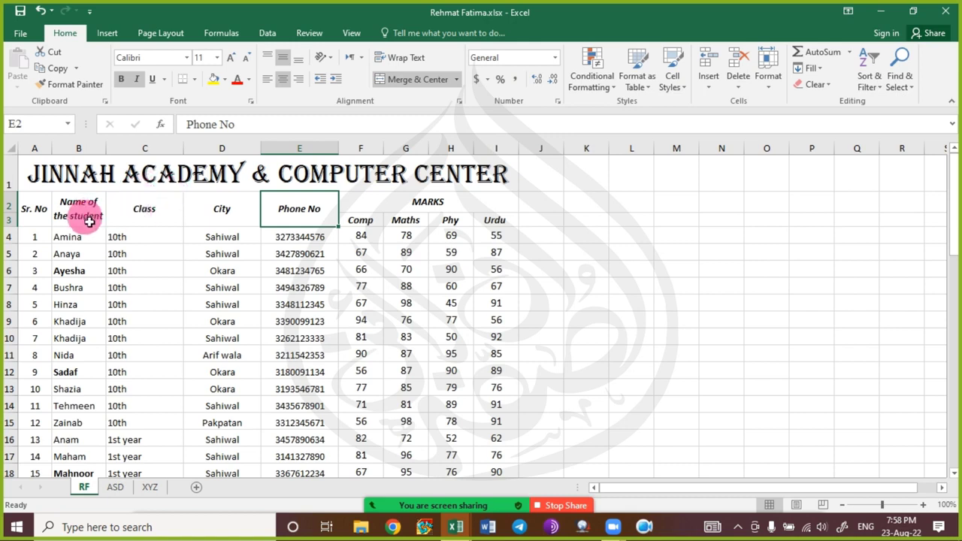
left_click(208, 240)
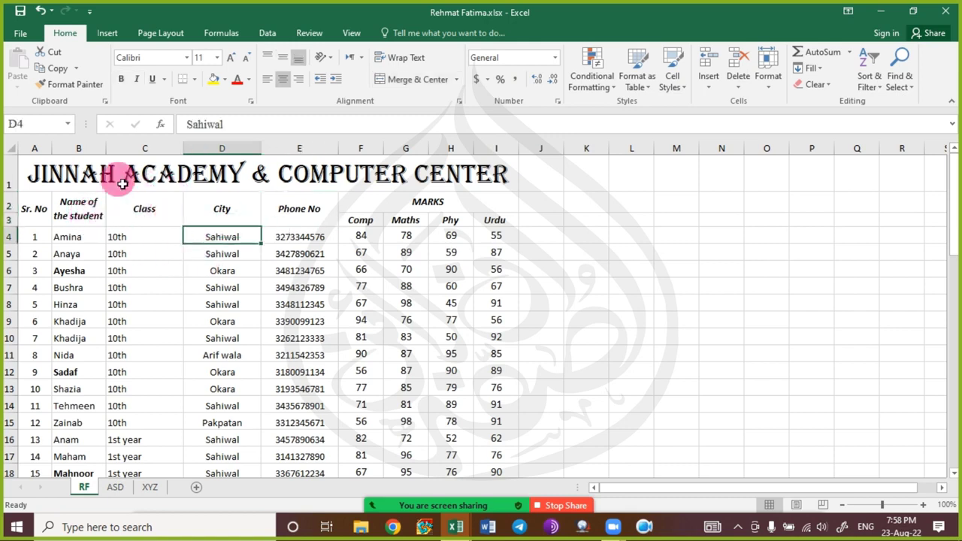
left_click(133, 180)
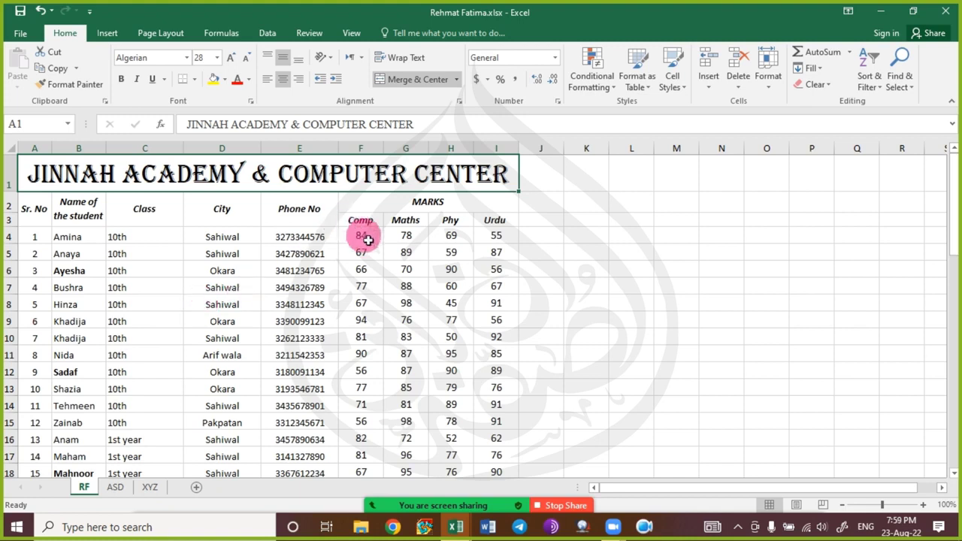
Set the width of the four marks columns F to I to 12.
left_click_drag(365, 148, 508, 148)
right_click(503, 148)
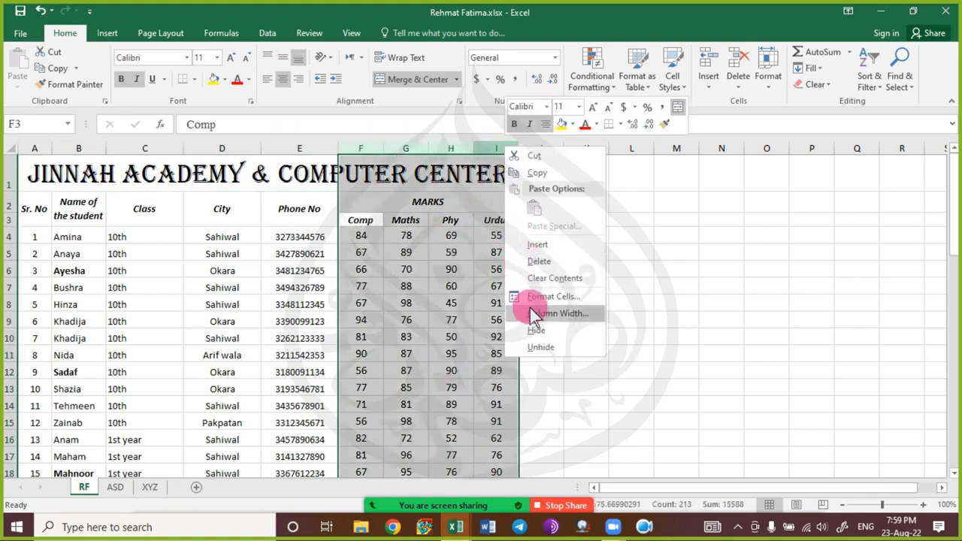
left_click(532, 313)
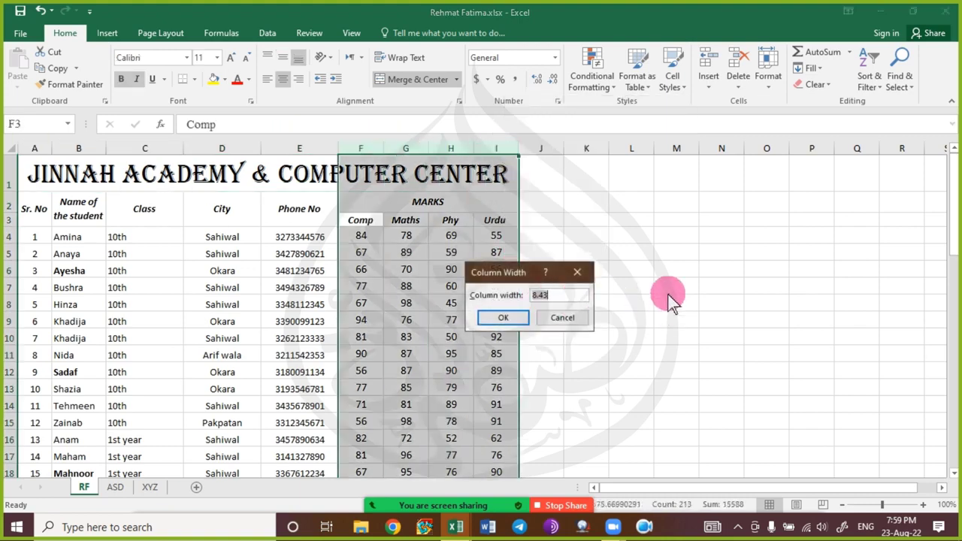
type("11")
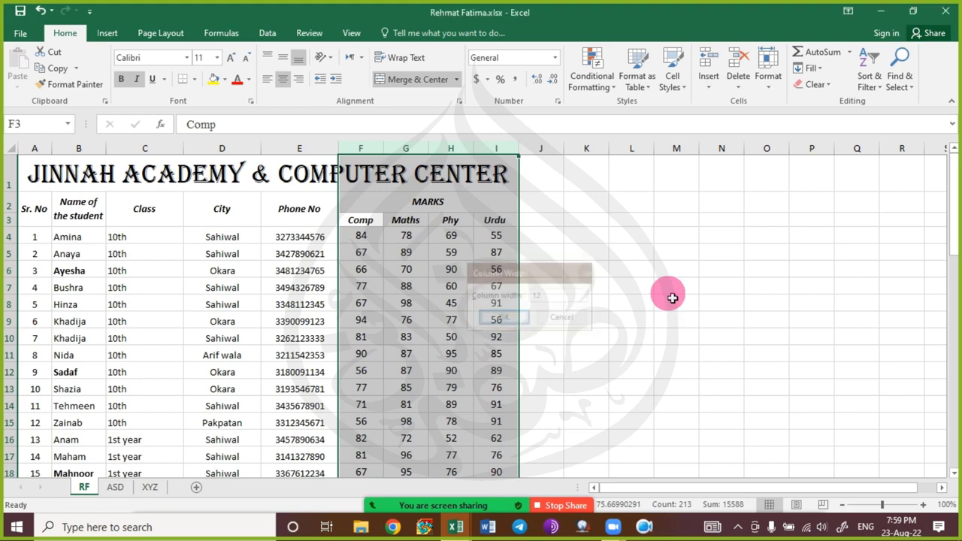
key("Return")
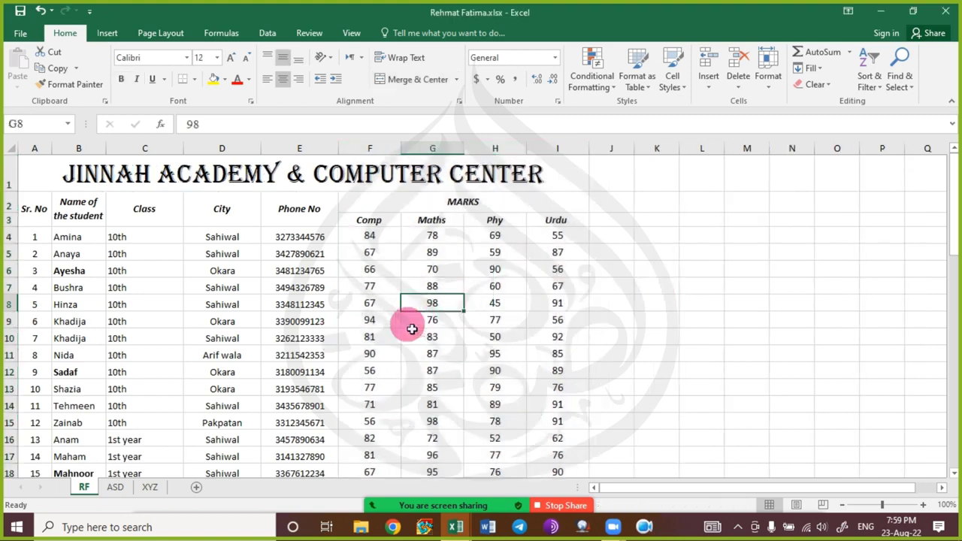
Select all the Comp marks from F4 down to the last student in row 55.
scroll(446, 302, "down", 3)
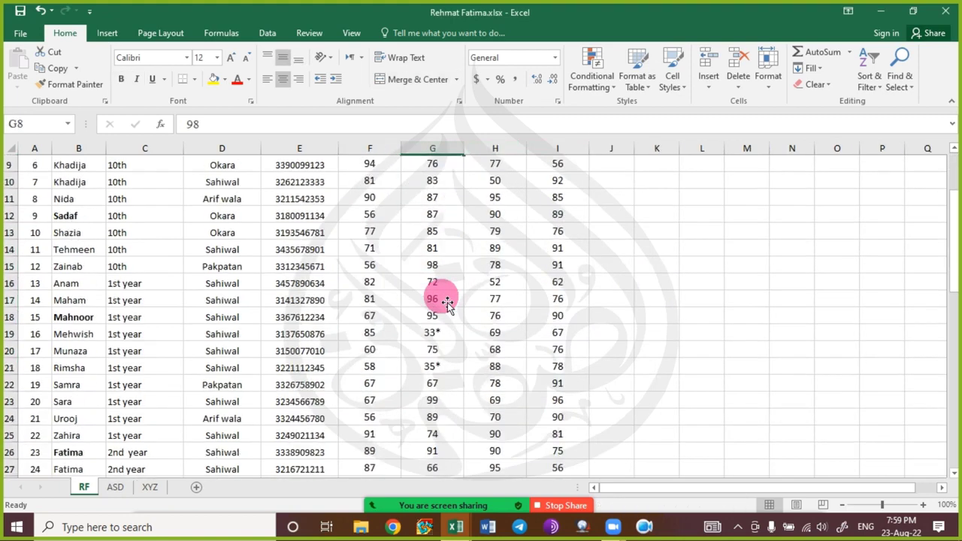
scroll(447, 303, "up", 3)
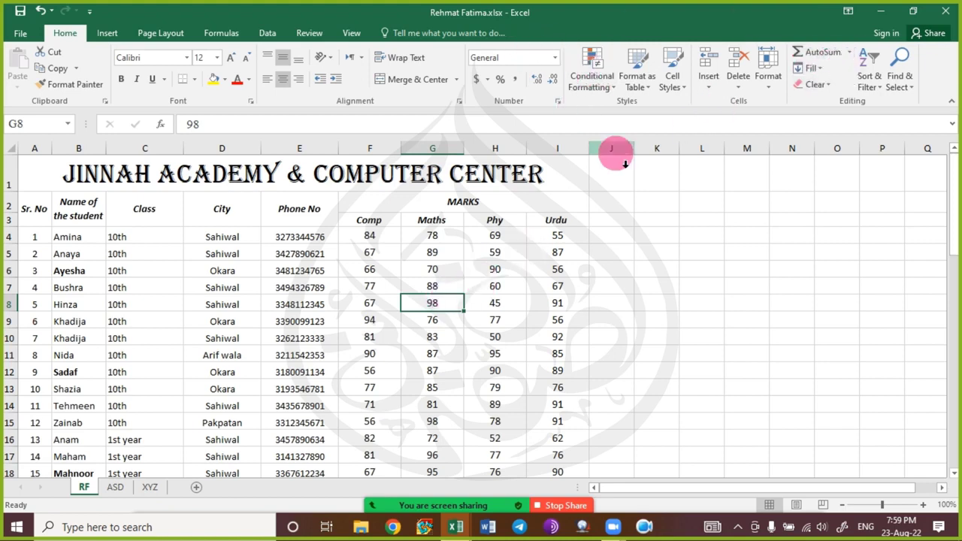
left_click(610, 85)
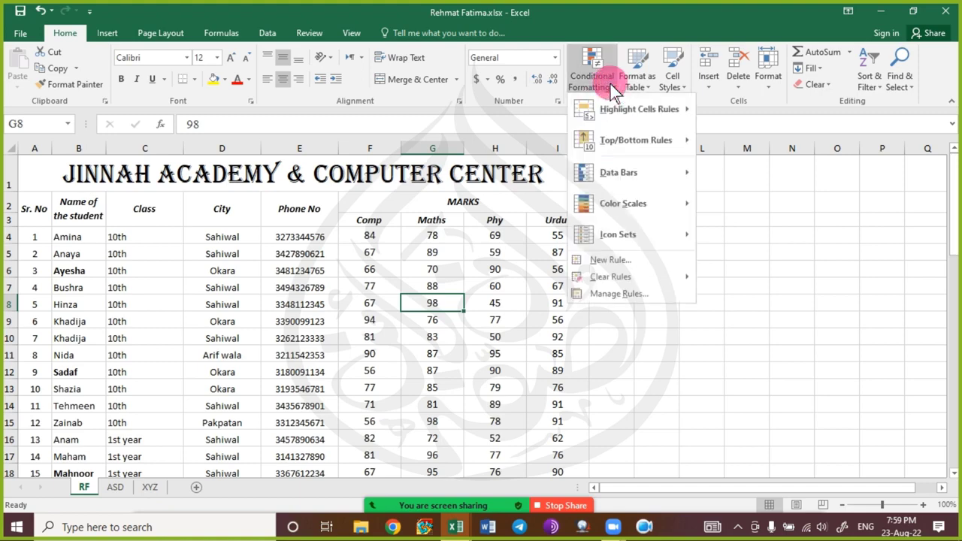
left_click(366, 234)
left_click(368, 236)
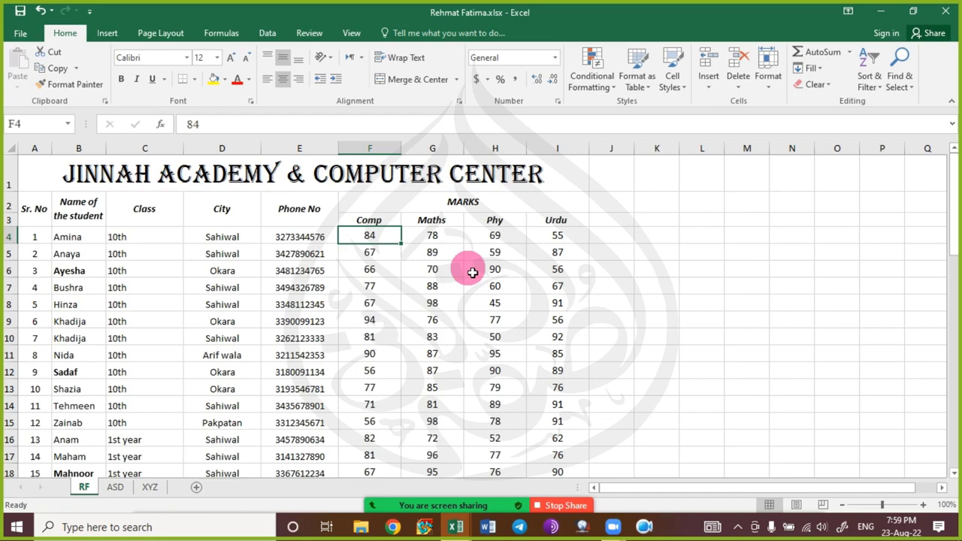
key("ctrl+shift+Down")
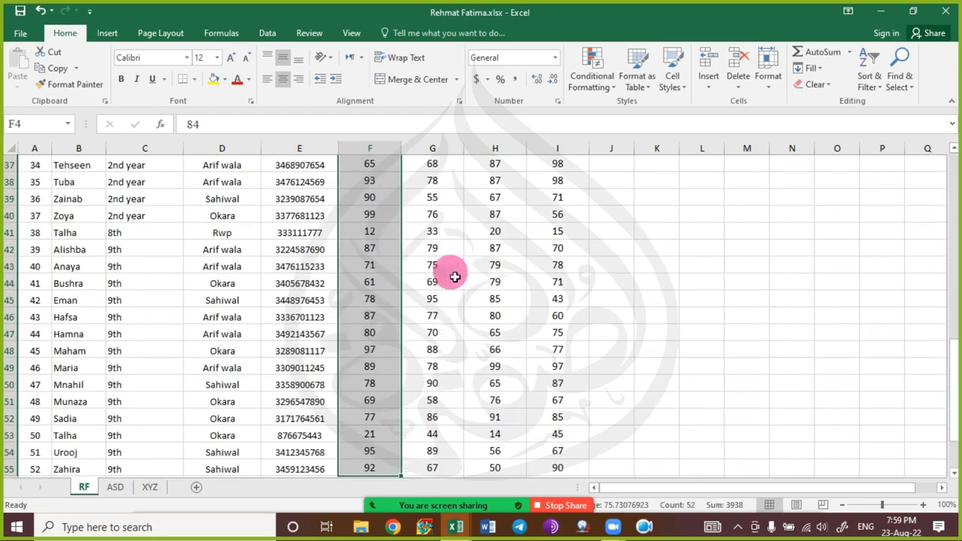
scroll(453, 275, "down", 1)
scroll(455, 277, "up", 4)
scroll(455, 277, "up", 9)
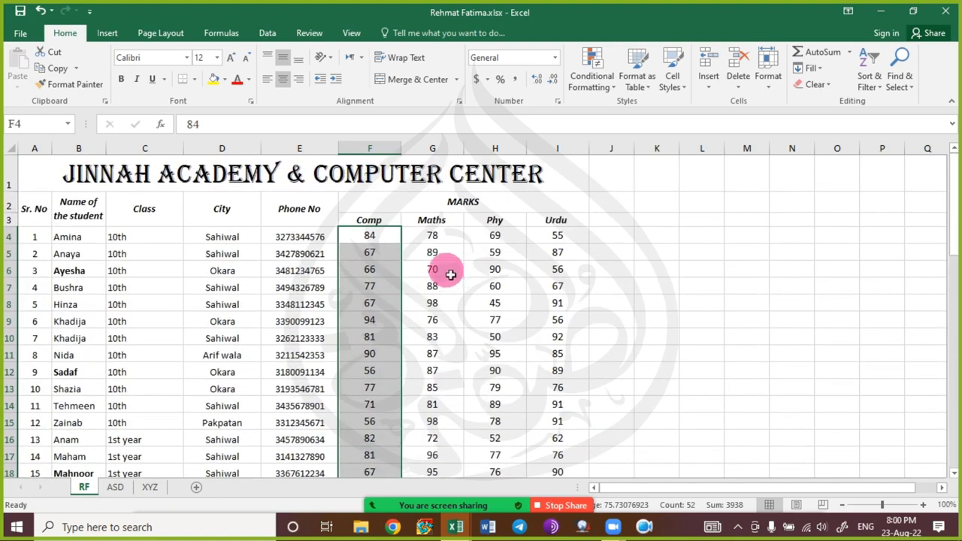
Start a new conditional formatting rule for the selected Comp marks, using the rule type "Format only cells that contain".
left_click(604, 89)
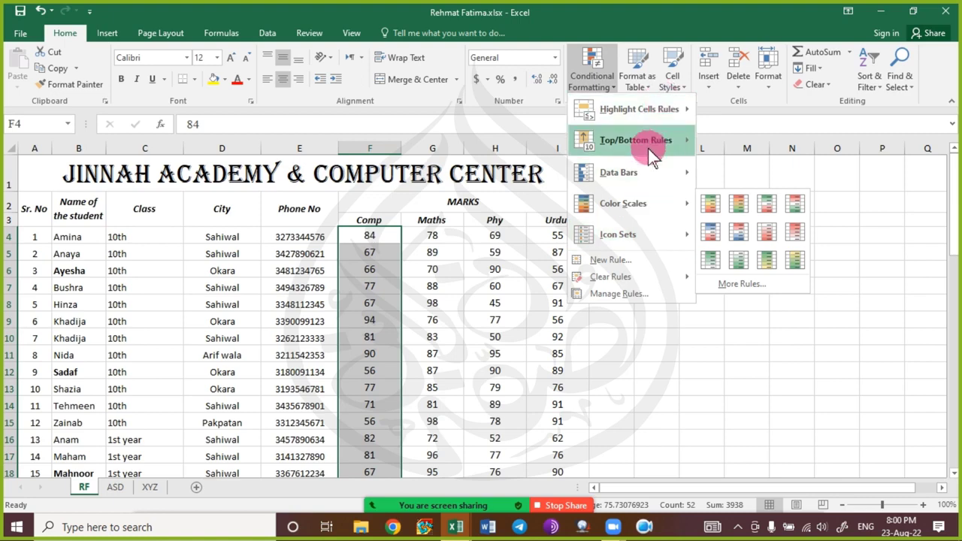
mouse_move(648, 151)
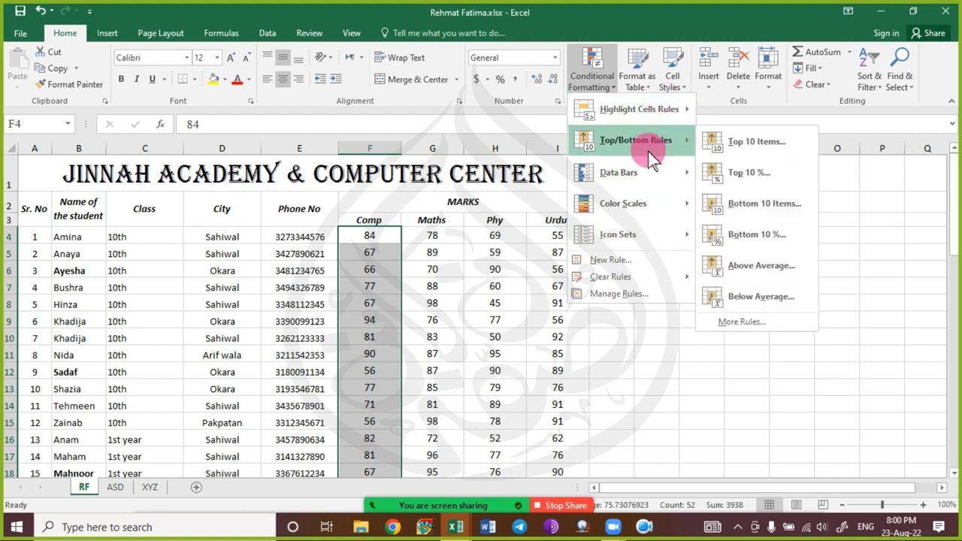
left_click(613, 259)
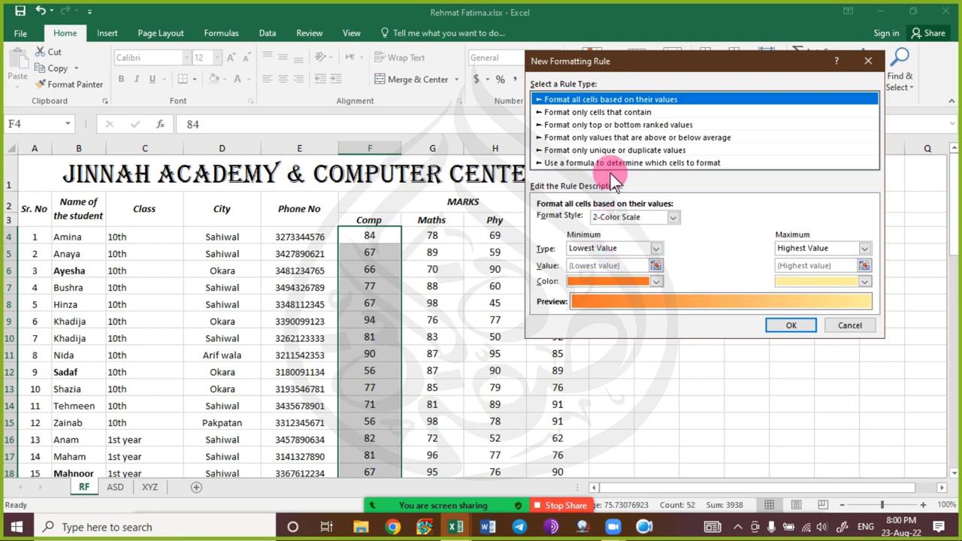
left_click(579, 112)
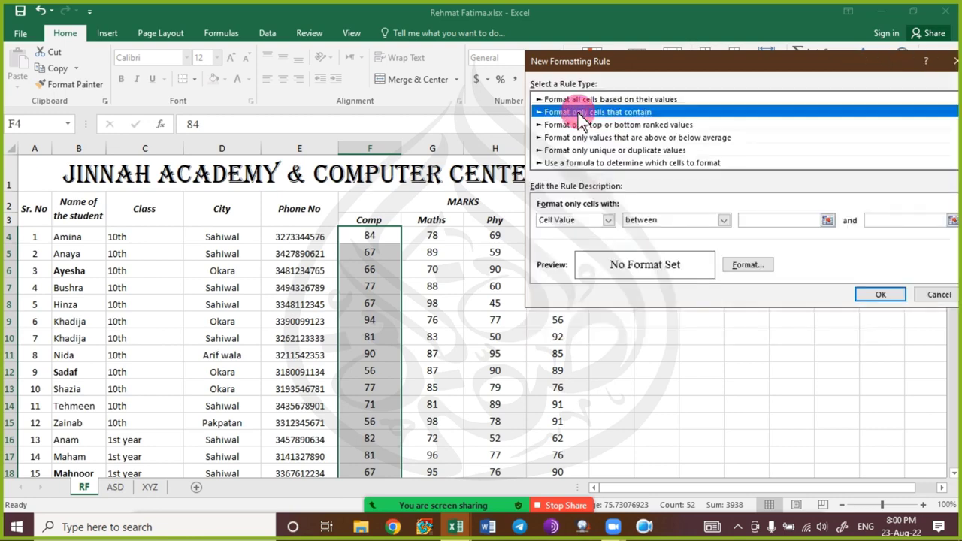
left_click(594, 99)
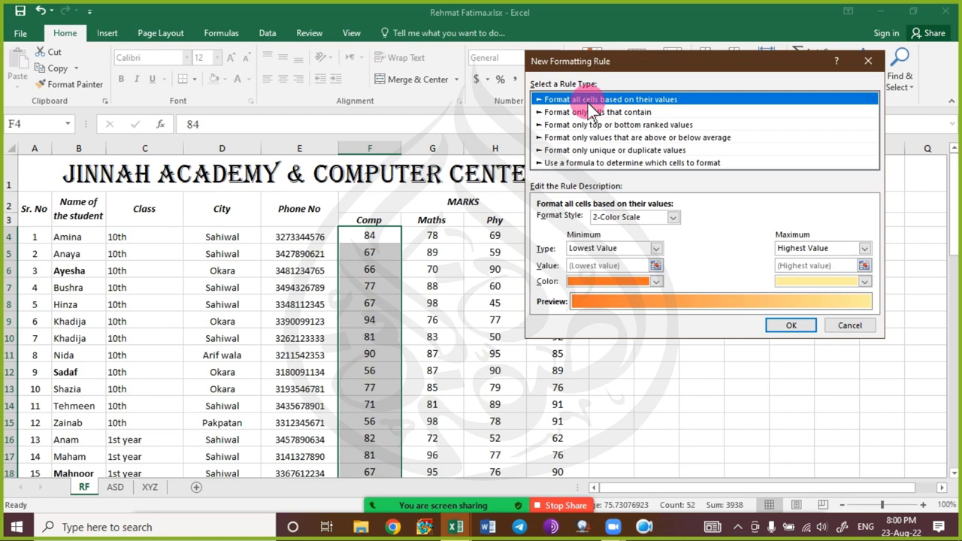
left_click(591, 112)
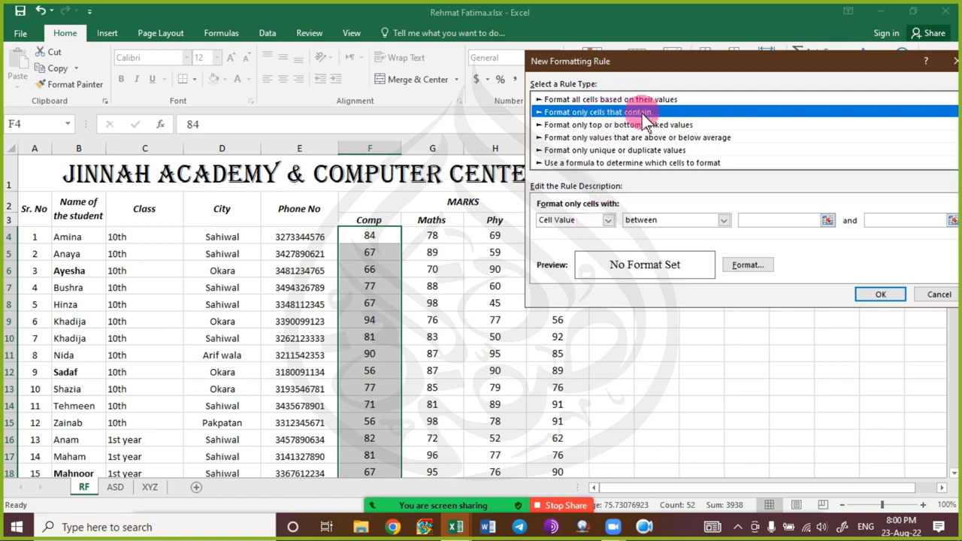
Set the rule's condition to cell value greater than or equal to 90.
left_click(670, 219)
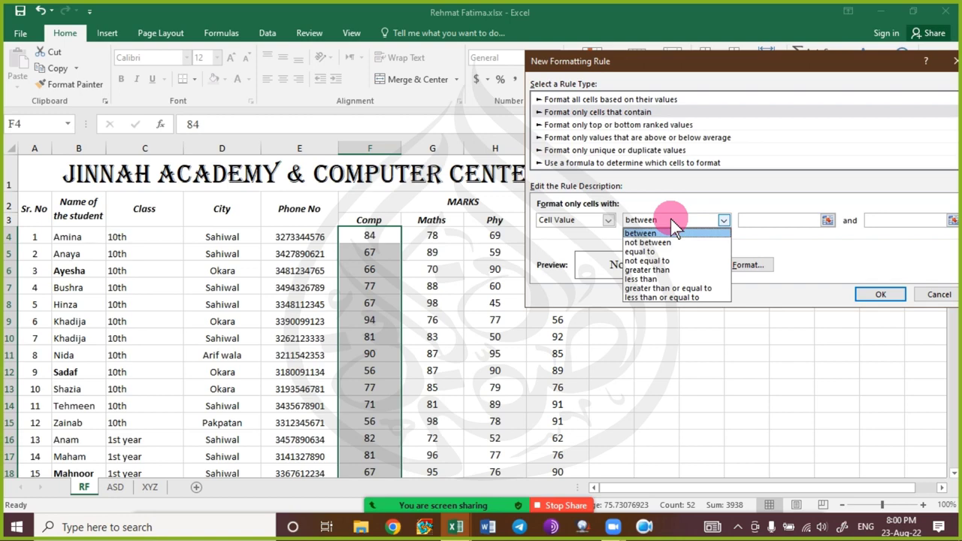
left_click(660, 289)
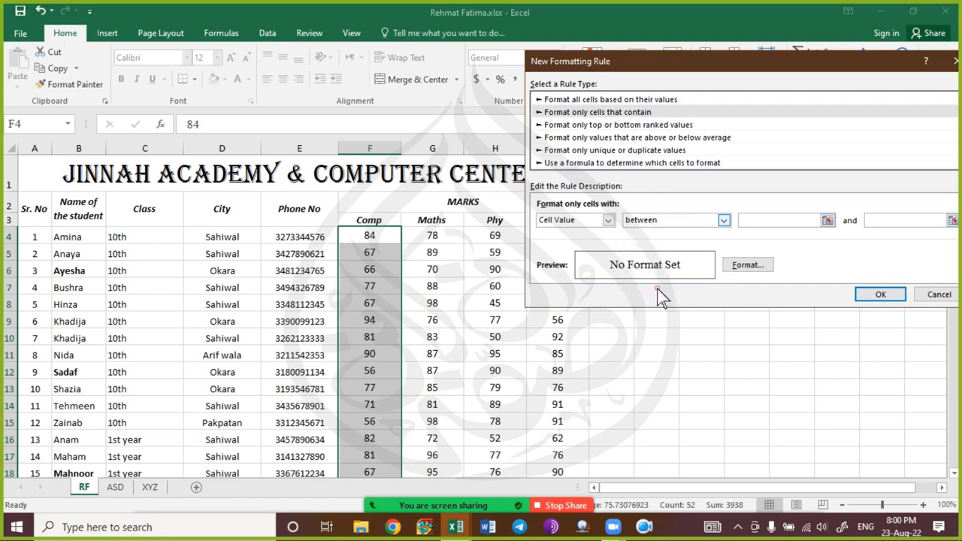
left_click(787, 222)
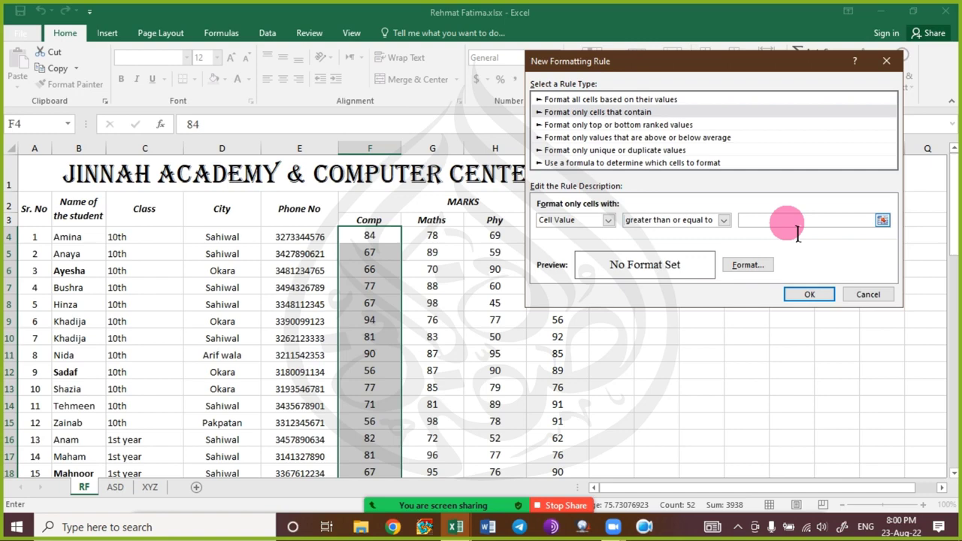
type("90")
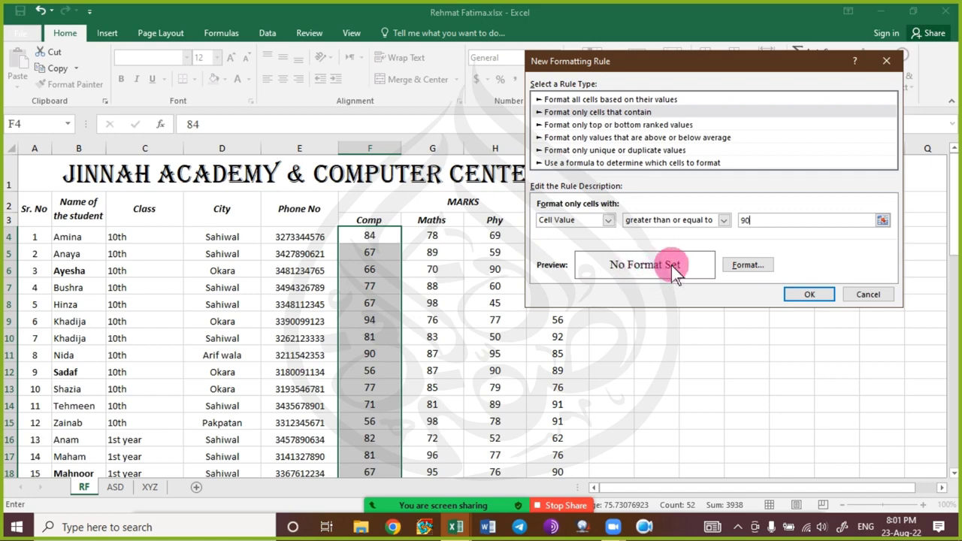
Open the format settings of the new rule and review the available Number, Font, Border and Fill options.
left_click(746, 264)
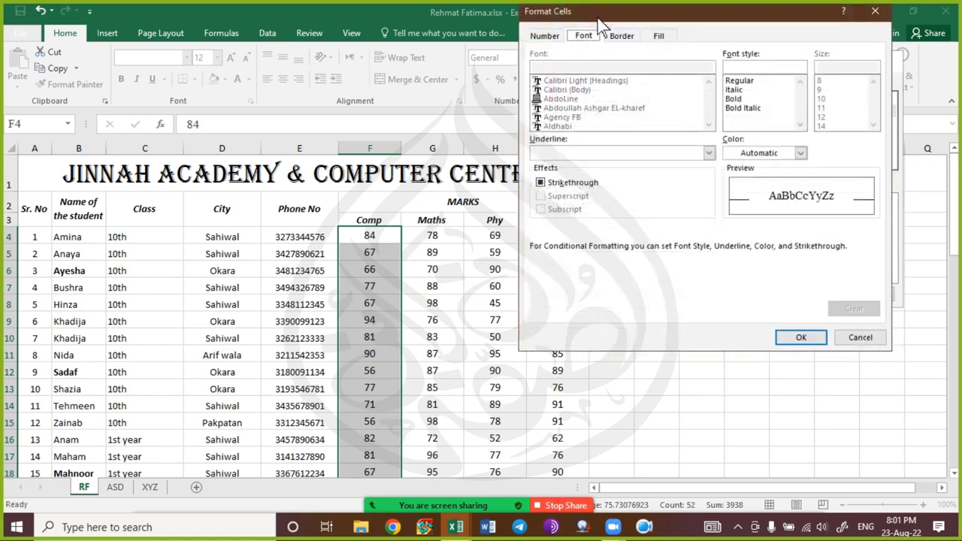
left_click_drag(598, 18, 188, 65)
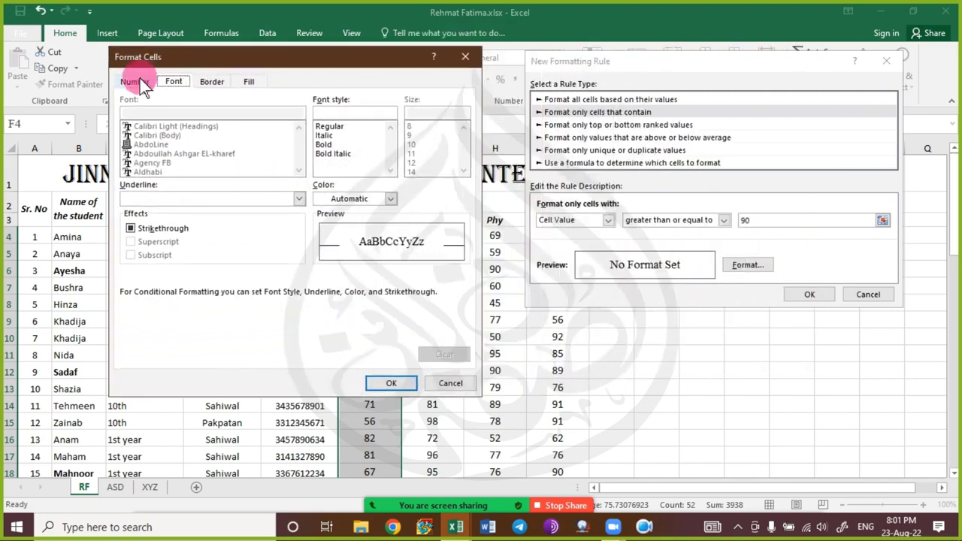
left_click(139, 85)
left_click(172, 83)
left_click(210, 83)
left_click(249, 83)
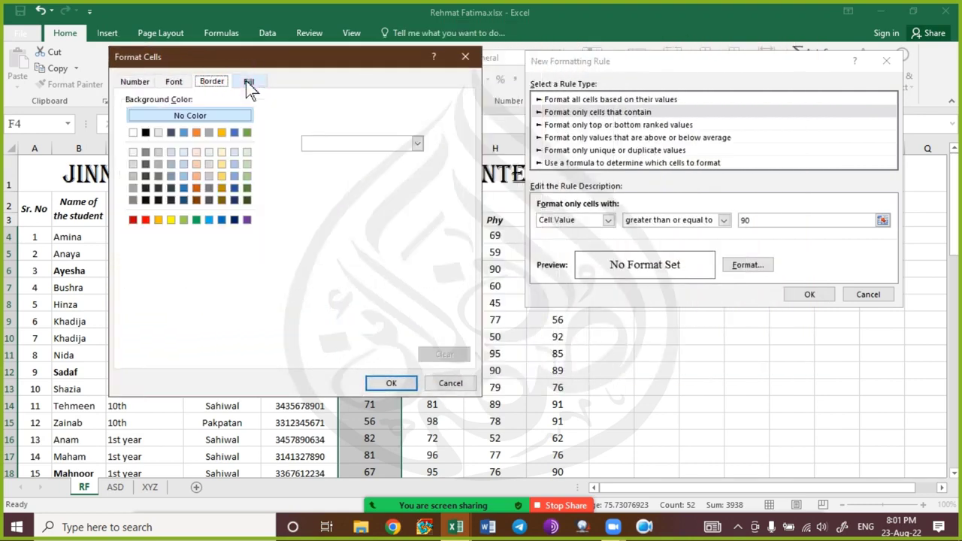
left_click(137, 82)
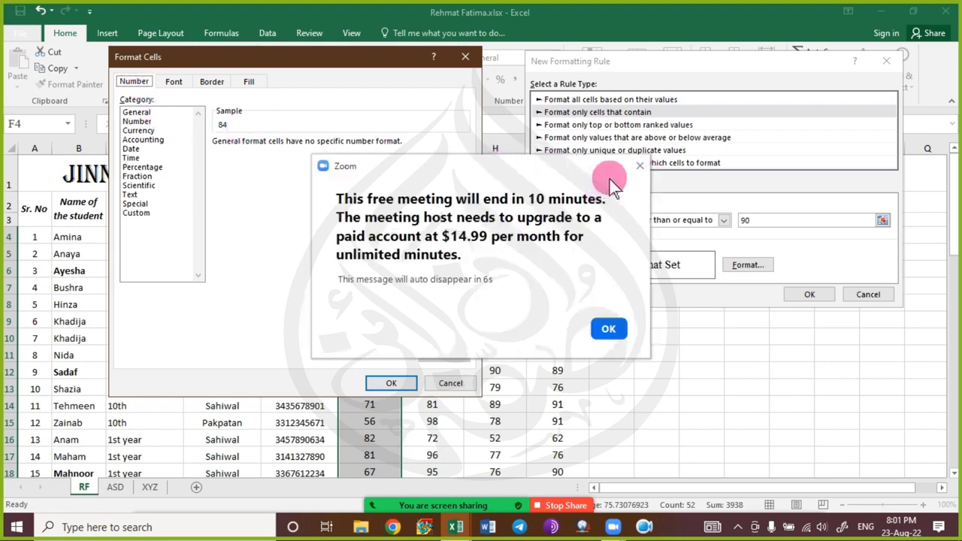
left_click(640, 165)
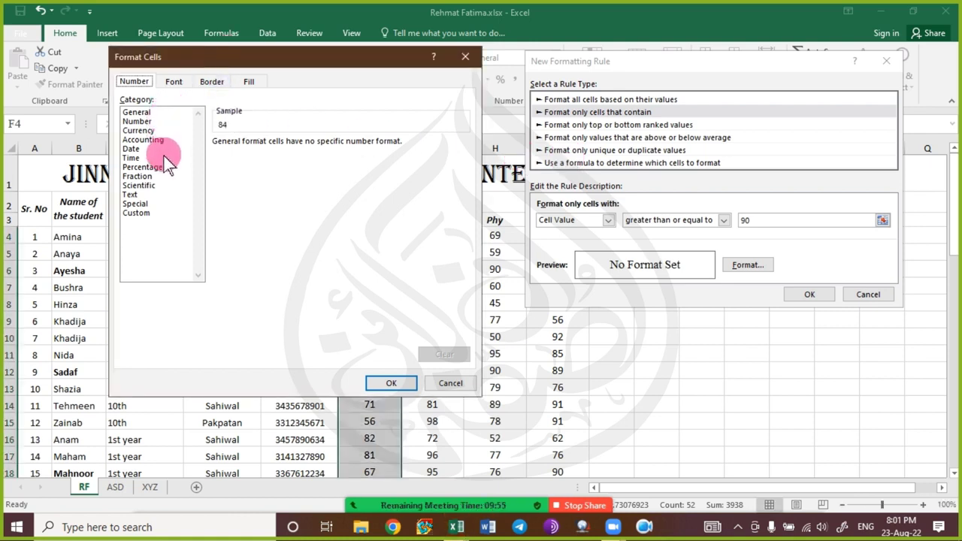
left_click(180, 83)
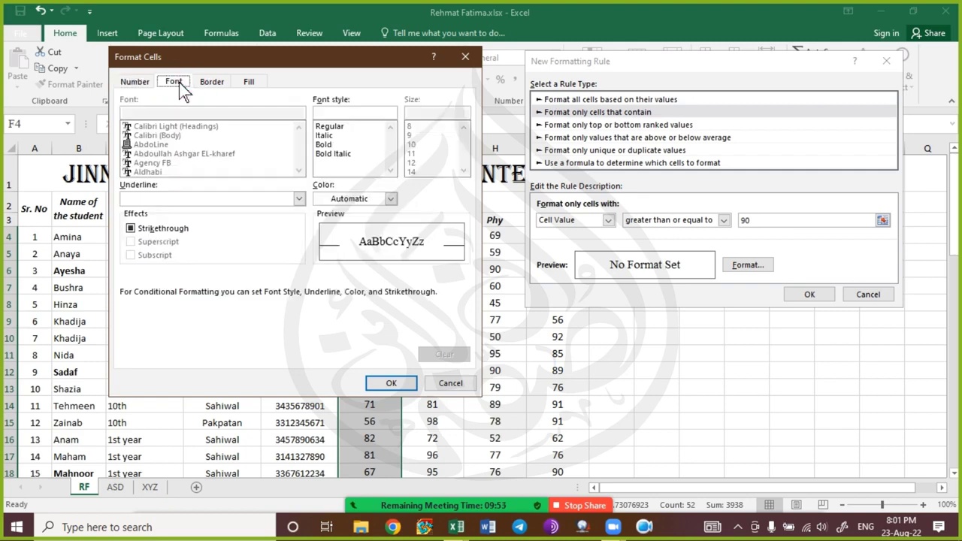
left_click(211, 84)
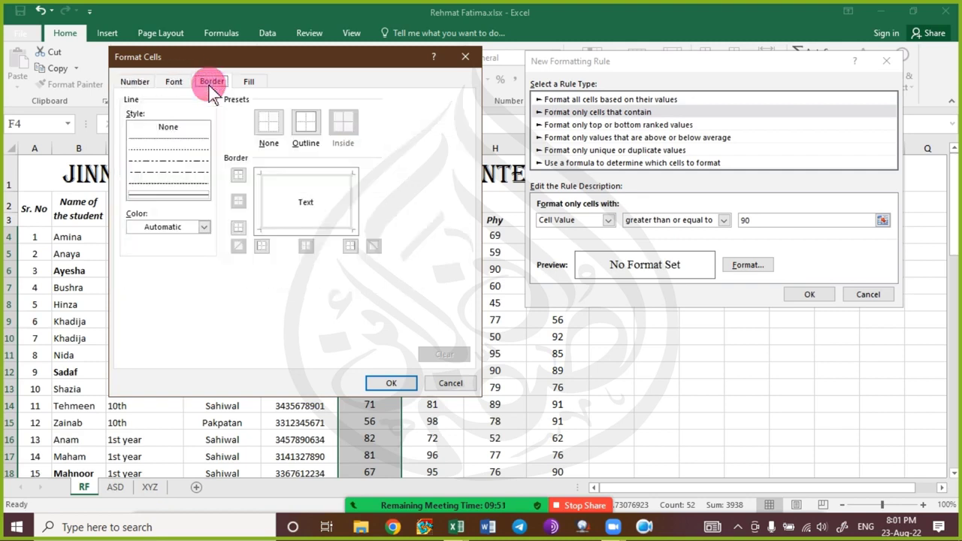
left_click(254, 84)
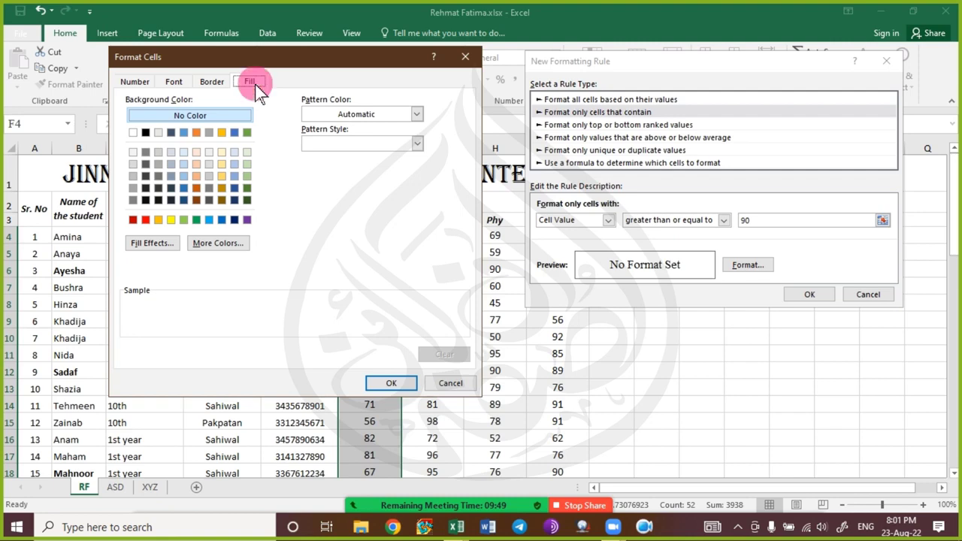
left_click(208, 86)
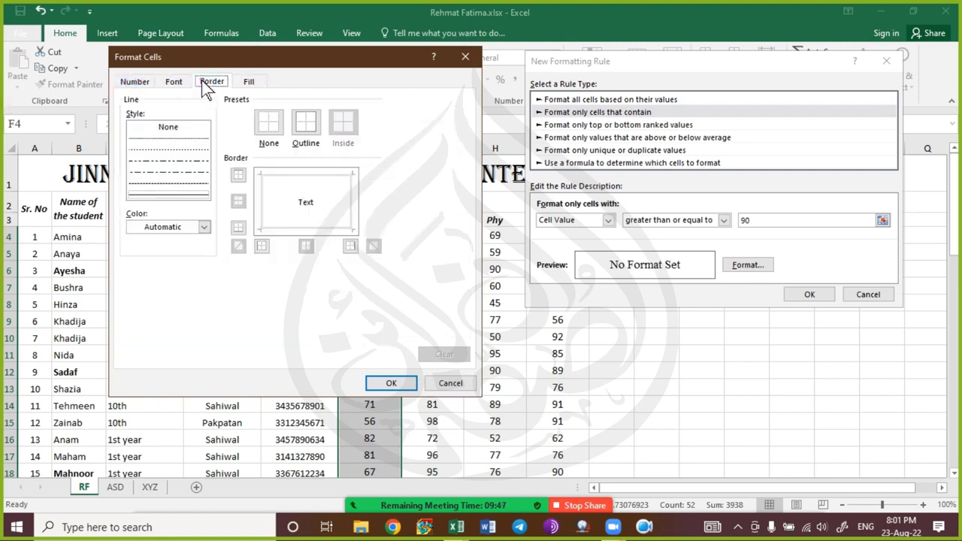
Give the rule a green fill and a white font color, and apply it to the selected Comp marks.
left_click(251, 84)
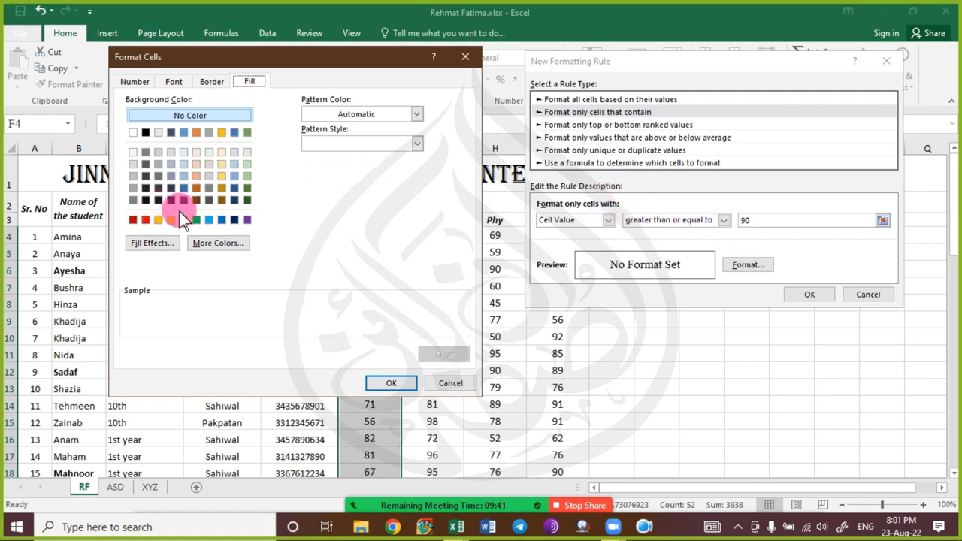
left_click(195, 220)
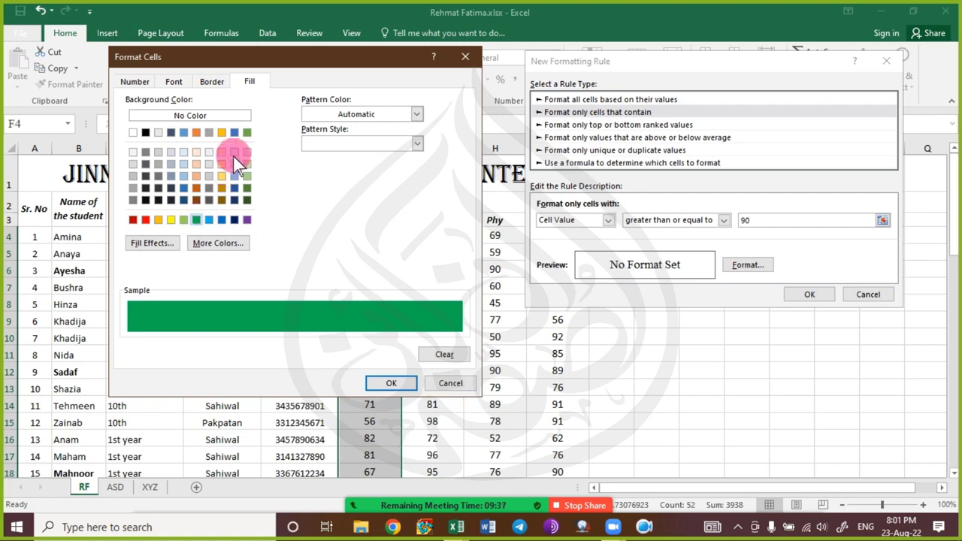
left_click(209, 85)
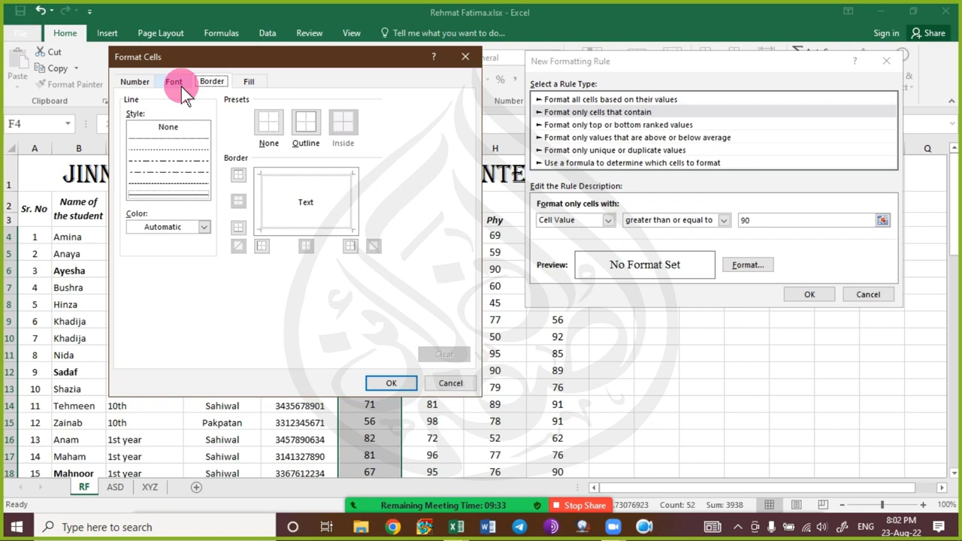
left_click(181, 86)
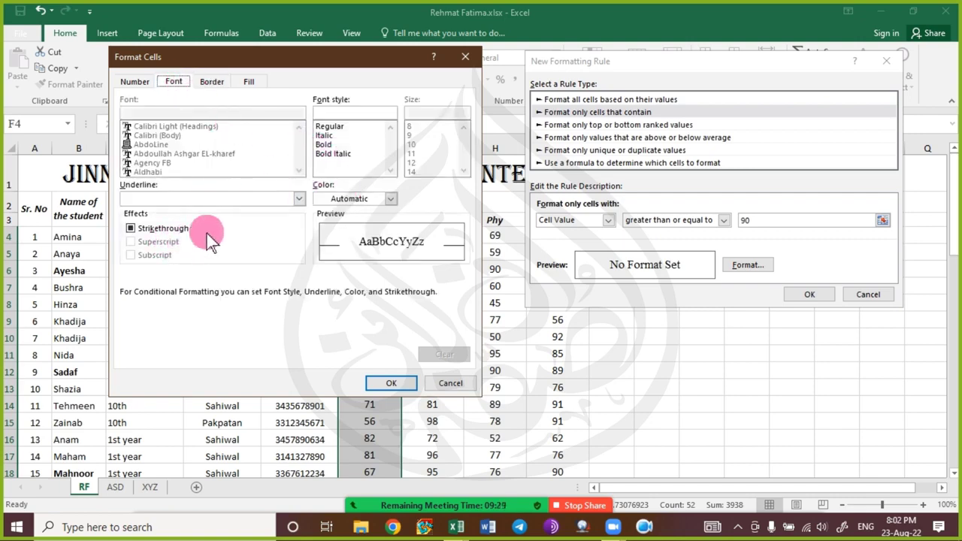
left_click(350, 197)
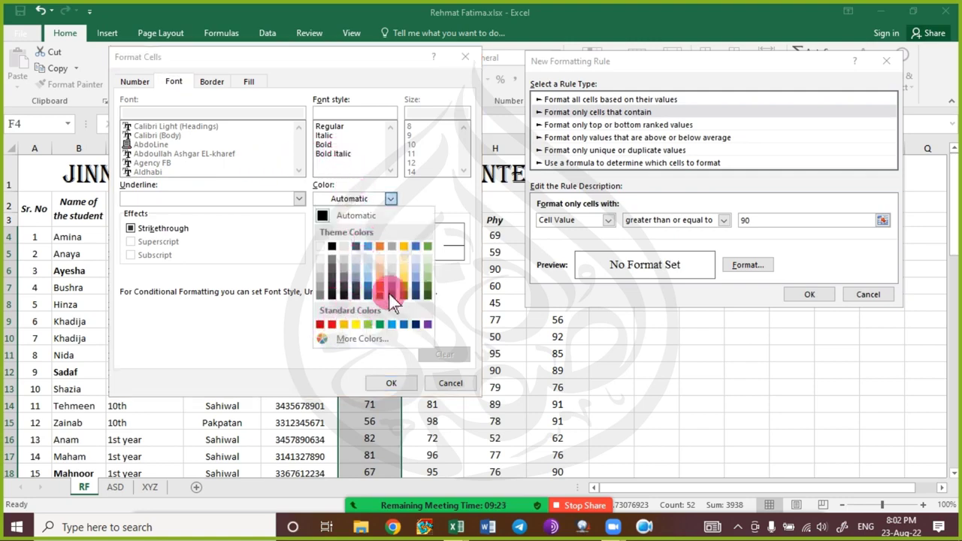
left_click(320, 246)
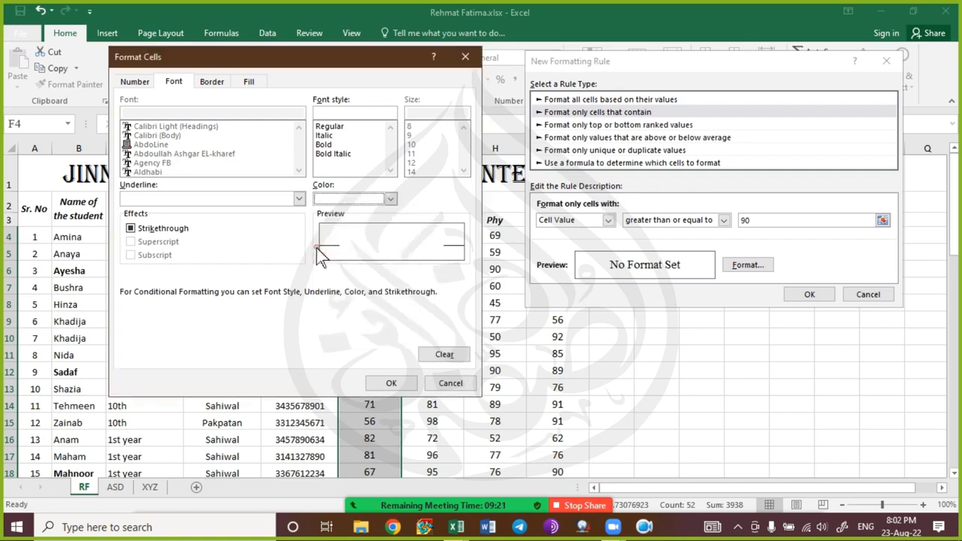
left_click(402, 383)
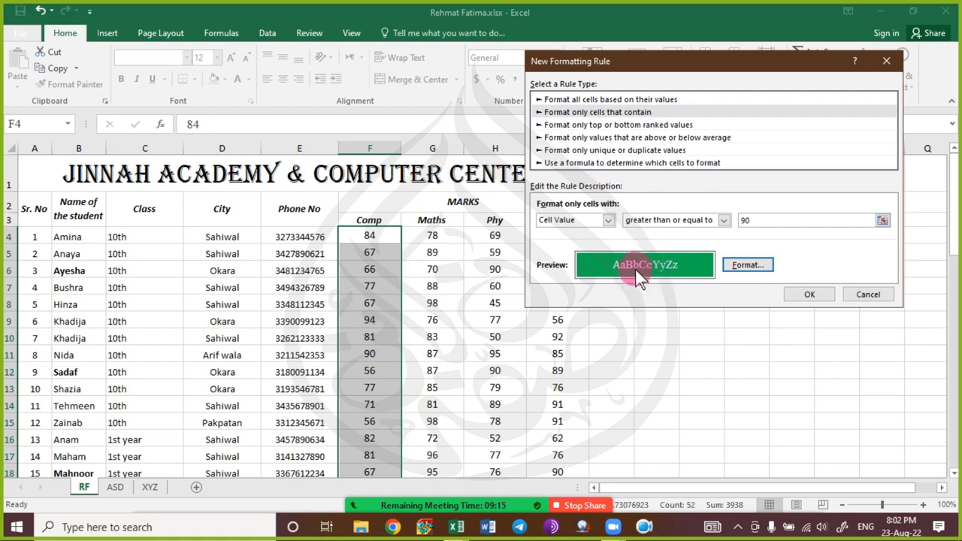
left_click(804, 292)
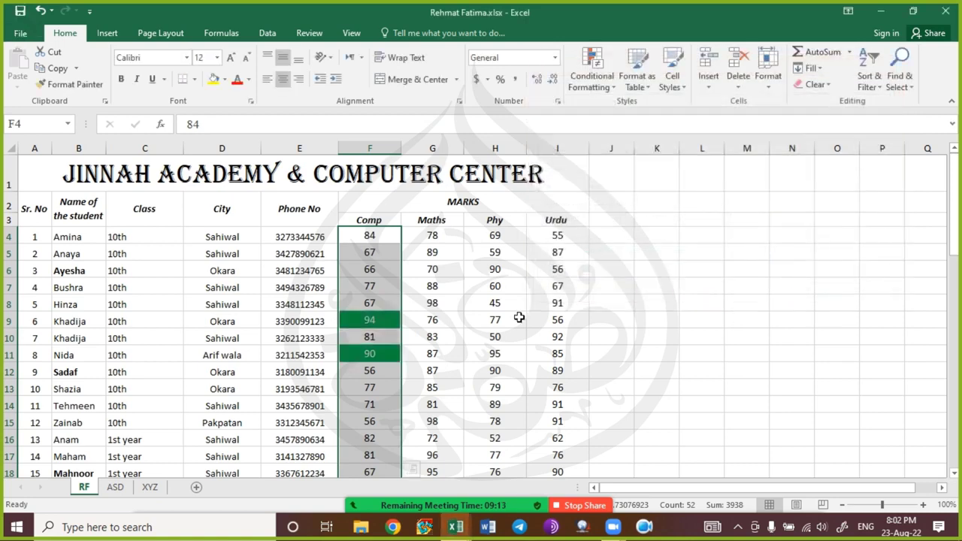
Check the Comp column down to the last student to see which marks the new rule highlights.
left_click(389, 304)
scroll(387, 311, "down", 8)
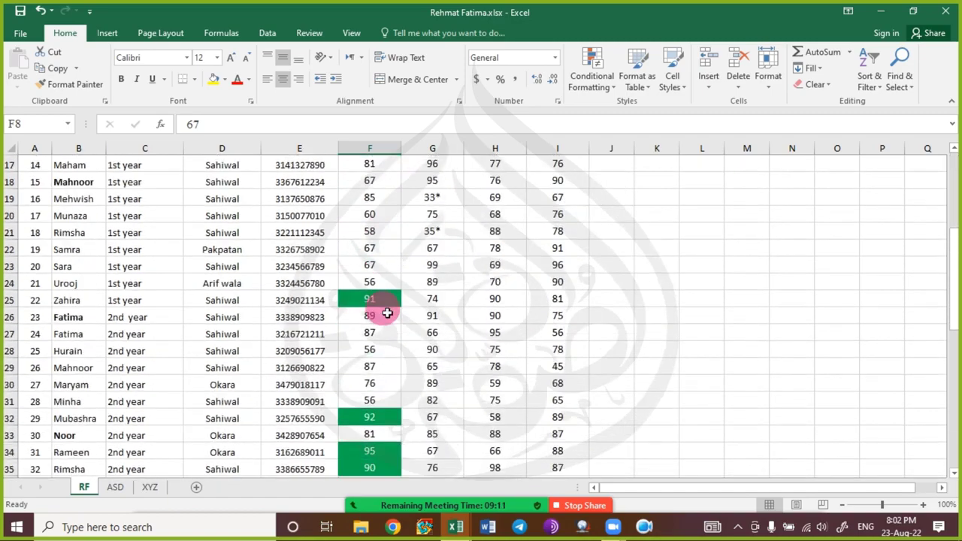
scroll(387, 314, "down", 7)
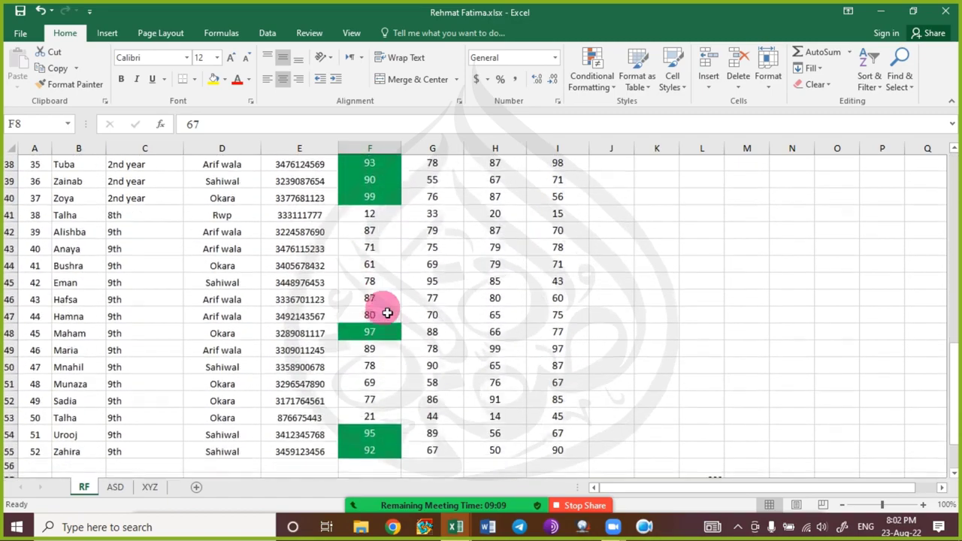
scroll(387, 314, "up", 1)
scroll(386, 315, "down", 1)
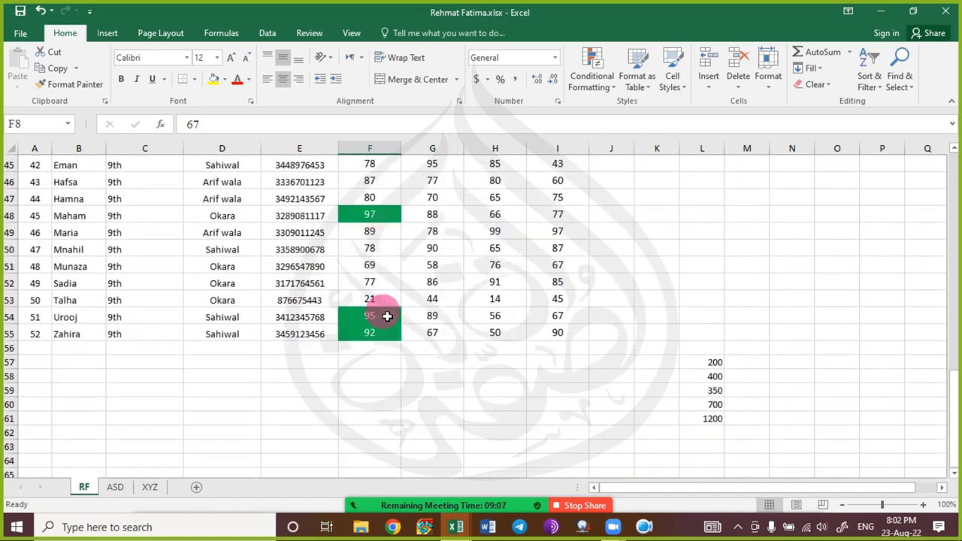
scroll(387, 315, "up", 8)
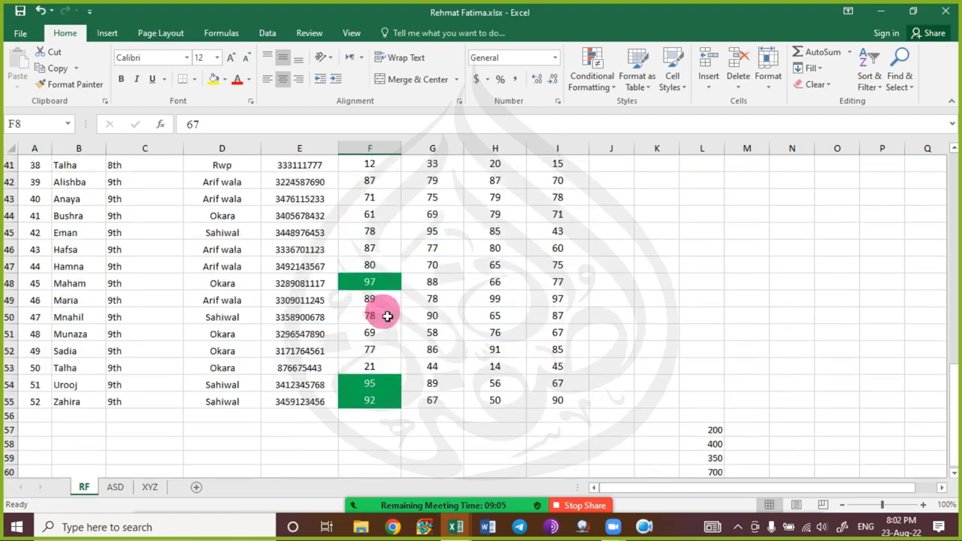
scroll(387, 316, "up", 7)
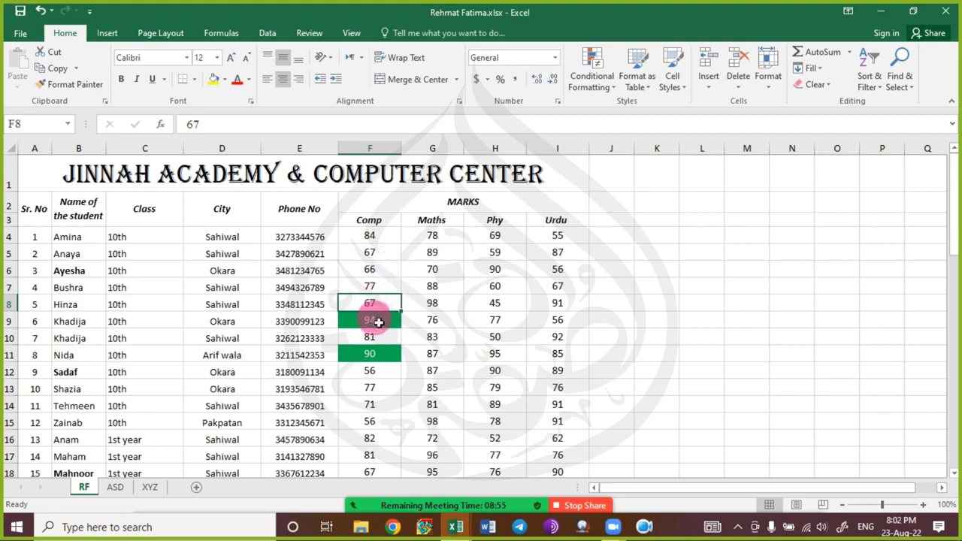
Change the Comp mark in cell F9 to 49 to test the rule on a highlighted value.
left_click(382, 321)
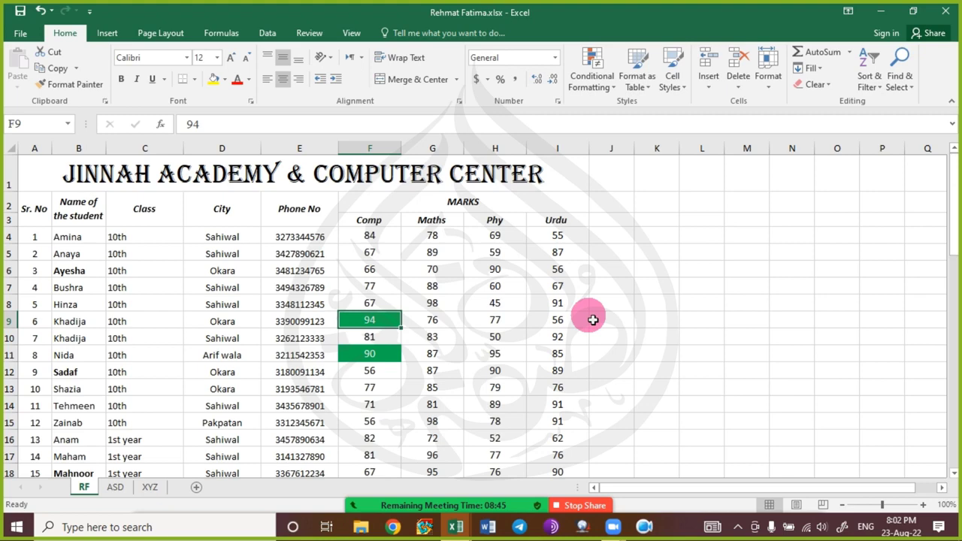
type("49")
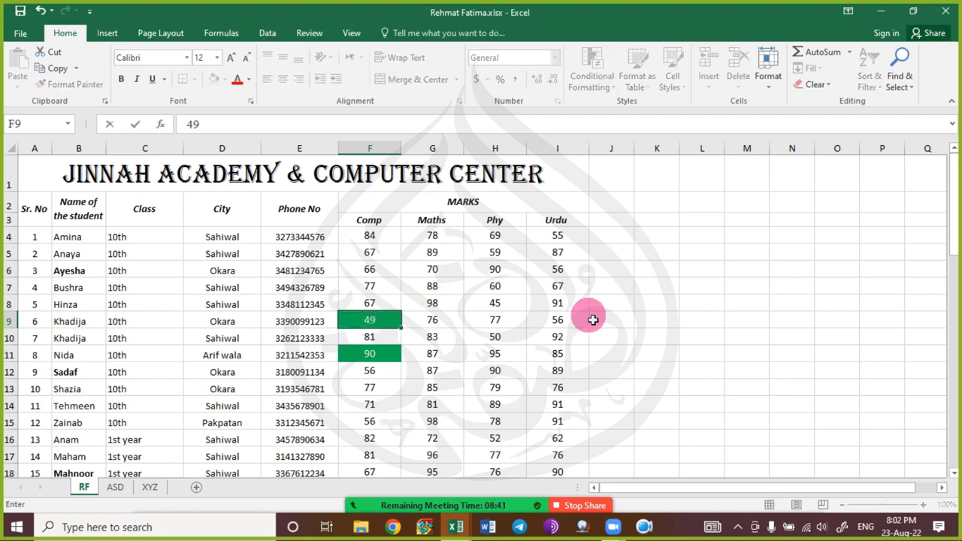
key("Return")
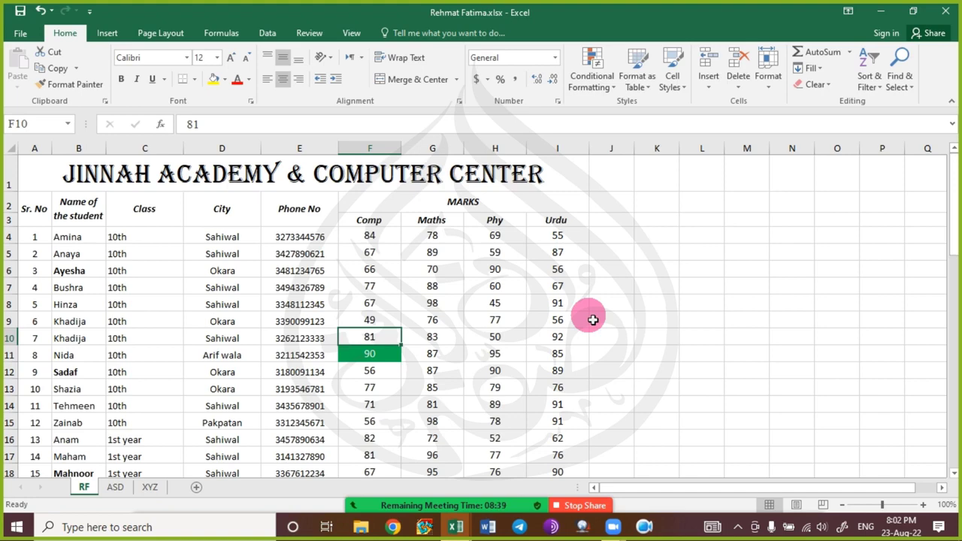
Change the Comp mark in cell F17 to 91 to test the rule on a mark above the threshold.
key("Down")
key("Down")
key("Down")
key("Down")
key("Down")
key("Down")
key("Down")
key("Down")
key("Down")
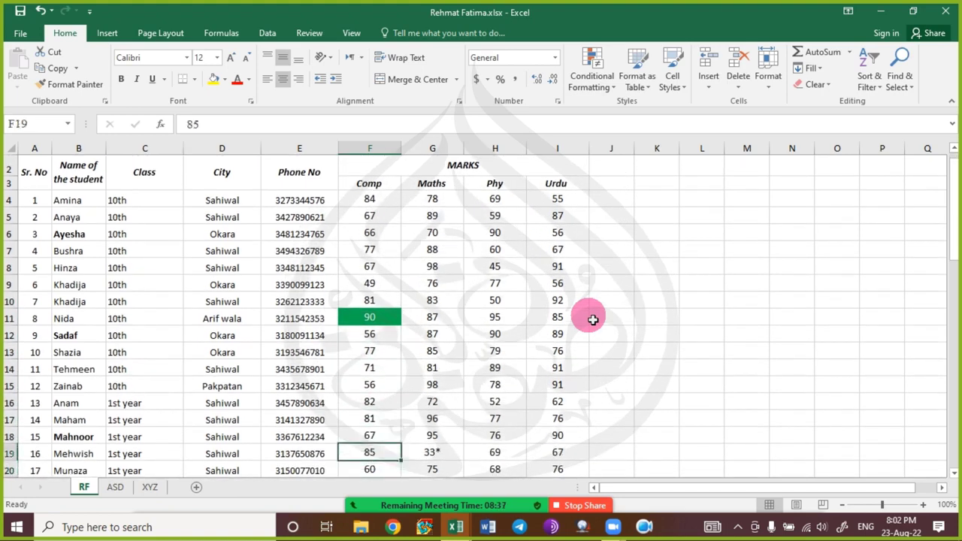
key("Up")
key("Up")
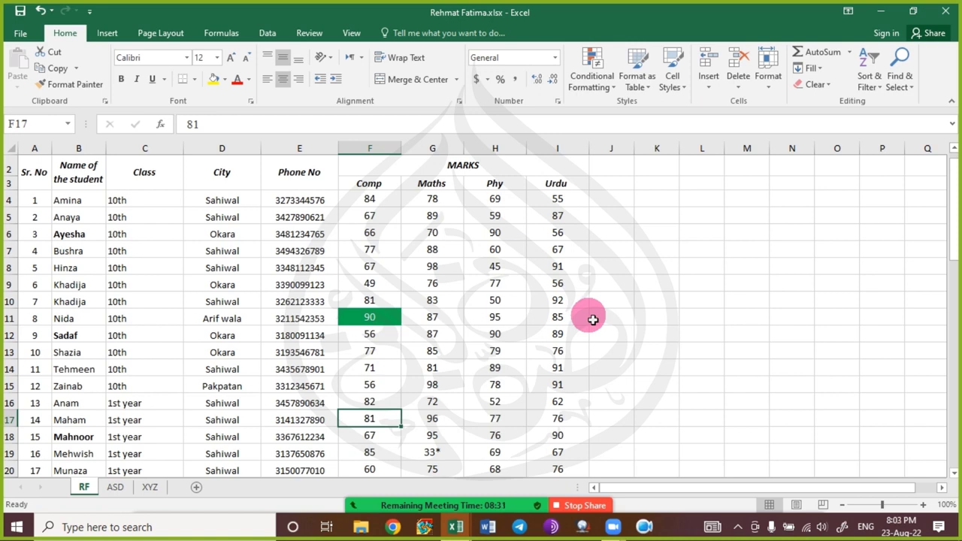
type("91")
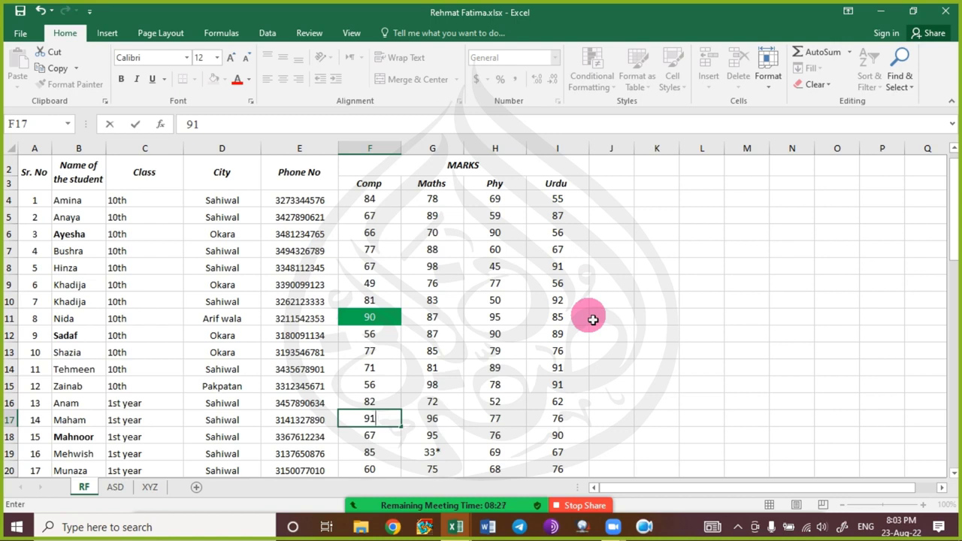
key("Return")
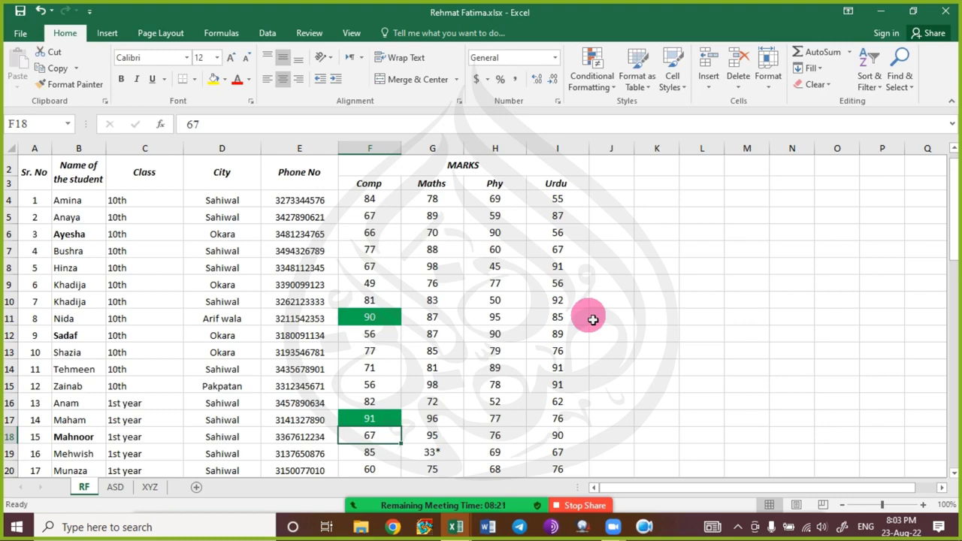
Select all the Comp marks again, from F4 down to the last student in row 55.
scroll(373, 285, "up", 1)
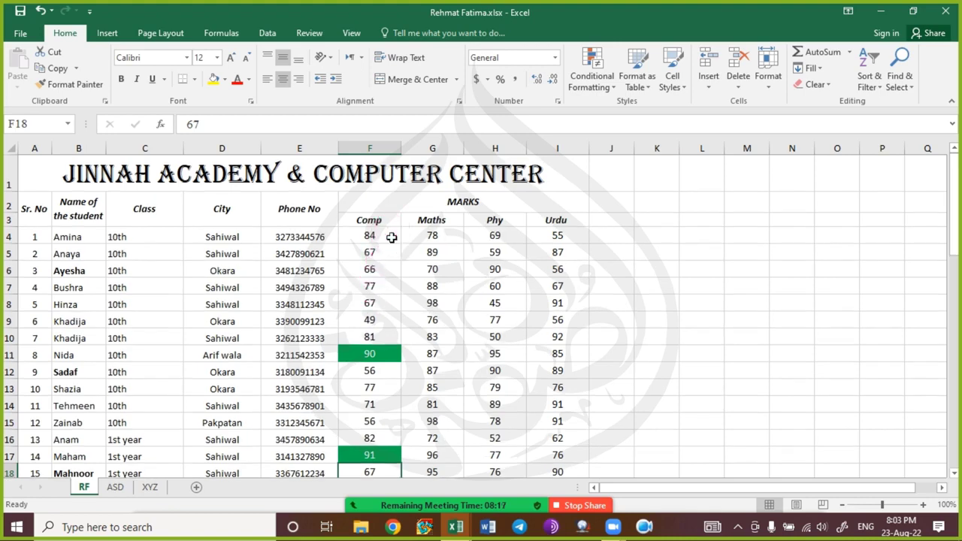
left_click(394, 236)
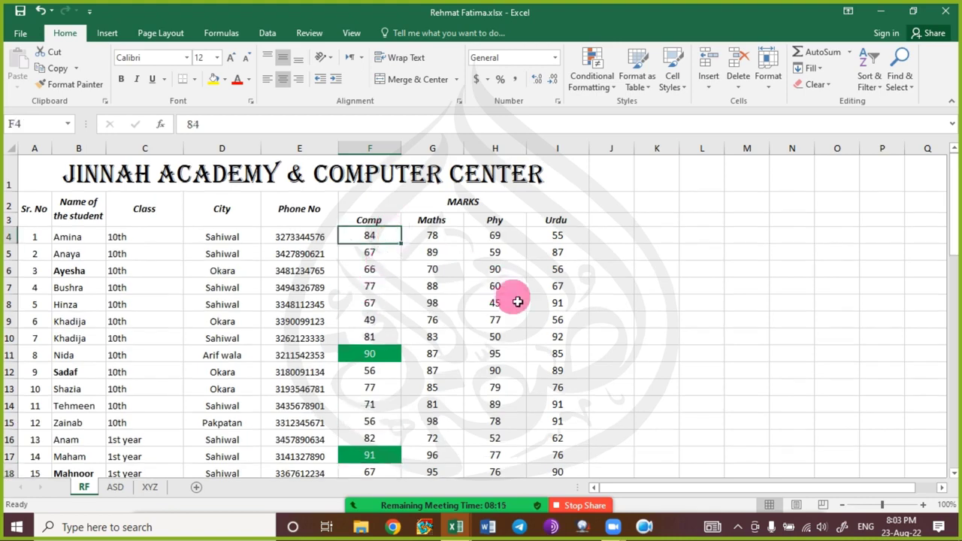
key("ctrl+shift+Down")
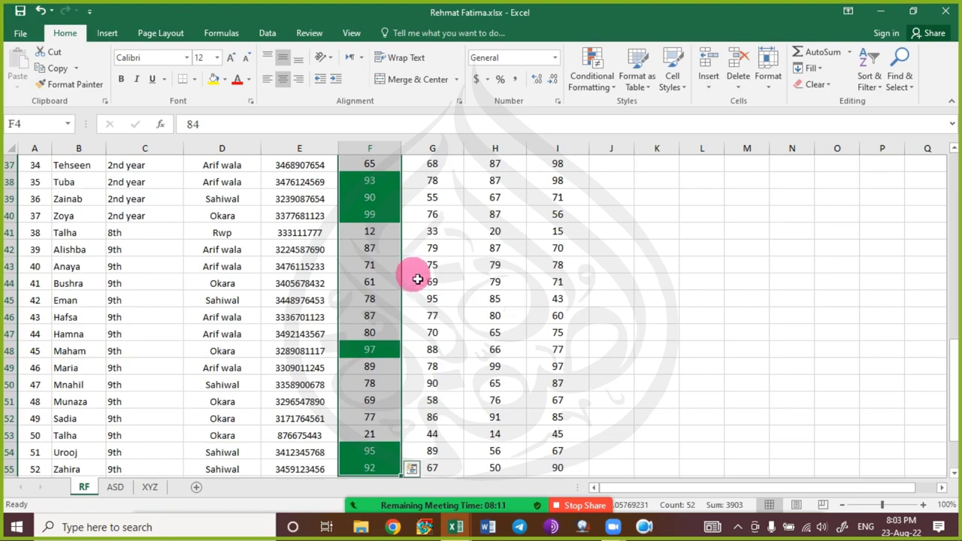
scroll(415, 277, "up", 12)
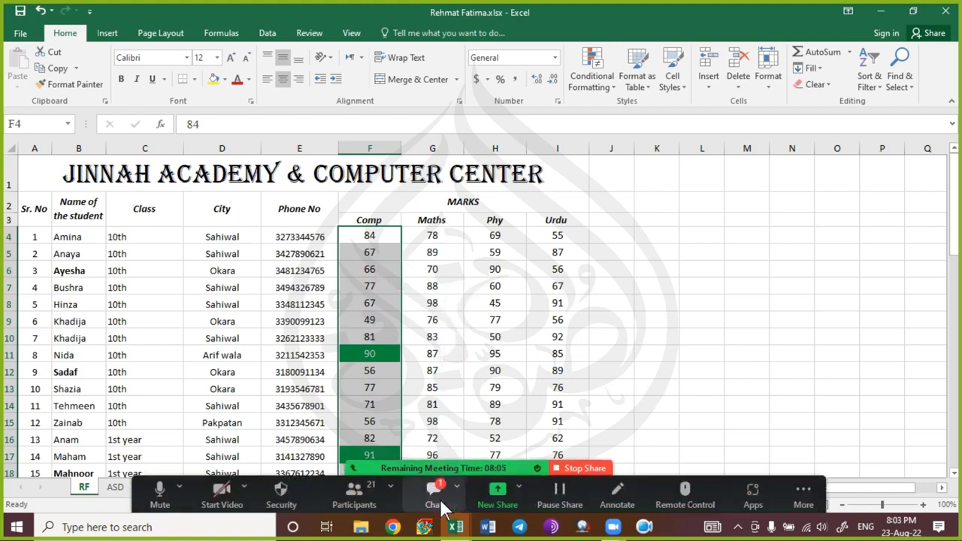
Check the Zoom meeting chat for new messages and close the chat window.
left_click(434, 492)
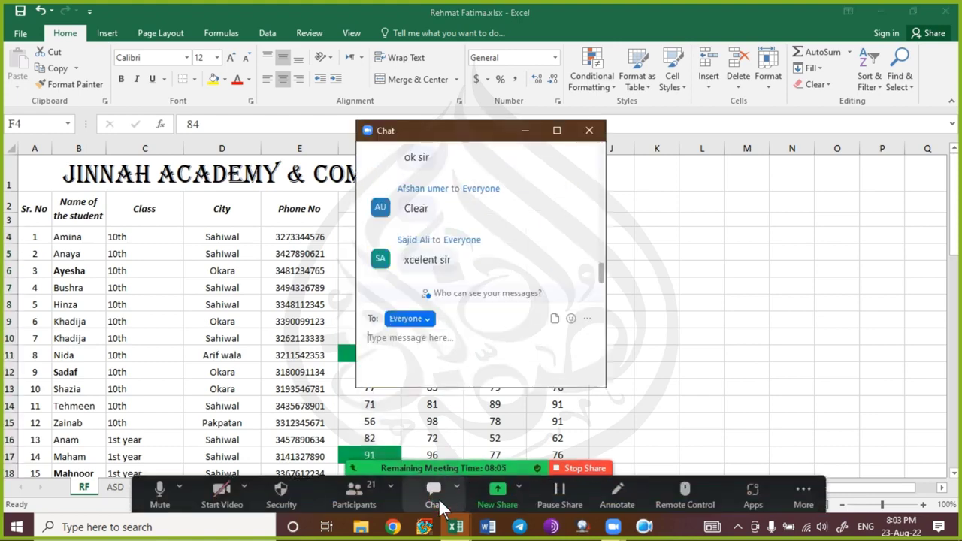
left_click(593, 137)
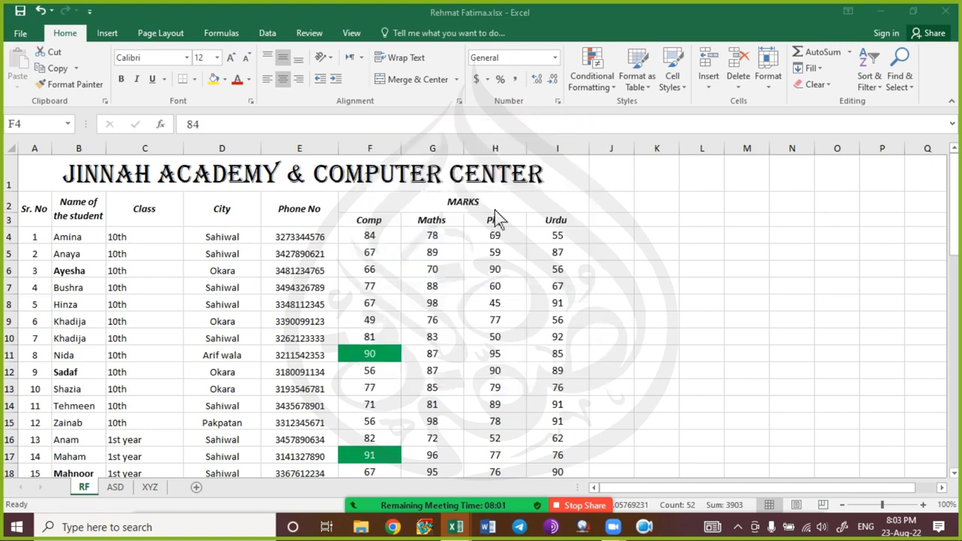
Try selecting the entire Maths column, the entire City column and the whole data table.
left_click(432, 273)
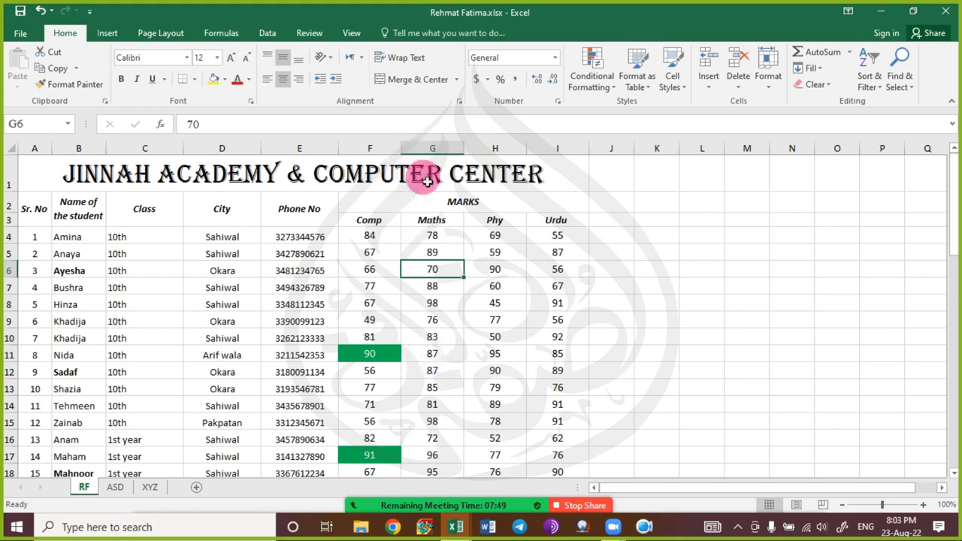
left_click(454, 149)
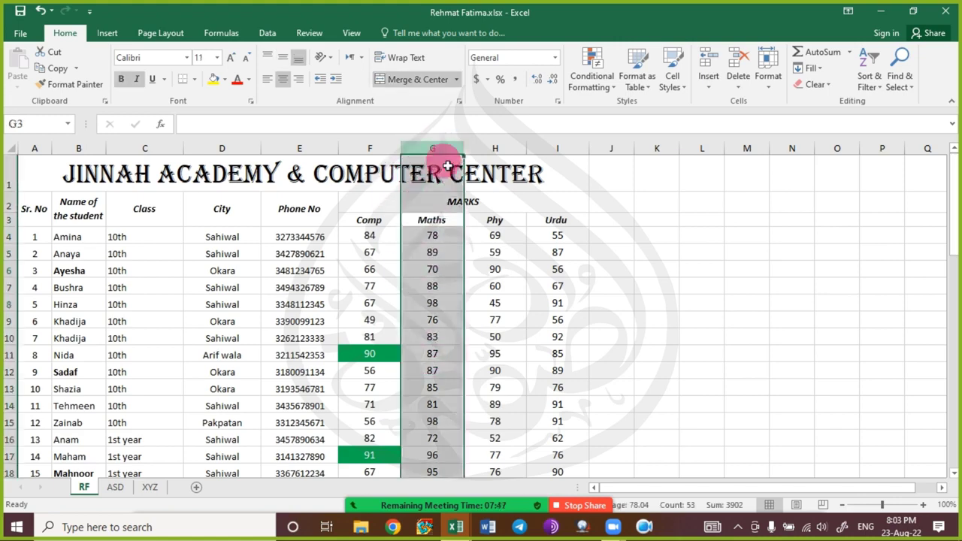
left_click(410, 286)
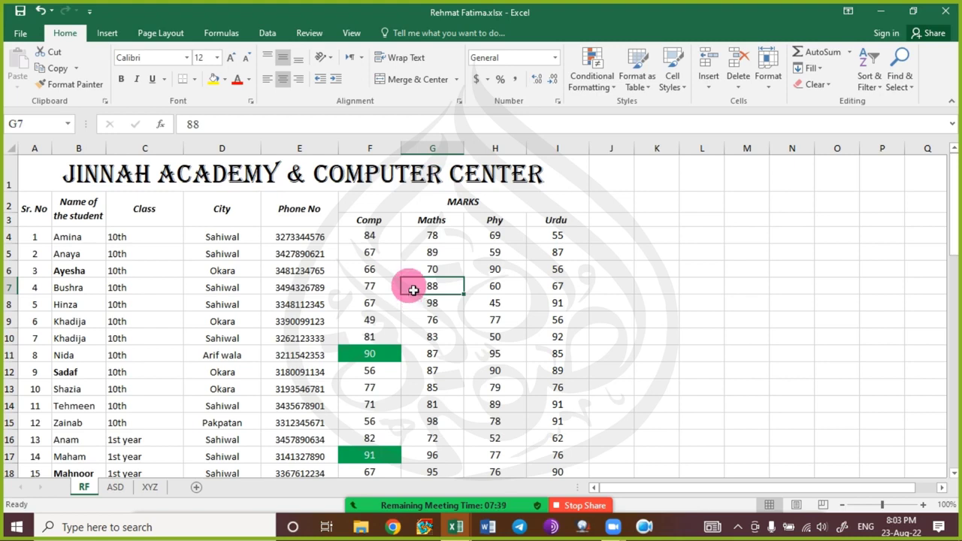
left_click(220, 289)
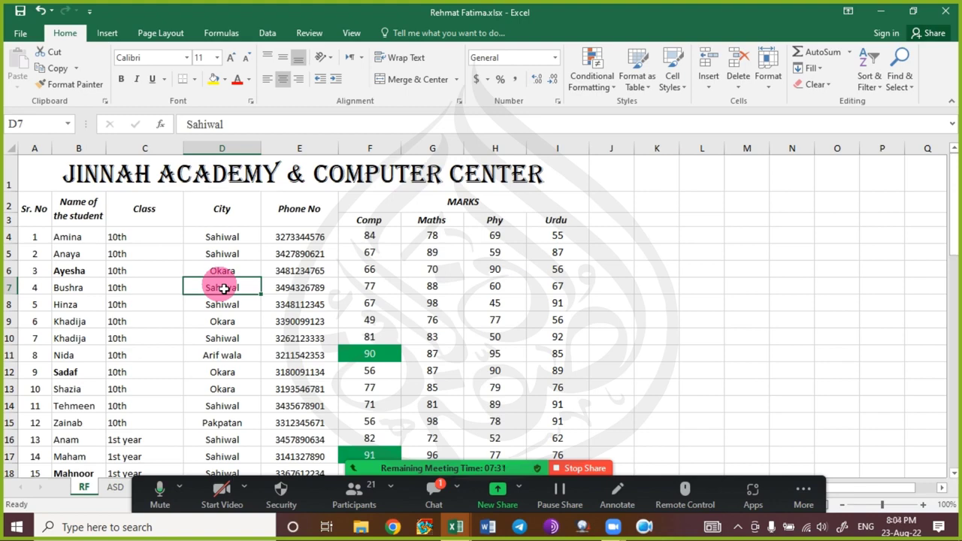
left_click(246, 148)
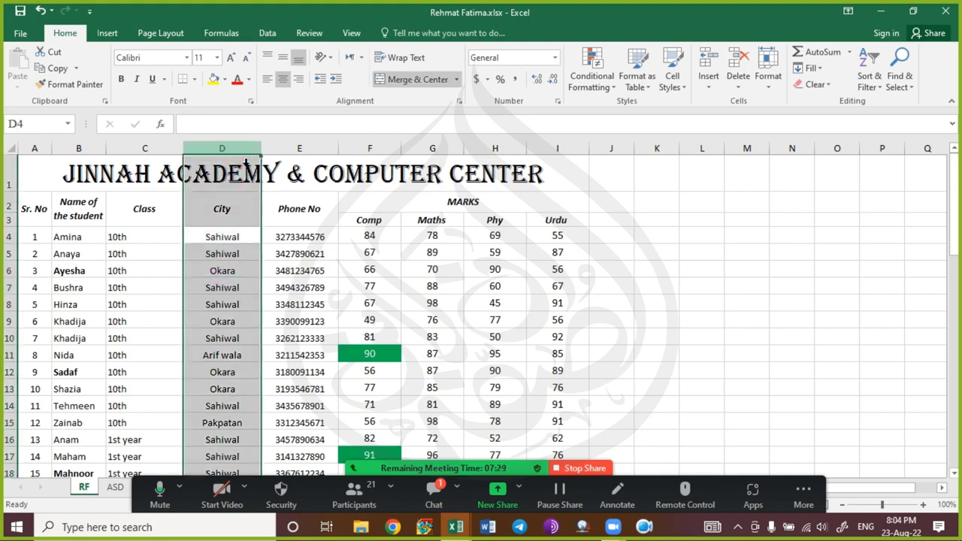
left_click(222, 289)
key("ctrl+a")
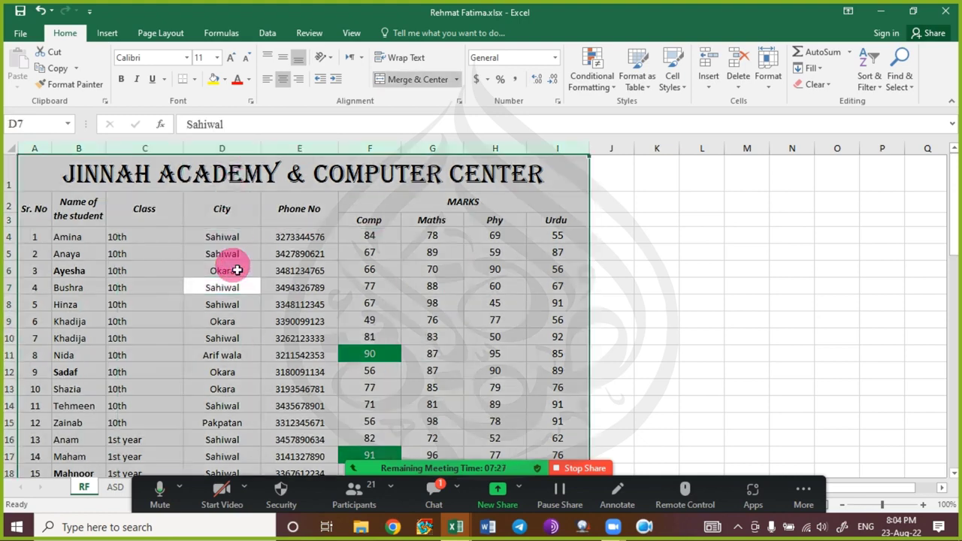
left_click(237, 271)
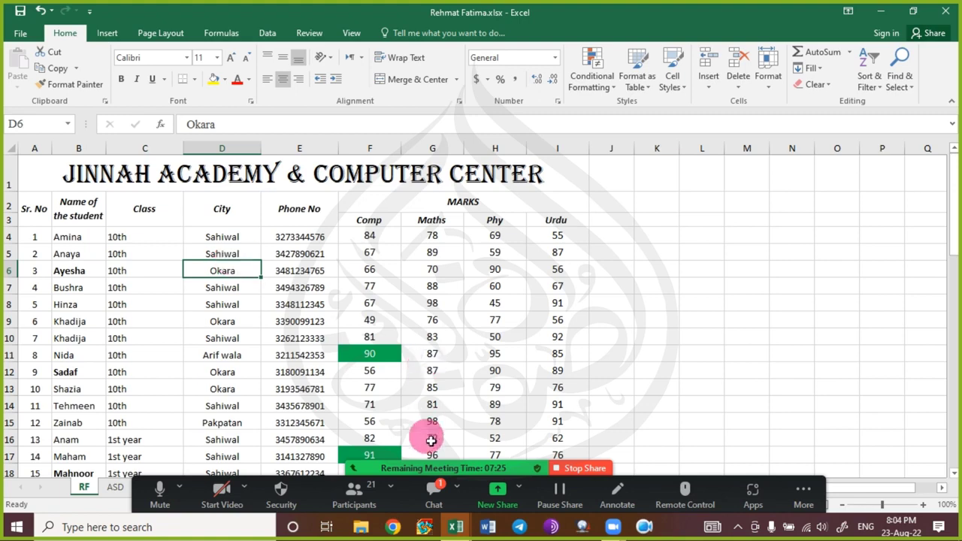
Read the new messages in the Zoom meeting chat and close the chat window.
left_click(434, 492)
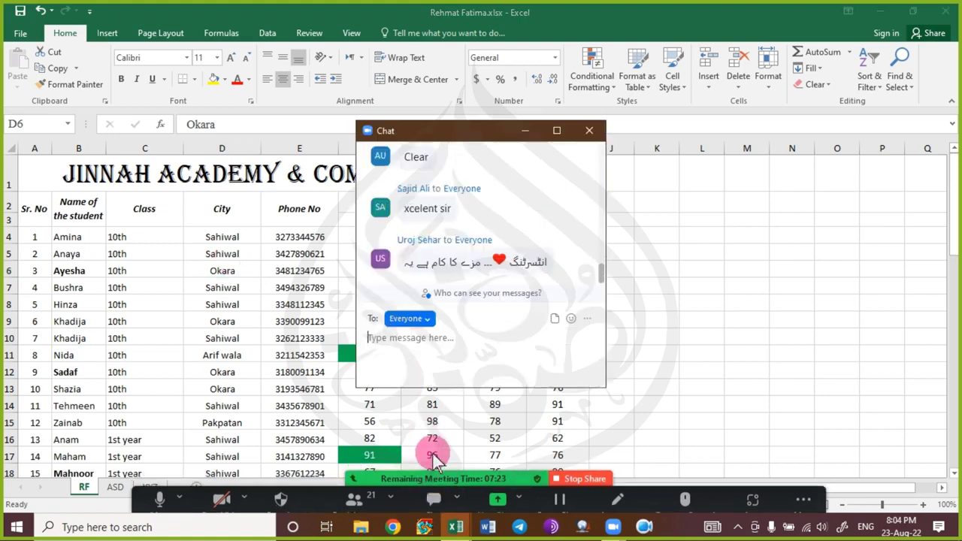
left_click(589, 130)
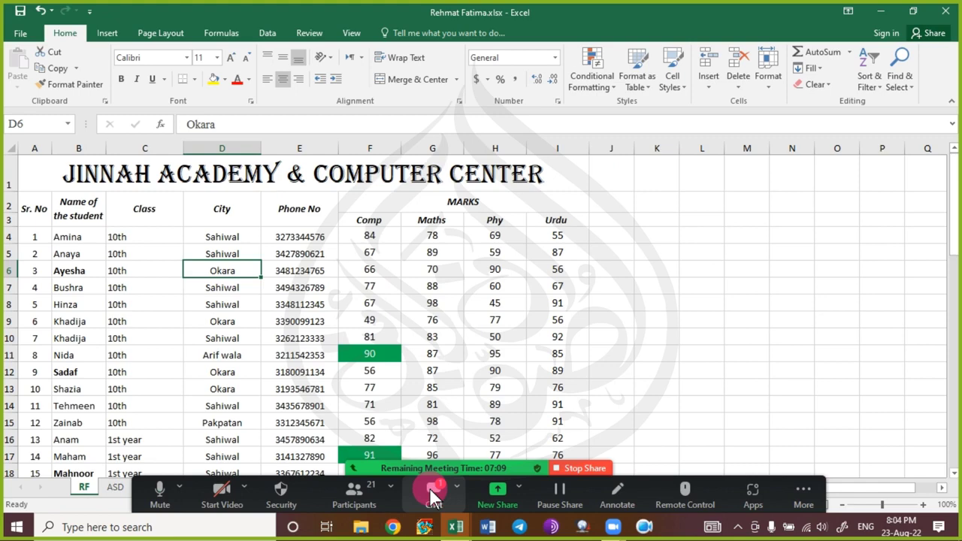
left_click(429, 487)
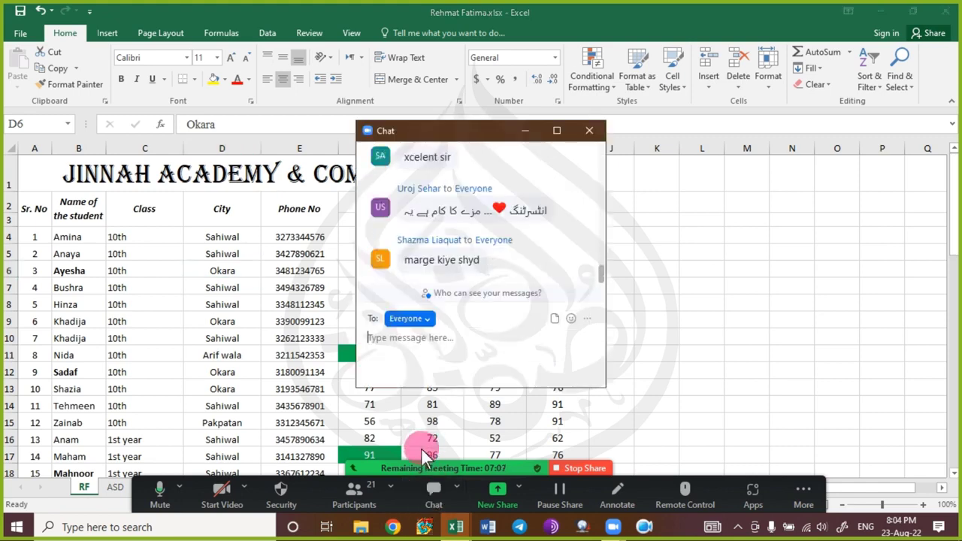
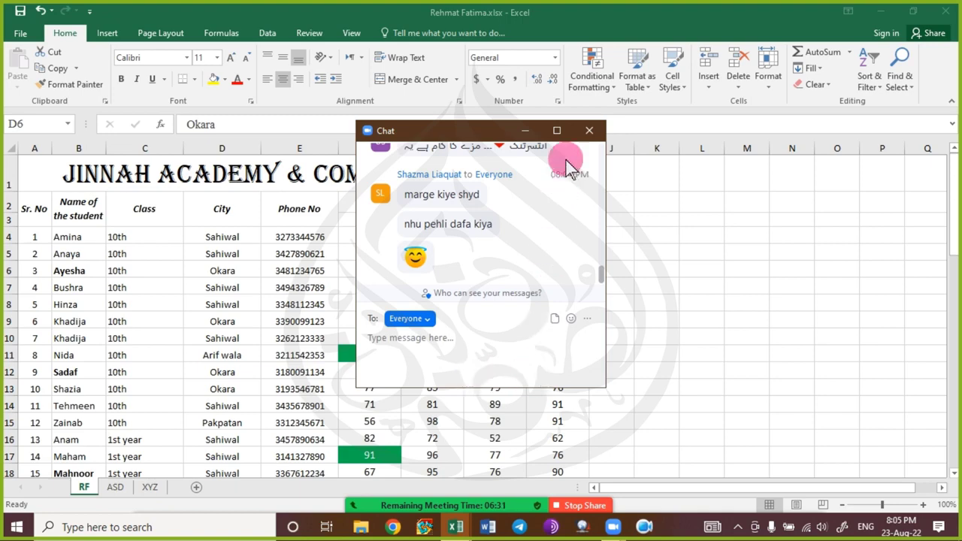
left_click(589, 130)
Select the Comp marks from F4 down to F55 and look through the highlighted ones.
left_click(190, 269)
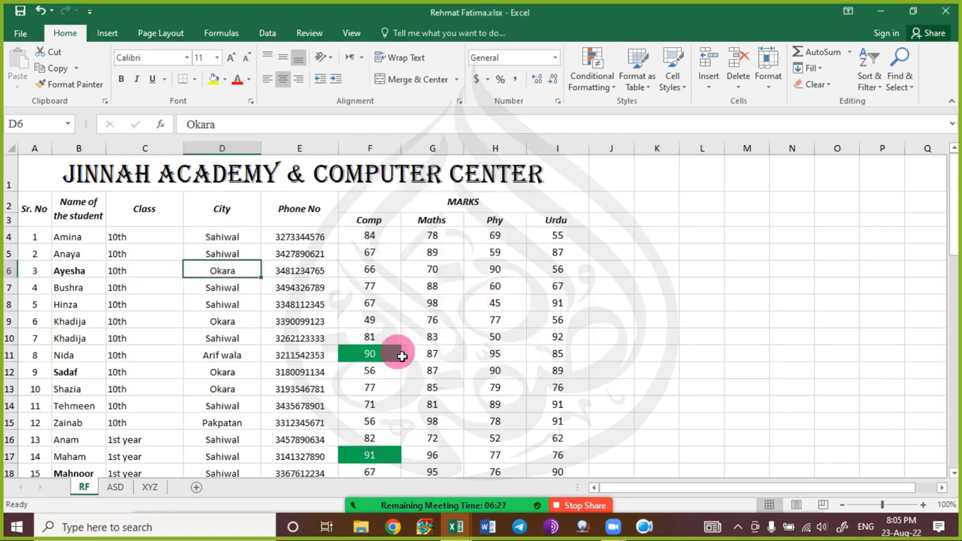
left_click(381, 237)
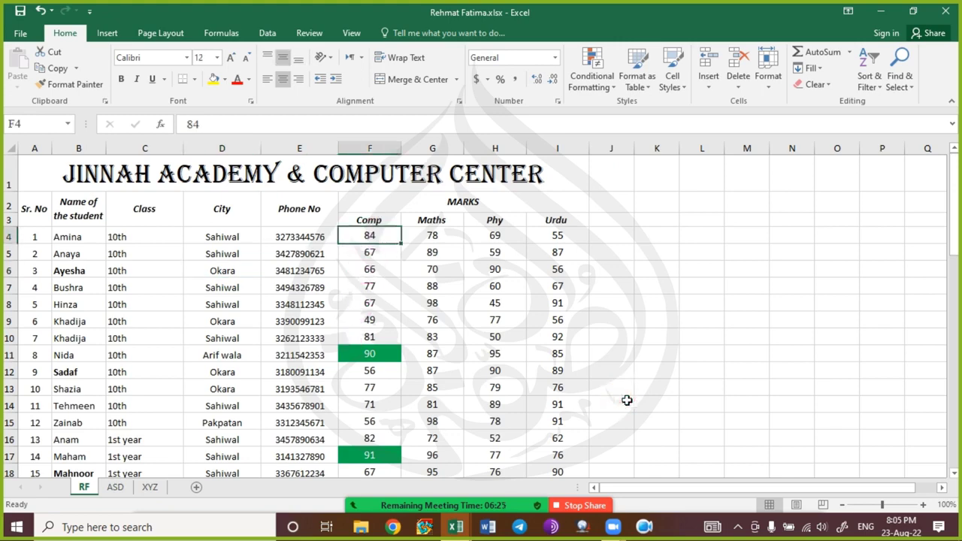
key("Up")
key("Down")
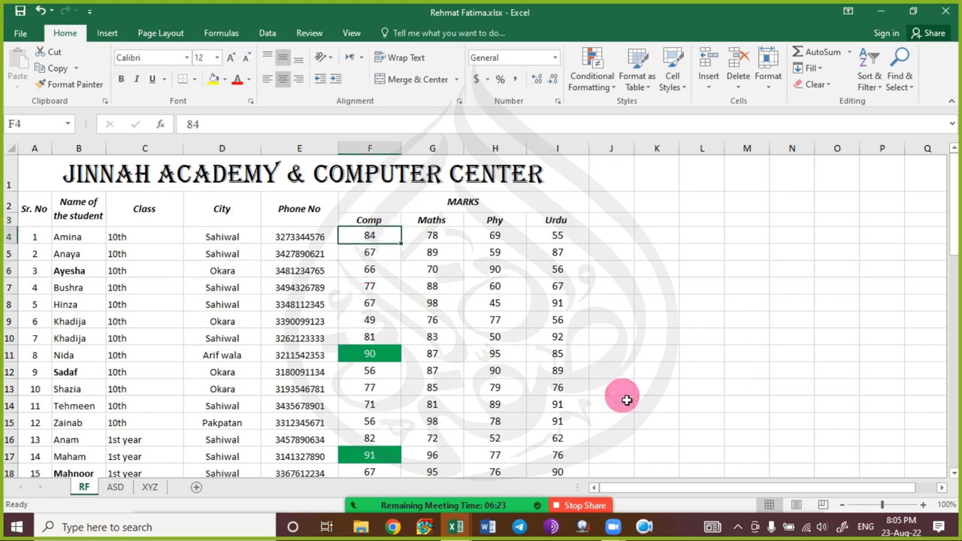
key("ctrl+shift+Down")
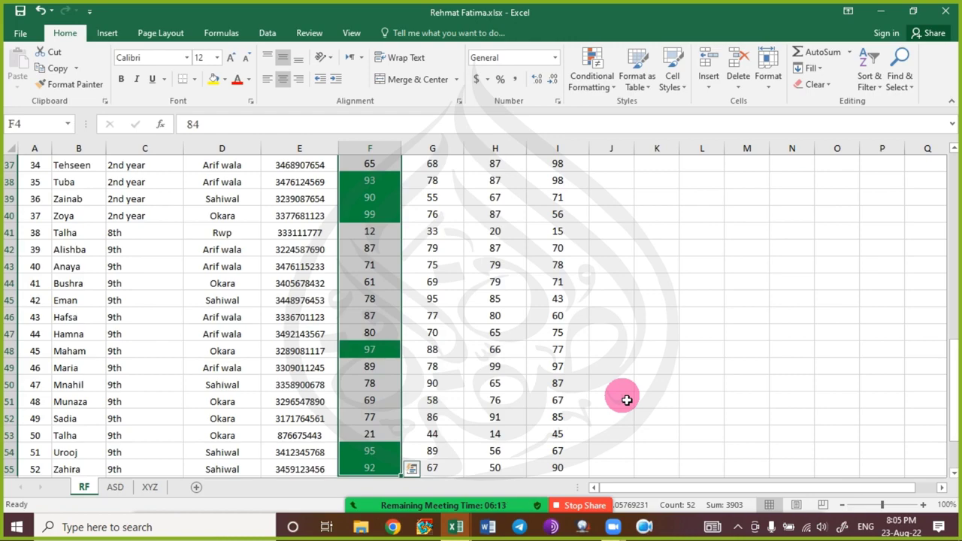
scroll(401, 308, "up", 12)
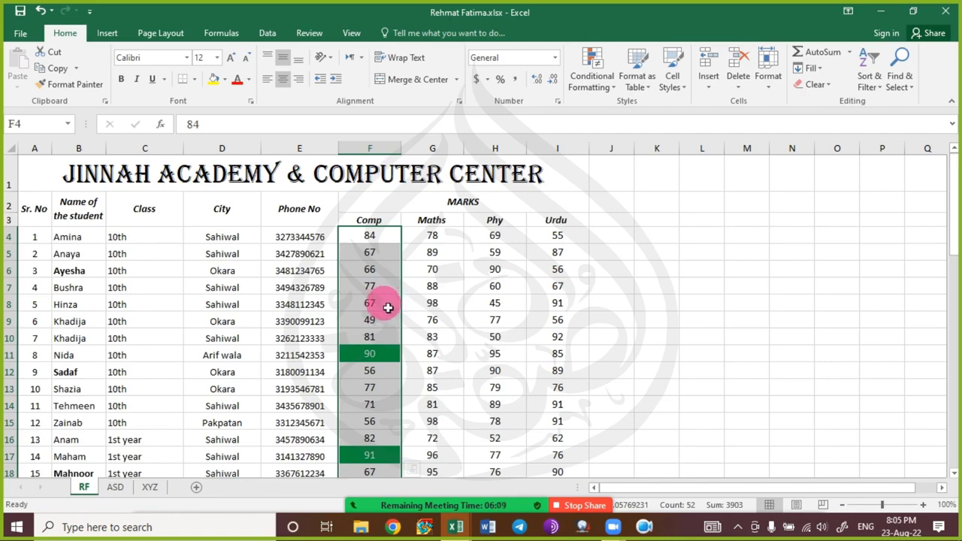
scroll(388, 308, "down", 6)
scroll(387, 308, "up", 5)
scroll(387, 308, "down", 1)
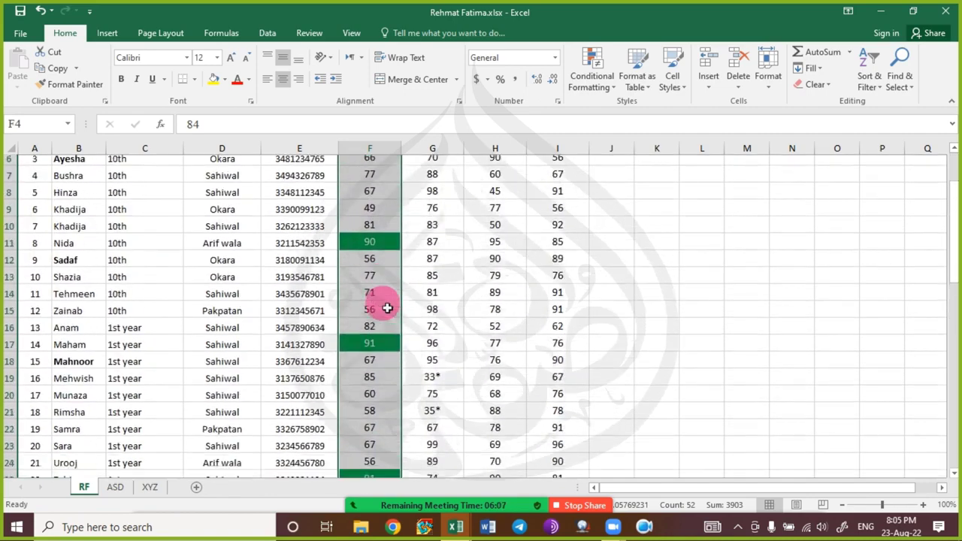
scroll(388, 308, "down", 1)
scroll(388, 308, "down", 3)
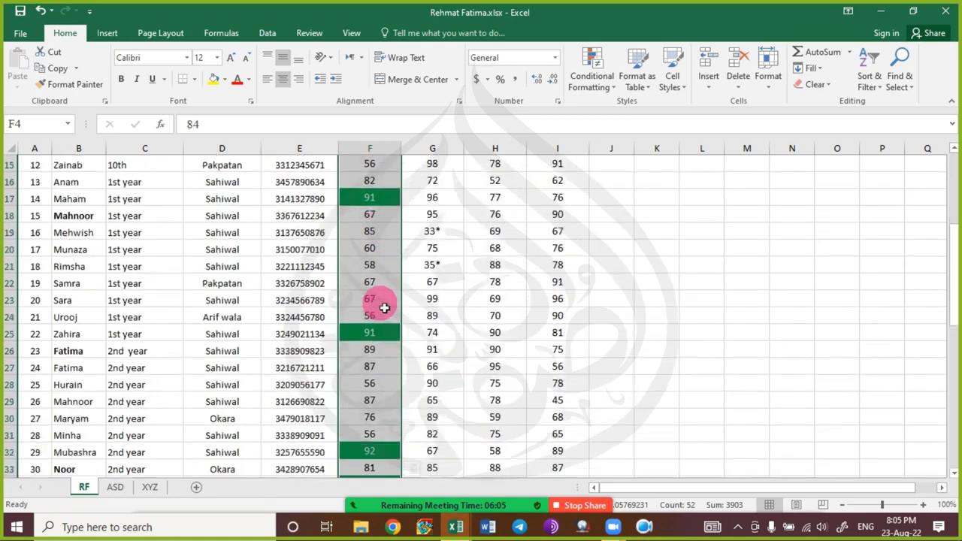
scroll(384, 308, "down", 5)
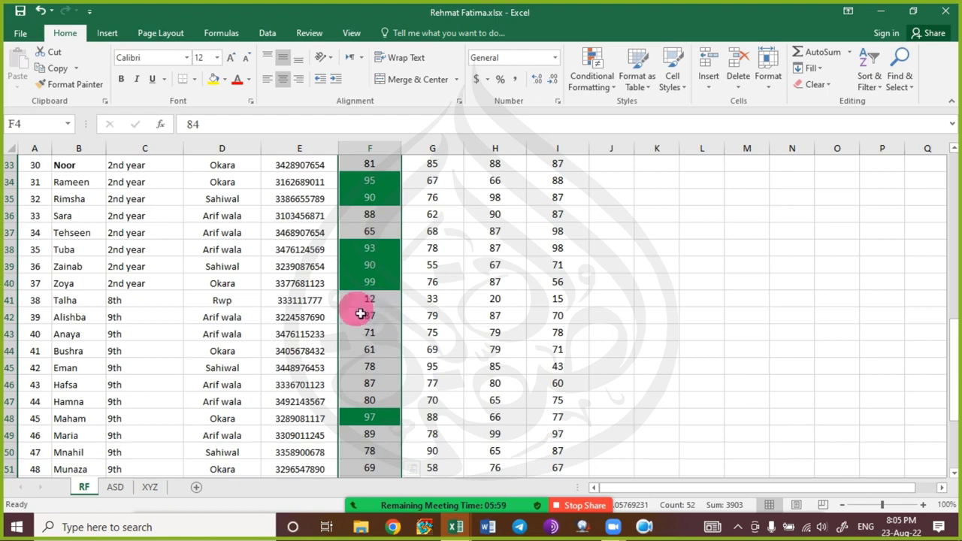
Edit the conditional formatting rule on F4:F55 to format cell values greater than 90 and apply it.
left_click(588, 86)
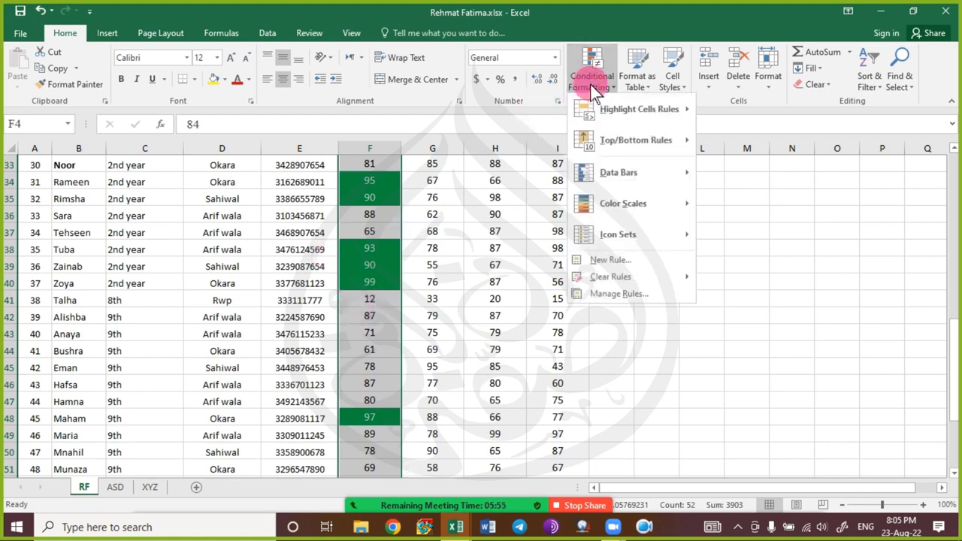
left_click(617, 293)
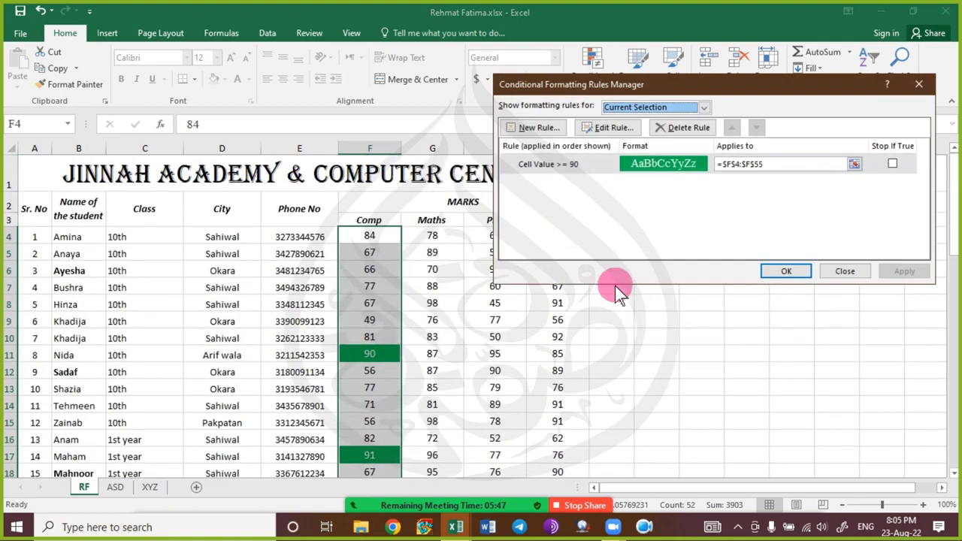
left_click(569, 167)
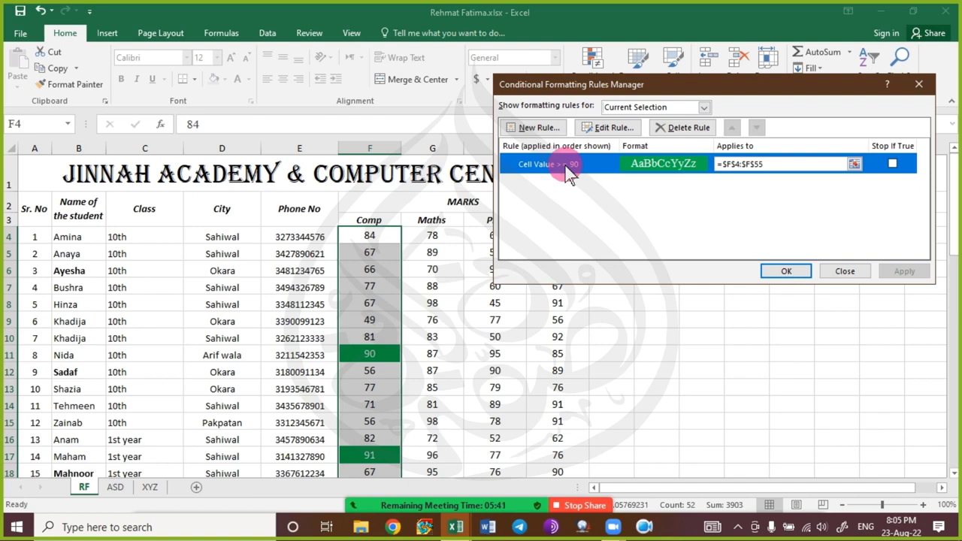
left_click(616, 128)
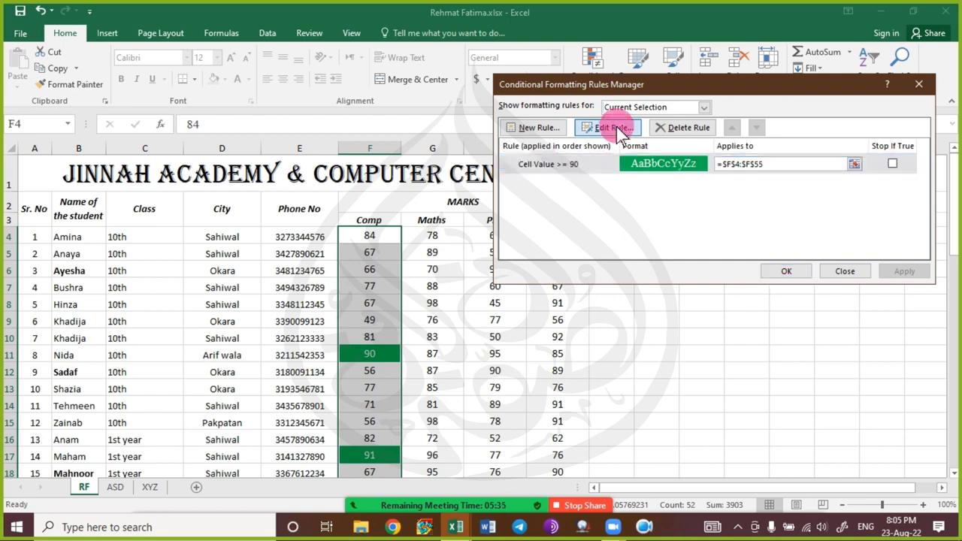
left_click(771, 220)
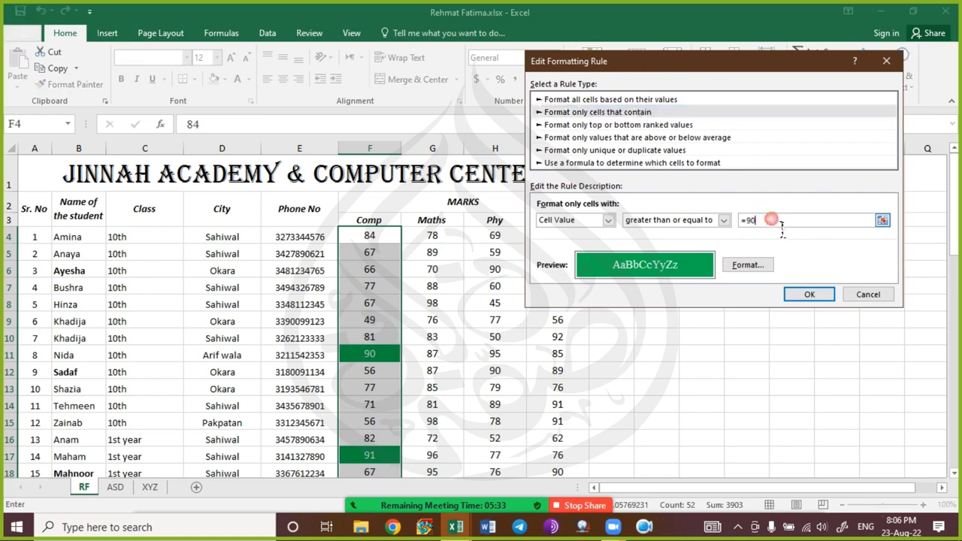
left_click(689, 223)
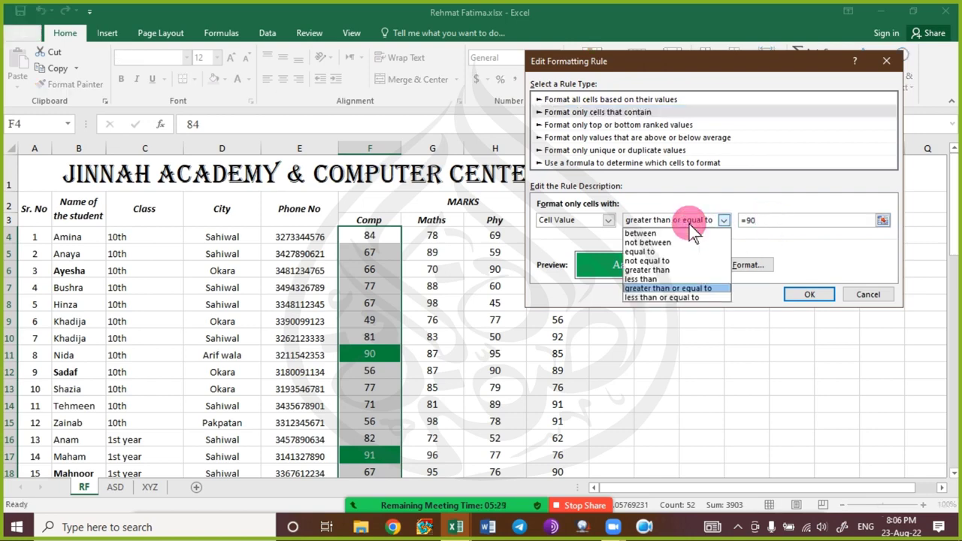
left_click(681, 270)
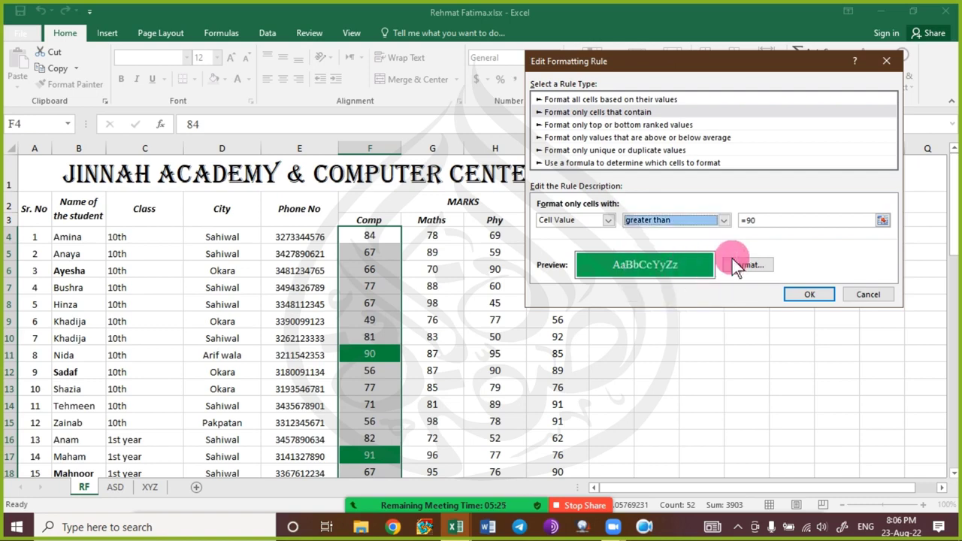
left_click(794, 297)
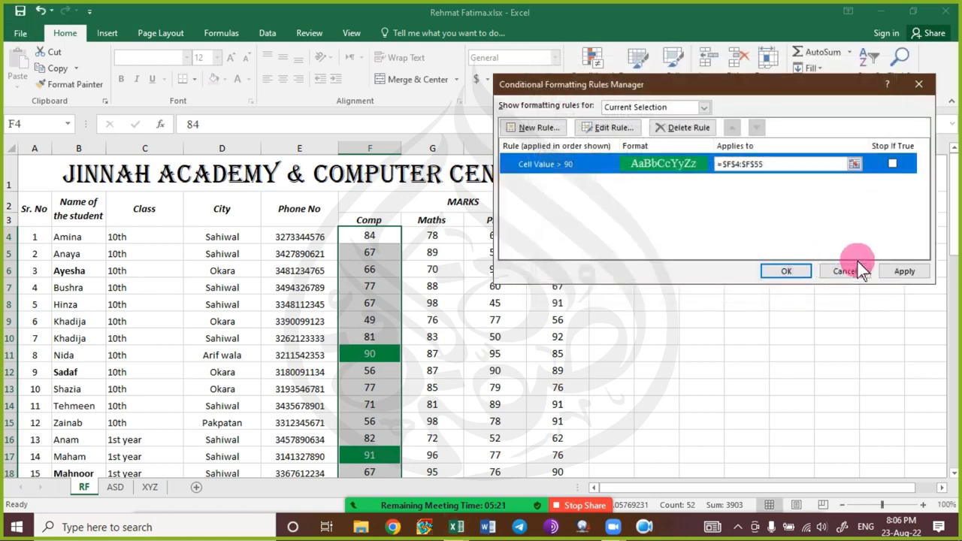
left_click(896, 270)
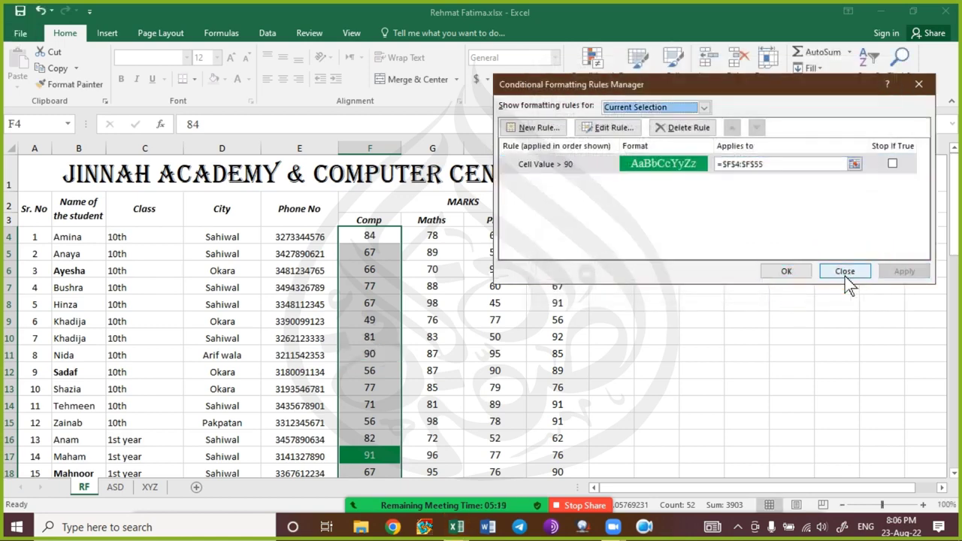
left_click(786, 271)
Examine the whole Comp column to see which marks the edited rule highlights.
left_click(370, 376)
scroll(374, 387, "down", 9)
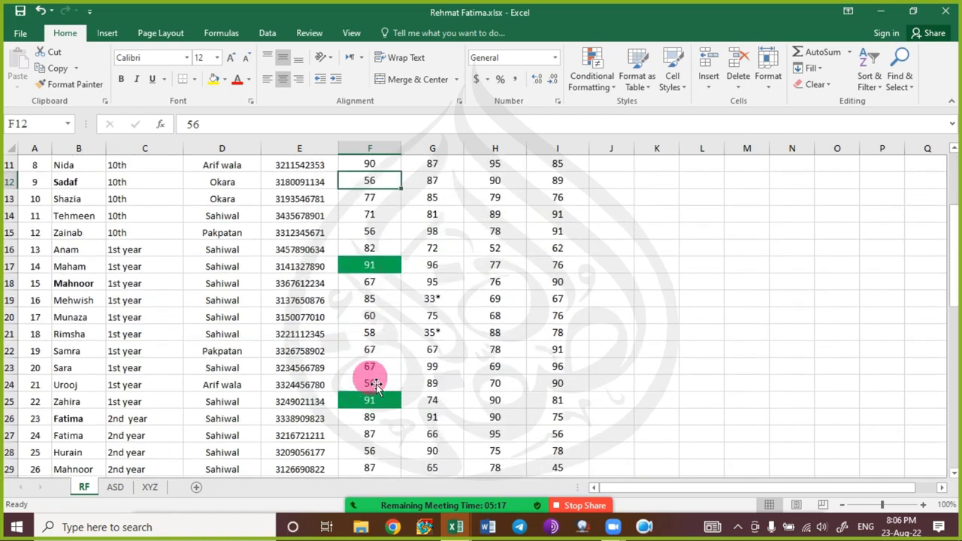
scroll(375, 385, "down", 3)
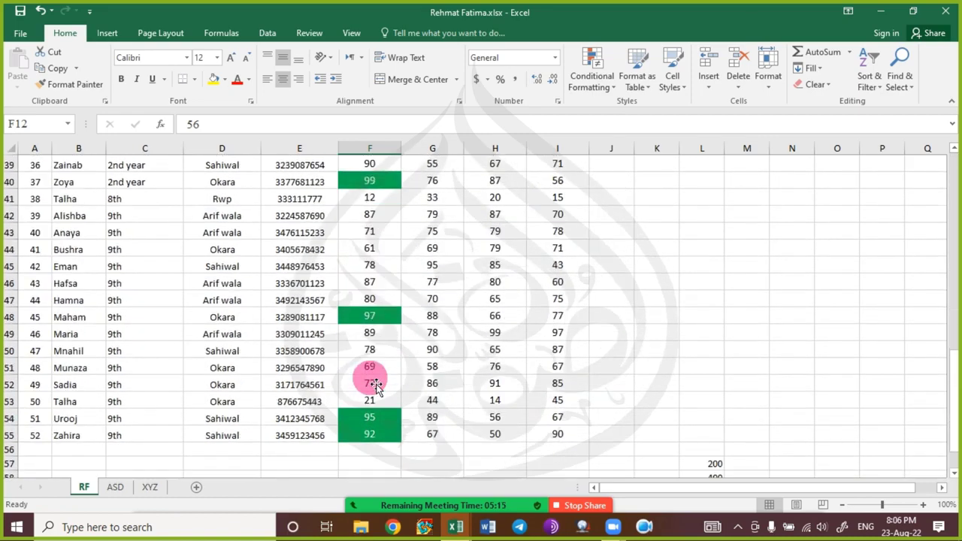
scroll(375, 384, "up", 13)
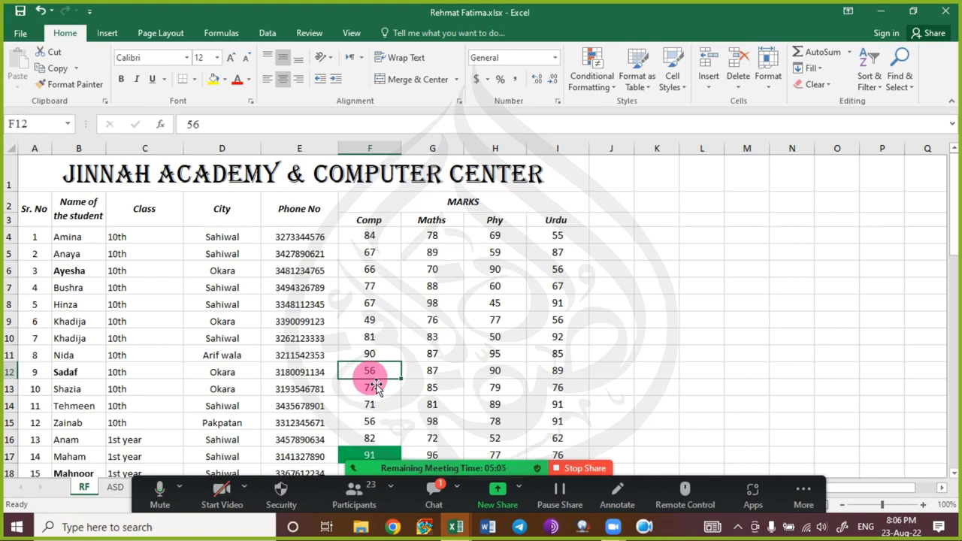
Check the Zoom meeting chat for the latest question and minimize the chat window.
left_click(435, 490)
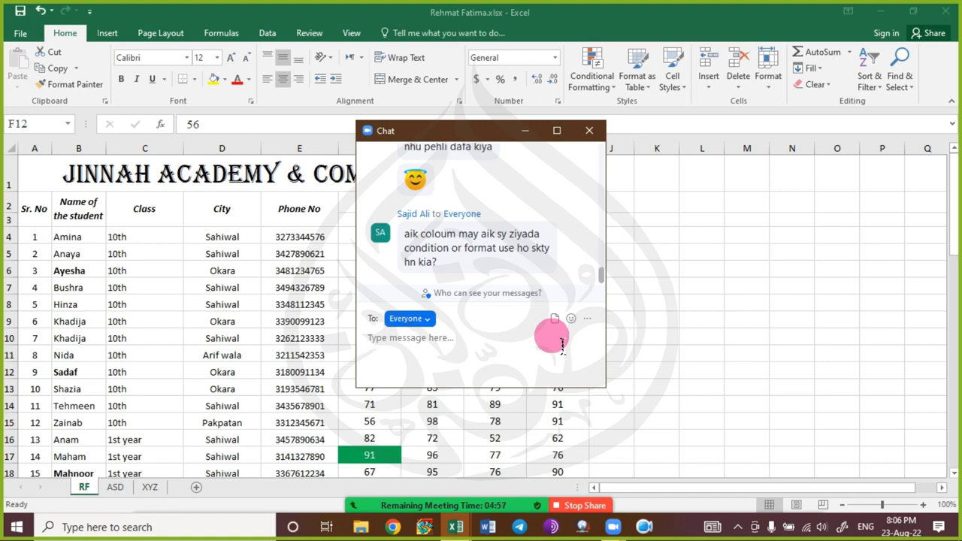
left_click(523, 132)
Select all the Comp marks again, from F4 to F55.
left_click(373, 237)
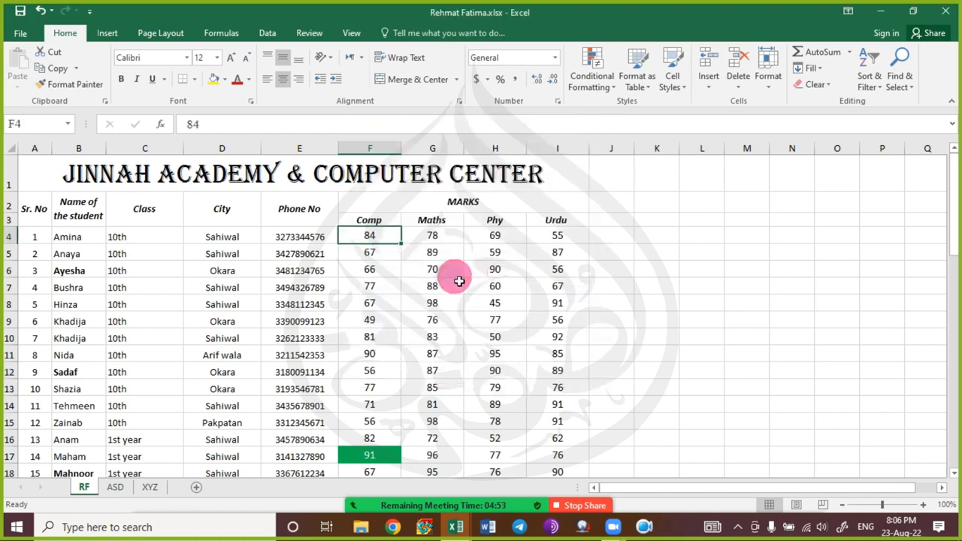
key("ctrl+shift+Down")
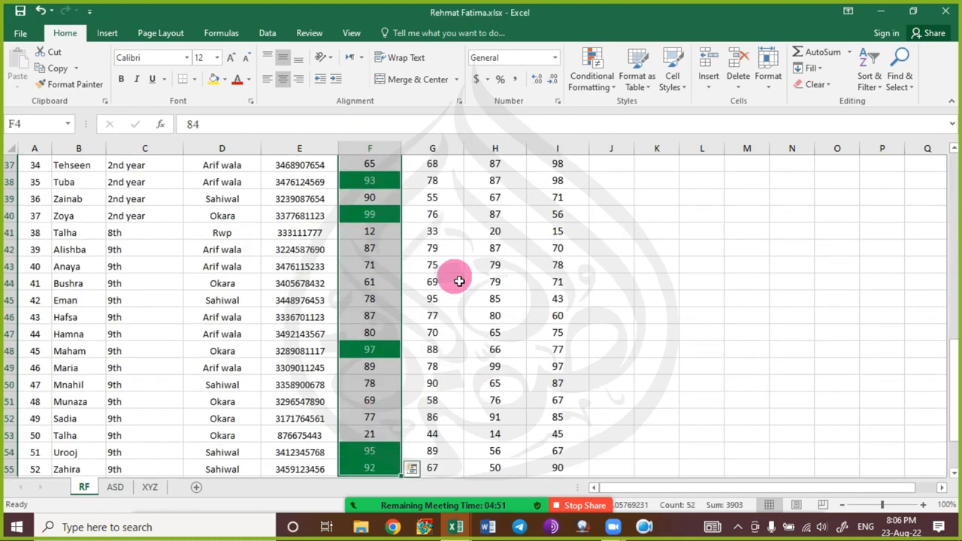
scroll(458, 281, "down", 1)
scroll(459, 281, "up", 7)
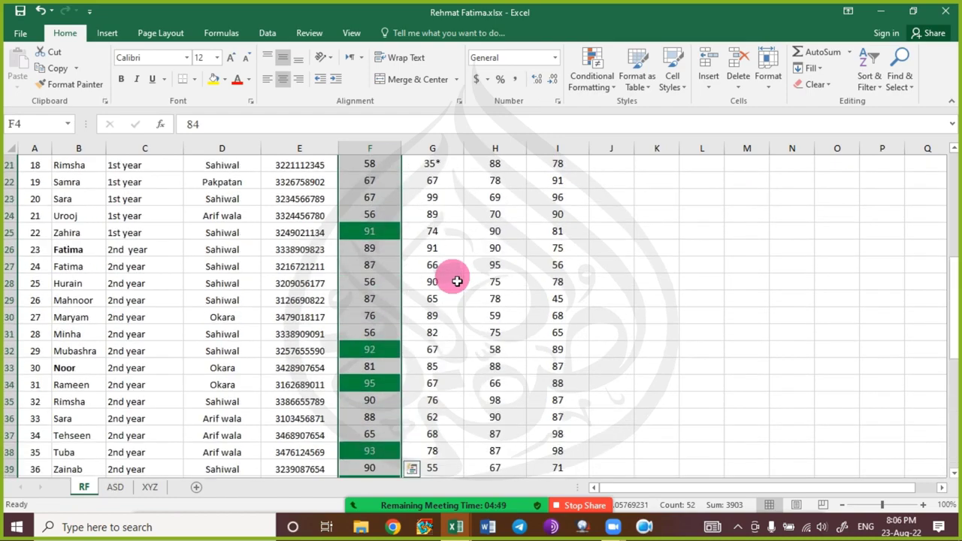
scroll(457, 281, "up", 7)
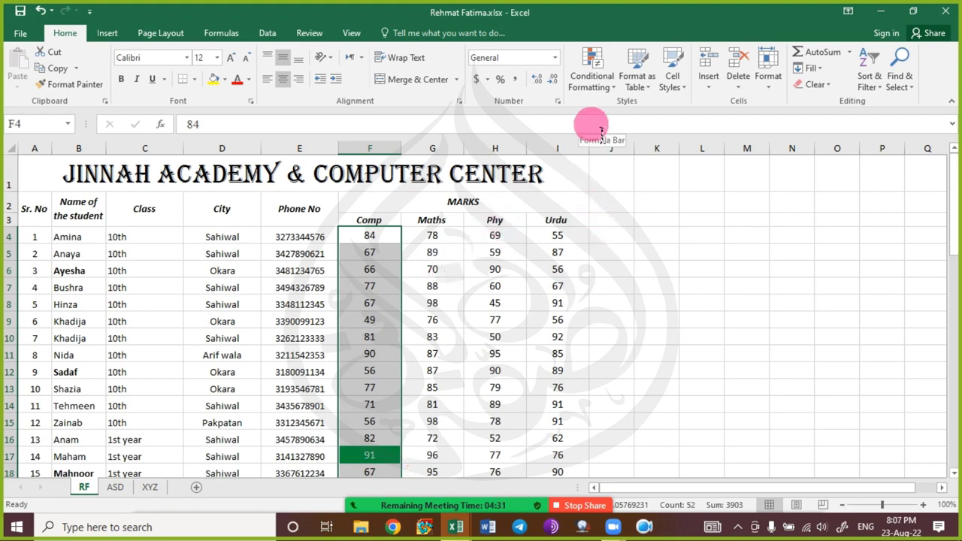
left_click(595, 87)
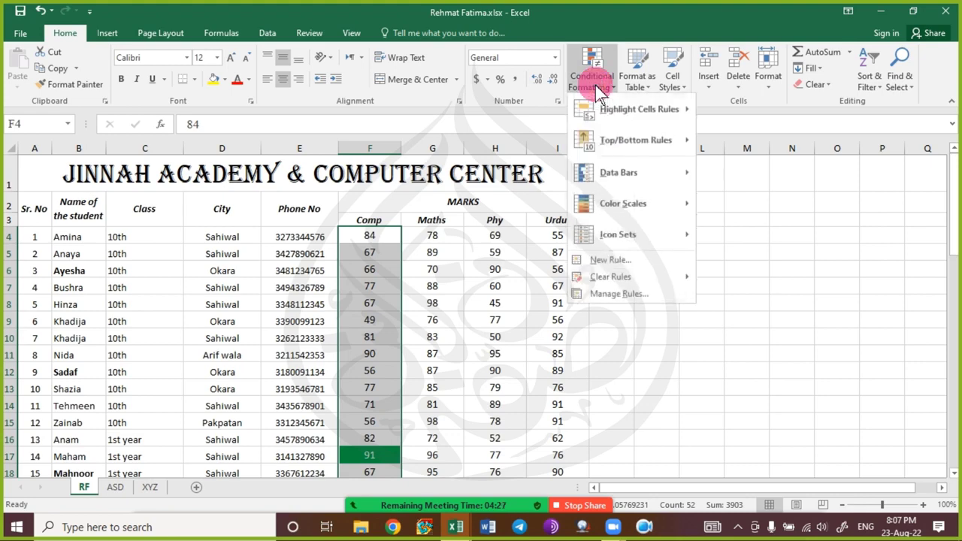
left_click(598, 257)
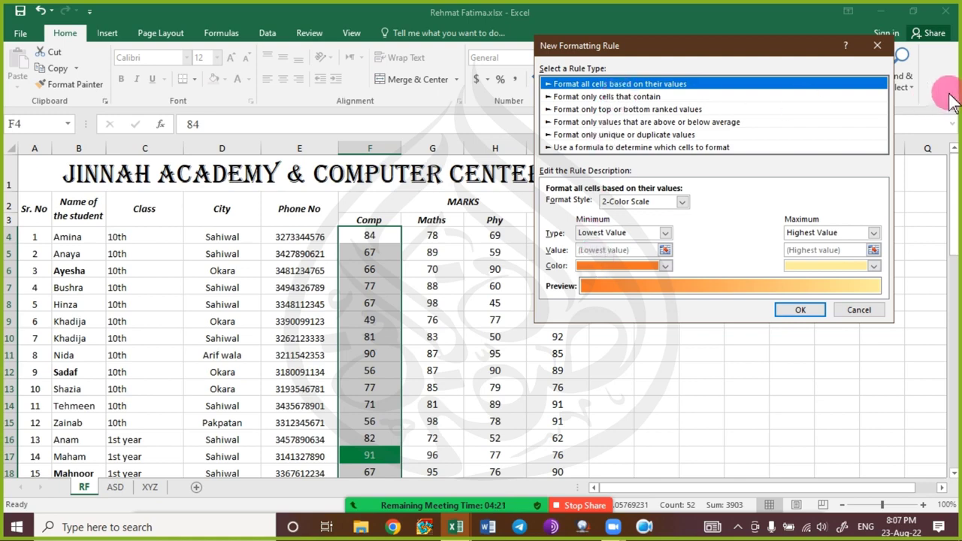
left_click(877, 45)
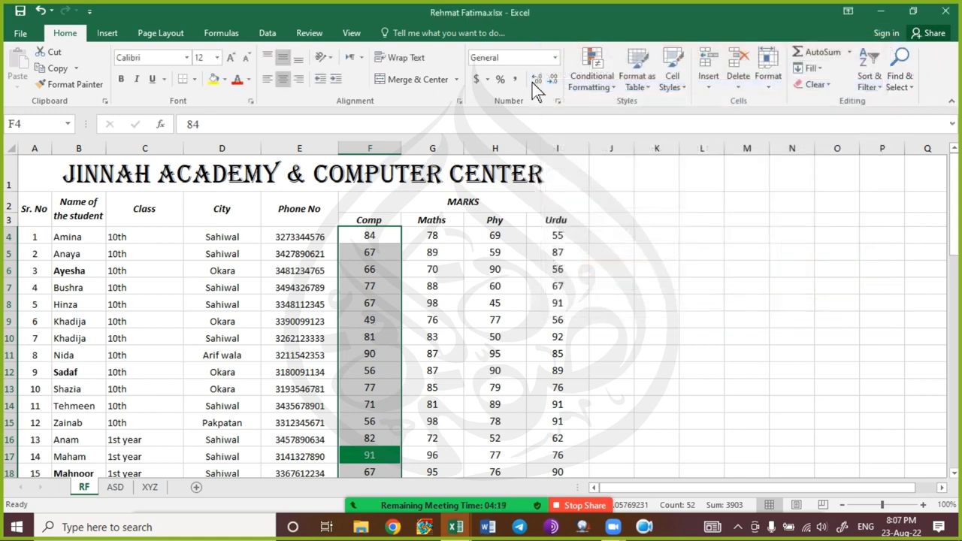
Start a new conditional formatting rule for the Comp marks in F4:F55 that targets only cells with a value less than 33.
left_click(587, 89)
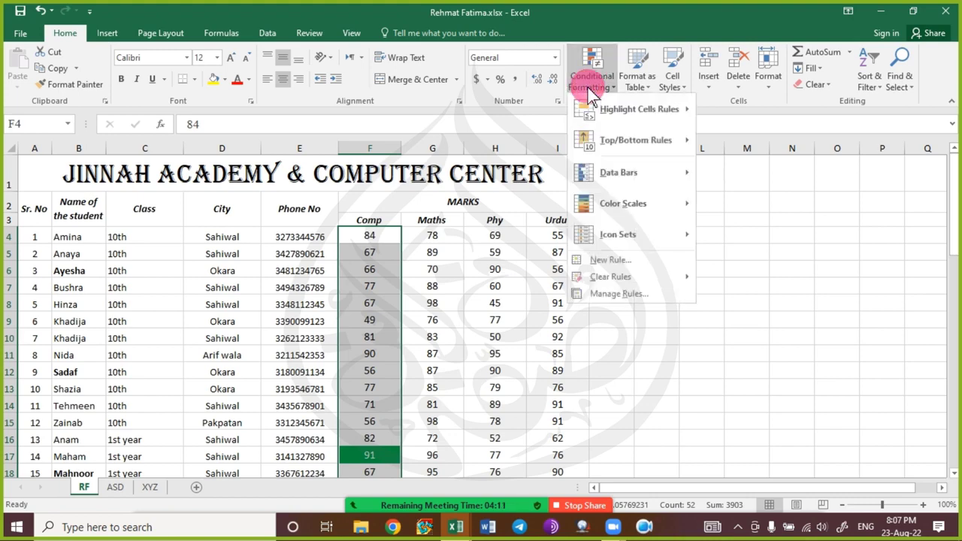
left_click(594, 260)
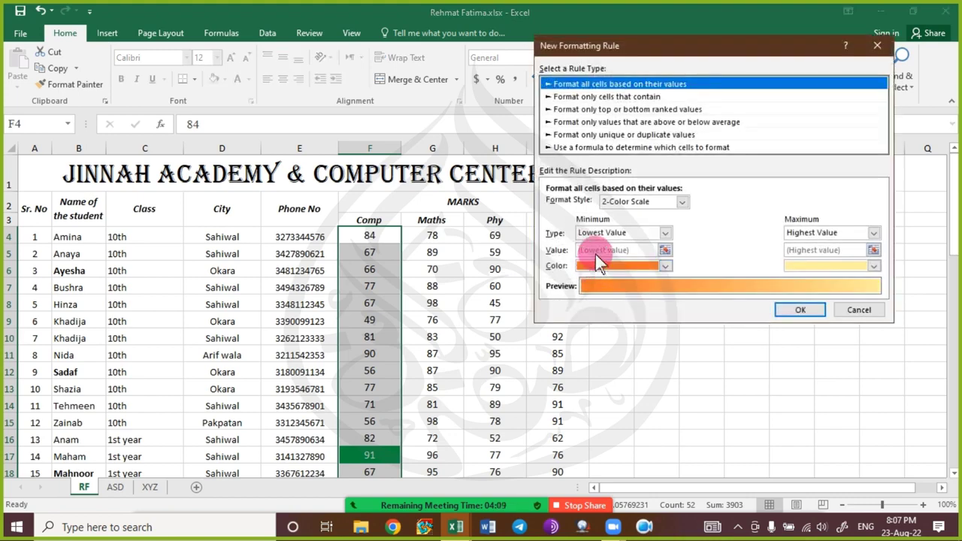
left_click(652, 96)
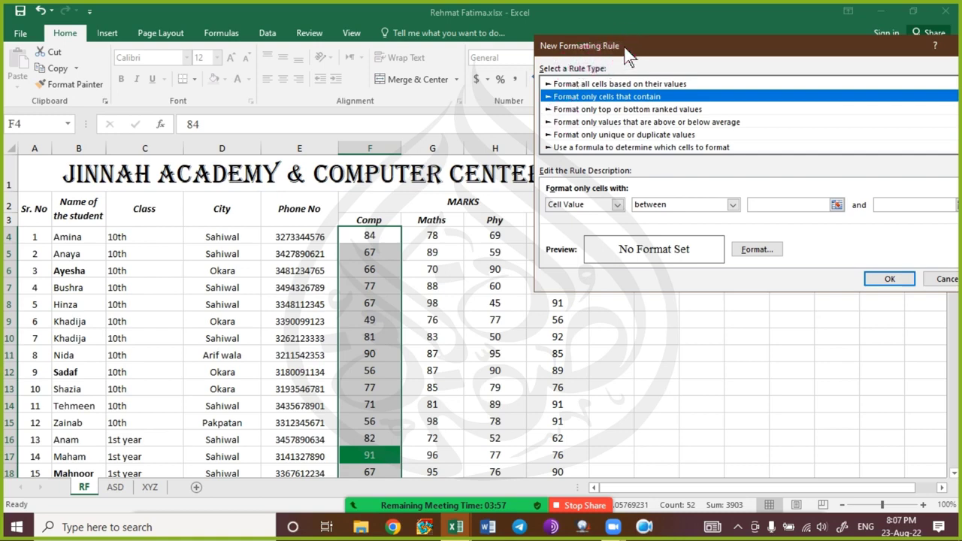
left_click_drag(626, 47, 452, 61)
left_click(497, 218)
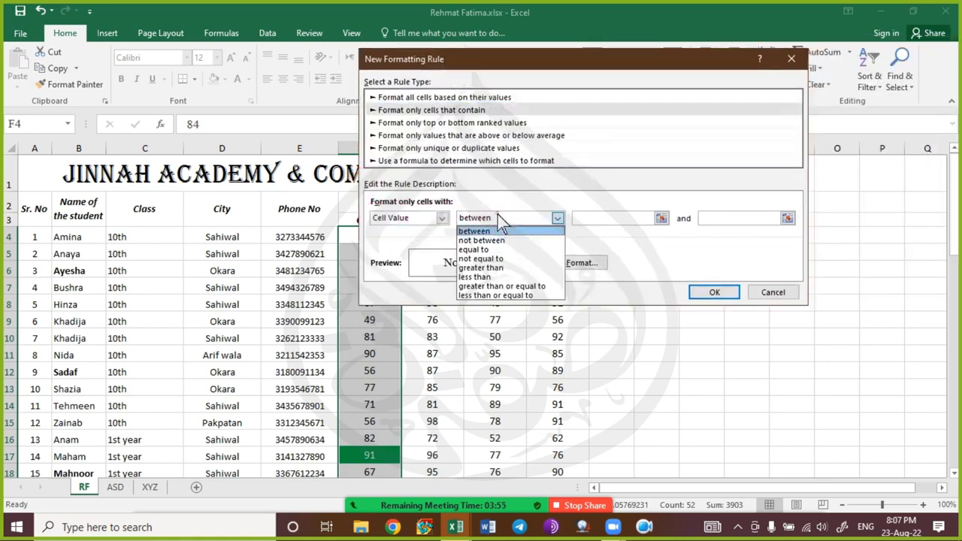
left_click(494, 278)
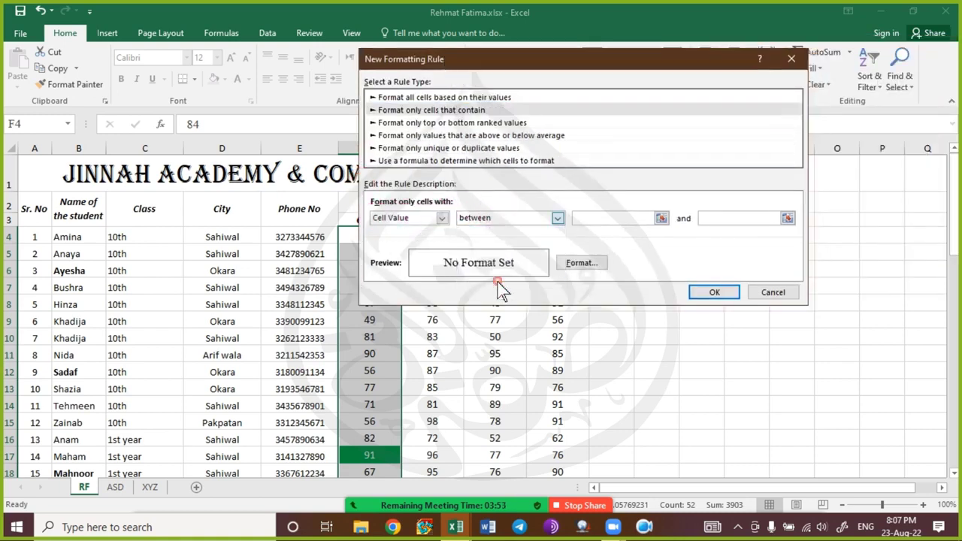
left_click(629, 218)
left_click(631, 222)
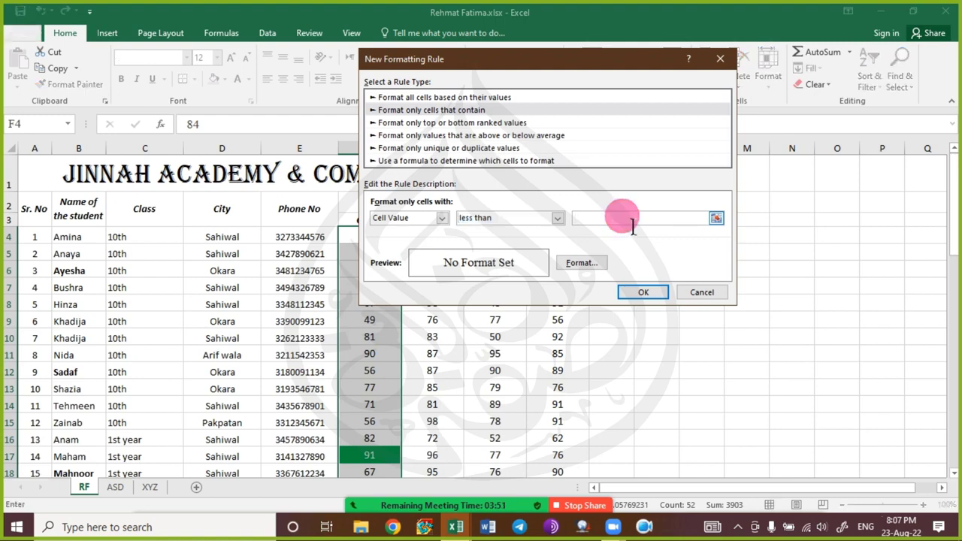
type("33")
left_click(576, 263)
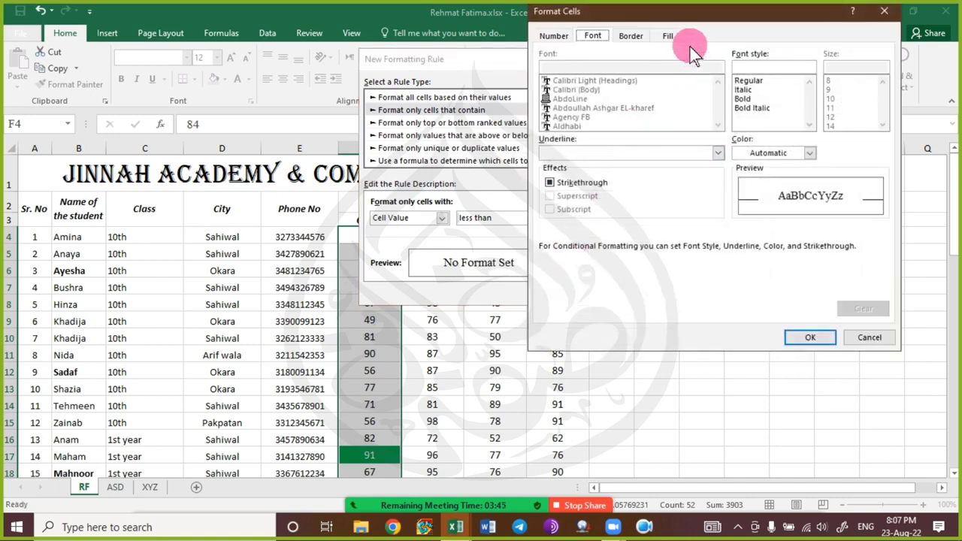
left_click_drag(706, 22, 627, 79)
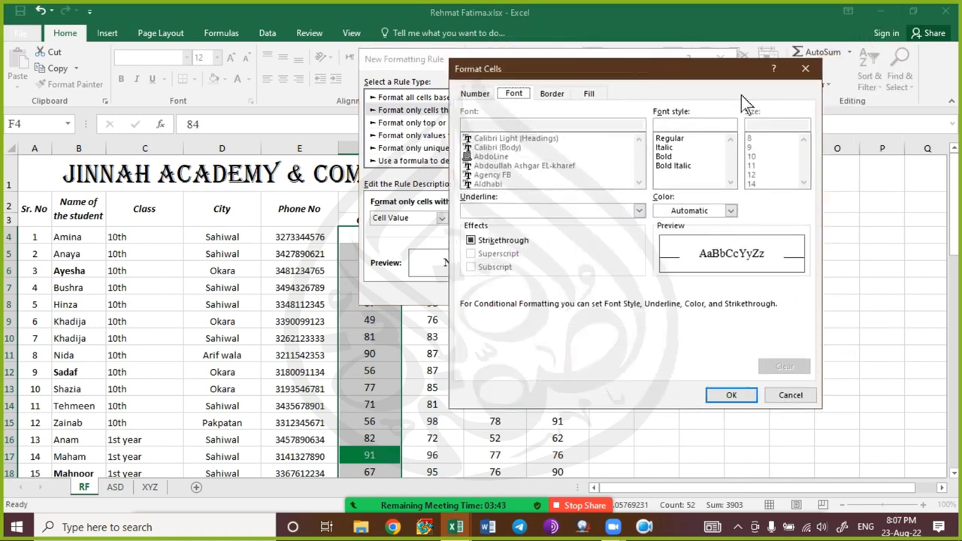
left_click(806, 71)
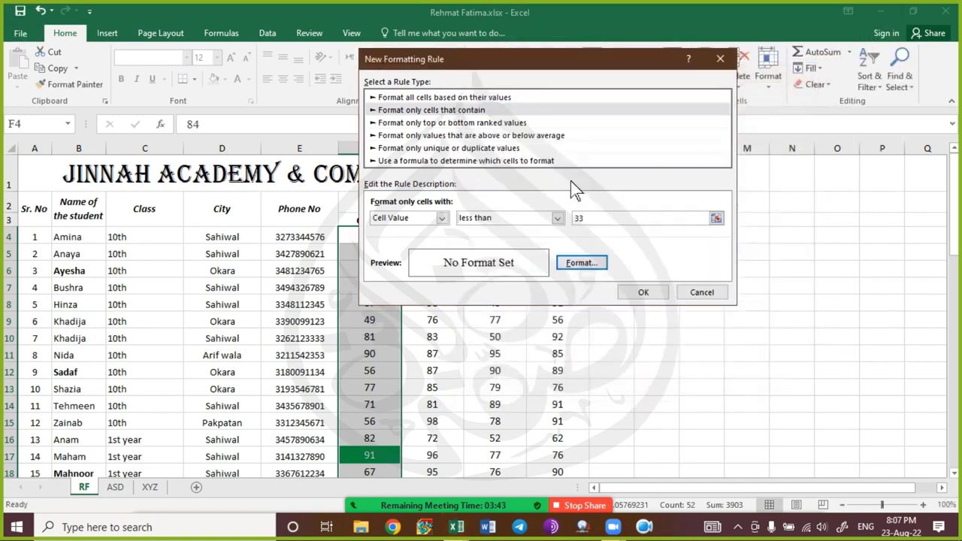
Give the less-than-33 rule a red background fill and white font colour, and apply it to the Comp marks.
left_click(590, 263)
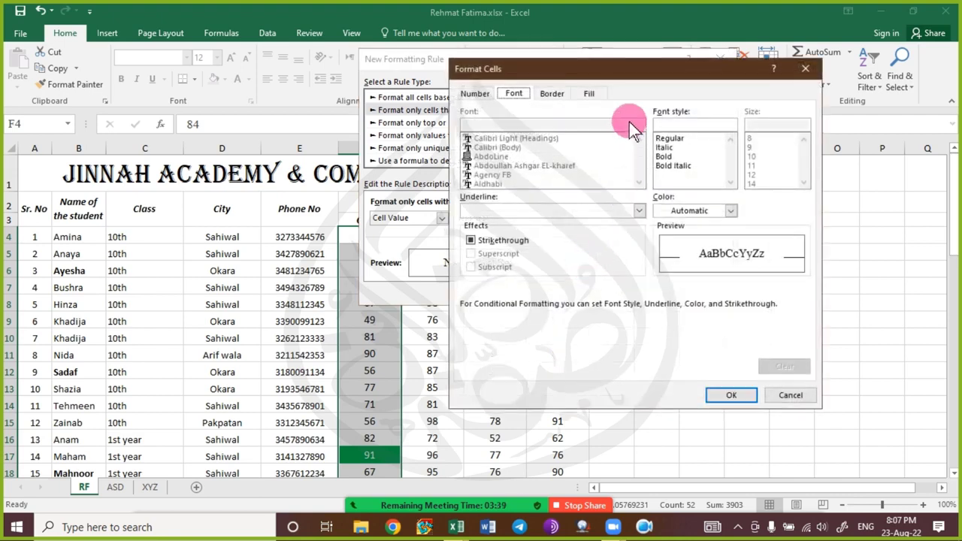
left_click(596, 98)
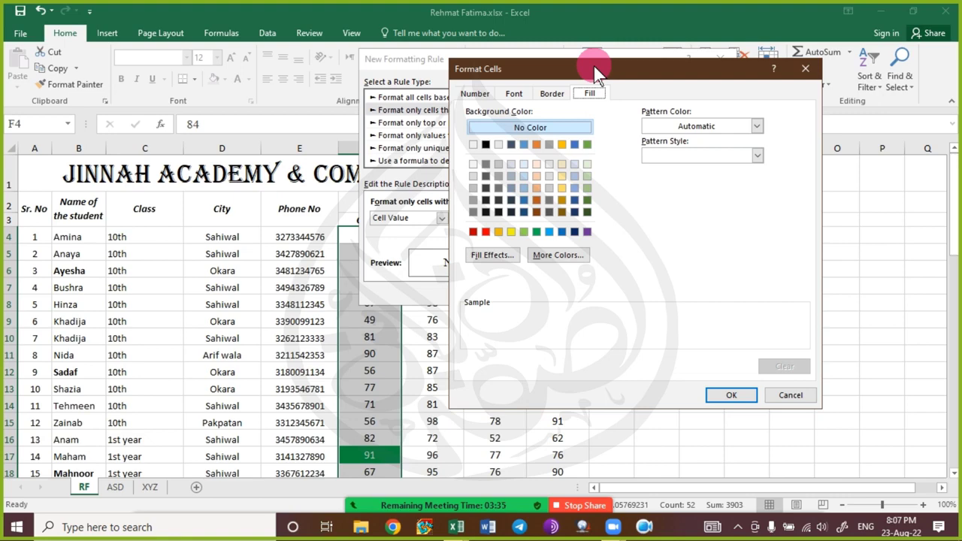
left_click(485, 232)
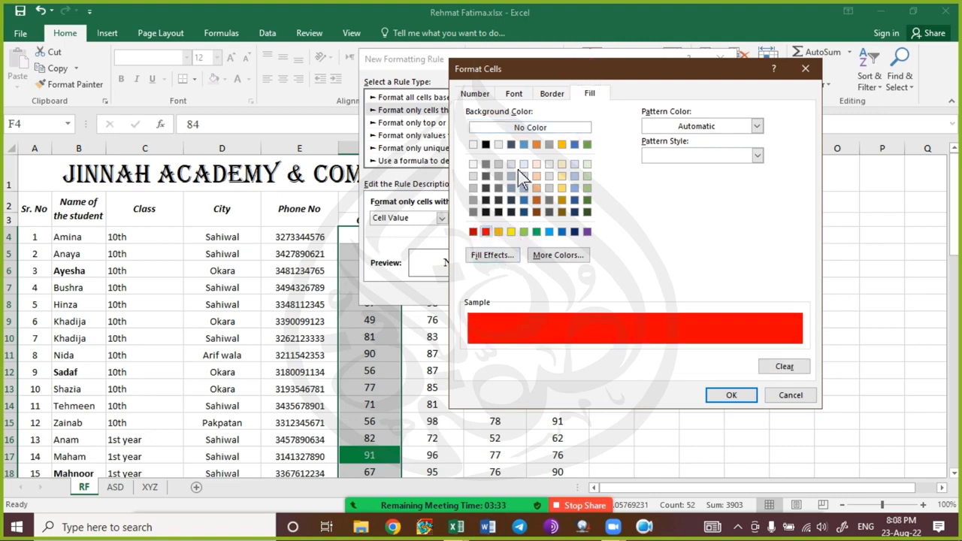
left_click(514, 93)
left_click(680, 210)
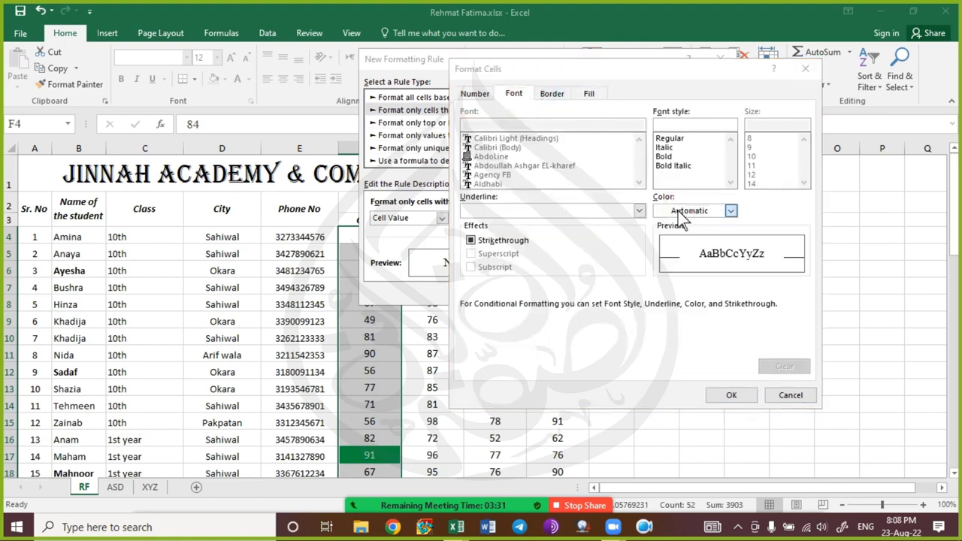
left_click(660, 258)
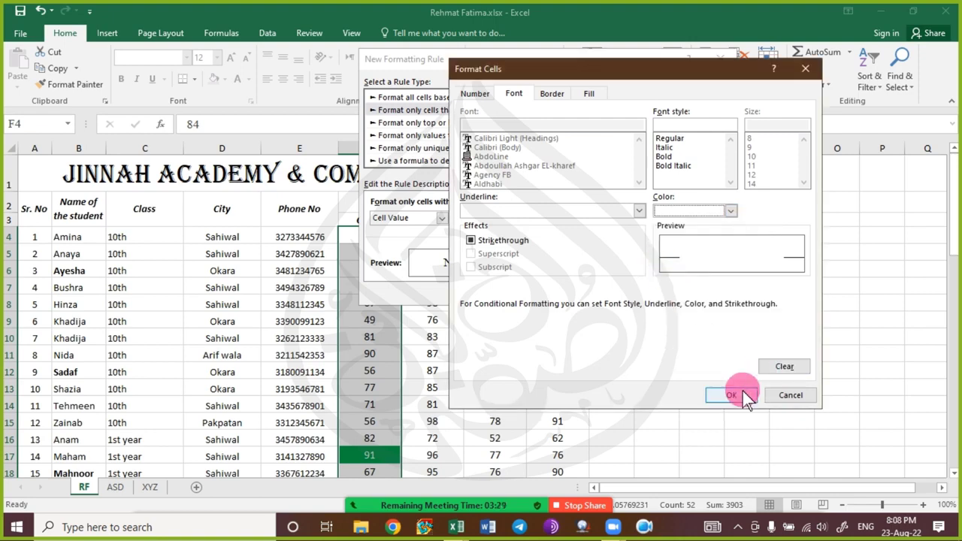
left_click(732, 394)
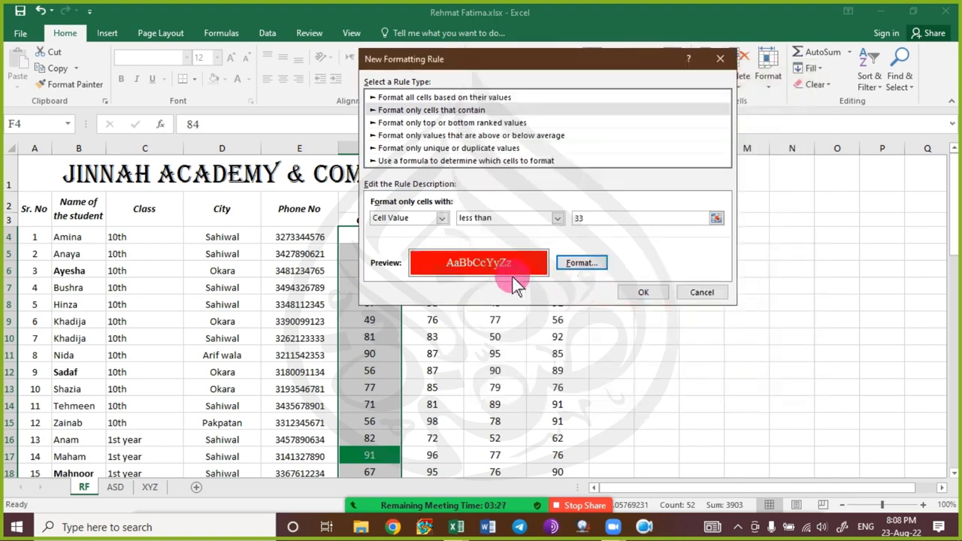
left_click(640, 293)
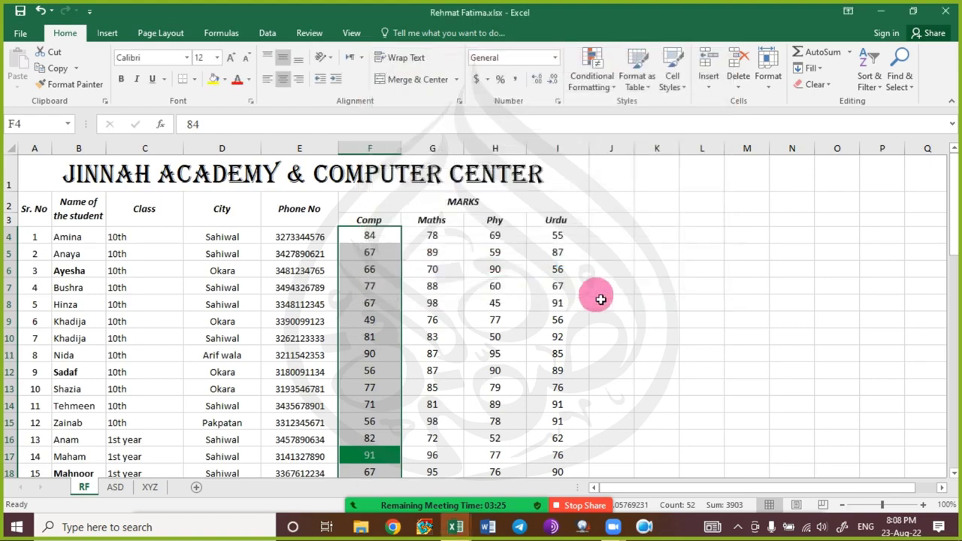
Examine the whole Comp column down to row 55 to see which marks the two formatting rules highlight.
left_click(395, 353)
scroll(396, 353, "down", 3)
scroll(395, 352, "down", 10)
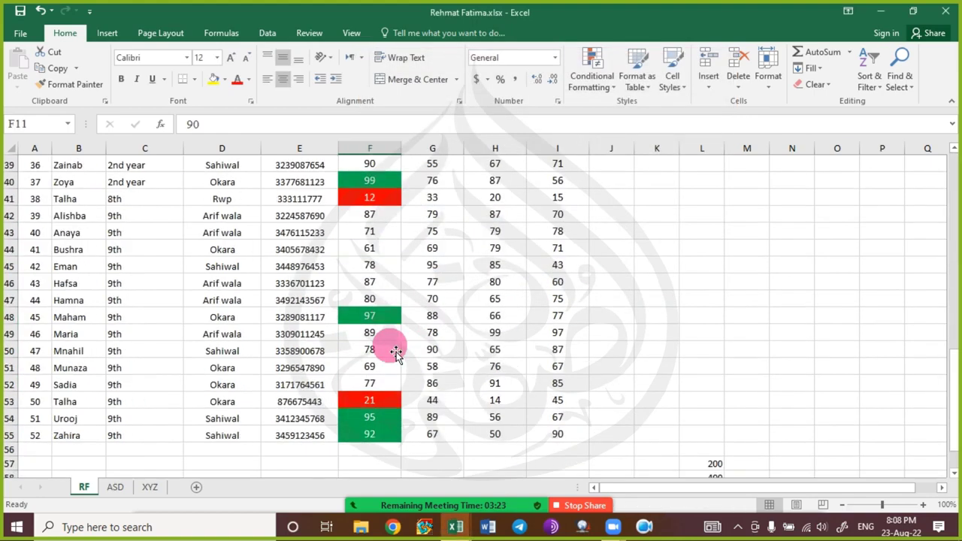
scroll(395, 353, "up", 3)
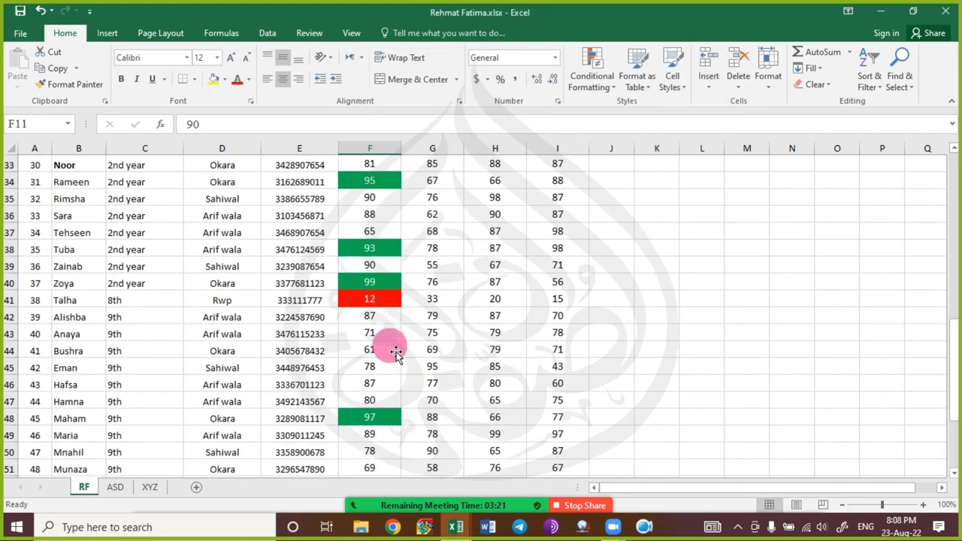
scroll(394, 345, "up", 11)
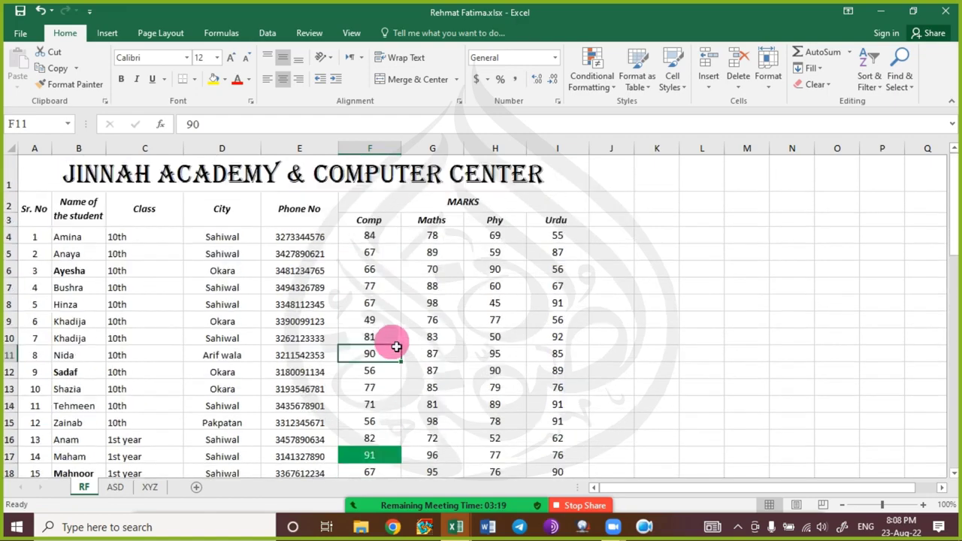
left_click(387, 237)
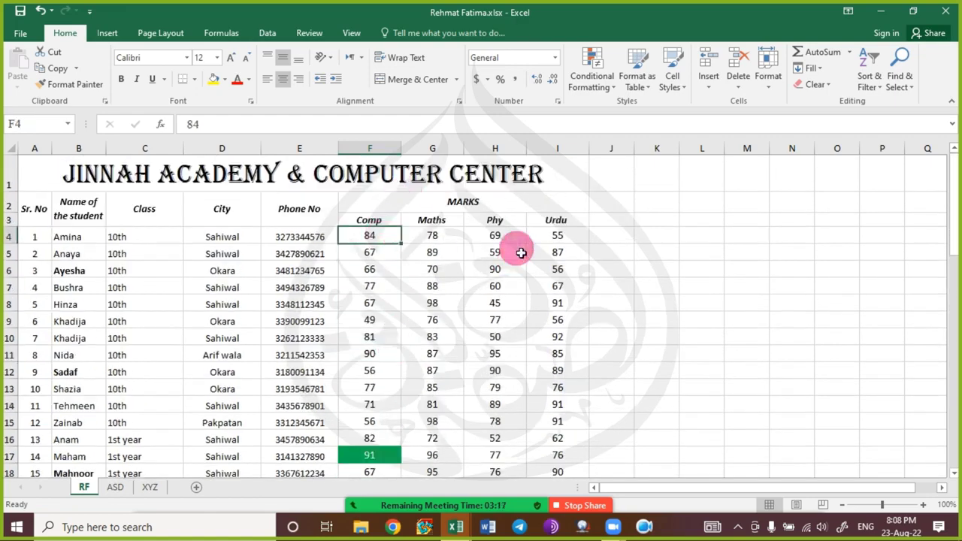
key("ctrl+shift+Down")
scroll(464, 236, "up", 3)
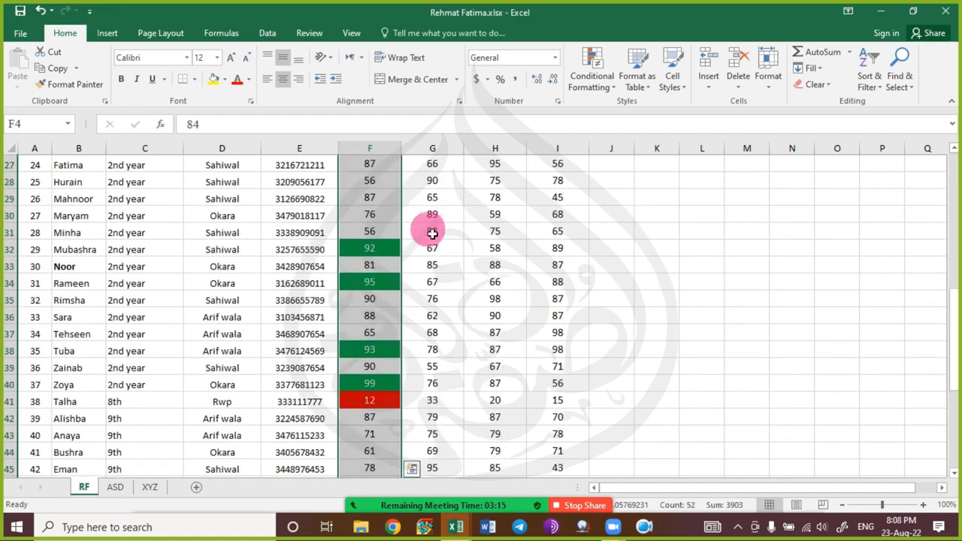
scroll(419, 241, "up", 9)
left_click(378, 273)
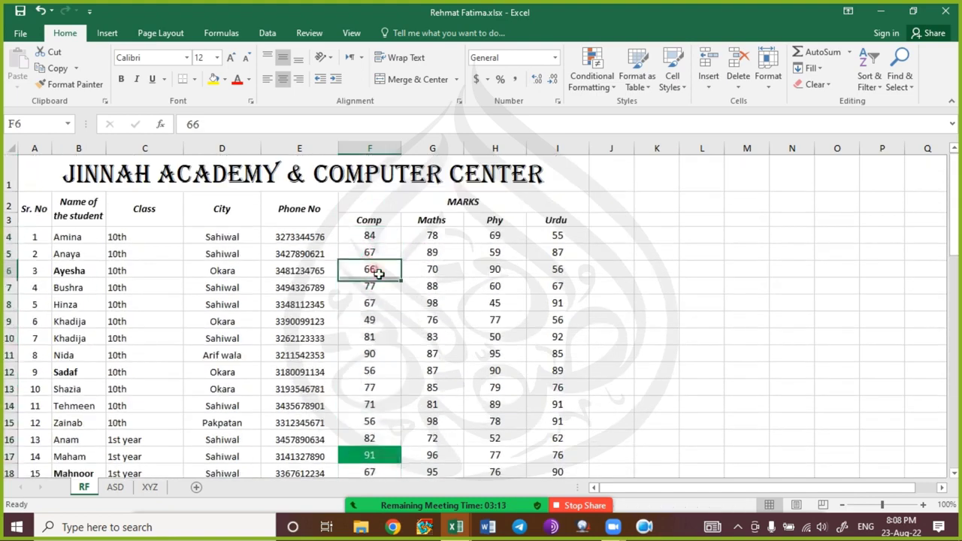
Test both highlighting rules on the Comp mark in F5 by entering 12 and then replacing it with 99.
left_click(391, 254)
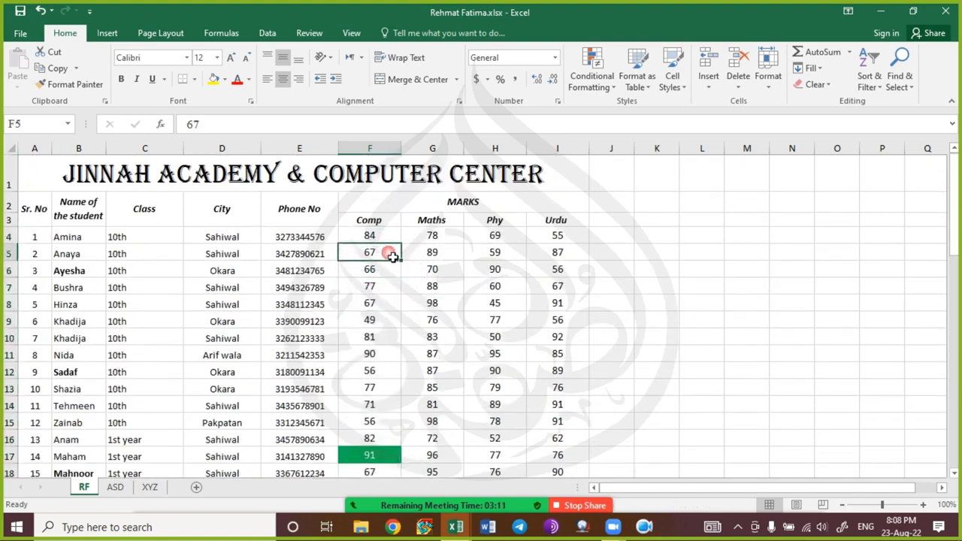
type("12")
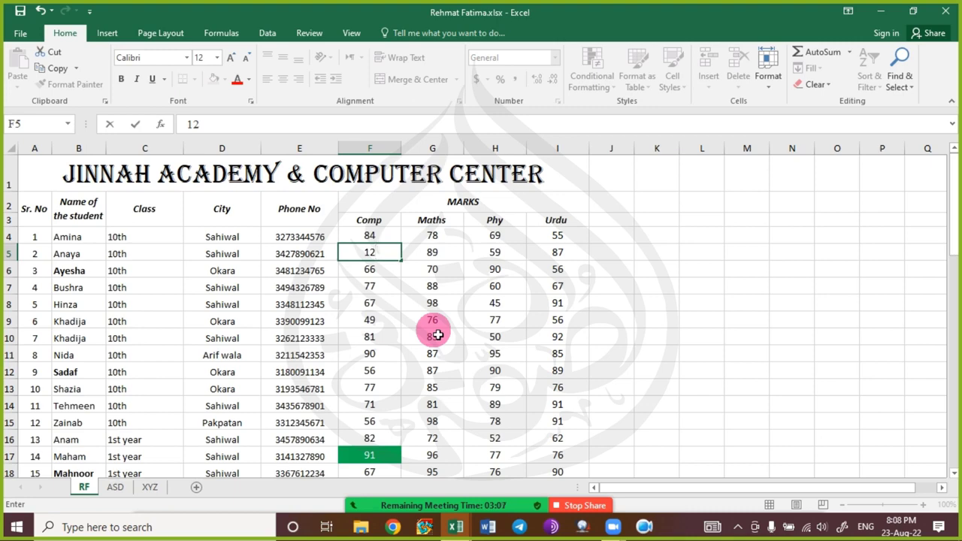
key("Return")
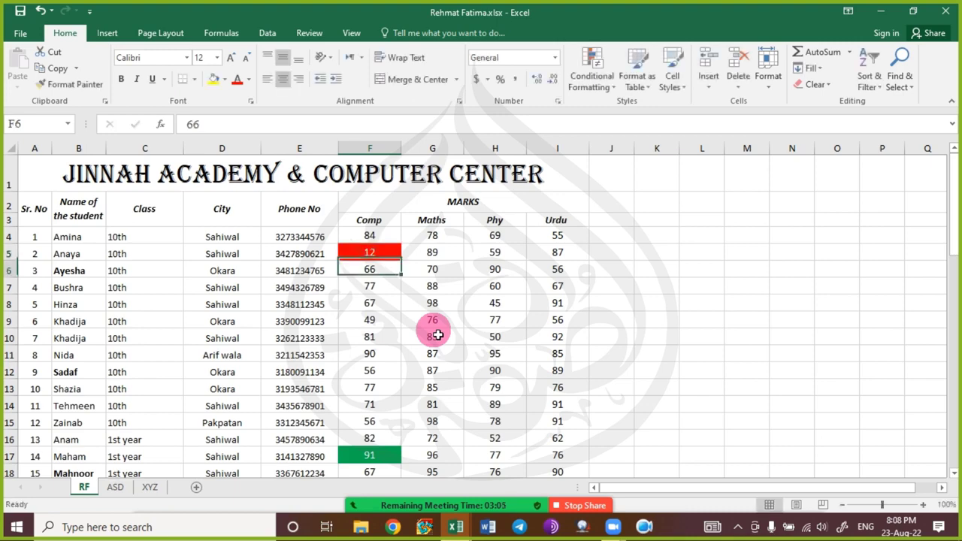
key("Up")
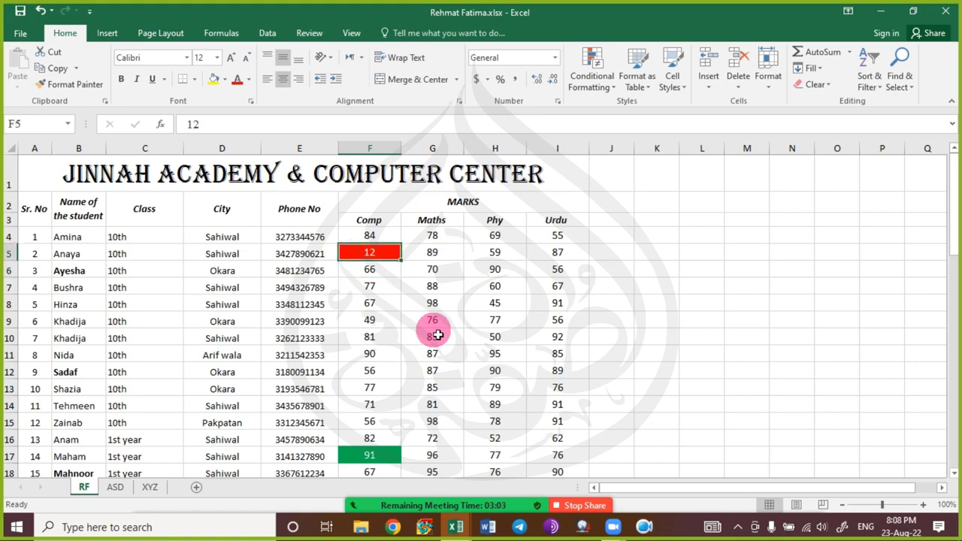
type("99")
key("Return")
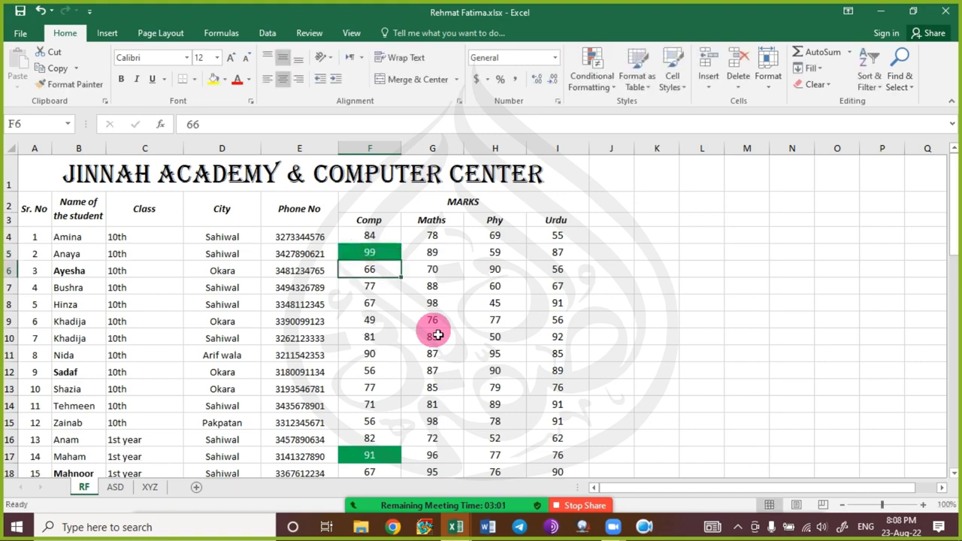
Set the Comp mark in F5 to 21.
key("Up")
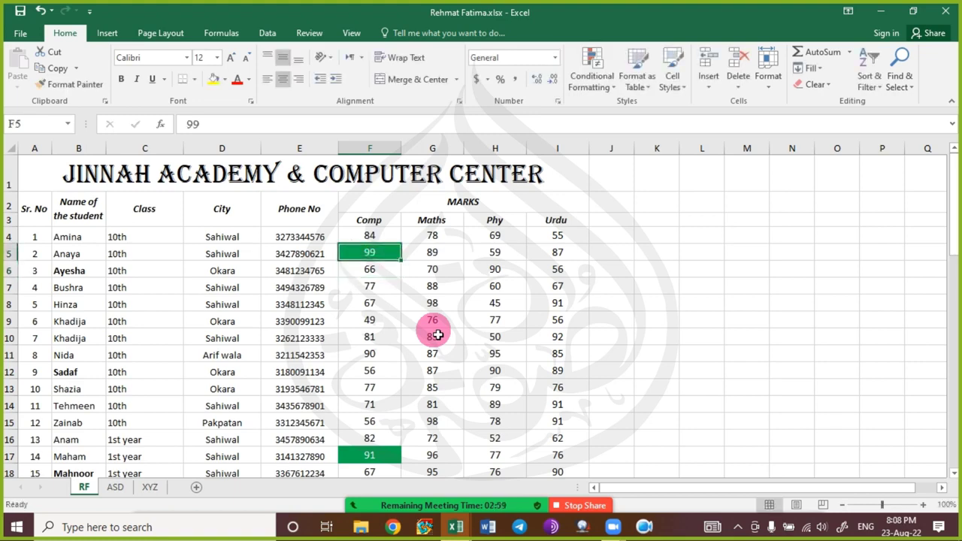
type("21")
key("Return")
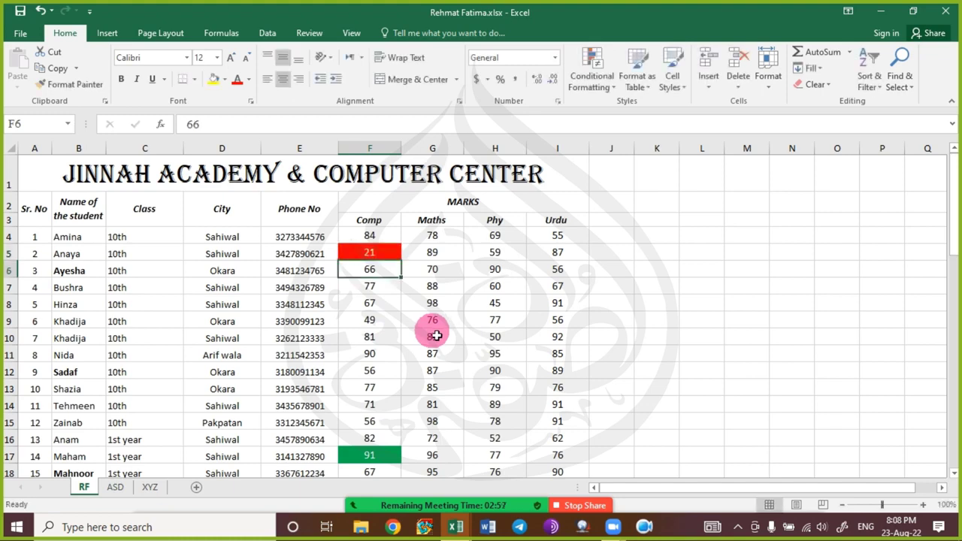
scroll(399, 369, "down", 2)
scroll(399, 365, "up", 2)
Select the four subject headings from Comp to Urdu in F3:I3.
left_click(385, 322)
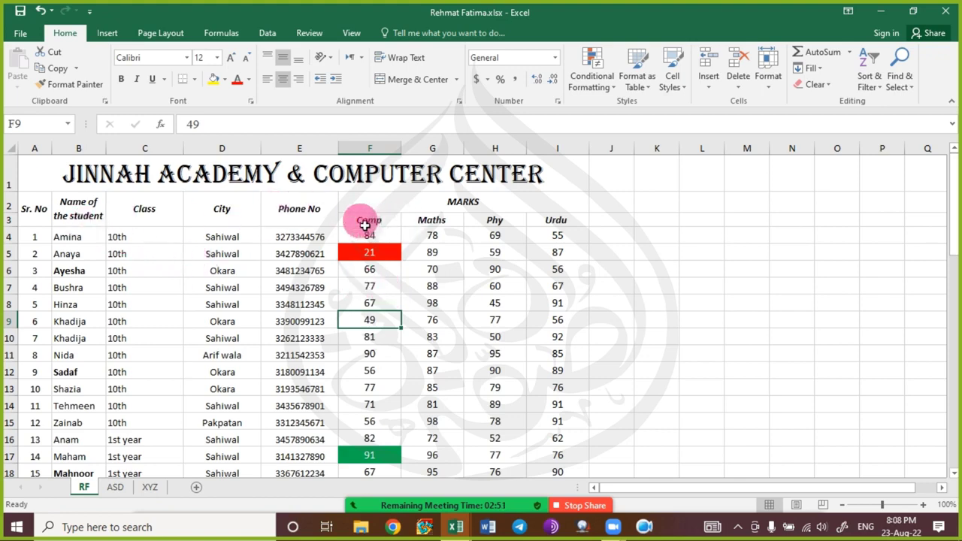
left_click_drag(32, 212, 539, 224)
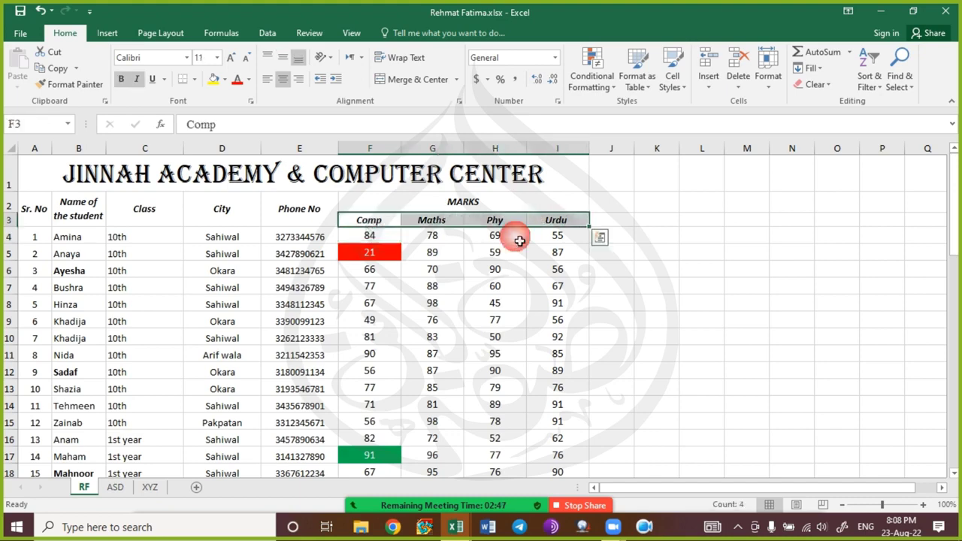
Switch to the Zoom meeting chat to read the latest participant messages, and return to the worksheet.
left_click(492, 255)
left_click(432, 490)
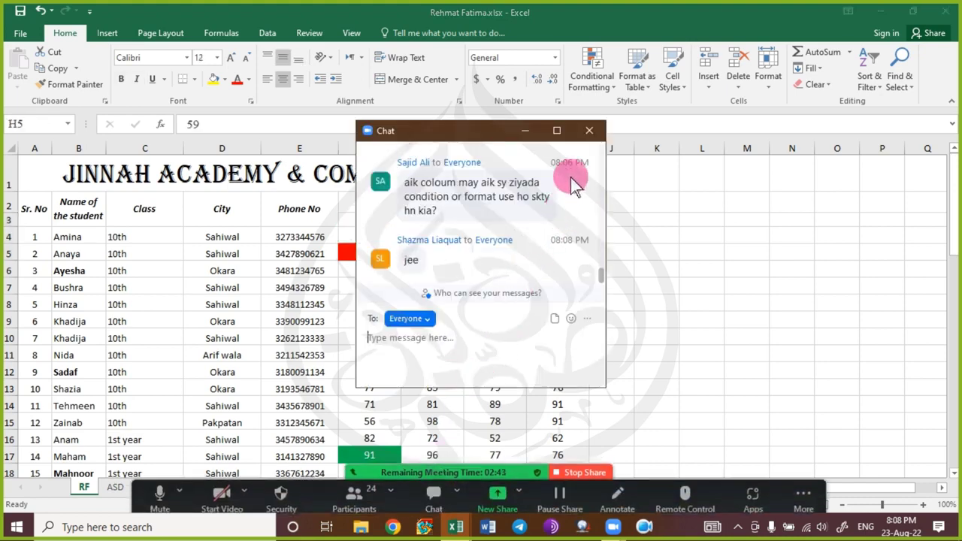
left_click(588, 130)
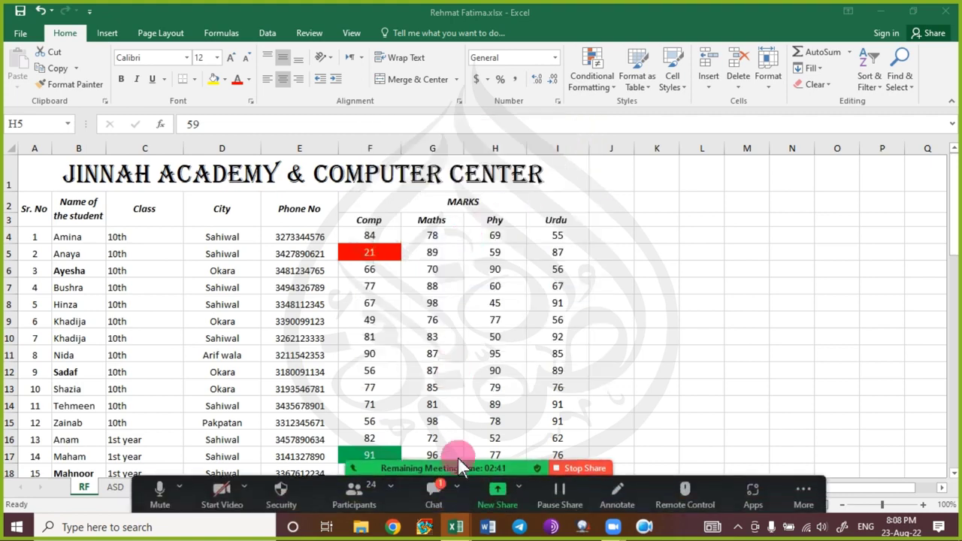
left_click(432, 492)
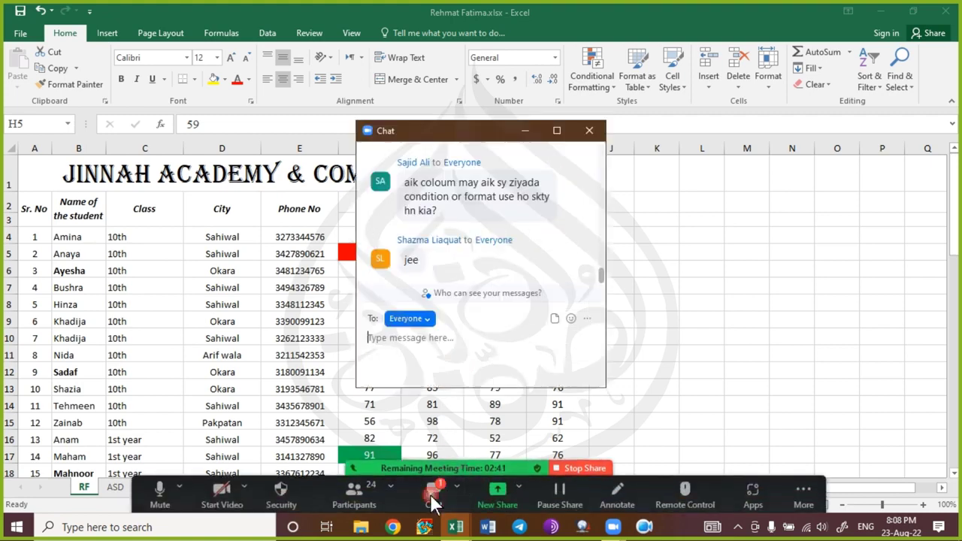
left_click(589, 131)
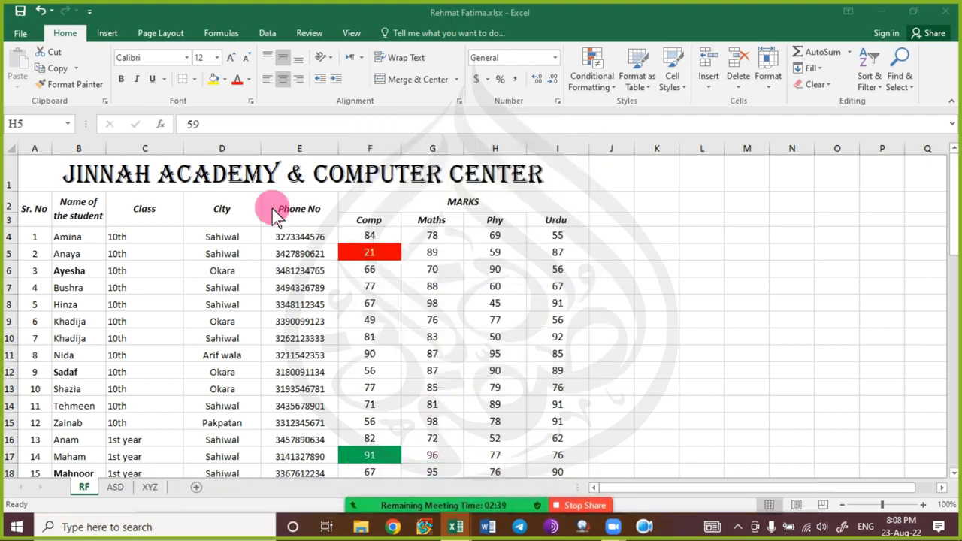
Try deleting the whole of row 2, including the MARKS heading, and undo the deletion.
left_click(10, 205)
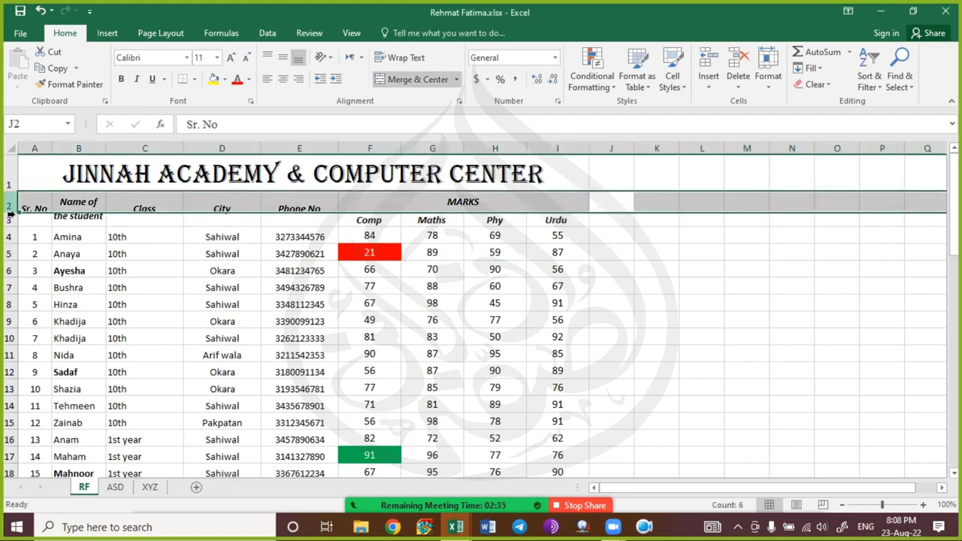
key("ctrl+minus")
left_click(120, 278)
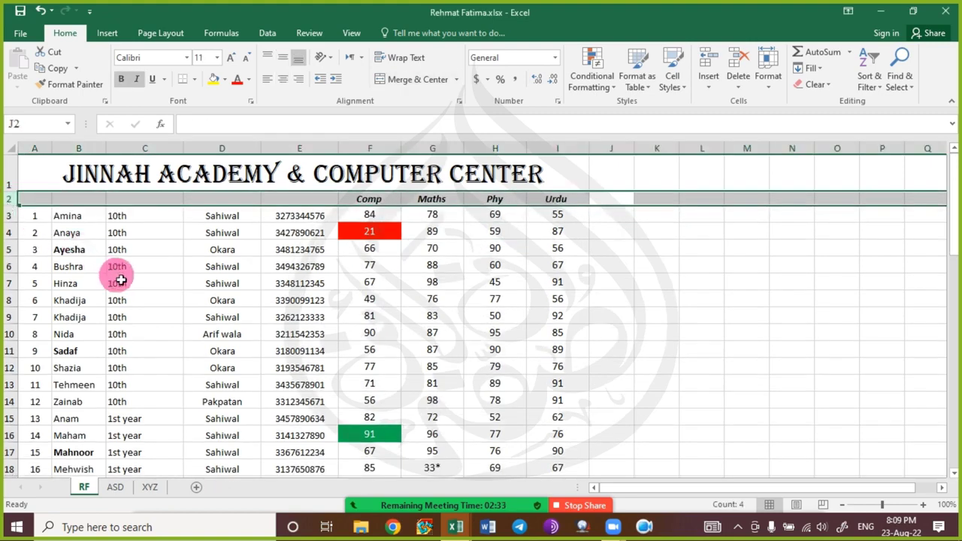
key("ctrl+z")
left_click(199, 286)
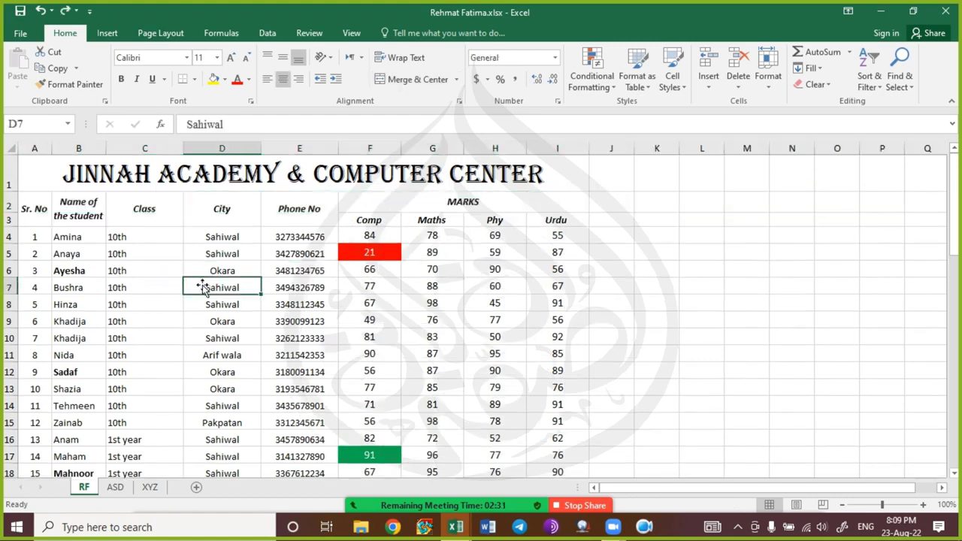
Try clearing the merged MARKS heading and deleting its cells above the subject headings, and undo both changes.
left_click(305, 289)
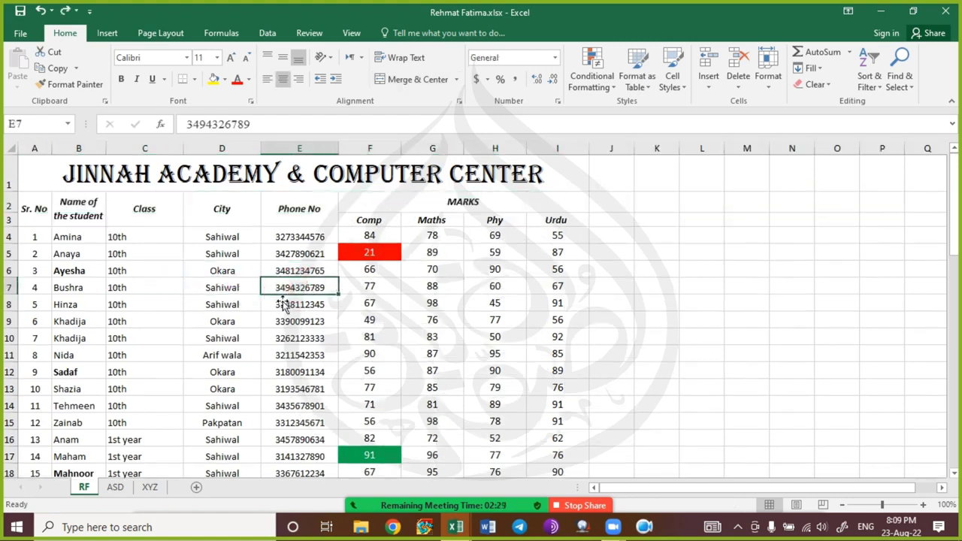
left_click(442, 209)
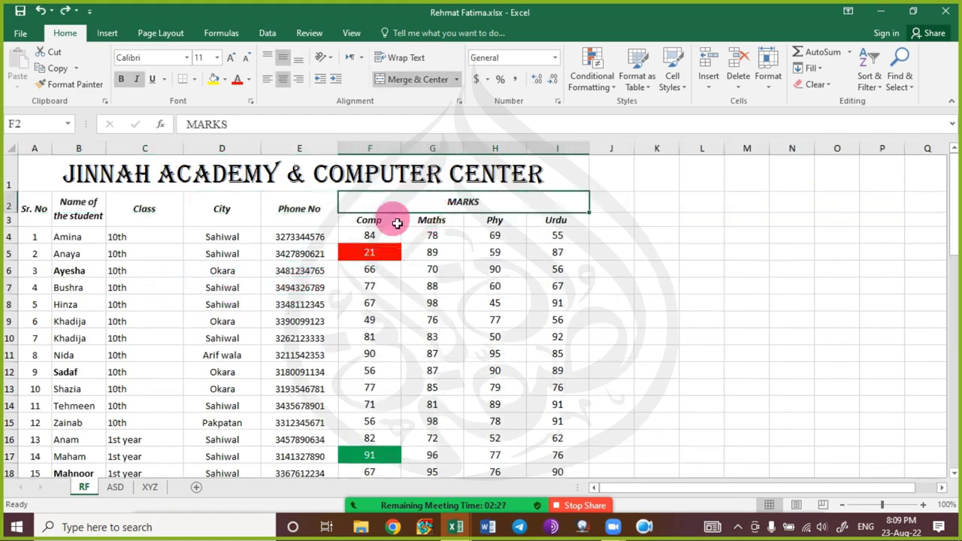
key("Delete")
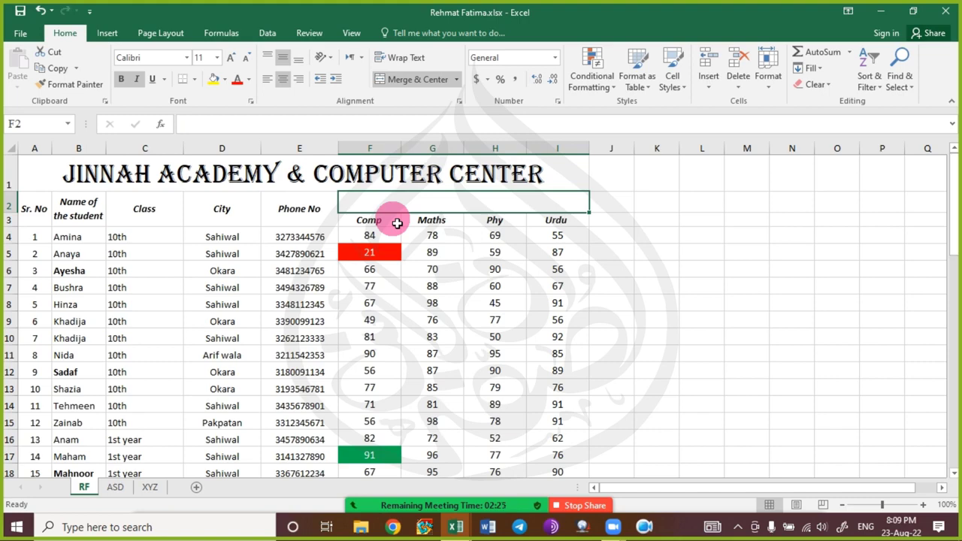
key("ctrl+minus")
key("Return")
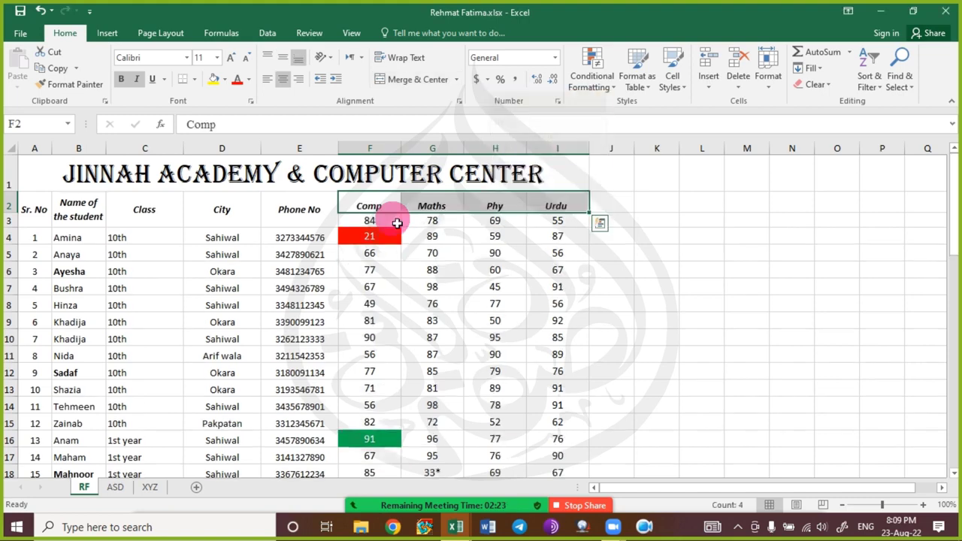
key("ctrl+z")
left_click(326, 288)
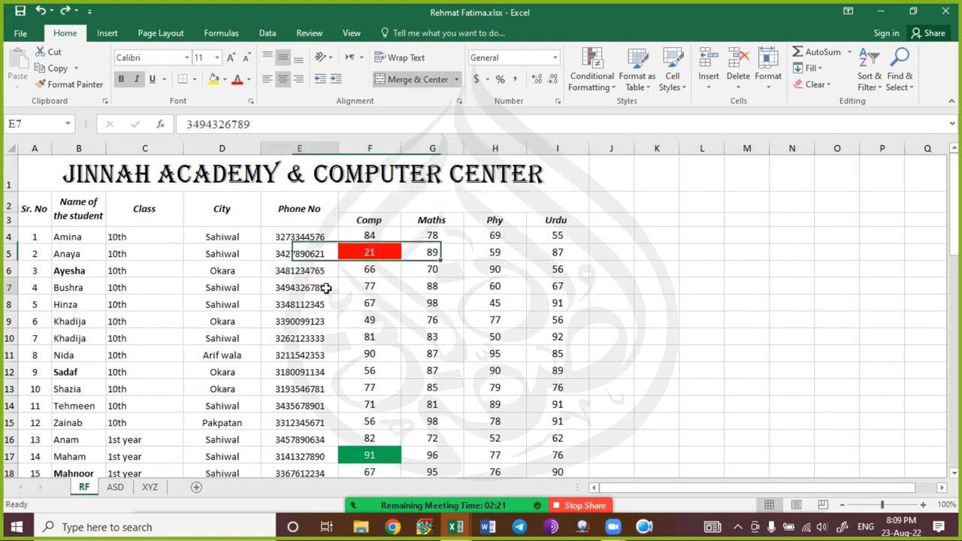
key("ctrl+z")
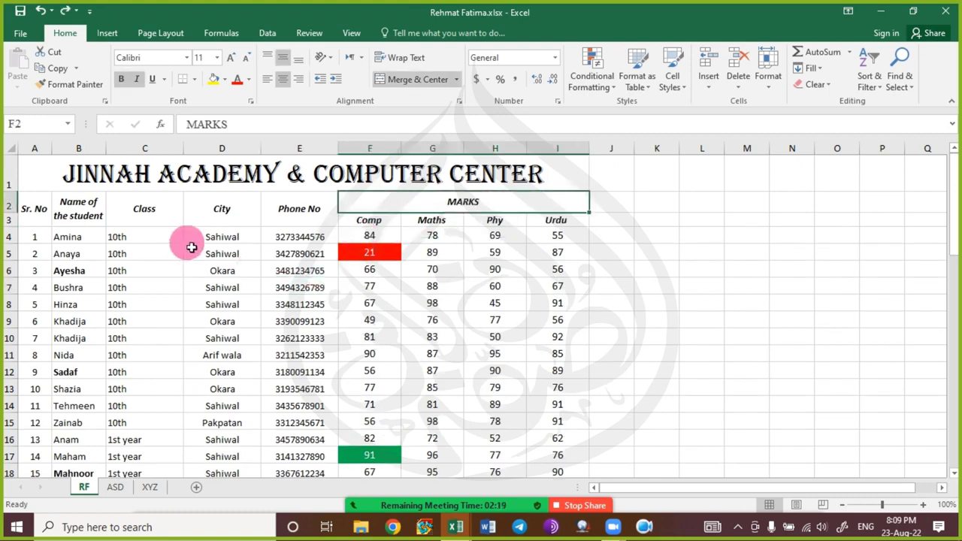
left_click(222, 270)
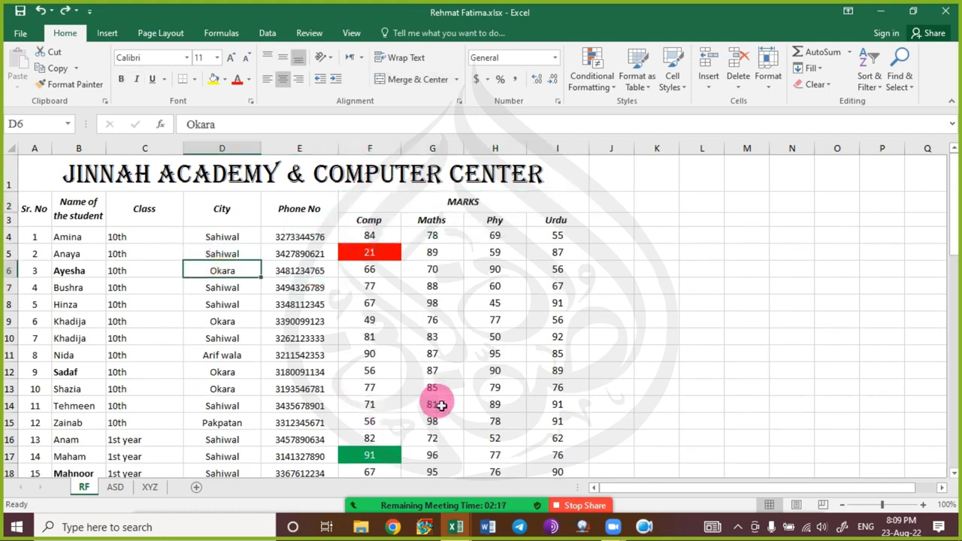
Check the Zoom meeting chat twice for new participant messages and return to the student records.
left_click(421, 502)
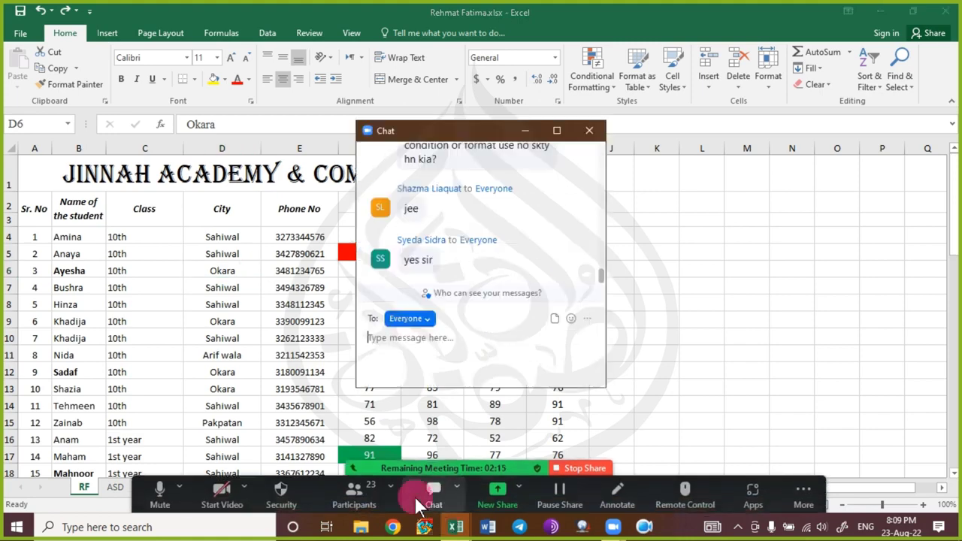
left_click(589, 130)
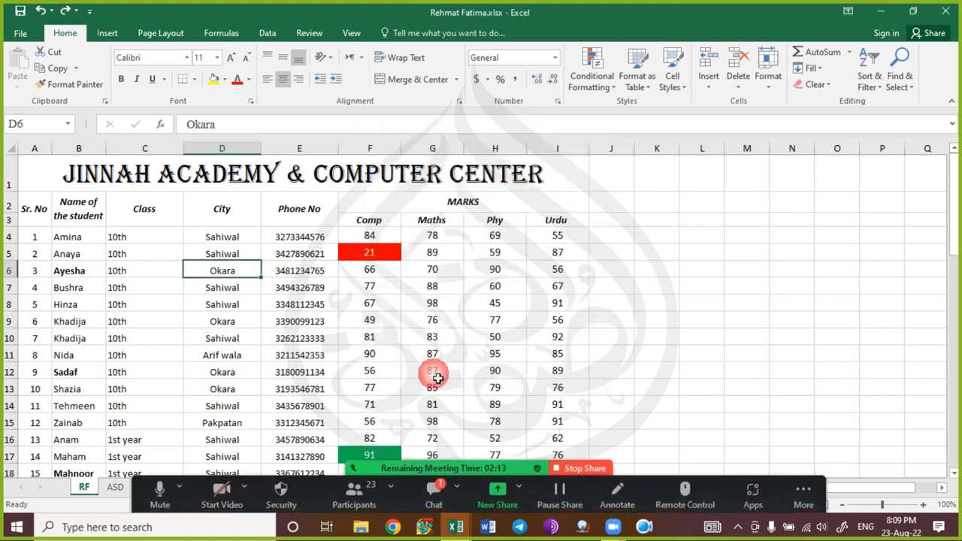
left_click(429, 498)
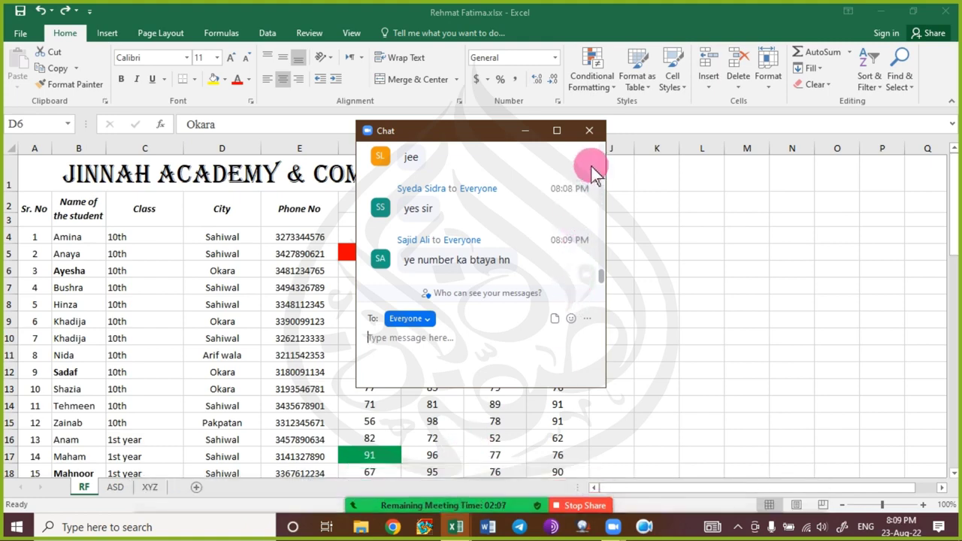
left_click(589, 131)
left_click(383, 287)
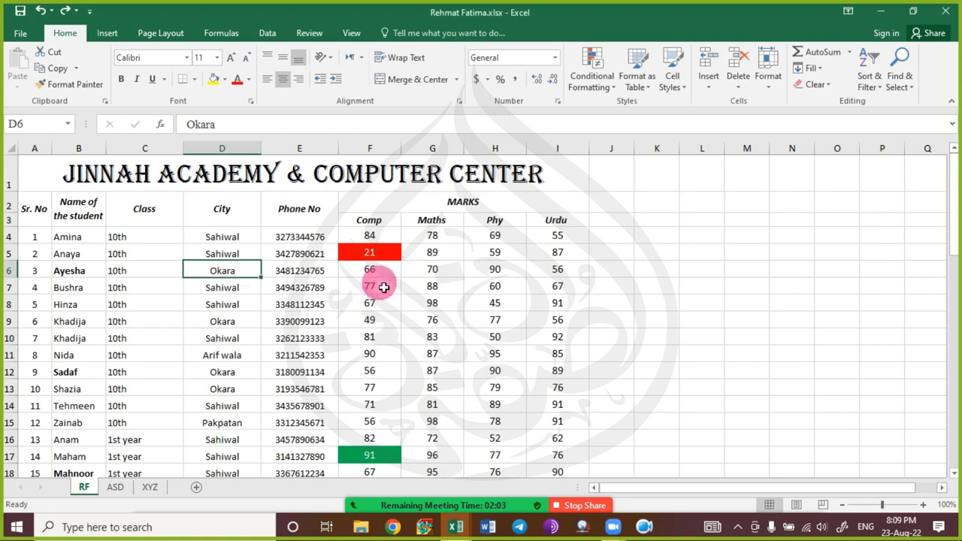
Add filters to the four subject headings from Comp to Urdu in F3:I3.
left_click_drag(378, 221, 592, 227)
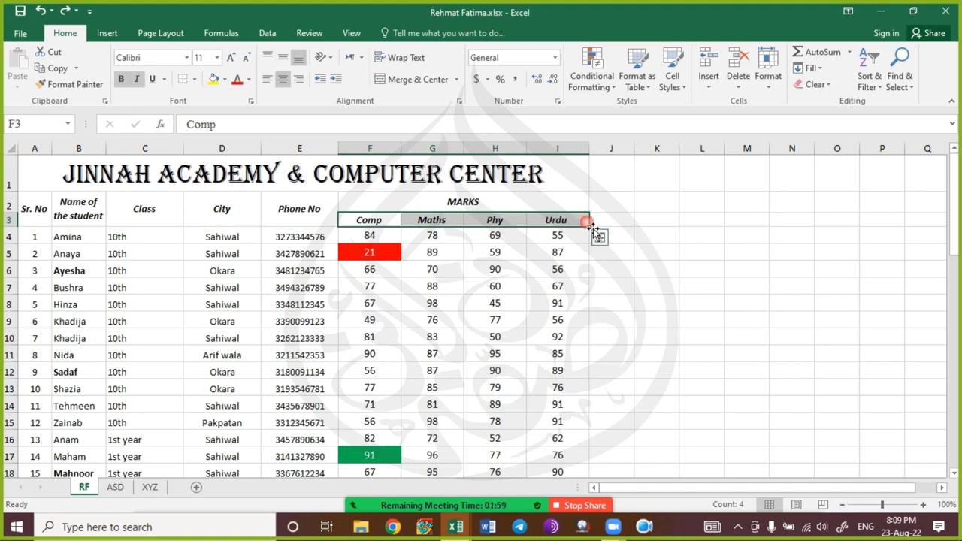
left_click(876, 76)
left_click(886, 156)
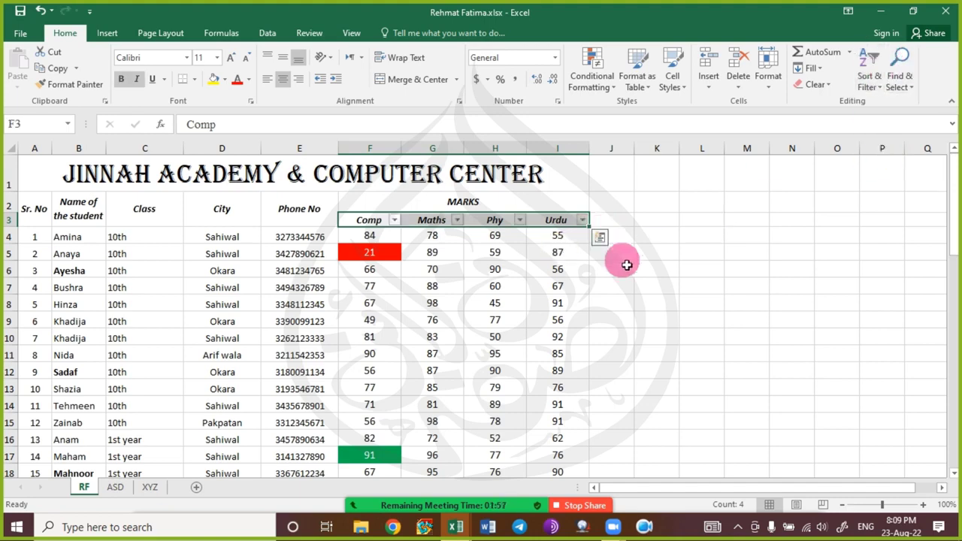
left_click(478, 286)
Read the newest Zoom chat message and look through the student records down to row 55.
left_click(435, 490)
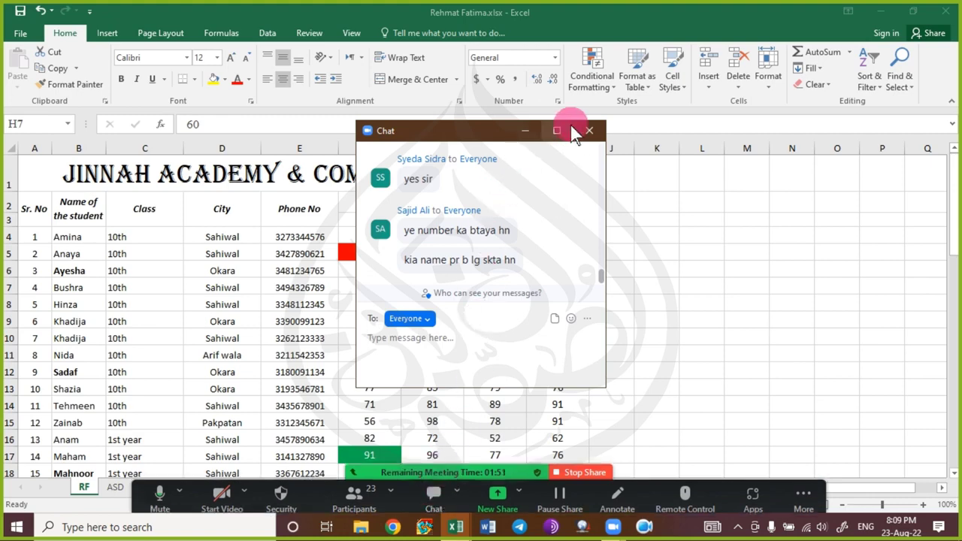
left_click(588, 132)
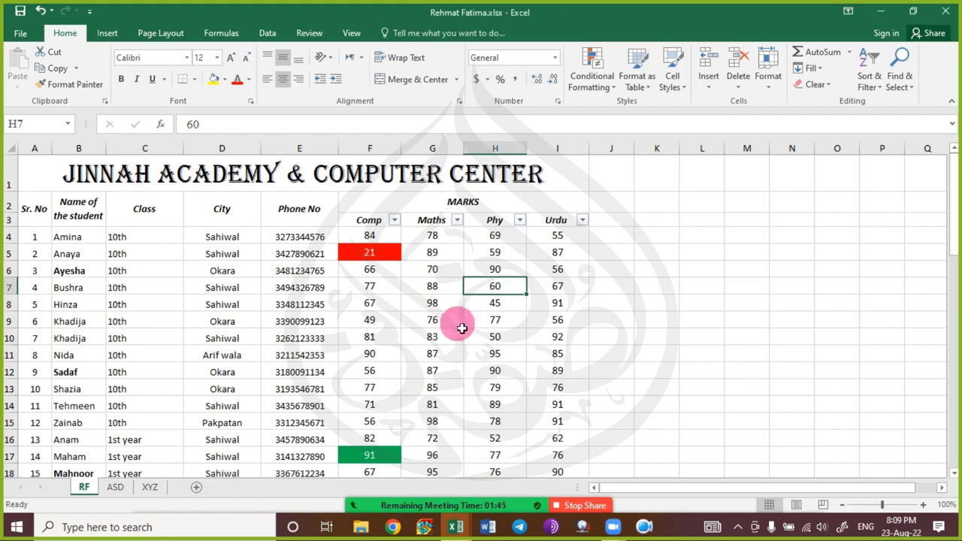
scroll(208, 332, "down", 13)
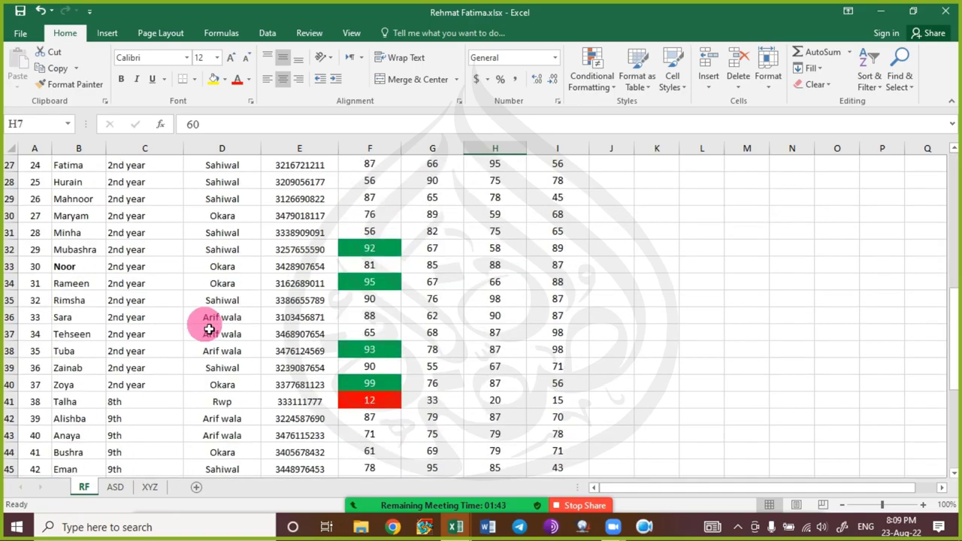
scroll(208, 333, "down", 3)
scroll(208, 333, "up", 7)
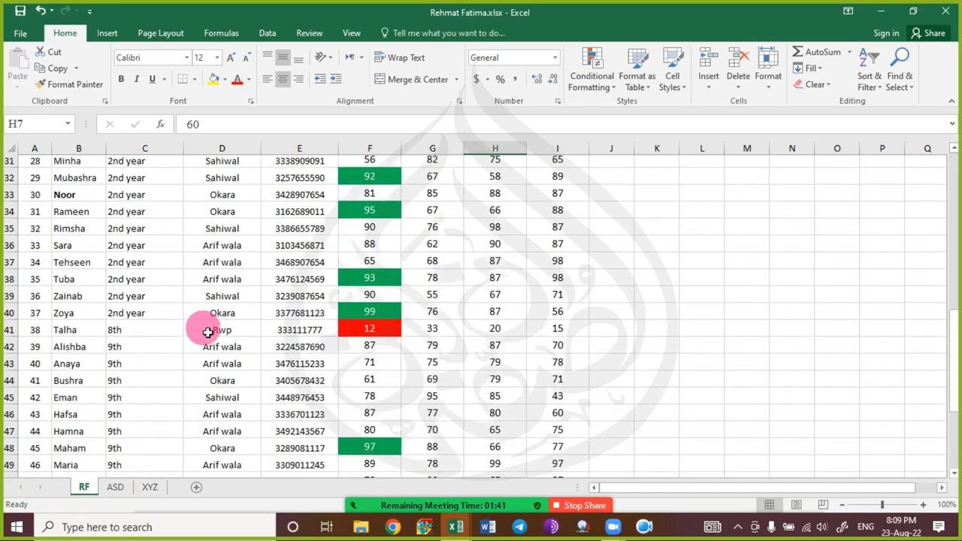
scroll(208, 333, "down", 5)
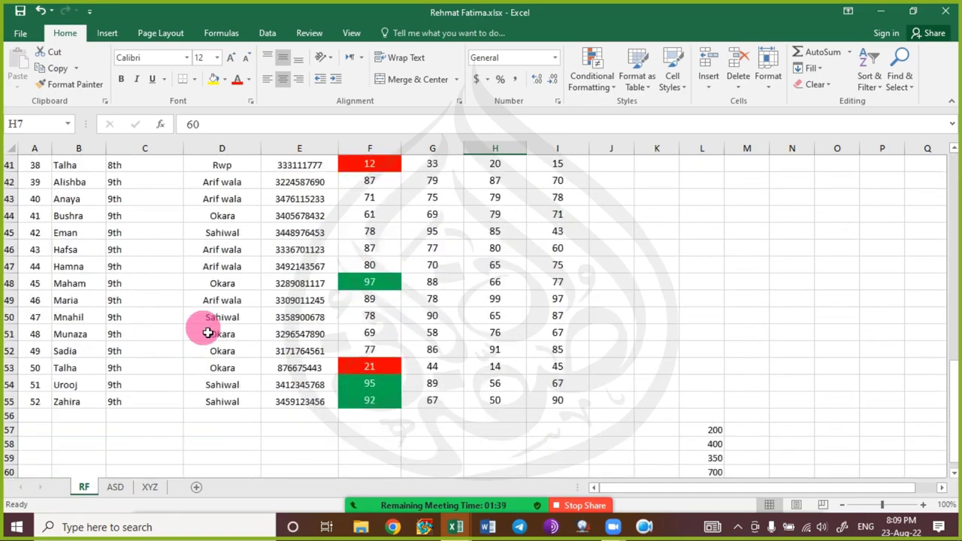
scroll(207, 333, "up", 13)
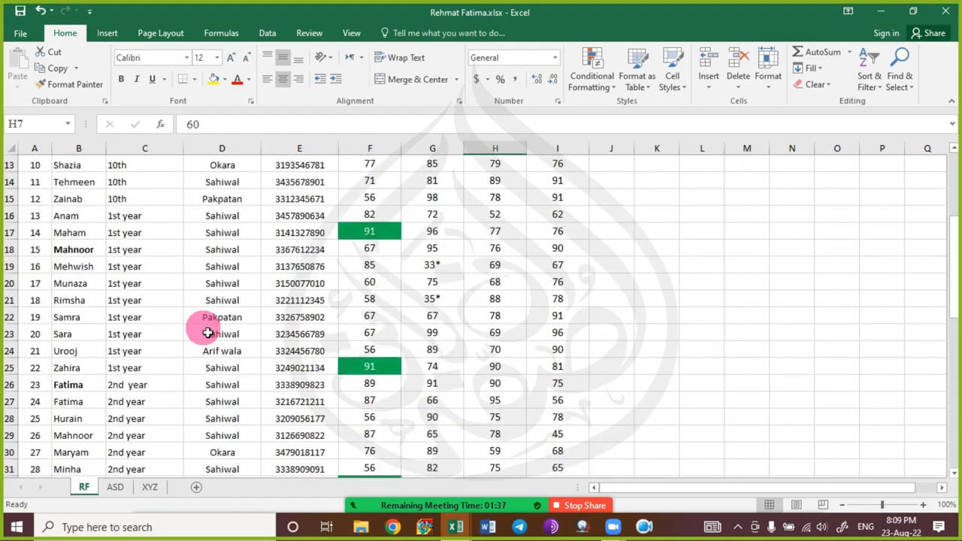
scroll(207, 333, "up", 1)
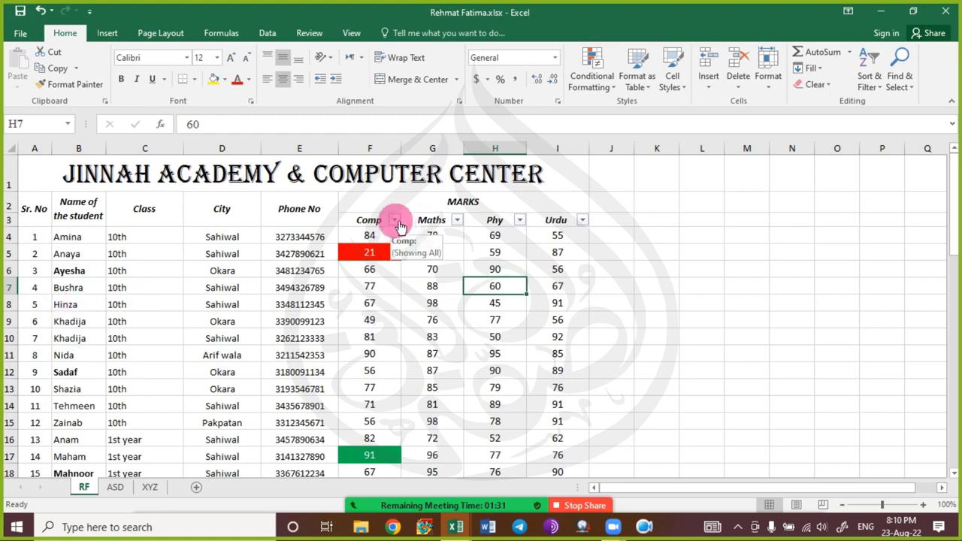
Compare the filter-by-color options offered for the Comp and Phy columns without applying a filter.
left_click(394, 222)
mouse_move(373, 308)
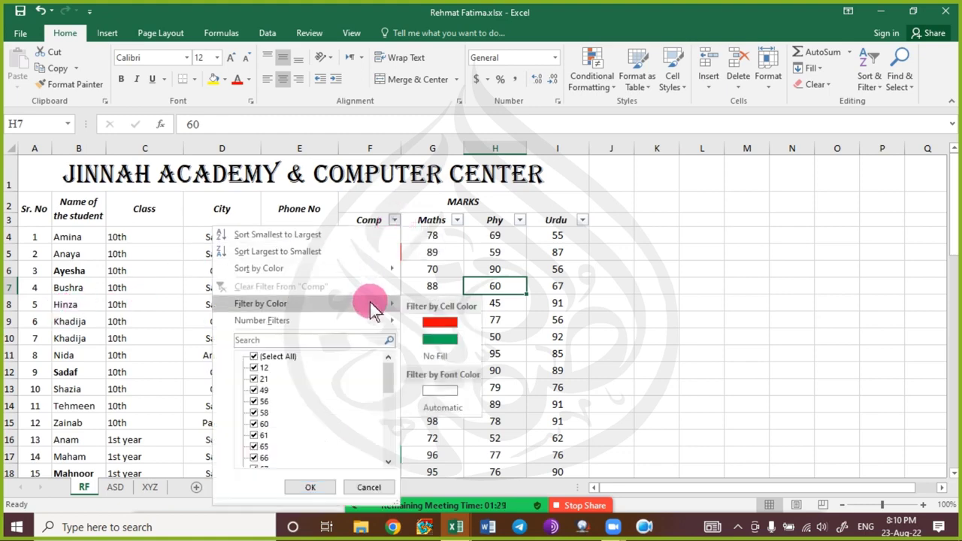
left_click(598, 312)
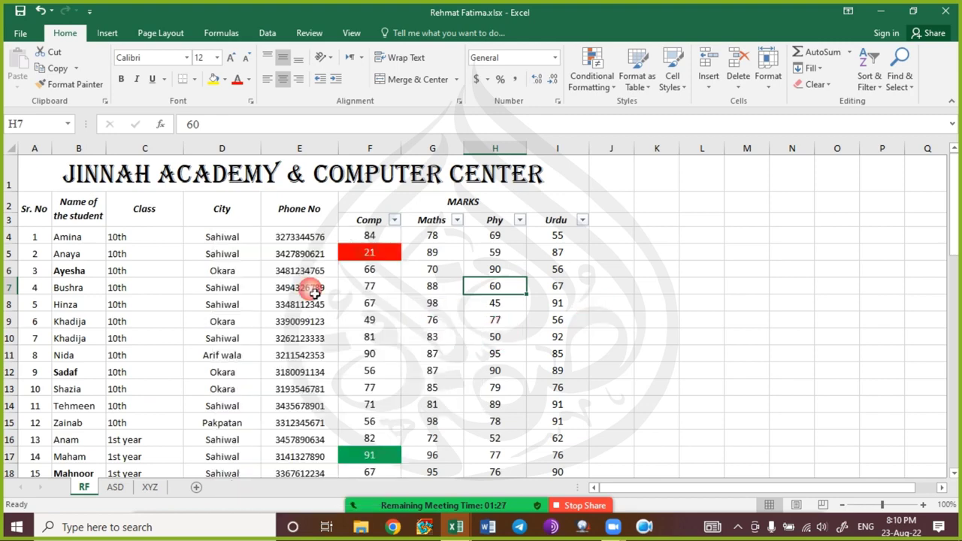
left_click(230, 274)
left_click(519, 220)
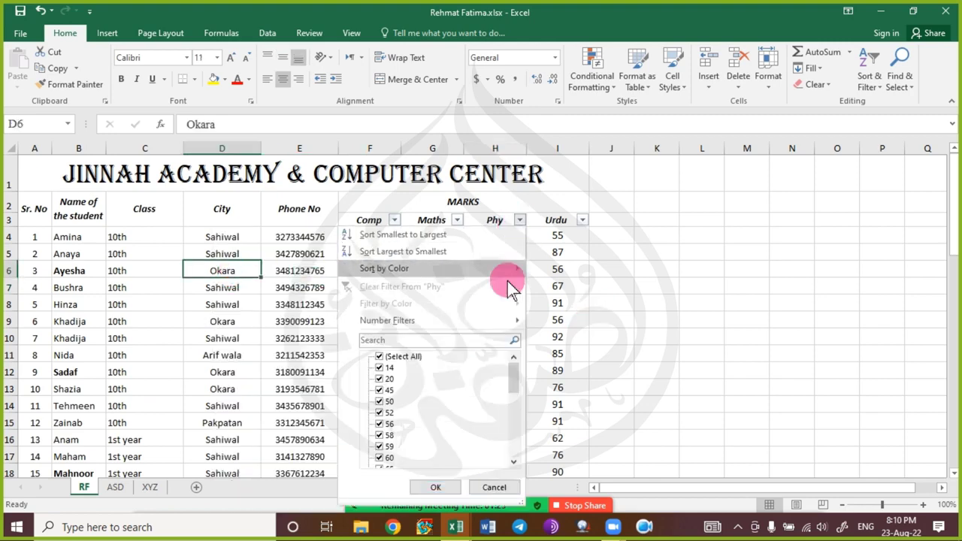
left_click(543, 293)
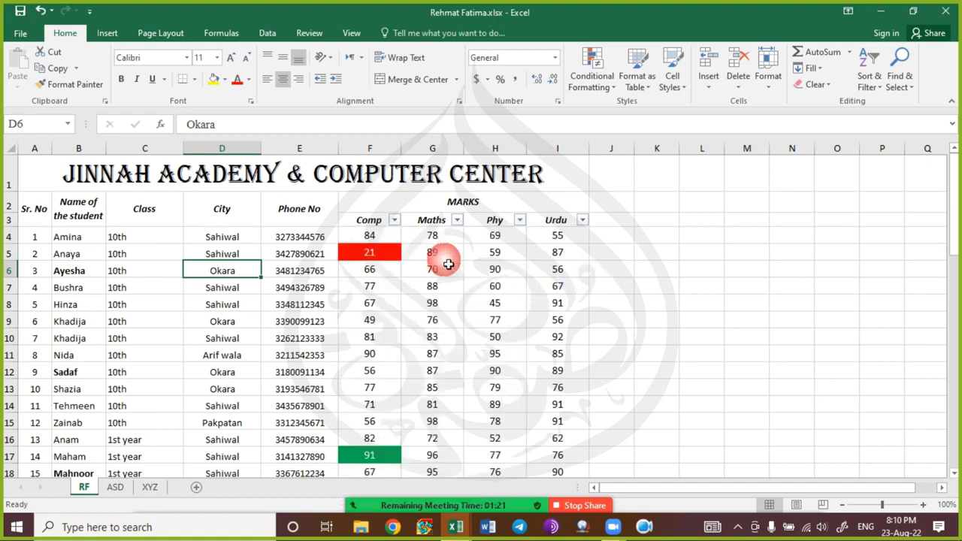
Filter the Comp column by green cell color.
left_click(394, 220)
mouse_move(380, 305)
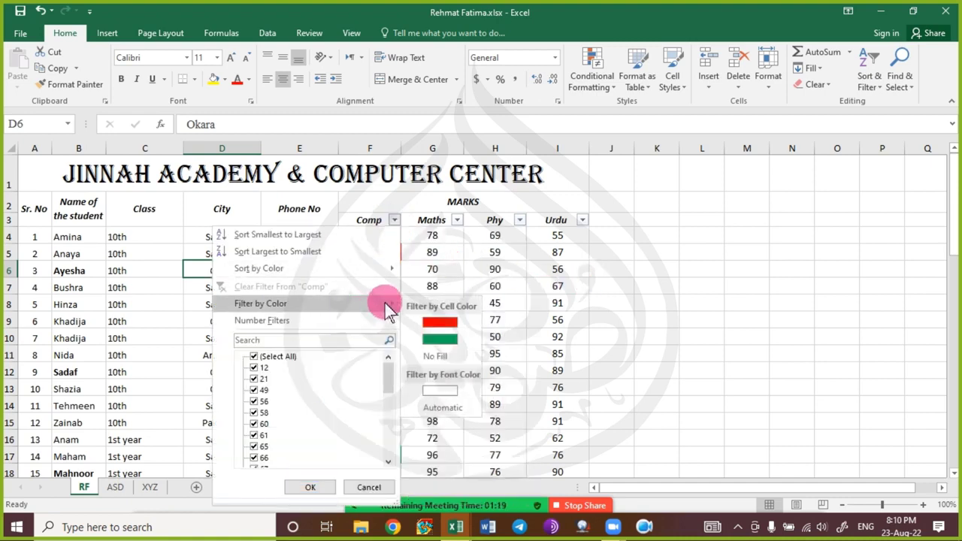
left_click(454, 342)
left_click(457, 342)
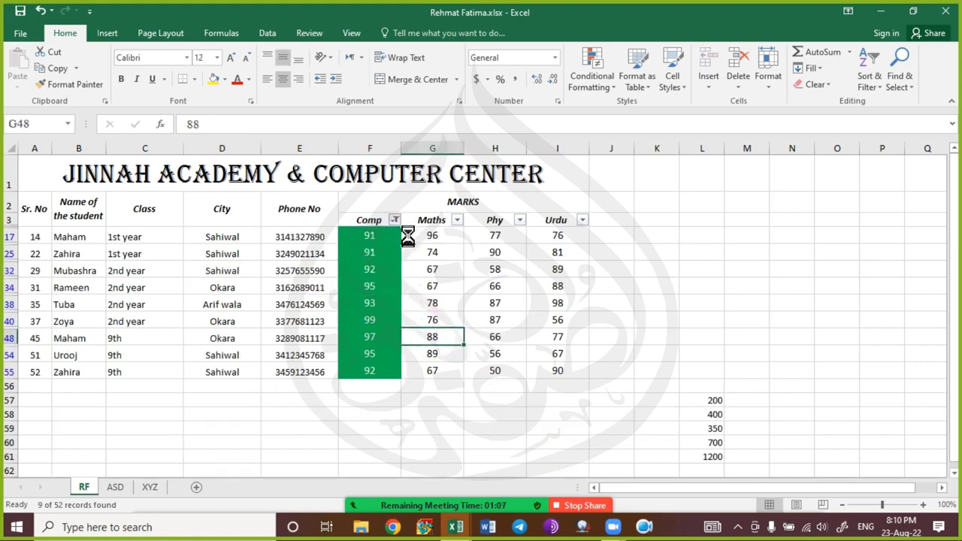
Clear the color filter from the Comp column to list all student records again.
left_click(394, 220)
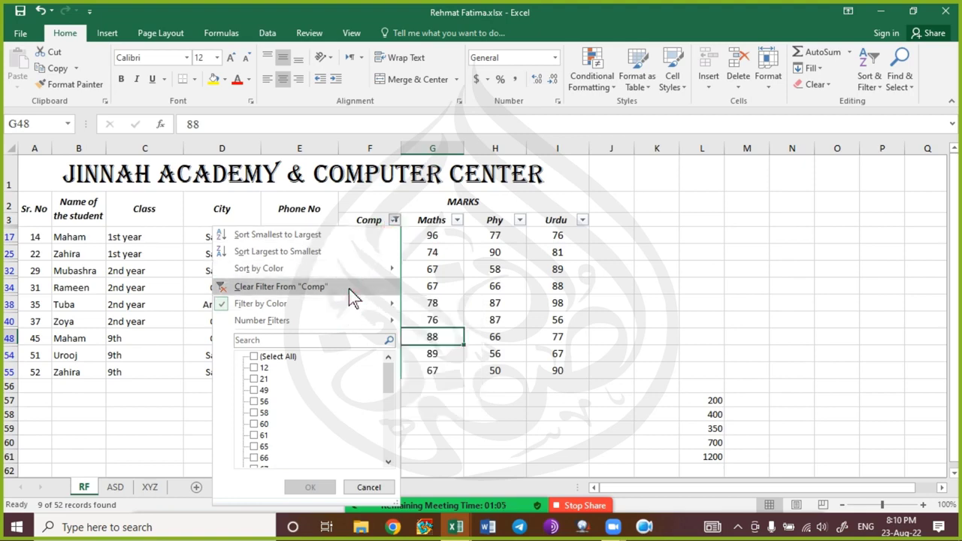
left_click(350, 289)
left_click(407, 292)
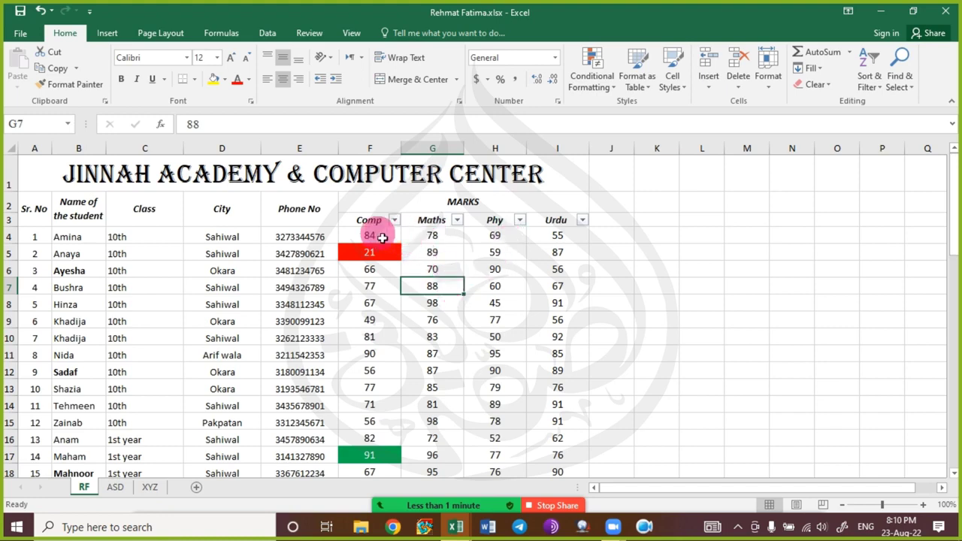
Remove the filter from the Comp, Maths, Phy and Urdu headings in row 3.
left_click_drag(372, 219, 584, 220)
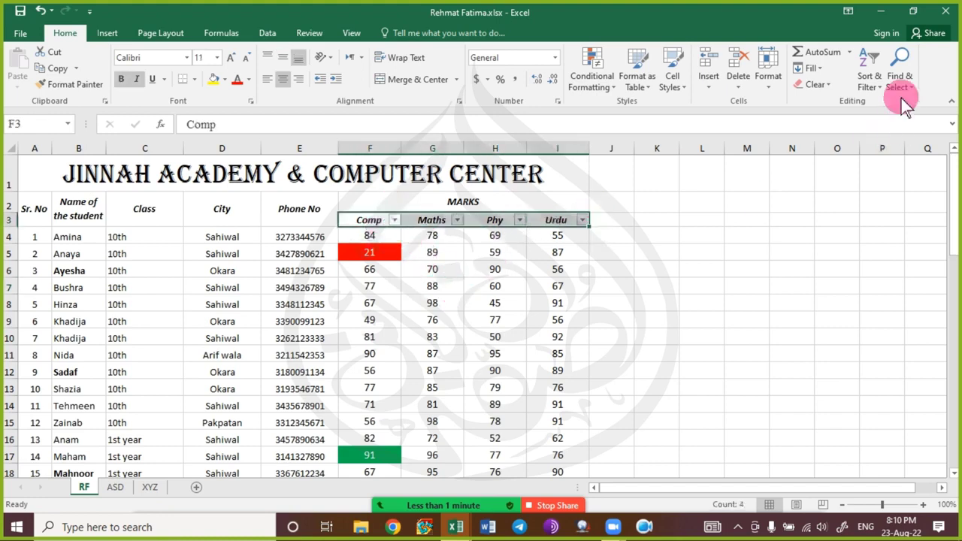
left_click(878, 89)
left_click(868, 158)
left_click(365, 342)
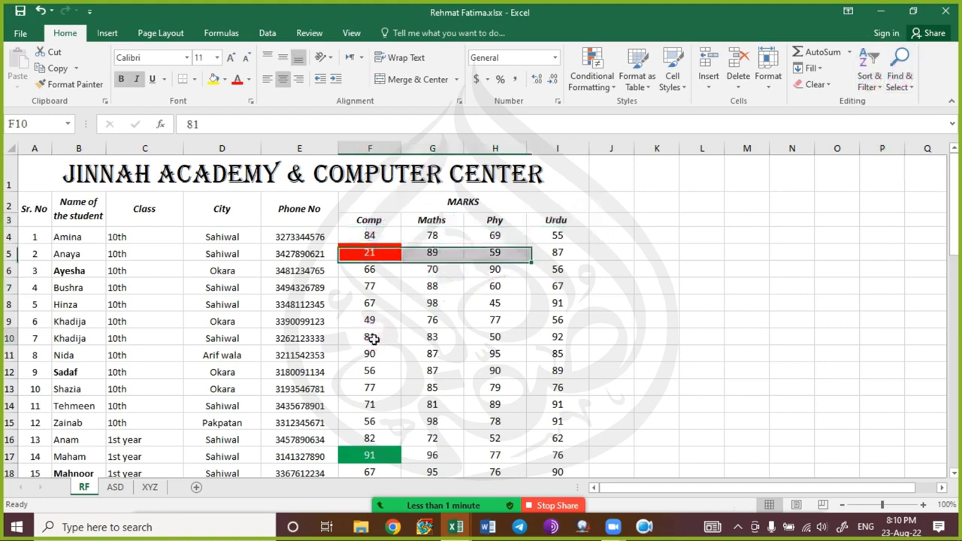
scroll(366, 398, "down", 3)
scroll(365, 398, "up", 3)
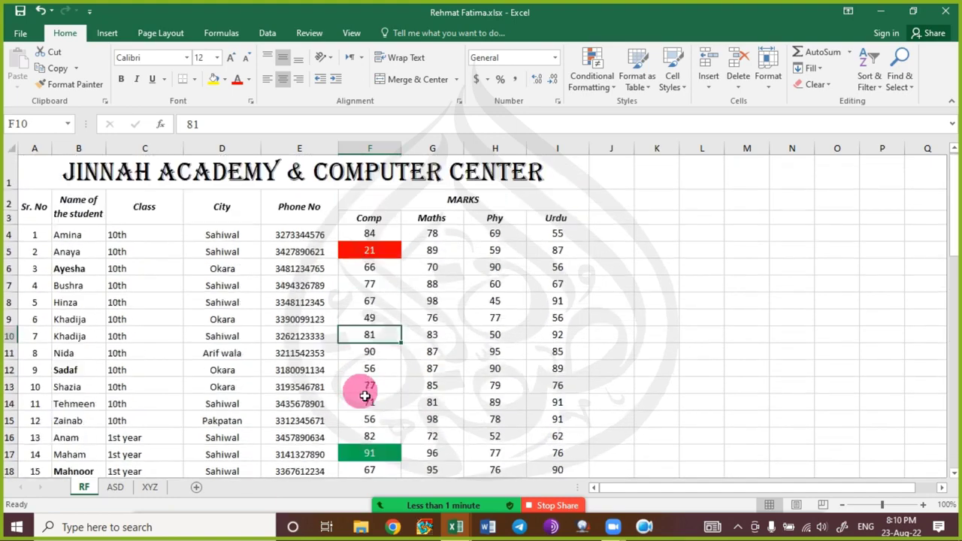
Select all student names from B4 down and widen the Name of the student column.
left_click(66, 237)
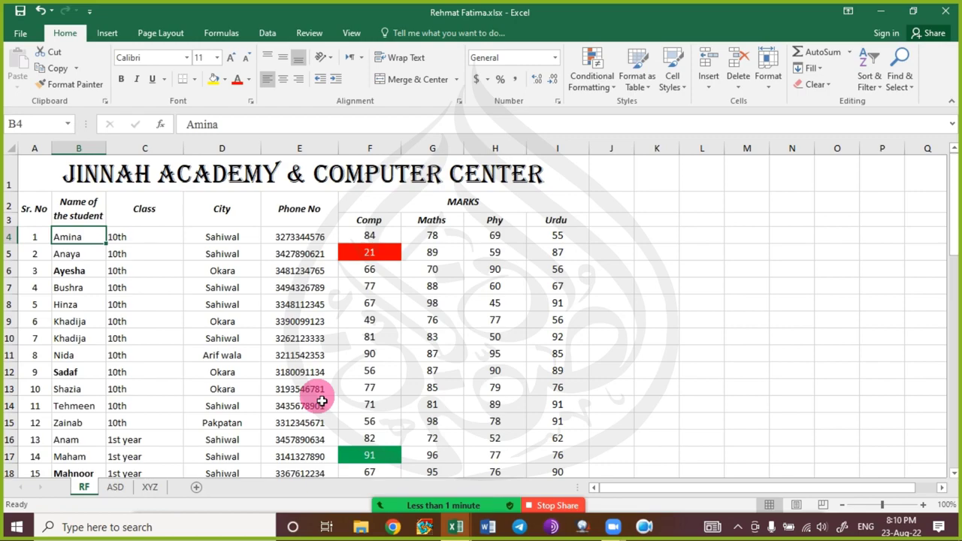
key("ctrl+shift+Down")
scroll(193, 254, "up", 9)
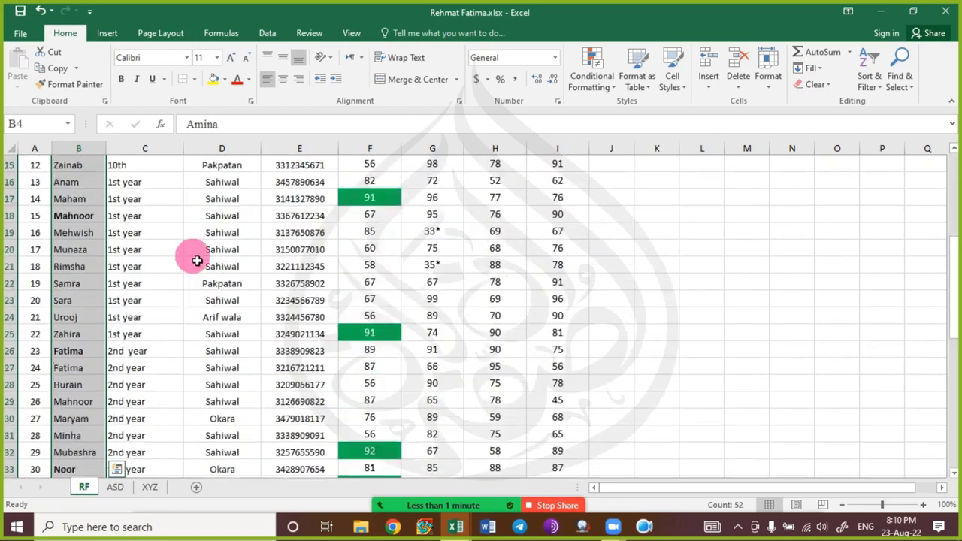
scroll(197, 260, "up", 2)
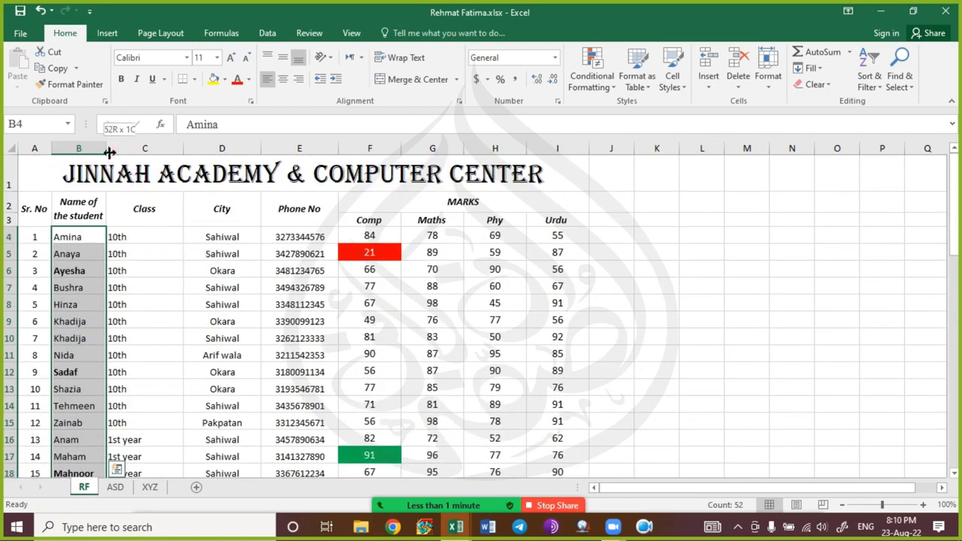
left_click_drag(106, 149, 142, 148)
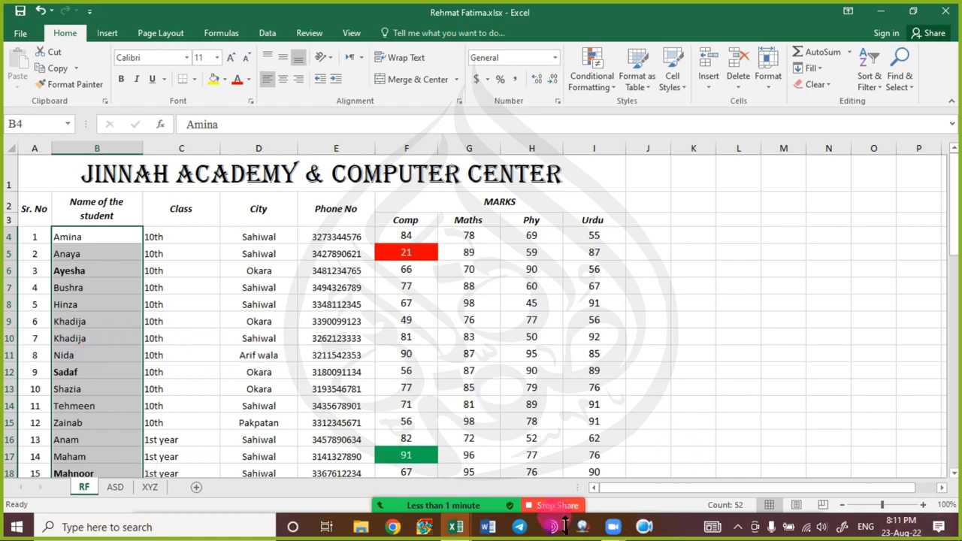
Switch to the desktop, start UltraSearch and search the drives for files named "Duties".
left_click(955, 532)
right_click(699, 301)
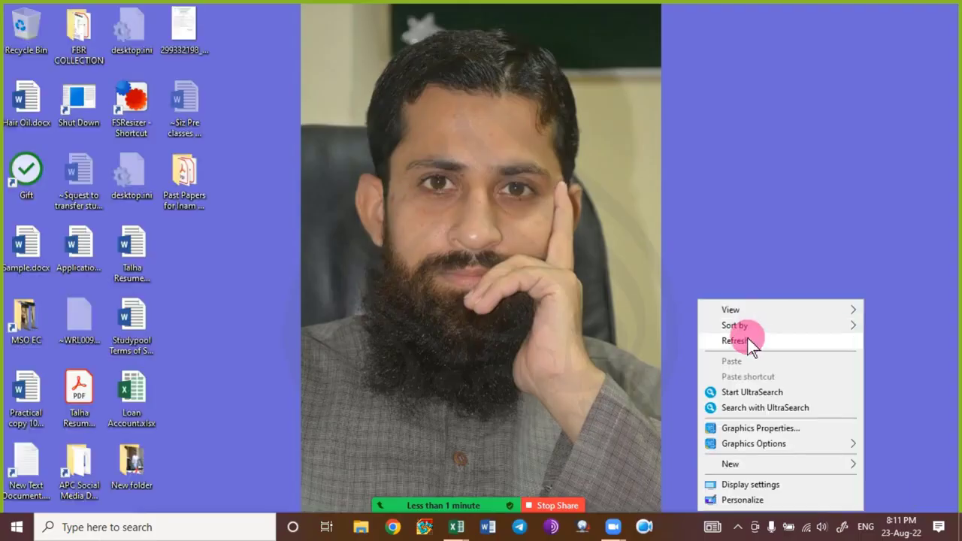
left_click(749, 392)
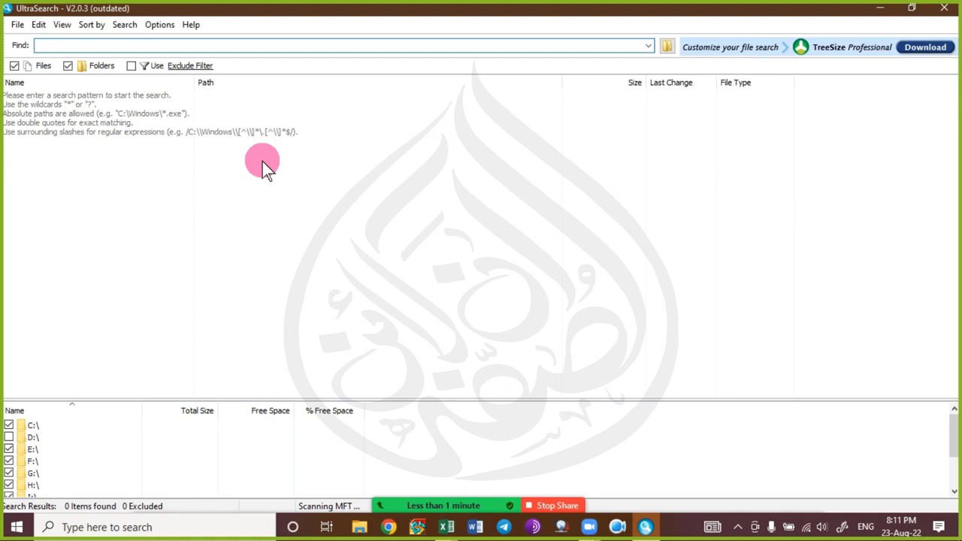
type("Duties")
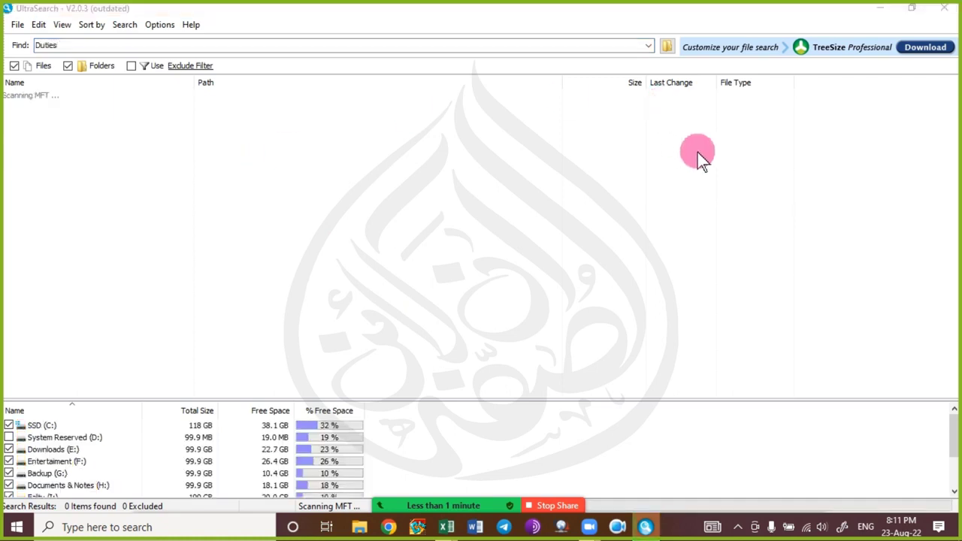
key("alt+Tab")
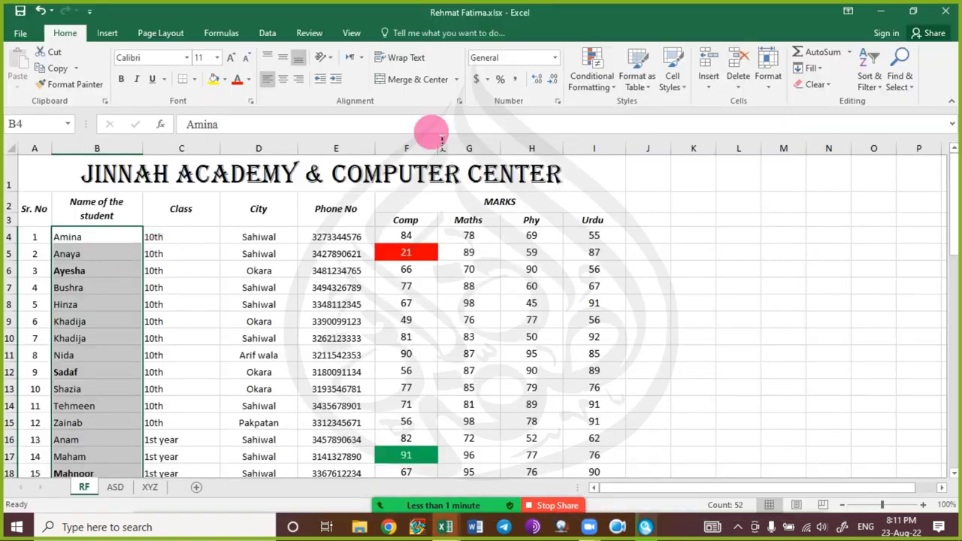
left_click(584, 84)
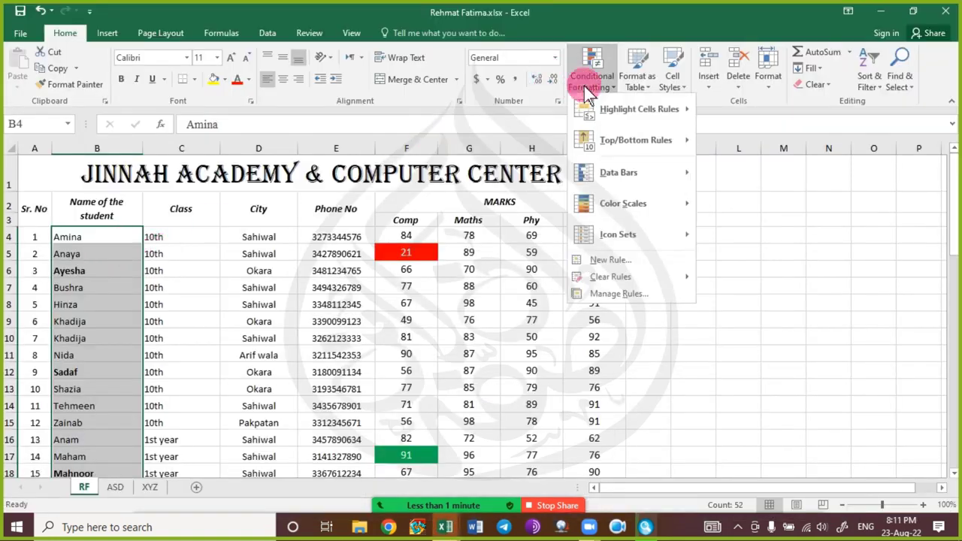
left_click(628, 262)
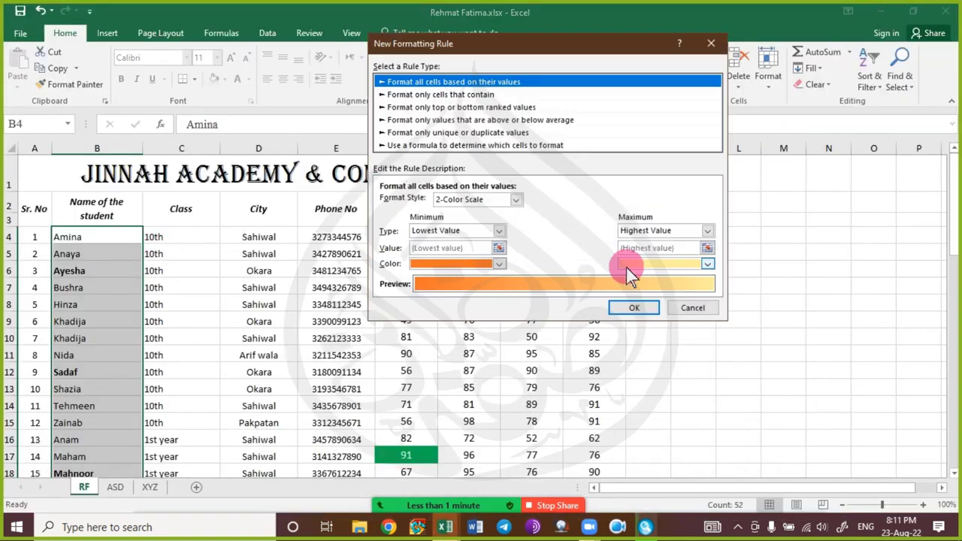
left_click(511, 95)
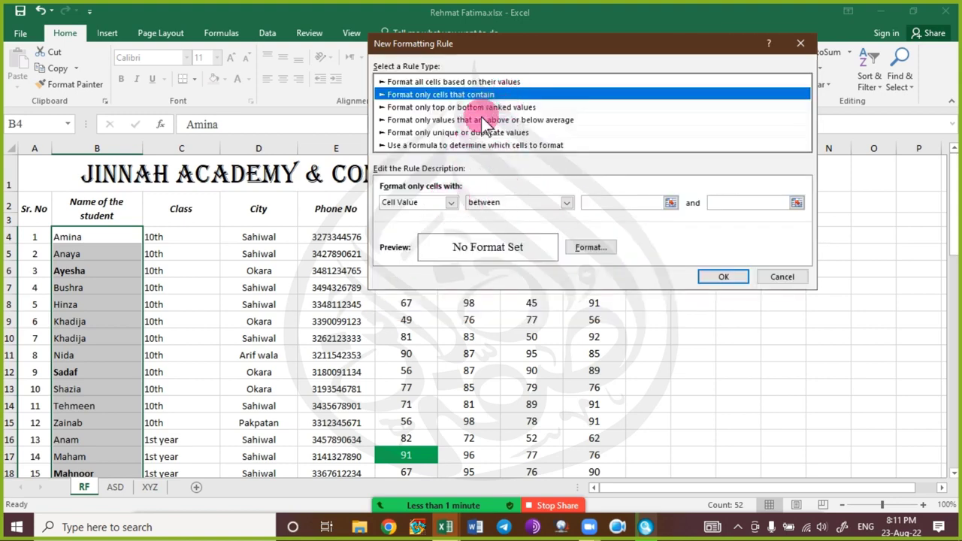
left_click(443, 200)
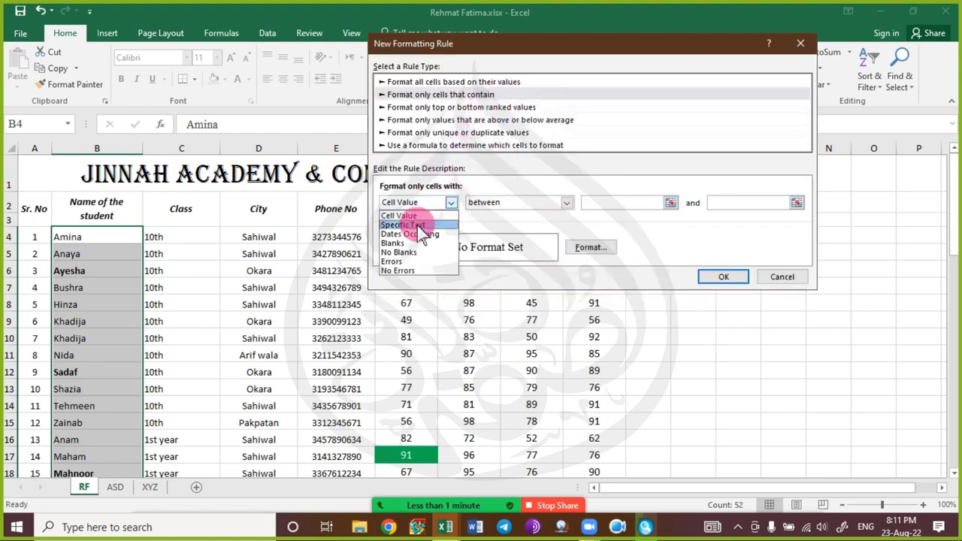
left_click(412, 219)
left_click(584, 210)
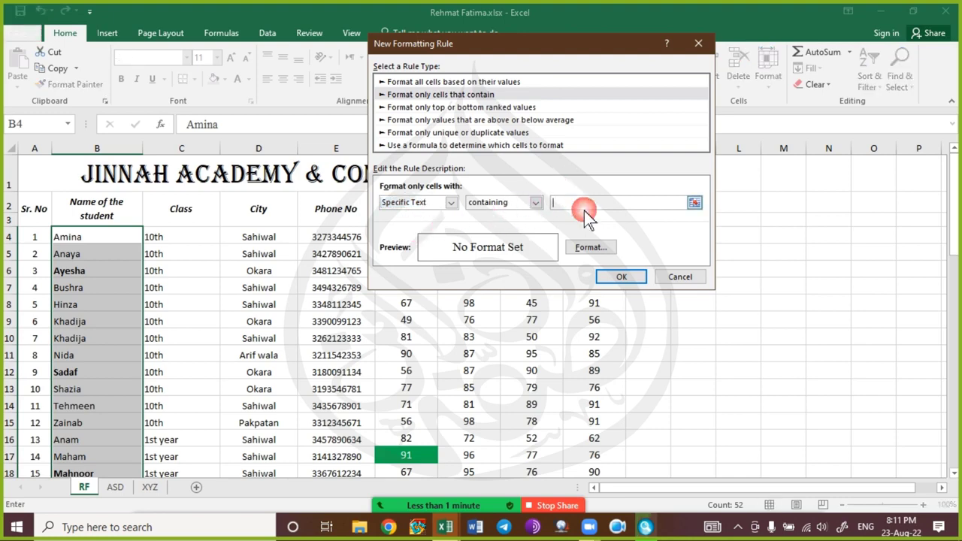
type("Talha")
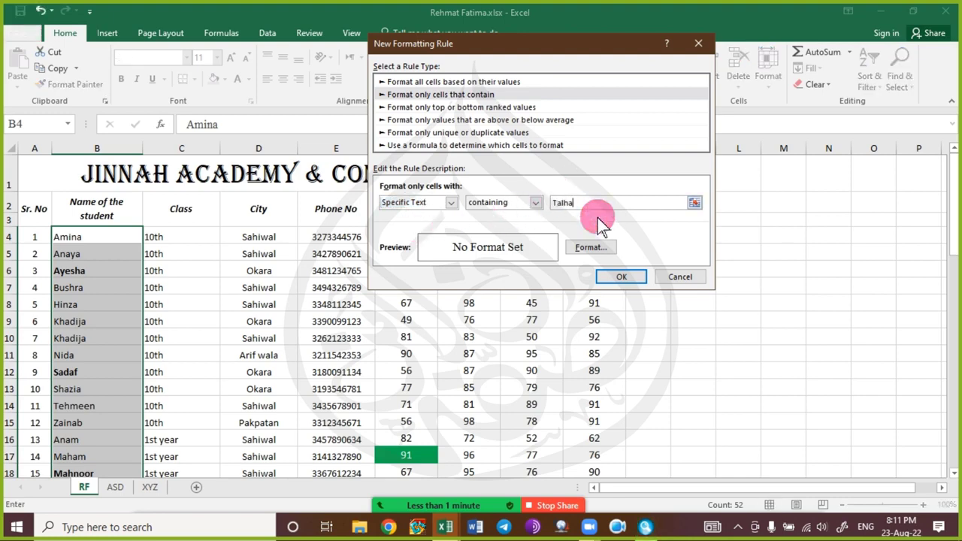
left_click(590, 247)
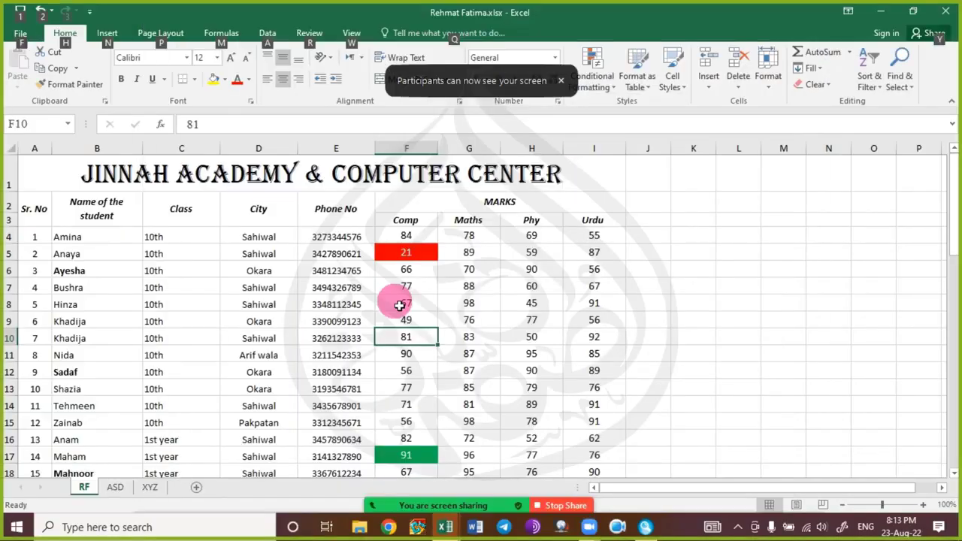
Create a conditional formatting rule on the student names from B4 down for cells with specific text containing one student's first name.
left_click(344, 288)
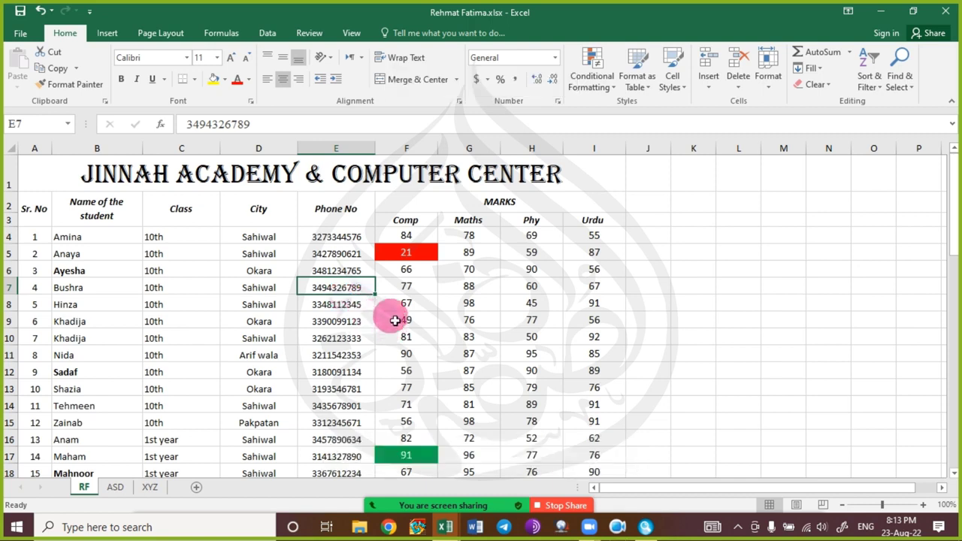
key("ctrl+Home")
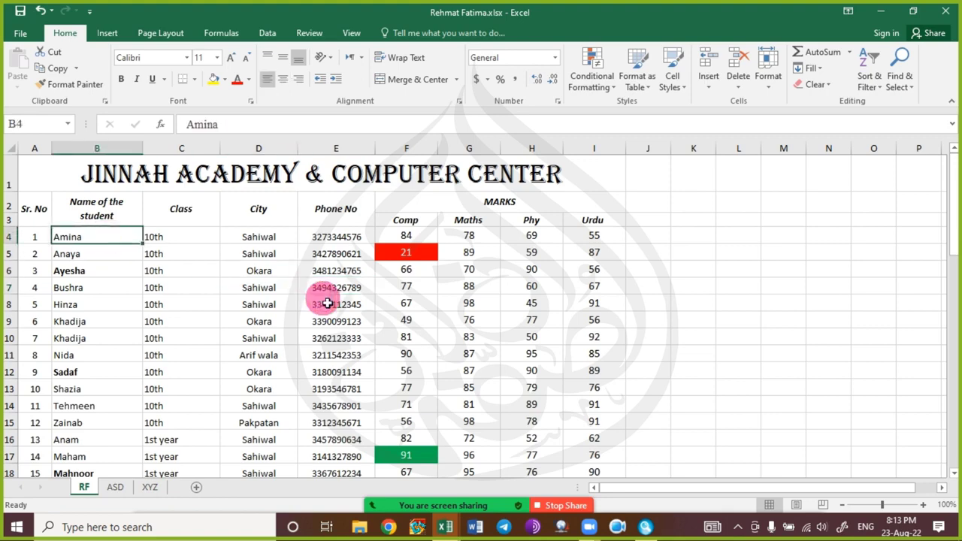
key("ctrl+shift+Down")
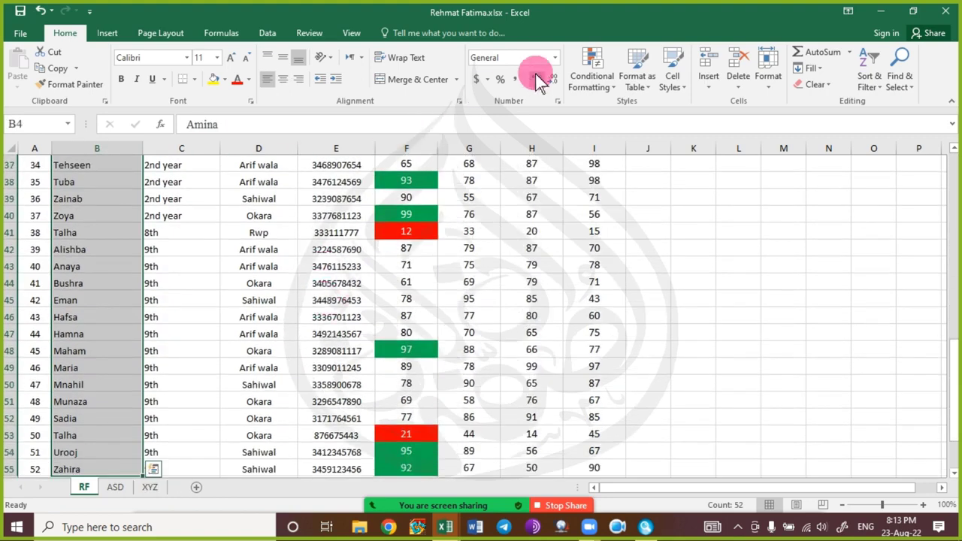
left_click(591, 75)
left_click(645, 260)
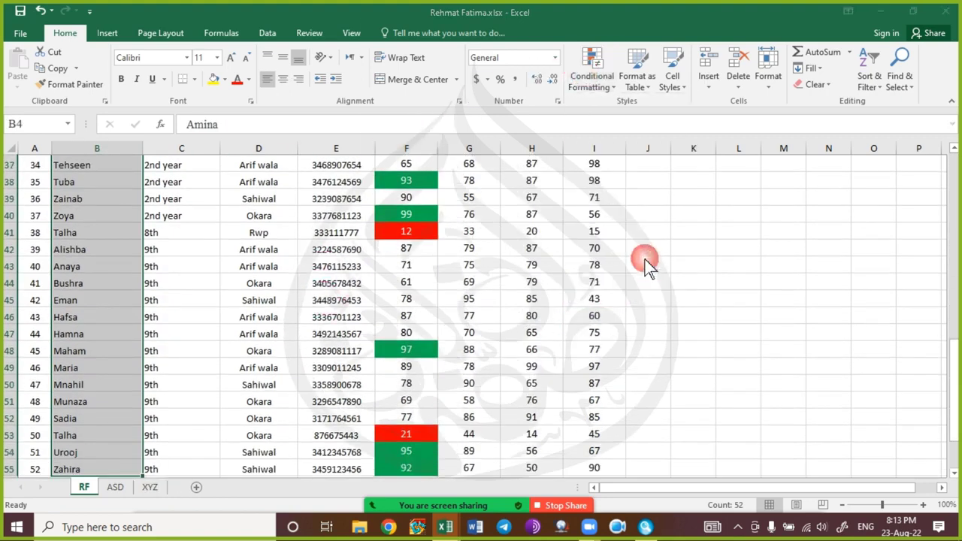
left_click(494, 79)
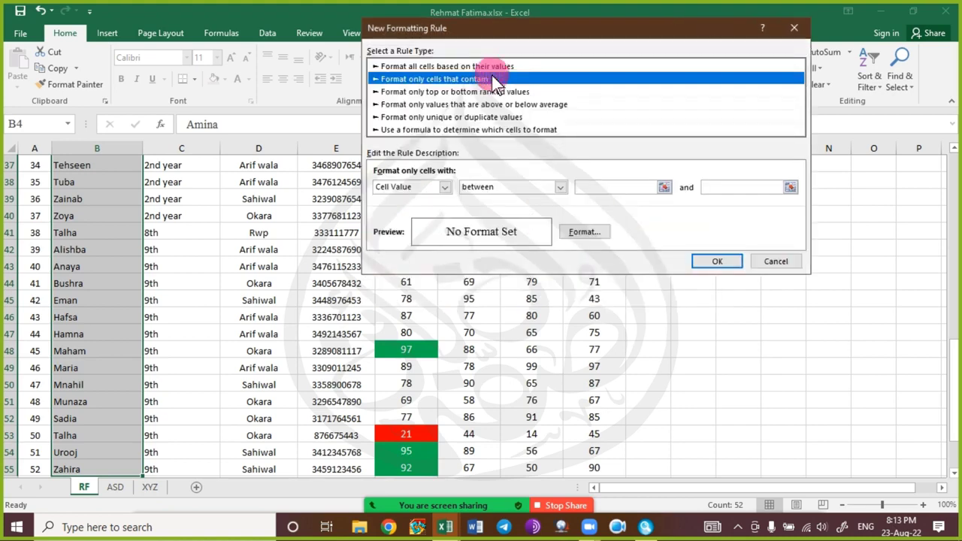
left_click(510, 188)
left_click(461, 172)
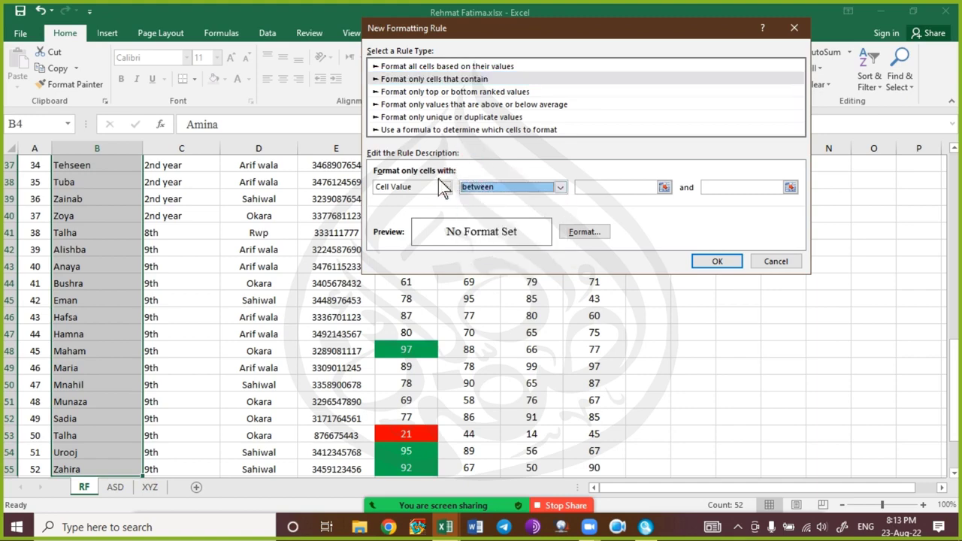
left_click(443, 186)
left_click(421, 209)
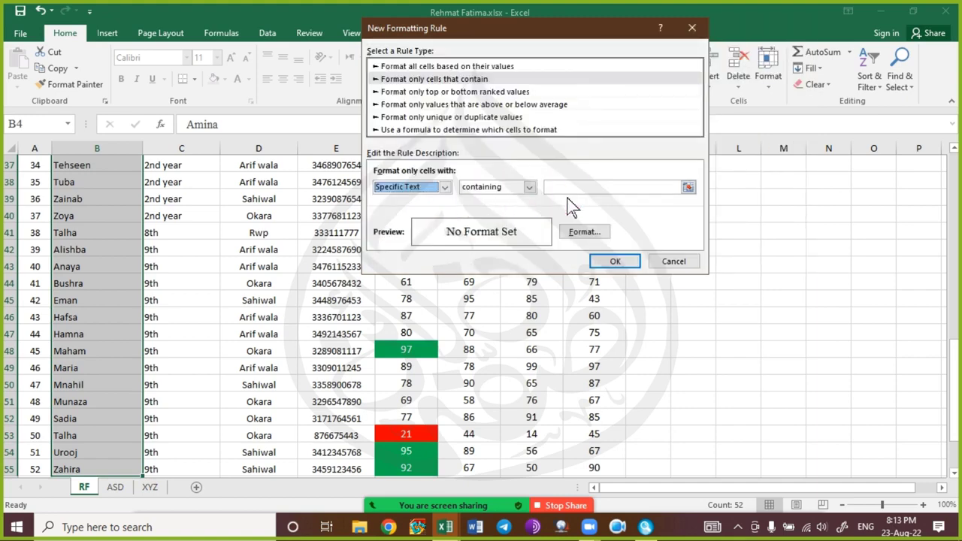
left_click(584, 194)
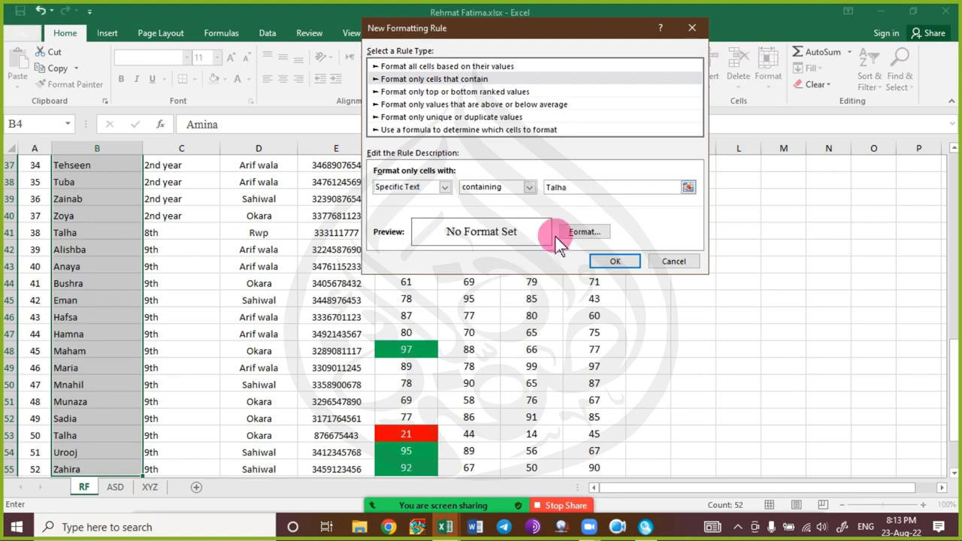
Give the name rule a light green fill, apply it, and check the highlighted cells in the names column.
left_click(584, 232)
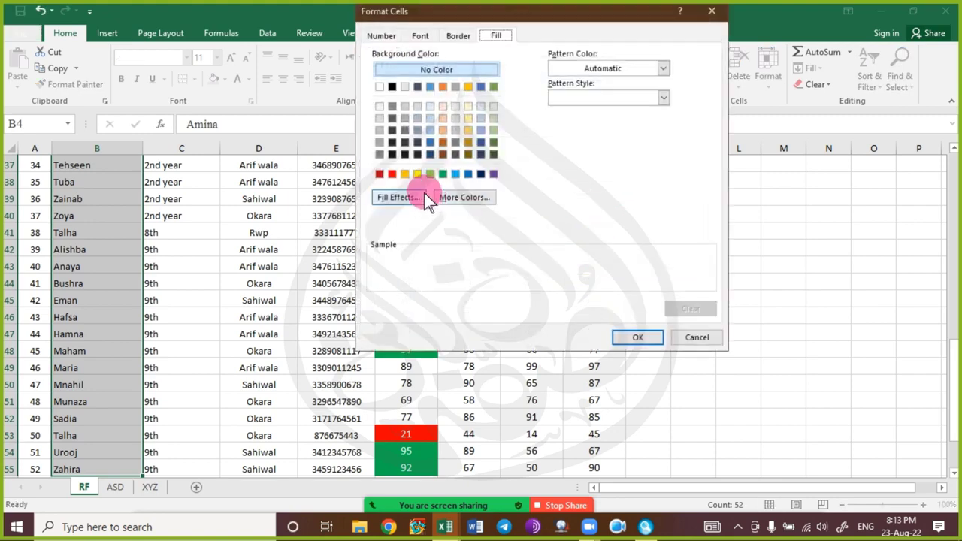
left_click(466, 133)
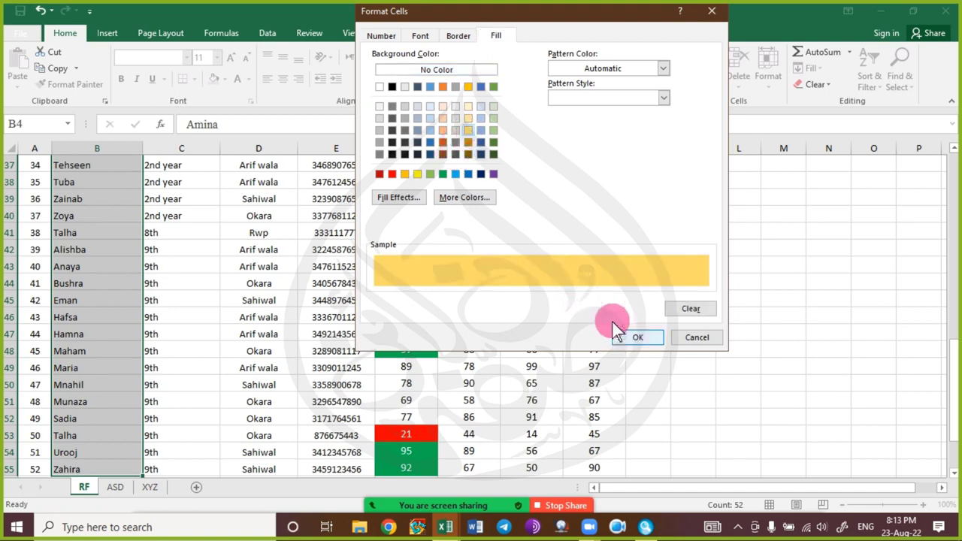
left_click(488, 132)
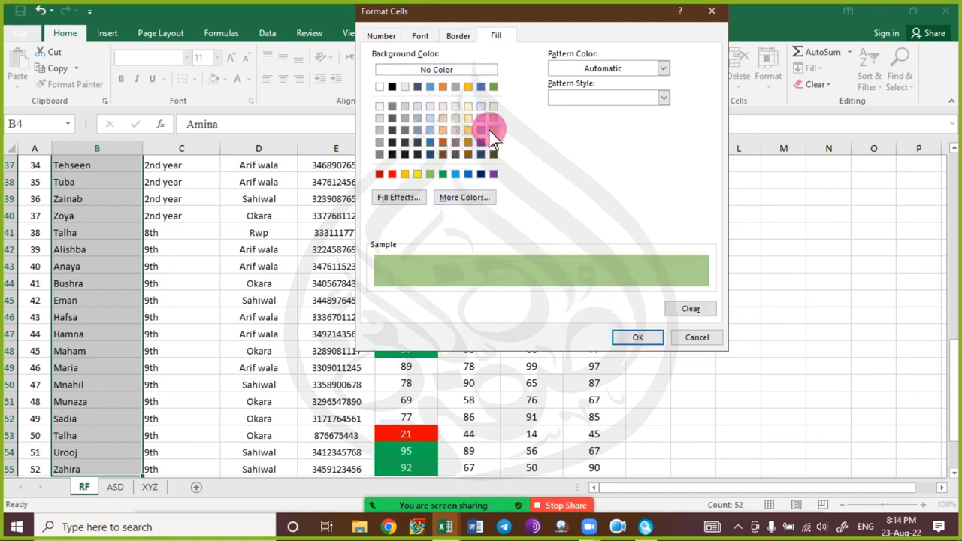
left_click(638, 337)
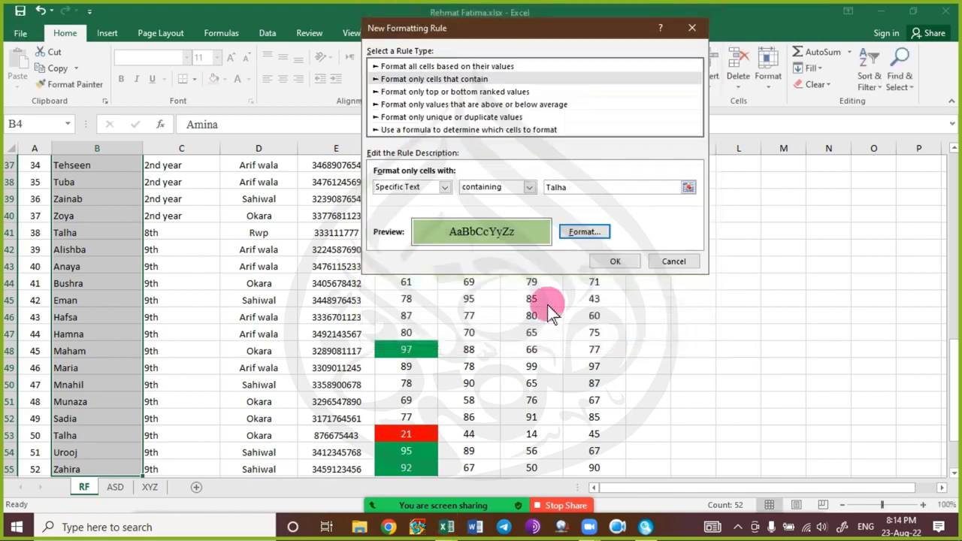
left_click(614, 261)
left_click(96, 302)
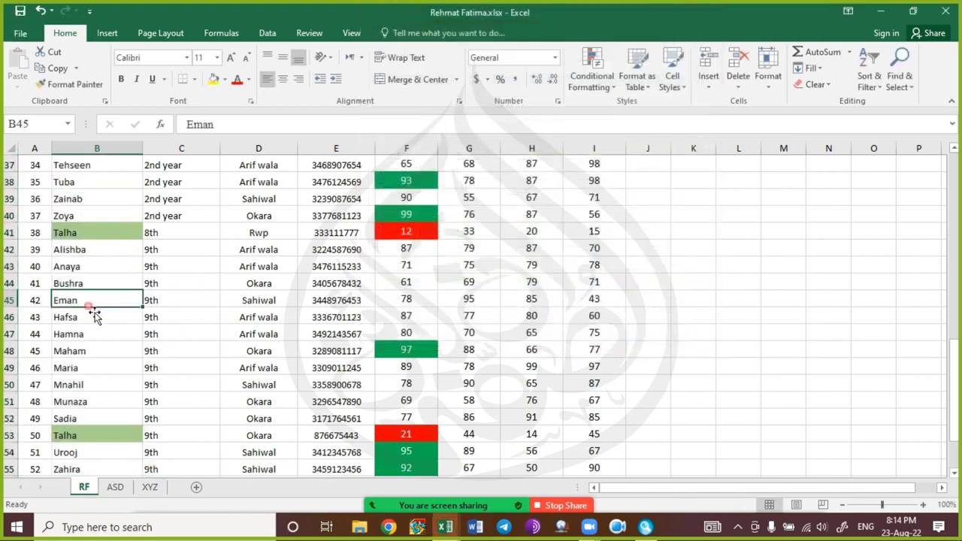
scroll(96, 315, "down", 3)
scroll(95, 321, "up", 12)
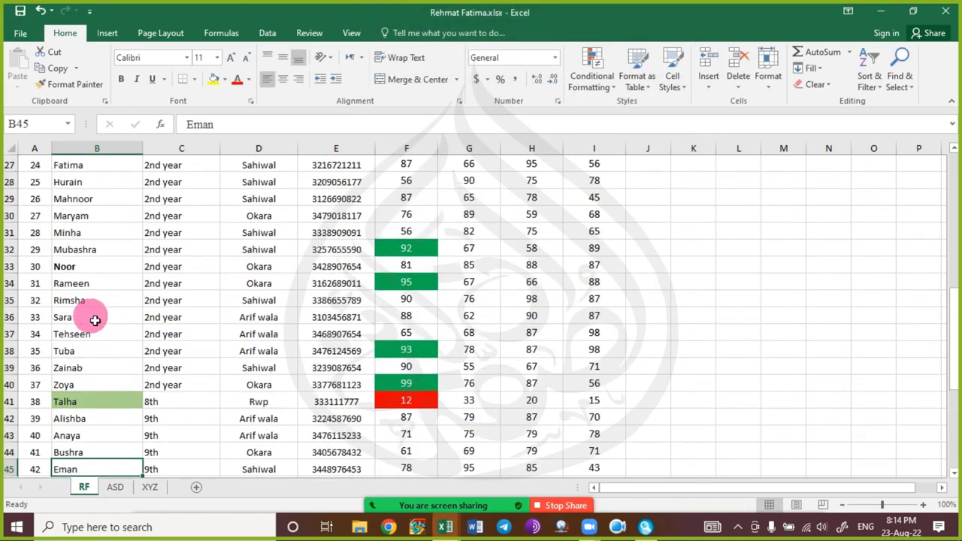
scroll(96, 318, "down", 8)
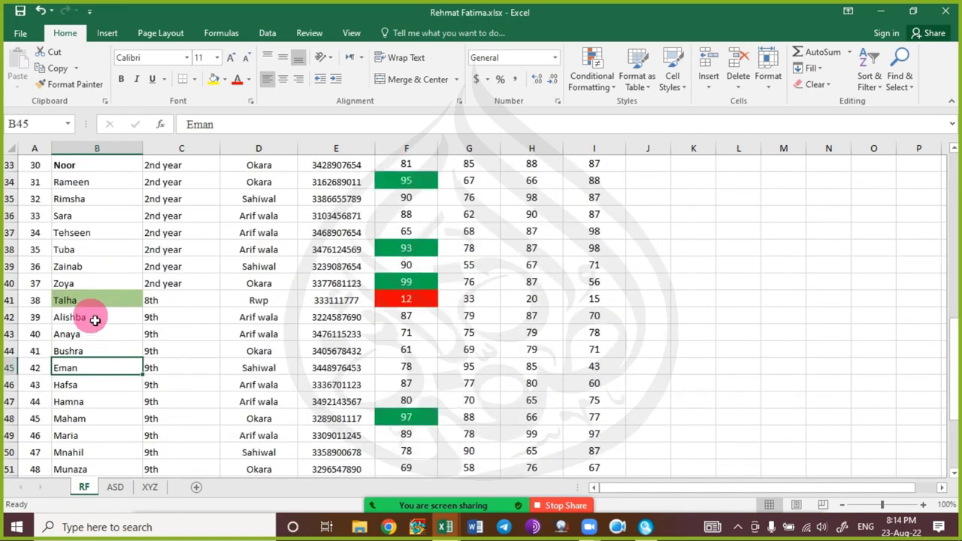
Switch to UltraSearch, sort the "Duties" search results by file type and look through the .xlsx files.
key("alt+Tab")
key("Tab")
key("Tab")
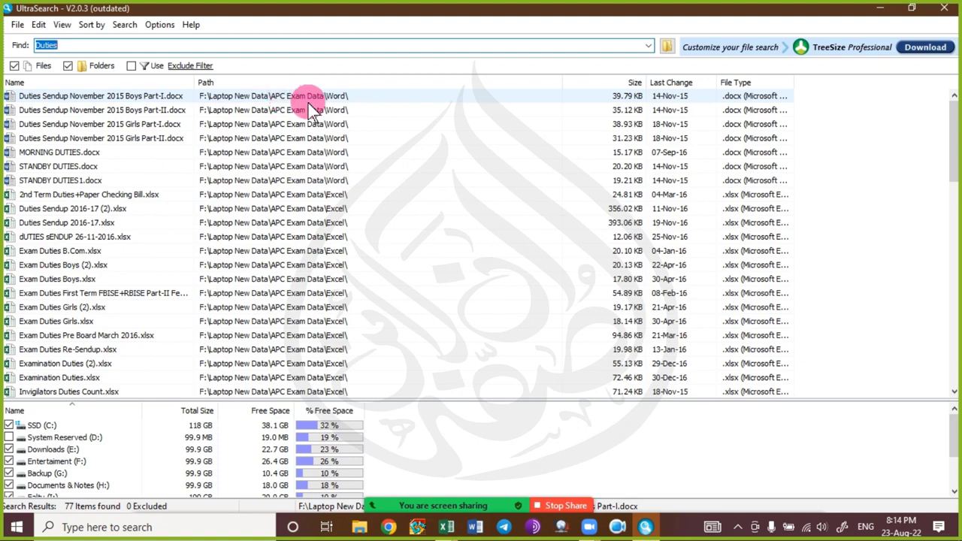
left_click(733, 83)
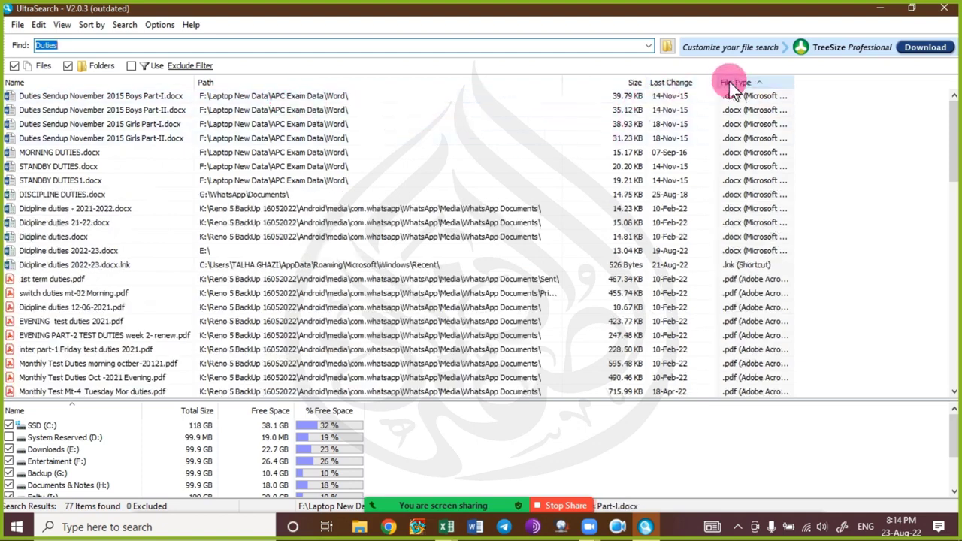
scroll(406, 214, "down", 3)
scroll(406, 238, "down", 6)
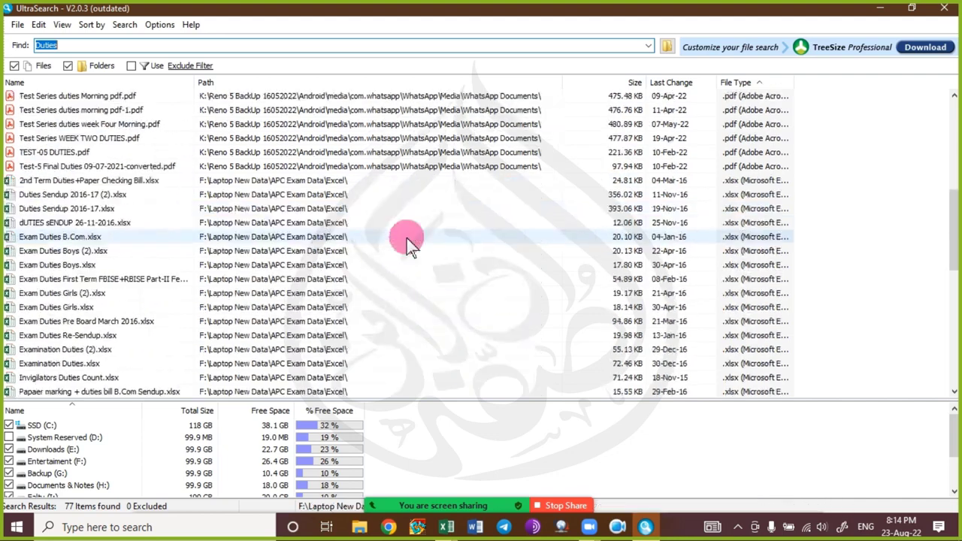
scroll(407, 238, "up", 1)
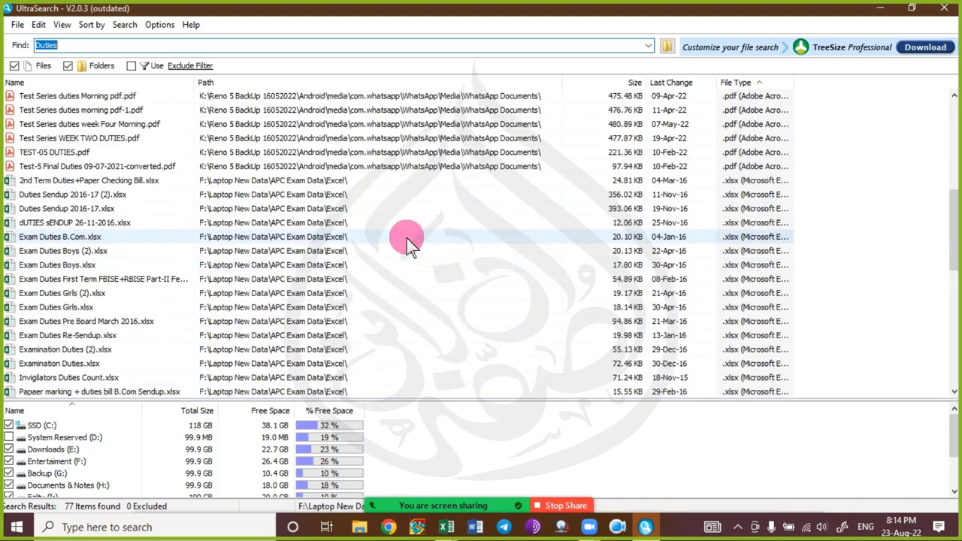
left_click(408, 187)
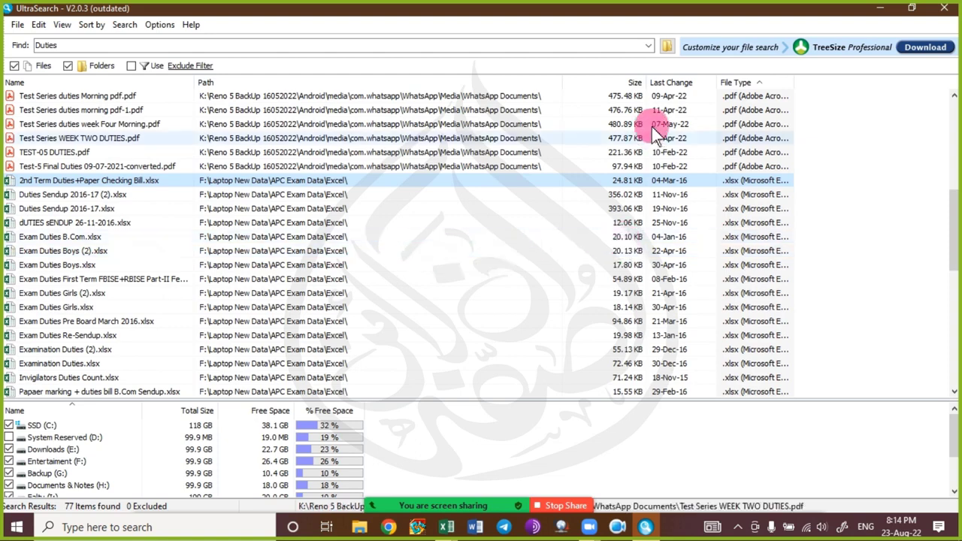
Sort the "Duties" search results by last change date, newest first.
left_click(676, 81)
left_click(675, 82)
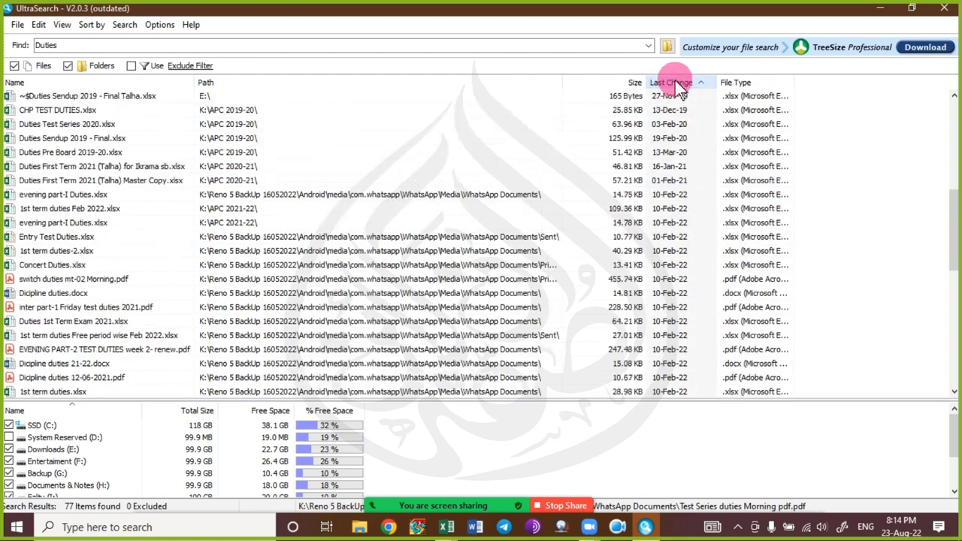
left_click(678, 82)
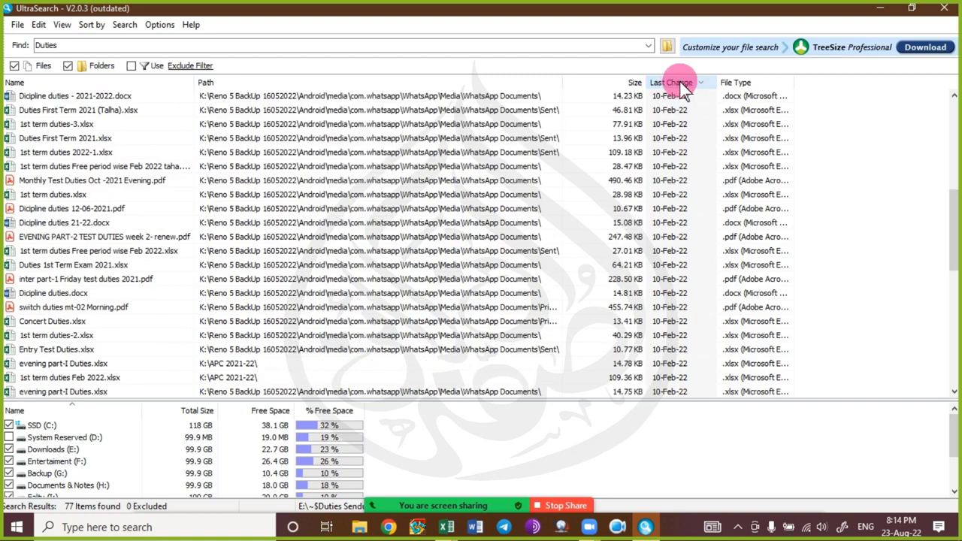
Open the 46.81 KB Duties First Term 2021 workbook from the file search results.
left_click(679, 97)
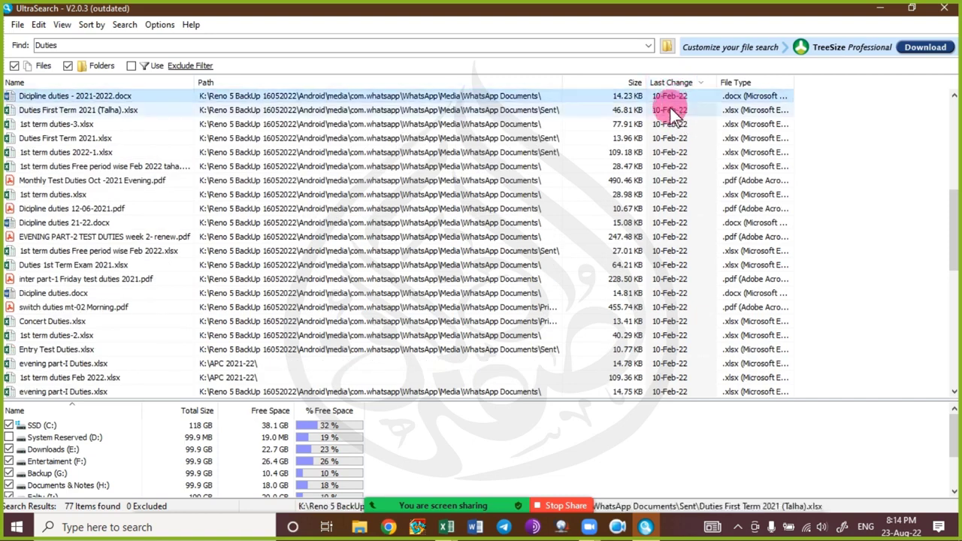
left_click(670, 109)
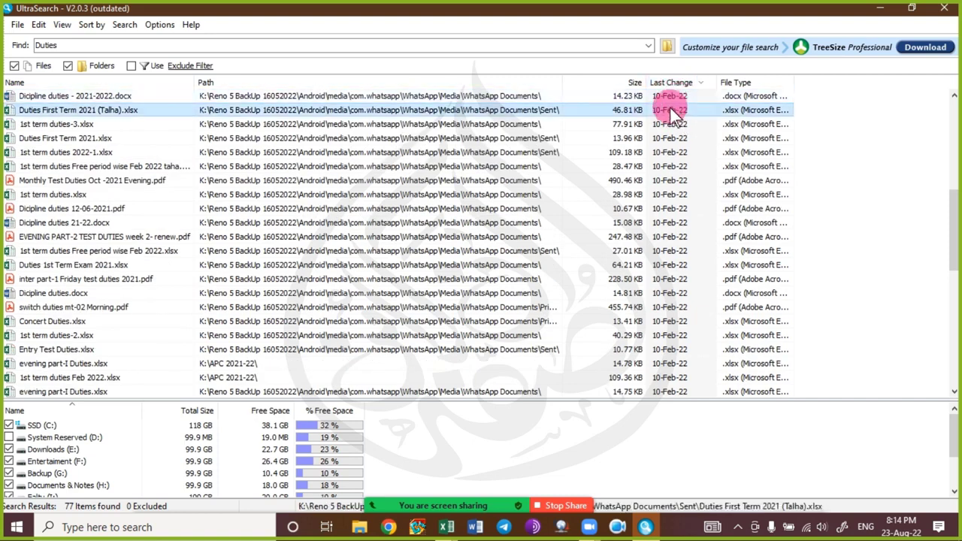
double_click(670, 111)
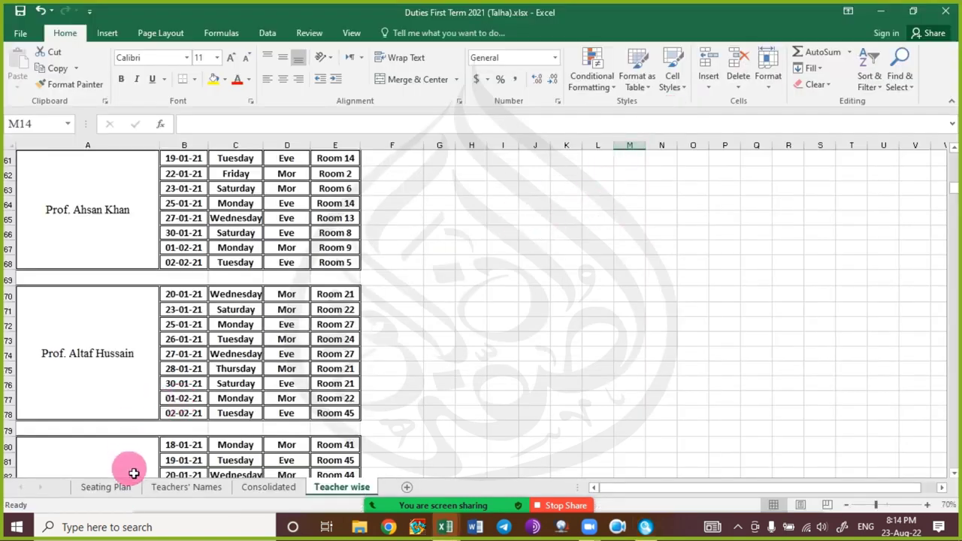
Show the Consolidated sheet and look through its room-wise duty assignments, enlarging the view for readability.
left_click(249, 486)
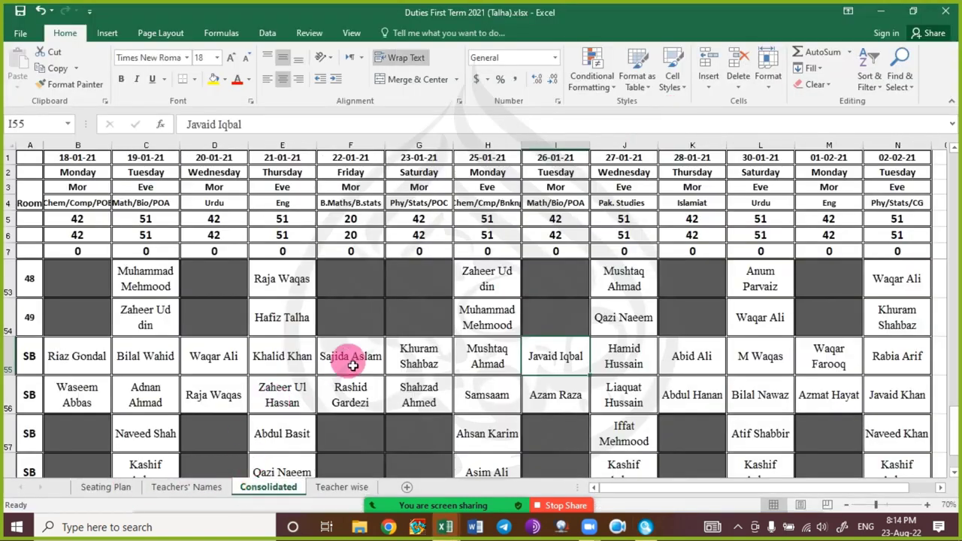
scroll(481, 233, "down", 3, "ctrl")
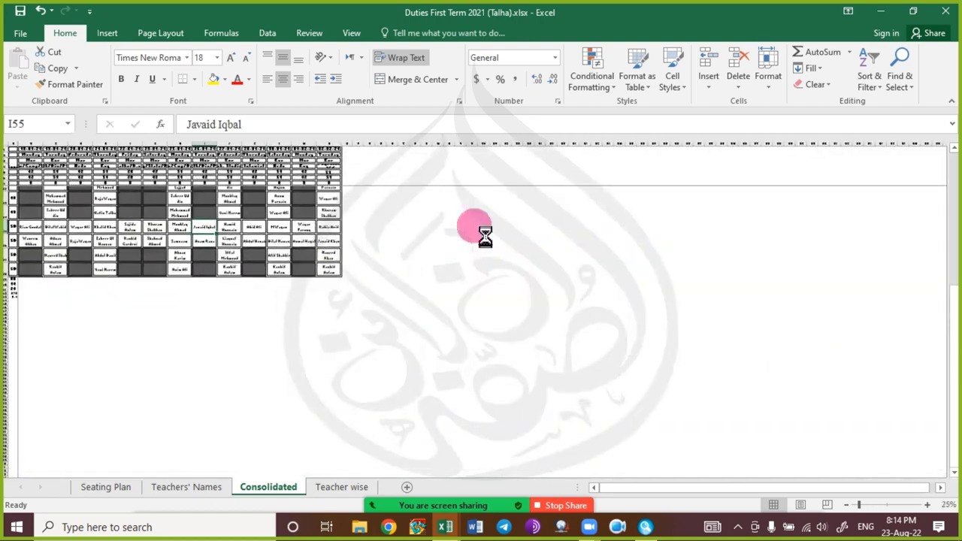
scroll(481, 233, "up", 5, "ctrl")
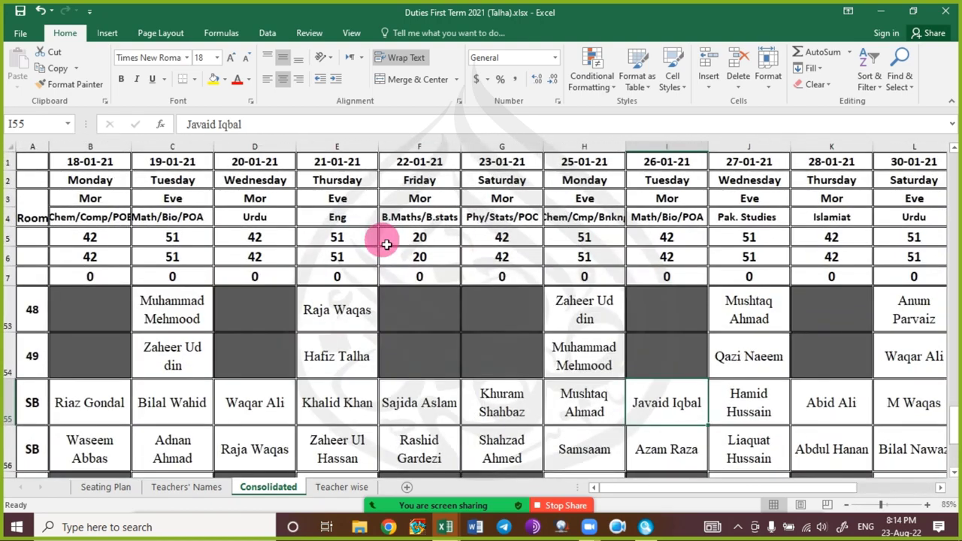
scroll(385, 244, "up", 15)
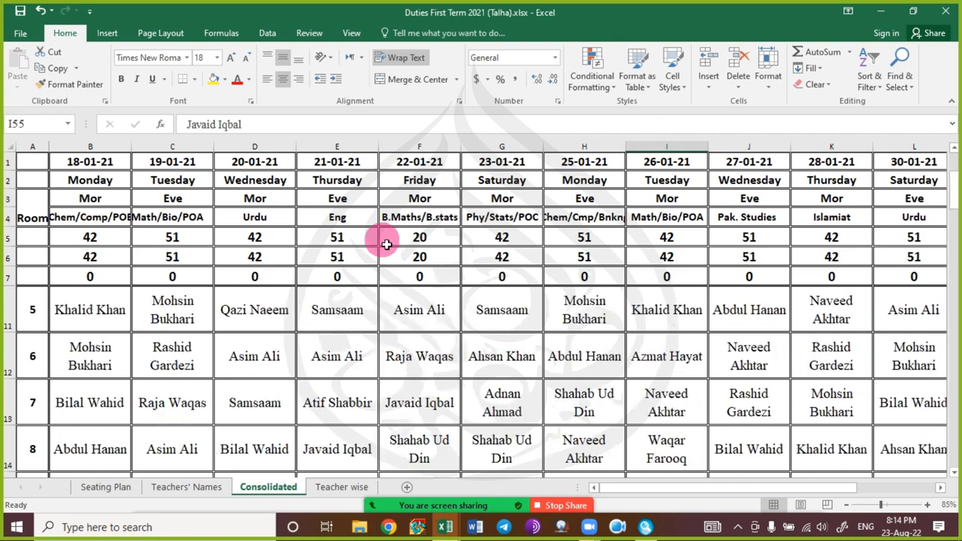
scroll(379, 248, "down", 3)
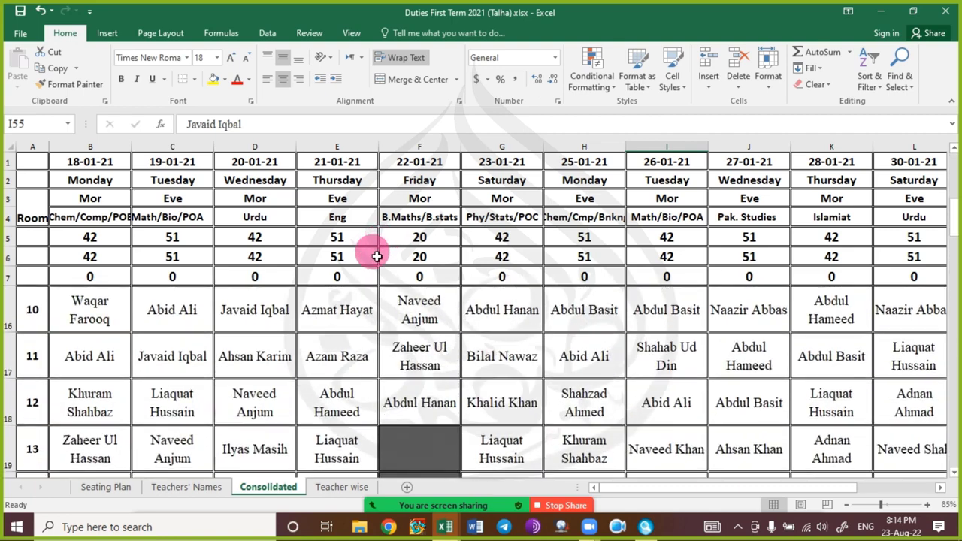
scroll(374, 257, "up", 3)
Inspect the required, counted and difference rows above the duty list, including the formulas in E6 and F7.
left_click(371, 256)
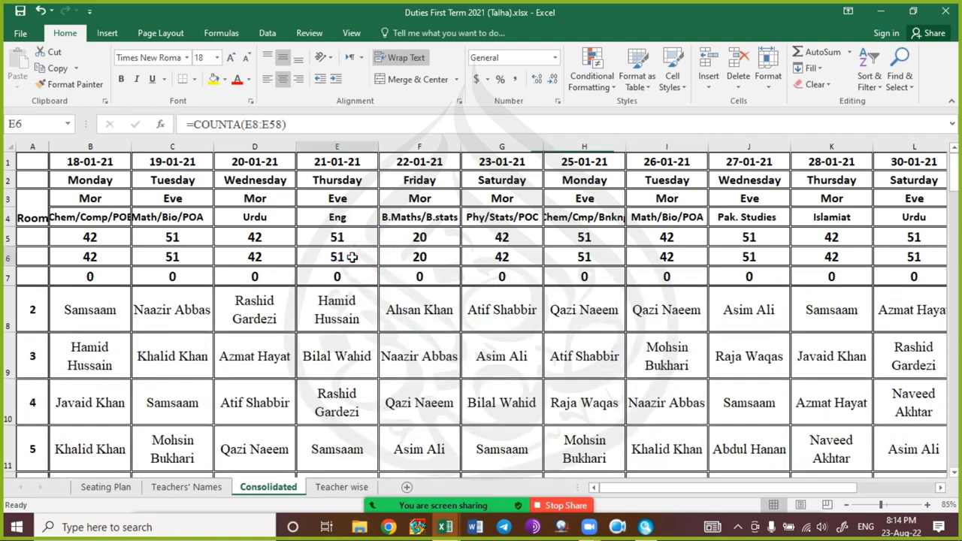
left_click(293, 237)
left_click(328, 201)
left_click(429, 240)
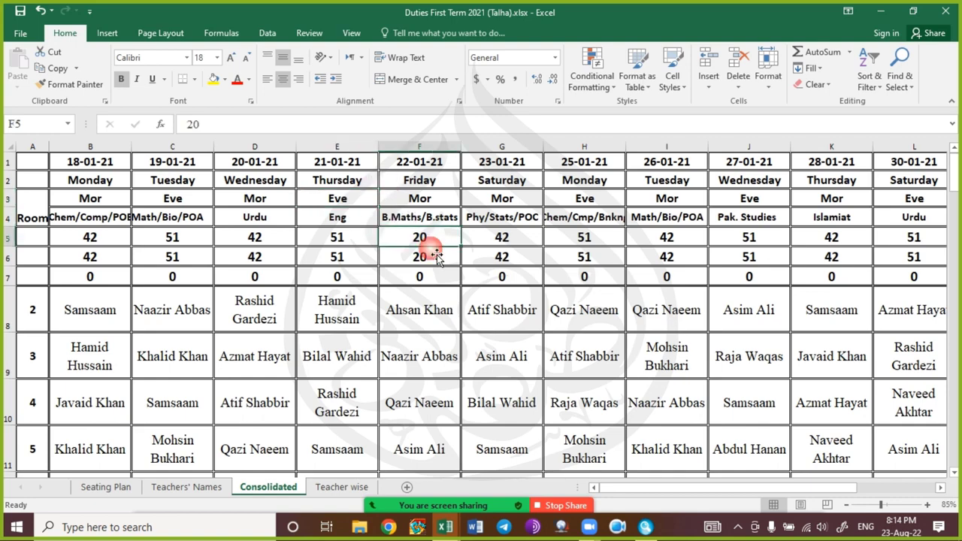
left_click(387, 275)
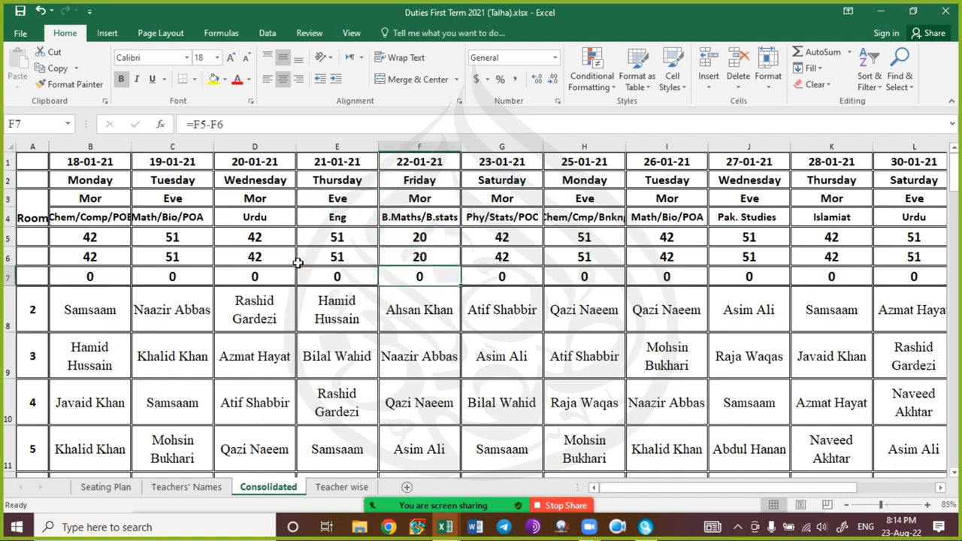
Switch to the Seating Plan sheet and examine the room-by-room seating for each exam date.
left_click(192, 489)
left_click(106, 487)
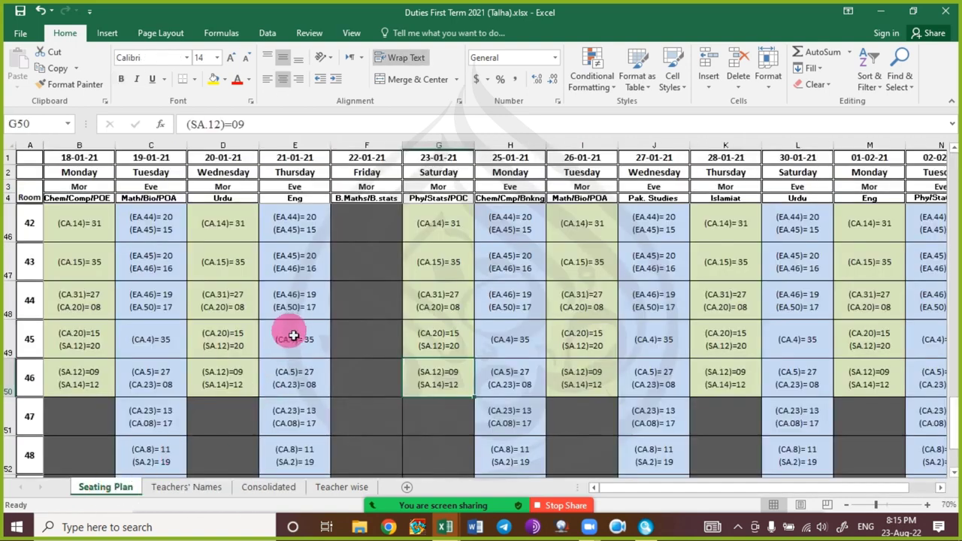
scroll(296, 332, "down", 1, "ctrl")
scroll(296, 331, "up", 10)
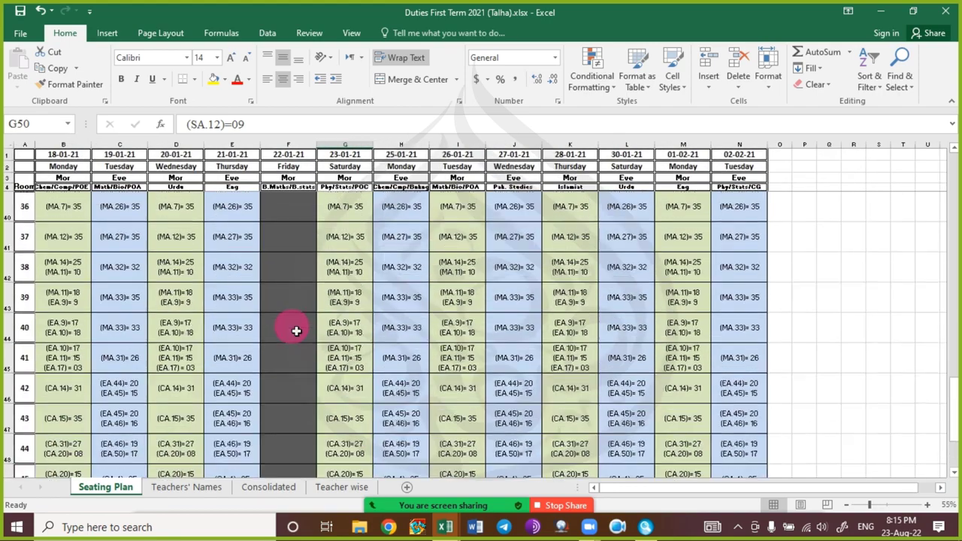
scroll(296, 332, "up", 4)
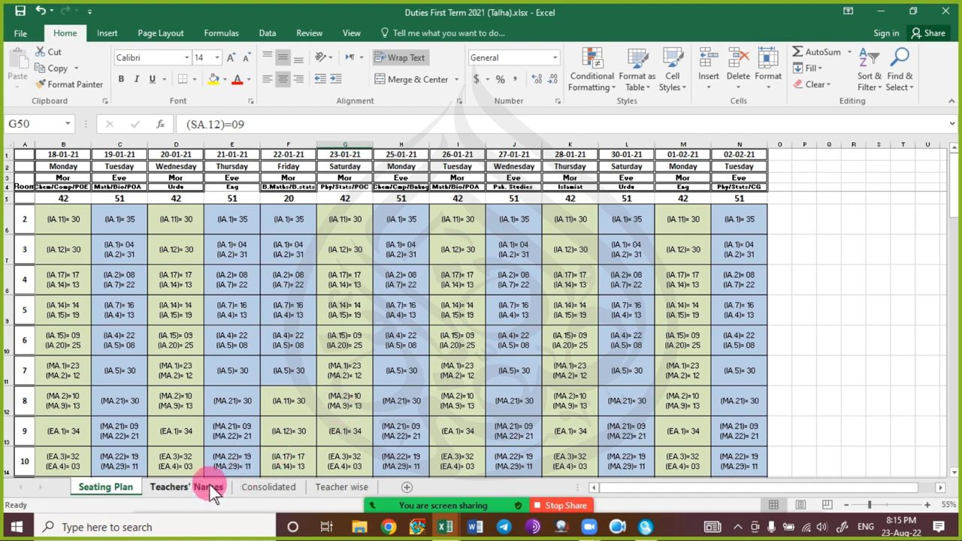
scroll(125, 371, "down", 1)
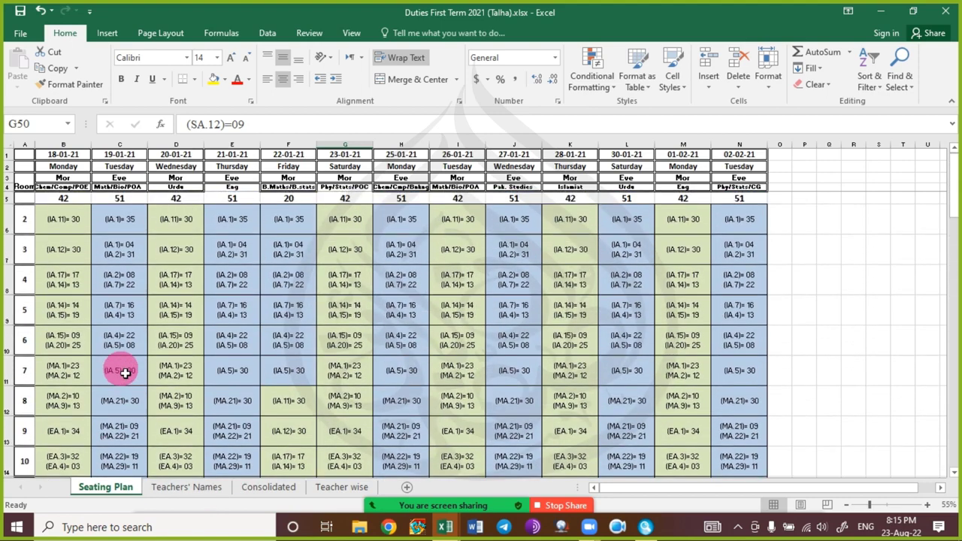
scroll(125, 373, "down", 8)
scroll(125, 373, "down", 12)
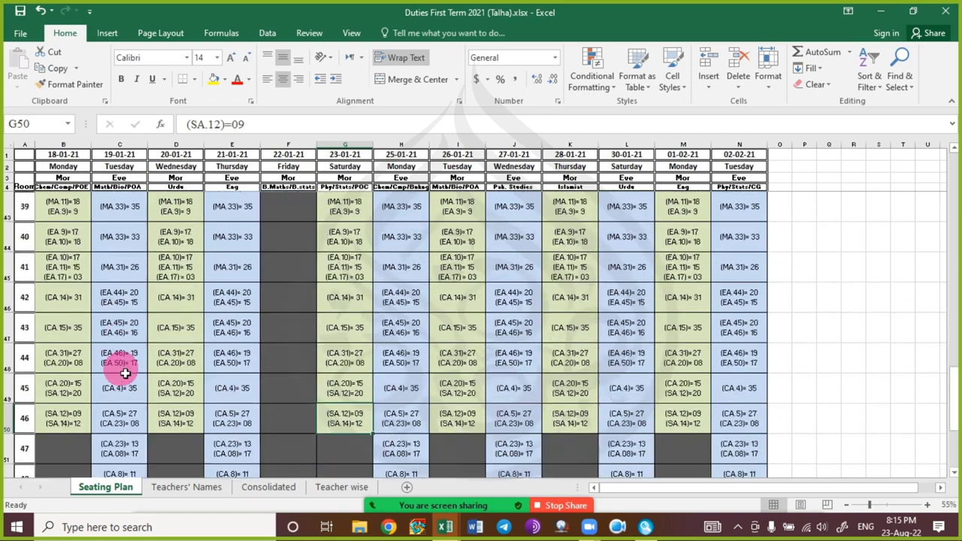
scroll(126, 373, "up", 9)
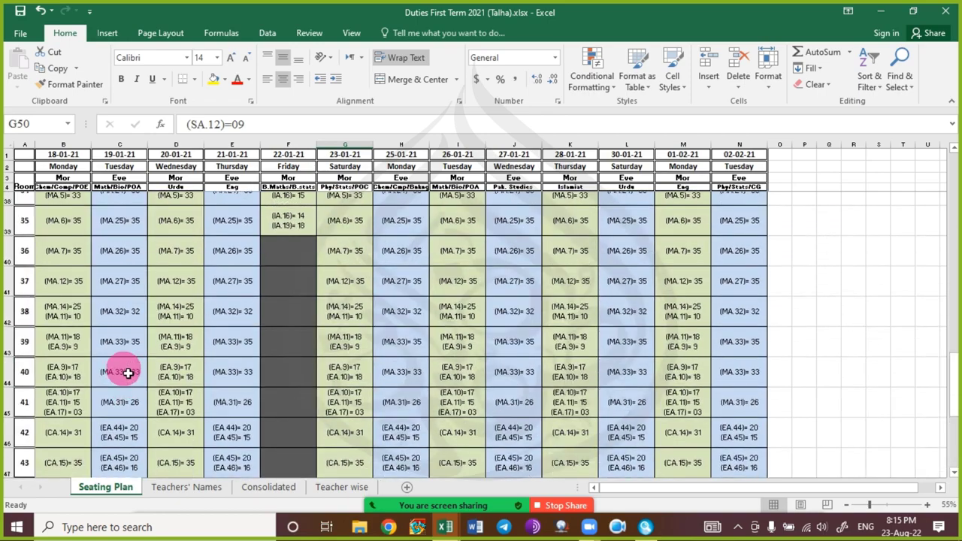
scroll(127, 374, "down", 3)
Return to the Consolidated sheet and review the teachers assigned to the rooms across all exam dates.
left_click(199, 487)
left_click(256, 487)
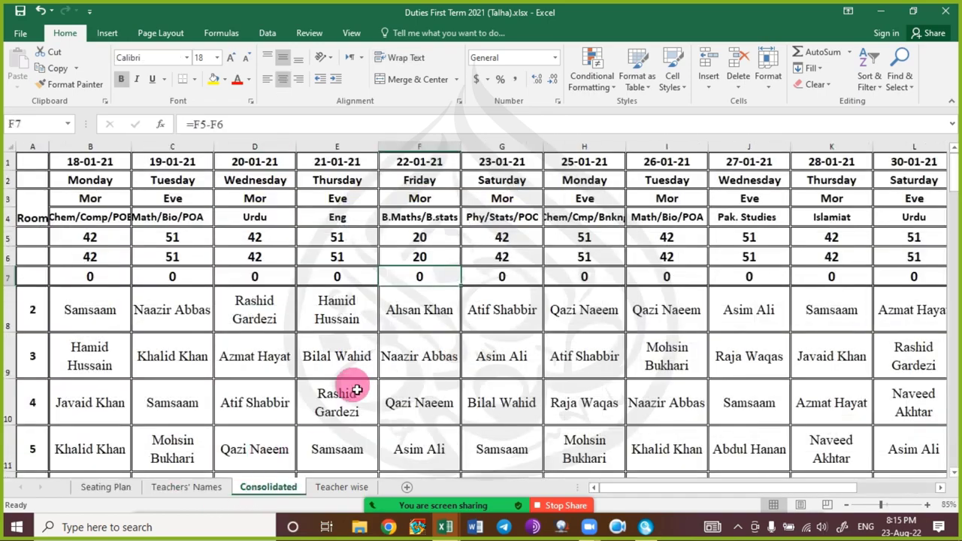
scroll(356, 390, "down", 3)
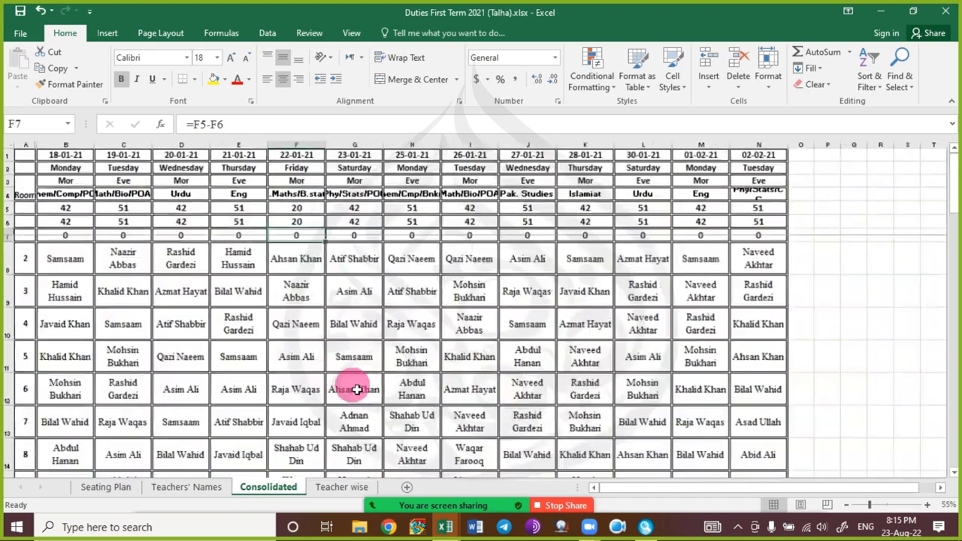
scroll(356, 390, "up", 1)
scroll(356, 390, "down", 7)
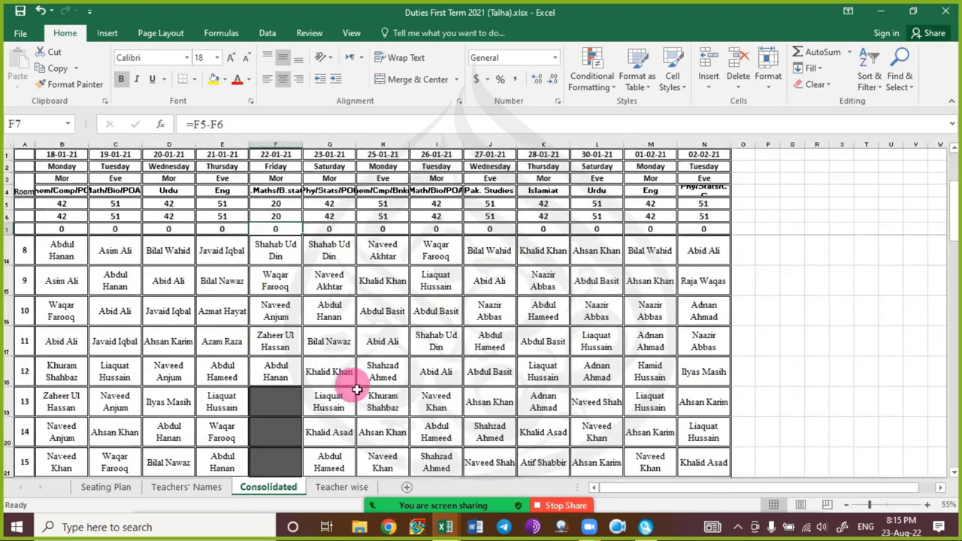
scroll(356, 390, "down", 9)
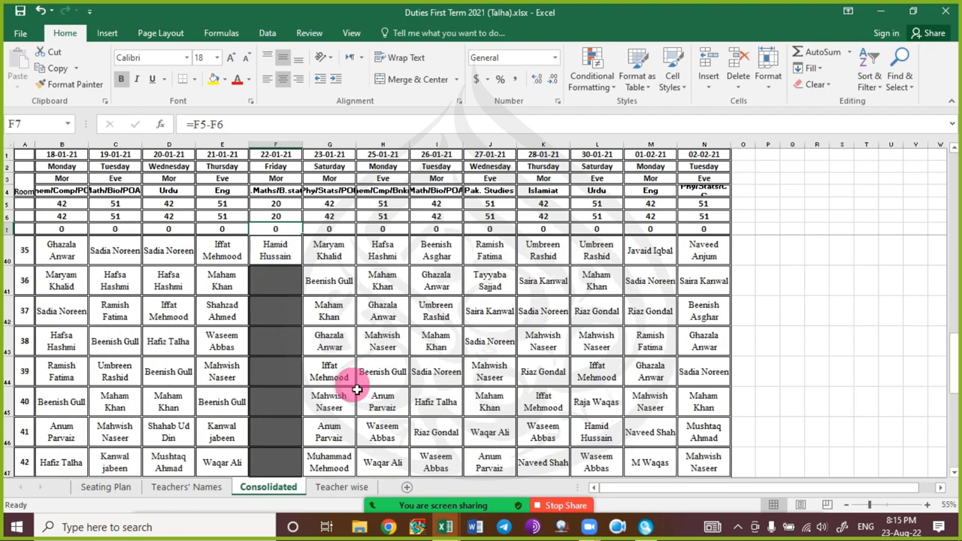
scroll(356, 390, "up", 12)
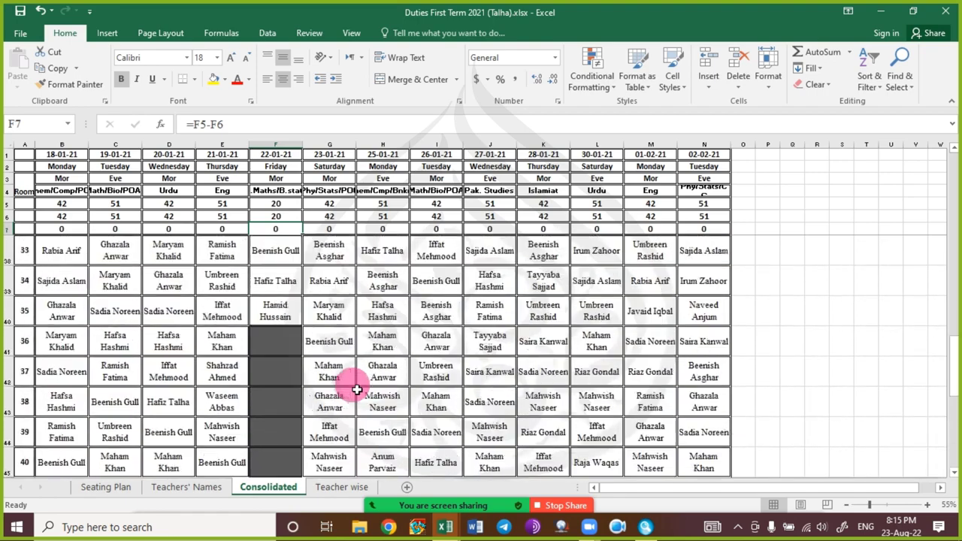
scroll(232, 387, "up", 4)
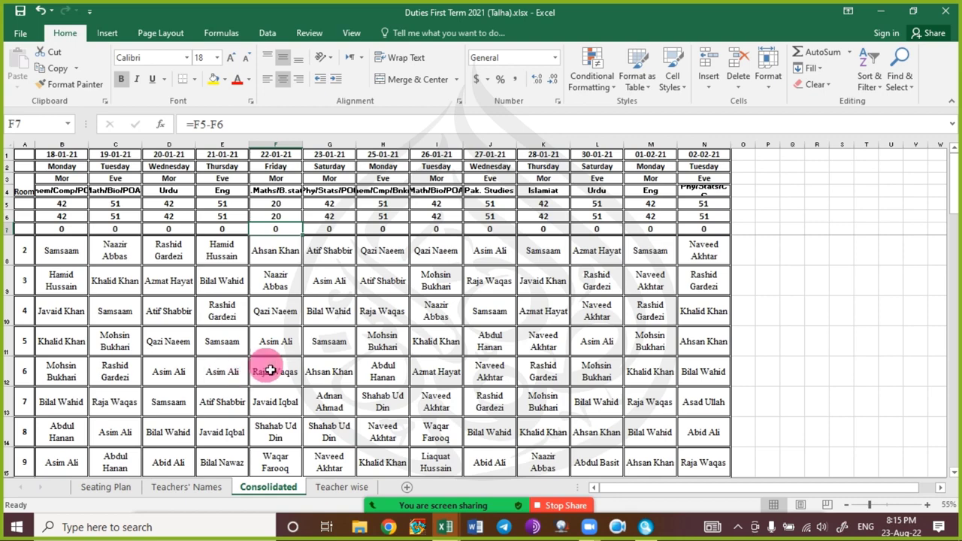
Examine the duties in the 25-01-21 column for rooms 2 to 4, and look over the remaining rooms below.
left_click(369, 248)
scroll(371, 309, "up", 1, "ctrl")
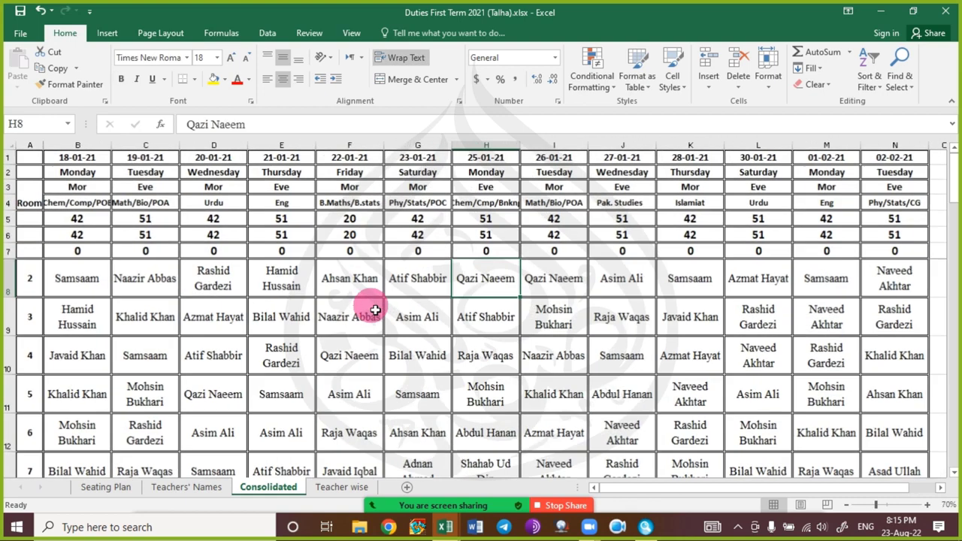
scroll(406, 316, "down", 1)
scroll(407, 318, "down", 3)
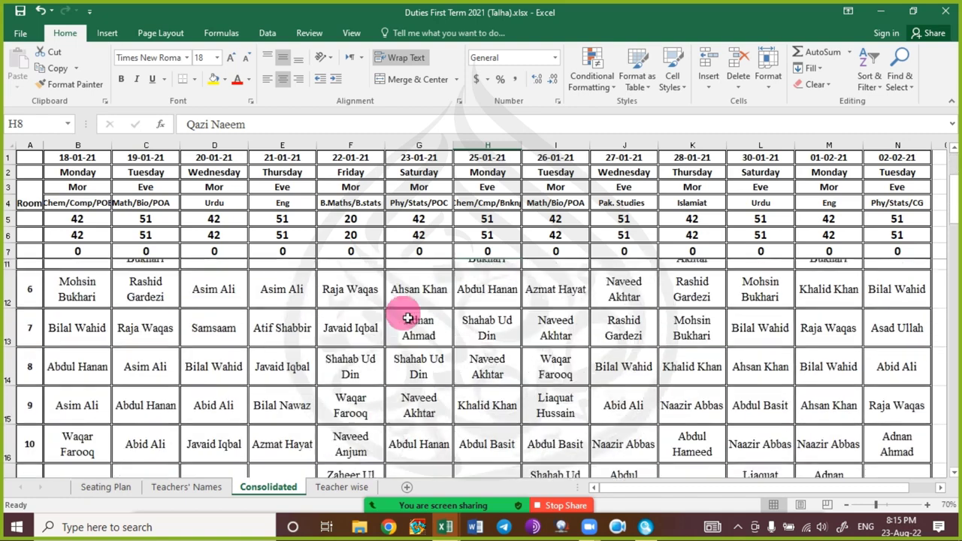
scroll(406, 318, "up", 4)
left_click(562, 329)
left_click(492, 323)
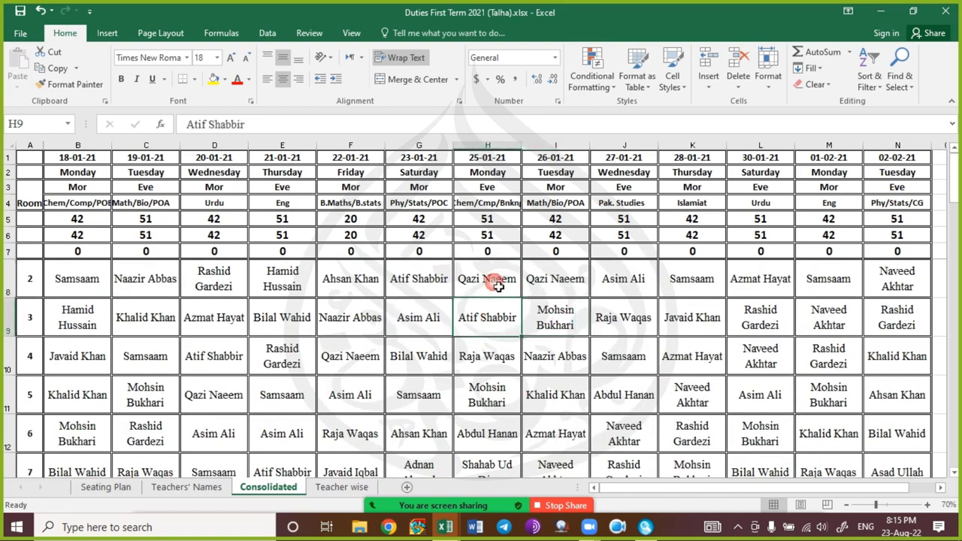
left_click(496, 283)
left_click(476, 341)
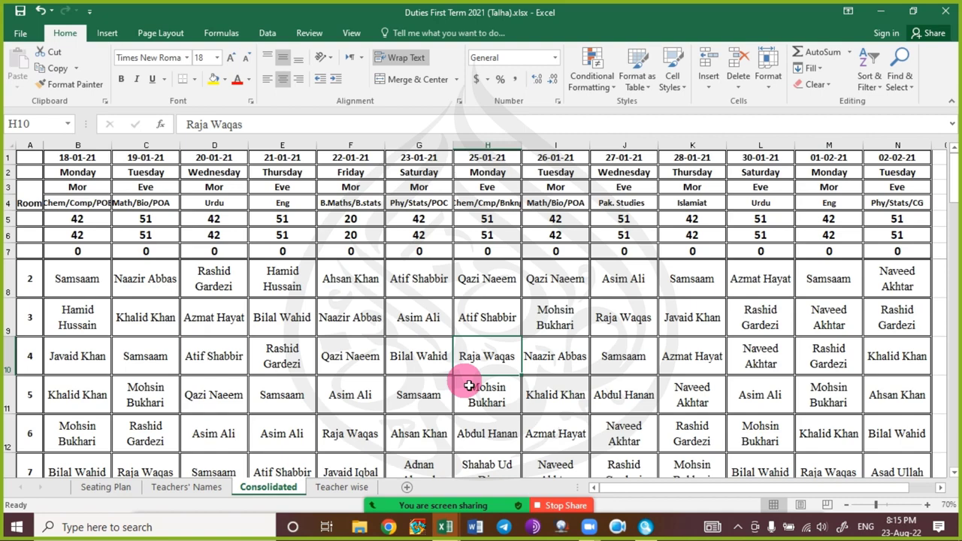
scroll(443, 372, "down", 4)
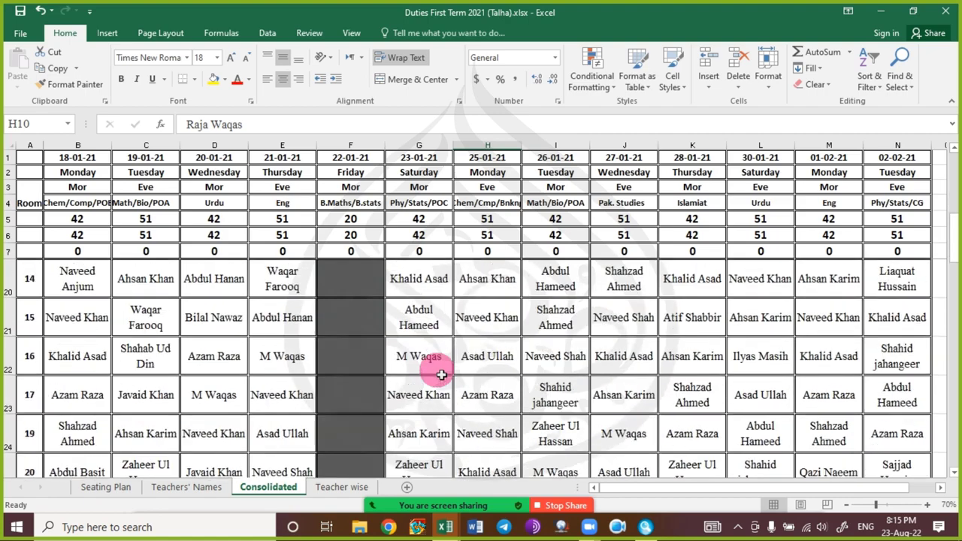
scroll(441, 375, "down", 6)
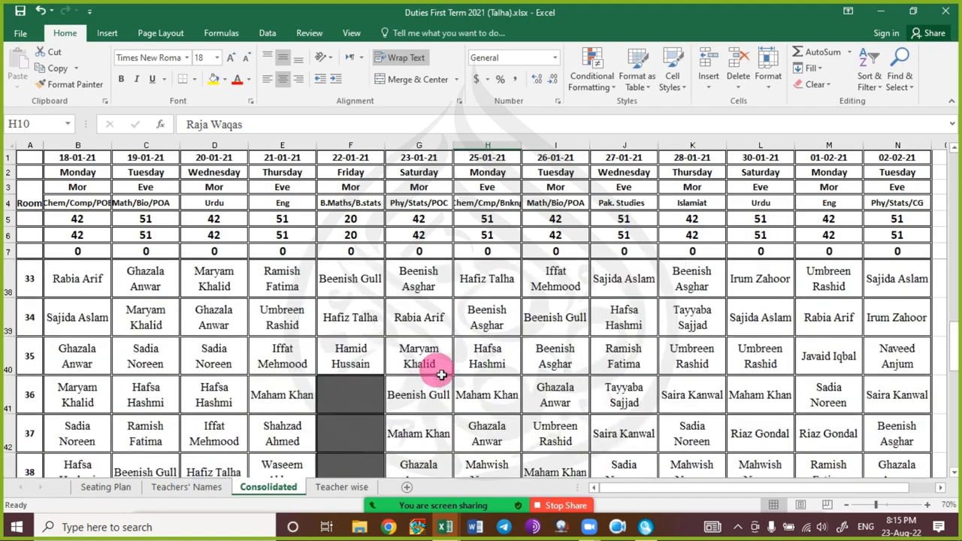
Switch back to the UltraSearch window and close it.
key("ctrl+Tab")
key("alt+Tab")
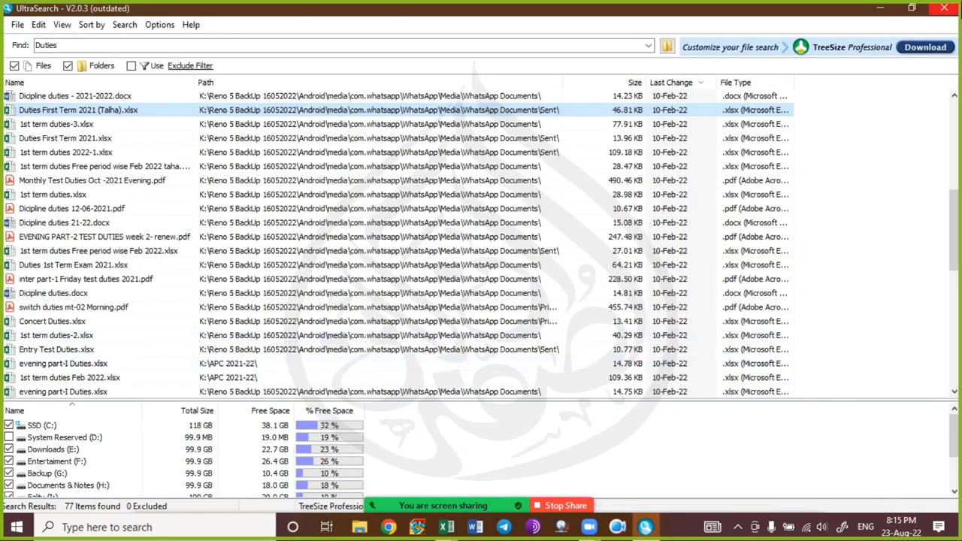
left_click(943, 9)
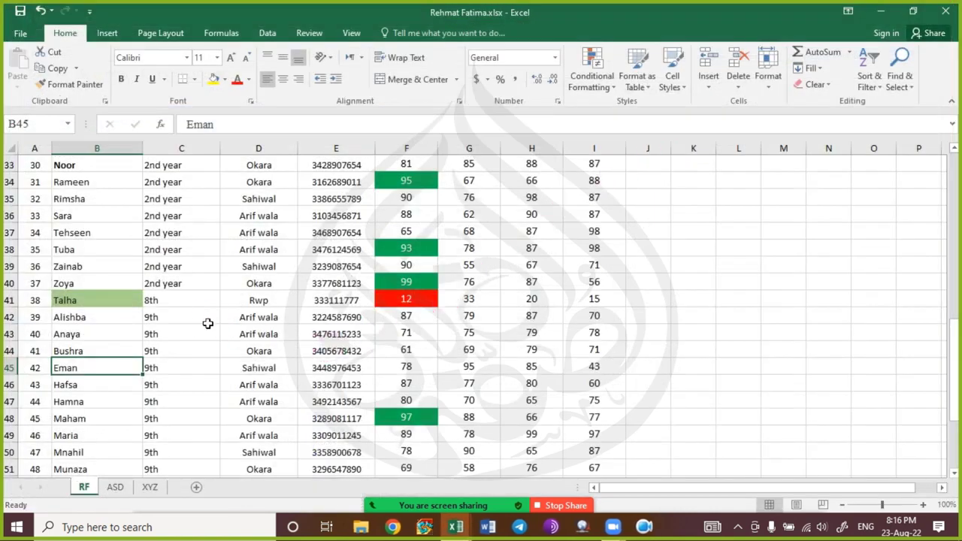
left_click(207, 323)
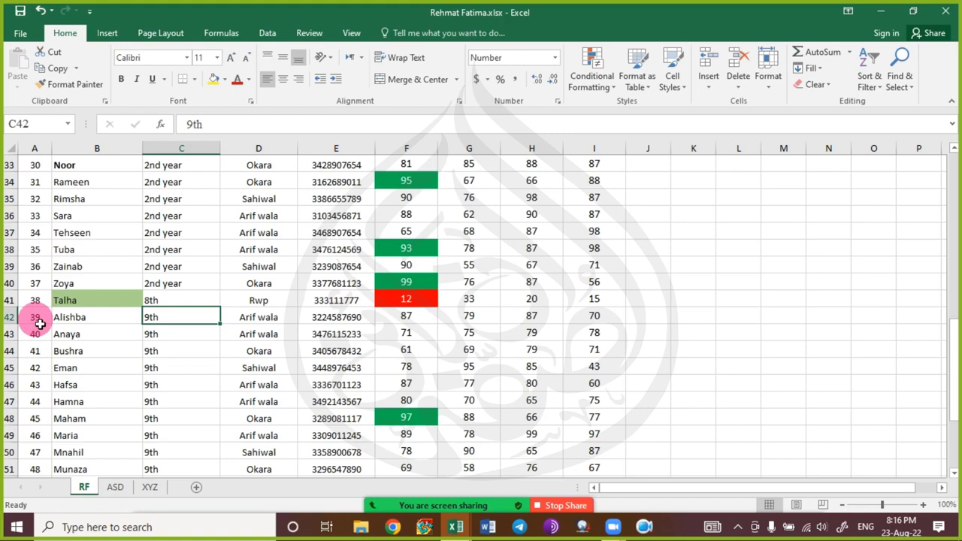
scroll(296, 271, "up", 11)
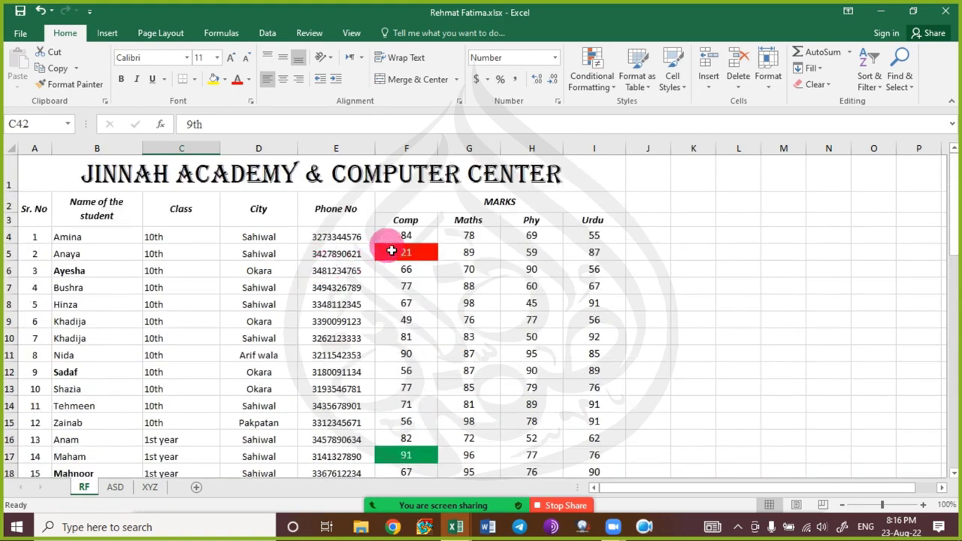
left_click(392, 250)
left_click(596, 86)
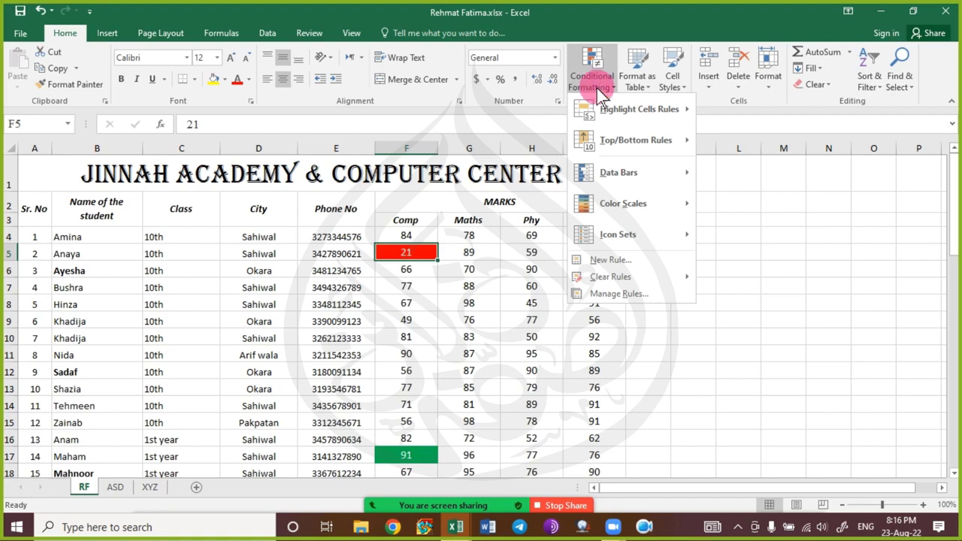
mouse_move(635, 278)
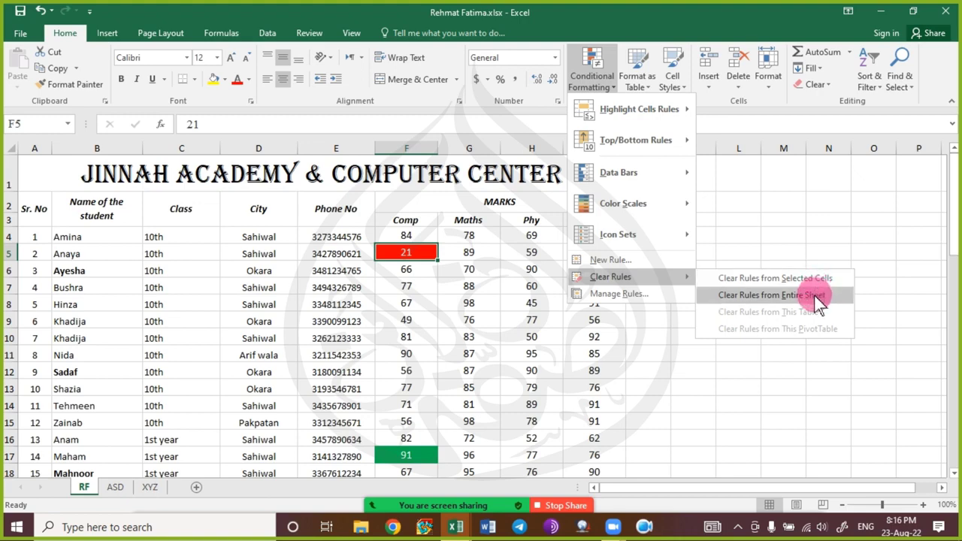
left_click(378, 317)
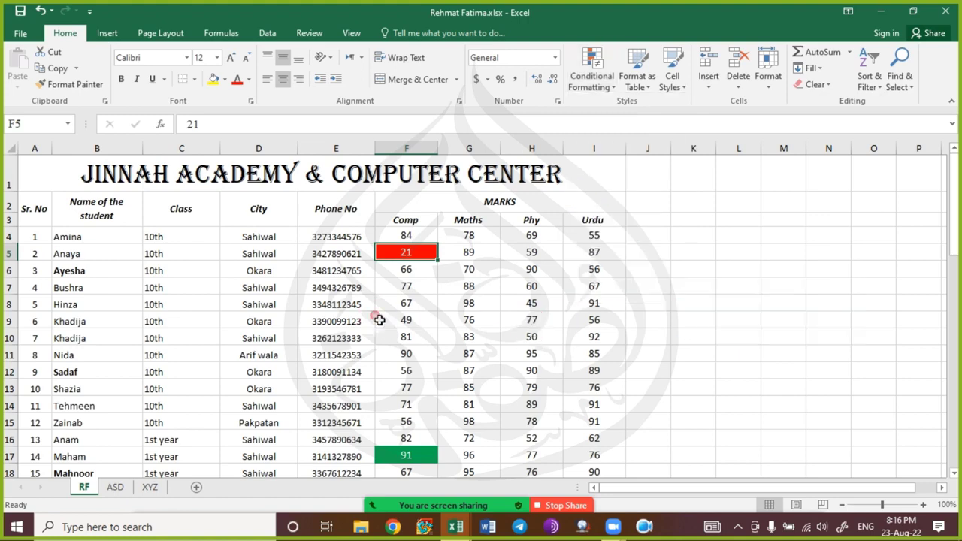
Select the Comp marks F4:F55 and clear the conditional formatting rules from the entire RF sheet.
left_click(434, 235)
key("ctrl+shift+Down")
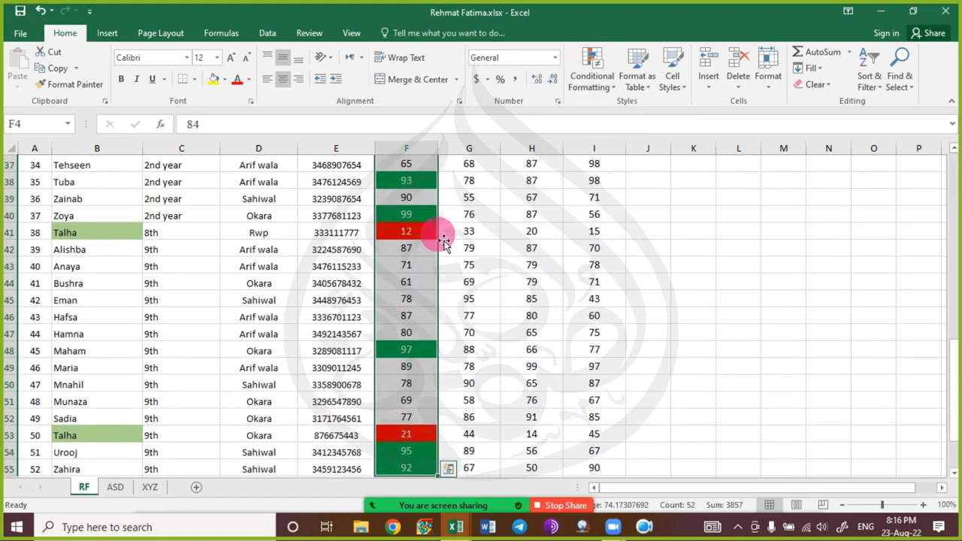
left_click(594, 85)
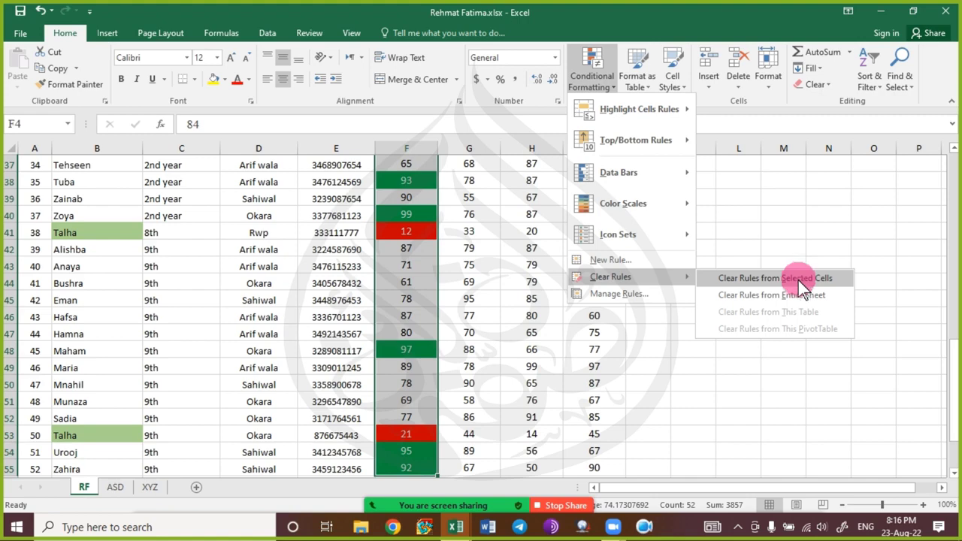
left_click(803, 296)
left_click(258, 266)
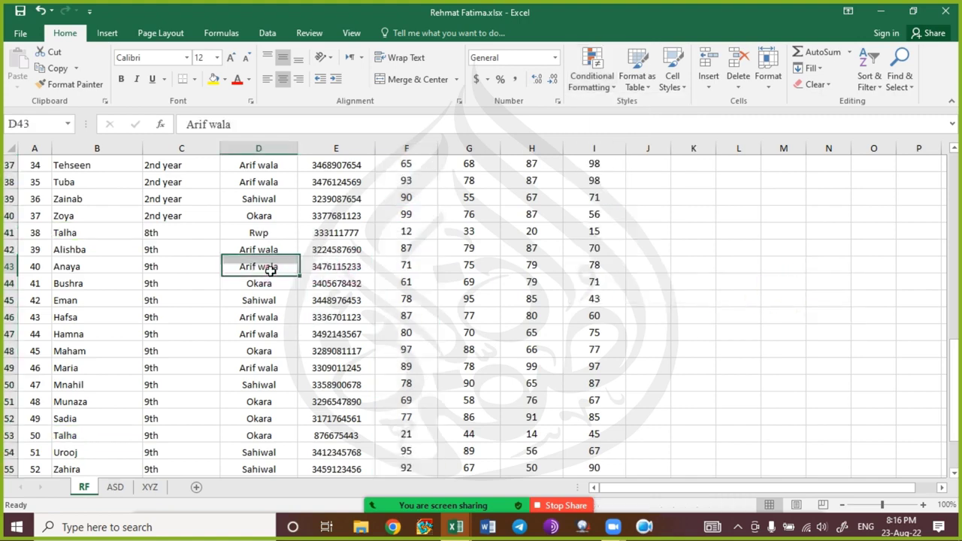
Apply green gradient-fill data bars to the Comp marks in F4:F55.
scroll(401, 249, "up", 7)
scroll(405, 254, "up", 5)
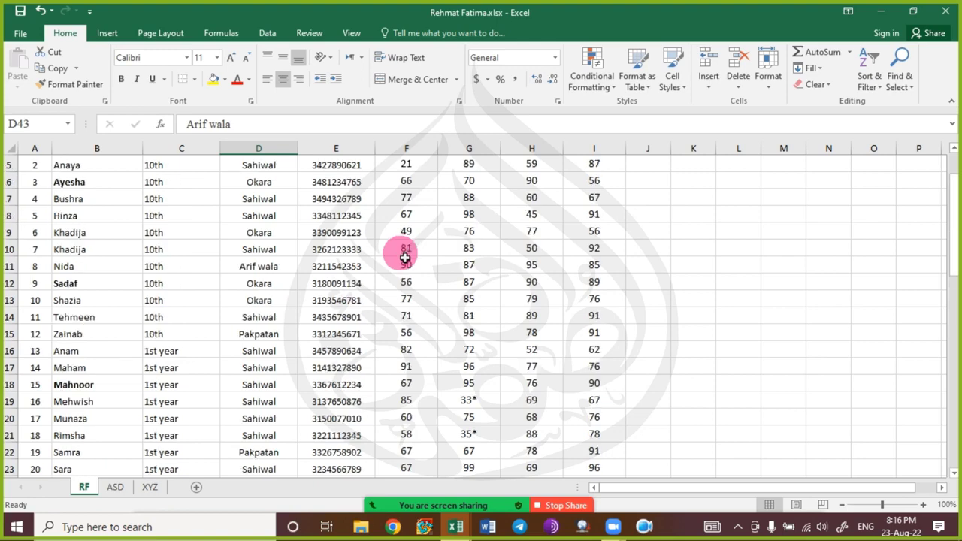
left_click(398, 237)
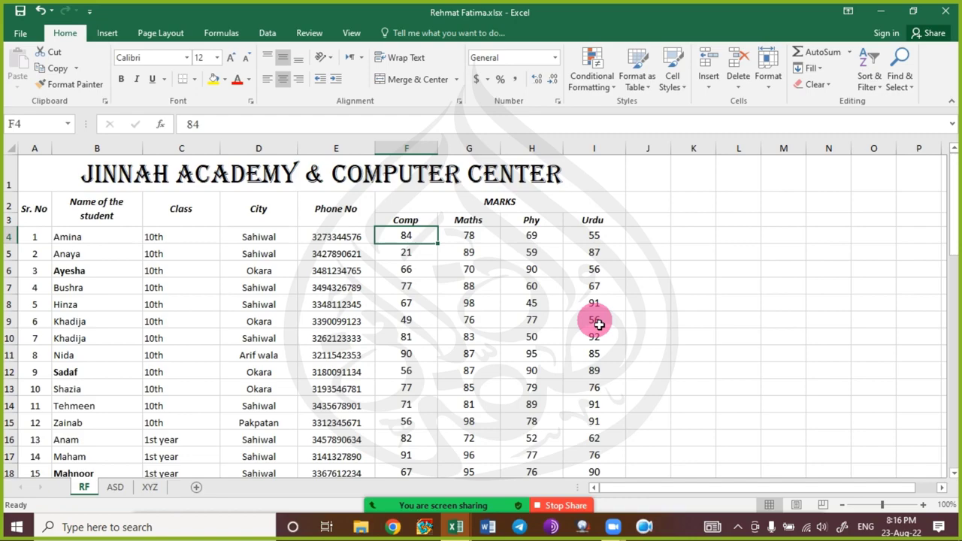
key("ctrl+shift+Down")
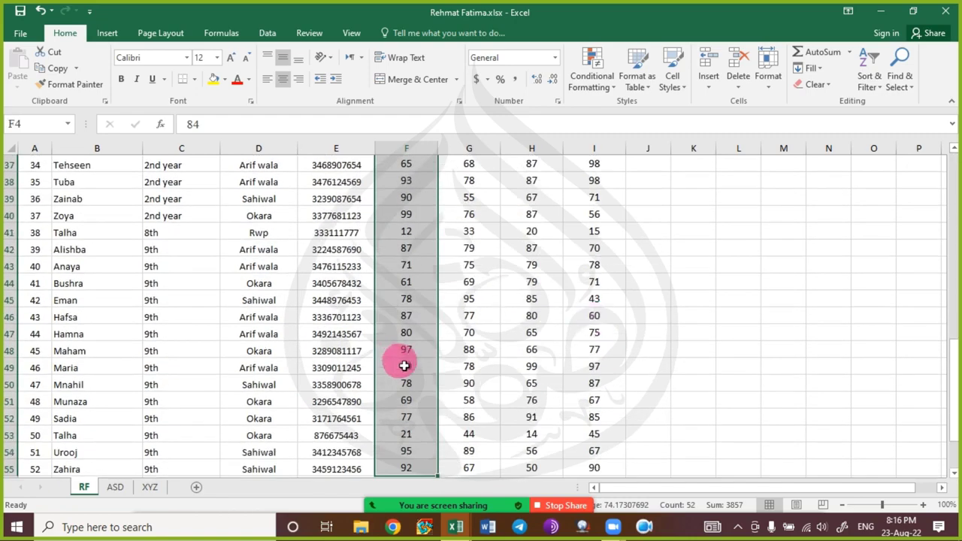
scroll(404, 366, "down", 2)
scroll(405, 365, "up", 13)
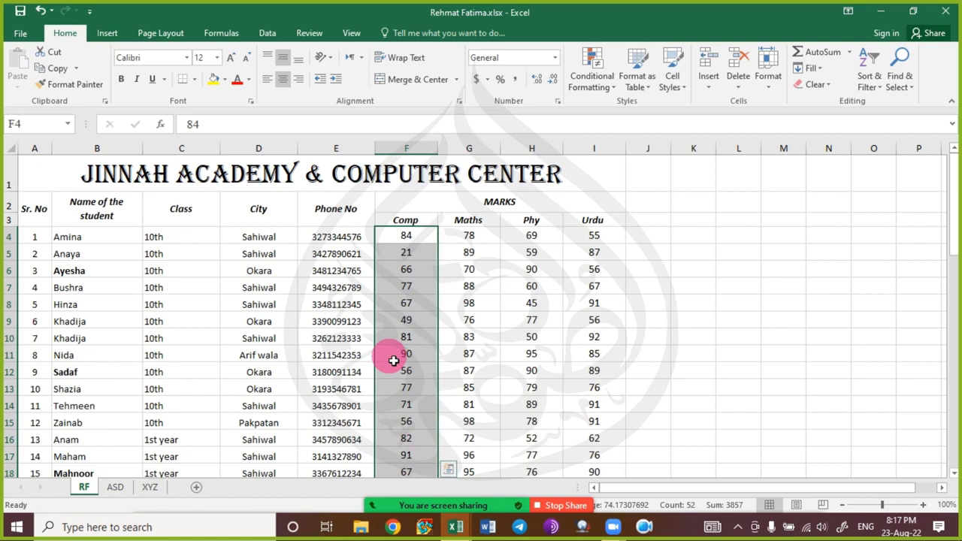
left_click(607, 91)
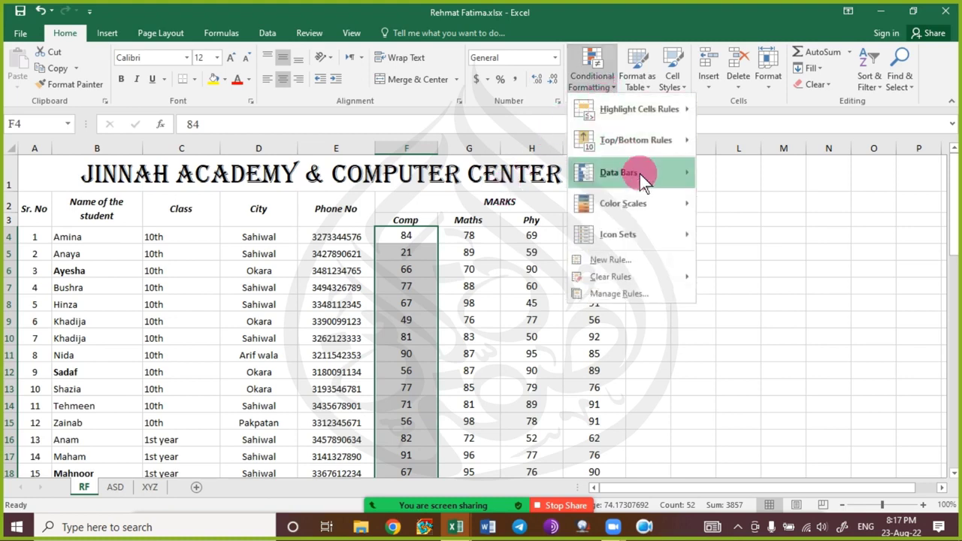
mouse_move(640, 176)
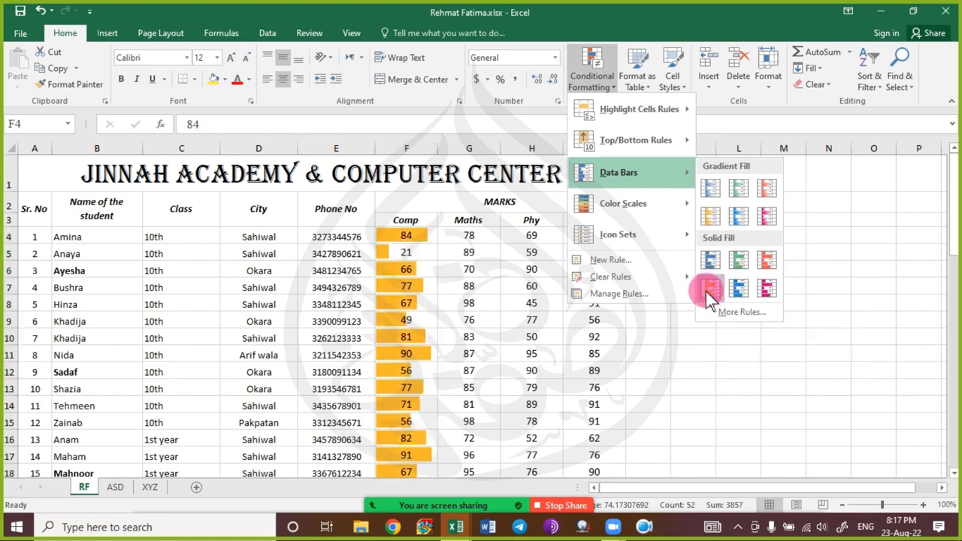
left_click(739, 189)
left_click(415, 322)
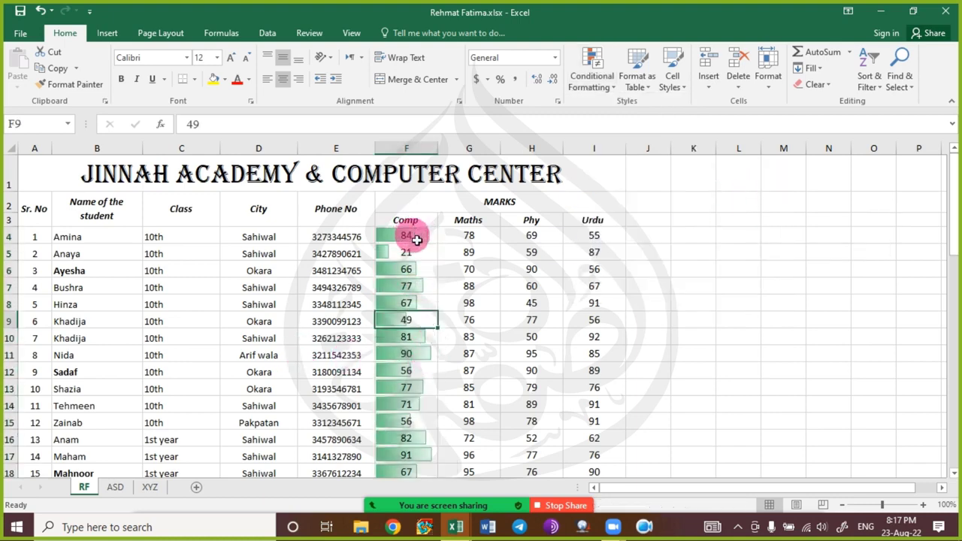
Examine the data bars down the whole Comp column, comparing bar lengths for the highest and lowest marks.
scroll(416, 239, "down", 7)
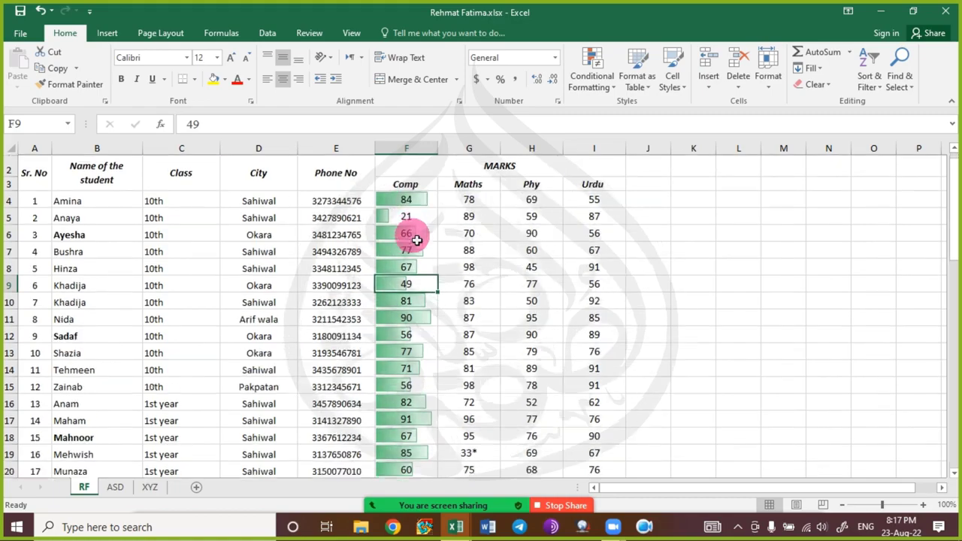
scroll(416, 239, "down", 4)
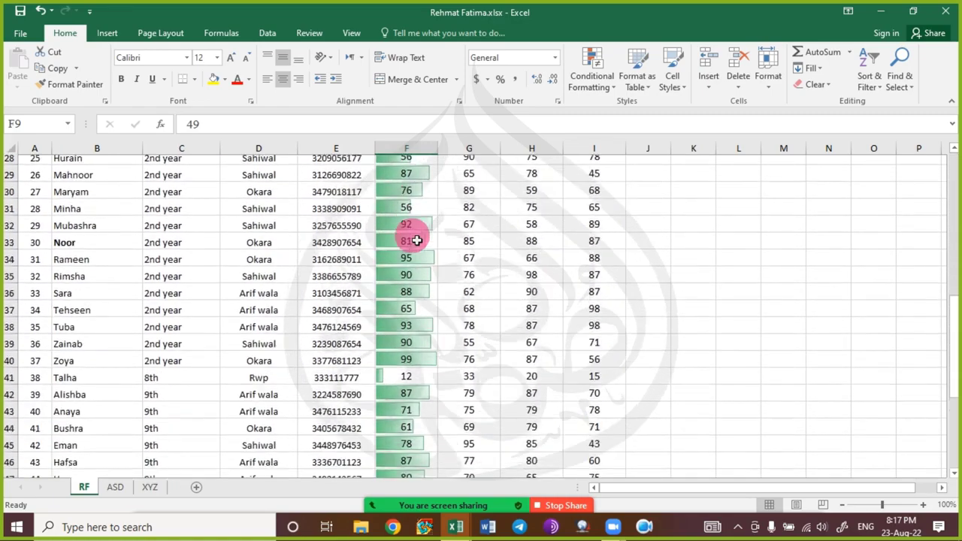
scroll(416, 239, "down", 2)
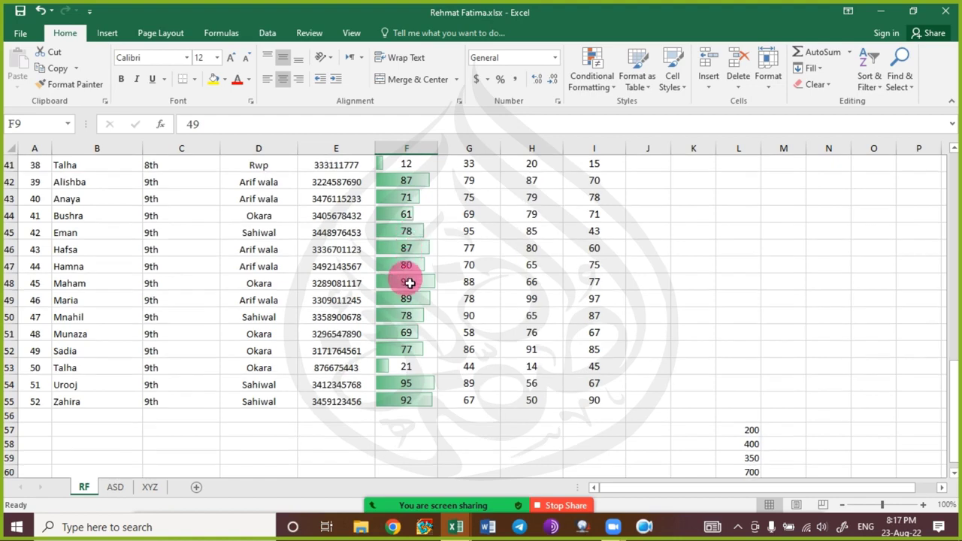
scroll(405, 274, "up", 4)
scroll(409, 283, "down", 1)
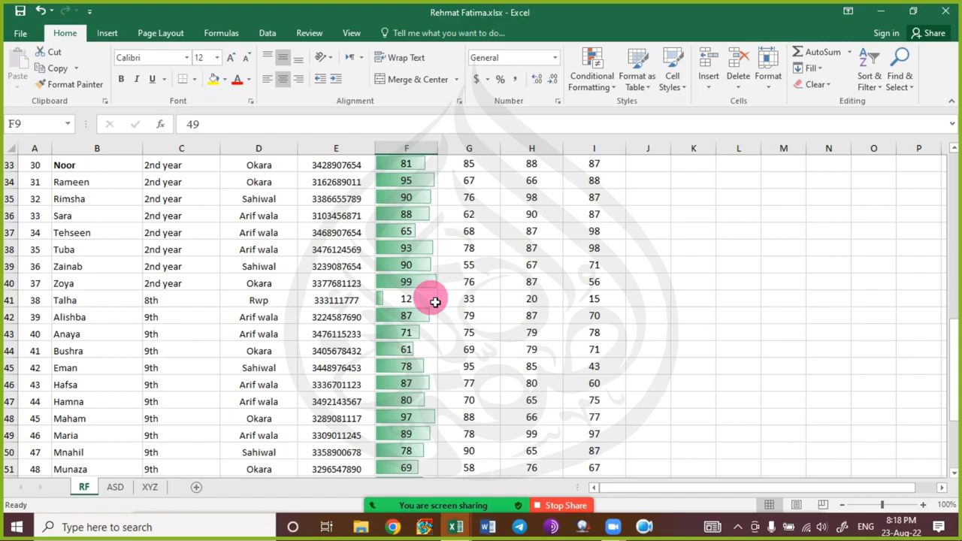
scroll(435, 301, "up", 7)
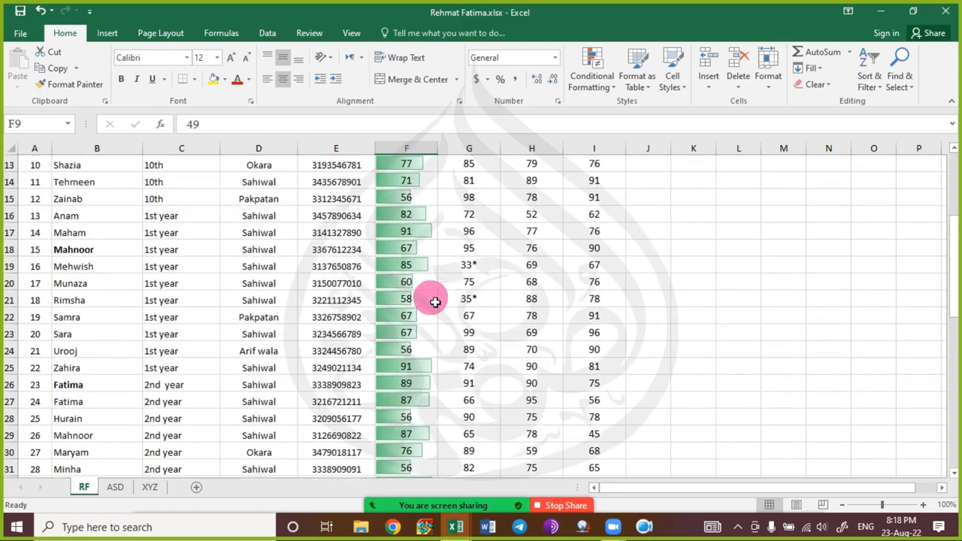
scroll(436, 301, "down", 1)
scroll(435, 301, "up", 5)
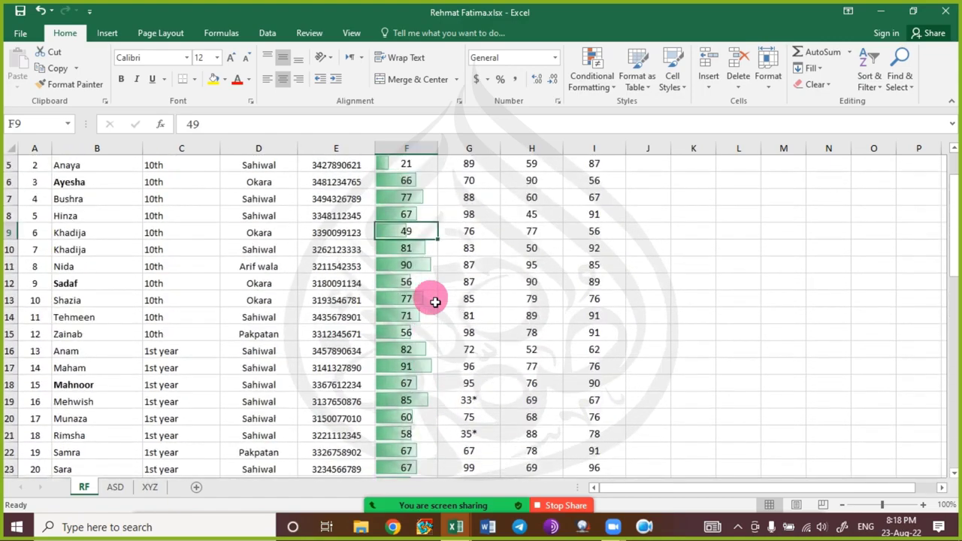
scroll(435, 301, "down", 5)
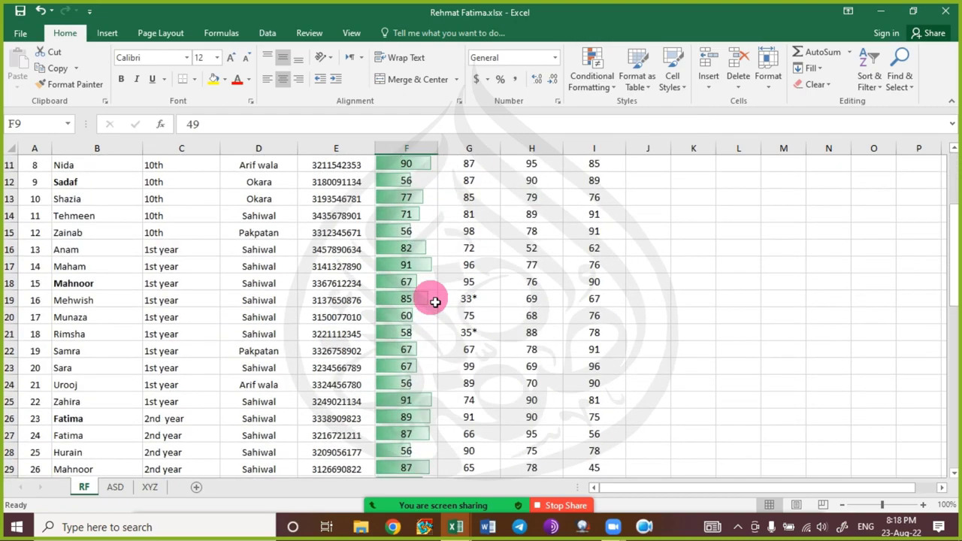
scroll(436, 301, "up", 5)
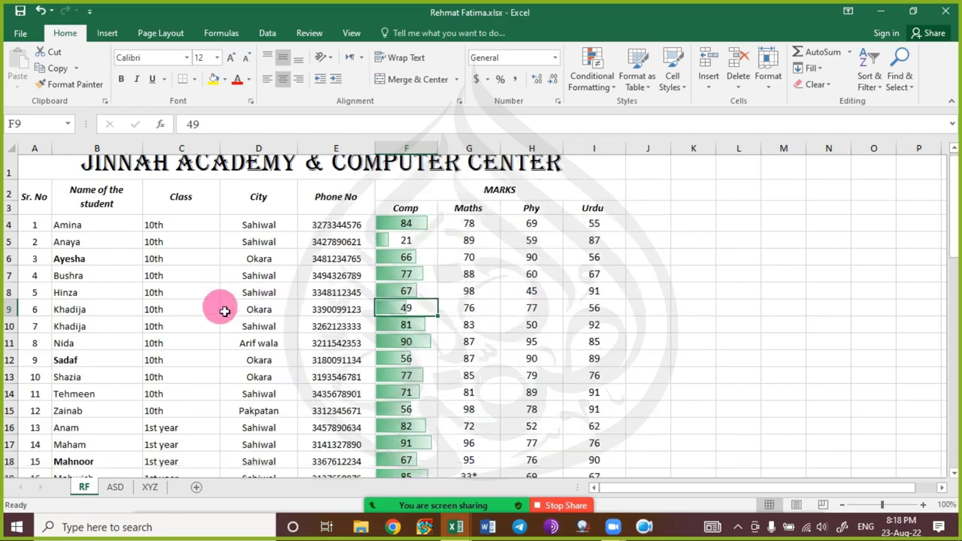
scroll(222, 310, "down", 8)
scroll(223, 312, "up", 4)
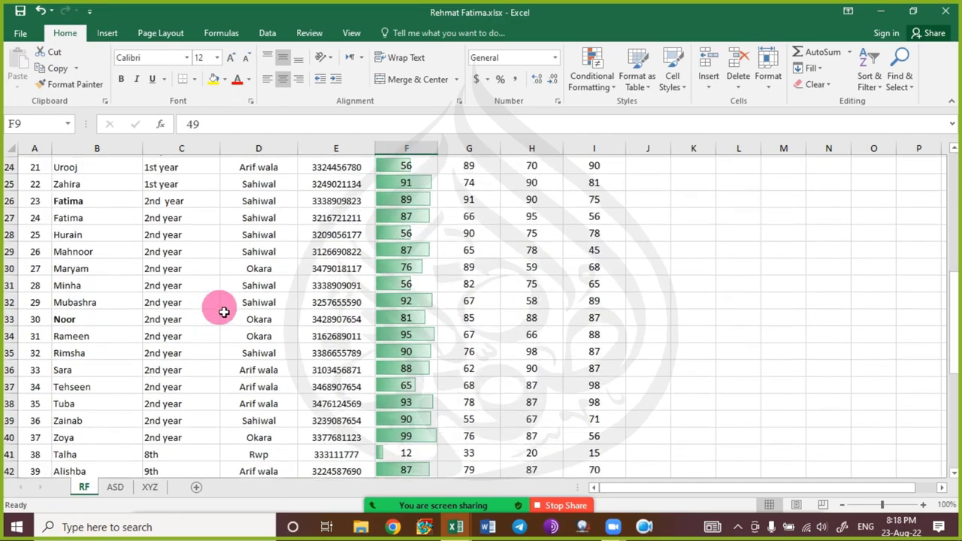
scroll(223, 311, "down", 9)
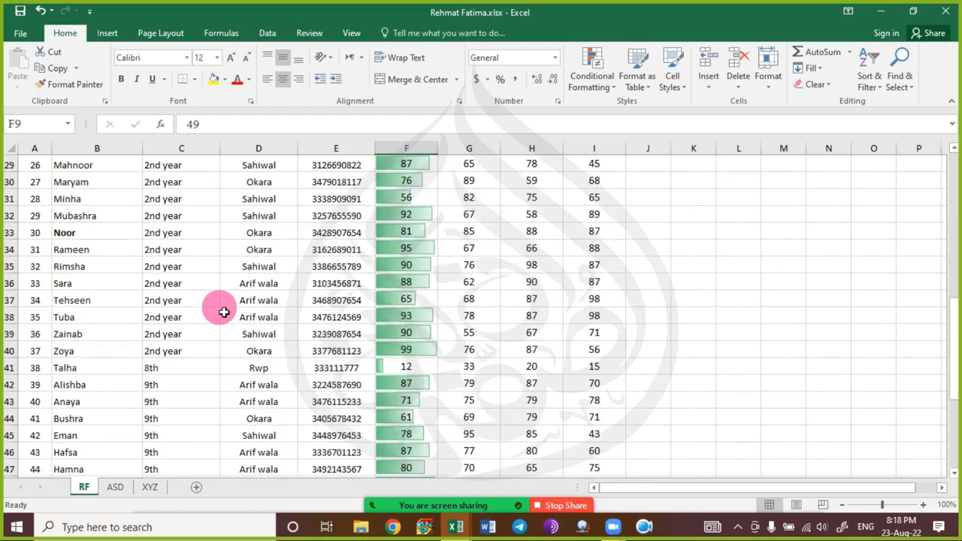
scroll(222, 309, "up", 14)
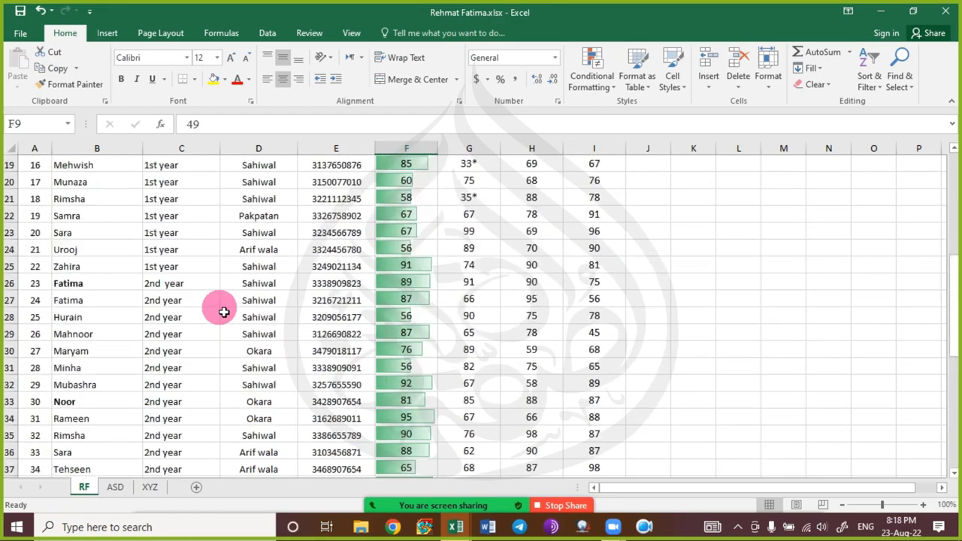
scroll(440, 286, "down", 3)
scroll(488, 304, "down", 11)
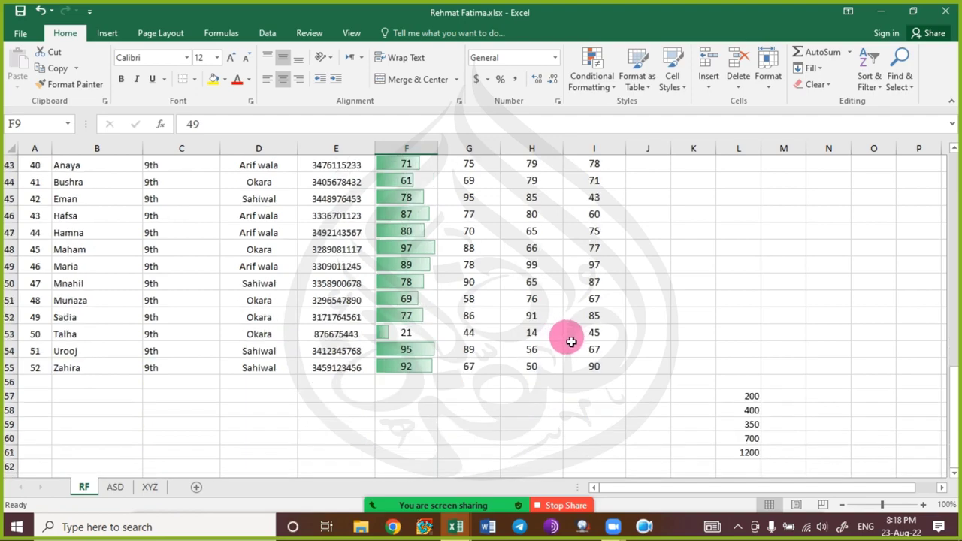
scroll(568, 340, "up", 6)
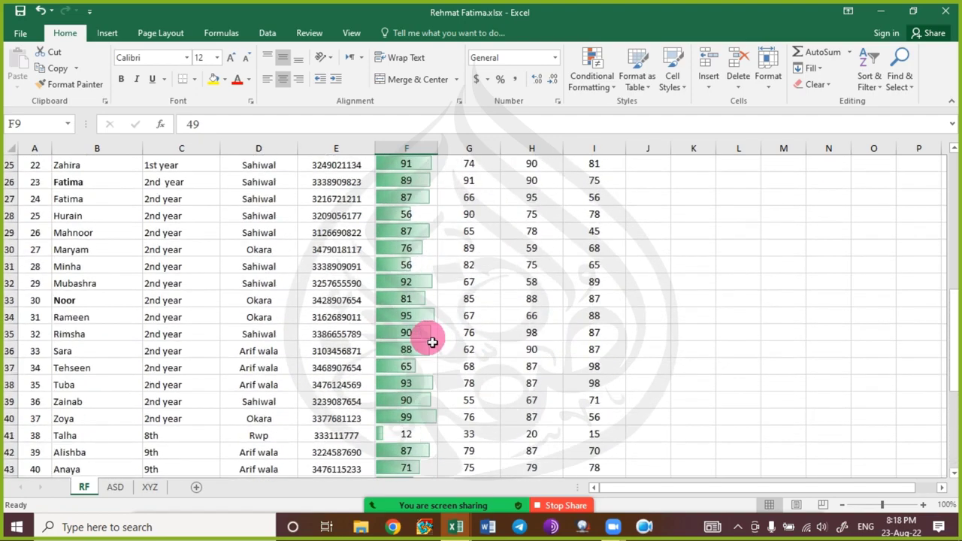
scroll(432, 342, "up", 7)
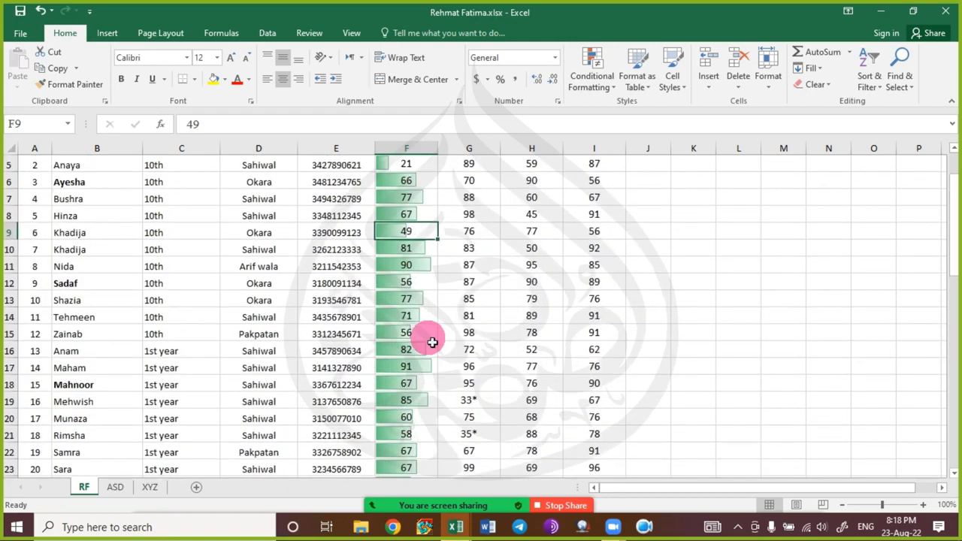
Select the Comp marks F4:F55 and add the Maximum value to the status bar.
scroll(432, 342, "up", 2)
left_click(411, 238)
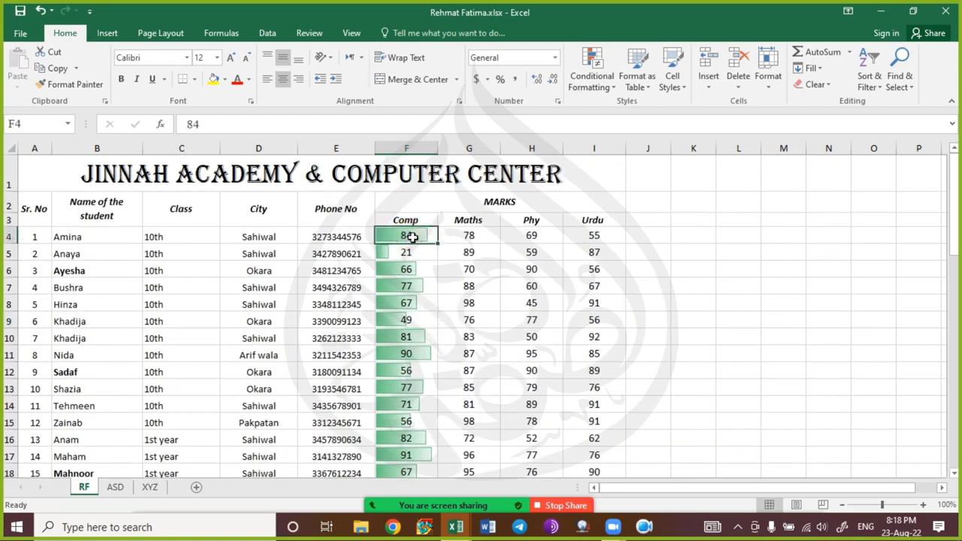
key("ctrl+shift+Down")
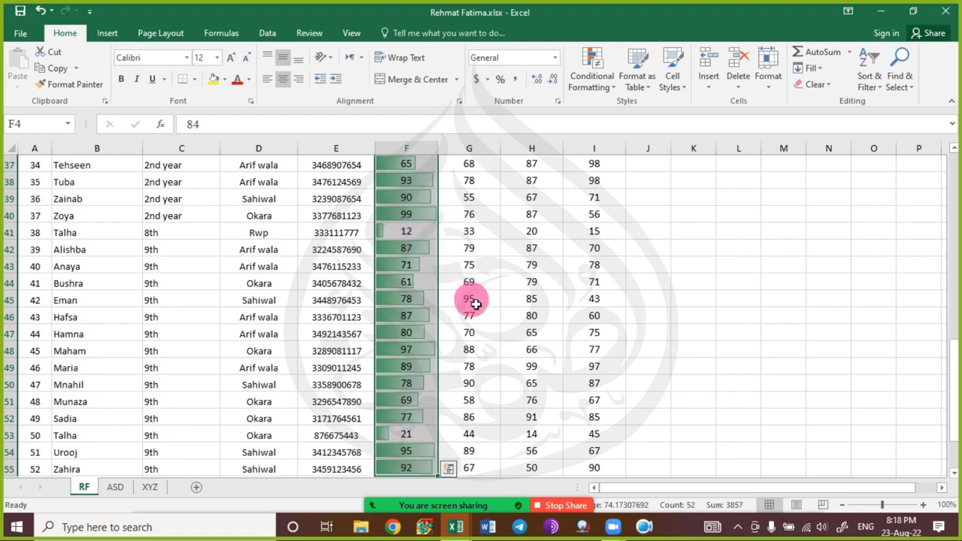
left_click(375, 469)
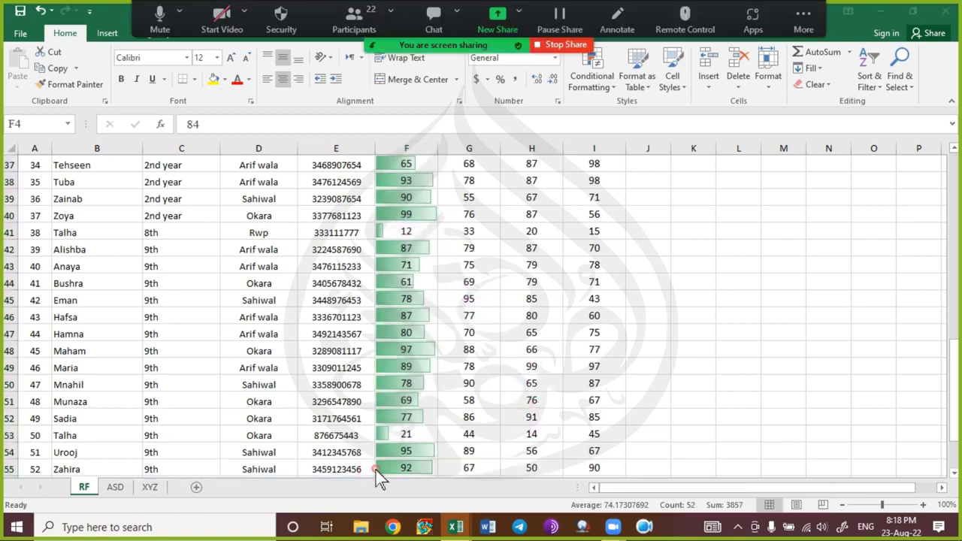
left_click(676, 507)
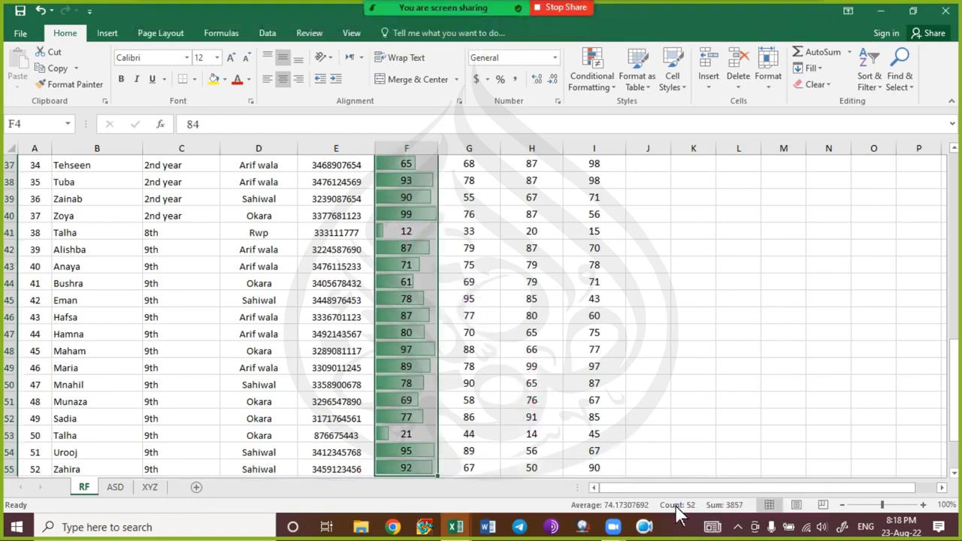
right_click(683, 508)
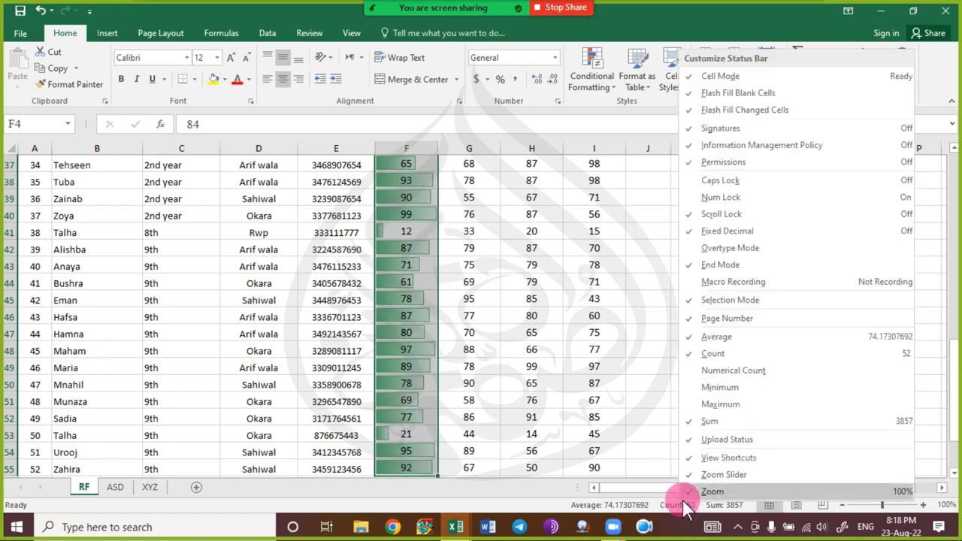
left_click(756, 405)
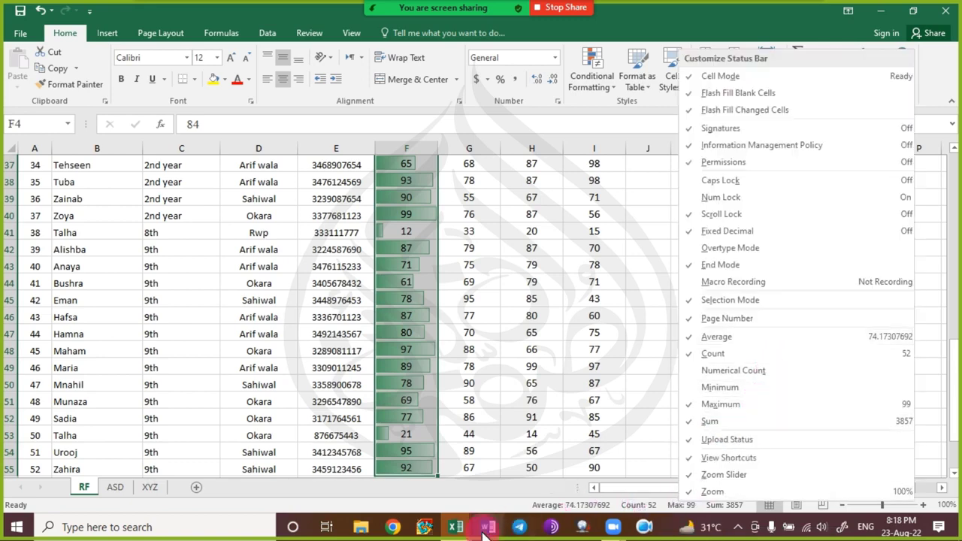
Dismiss the status bar options and change the Comp mark in F48 to 90.
left_click(463, 507)
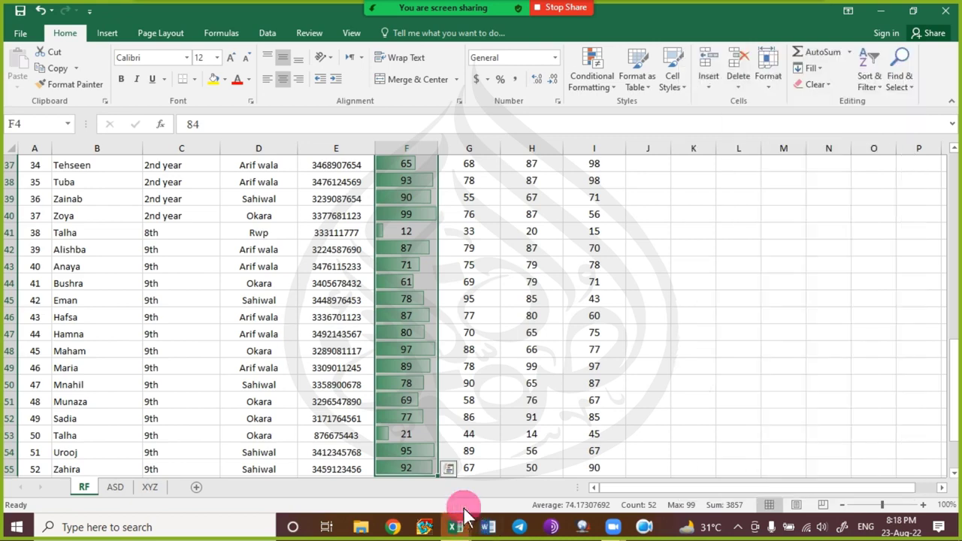
left_click(425, 351)
scroll(425, 350, "up", 12)
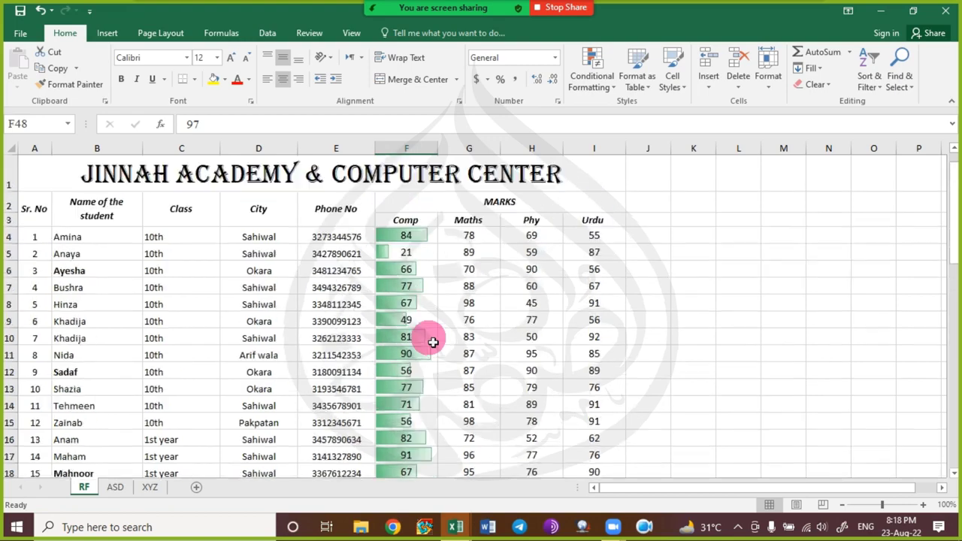
scroll(432, 342, "down", 10)
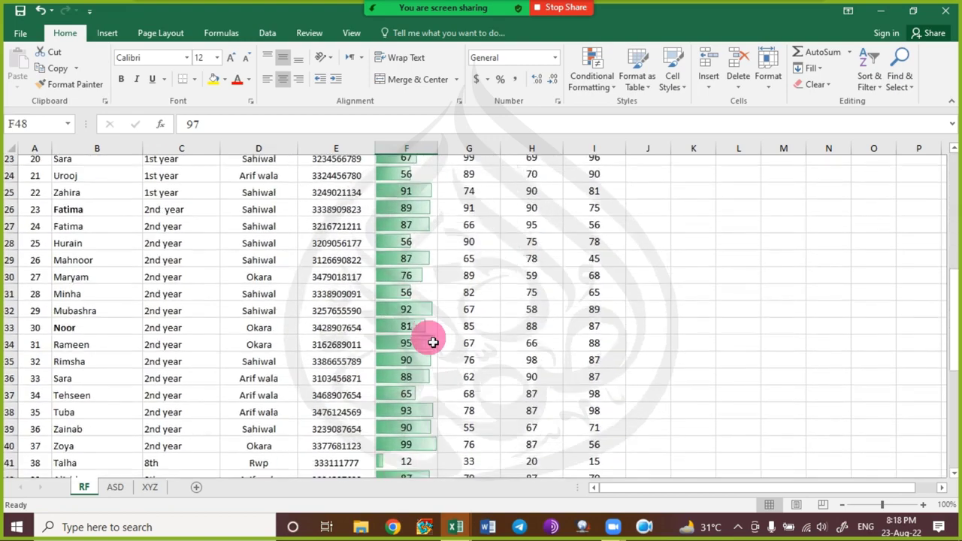
scroll(413, 419, "down", 2)
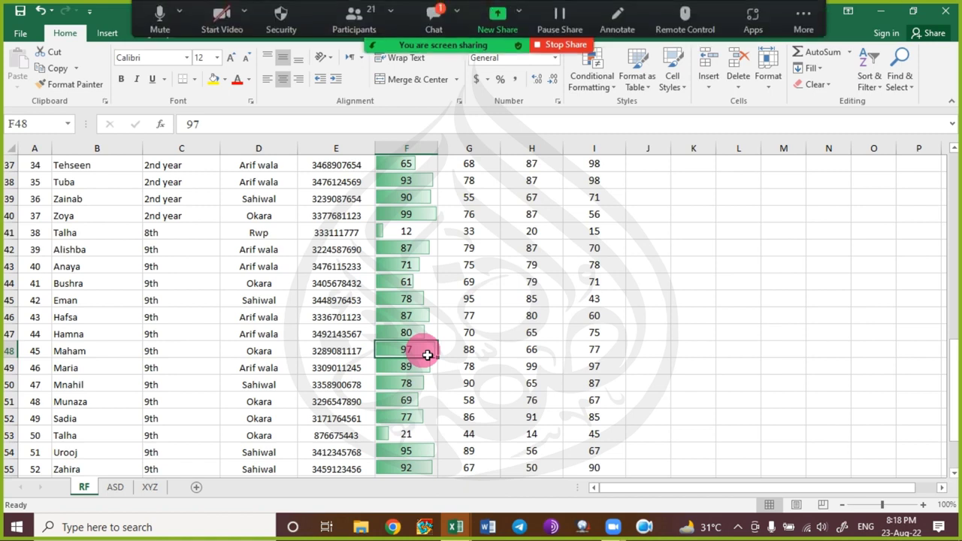
type("09")
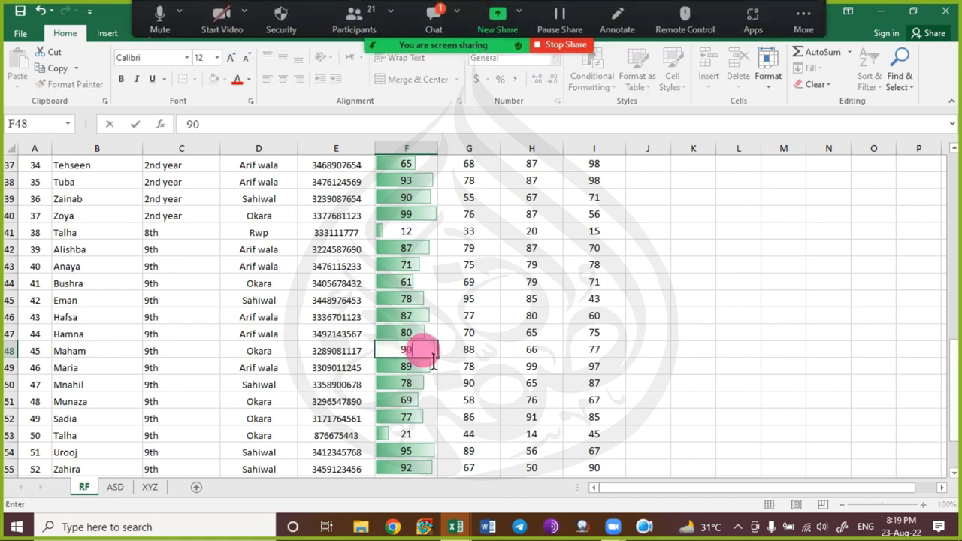
key("Return")
Try a different Comp mark in F40 and undo the entry.
scroll(427, 355, "up", 3)
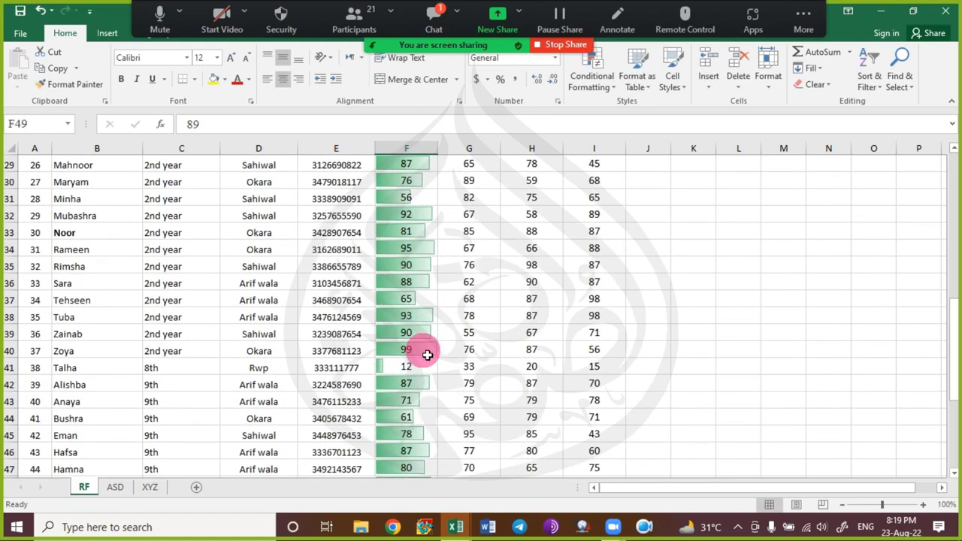
scroll(421, 353, "down", 3)
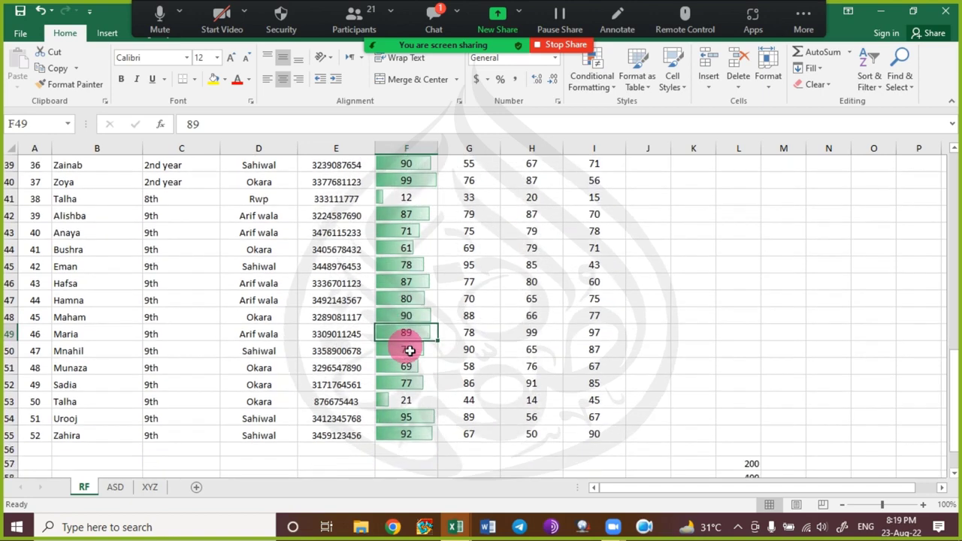
left_click(434, 186)
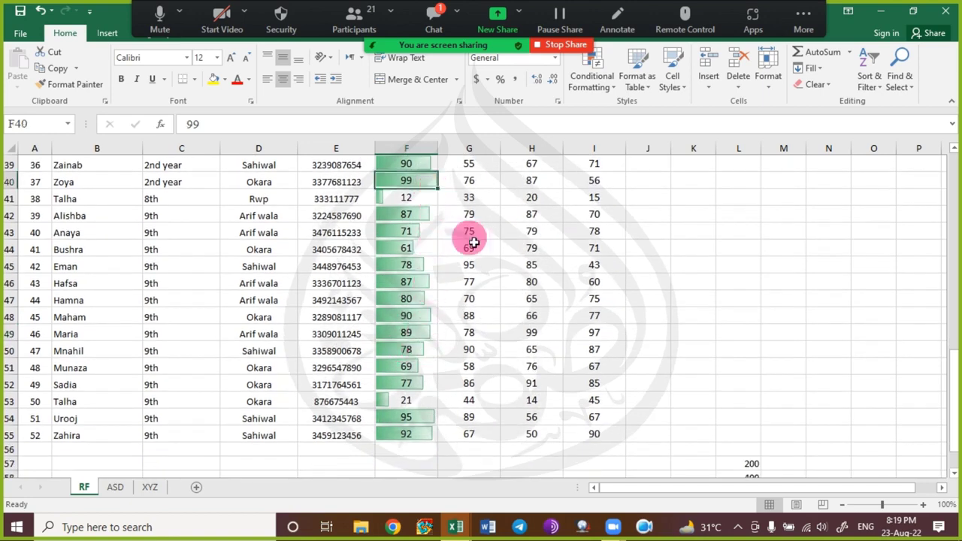
type("0")
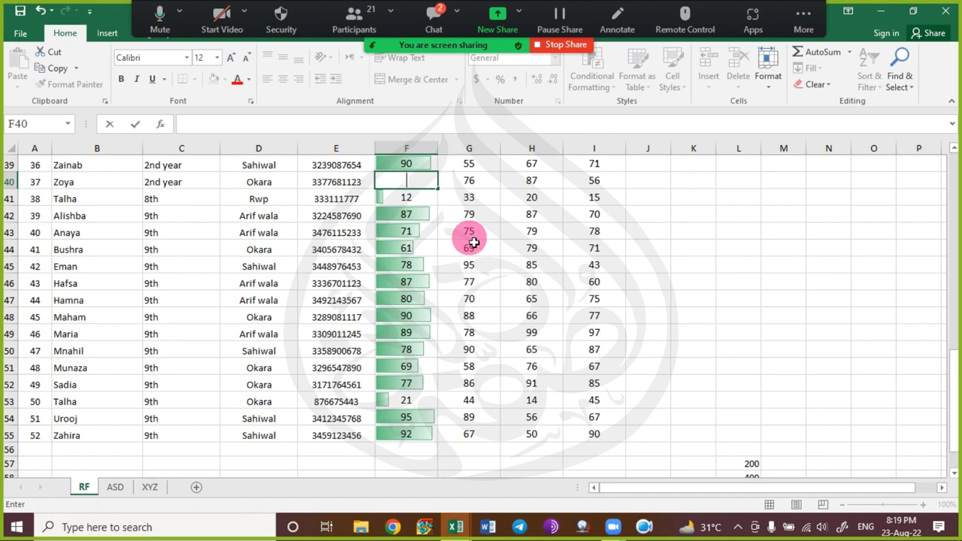
type("1")
key("Return")
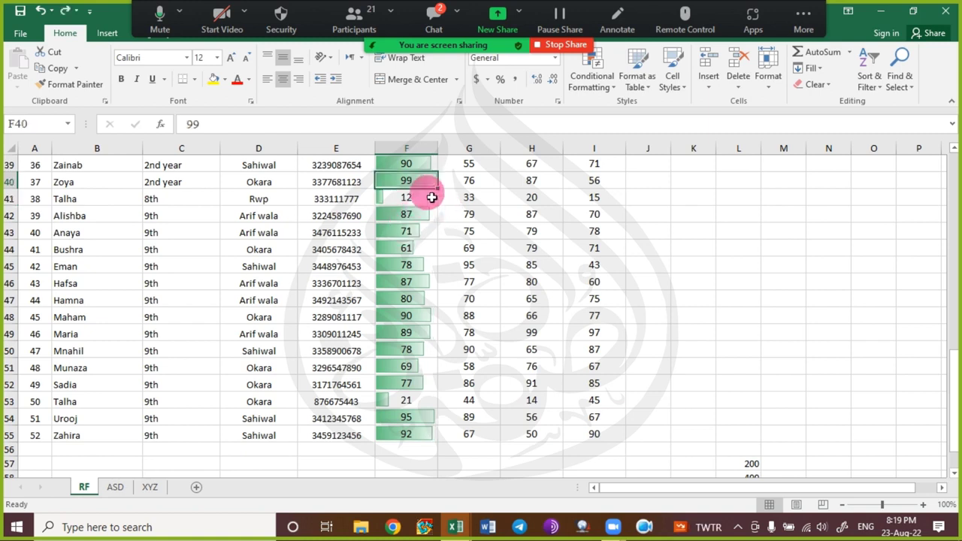
key("ctrl+z")
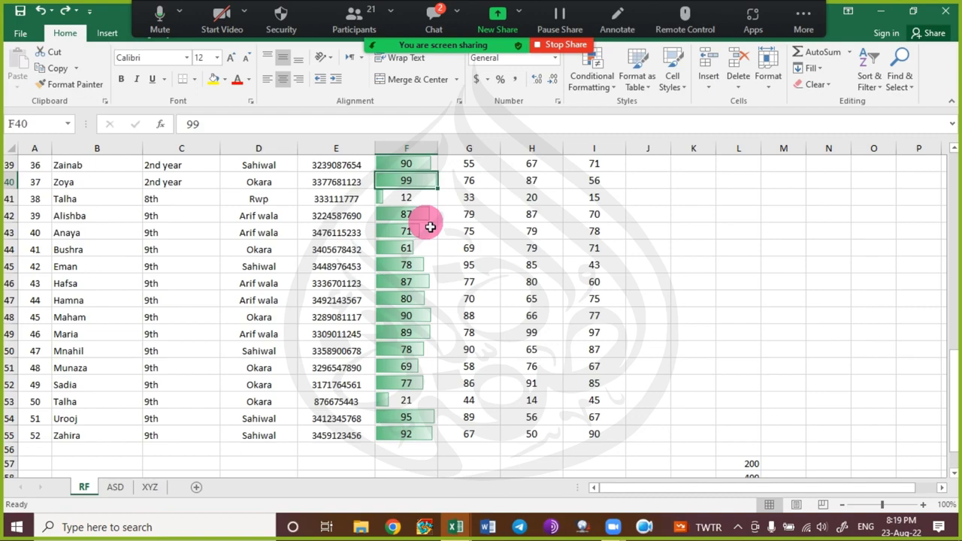
Set the Comp mark in F17 to 89.
scroll(430, 385, "up", 2)
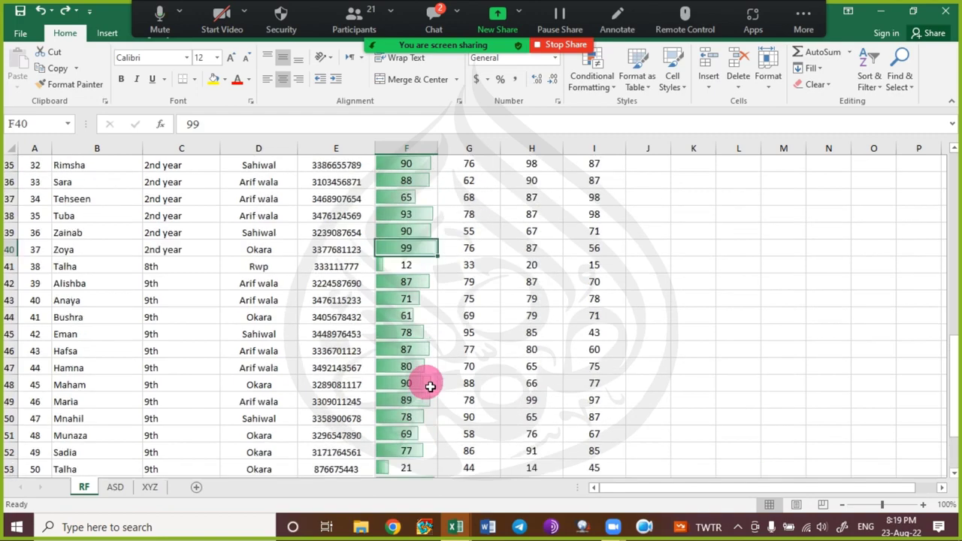
scroll(430, 385, "up", 3)
scroll(430, 386, "up", 9)
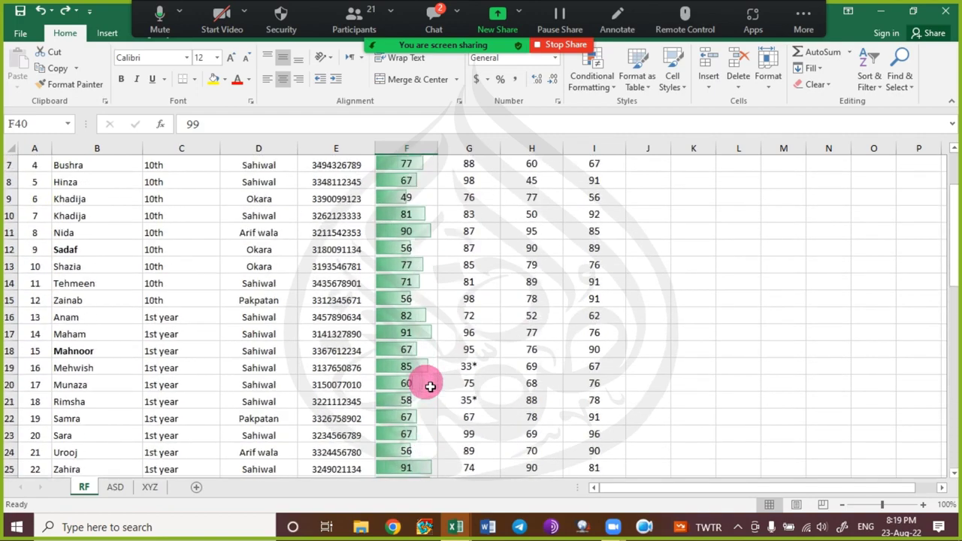
scroll(421, 391, "down", 3)
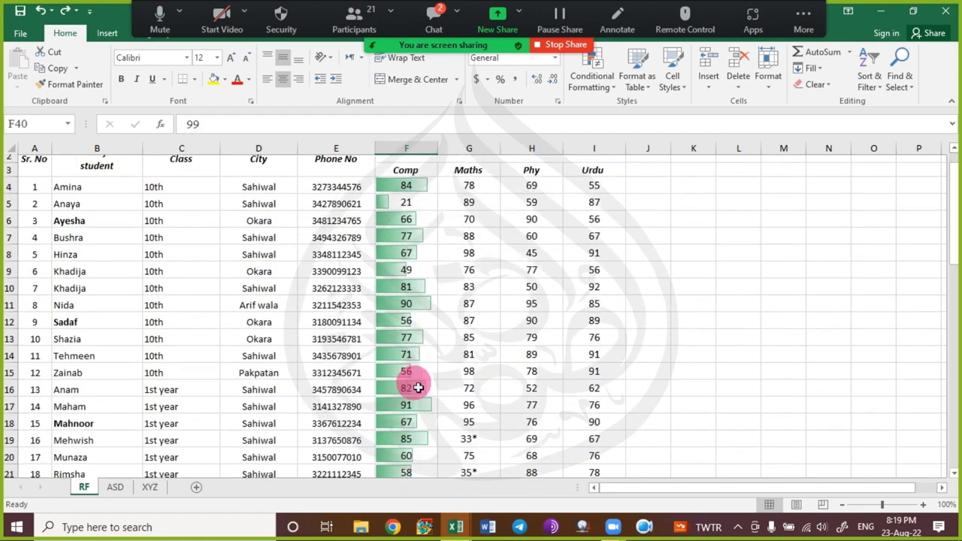
scroll(418, 387, "down", 1)
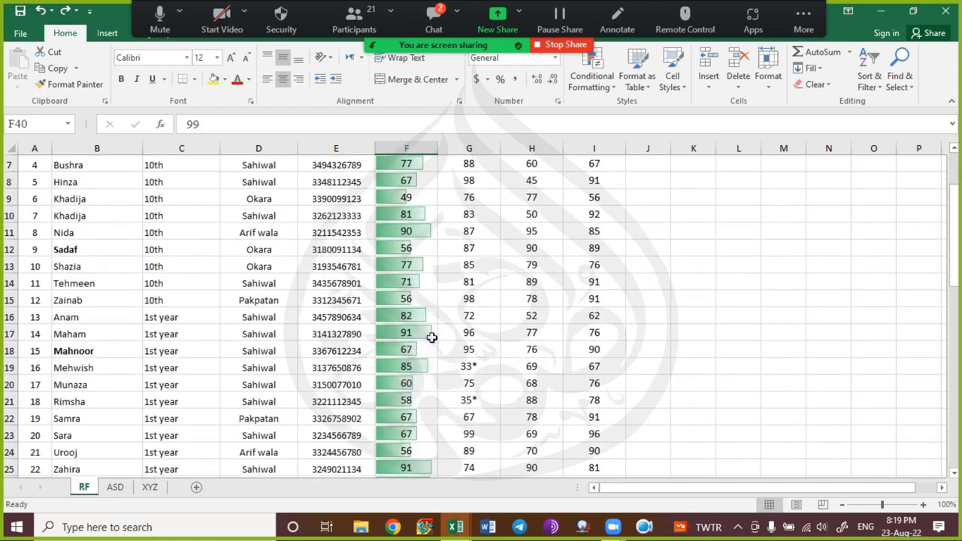
left_click(431, 336)
type("90")
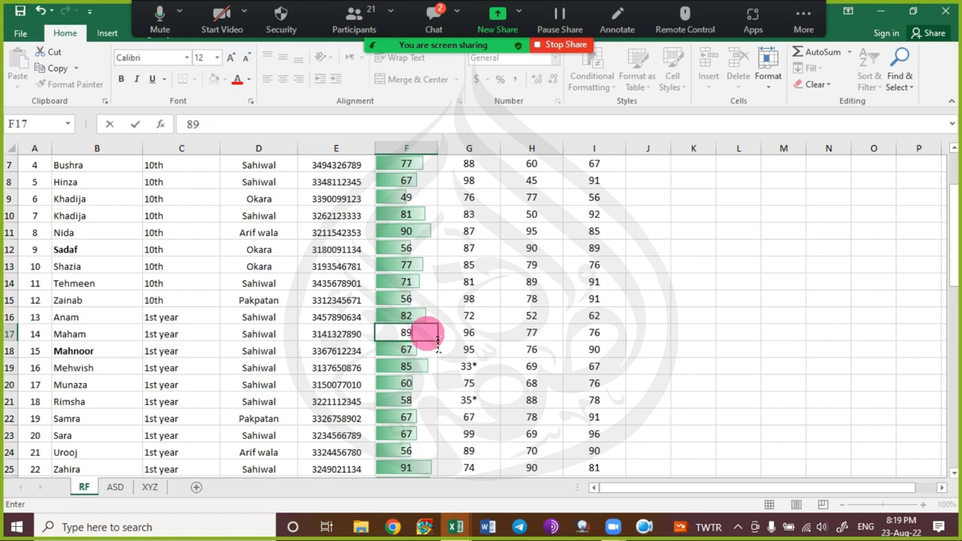
key("Return")
Set the Comp mark in F35 to 89.
scroll(422, 345, "down", 2)
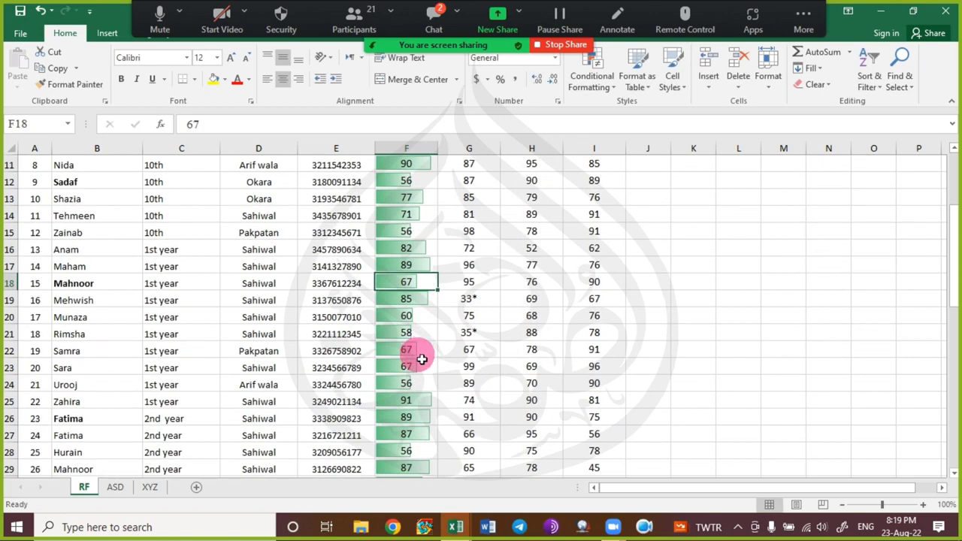
scroll(421, 360, "down", 4)
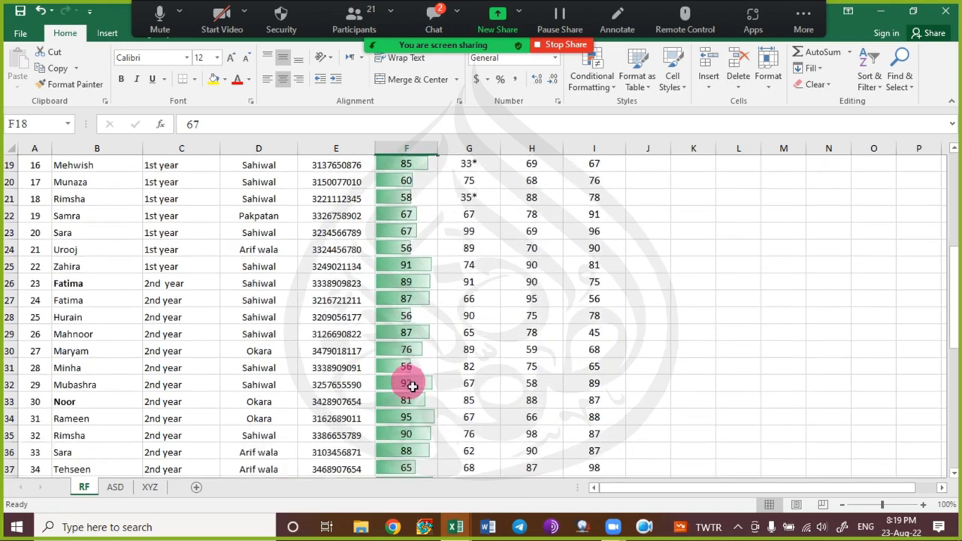
scroll(414, 421, "down", 1)
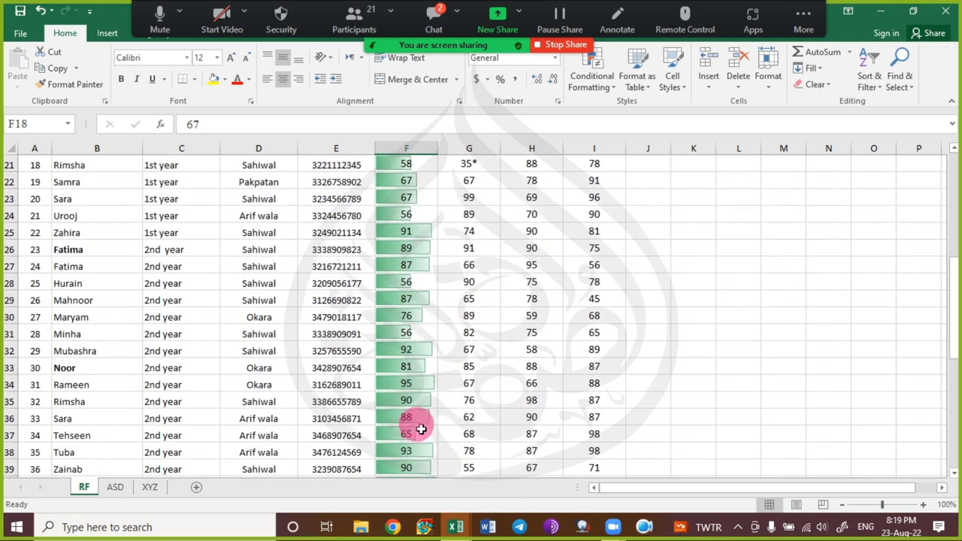
left_click(429, 402)
type("8")
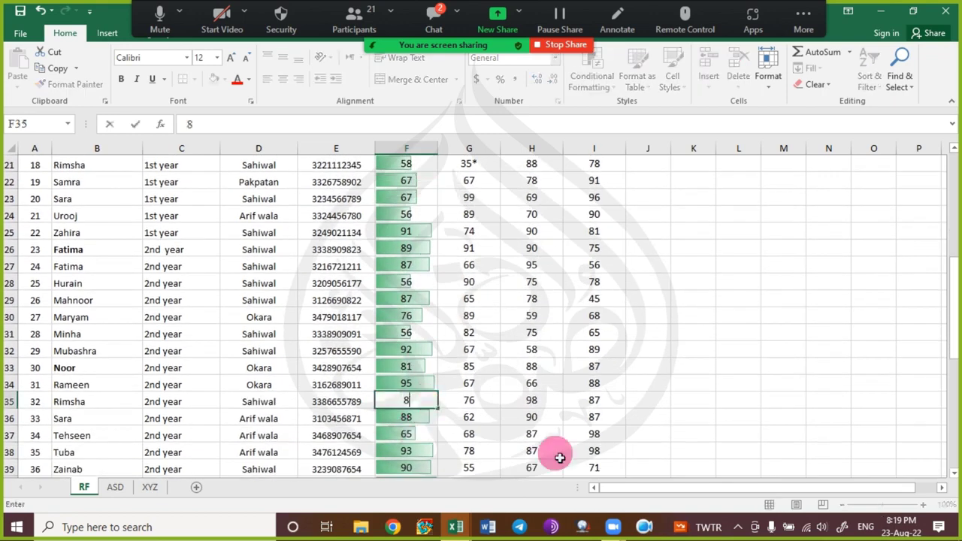
key("Return")
Change the last two Comp marks, setting F54 to 88 and F55 to 90.
scroll(488, 473, "down", 2)
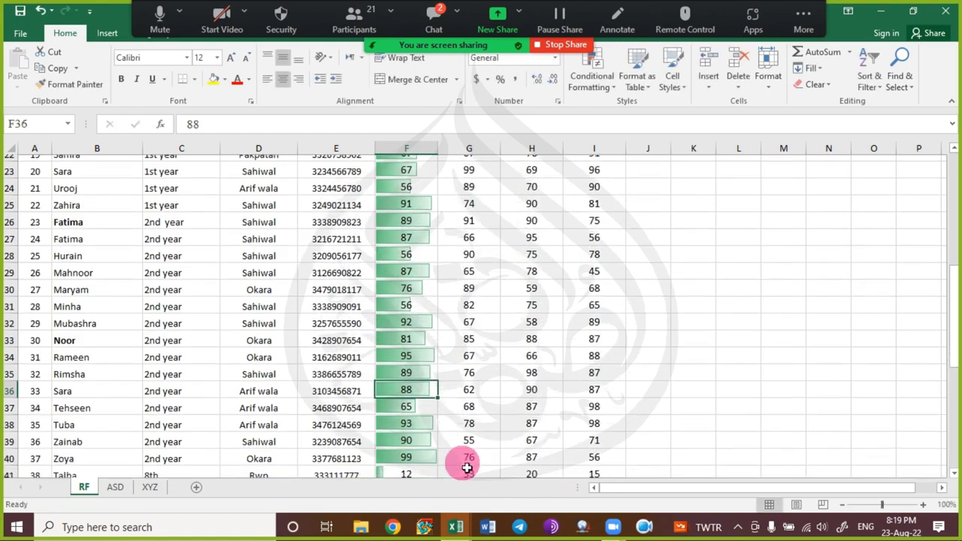
scroll(421, 443, "down", 1)
scroll(405, 429, "down", 2)
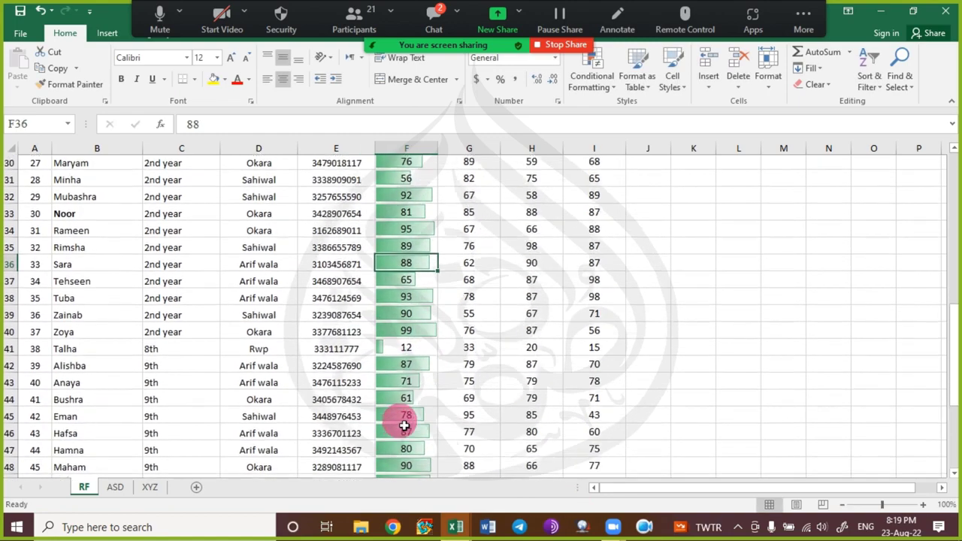
scroll(436, 358, "down", 2)
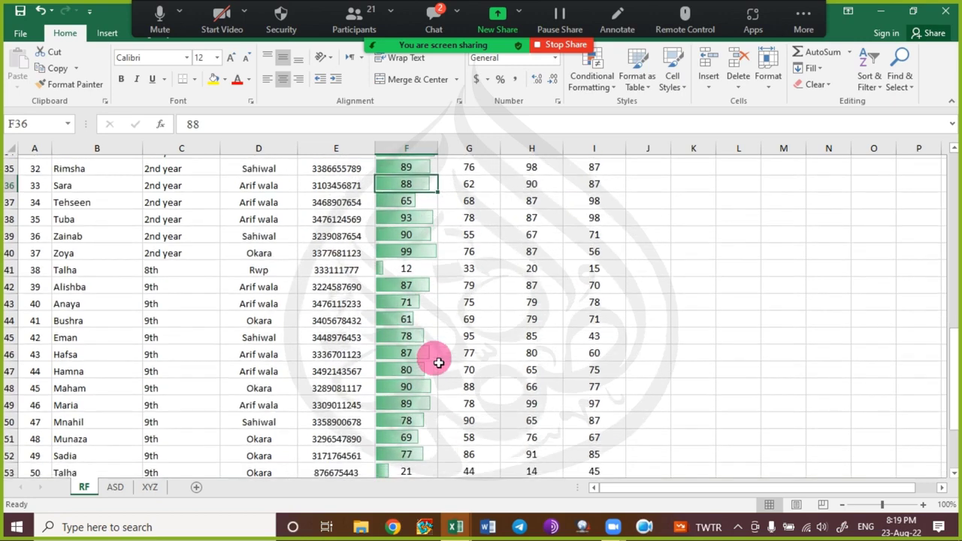
left_click(400, 418)
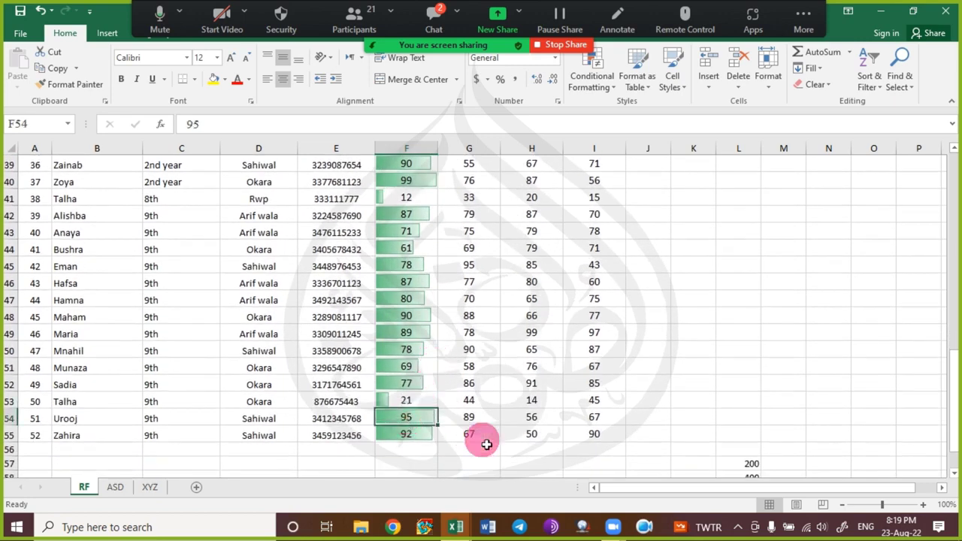
type("88")
key("Return")
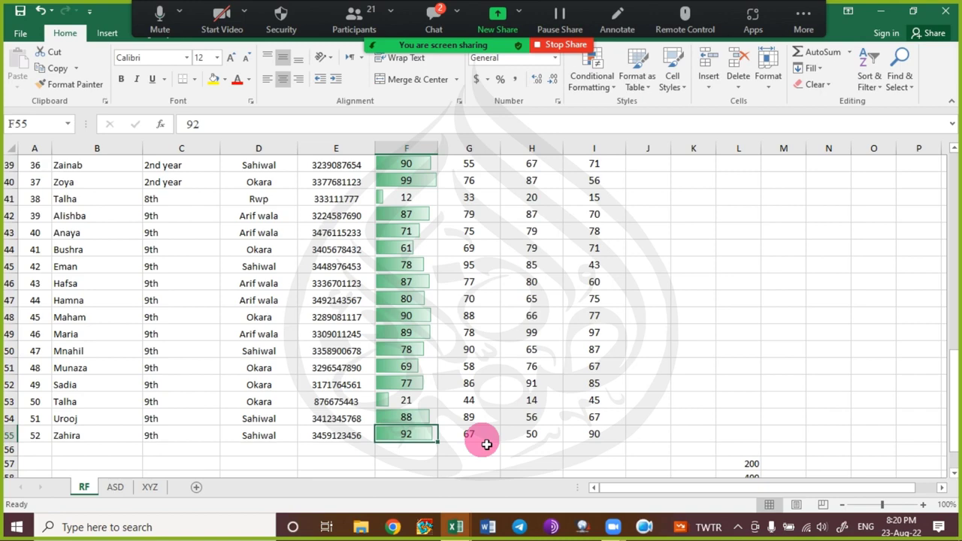
type("9")
key("Return")
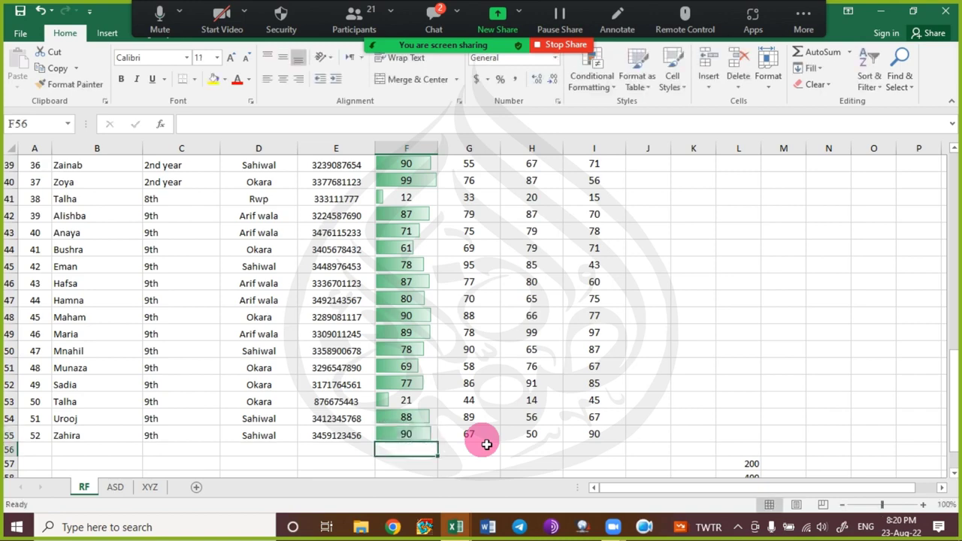
Lower the highest Comp mark, in F40, to 95 so that the data bars rescale.
scroll(474, 391, "up", 2)
left_click(418, 284)
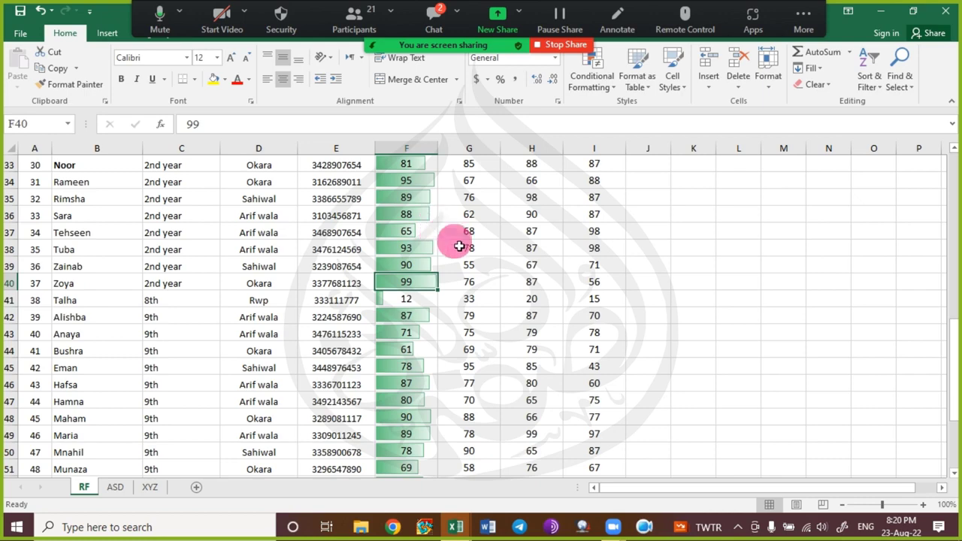
type("9")
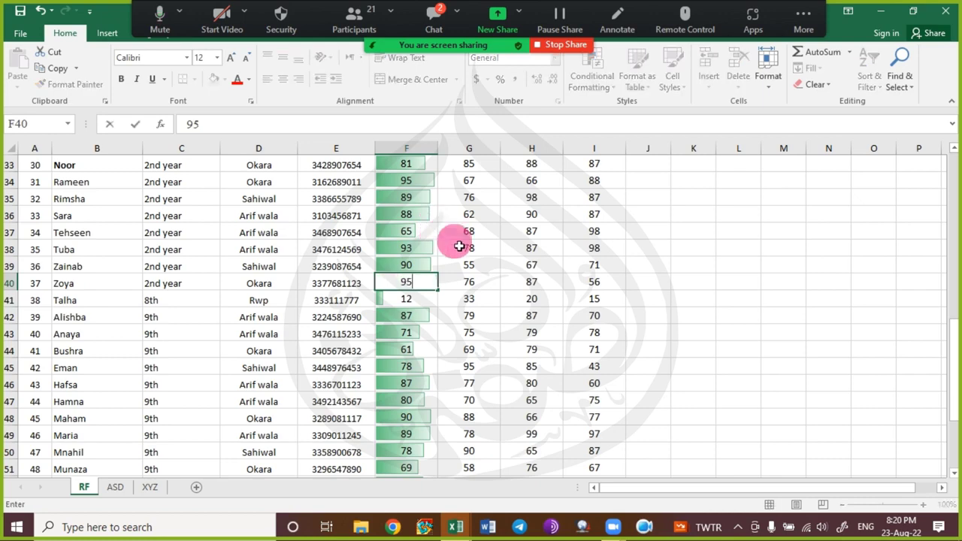
key("Return")
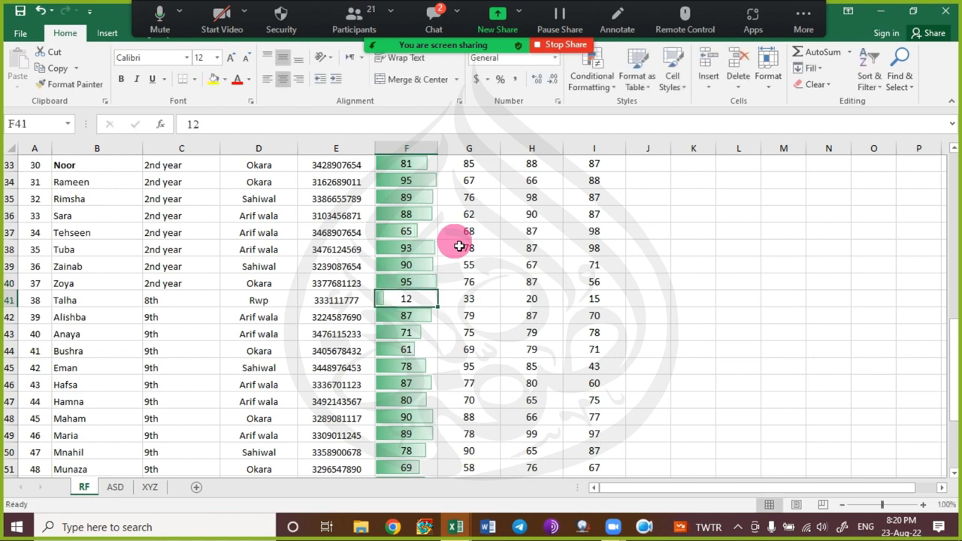
Examine the data bars in the Comp column, comparing the low mark in F5 with the highest marks.
scroll(408, 195, "up", 2)
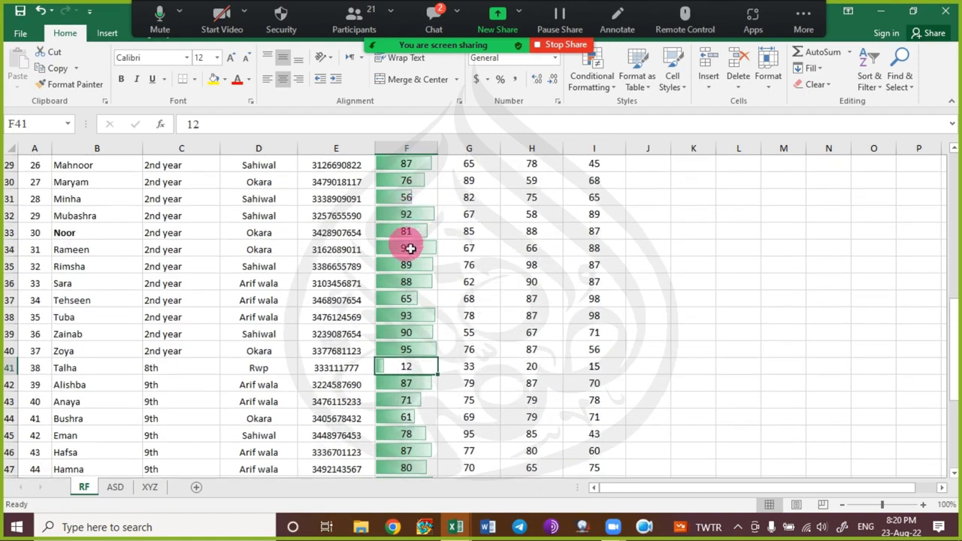
scroll(411, 254, "up", 2)
scroll(413, 258, "up", 1)
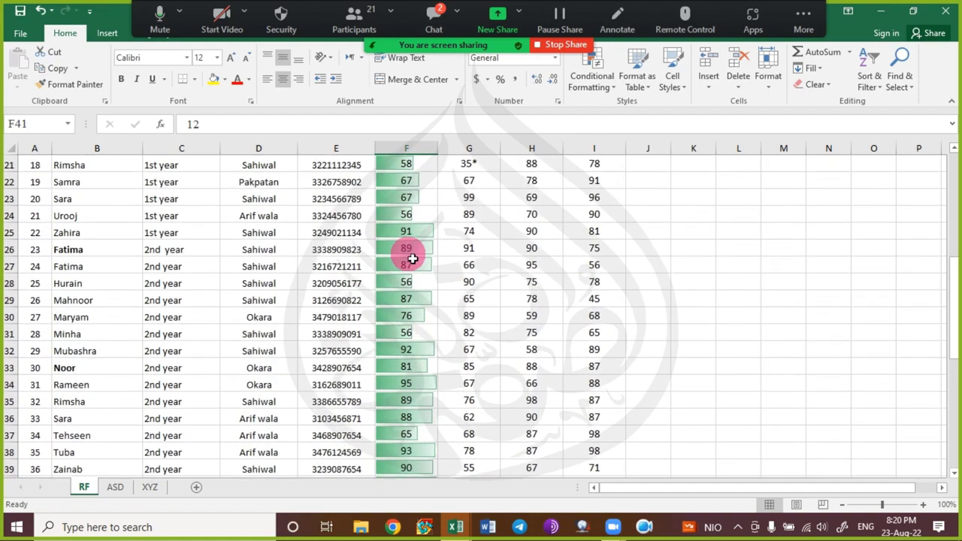
scroll(413, 258, "up", 7)
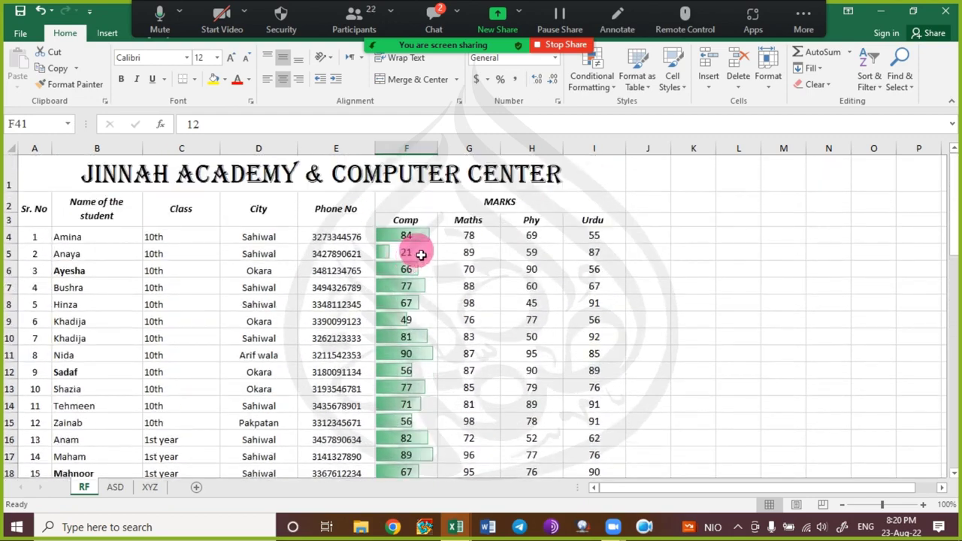
left_click(393, 254)
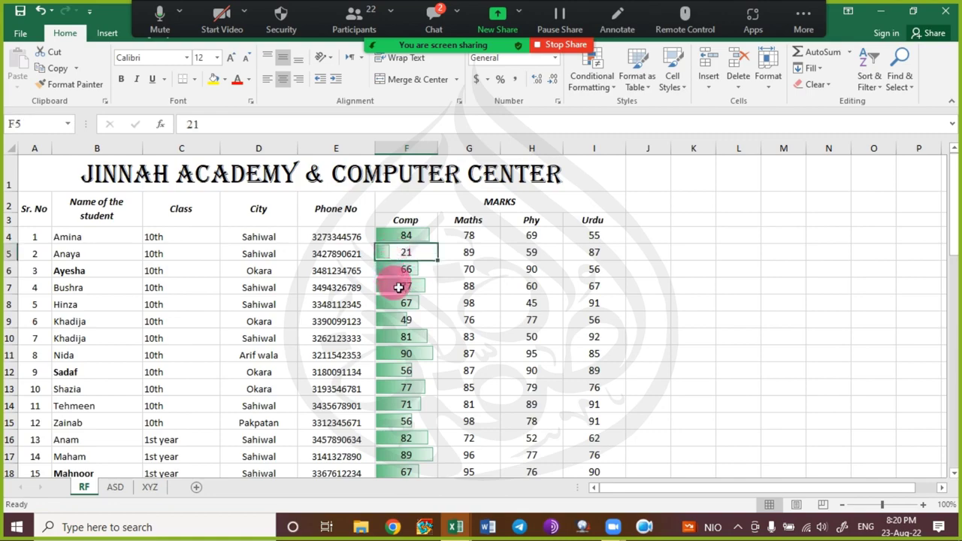
scroll(402, 339, "down", 5)
scroll(404, 343, "down", 2)
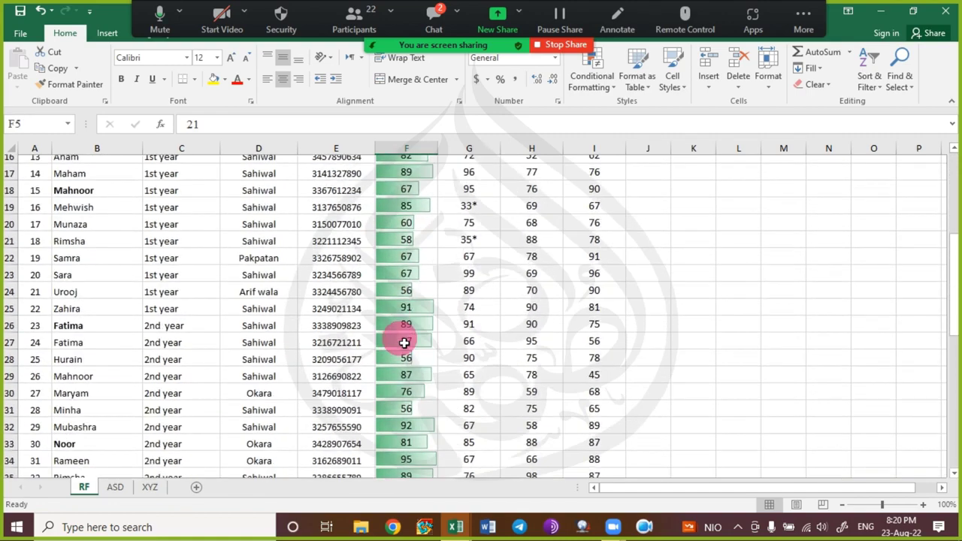
Switch to the Zoom meeting chat to read the new messages.
left_click(432, 16)
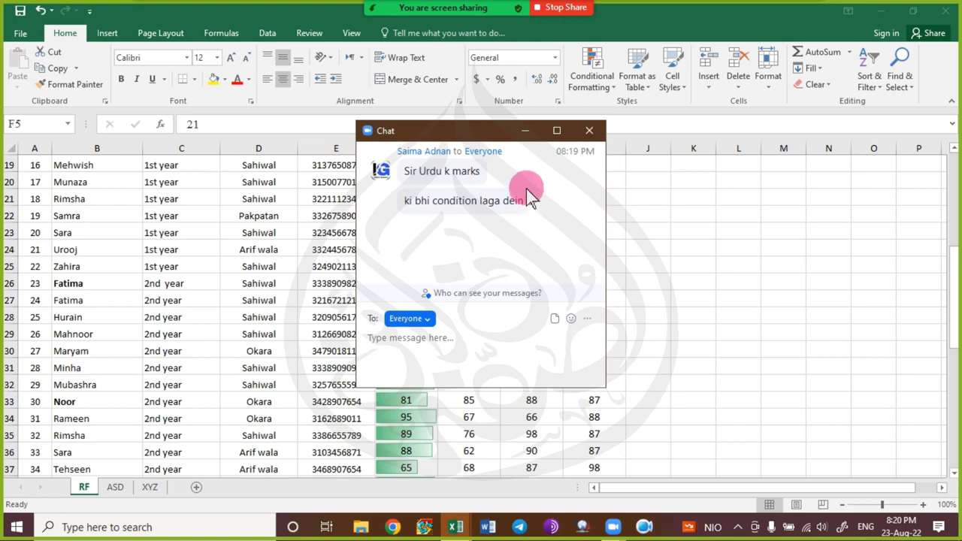
Return to the Excel marks sheet from the chat and look over the Urdu marks from I4 to I55.
left_click(525, 132)
scroll(526, 248, "up", 6)
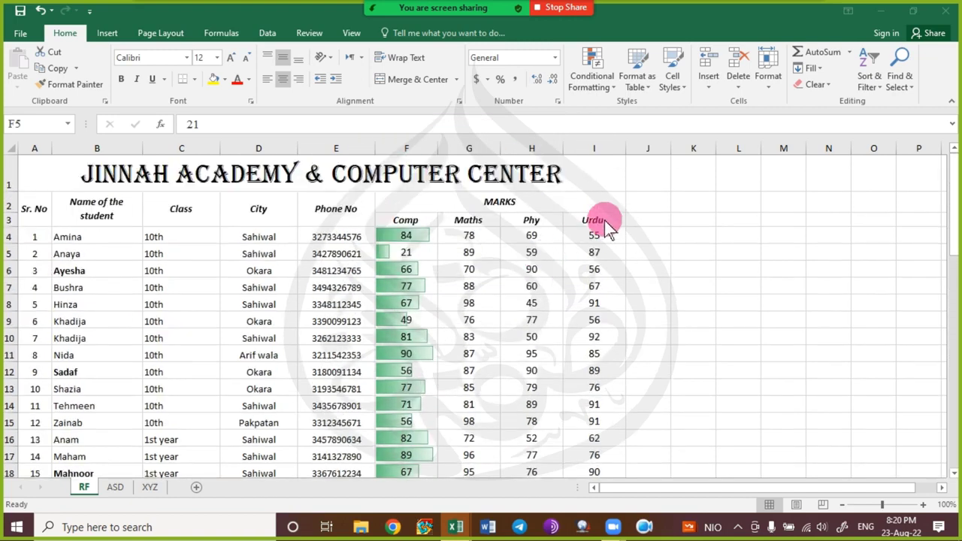
left_click(599, 235)
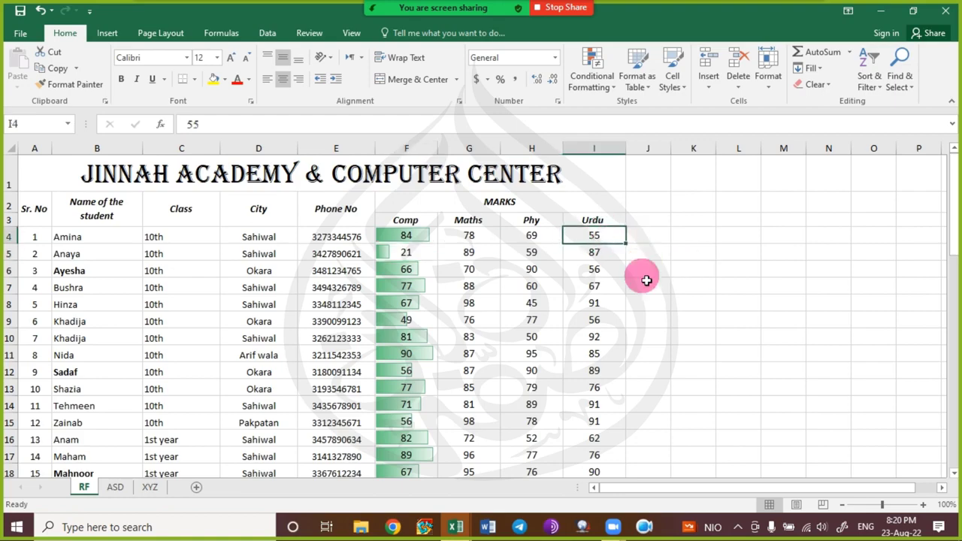
scroll(642, 281, "down", 3)
scroll(642, 281, "up", 3)
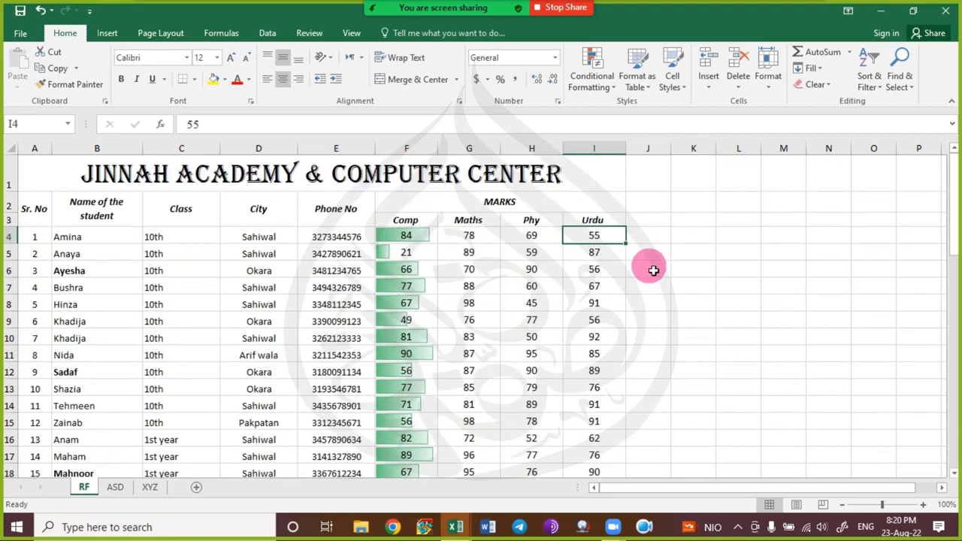
key("ctrl+shift+Down")
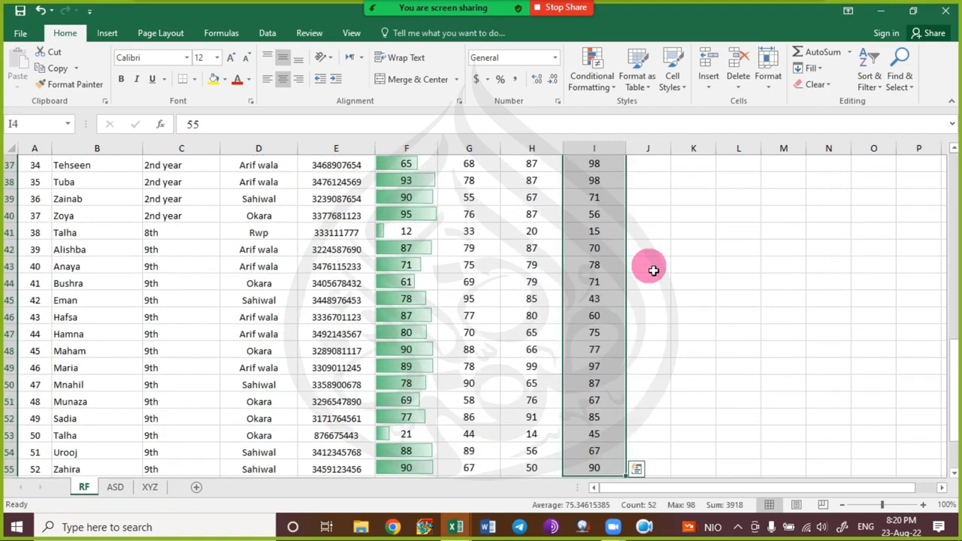
left_click(616, 322)
scroll(616, 322, "up", 3)
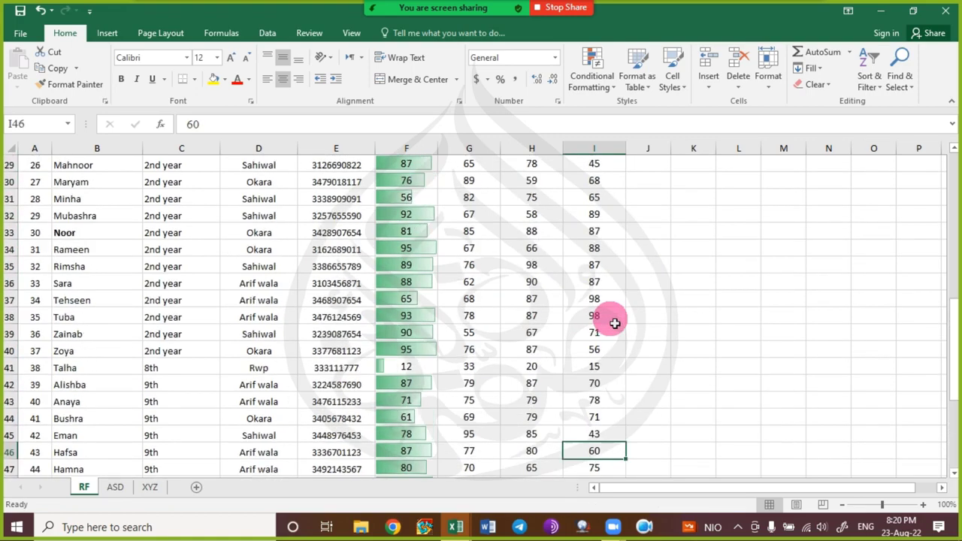
scroll(616, 315, "up", 9)
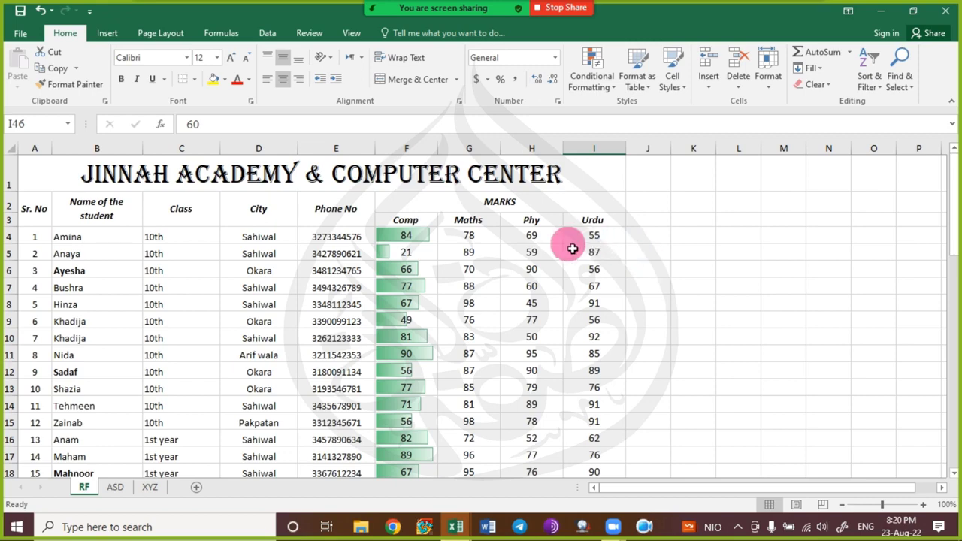
Highlight the Maths marks in G4:G55 and the Phy marks in H4:H55 in turn, ending on the first Urdu mark.
left_click(492, 251)
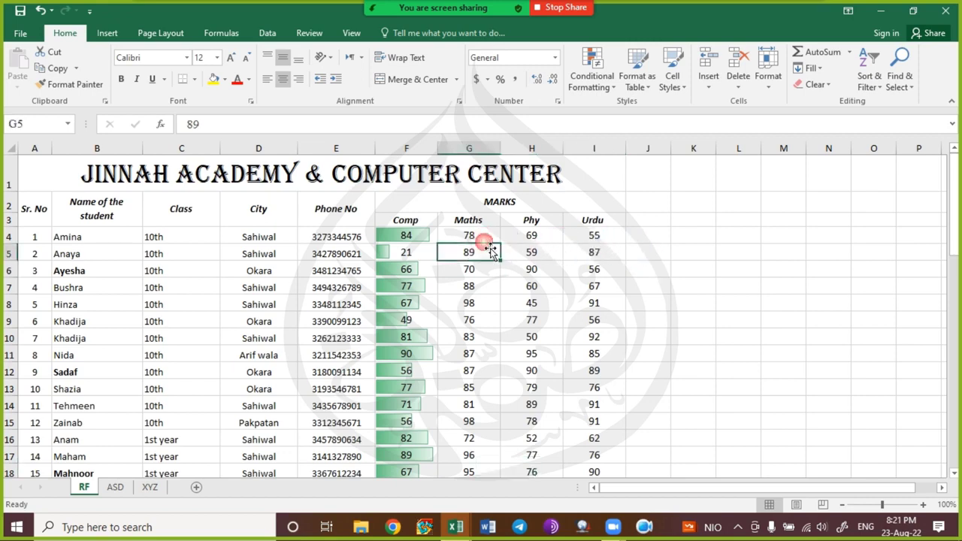
key("Up")
key("ctrl+shift+Down")
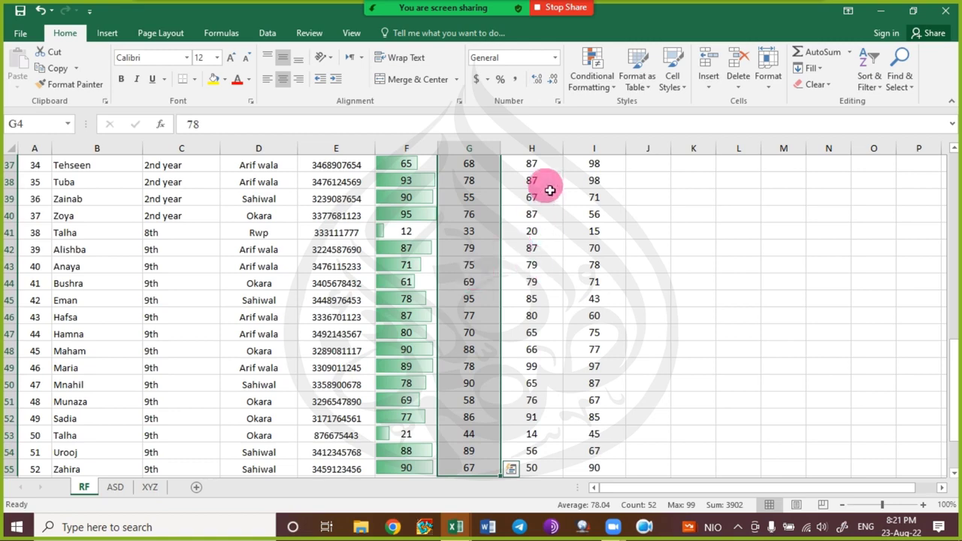
scroll(532, 230, "up", 12)
left_click(543, 235)
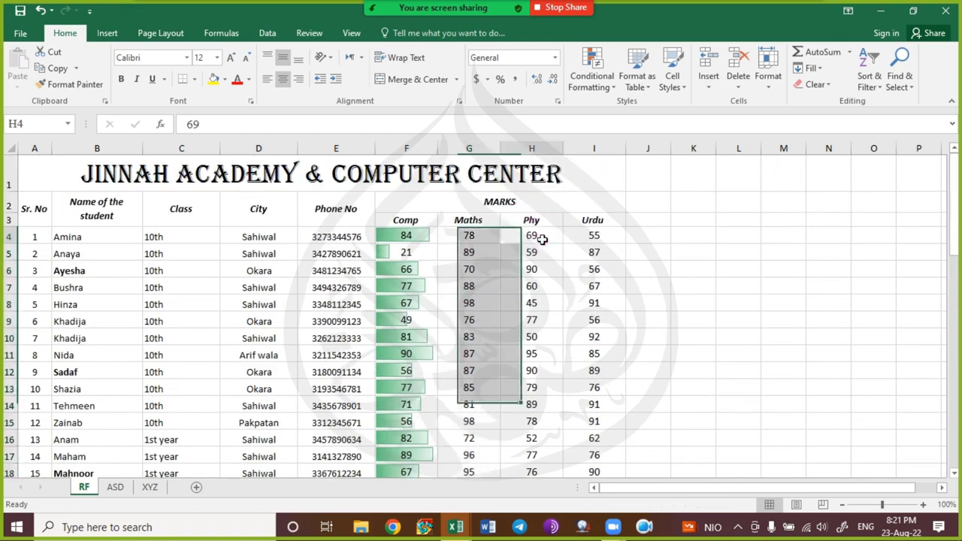
key("ctrl+shift+Down")
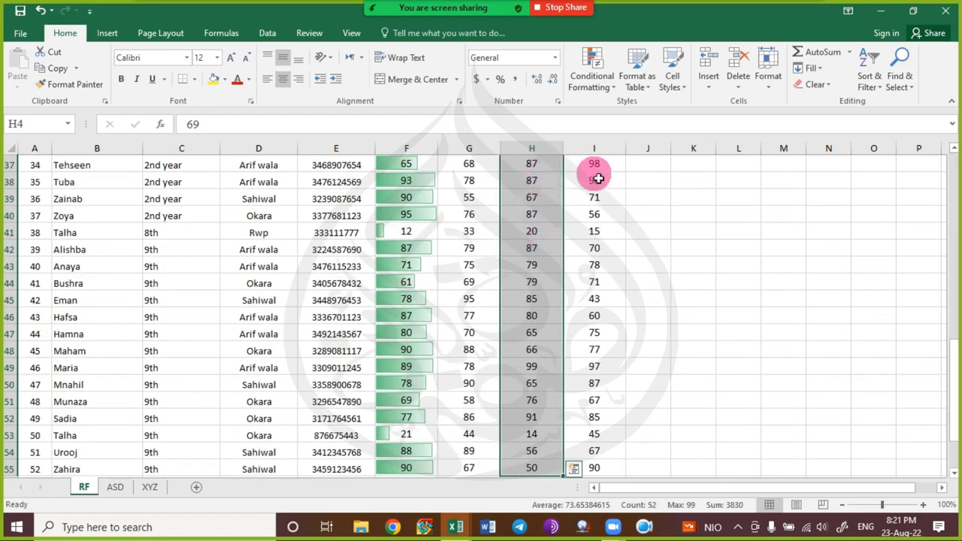
scroll(597, 187, "up", 12)
left_click(595, 238)
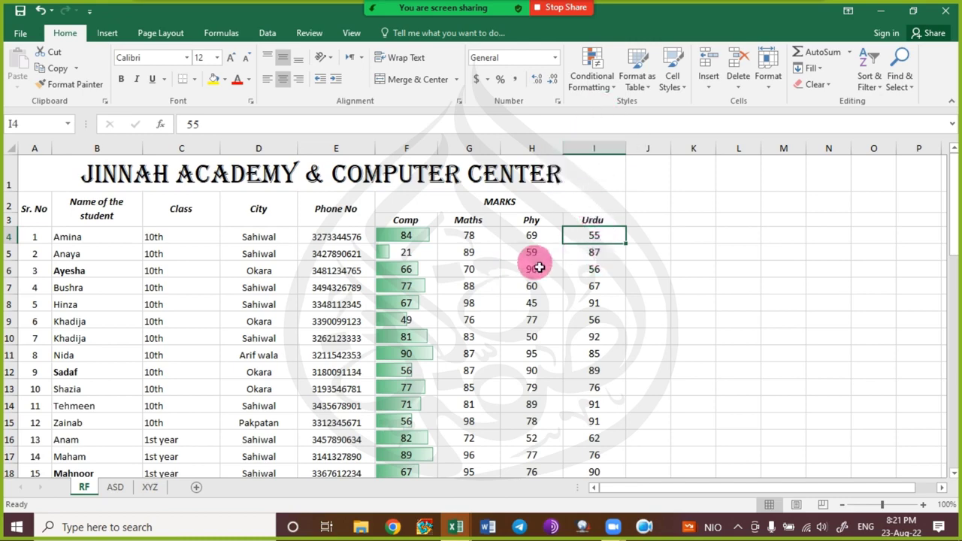
Look at the ASD and XYZ sheets and return to the RF sheet.
left_click(120, 487)
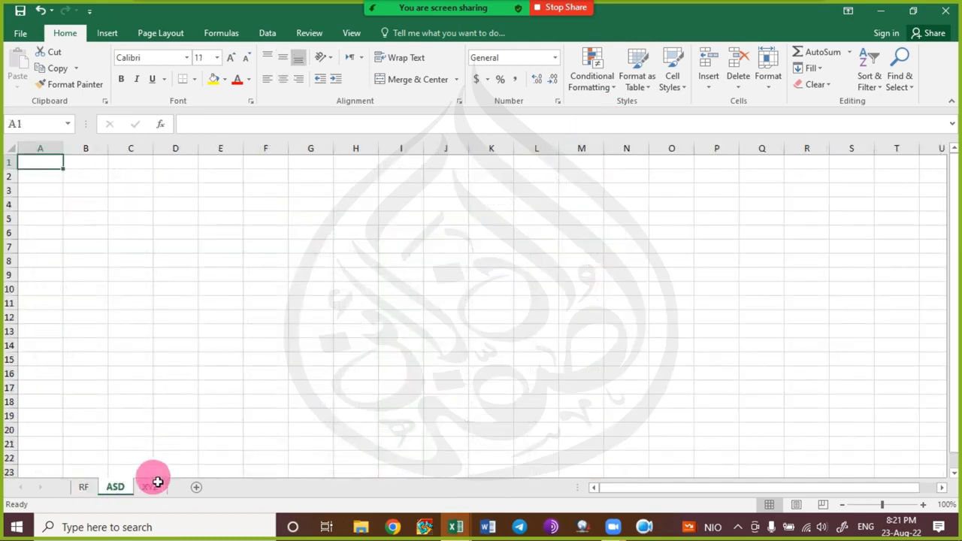
left_click(153, 484)
left_click(85, 487)
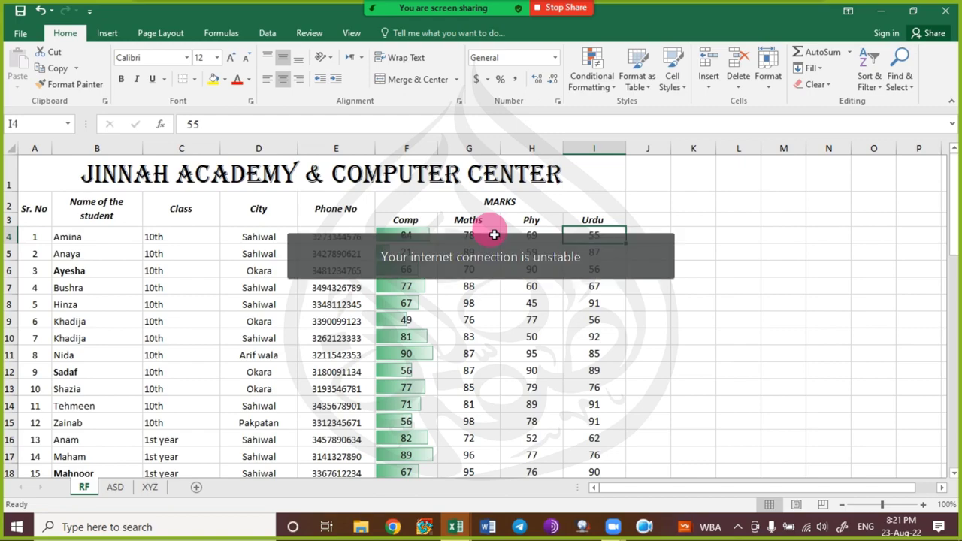
Review the data bars down the Comp column, pointing out the highest mark in F40.
scroll(421, 383, "down", 5)
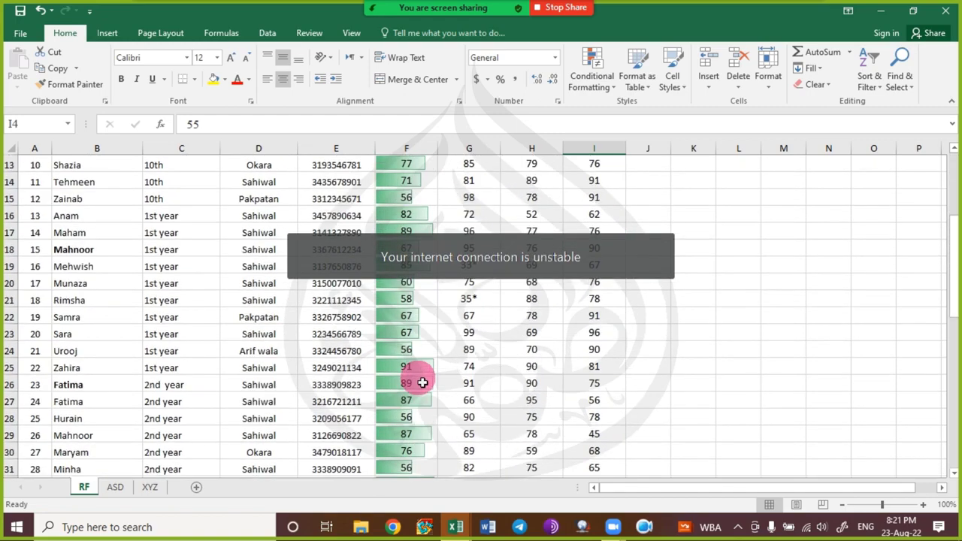
scroll(422, 383, "down", 4)
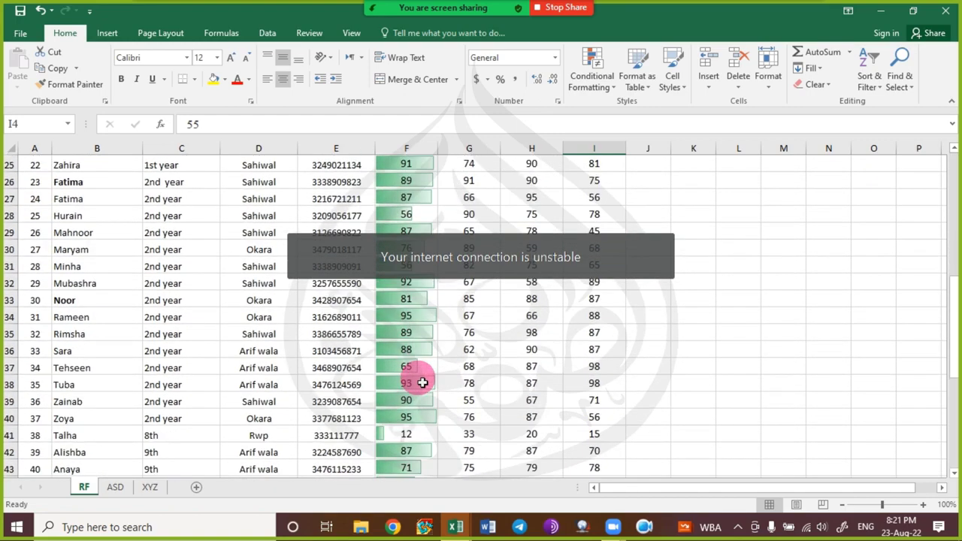
scroll(421, 391, "down", 2)
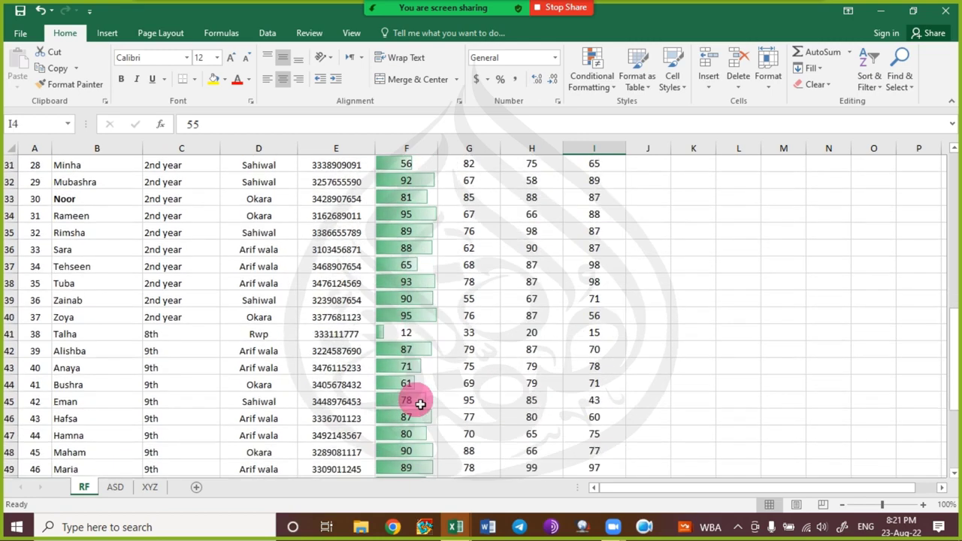
left_click(427, 318)
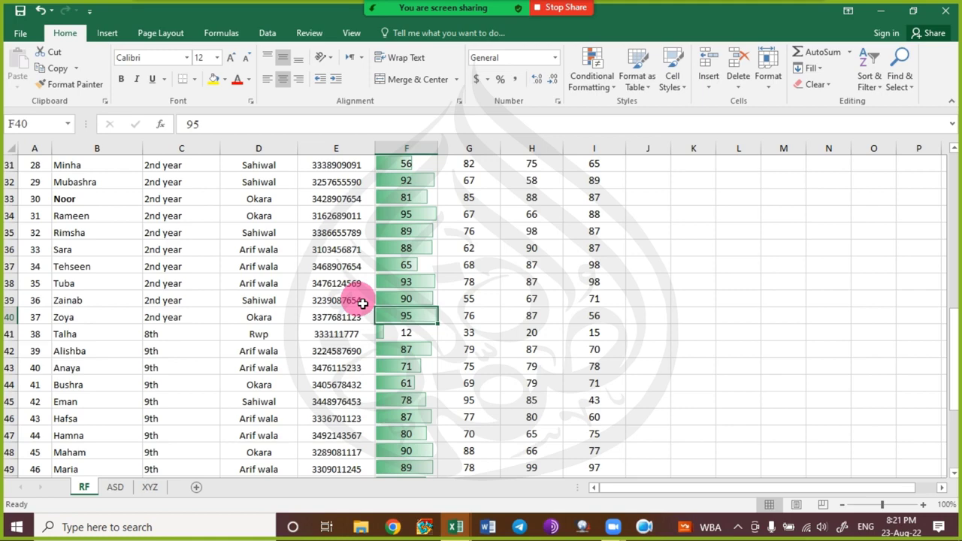
scroll(536, 197, "up", 10)
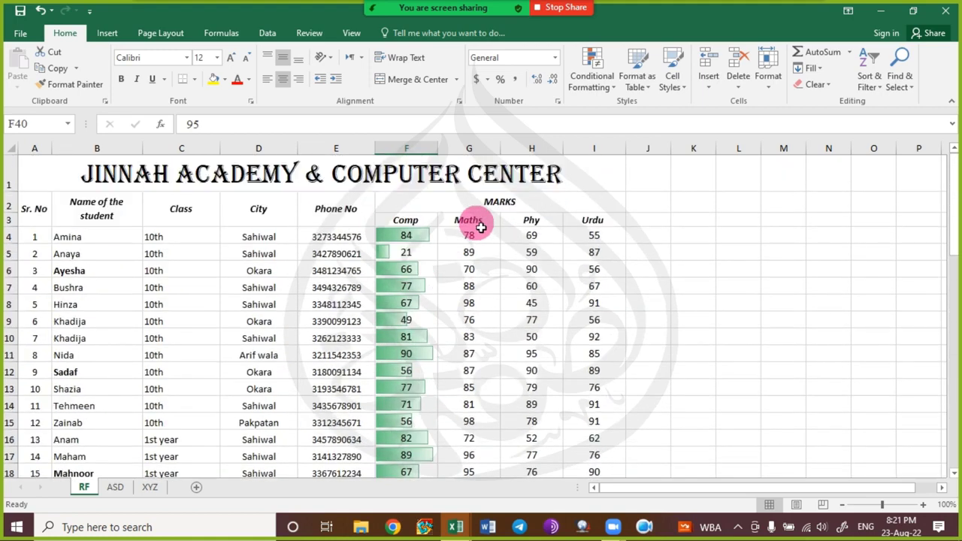
Apply pink gradient-fill data bars to the Urdu marks in I4:I55 with conditional formatting.
left_click(590, 235)
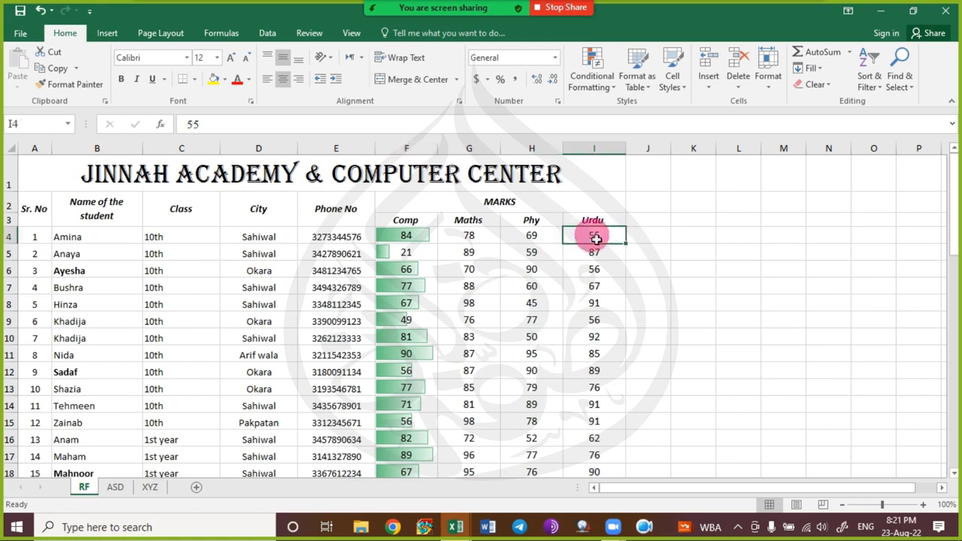
key("ctrl+shift+Down")
left_click(593, 76)
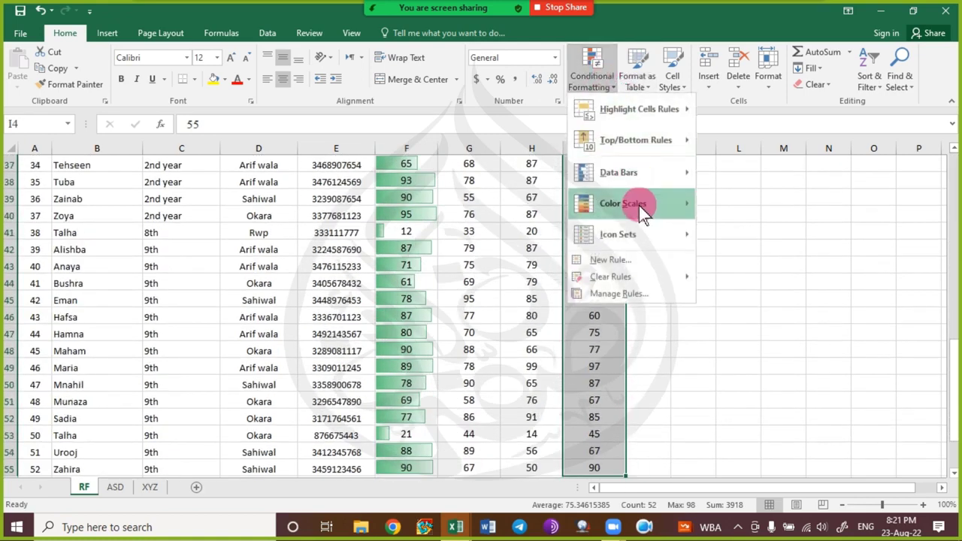
mouse_move(671, 199)
mouse_move(682, 172)
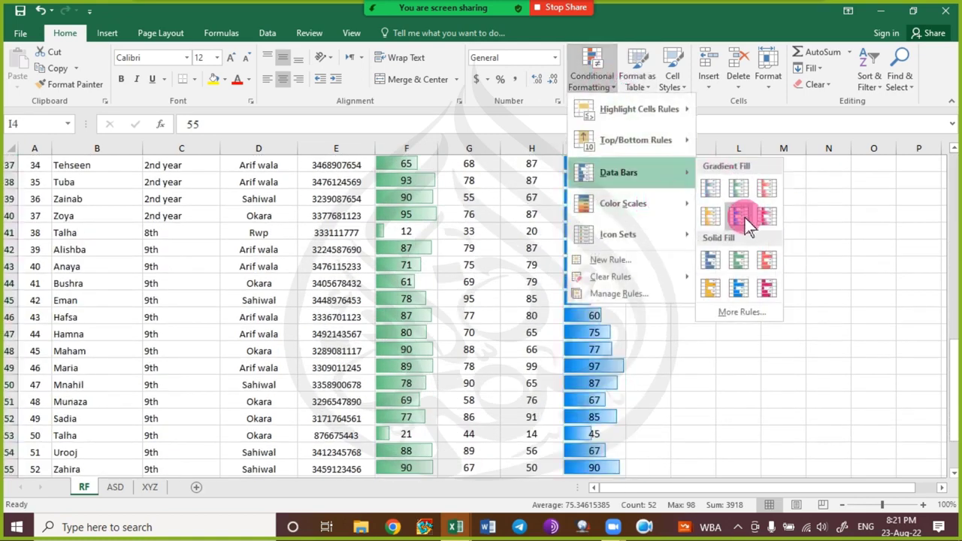
left_click(763, 218)
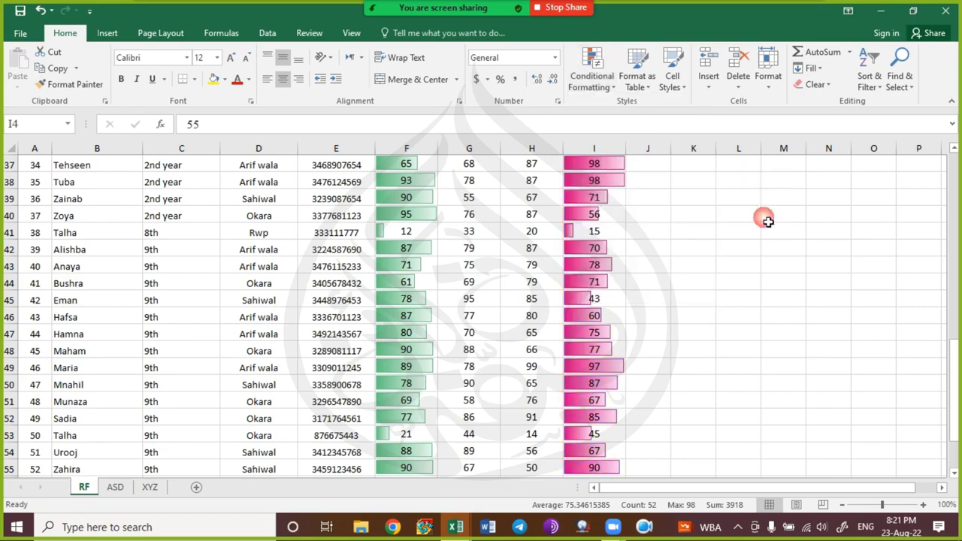
left_click(665, 401)
Examine the data bars along the whole Urdu column, from the last student back up to the first.
scroll(654, 368, "up", 7)
scroll(654, 368, "down", 3)
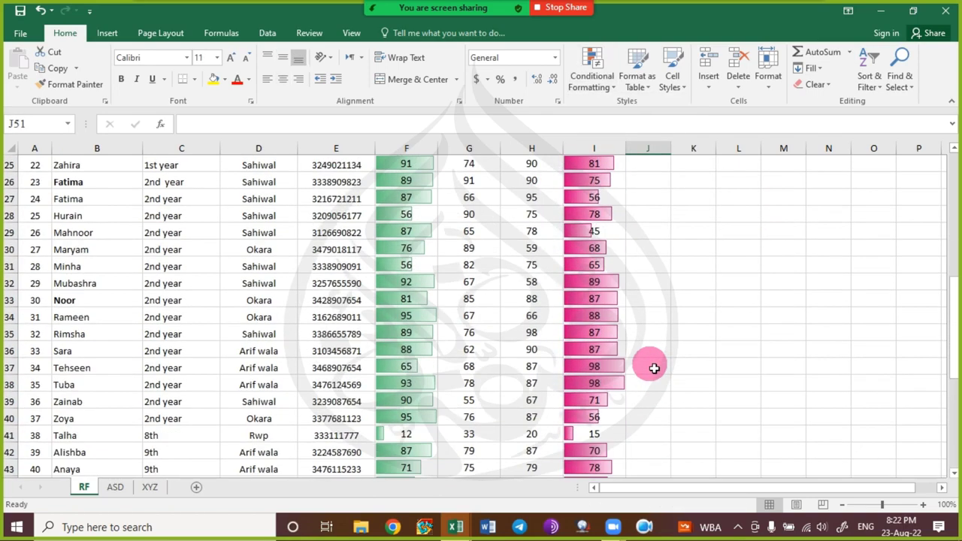
scroll(654, 368, "up", 8)
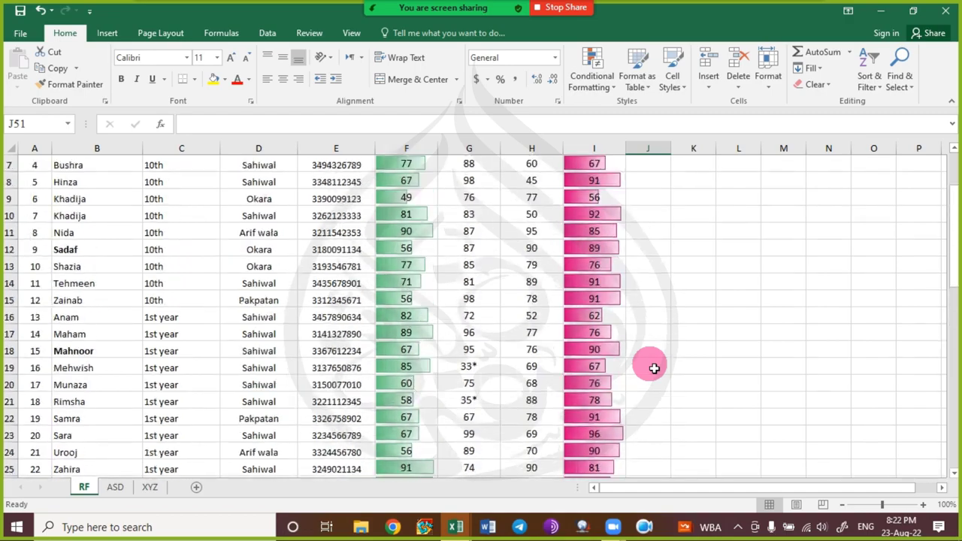
scroll(654, 368, "down", 13)
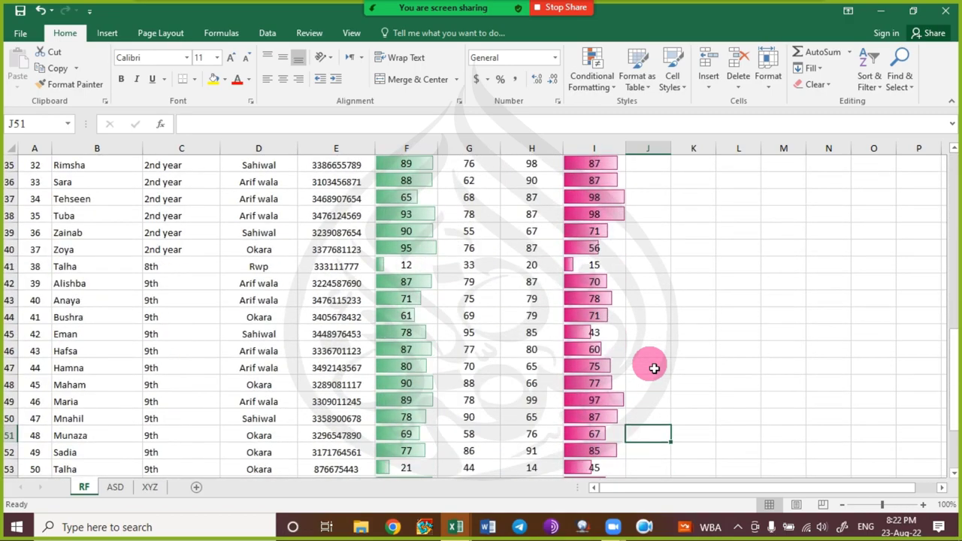
scroll(654, 368, "down", 2)
scroll(646, 361, "up", 5)
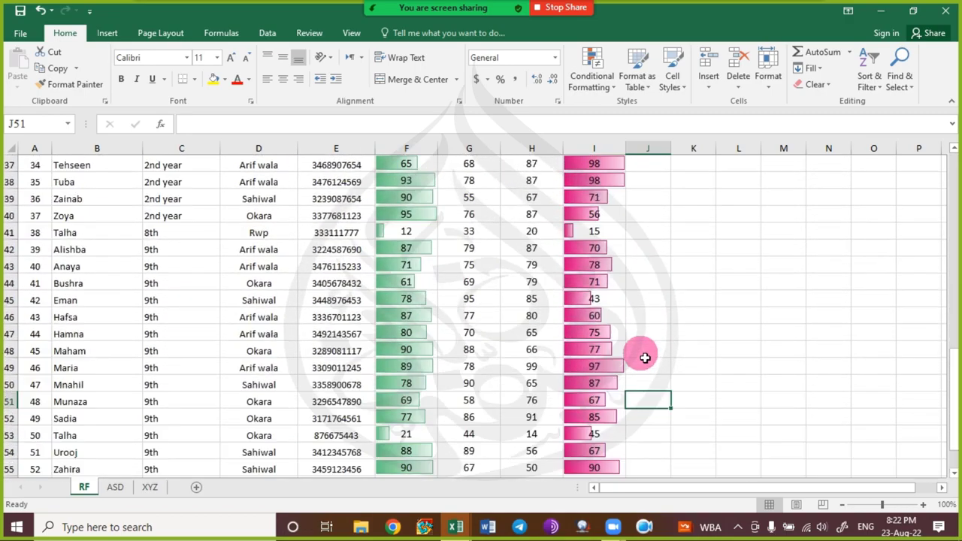
scroll(643, 356, "up", 9)
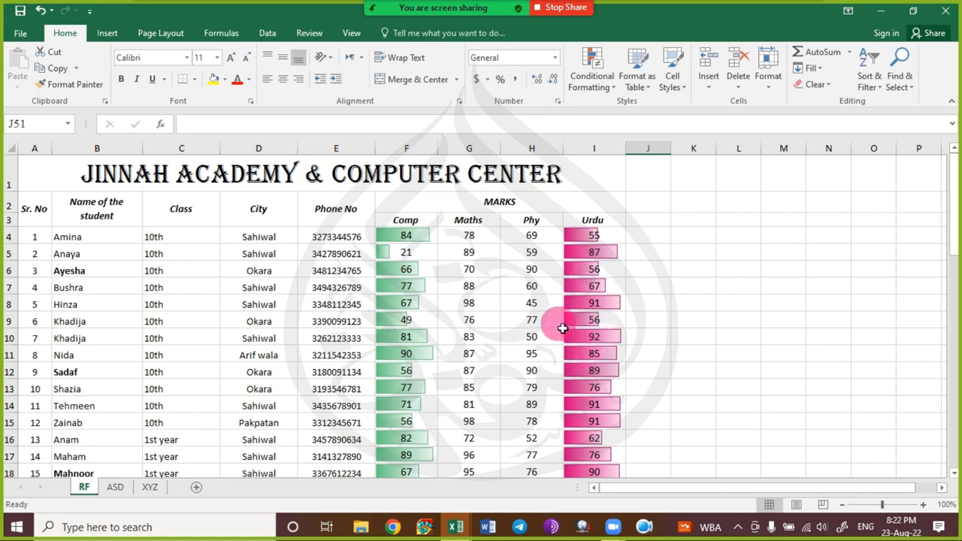
Check the Zoom meeting chat twice for new messages, closing it each time to return to the marks sheet.
left_click(417, 235)
left_click(434, 17)
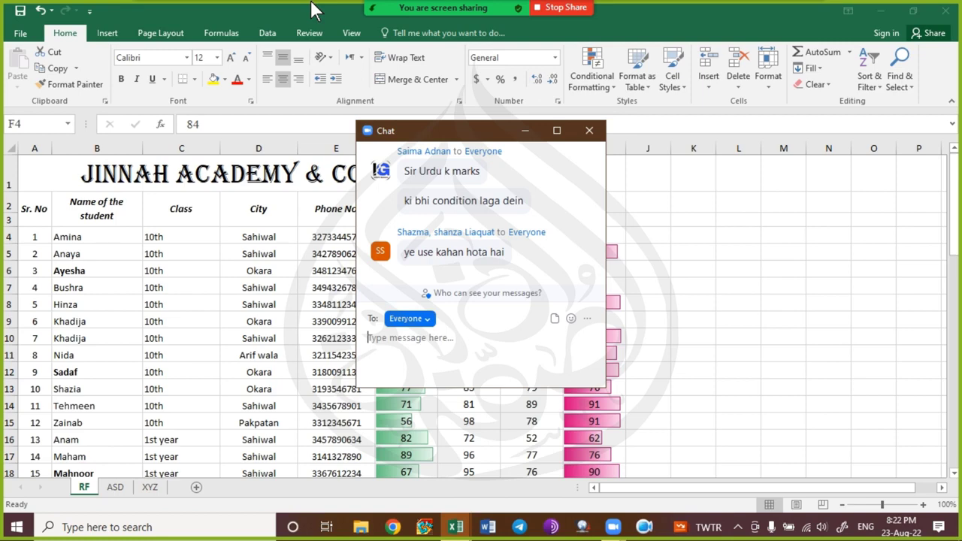
left_click(589, 131)
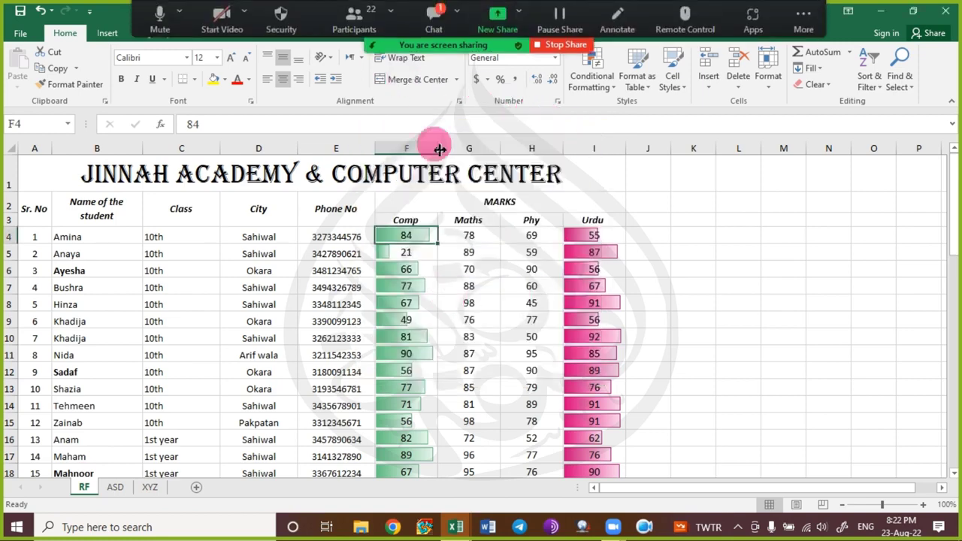
left_click(436, 21)
left_click(437, 23)
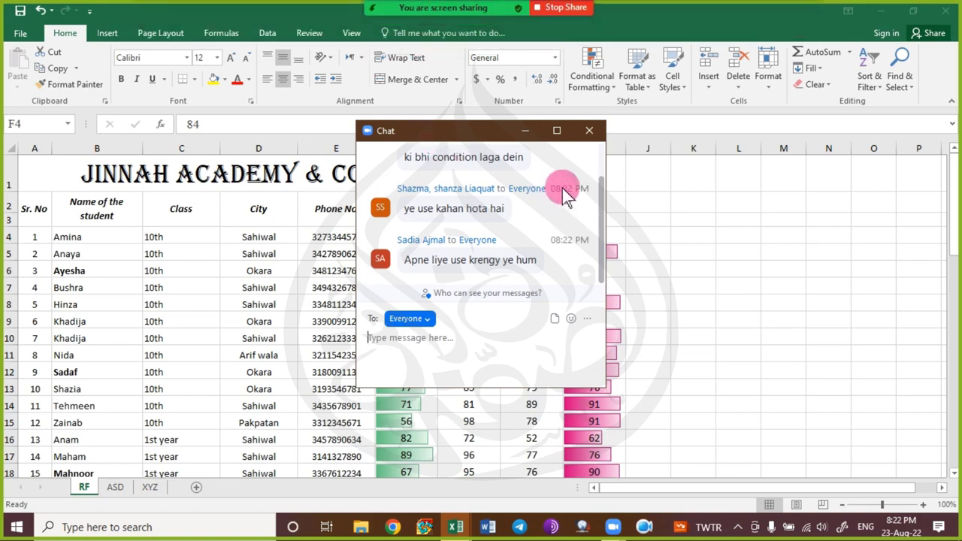
left_click(588, 131)
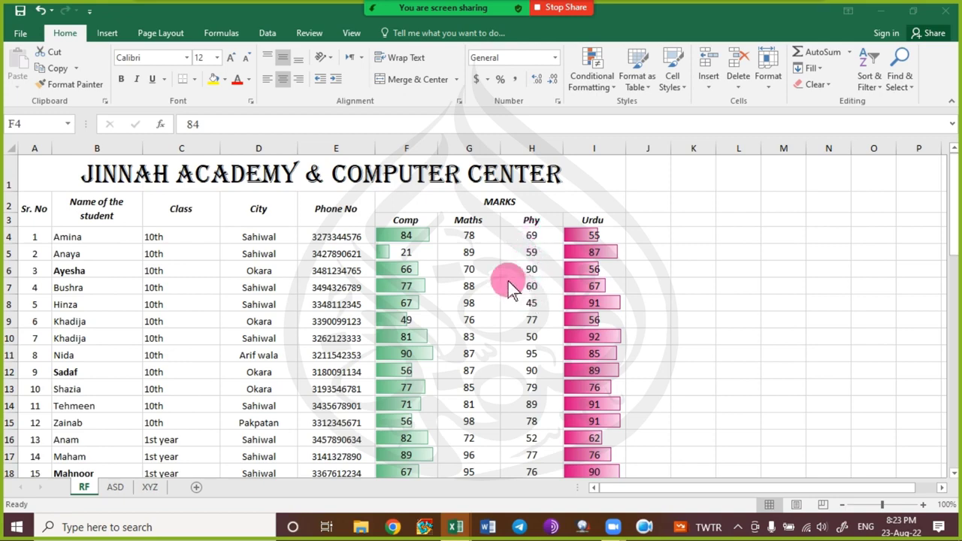
Look over the Comp and Urdu data bars down the sheet, and reopen the Zoom meeting chat to read the replies.
scroll(466, 316, "down", 2)
scroll(465, 314, "down", 7)
scroll(466, 311, "up", 9)
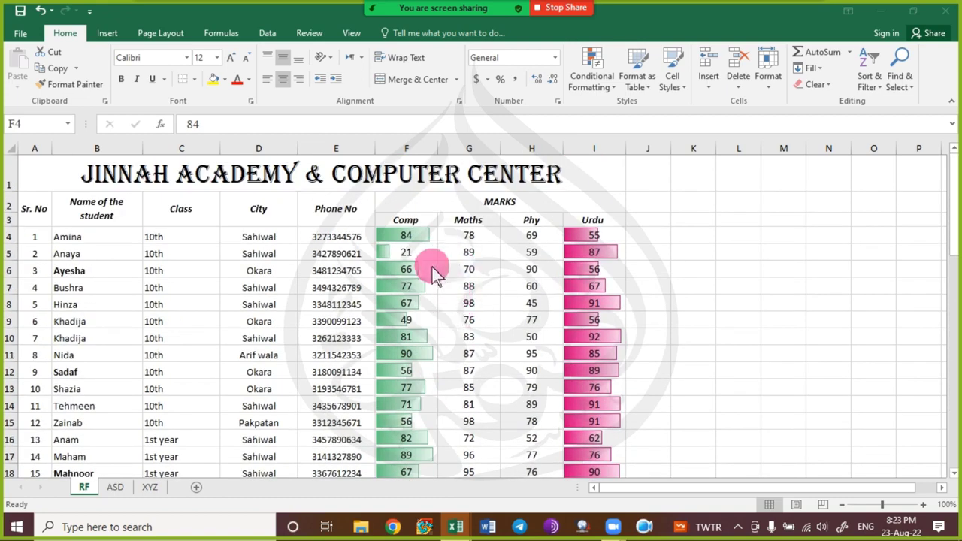
mouse_move(709, 529)
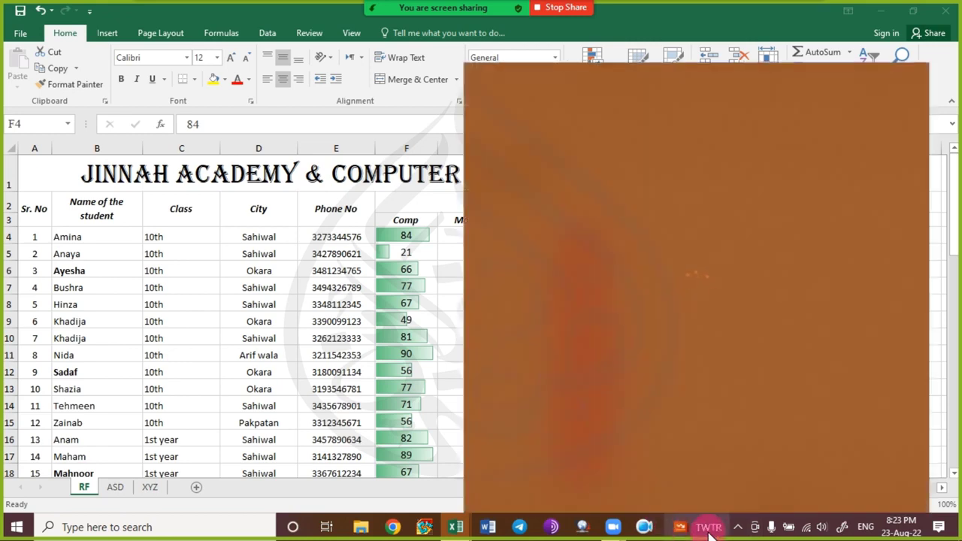
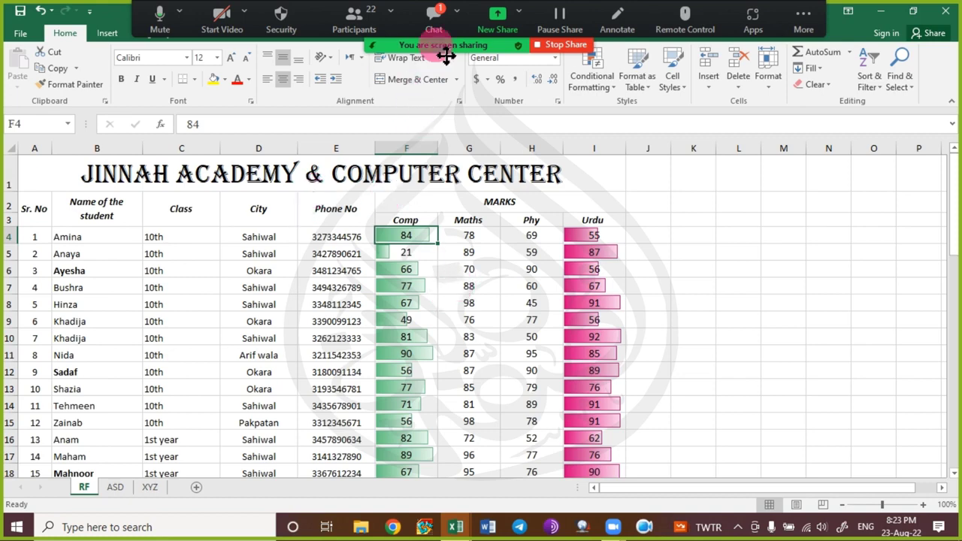
left_click(438, 11)
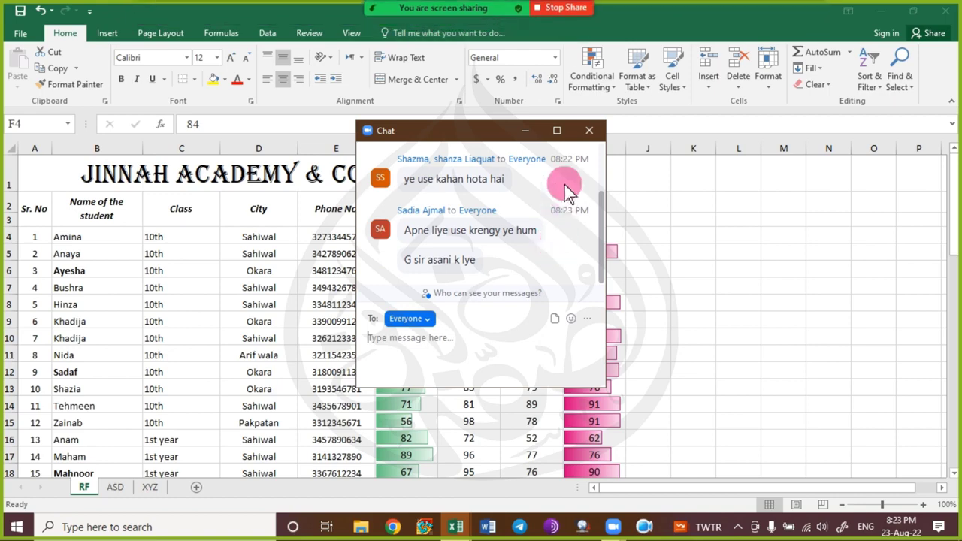
Close the meeting chat and clear the conditional formatting rules from the entire marks sheet.
left_click(590, 137)
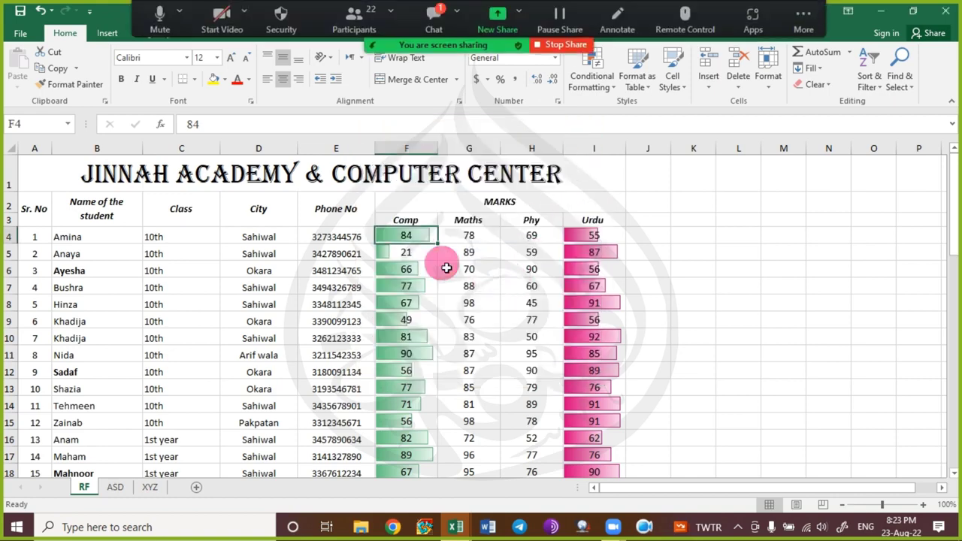
key("ctrl+shift+Right")
key("ctrl+shift+Down")
left_click(591, 75)
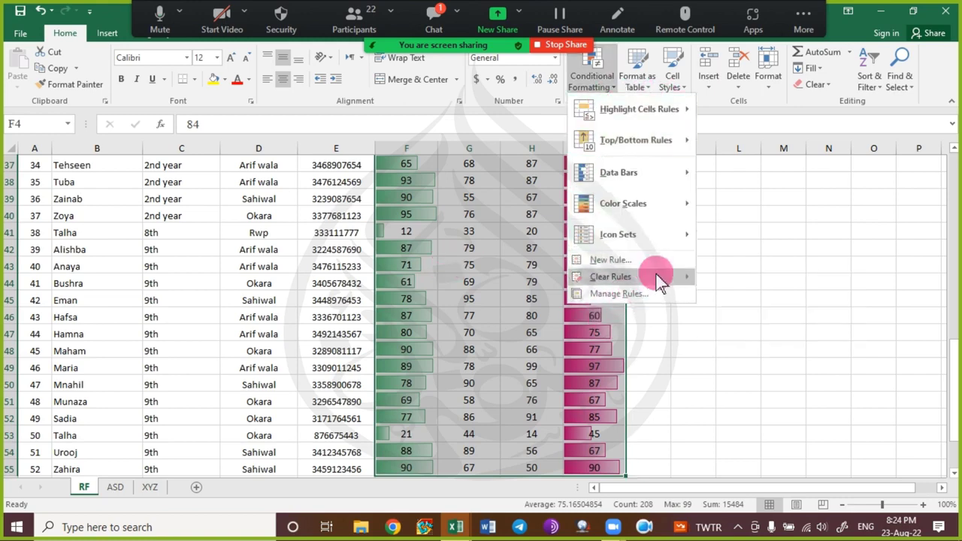
mouse_move(658, 280)
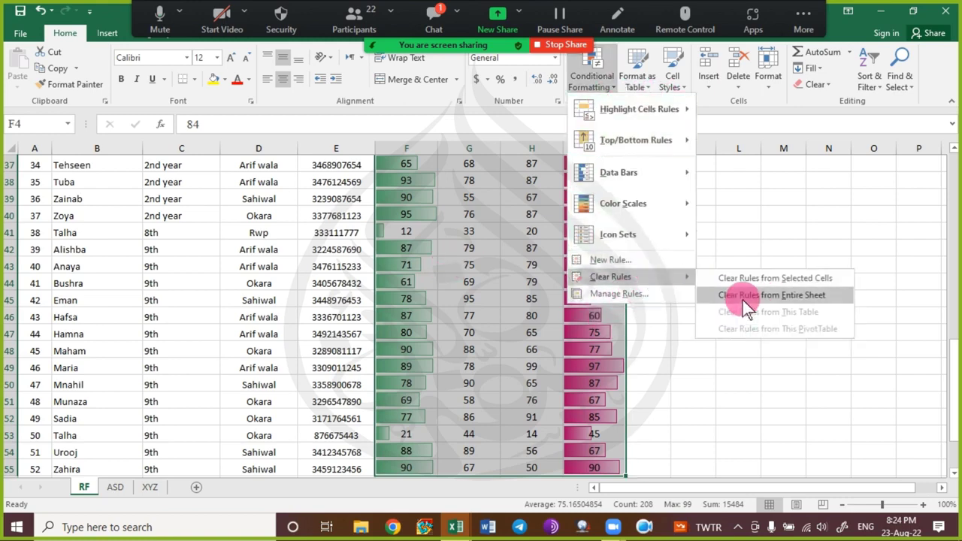
left_click(743, 299)
left_click(469, 300)
Apply orange gradient-fill data bars to the Comp, Maths, Phy and Urdu marks in F4:I55.
scroll(449, 329, "up", 5)
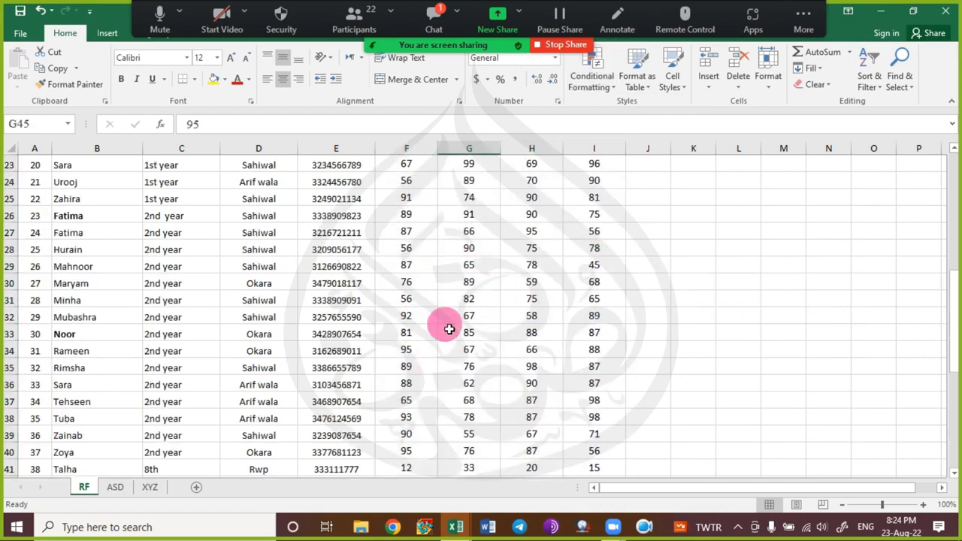
scroll(449, 329, "up", 7)
left_click(425, 236)
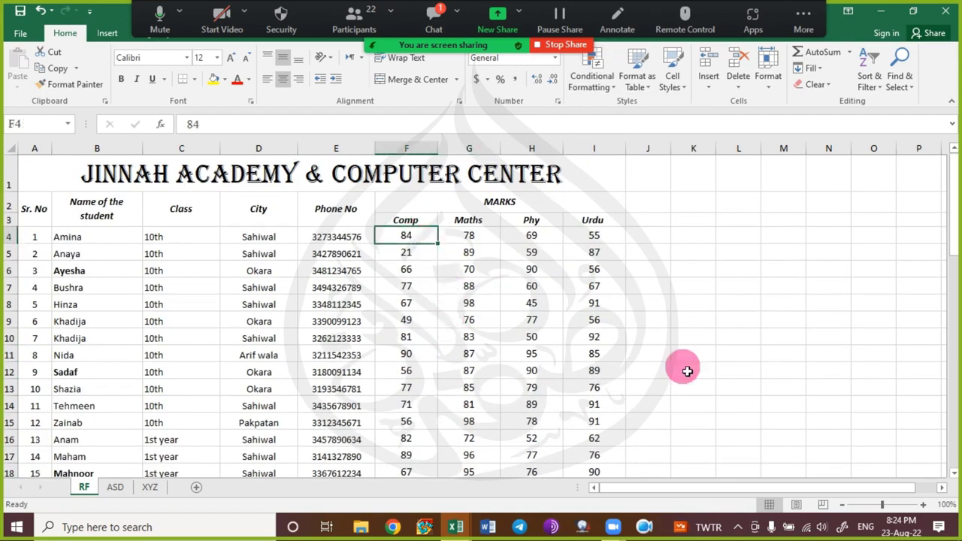
key("ctrl+shift+Right")
key("ctrl+shift+Down")
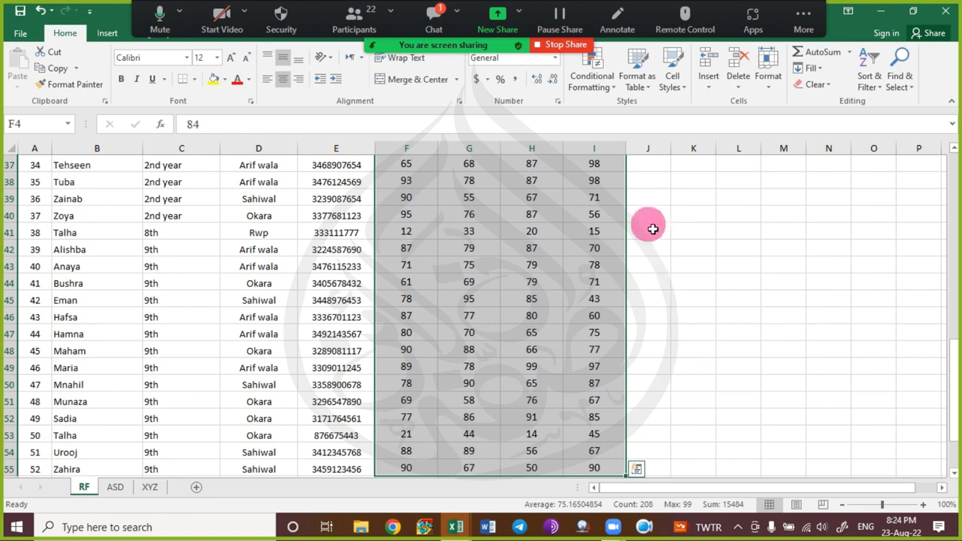
left_click(609, 86)
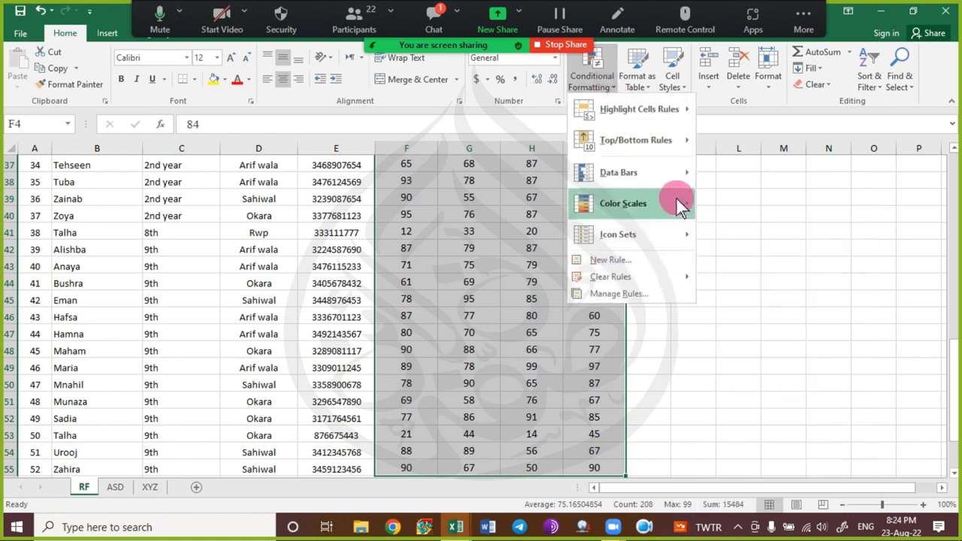
mouse_move(675, 196)
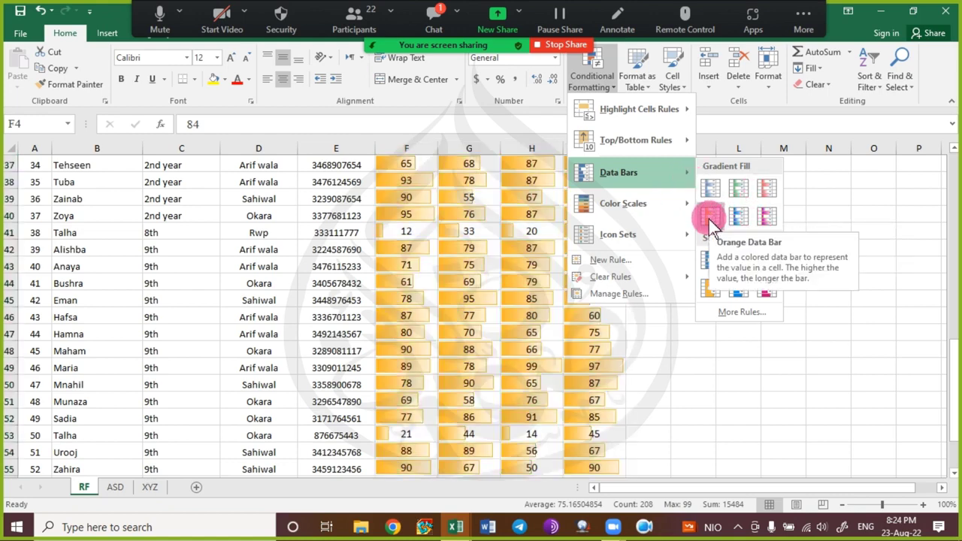
left_click(708, 218)
Examine the orange data bars across all four subjects, from the first student down to the last.
scroll(482, 358, "up", 8)
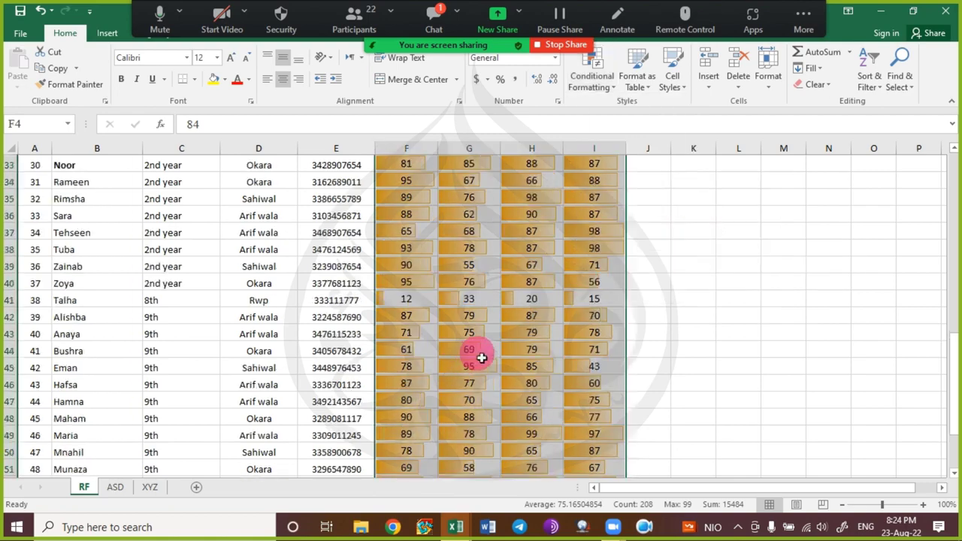
scroll(482, 358, "up", 4)
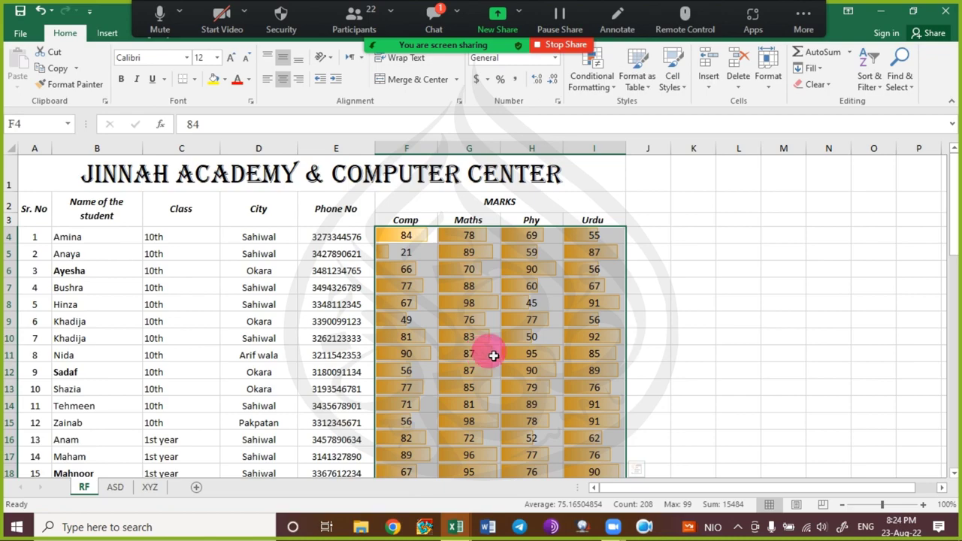
scroll(418, 369, "down", 6)
scroll(420, 370, "down", 2)
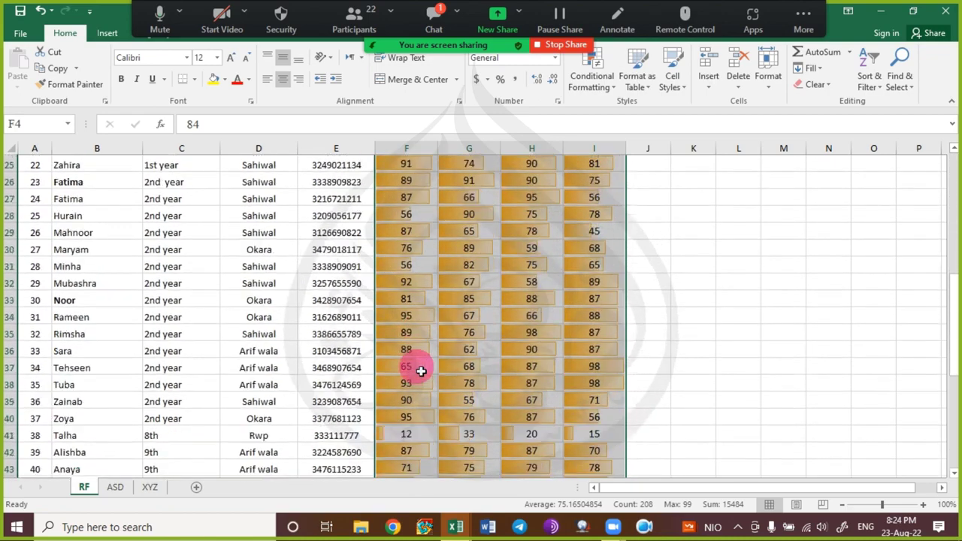
scroll(421, 372, "down", 3)
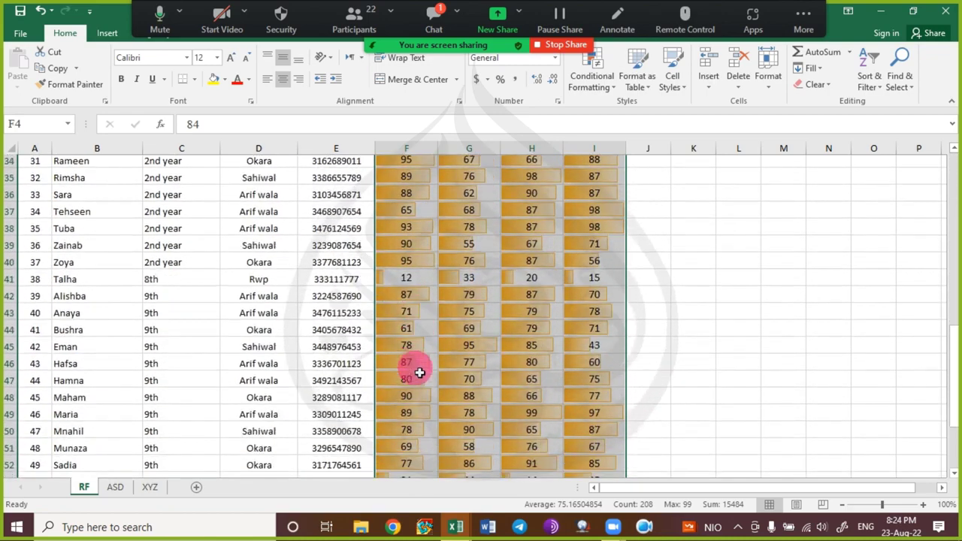
scroll(418, 372, "up", 1)
scroll(417, 372, "down", 2)
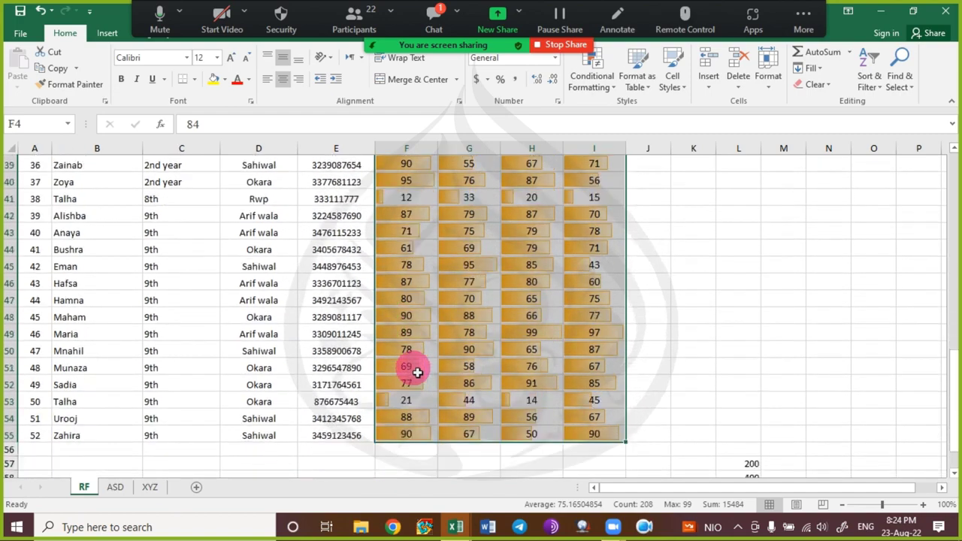
scroll(418, 372, "up", 2)
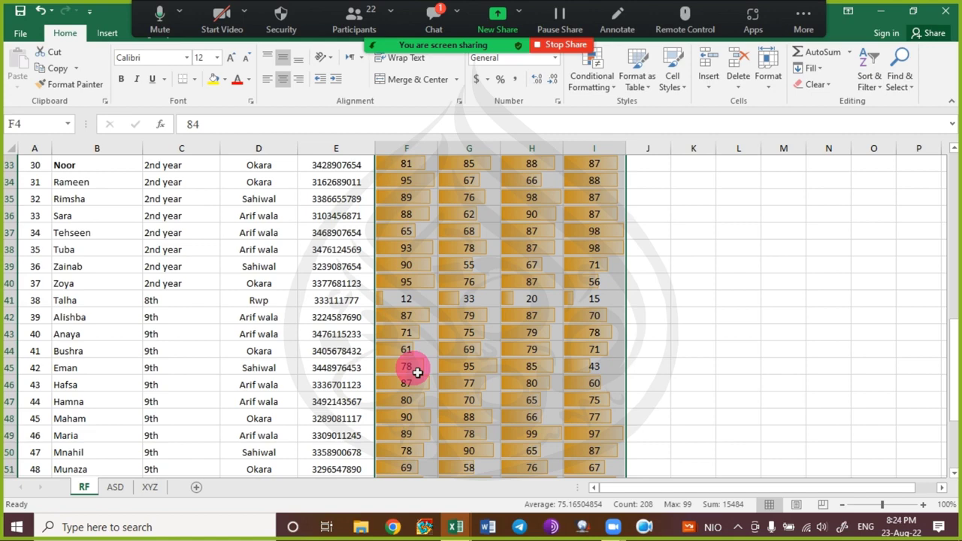
scroll(418, 371, "up", 3)
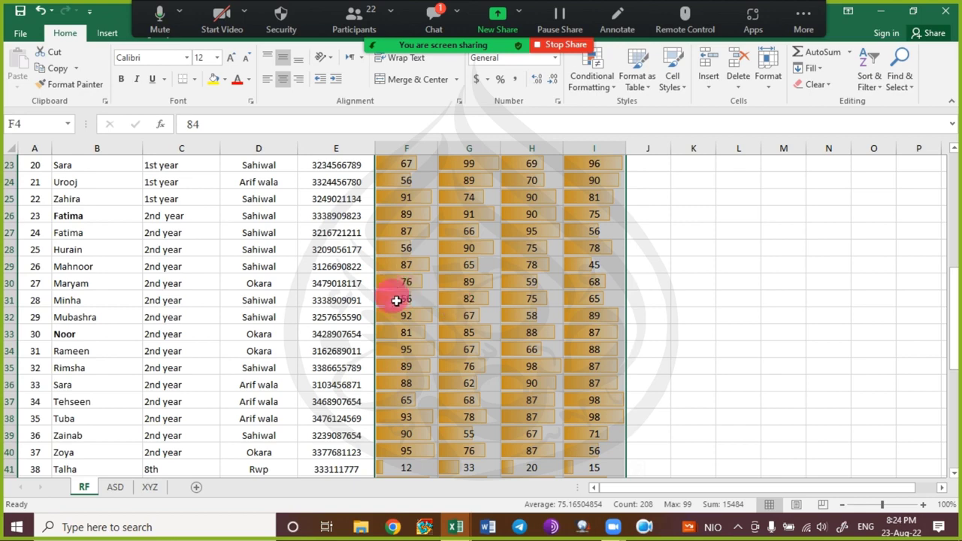
Select the Urdu mark in I38 and compare its data bar with the others throughout the Urdu column.
left_click_drag(565, 404, 616, 429)
left_click(586, 415)
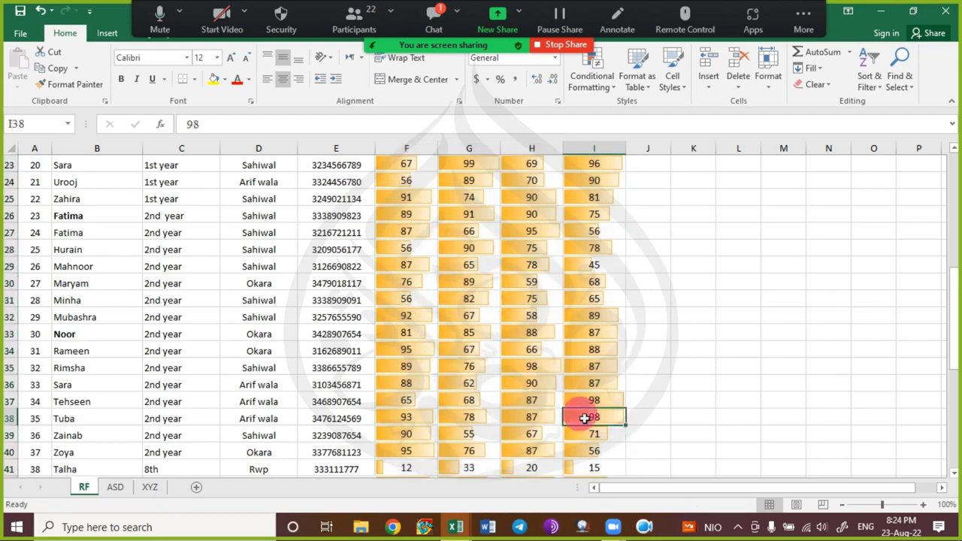
scroll(595, 384, "up", 3)
scroll(598, 384, "up", 5)
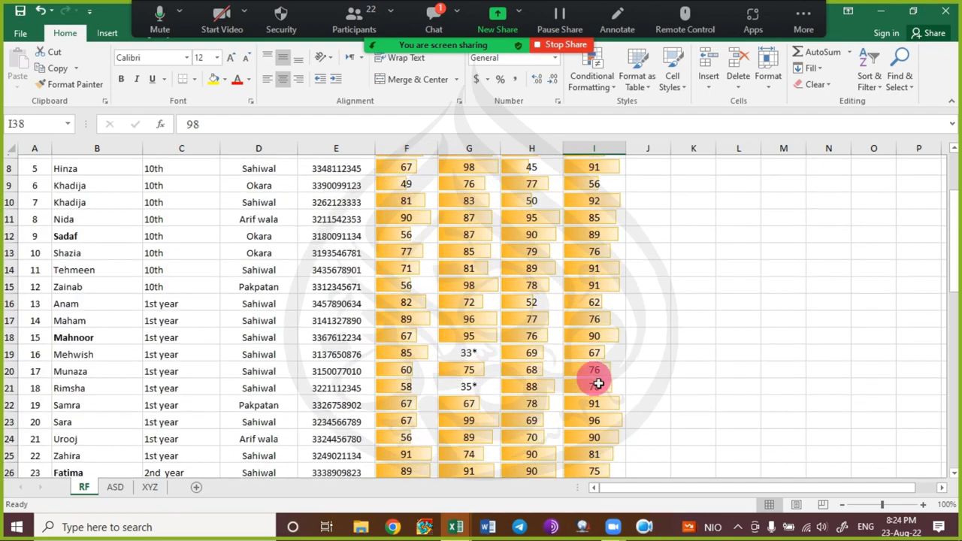
scroll(598, 383, "down", 2)
scroll(598, 383, "down", 4)
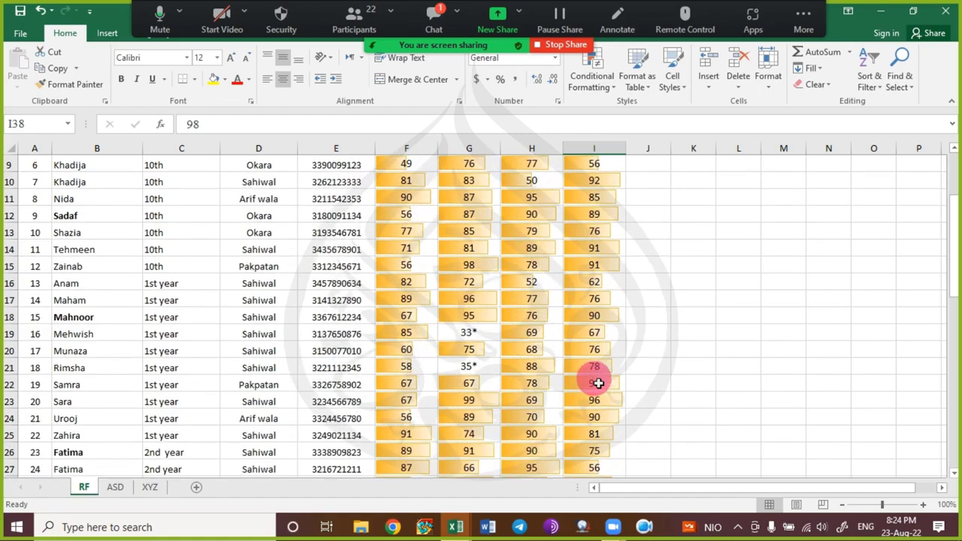
scroll(598, 383, "down", 5)
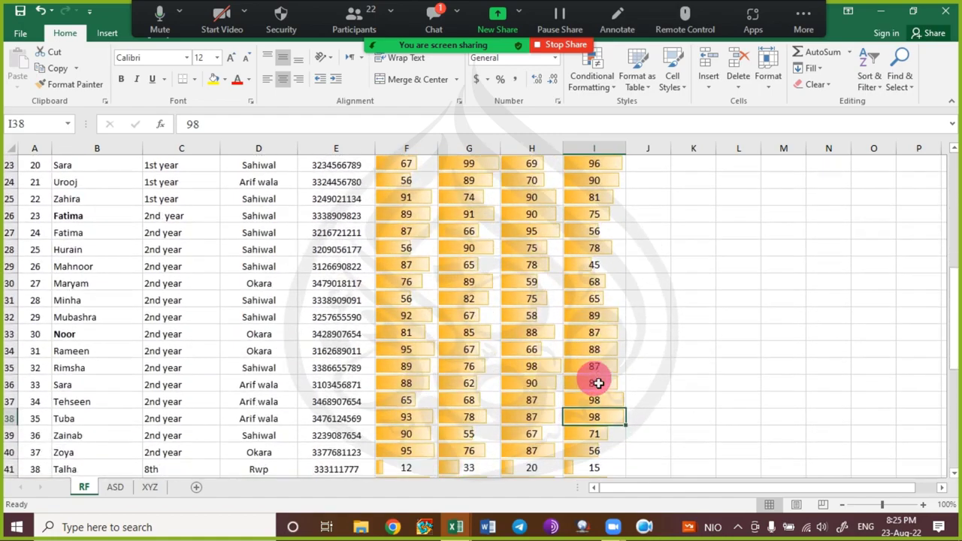
scroll(598, 383, "down", 3)
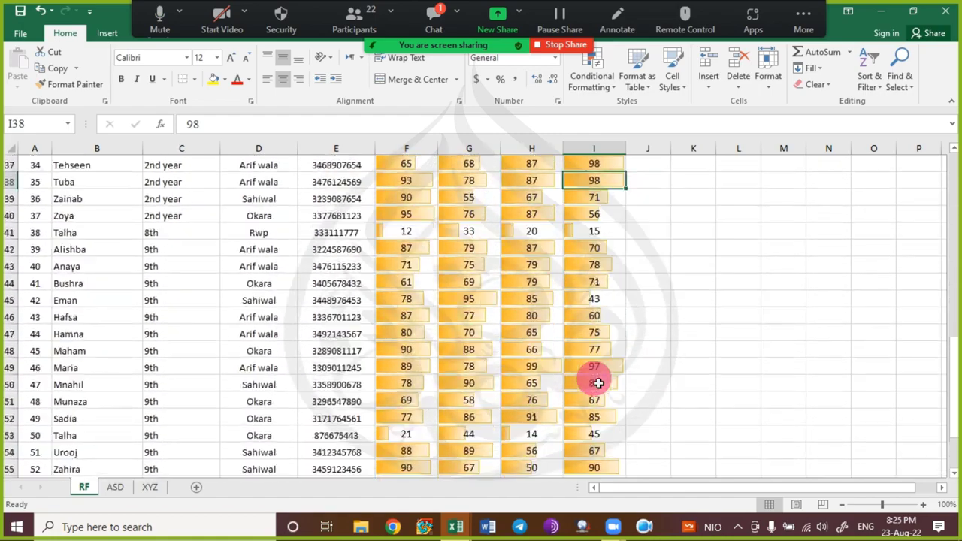
scroll(604, 367, "up", 3)
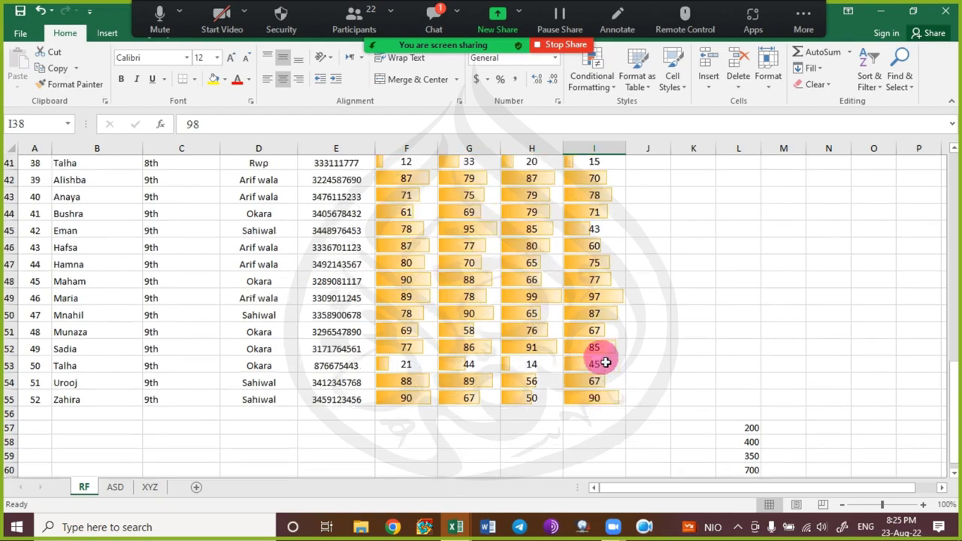
scroll(606, 363, "up", 11)
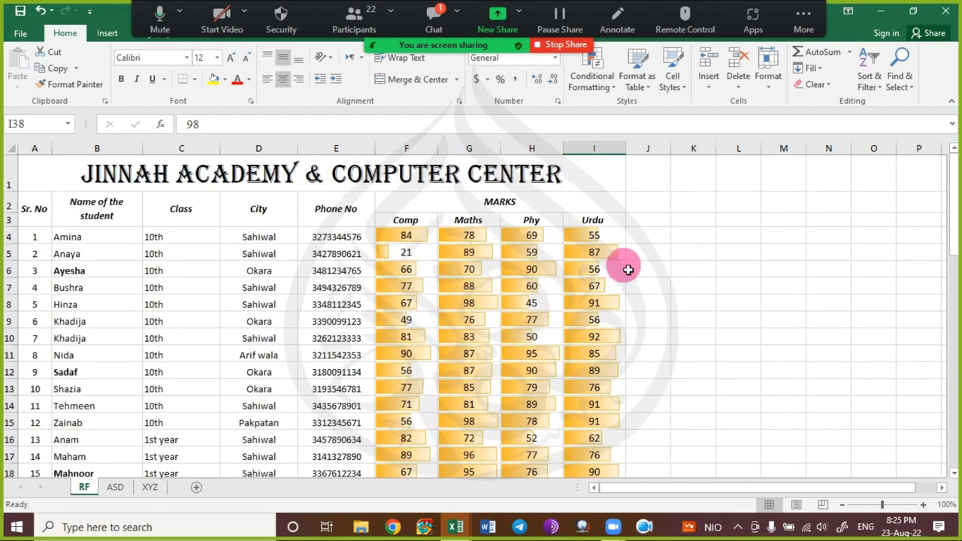
Search the Urdu marks in I4:I55 for the value 99, and close the search dialog.
left_click(601, 234)
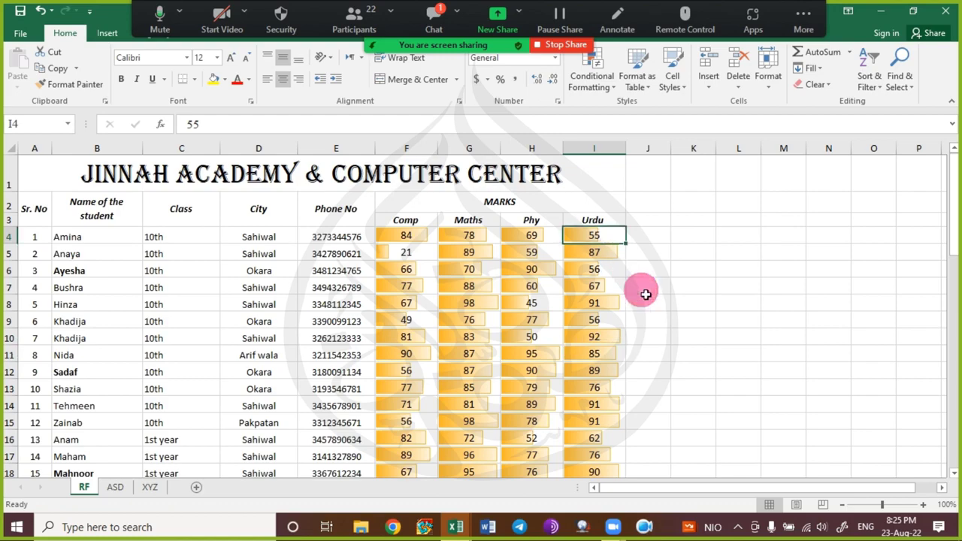
key("ctrl+shift+Down")
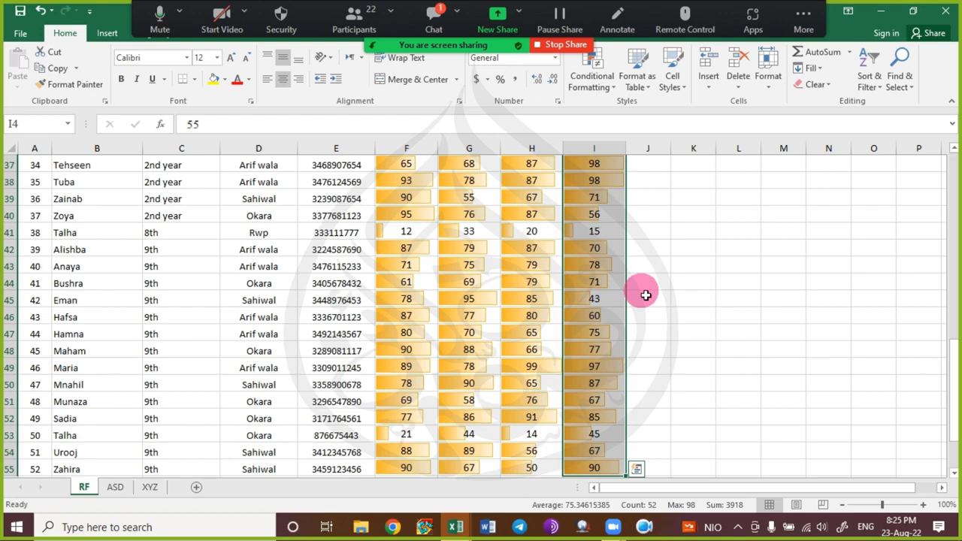
key("ctrl+f")
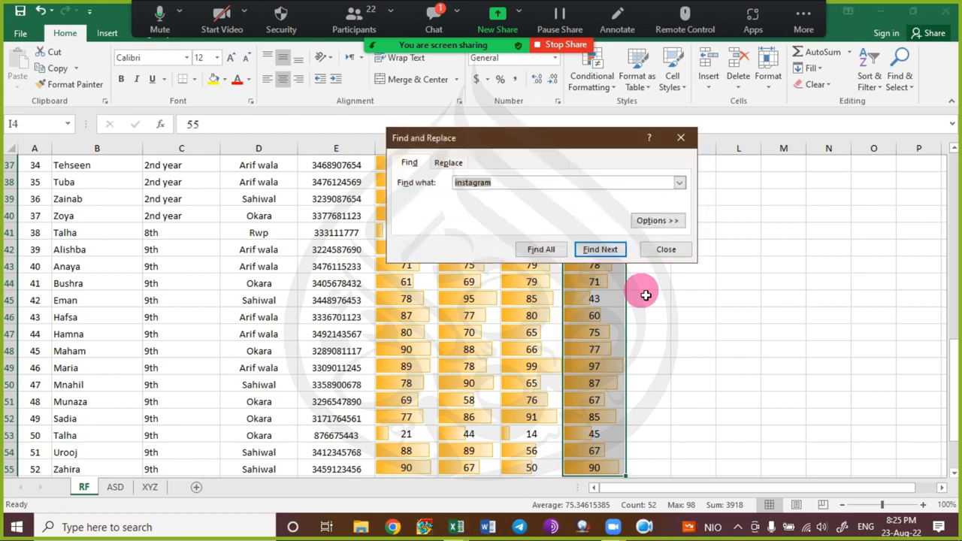
type("99")
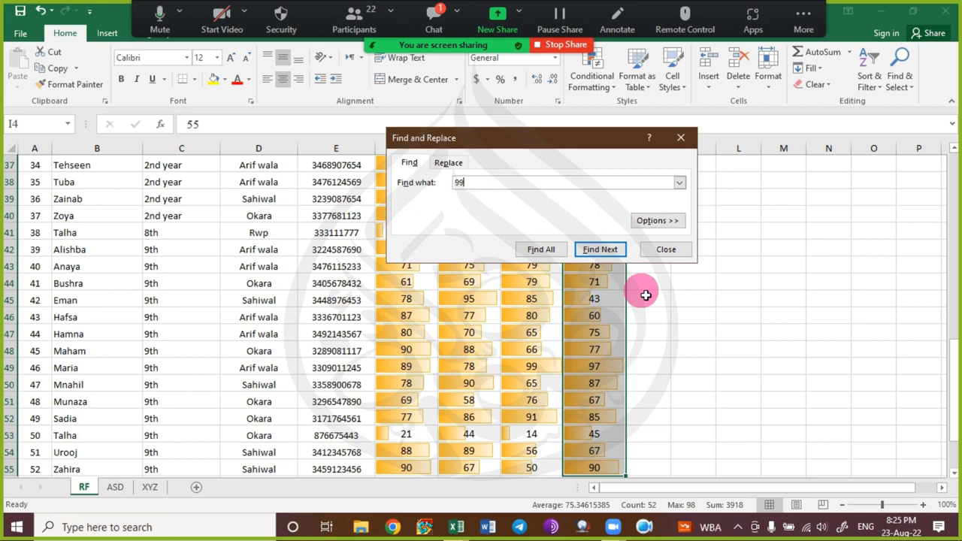
key("Return")
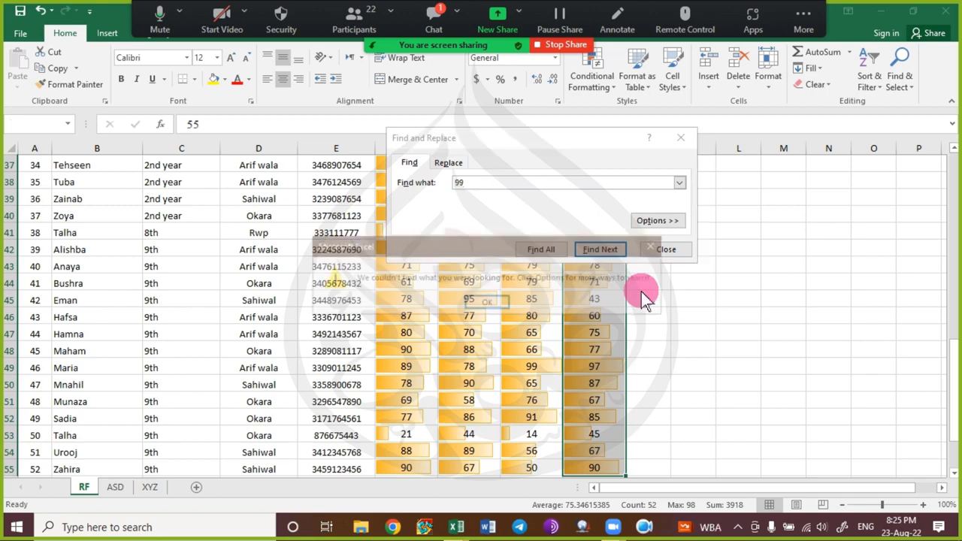
left_click(505, 308)
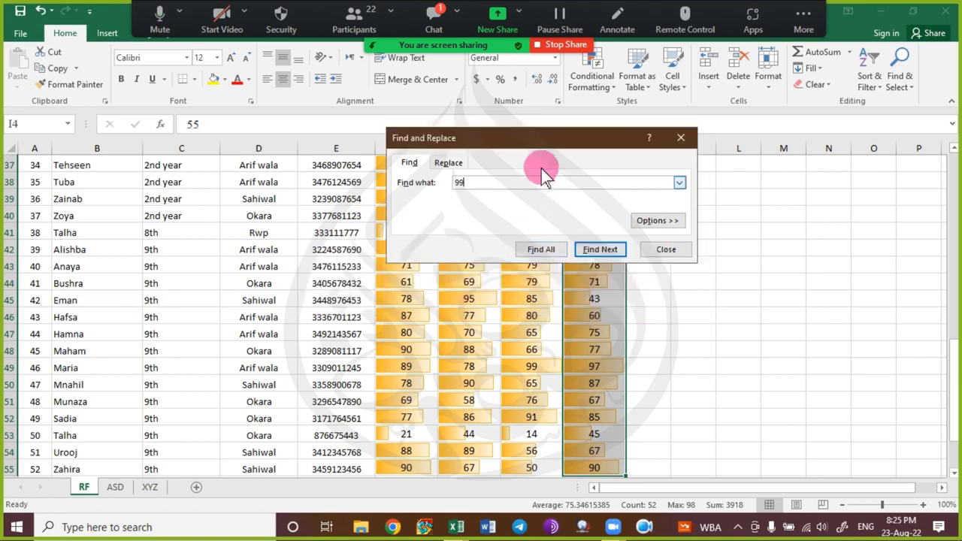
left_click_drag(552, 147, 257, 213)
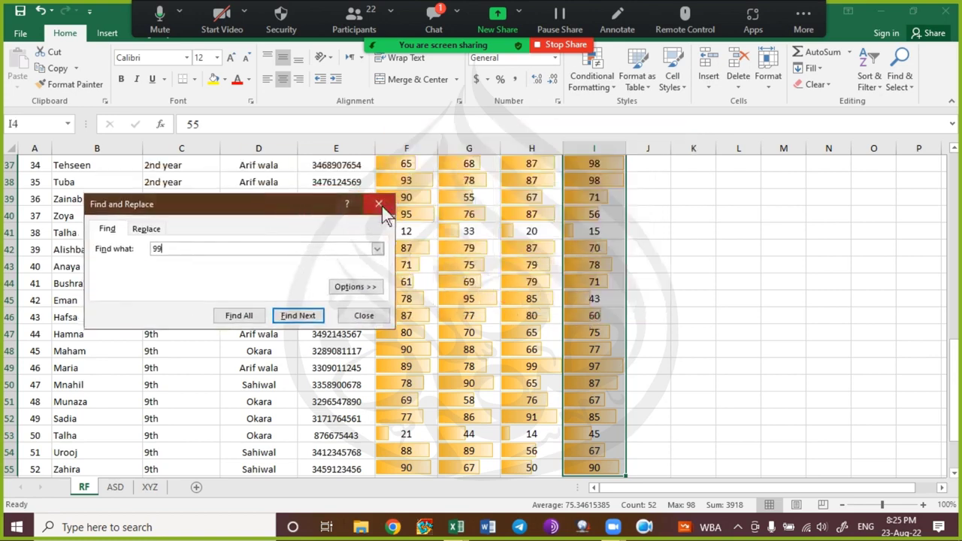
left_click(378, 204)
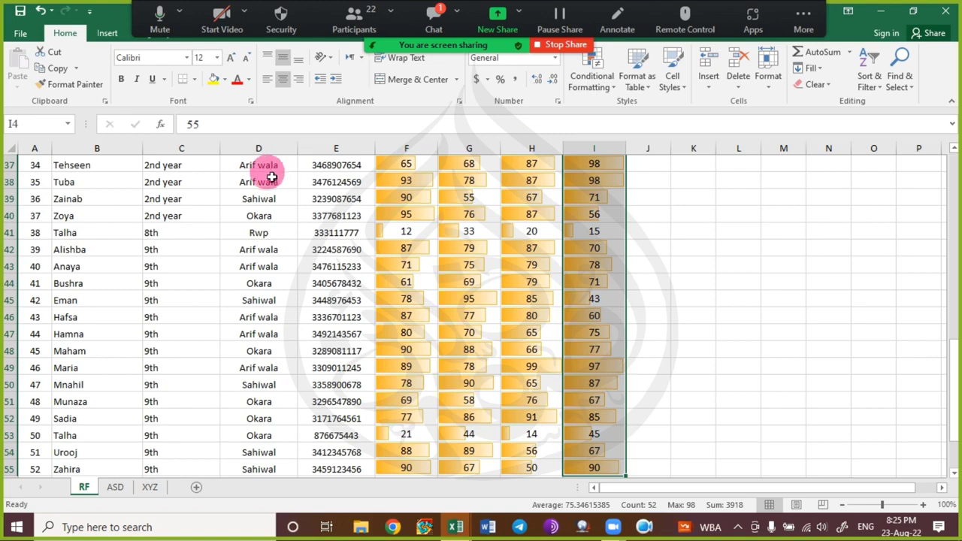
Compare the data bars of the Urdu marks in I37:I38 with those in I40 and I41, and review the rows above.
key("ctrl+q")
left_click(602, 232)
left_click(605, 181)
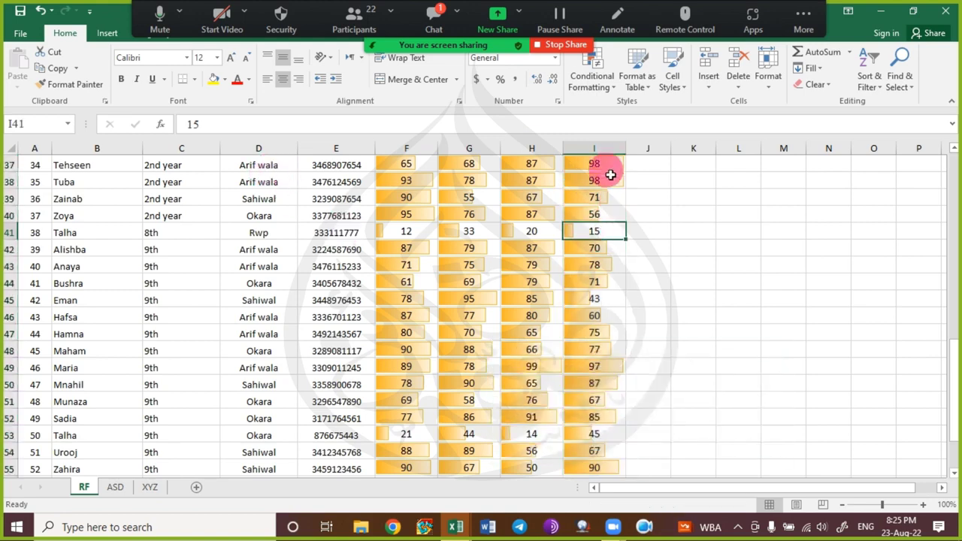
scroll(602, 233, "up", 1)
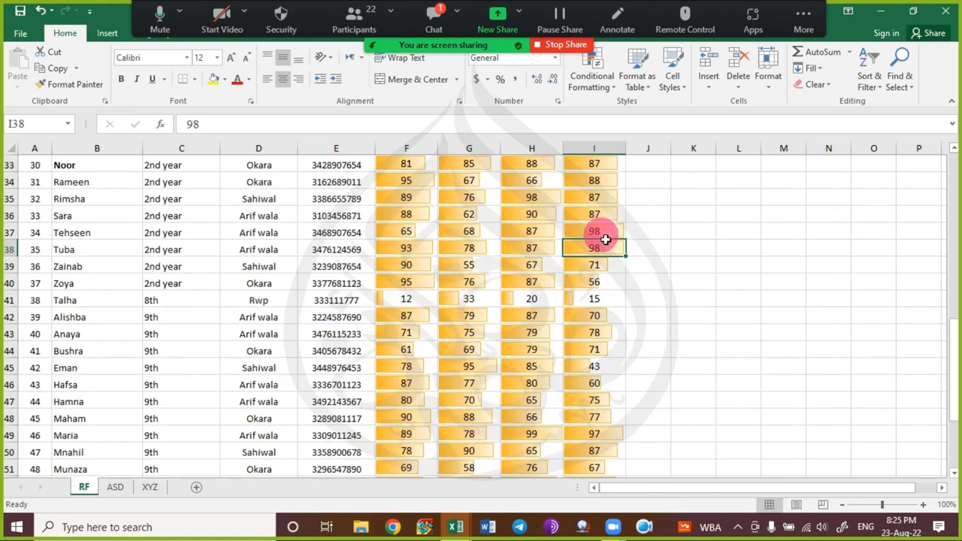
left_click_drag(606, 234, 607, 249)
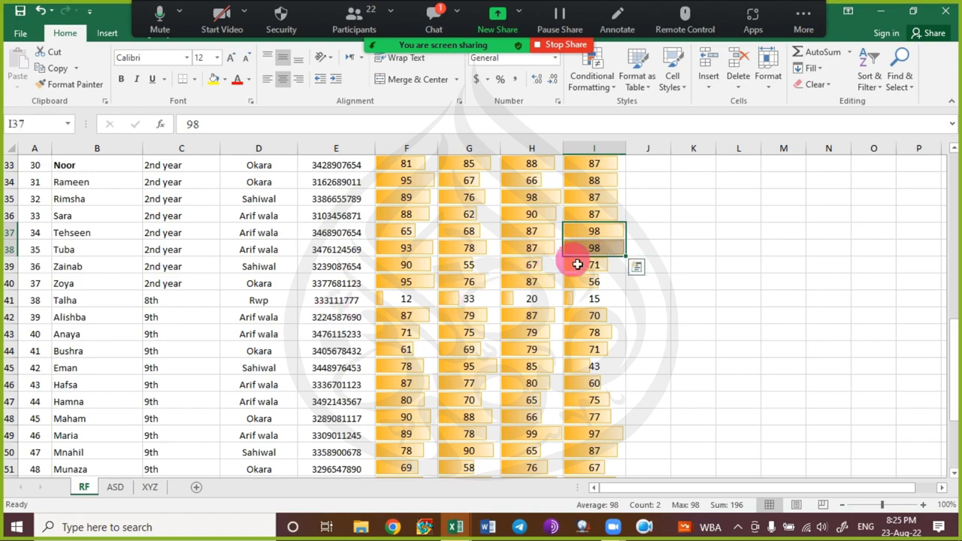
left_click(593, 283)
scroll(421, 265, "up", 4)
scroll(421, 264, "up", 7)
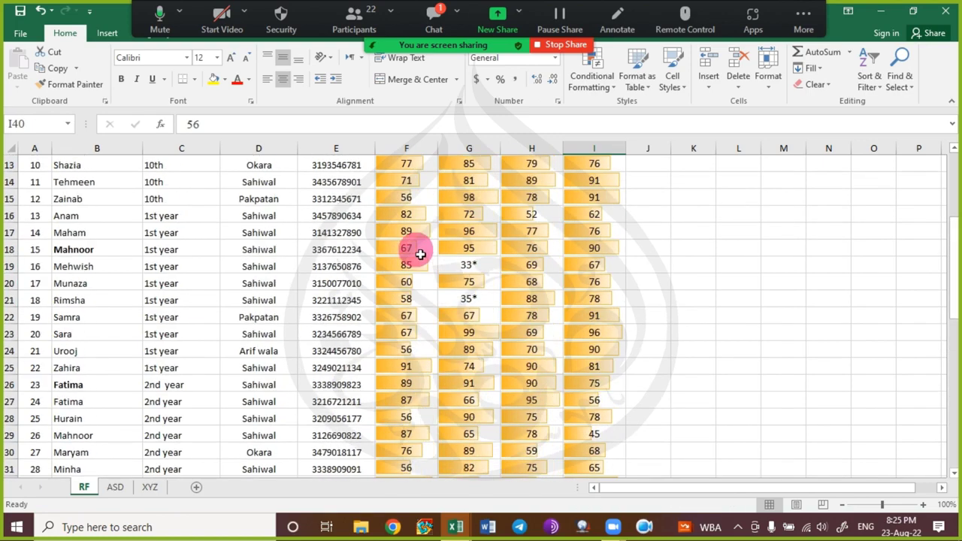
scroll(420, 244, "down", 8)
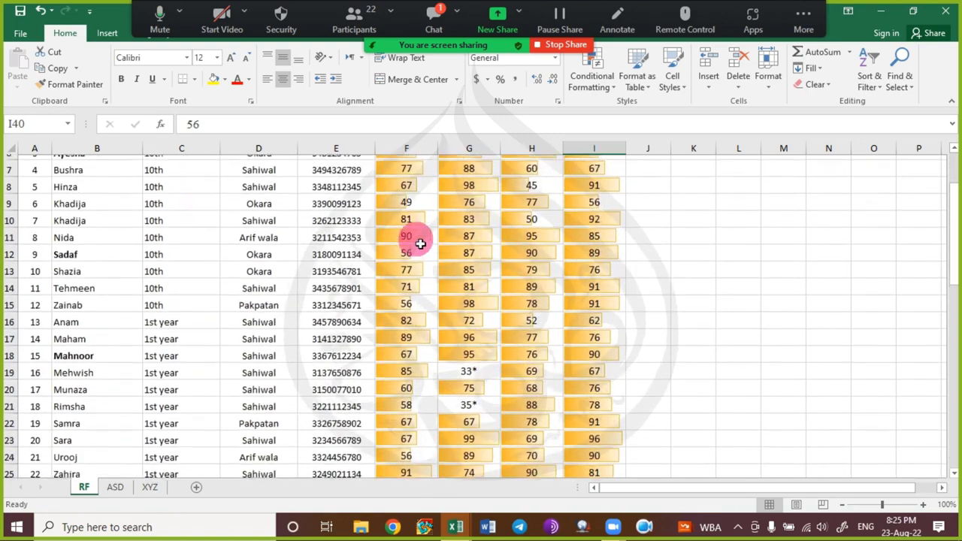
Compare the data bars of the Comp marks in F34 and F38 with those in the surrounding rows.
scroll(419, 244, "down", 2)
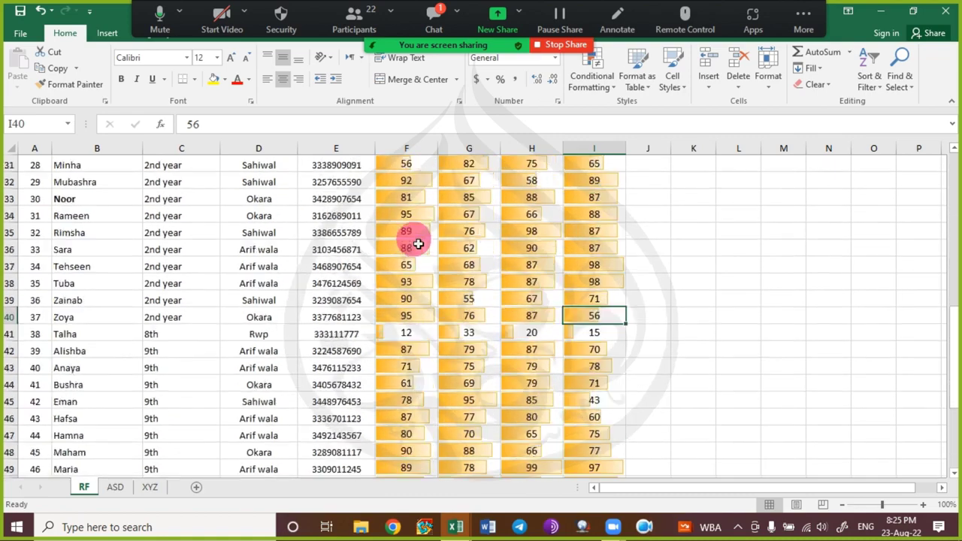
scroll(418, 244, "up", 1)
left_click(408, 249)
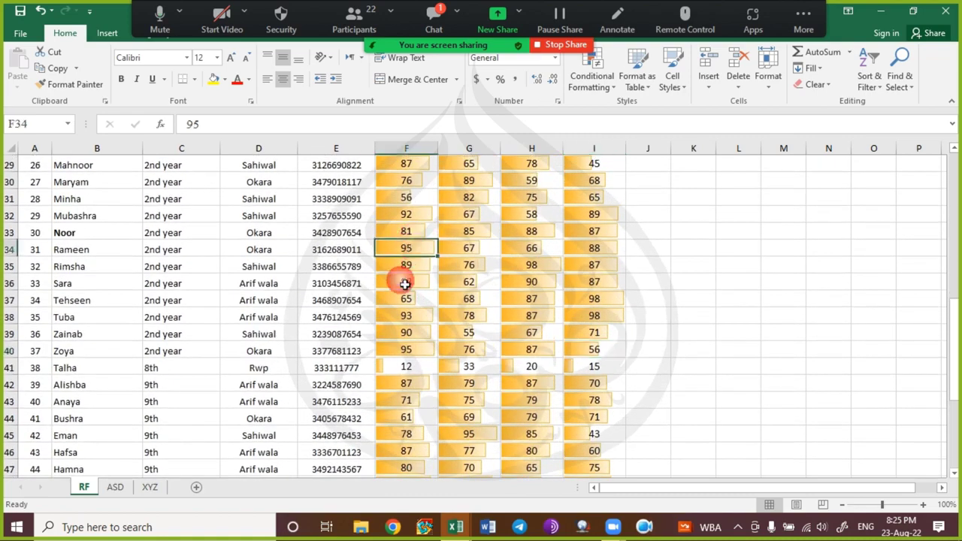
left_click(409, 316)
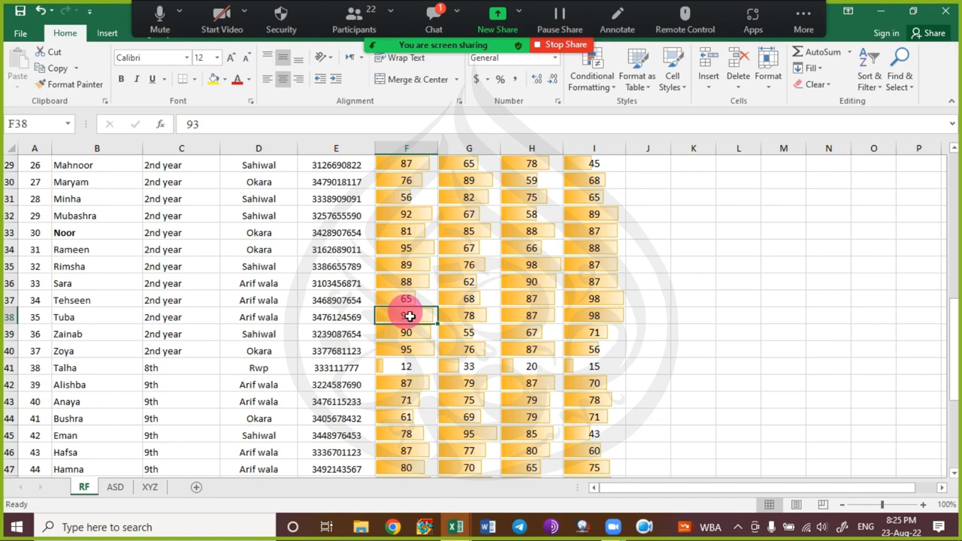
scroll(410, 316, "down", 2)
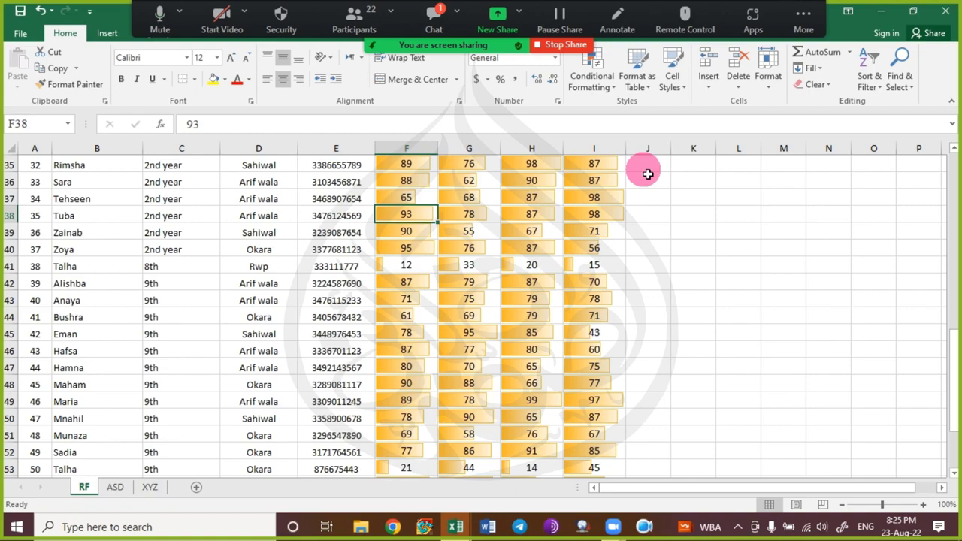
scroll(656, 199, "up", 11)
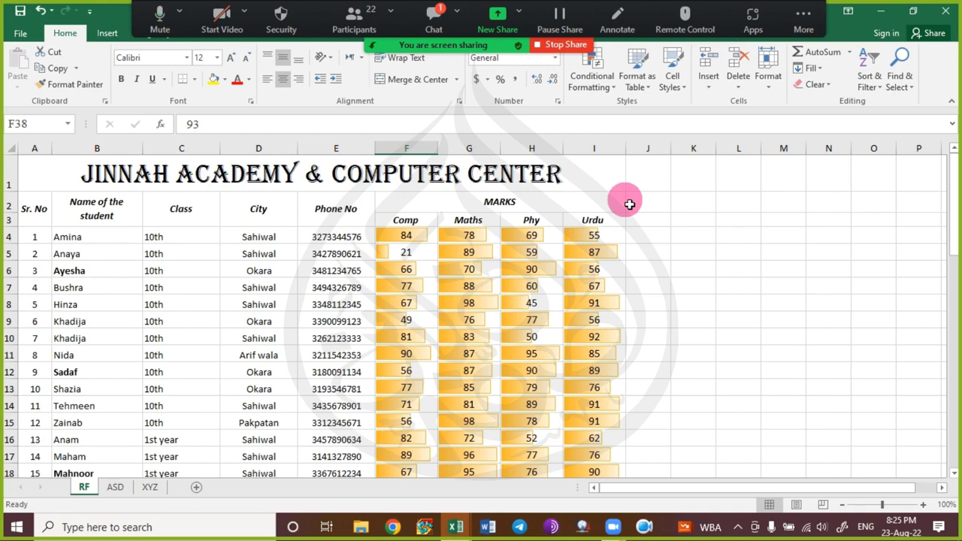
Read the latest meeting chat messages, minimize the chat window and return to the first rows of the marks sheet.
left_click(433, 16)
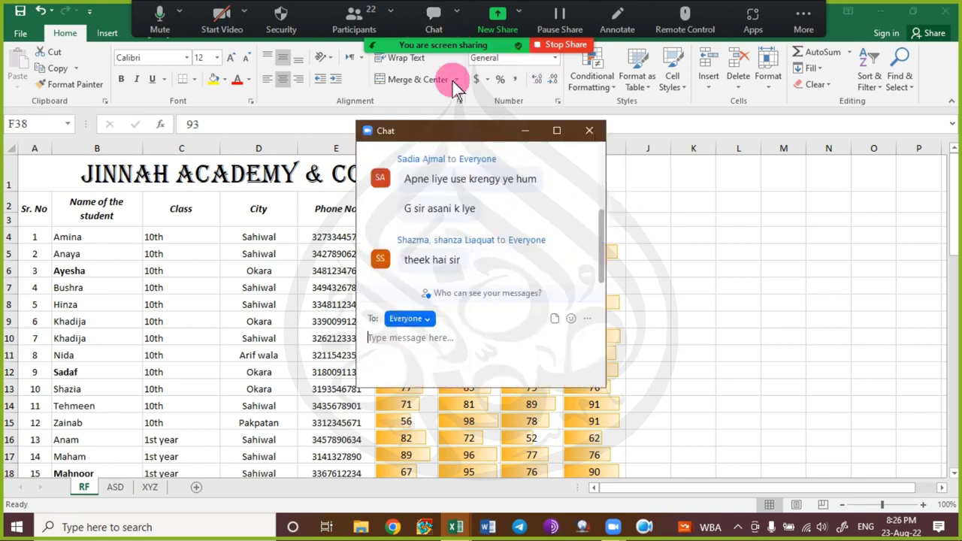
left_click(524, 131)
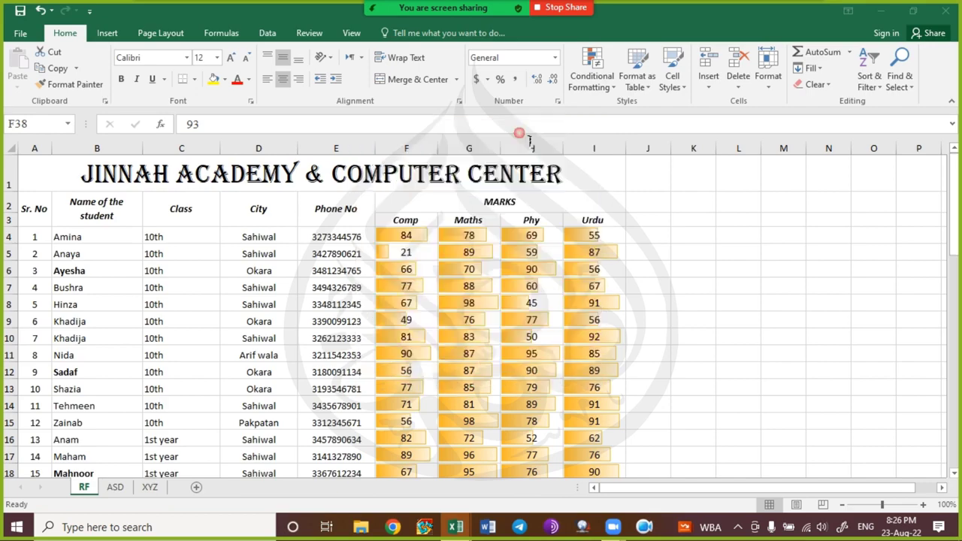
double_click(426, 242)
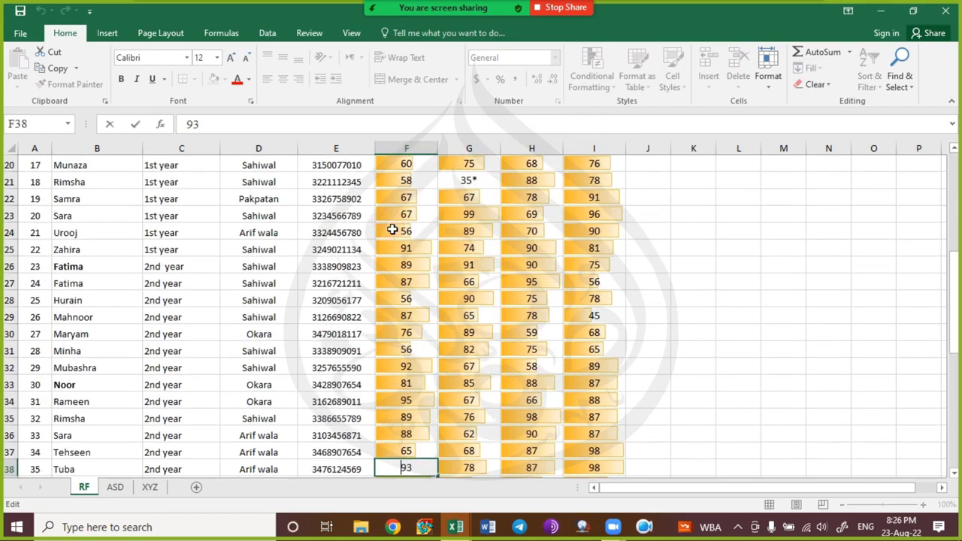
scroll(392, 229, "up", 3)
key("Escape")
scroll(414, 270, "down", 3)
scroll(424, 267, "up", 7)
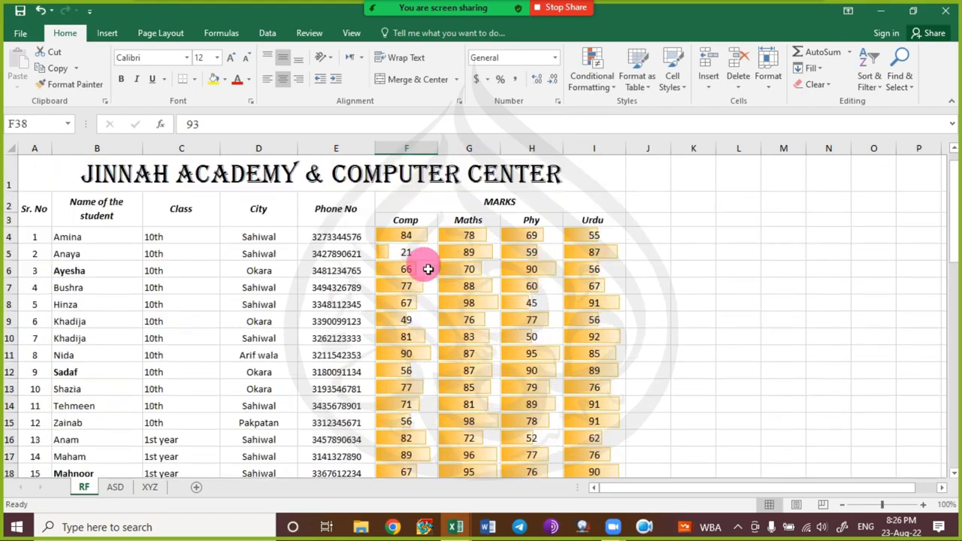
Clear the conditional formatting rules from the entire sheet, removing the data bars from the marks in F4:I55.
left_click(418, 241)
key("ctrl+shift+Right")
key("ctrl+shift+Down")
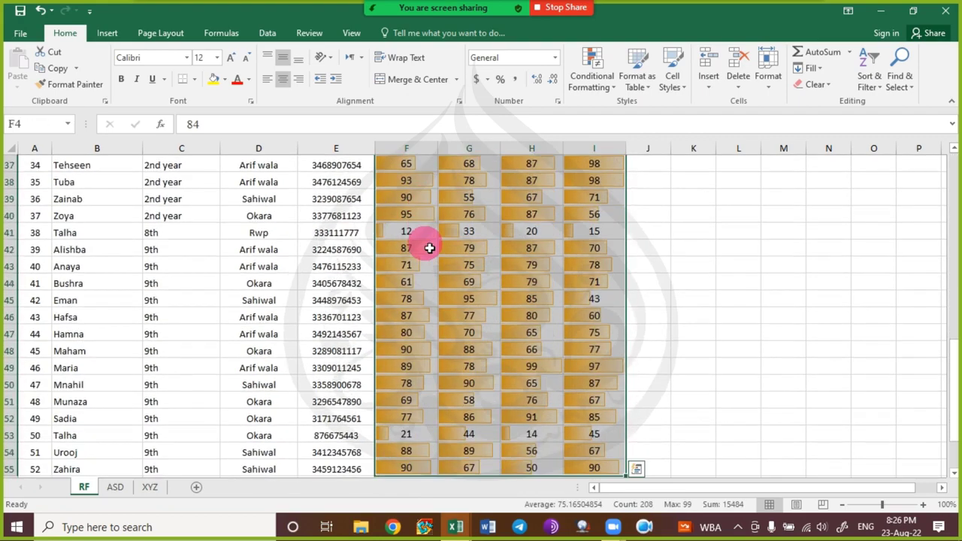
left_click(718, 91)
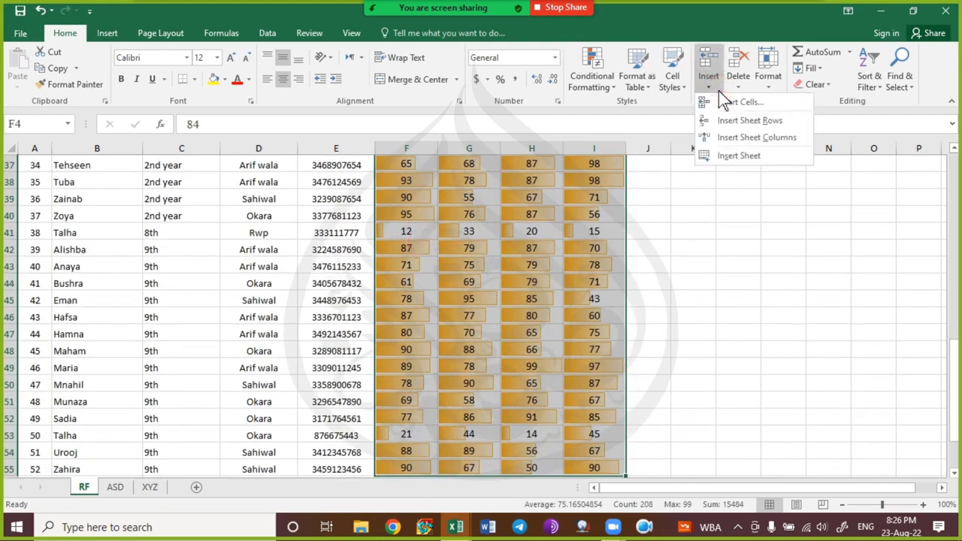
left_click(602, 87)
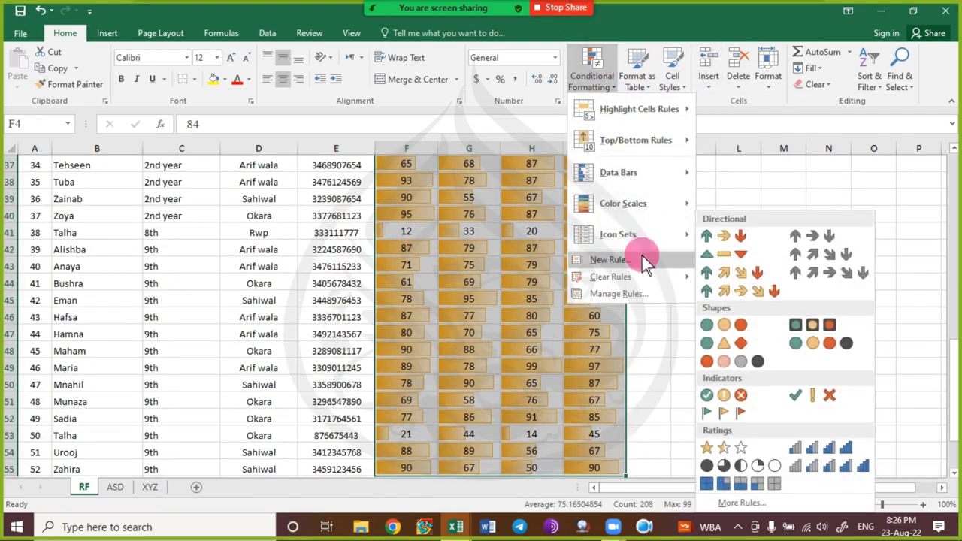
mouse_move(644, 275)
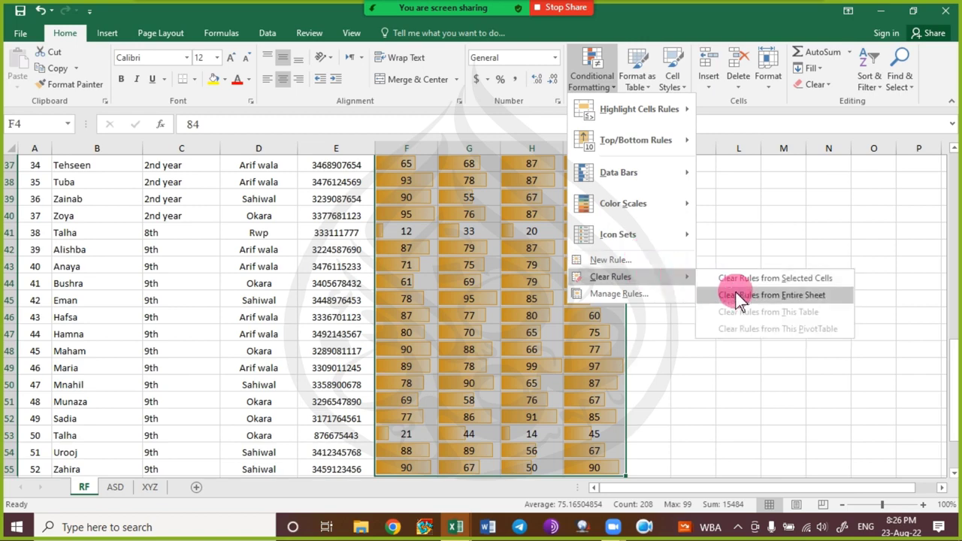
left_click(740, 298)
left_click(490, 239)
scroll(485, 245, "up", 9)
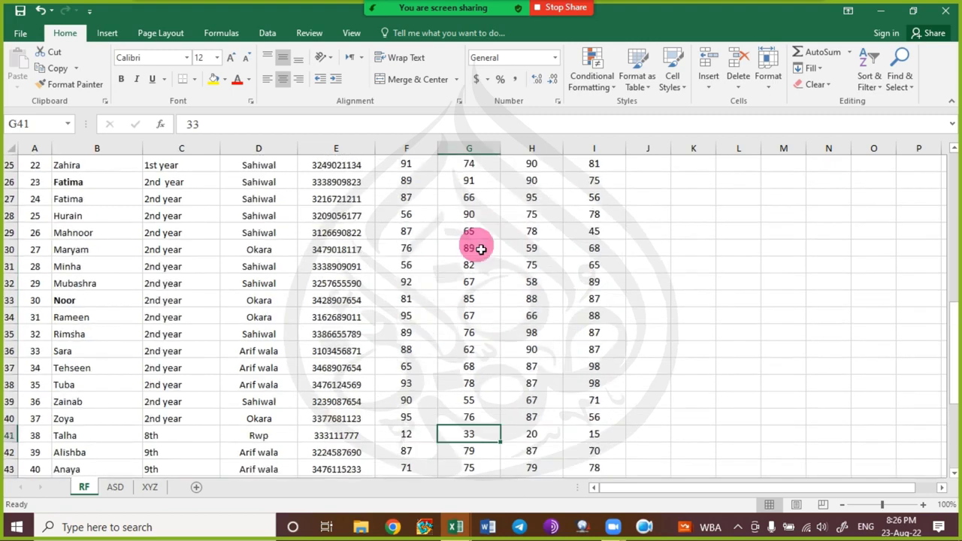
scroll(481, 249, "up", 4)
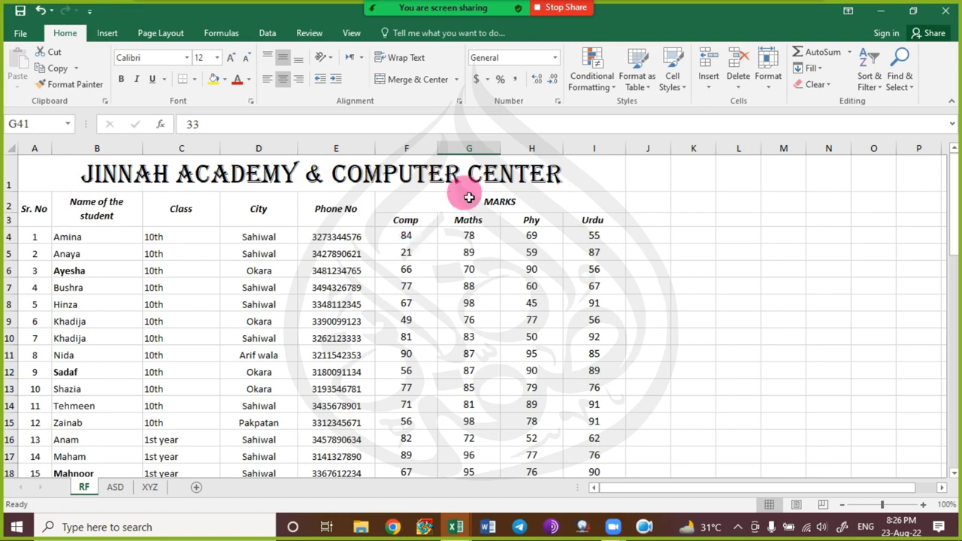
Select only the Comp marks from F4 down to F55.
left_click(608, 90)
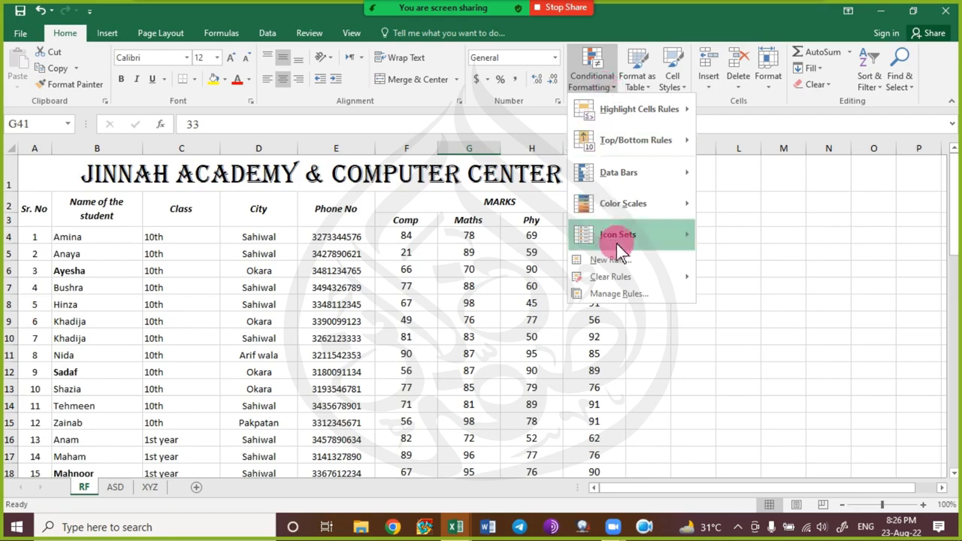
left_click(426, 239)
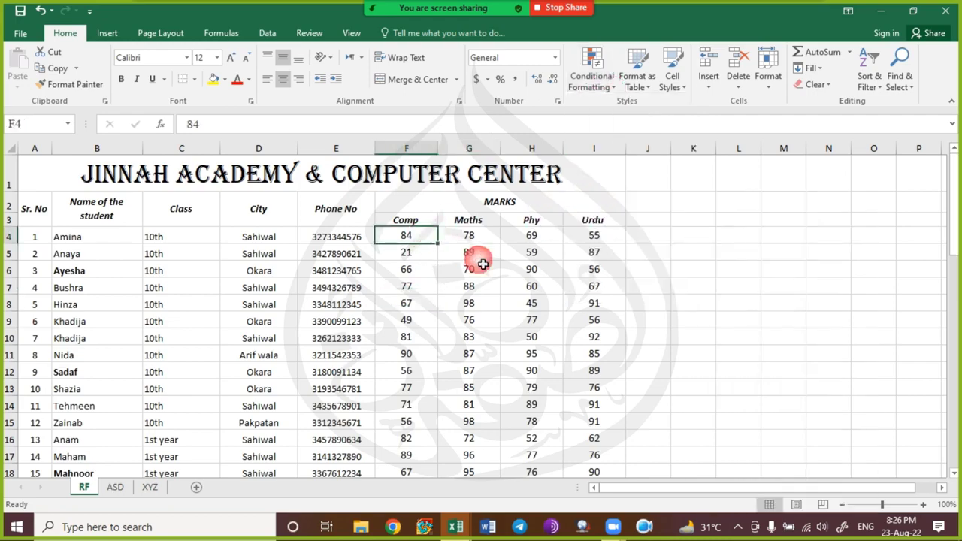
key("ctrl+shift+Right")
key("ctrl+shift+Down")
scroll(483, 265, "up", 12)
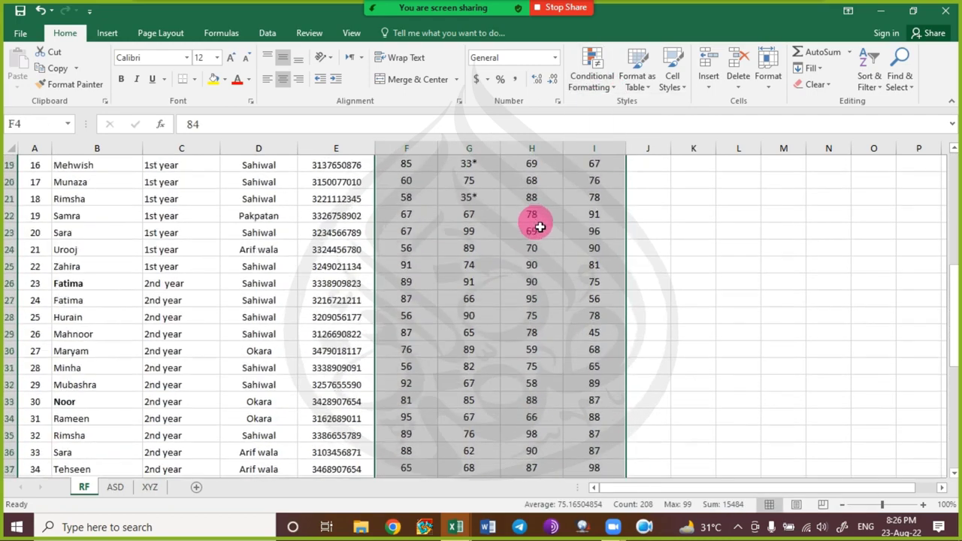
left_click(405, 239)
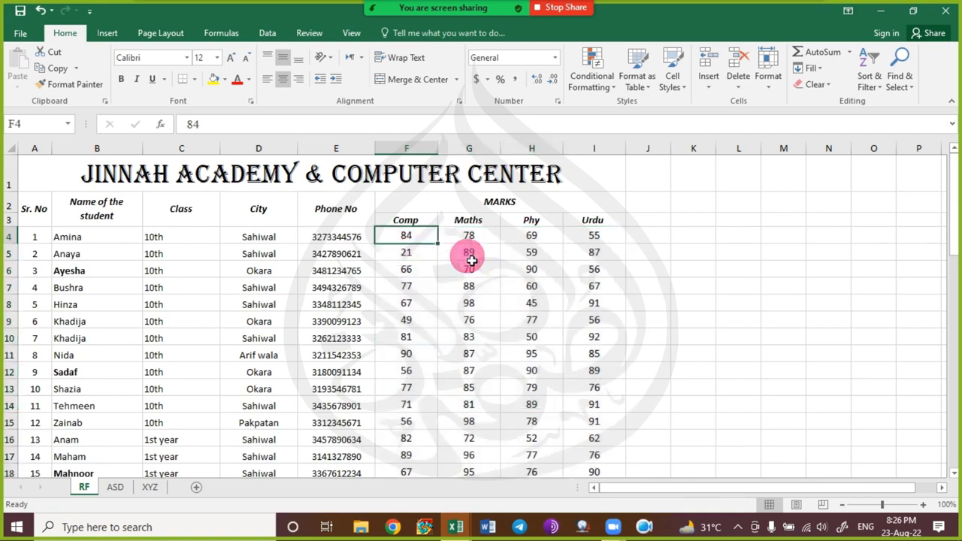
key("ctrl+shift+Down")
Try a Greater Than highlight rule on the Comp marks with 90 as the threshold.
left_click(592, 81)
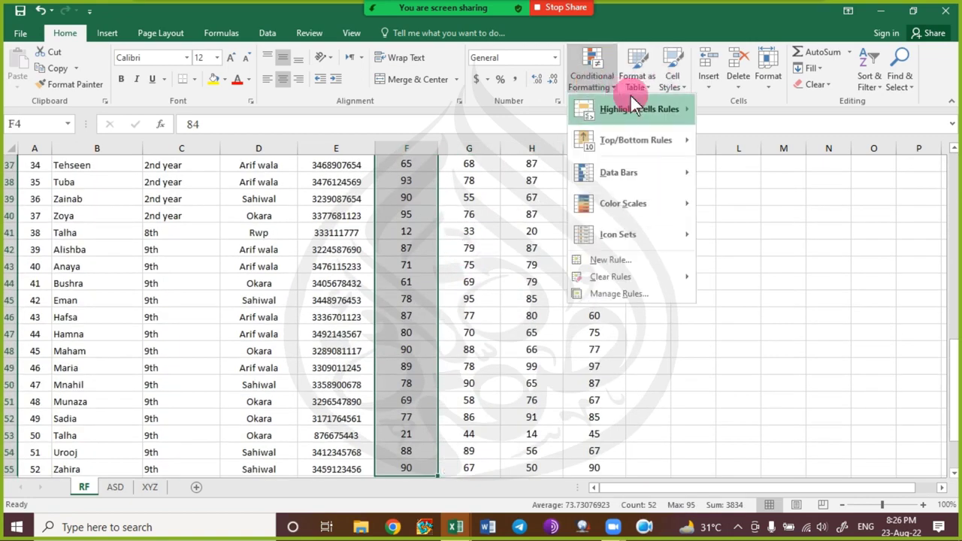
left_click(659, 109)
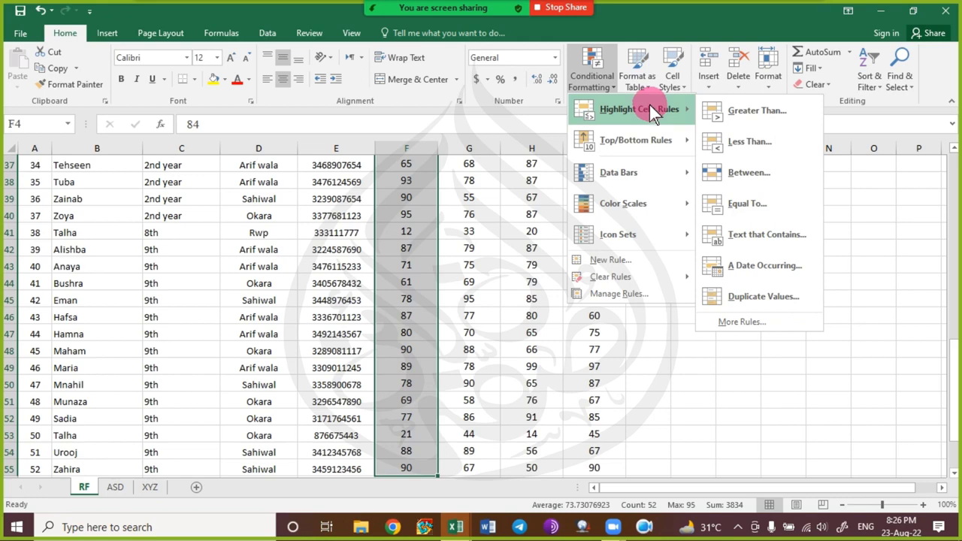
left_click(763, 110)
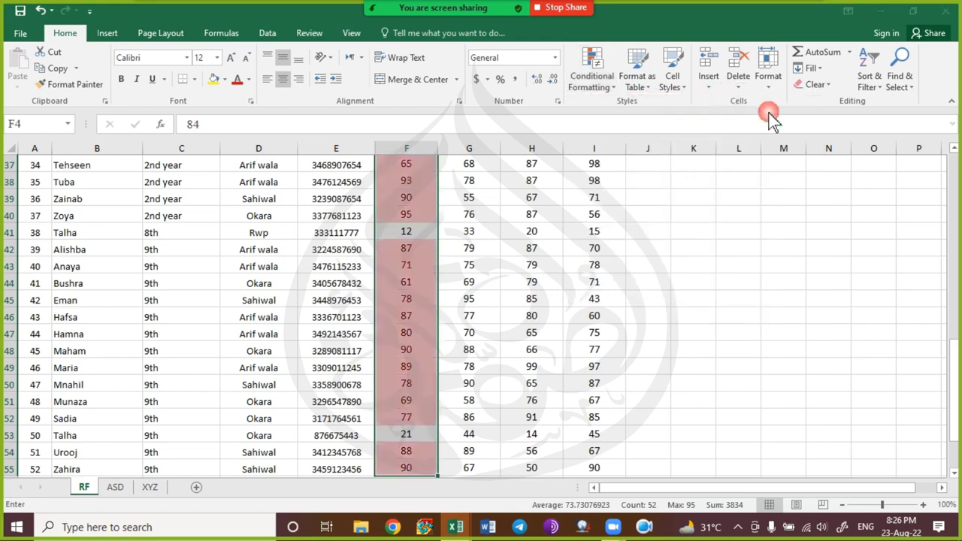
left_click_drag(584, 114, 702, 212)
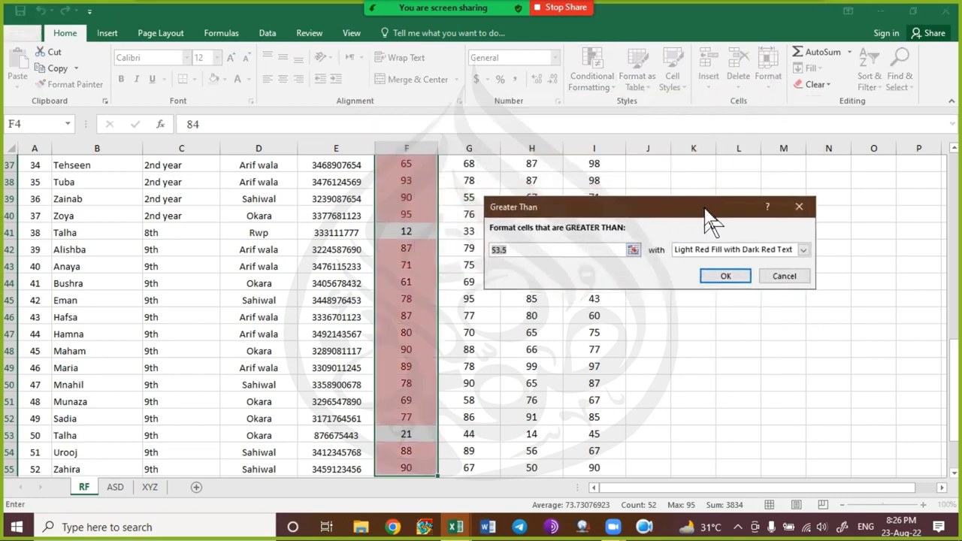
left_click(518, 256)
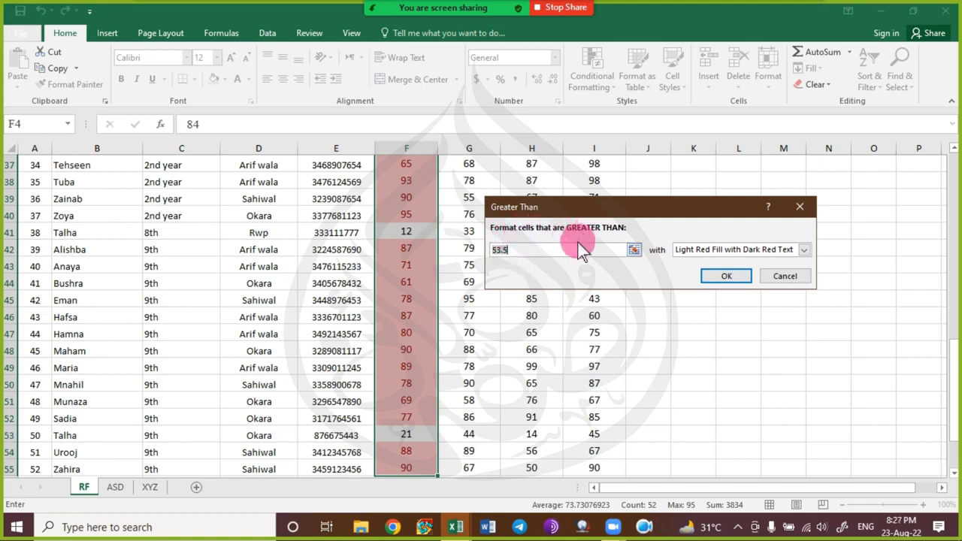
left_click_drag(526, 251, 260, 225)
type("90")
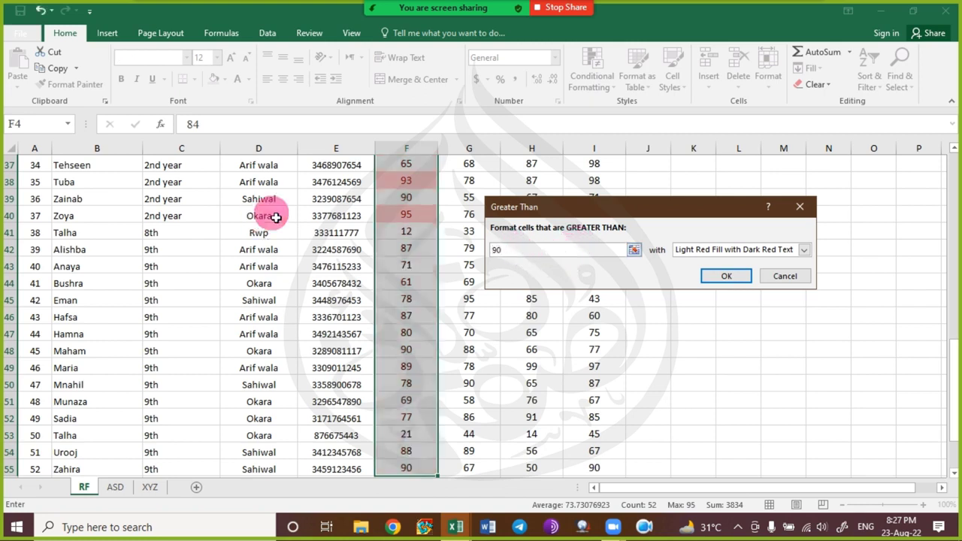
Examine the rule's preset formats and the fill options of its custom format, and cancel the rule.
left_click(750, 249)
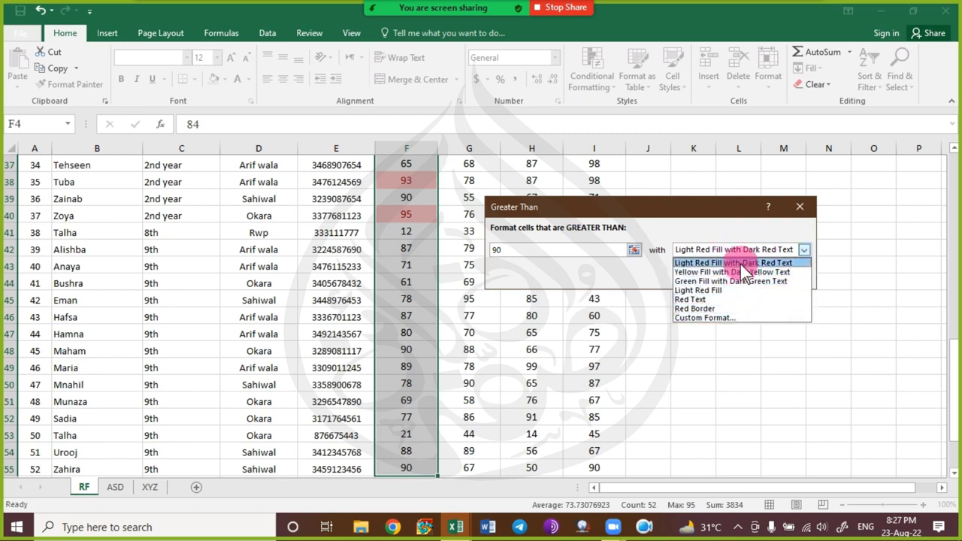
left_click(719, 319)
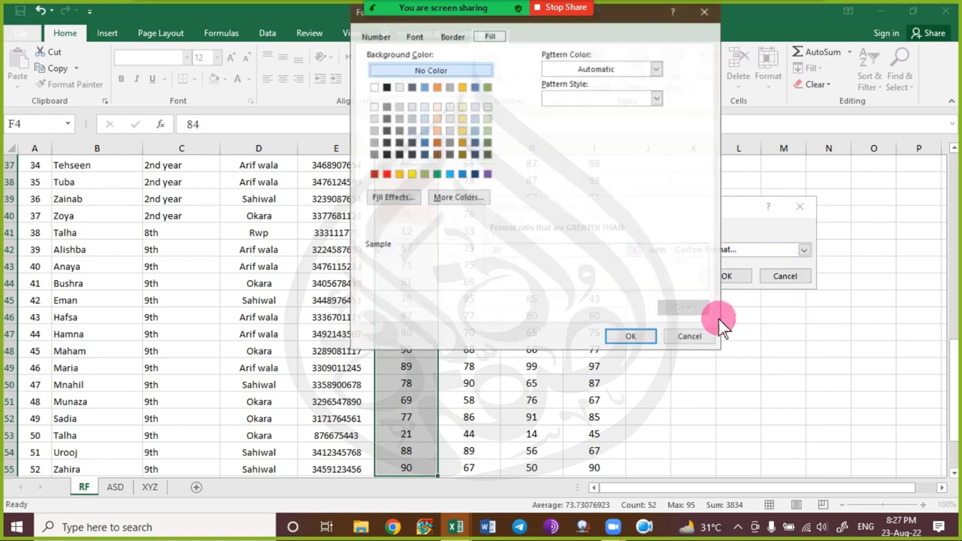
left_click_drag(613, 49, 628, 81)
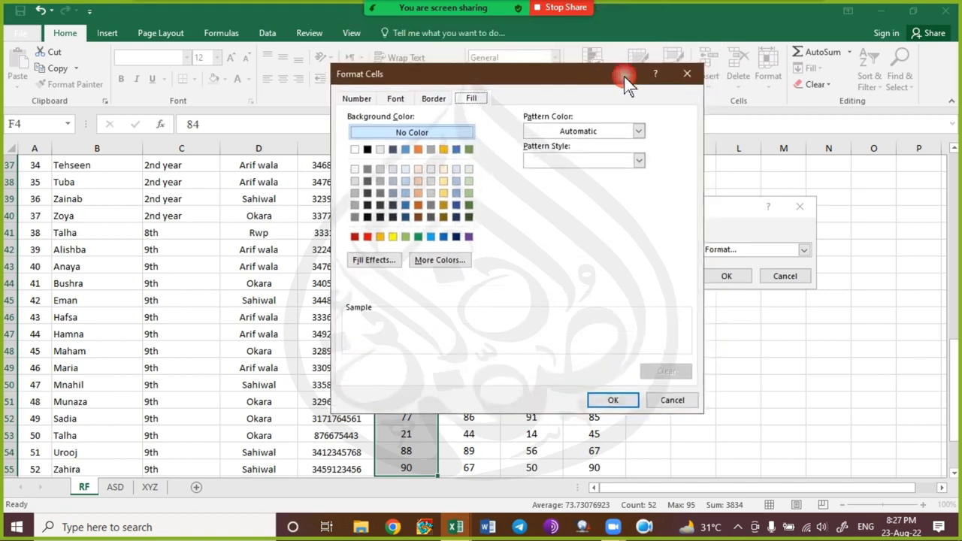
left_click(684, 73)
left_click(804, 210)
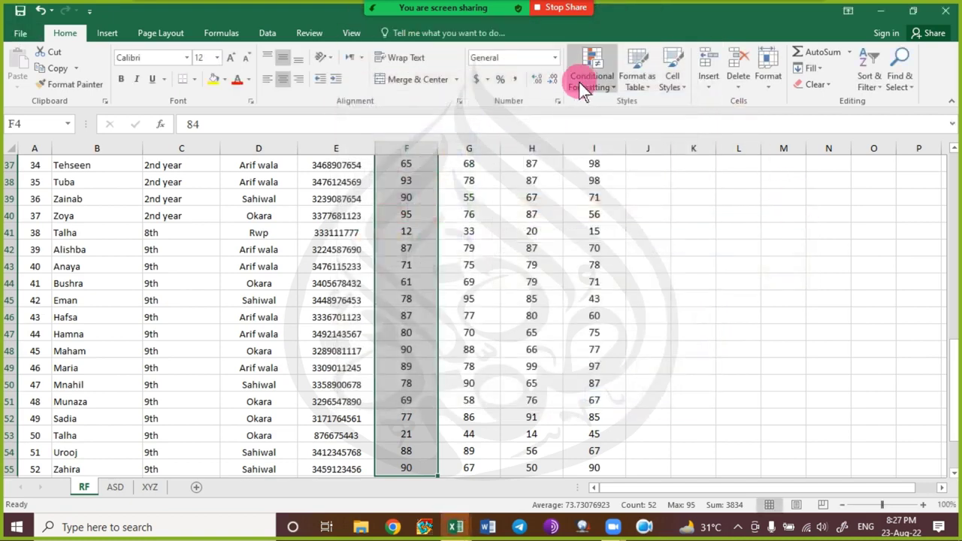
Examine the New Formatting Rule types, including Format only cells that contain, and cancel without creating a rule.
left_click(584, 82)
mouse_move(633, 105)
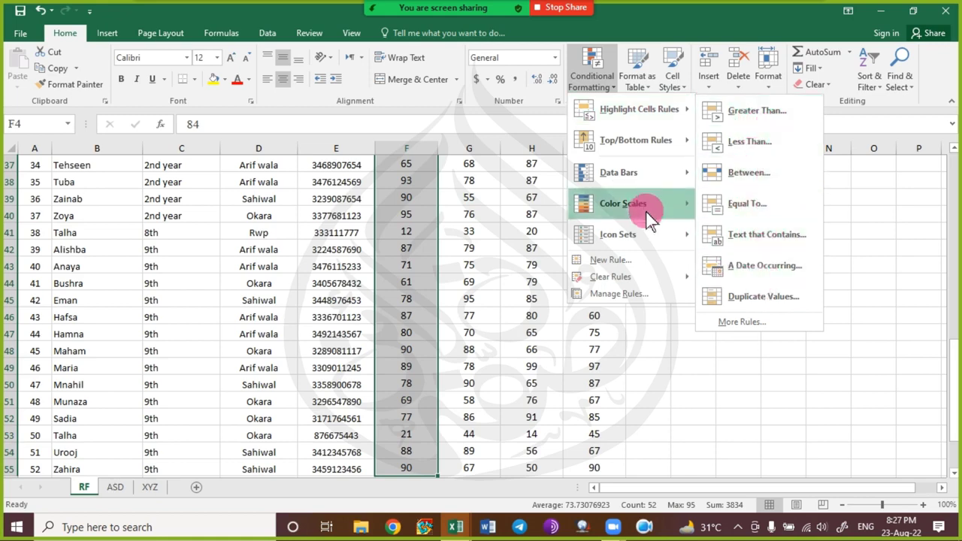
left_click(610, 259)
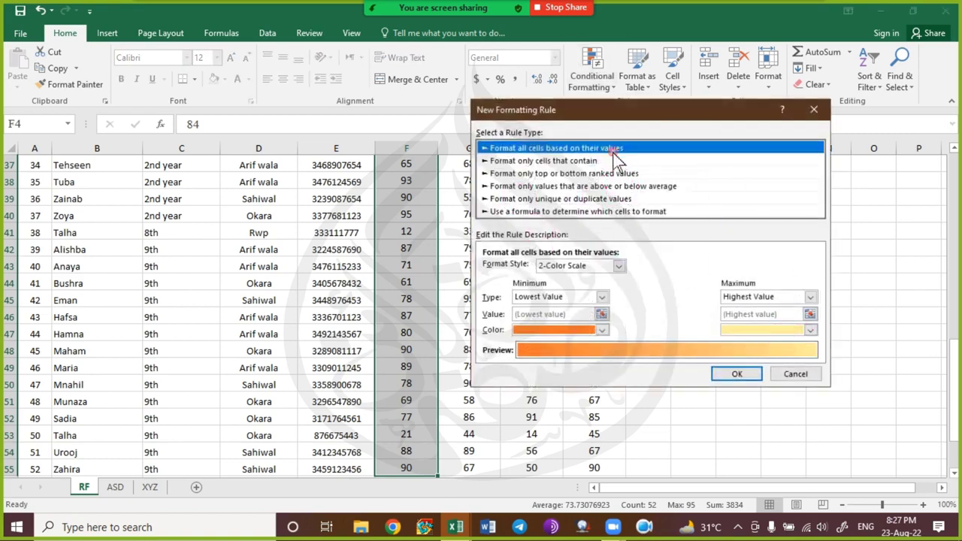
left_click(610, 160)
left_click(884, 347)
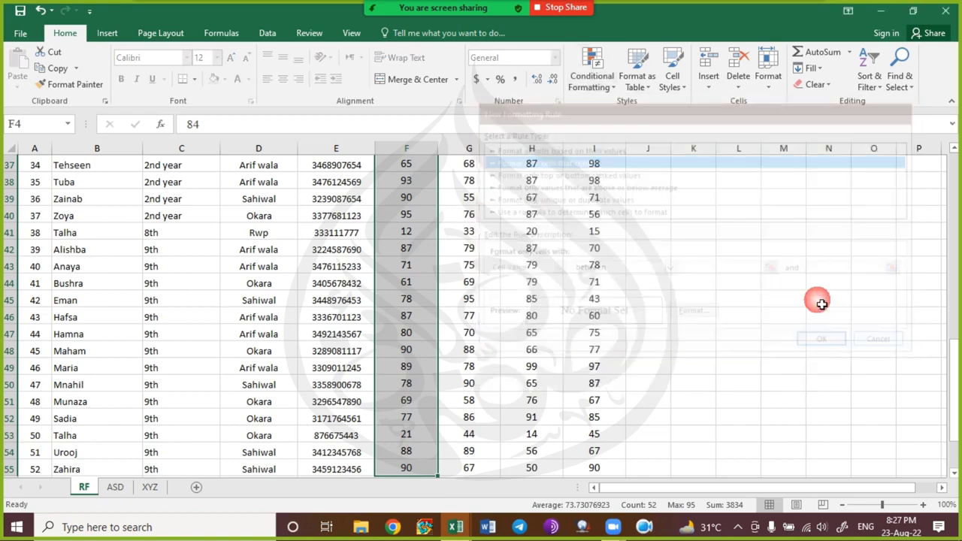
Apply a Top 10 Items rule to the selected Comp marks with Green Fill with Dark Green Text.
left_click(597, 79)
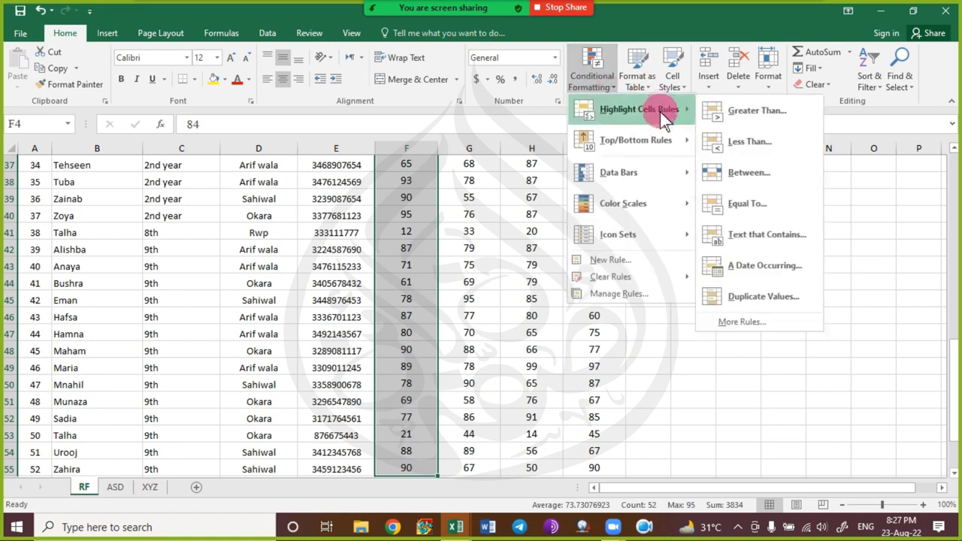
mouse_move(653, 142)
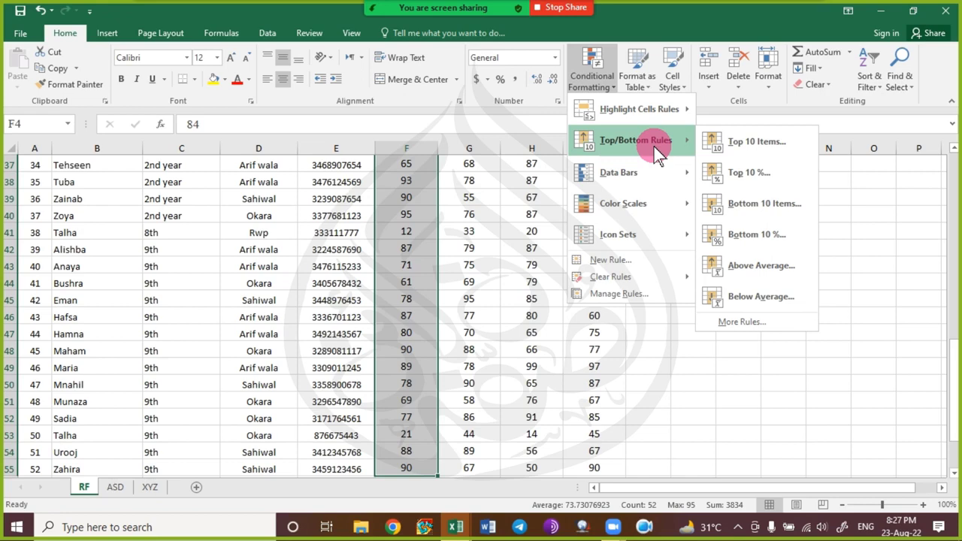
left_click(735, 144)
left_click(766, 218)
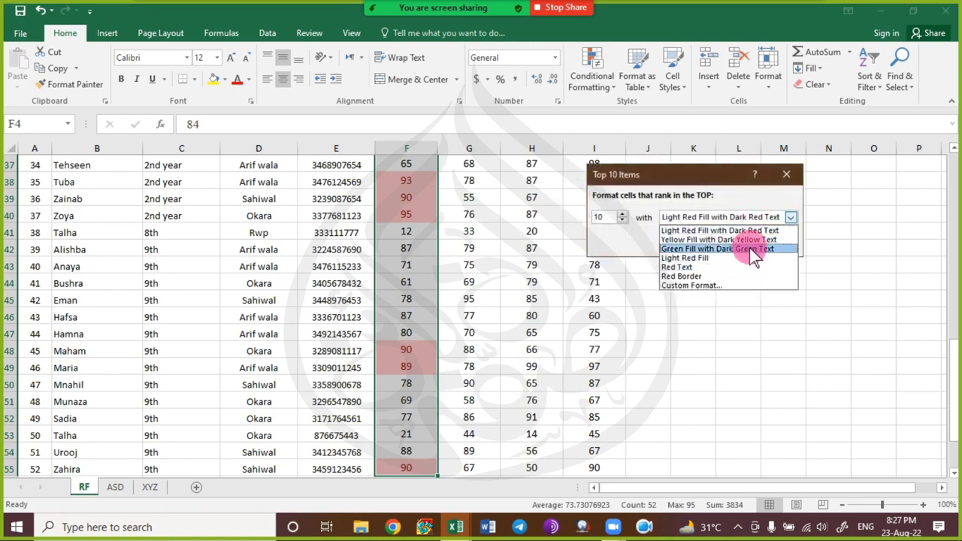
left_click(749, 248)
left_click(710, 243)
left_click(447, 254)
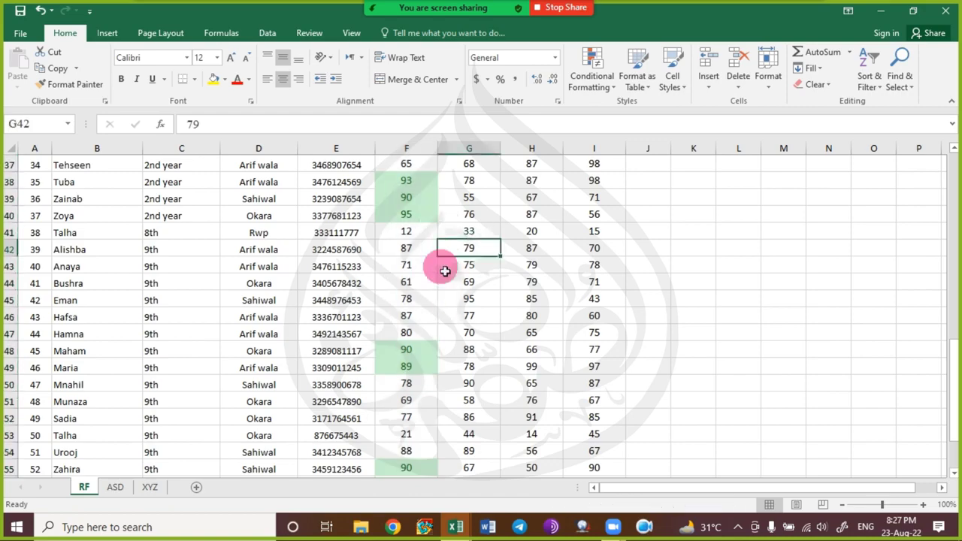
Examine which Comp marks the Top 10 rule highlights throughout the student list.
scroll(445, 267, "up", 12)
scroll(444, 272, "down", 12)
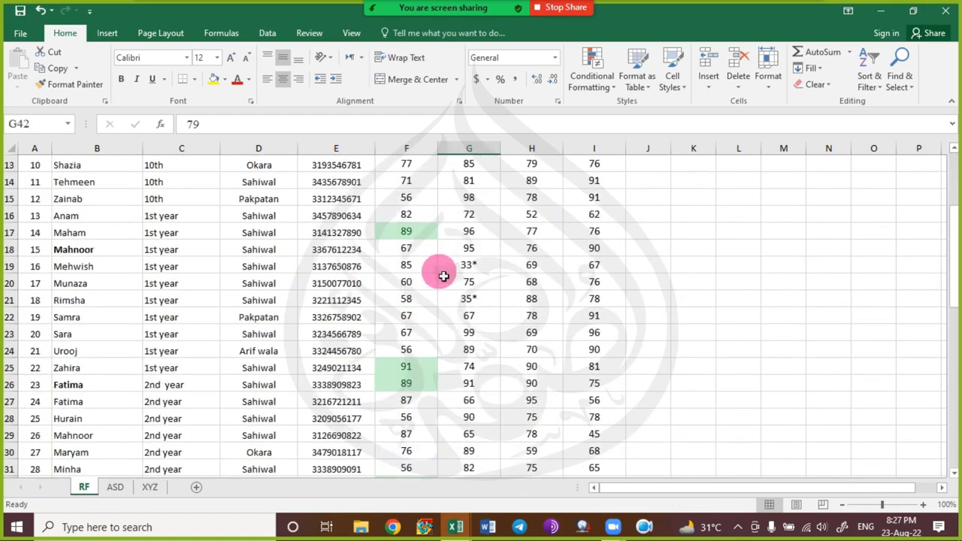
scroll(443, 278, "down", 2)
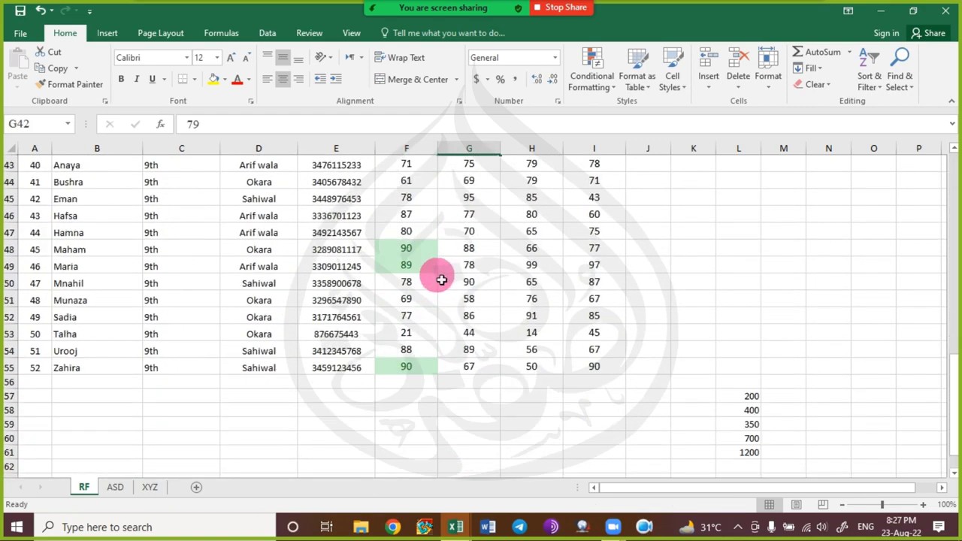
scroll(441, 280, "up", 3)
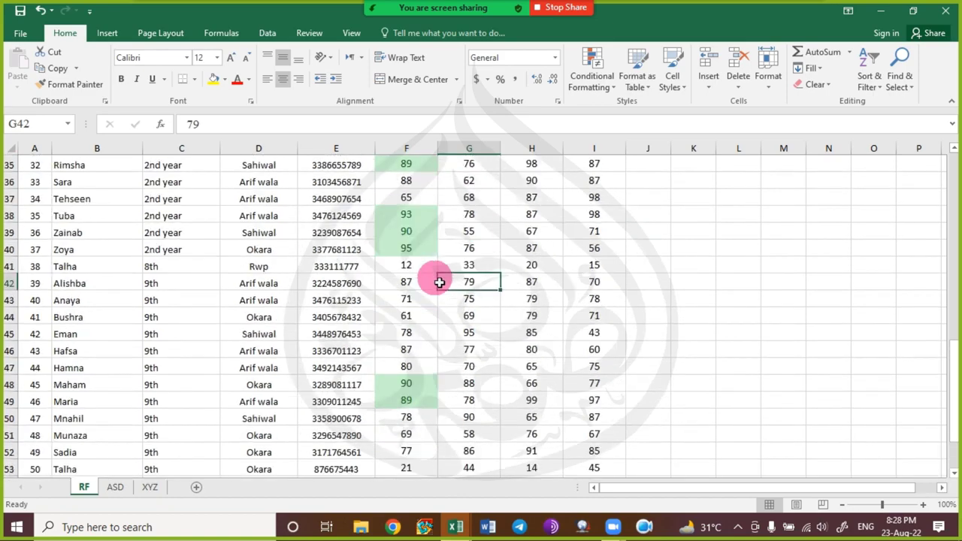
scroll(439, 283, "up", 2)
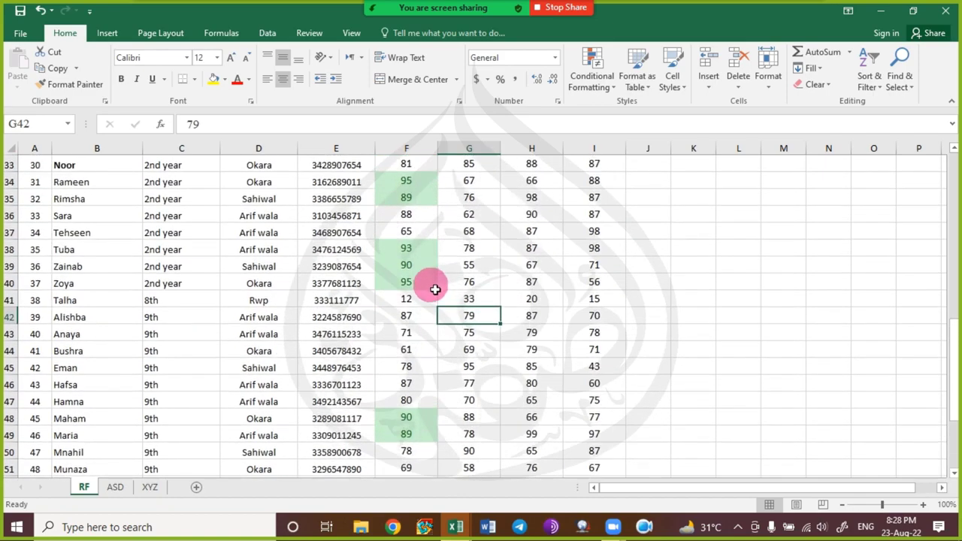
scroll(435, 289, "up", 9)
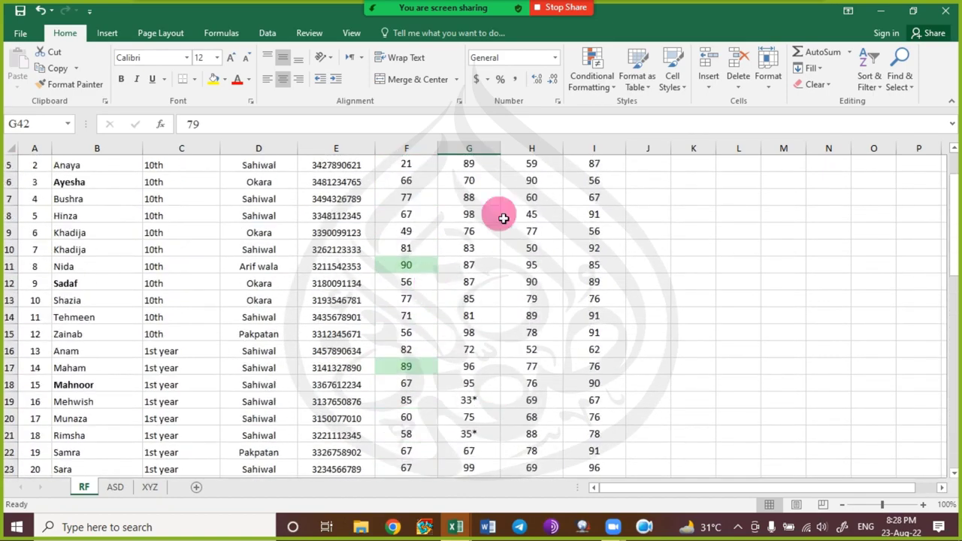
left_click(598, 84)
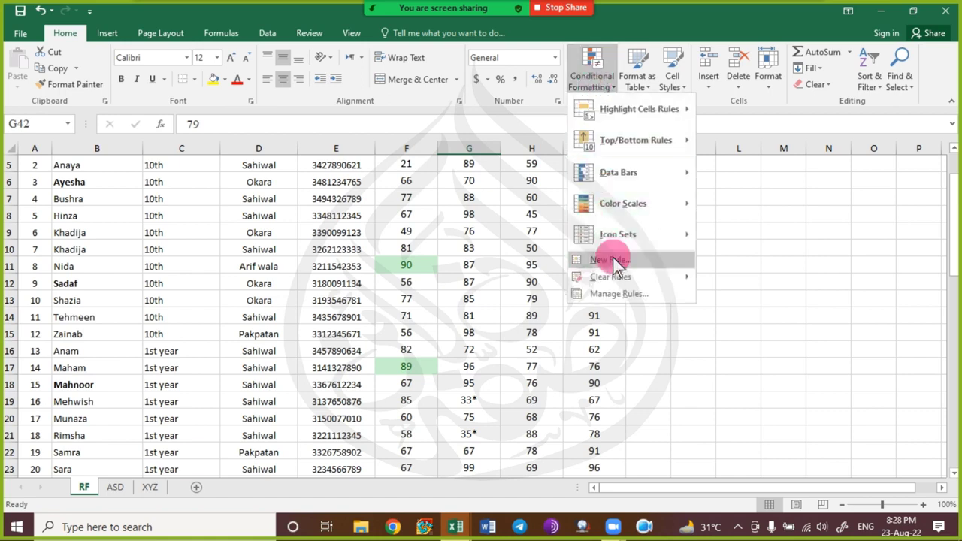
left_click(395, 280)
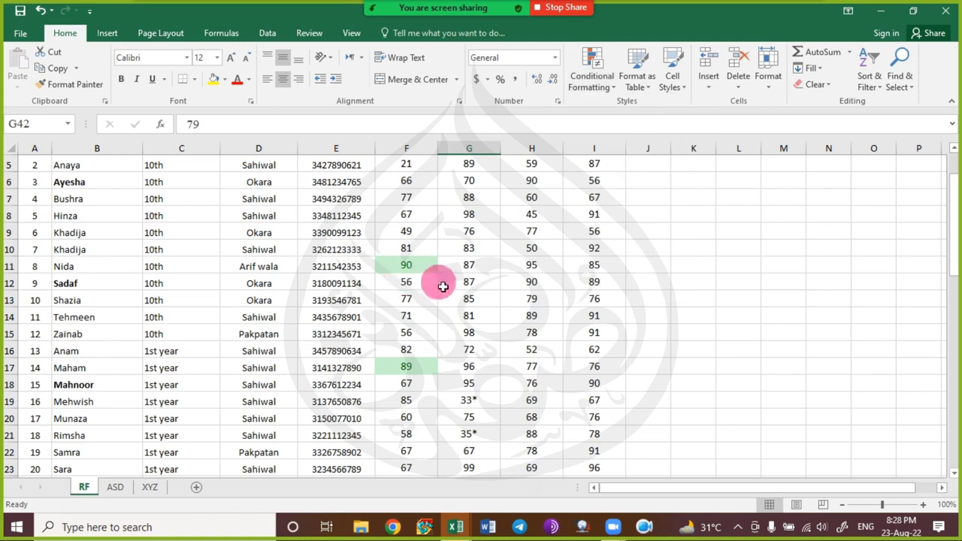
left_click(434, 271)
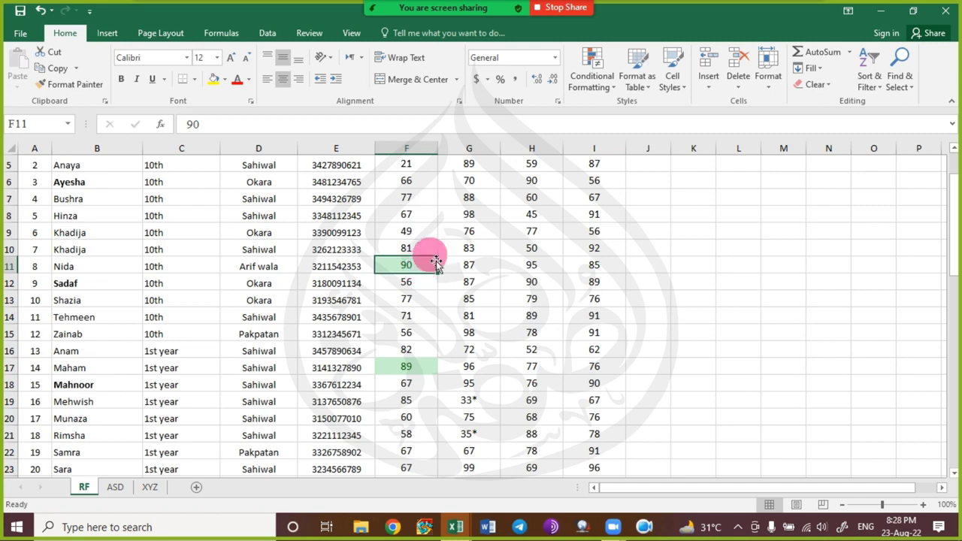
left_click(595, 84)
left_click(741, 262)
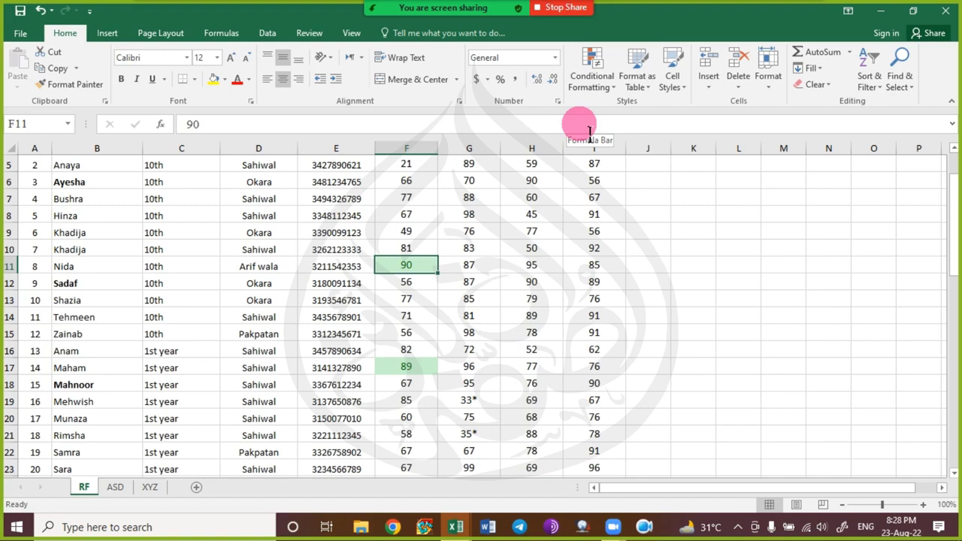
Review the green-highlighted Comp marks in order, from row 11 to row 55 and back to the header.
scroll(410, 331, "down", 3)
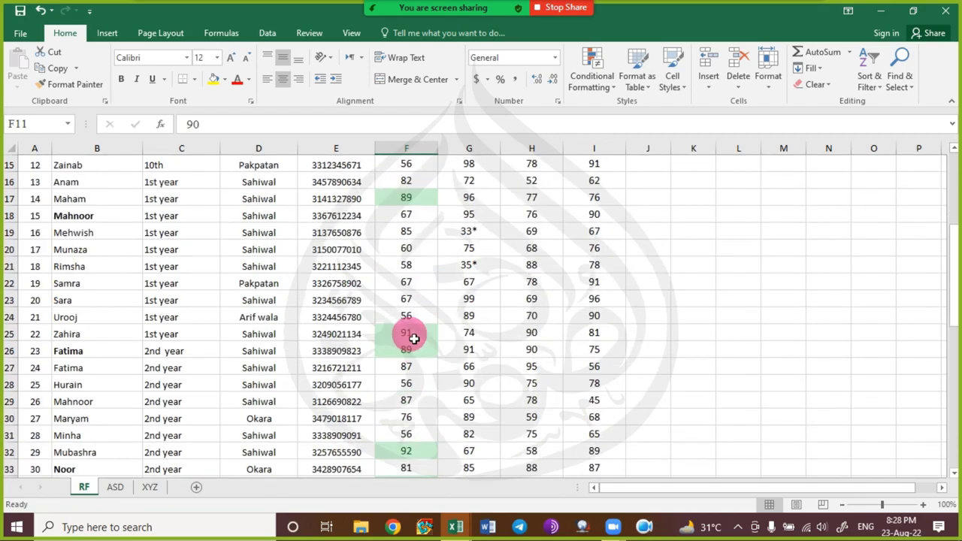
scroll(419, 281, "up", 1)
scroll(417, 299, "down", 3)
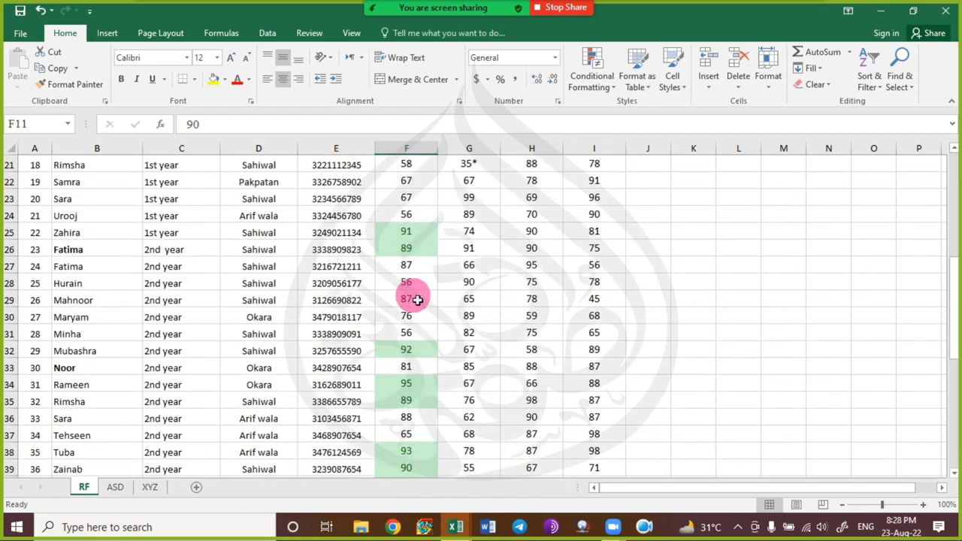
scroll(414, 328, "down", 2)
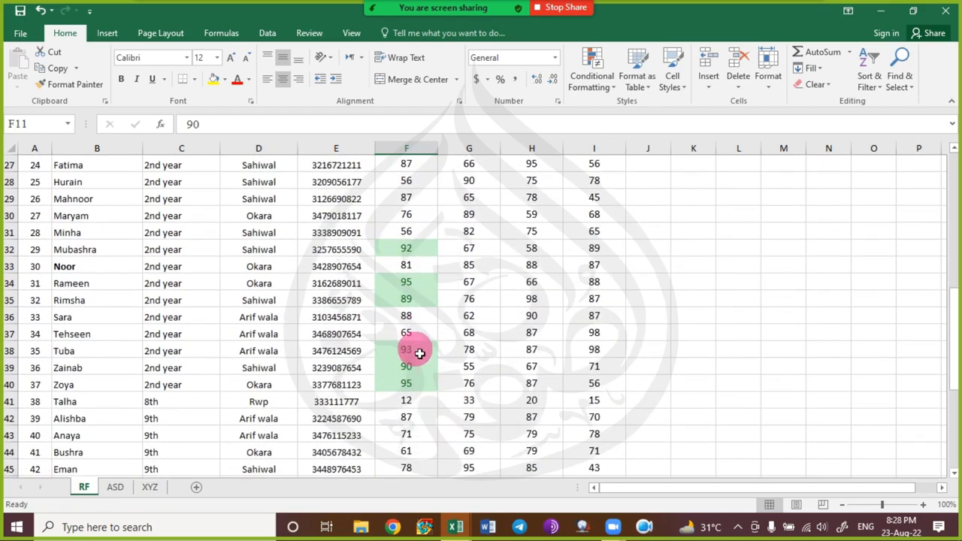
scroll(423, 379, "down", 3)
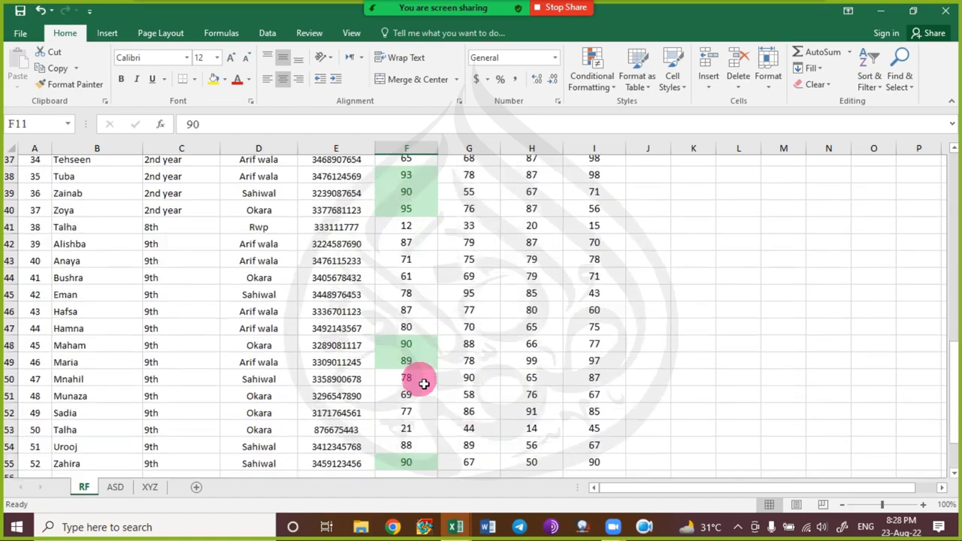
scroll(424, 384, "down", 1)
scroll(424, 383, "up", 4)
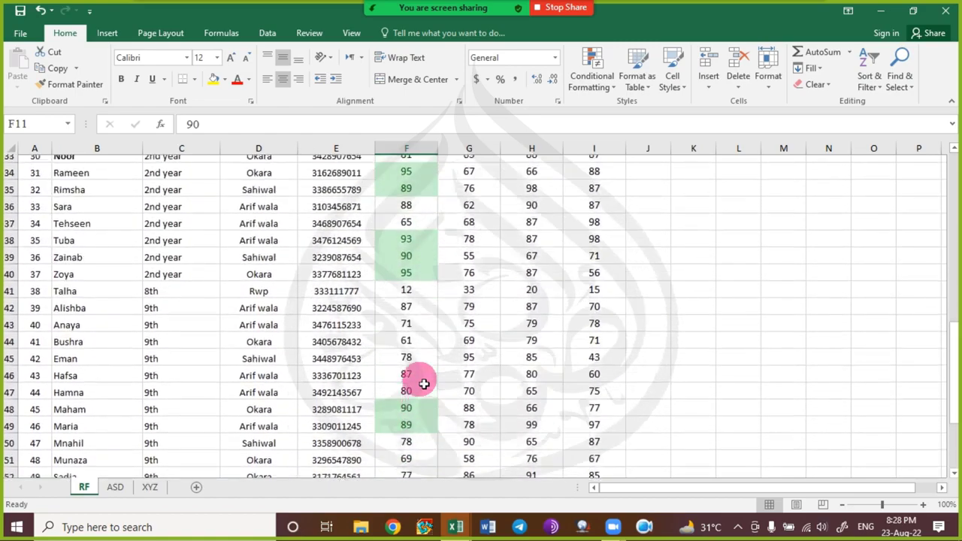
scroll(424, 383, "up", 3)
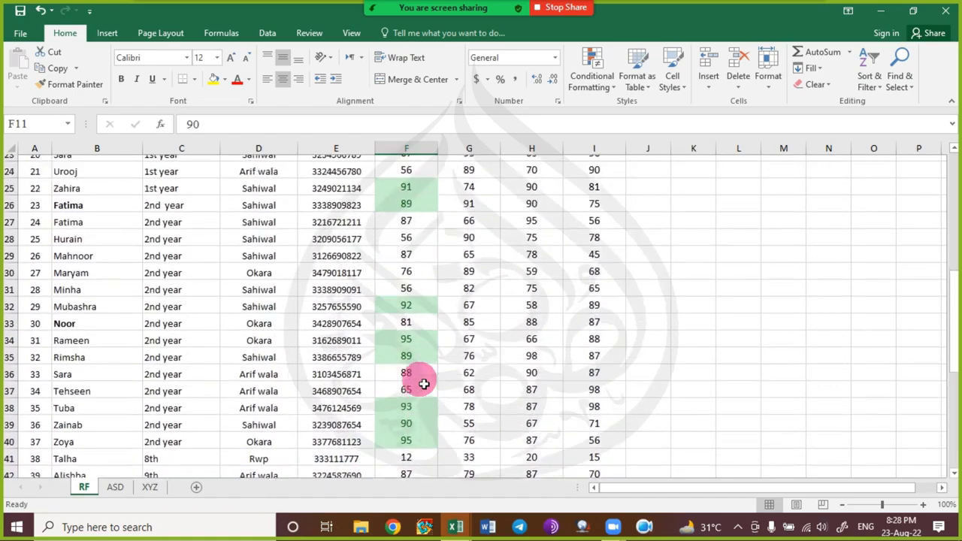
scroll(424, 383, "up", 5)
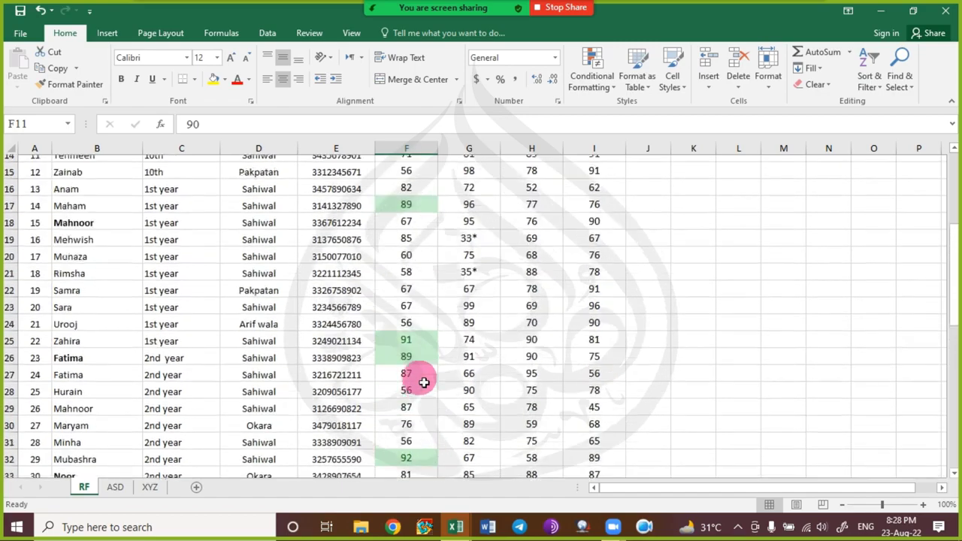
scroll(424, 382, "up", 1)
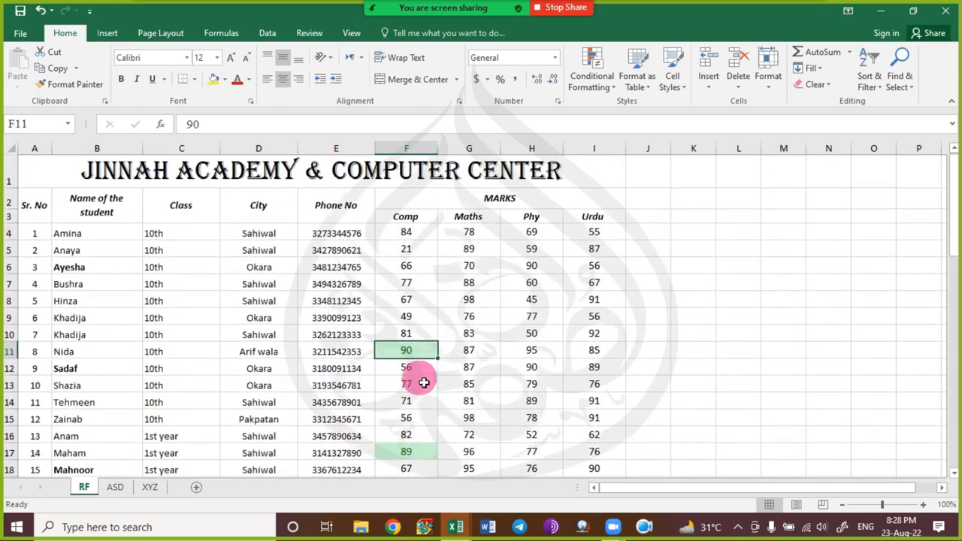
scroll(424, 382, "down", 1)
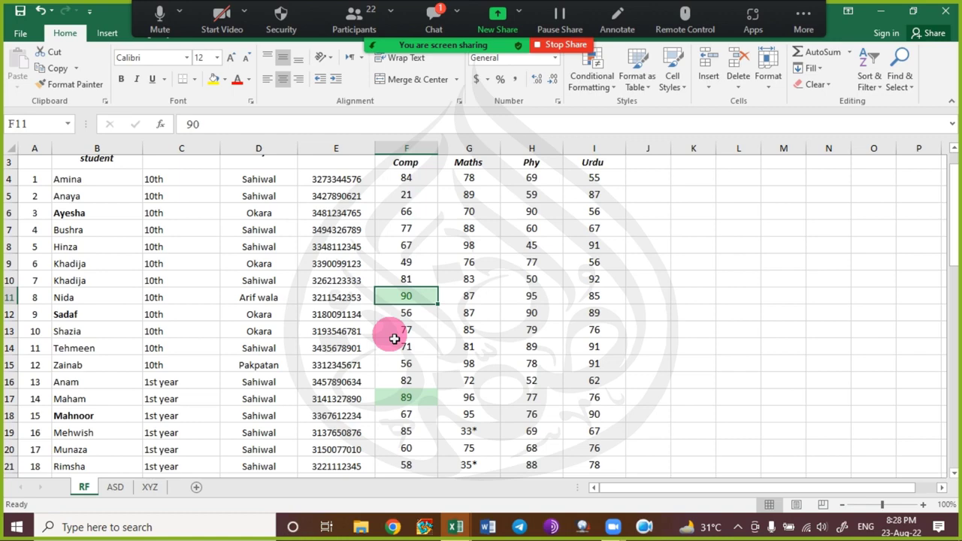
Check the Zoom meeting chat, close it, and go through the highlighted Comp marks again to find the lowest one.
left_click(436, 15)
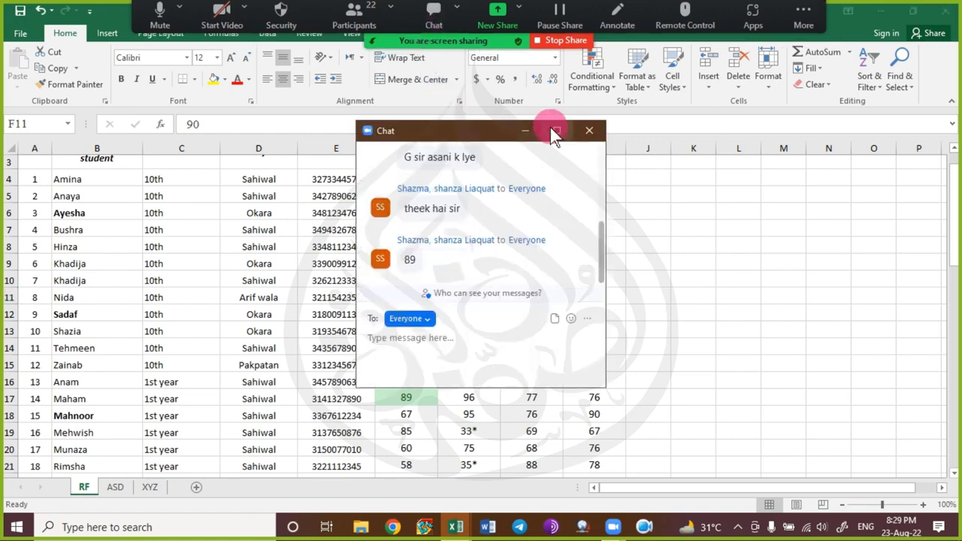
left_click(589, 130)
scroll(415, 350, "down", 1)
scroll(415, 351, "down", 3)
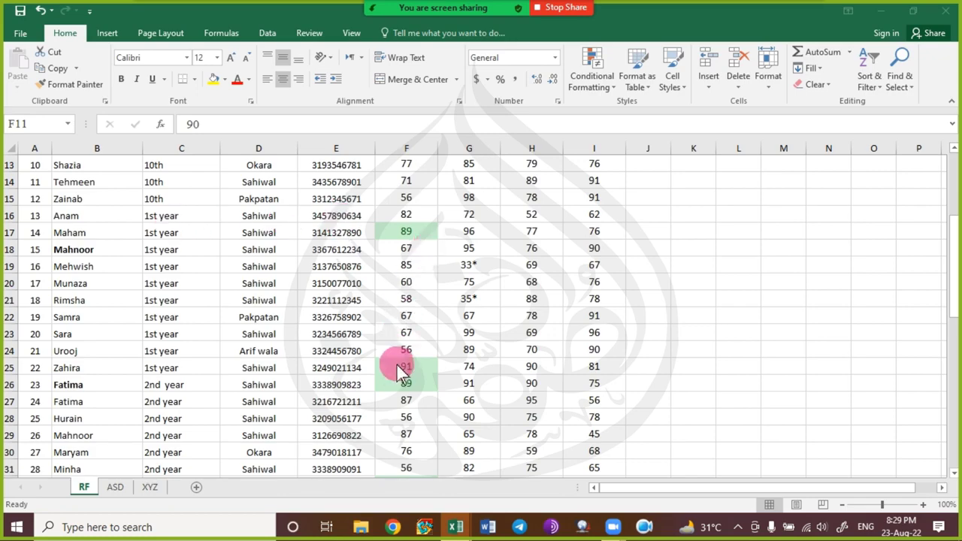
scroll(398, 372, "down", 1)
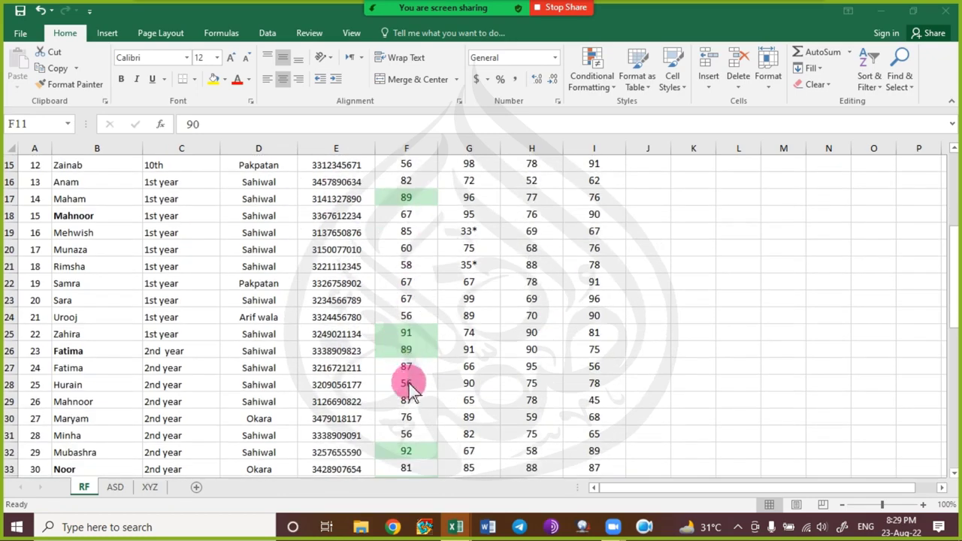
scroll(412, 380, "down", 2)
scroll(414, 389, "down", 1)
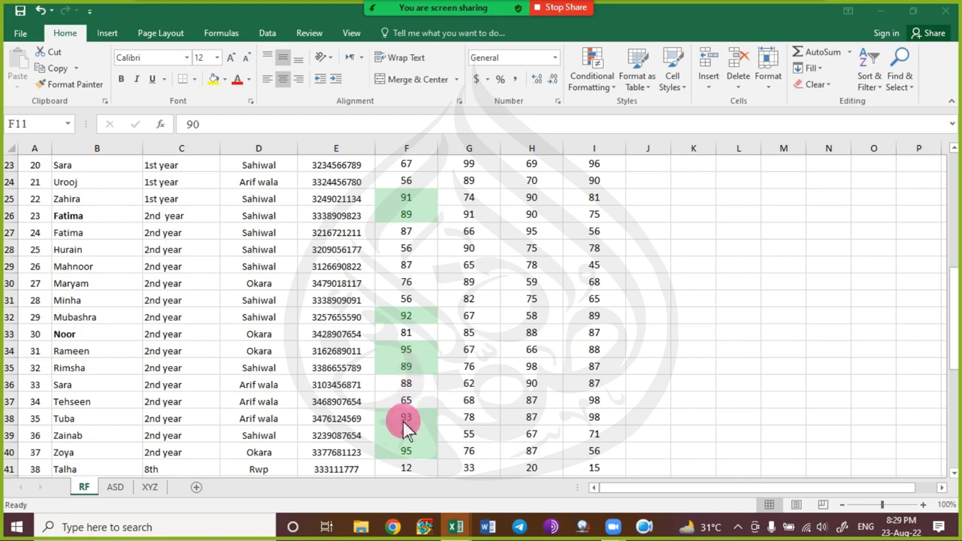
scroll(404, 447, "down", 3)
scroll(403, 441, "down", 1)
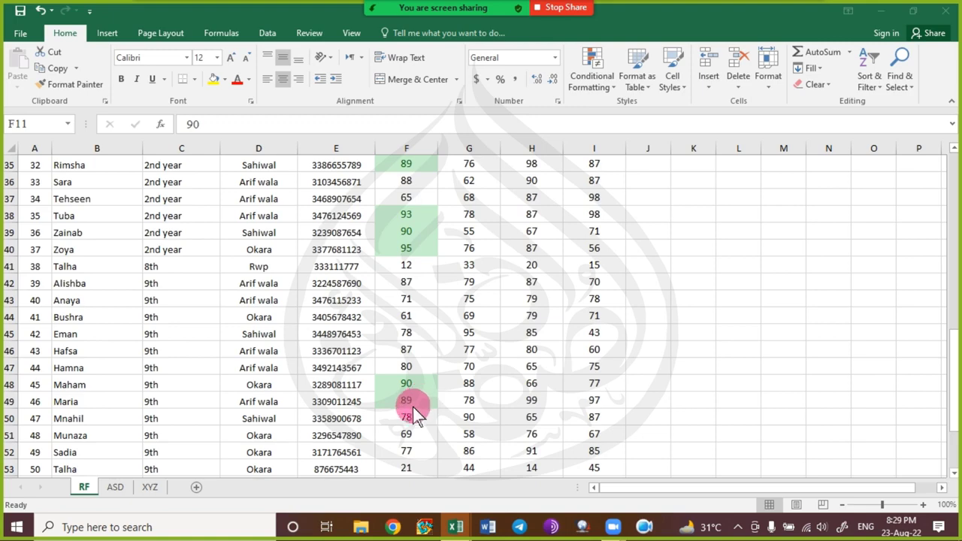
scroll(412, 402, "up", 11)
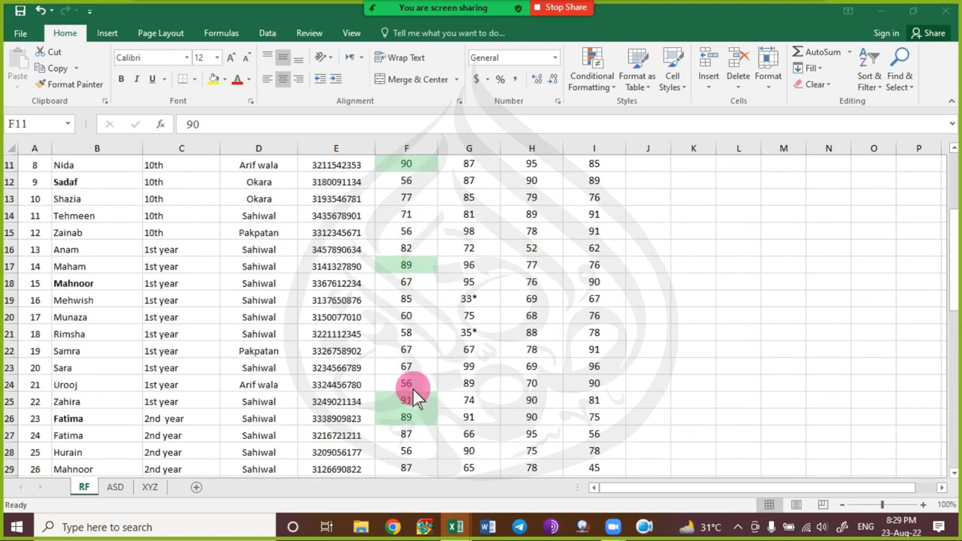
Set the Comp mark in F7 to 99 and the one in F14 to 98.
left_click(415, 287)
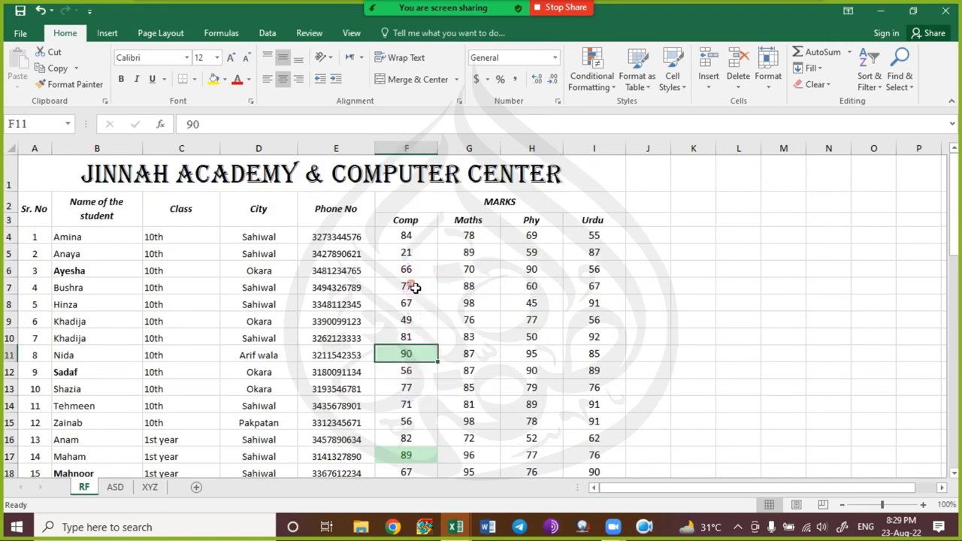
left_click(424, 293)
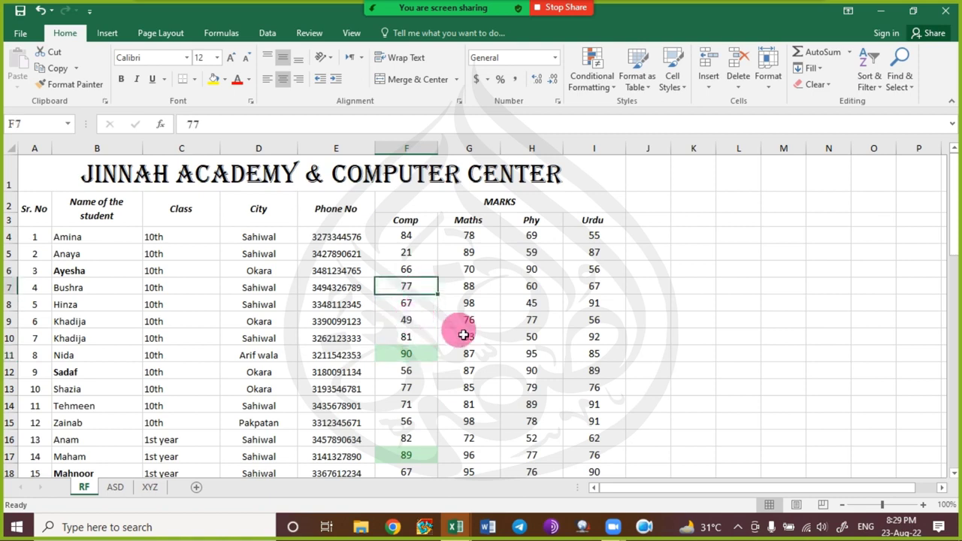
type("99")
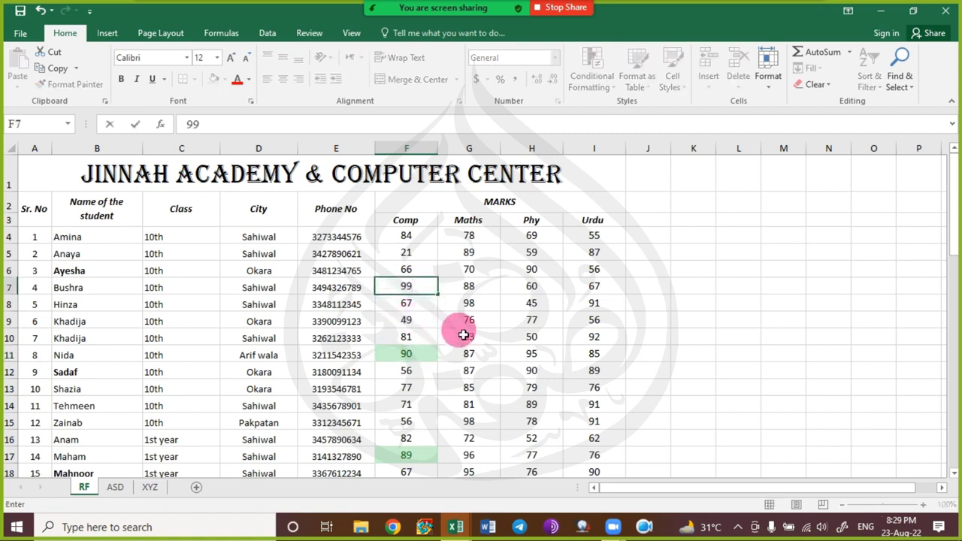
left_click(420, 408)
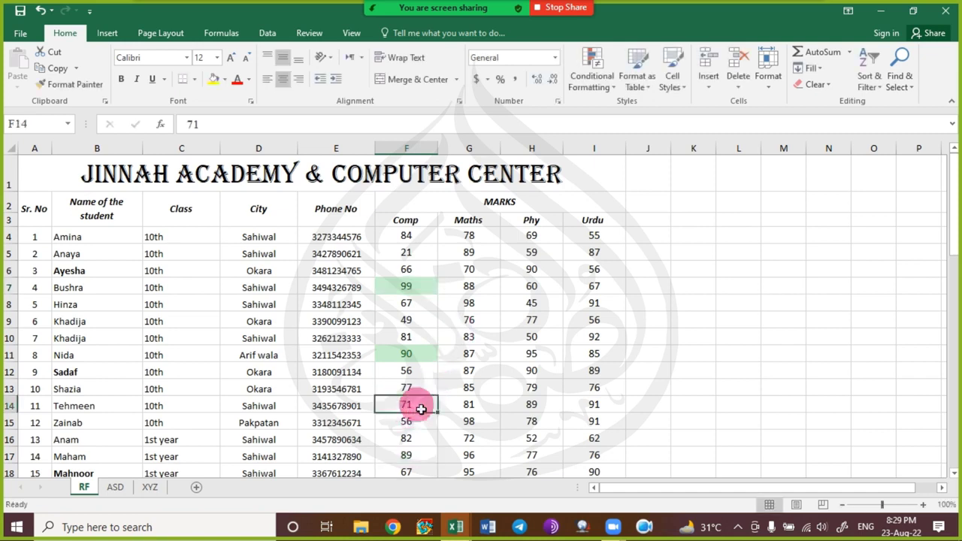
type("98")
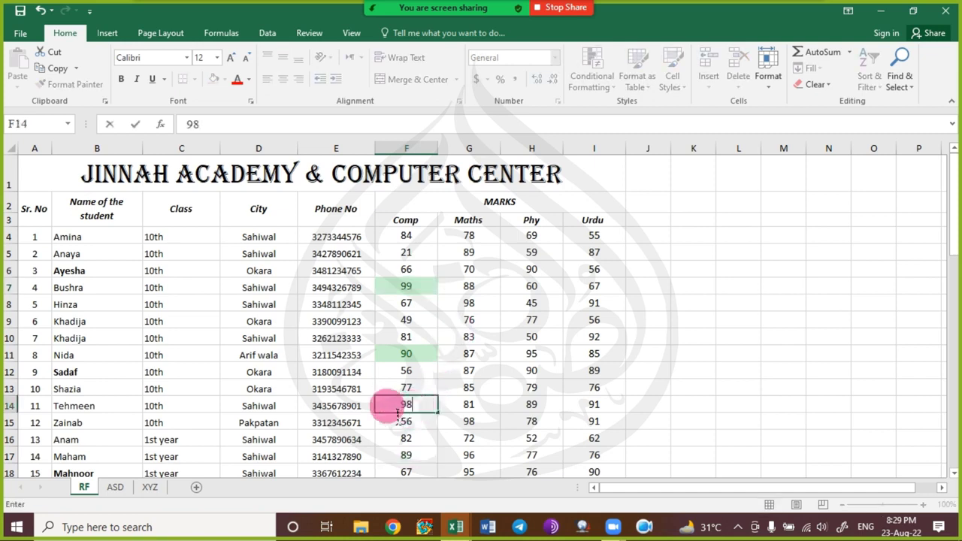
left_click(405, 456)
Set the Comp mark in F22 to 97 and the one in F27 to 99.
scroll(423, 399, "down", 3)
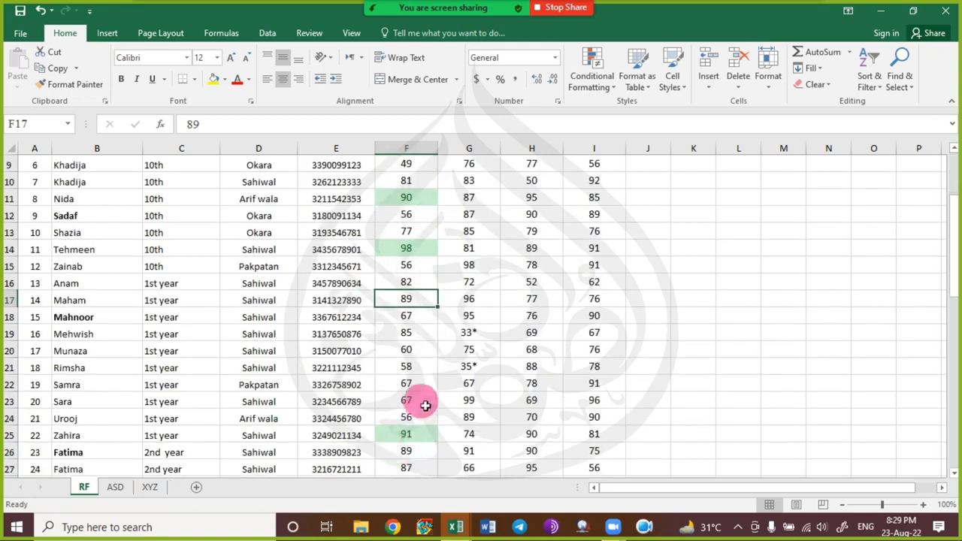
left_click(424, 385)
type("97")
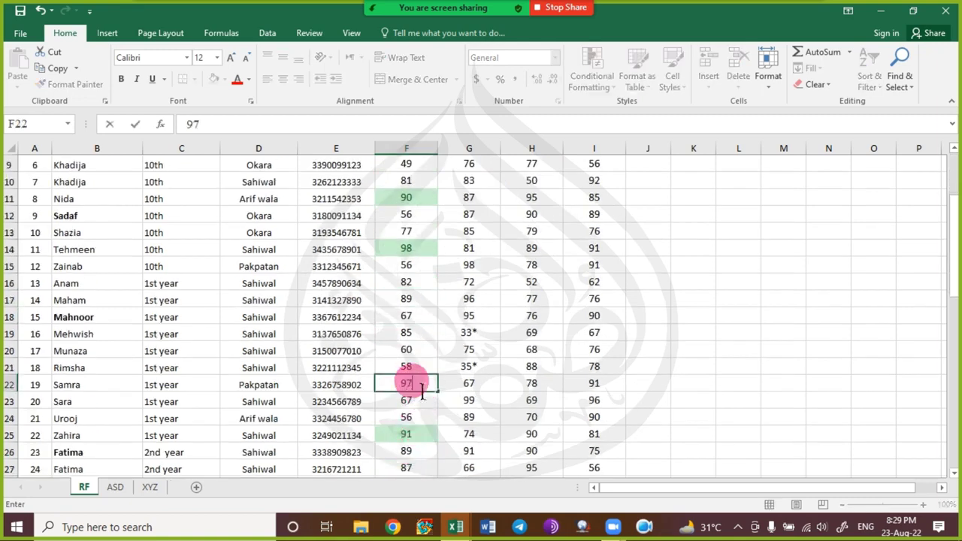
left_click(414, 468)
type("99")
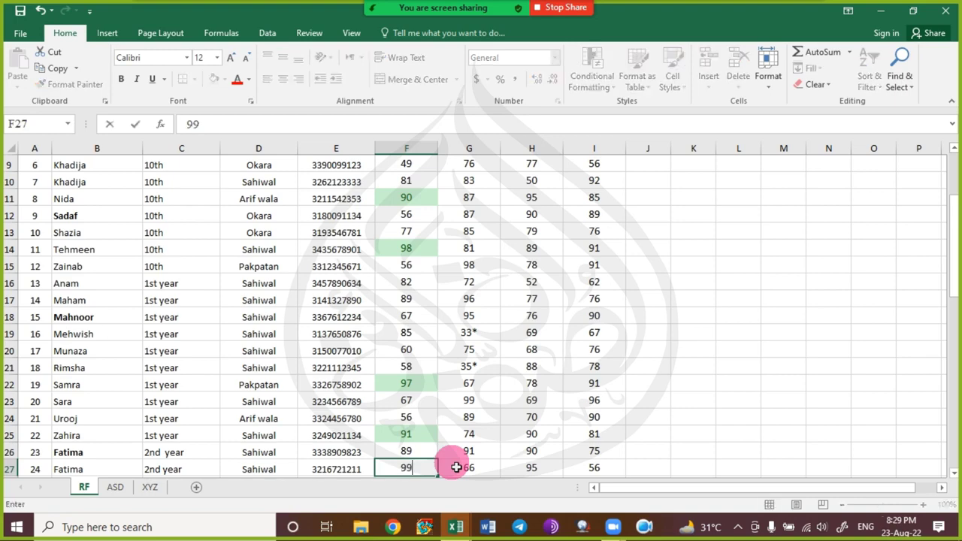
left_click(424, 405)
Set the Comp mark in F44 to 93.
scroll(425, 406, "down", 5)
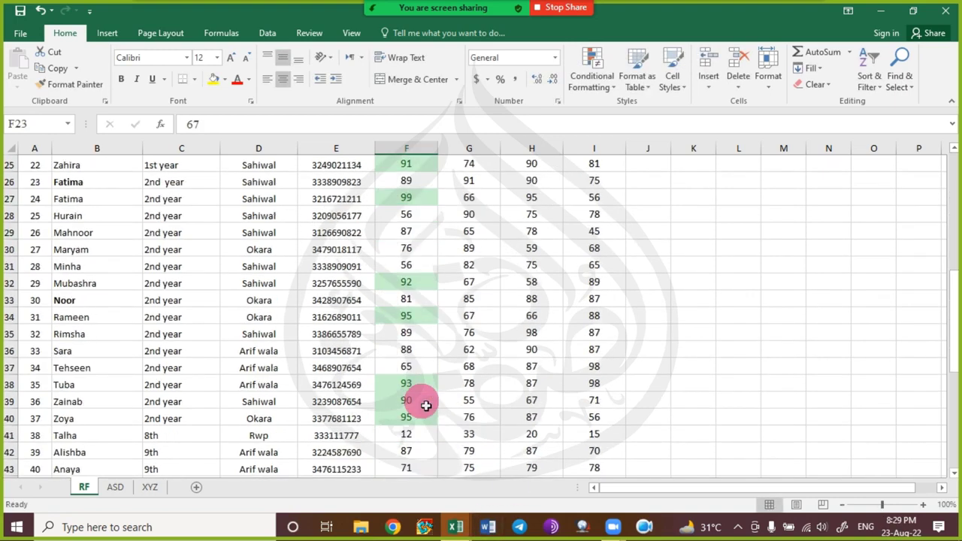
scroll(403, 442, "down", 1)
left_click(427, 418)
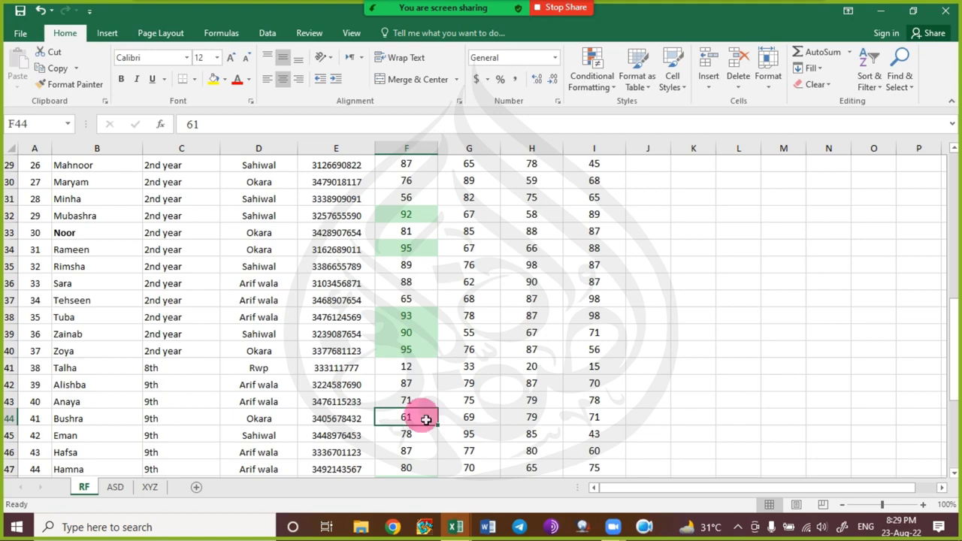
type("93")
key("Return")
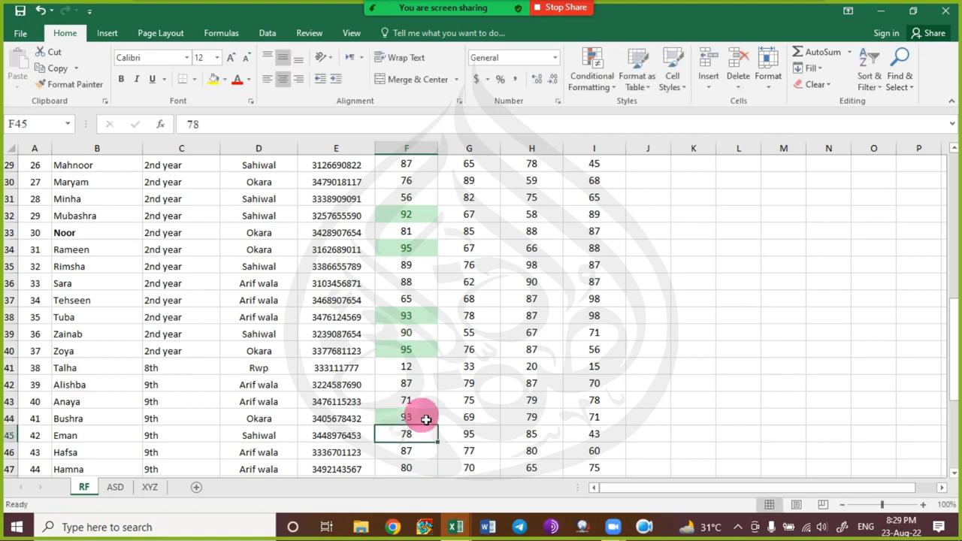
Examine which Comp marks the Top 10 rule highlights after the mark changes, from the first student to row 53.
scroll(432, 421, "up", 3)
scroll(430, 387, "up", 7)
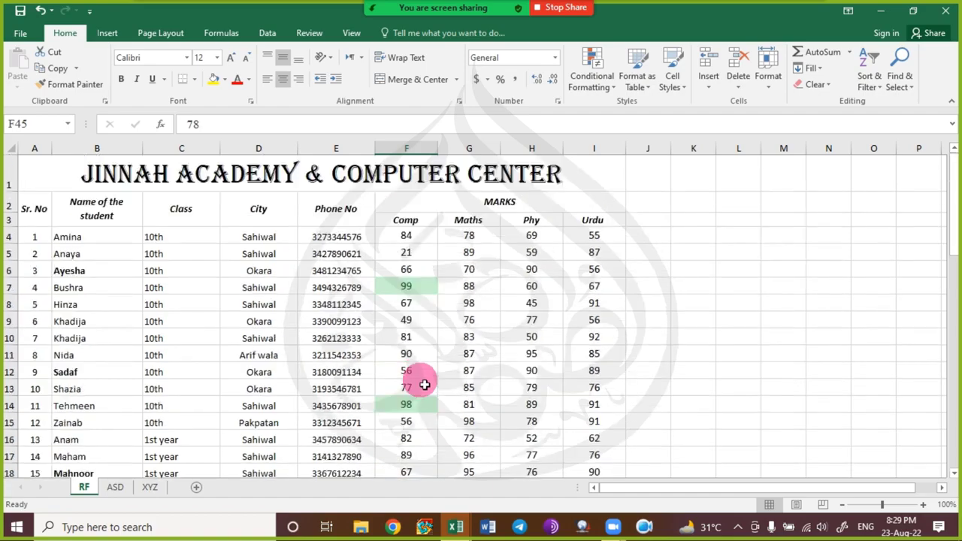
scroll(424, 385, "down", 3)
scroll(425, 385, "down", 4)
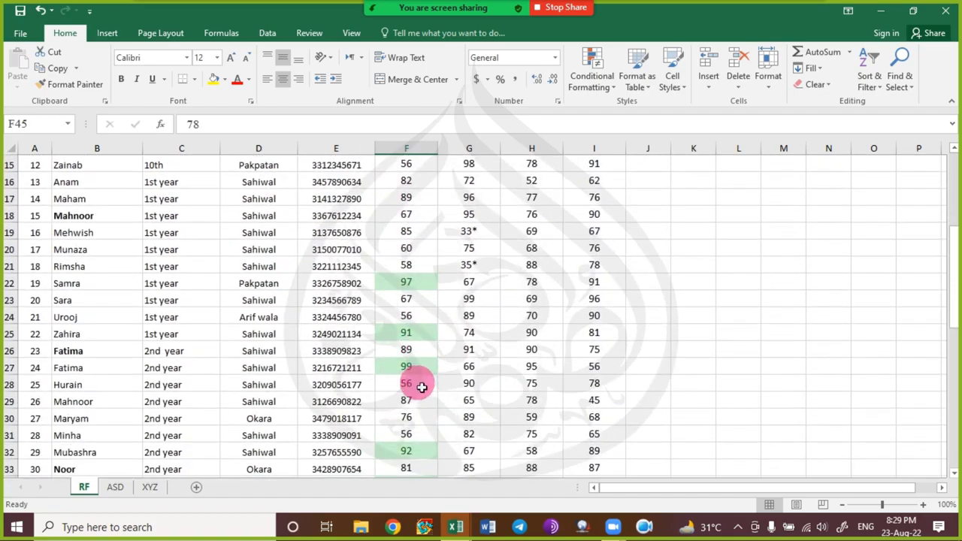
scroll(420, 389, "down", 3)
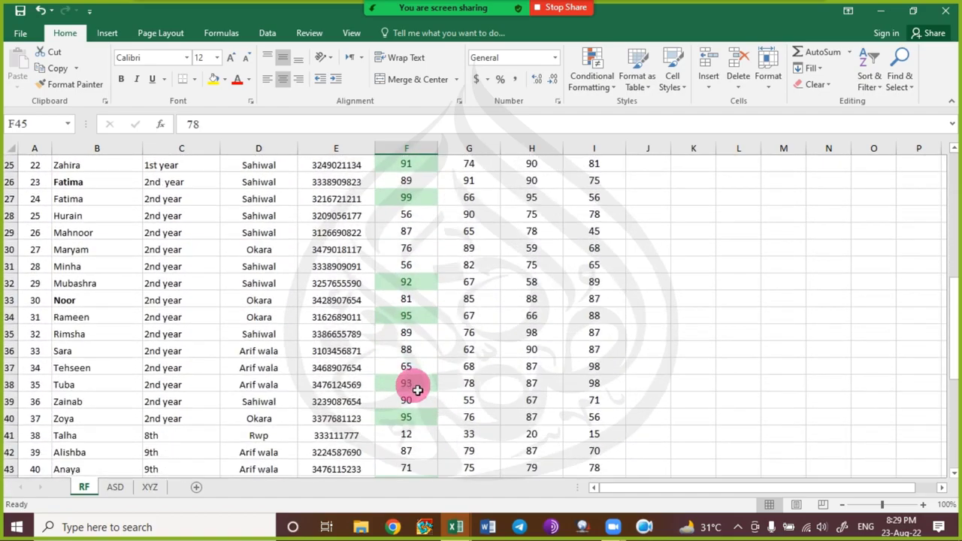
scroll(486, 422, "down", 4)
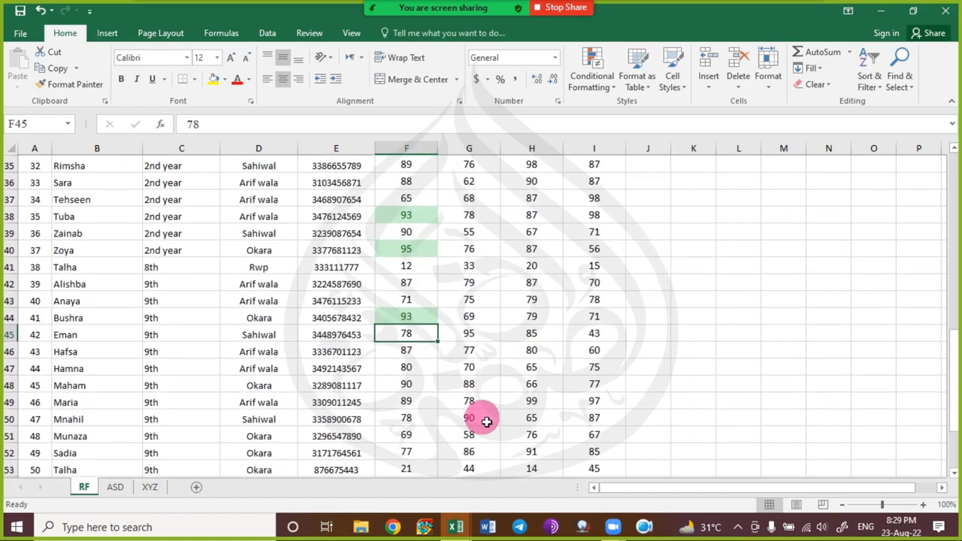
scroll(486, 421, "up", 5)
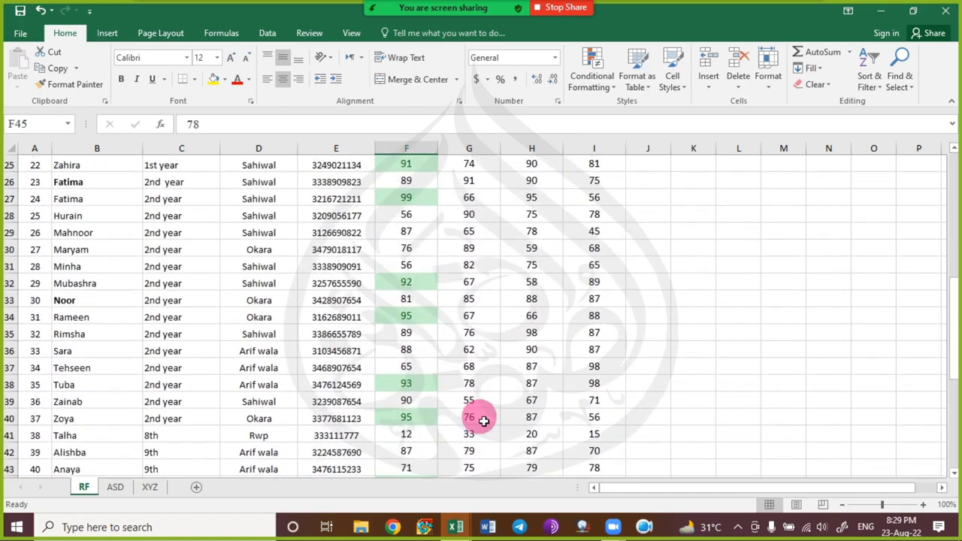
left_click(426, 348)
left_click(423, 336)
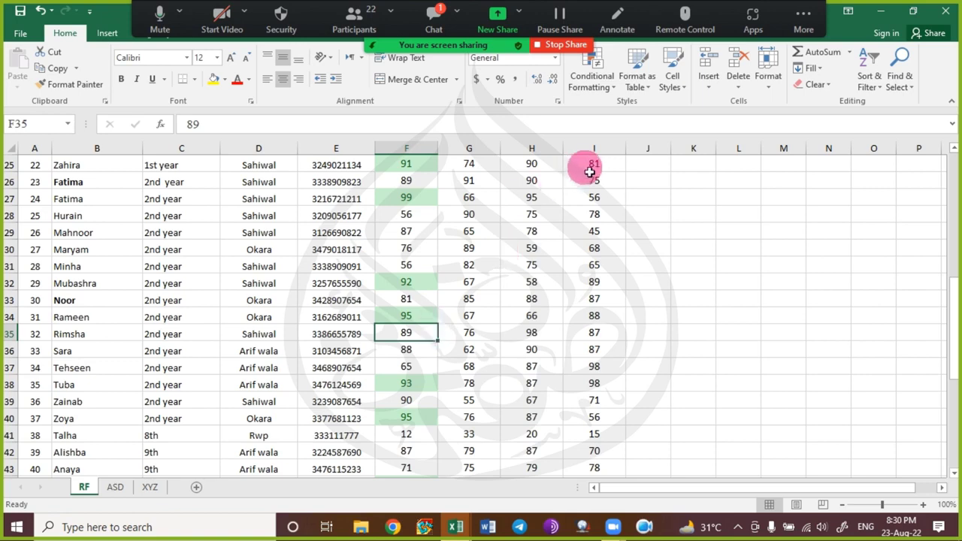
Move the Zoom meeting controls off the ribbon, read the meeting chat and minimize it.
left_click(371, 46)
left_click(386, 224)
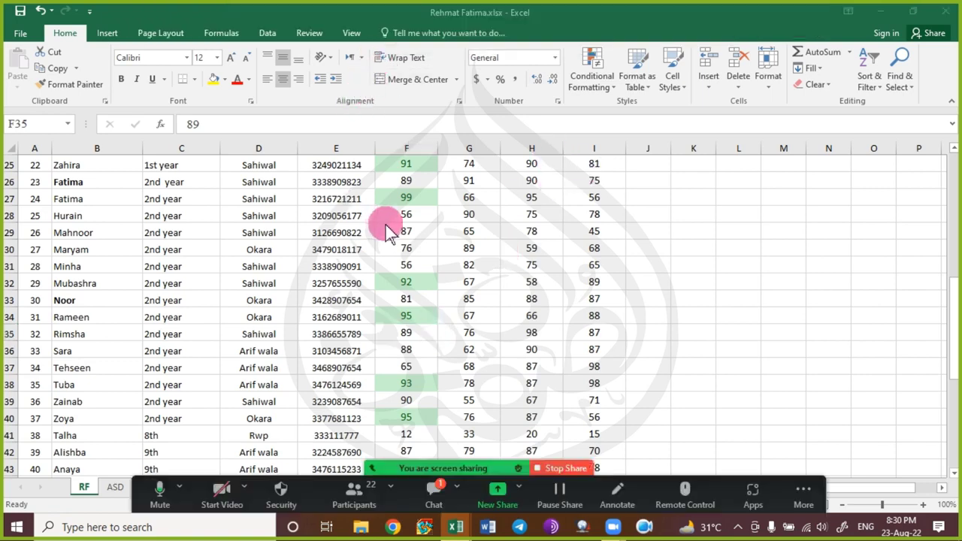
scroll(394, 242, "up", 8)
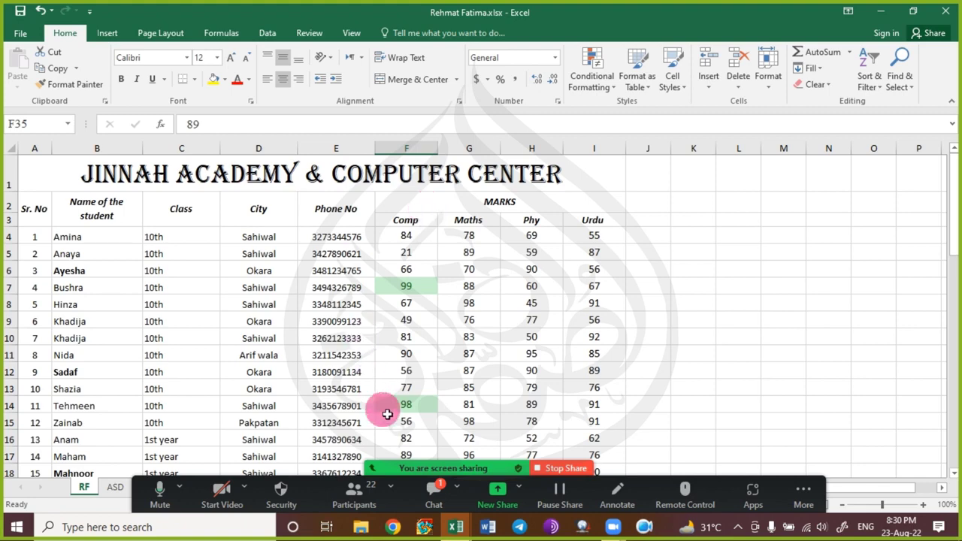
left_click(430, 489)
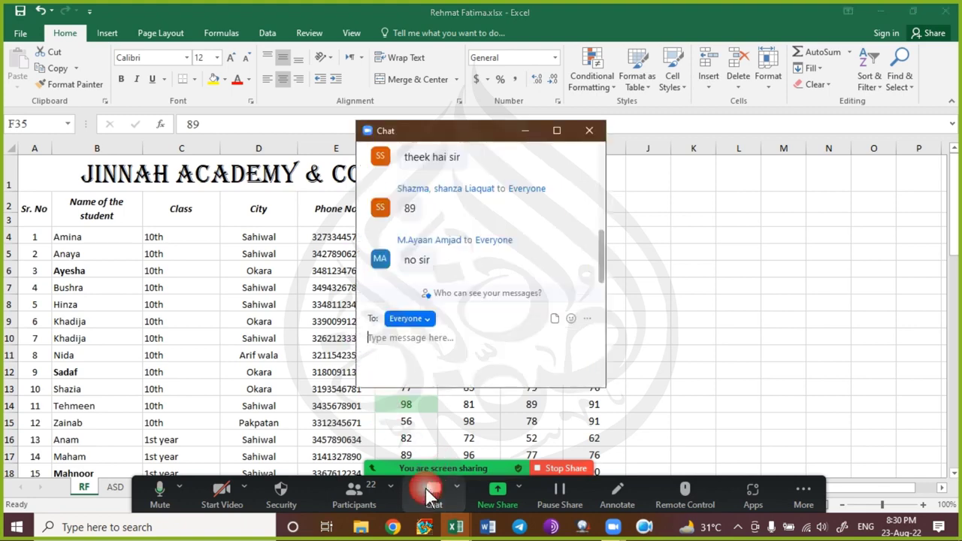
left_click(525, 132)
left_click(605, 85)
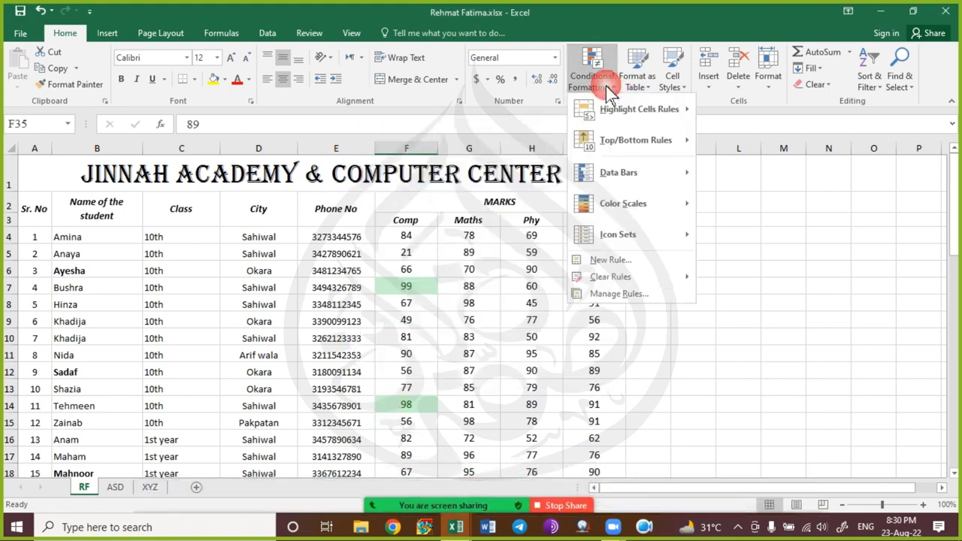
left_click(406, 295)
left_click(405, 296)
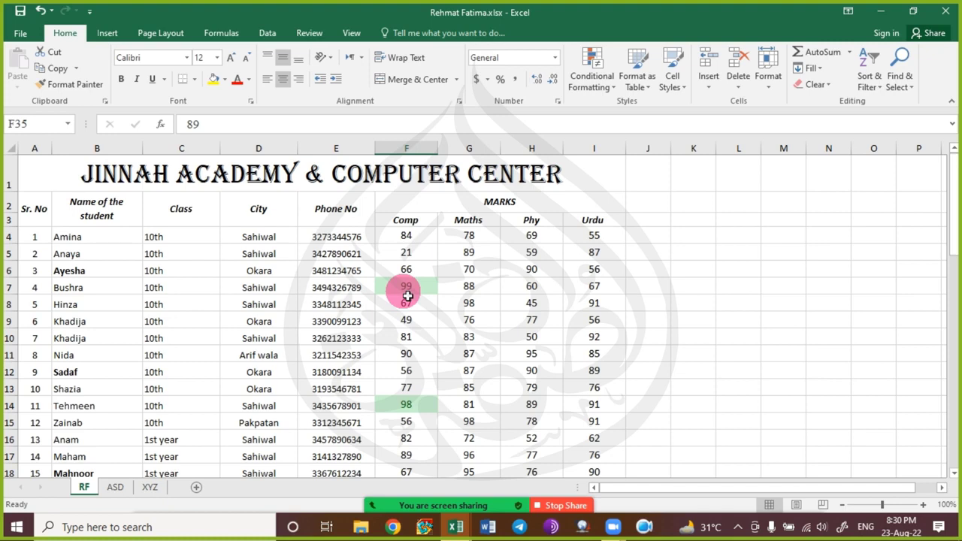
left_click(591, 82)
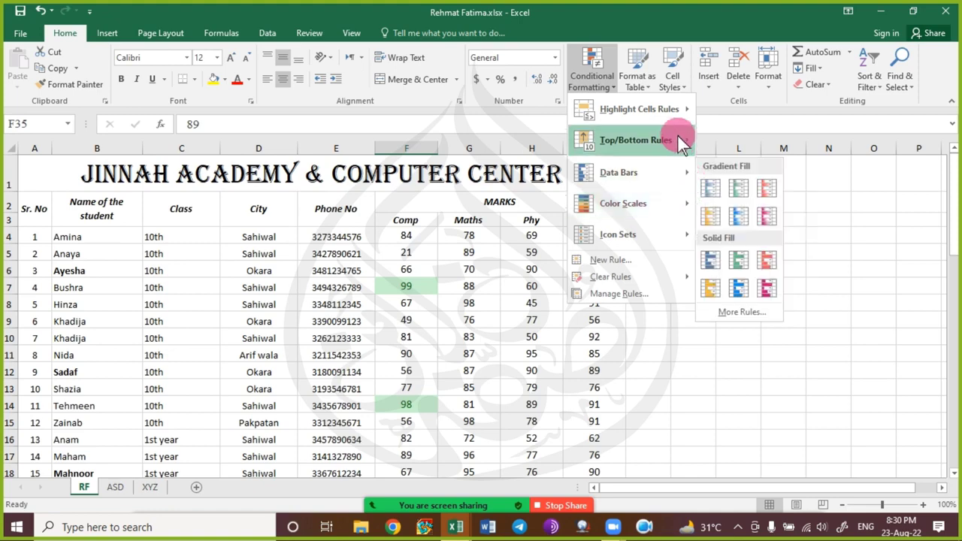
mouse_move(681, 143)
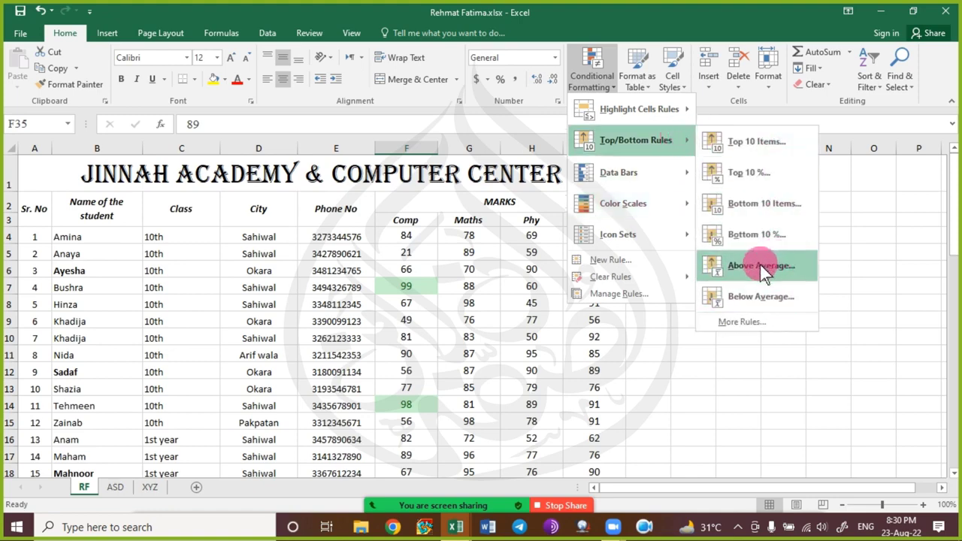
Clear the conditional formatting rules from the Comp marks in F4:F55.
left_click(430, 236)
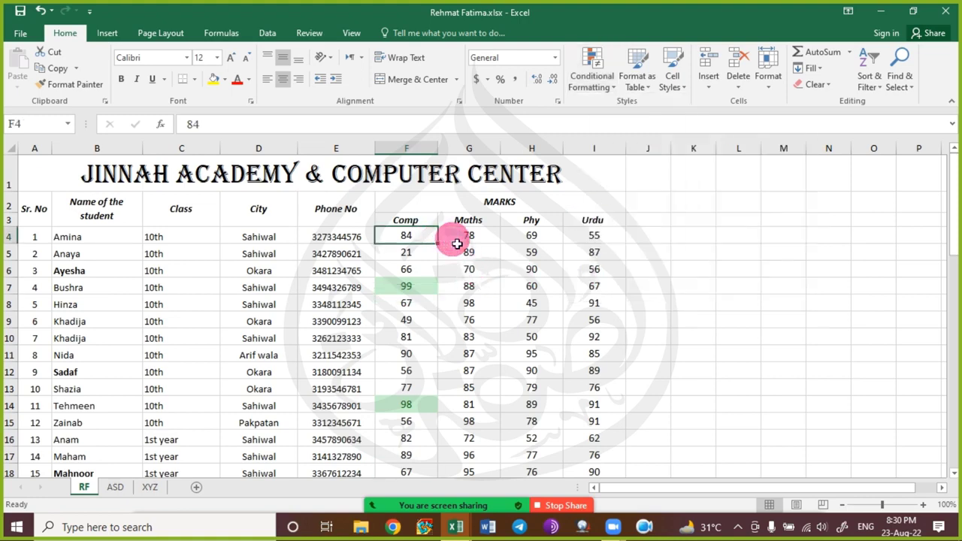
key("ctrl+shift+Down")
left_click(591, 81)
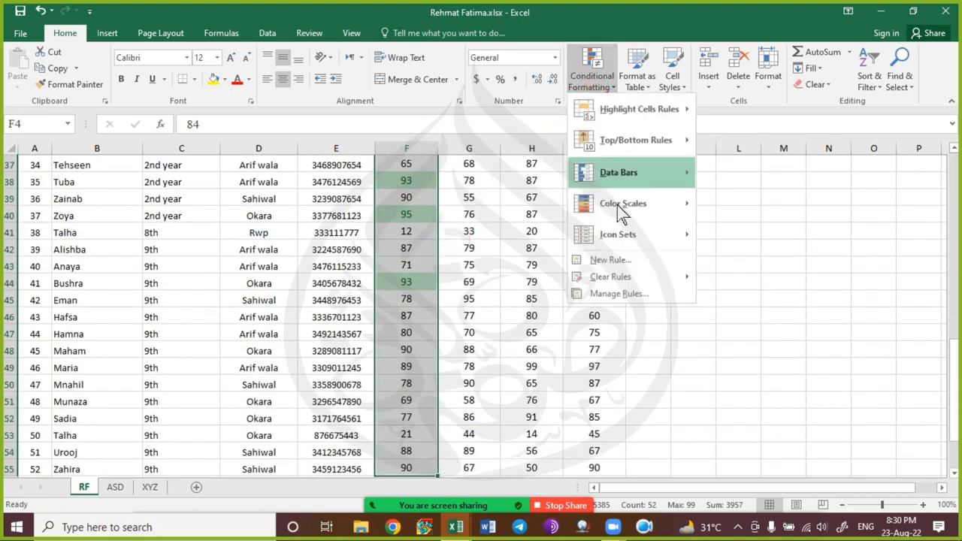
left_click(676, 277)
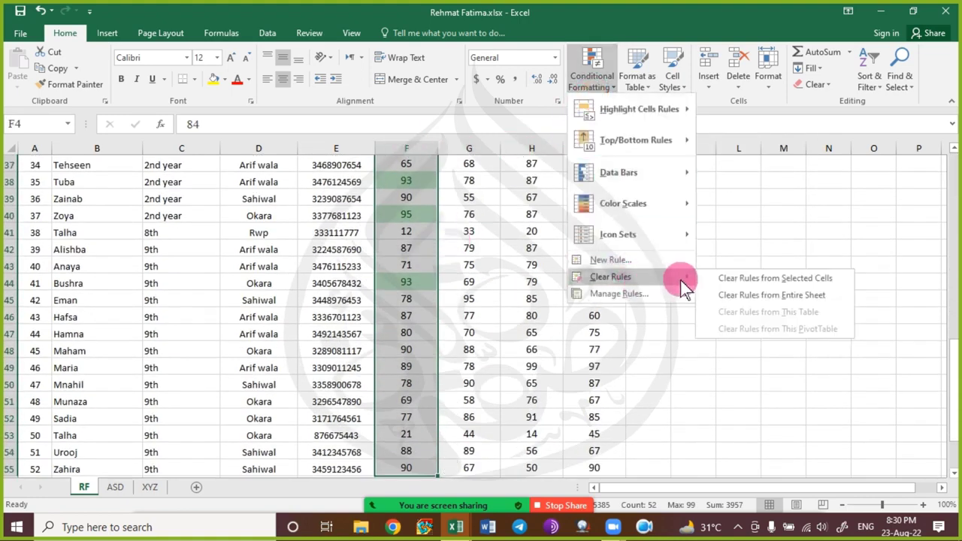
left_click(741, 278)
scroll(399, 244, "up", 12)
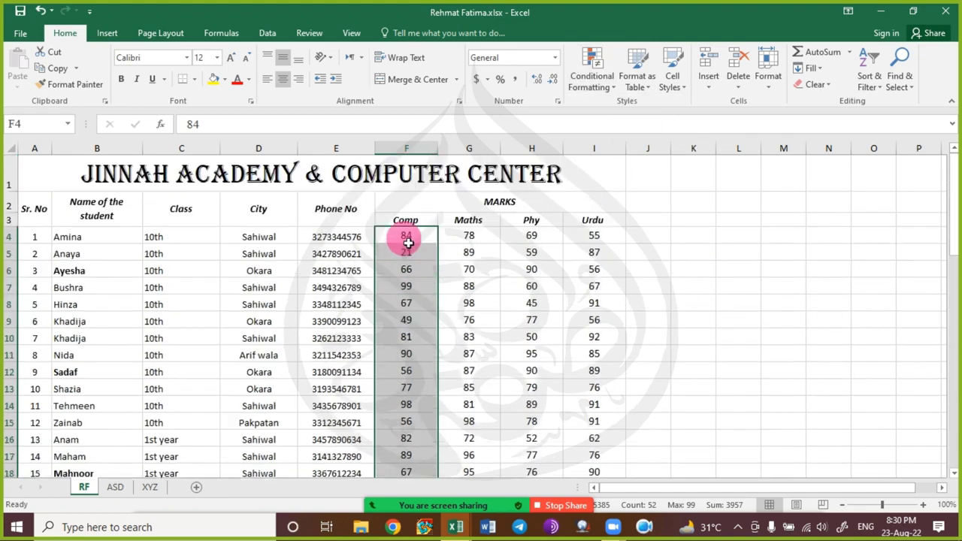
Apply an Above Average rule with a green fill to the Comp marks in F4:F55 and review the highlighted marks.
left_click(597, 84)
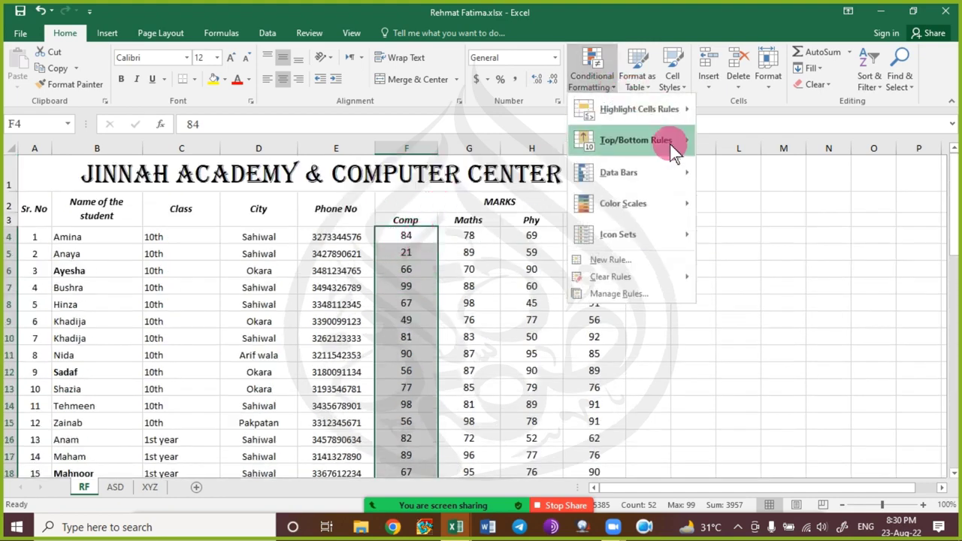
mouse_move(674, 150)
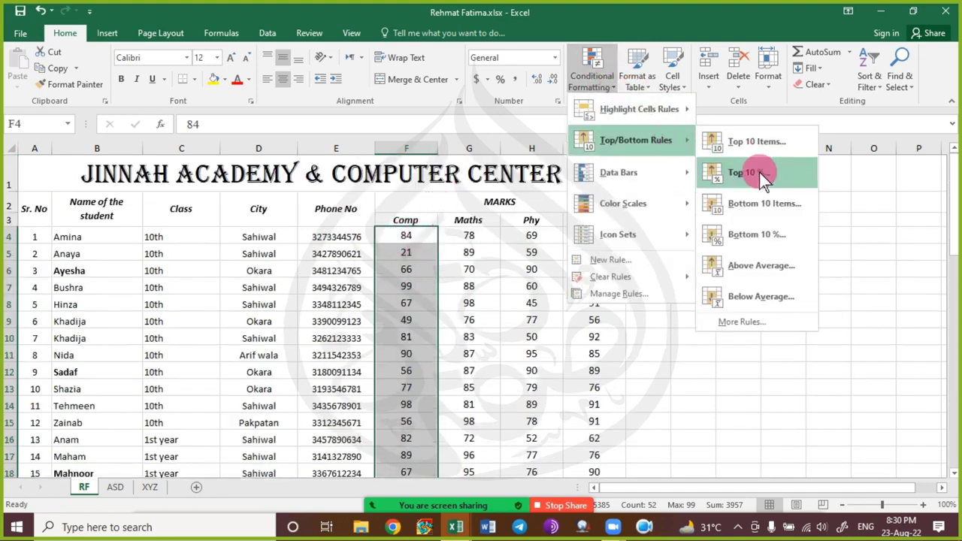
left_click(781, 271)
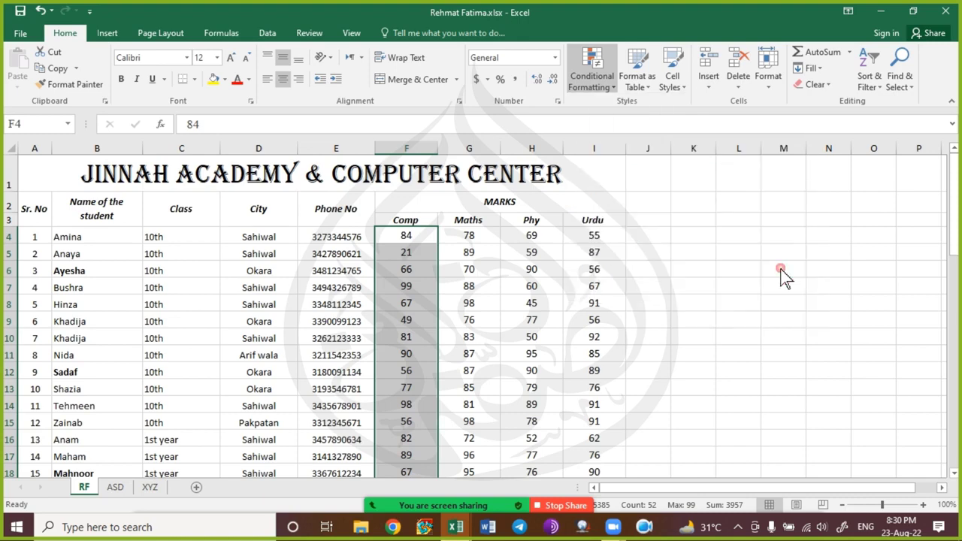
left_click(765, 216)
left_click(753, 248)
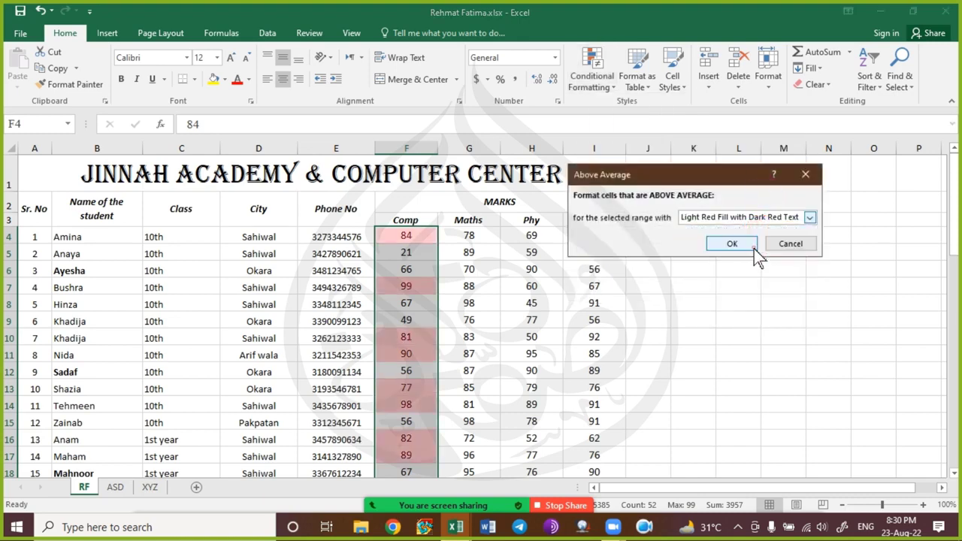
left_click(731, 245)
left_click(489, 347)
scroll(489, 348, "down", 10)
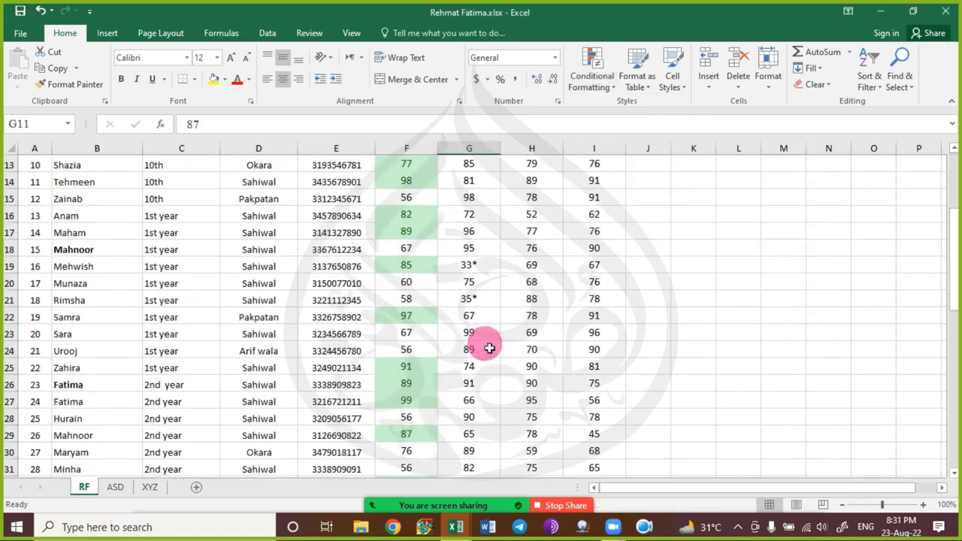
scroll(489, 348, "down", 3)
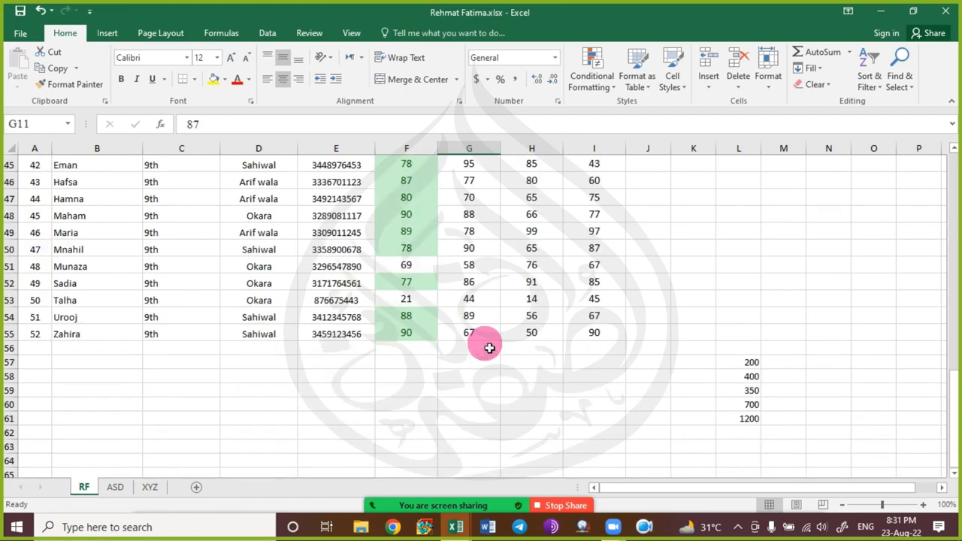
scroll(489, 347, "up", 15)
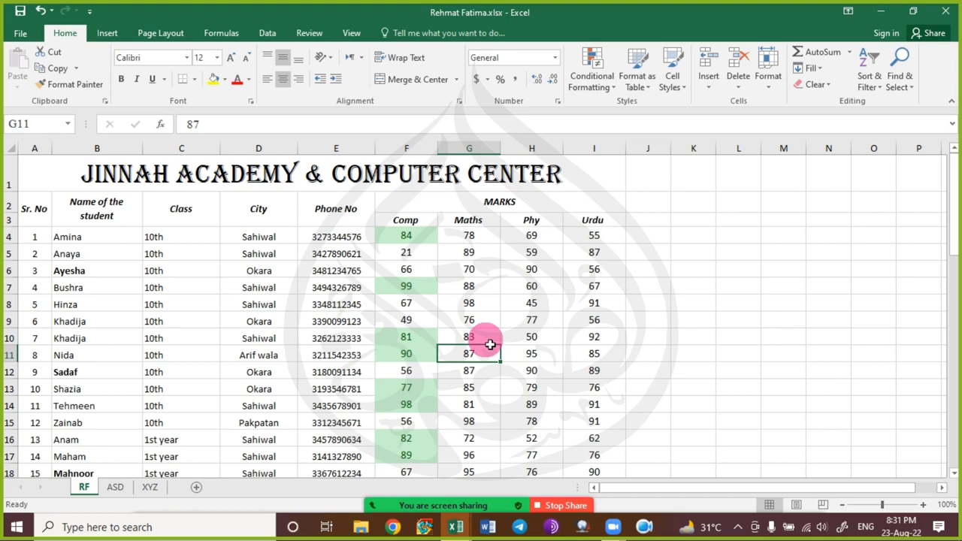
left_click(488, 319)
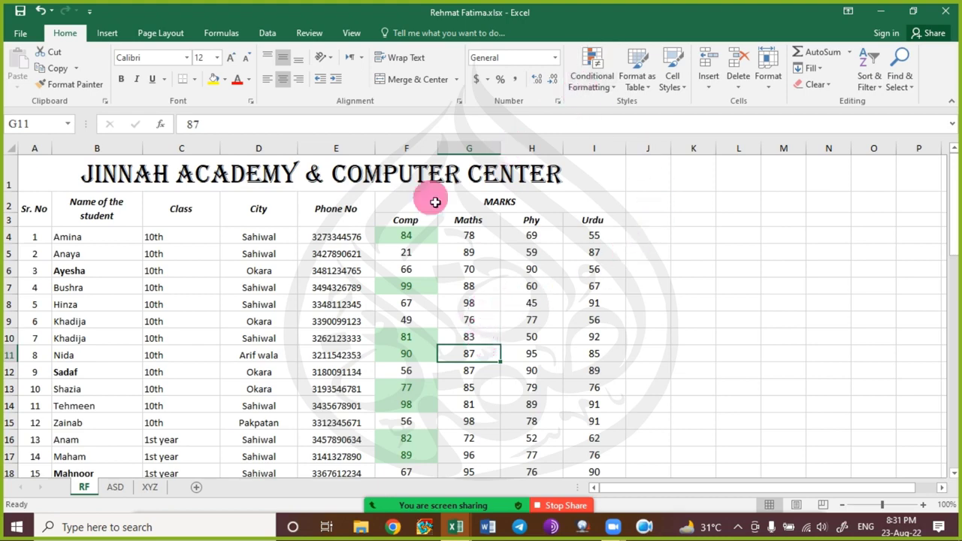
Select the Comp marks in F4:F55 and open the Top/Bottom conditional formatting rules.
left_click(412, 238)
key("ctrl+shift+Down")
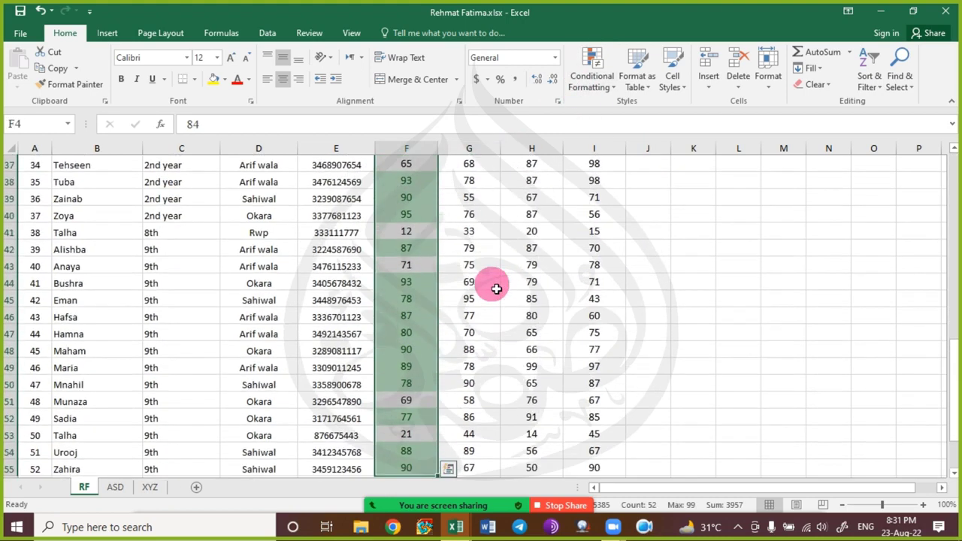
left_click(595, 88)
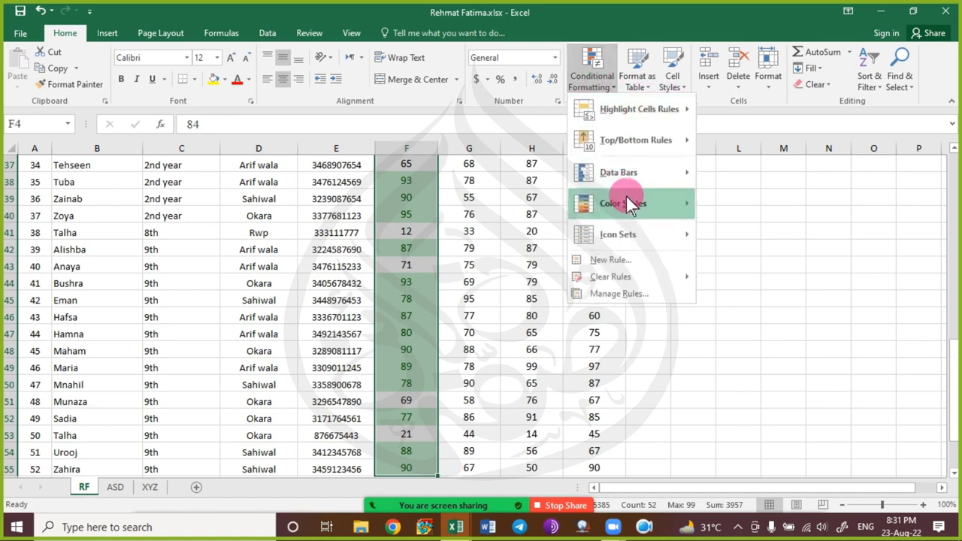
mouse_move(650, 194)
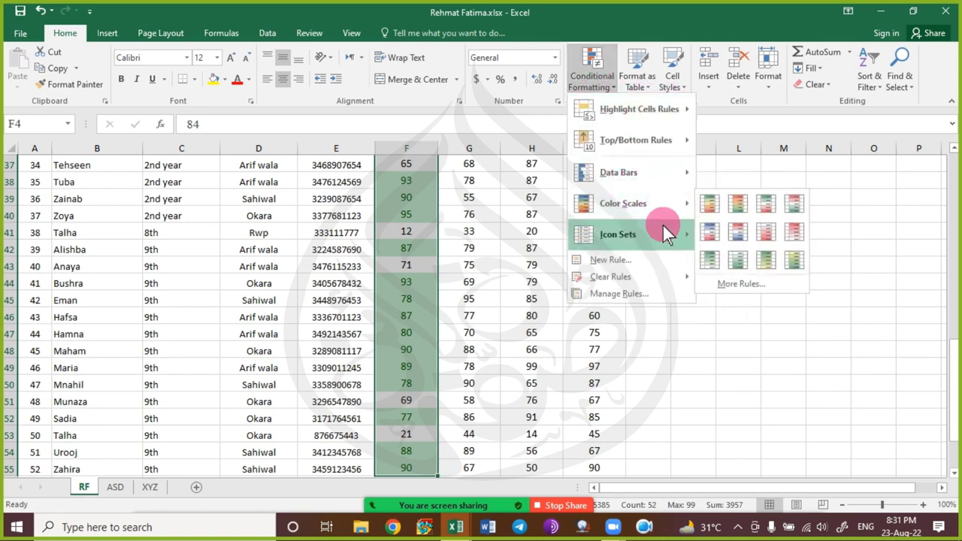
mouse_move(672, 146)
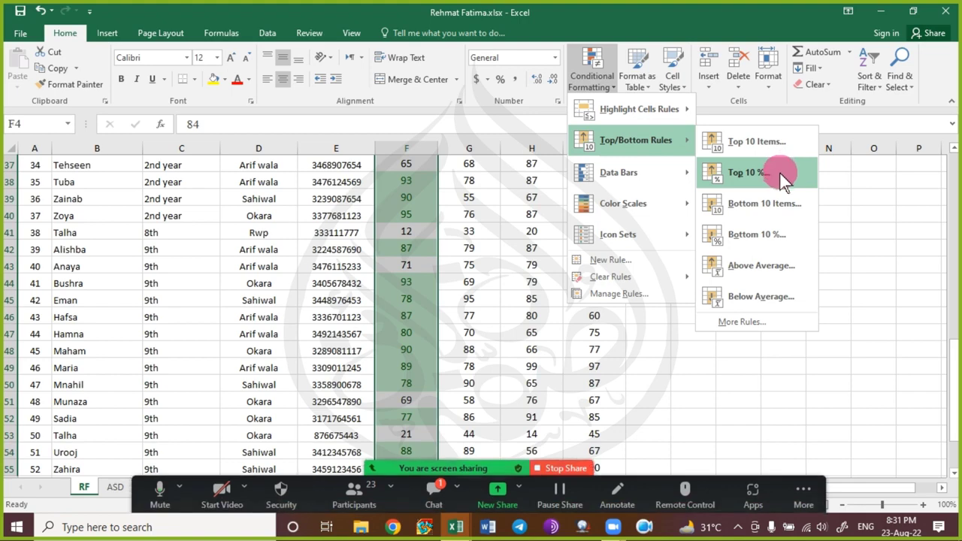
Leave the rule choices, read the Zoom meeting chat and minimize it.
left_click(638, 26)
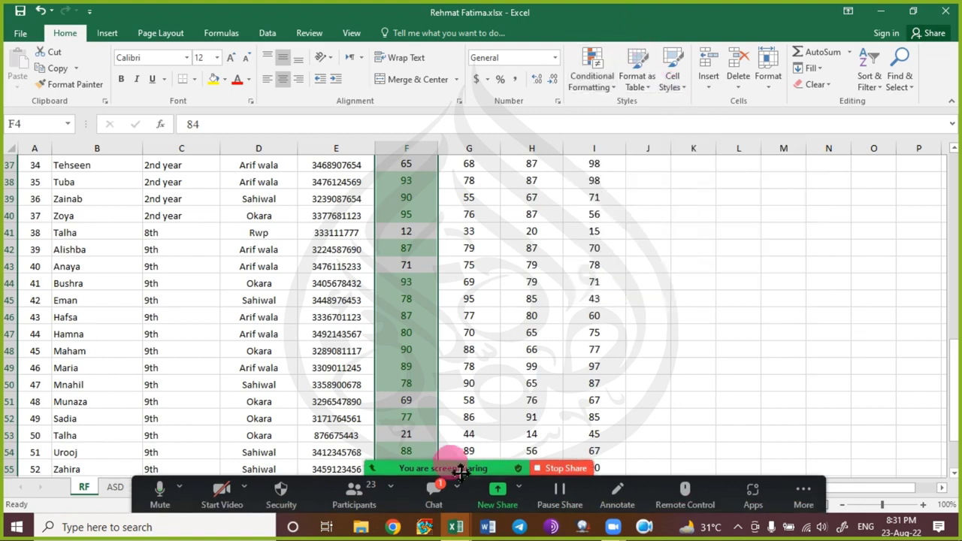
left_click(436, 496)
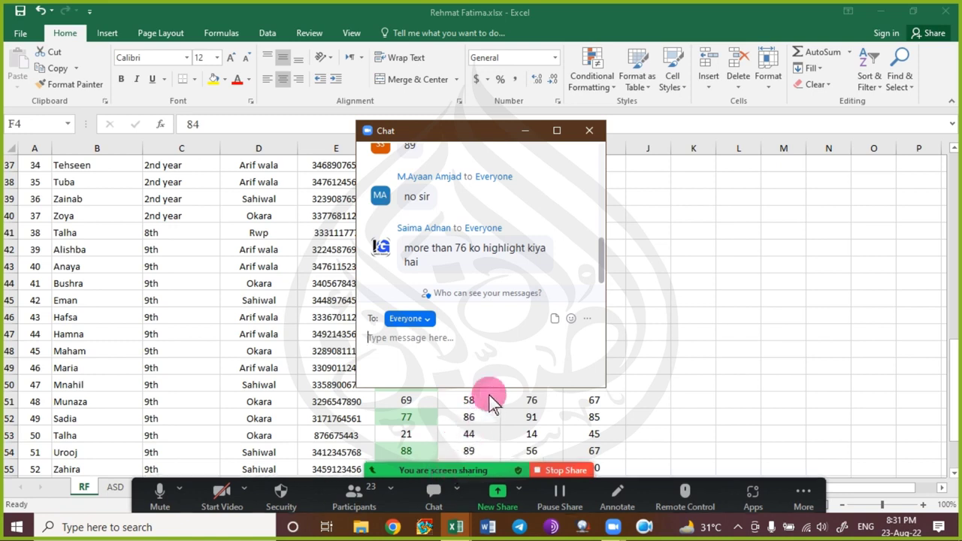
left_click(521, 134)
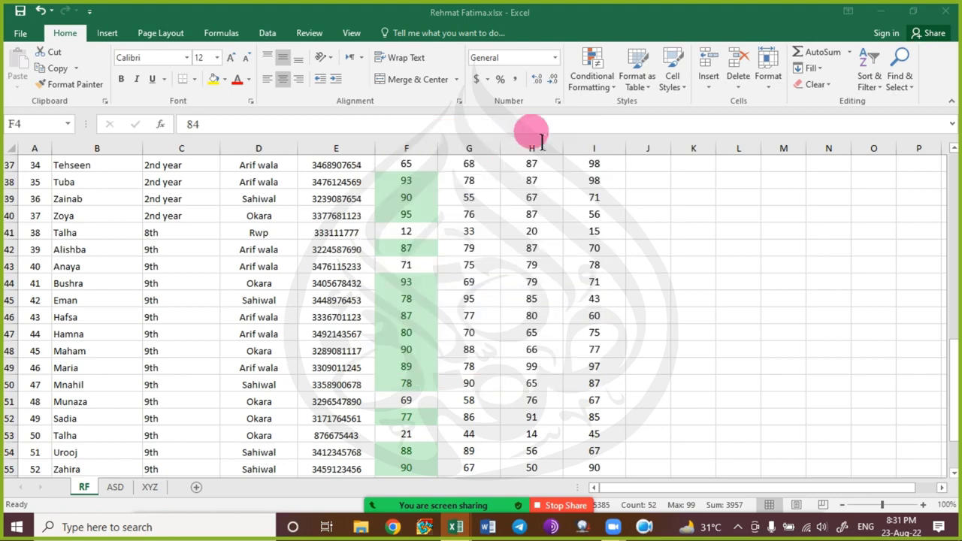
left_click(597, 81)
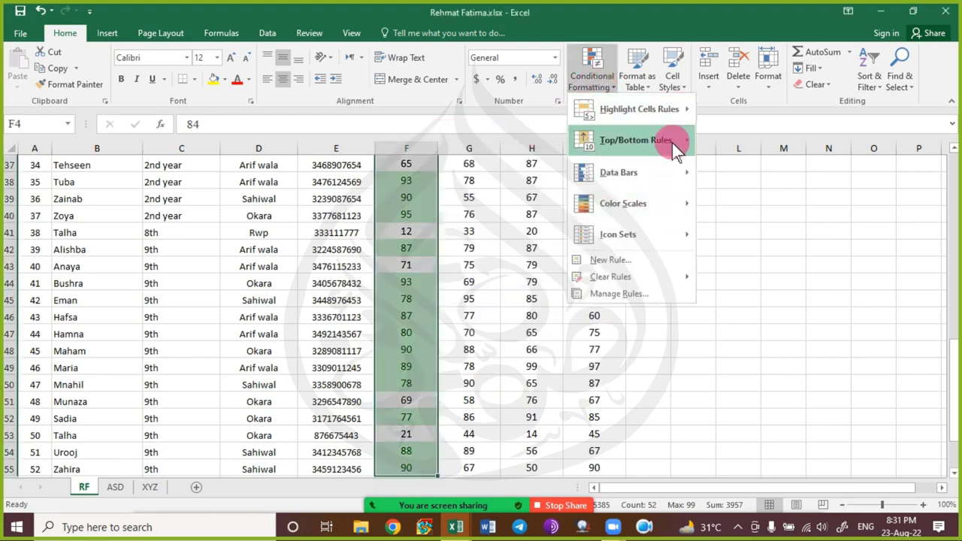
mouse_move(669, 109)
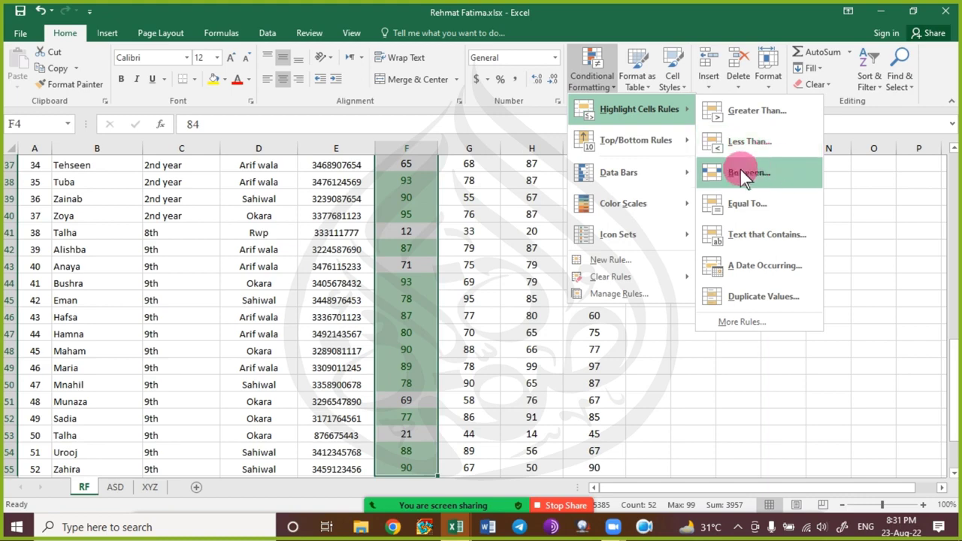
left_click(786, 175)
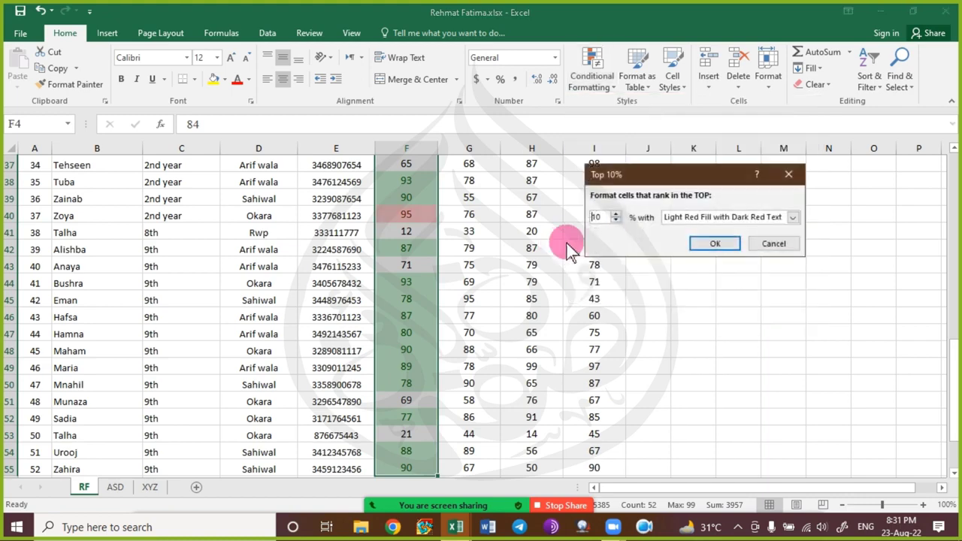
left_click(752, 216)
left_click(754, 218)
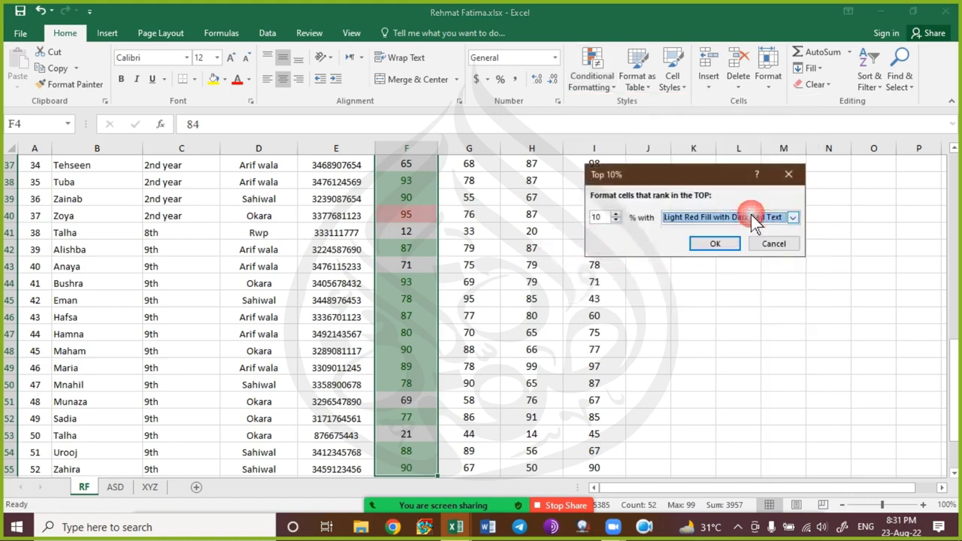
left_click(769, 244)
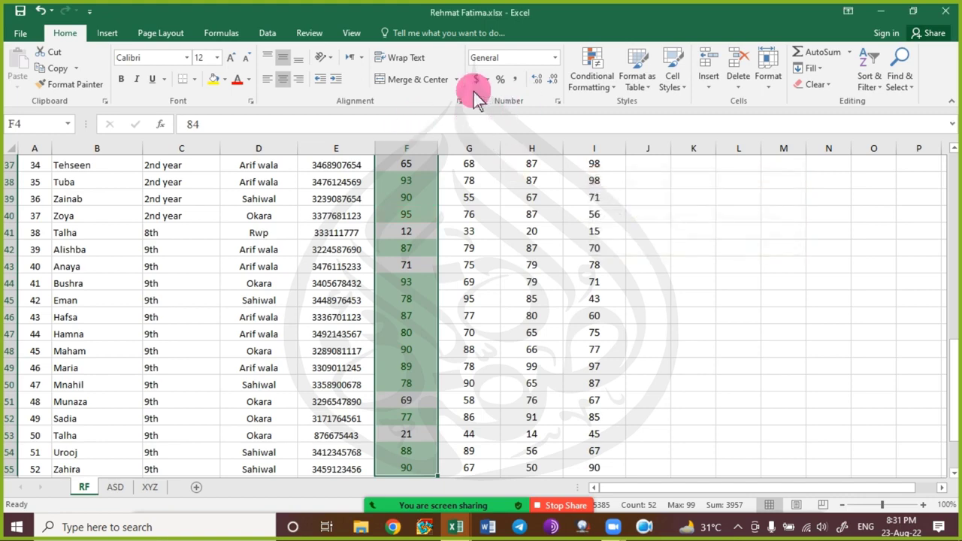
Clear the Above Average formatting rule from the selected Comp marks and check the column down to row 35.
left_click(589, 92)
mouse_move(627, 277)
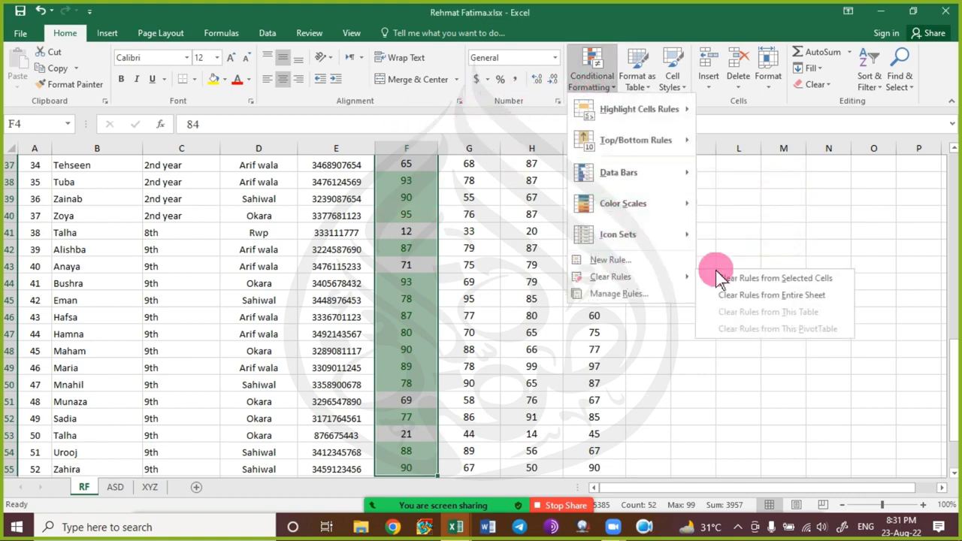
left_click(762, 283)
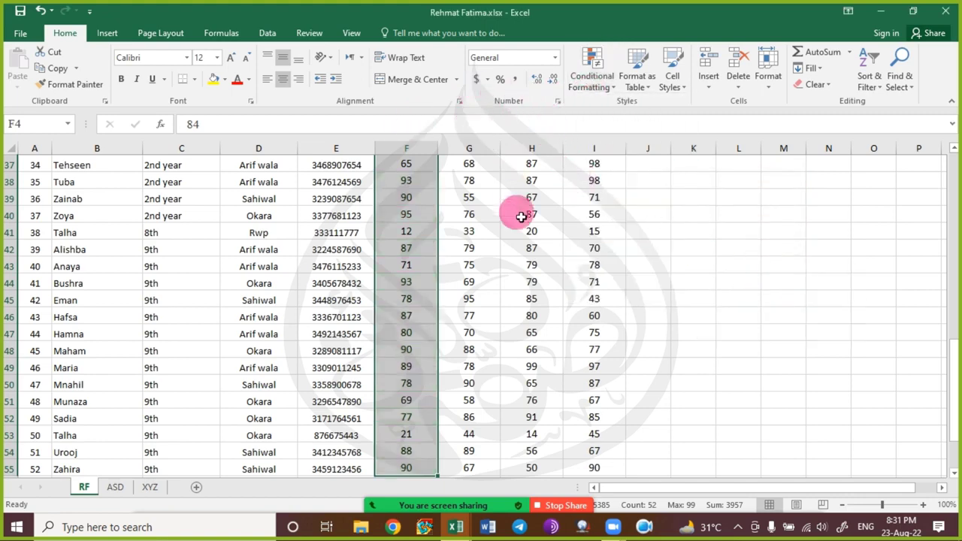
scroll(520, 215, "up", 5)
scroll(520, 217, "up", 7)
scroll(521, 218, "down", 9)
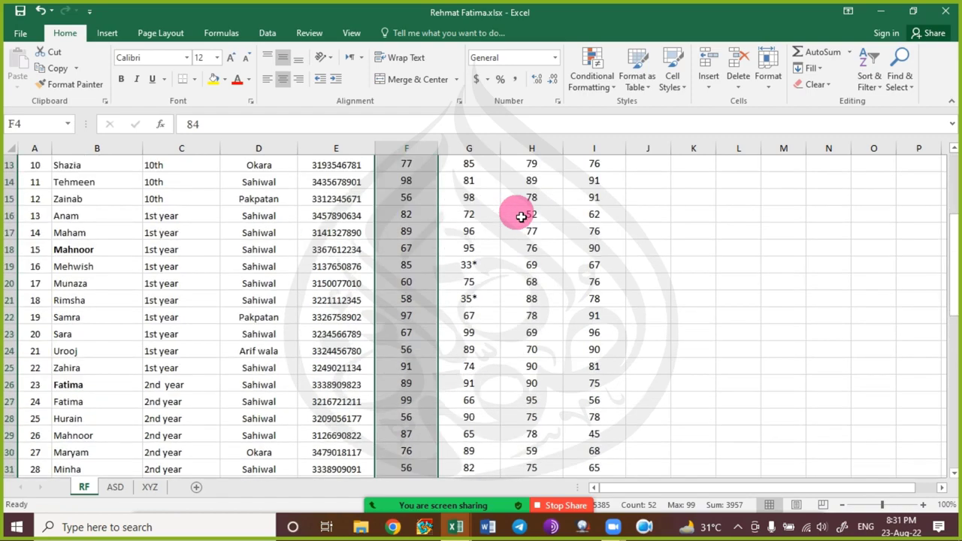
scroll(521, 218, "down", 5)
scroll(520, 215, "up", 14)
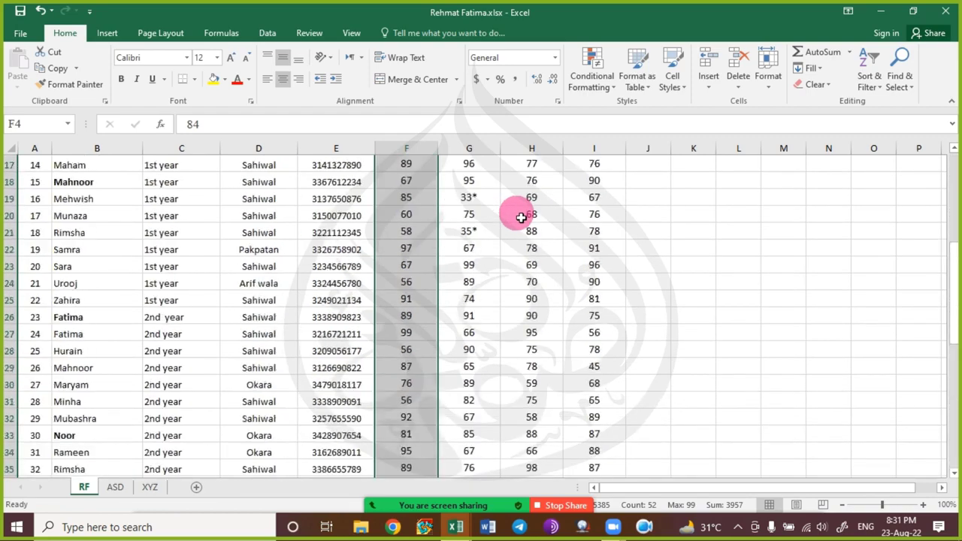
Apply a Top 10% rule with Light Red Fill with Dark Red Text to the Comp marks in F4:F55.
left_click(597, 82)
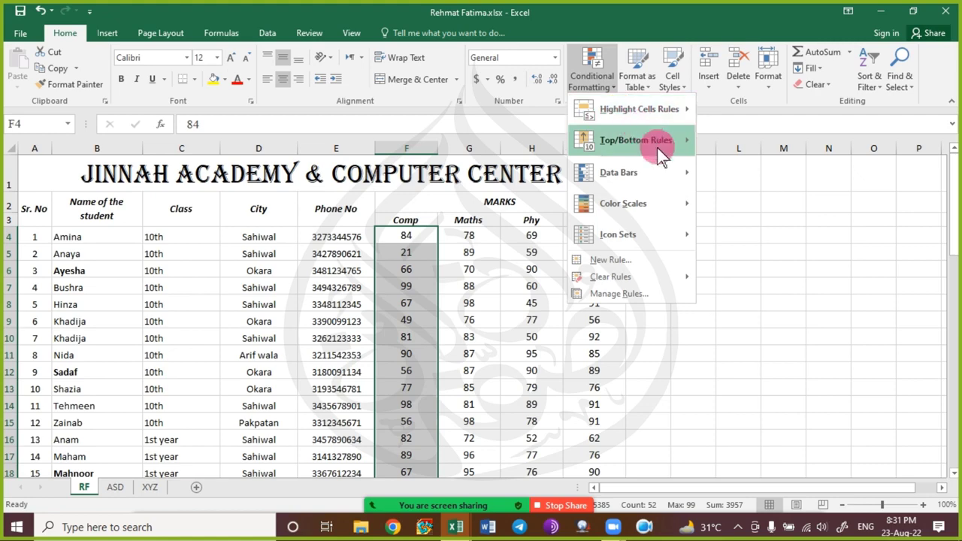
mouse_move(657, 144)
left_click(741, 172)
left_click(696, 217)
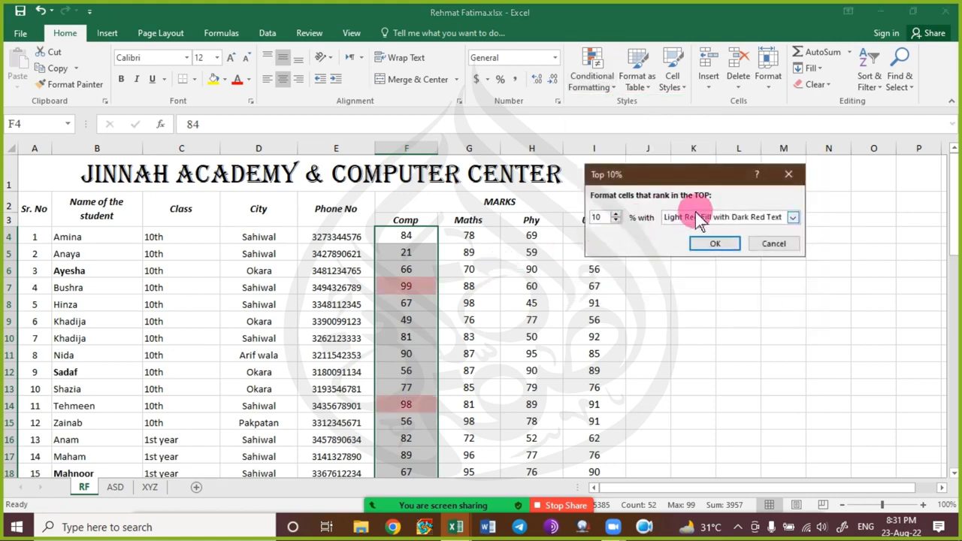
left_click(715, 243)
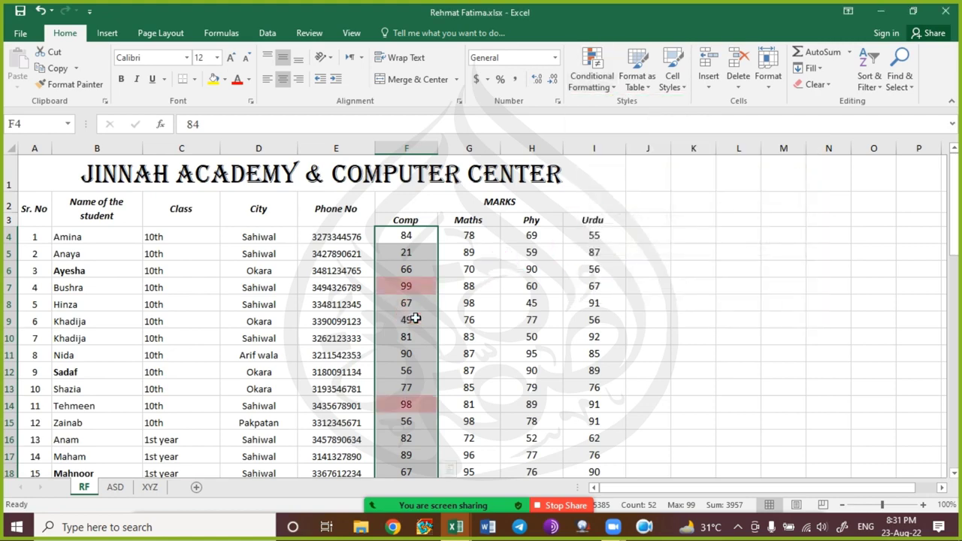
Examine which Comp marks the Top 10% rule highlights down to row 55, and select the serial numbers in A4:A55.
left_click(434, 321)
scroll(451, 327, "down", 10)
scroll(458, 331, "down", 5)
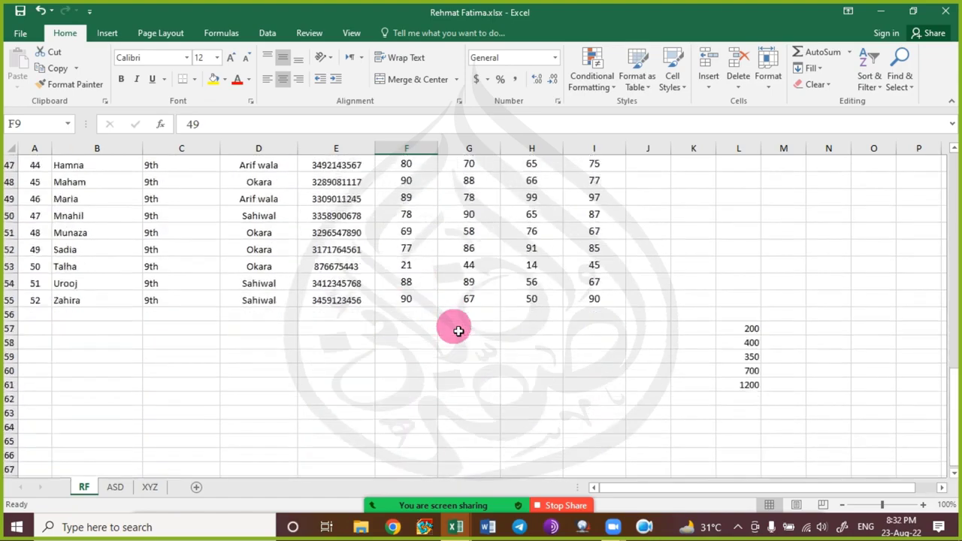
scroll(458, 331, "up", 9)
scroll(458, 331, "up", 5)
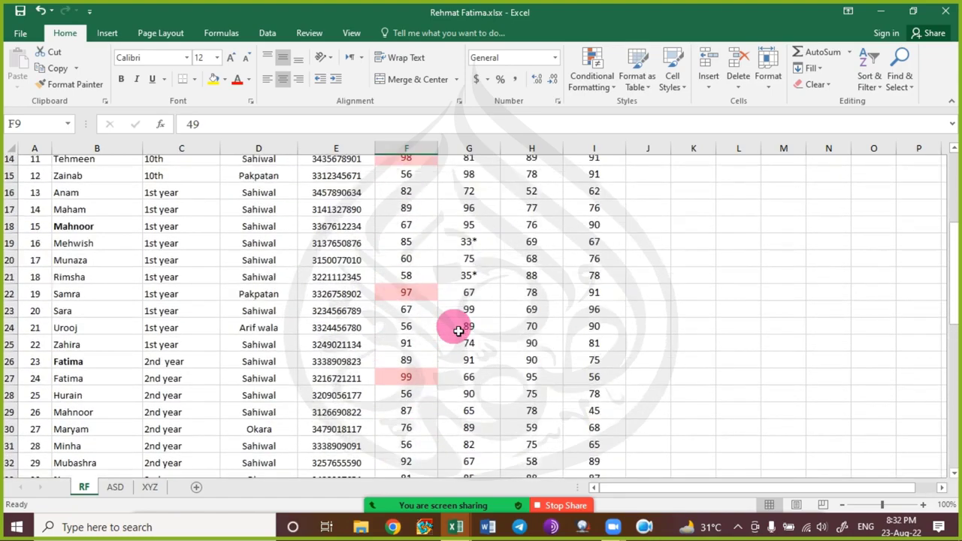
scroll(458, 331, "up", 2)
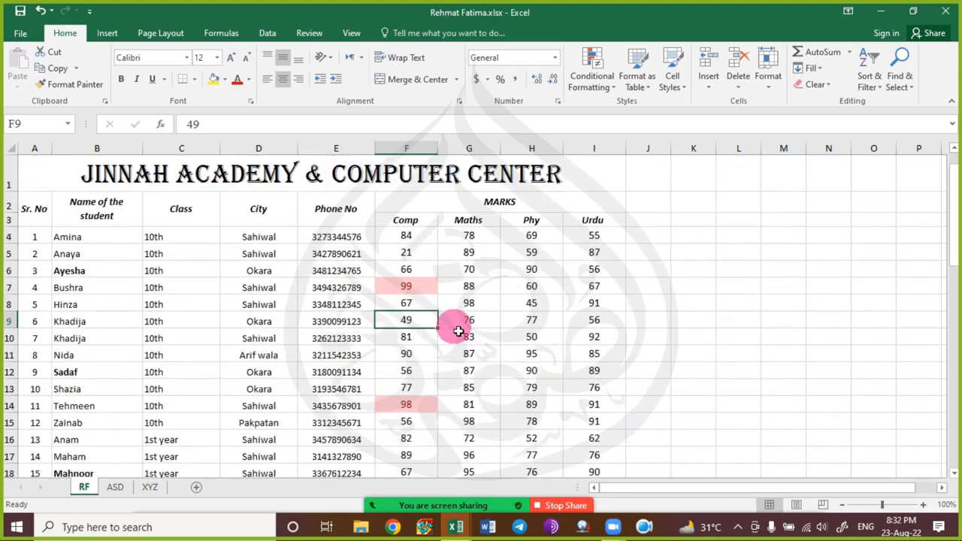
scroll(459, 332, "down", 4)
scroll(458, 331, "down", 8)
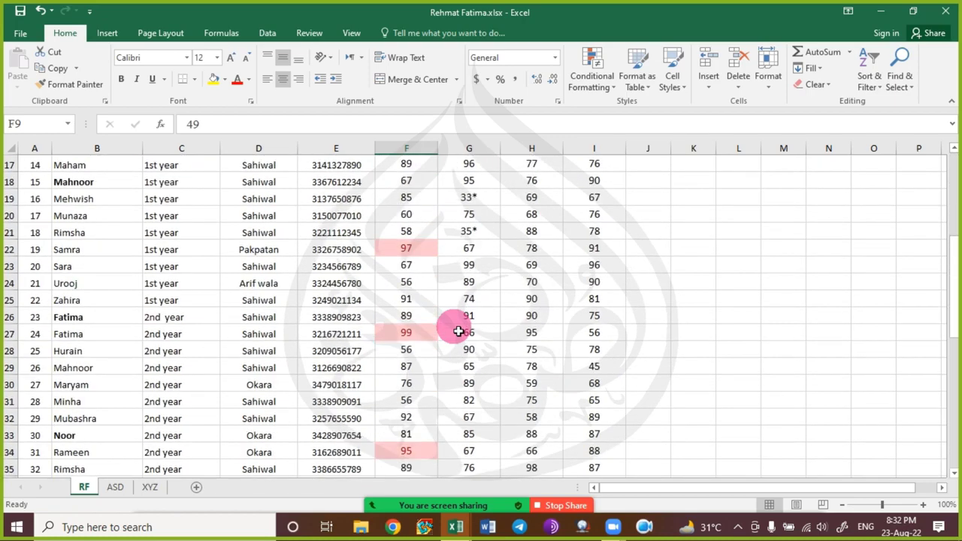
scroll(457, 333, "down", 3)
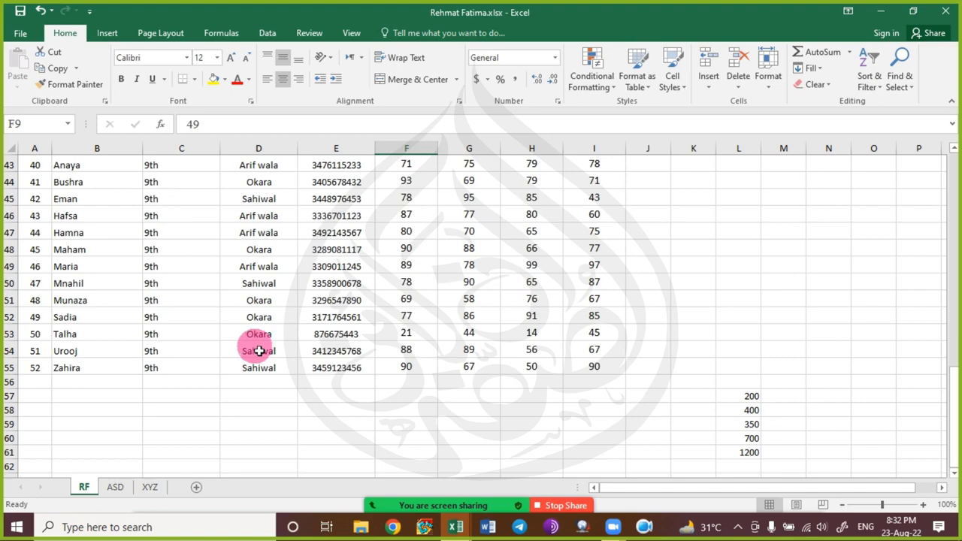
scroll(303, 305, "up", 5)
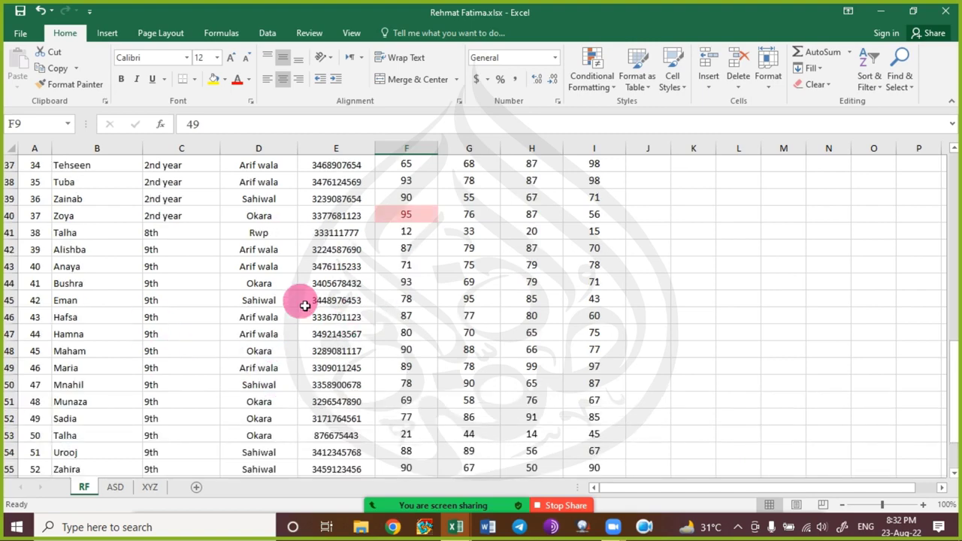
scroll(65, 259, "up", 2)
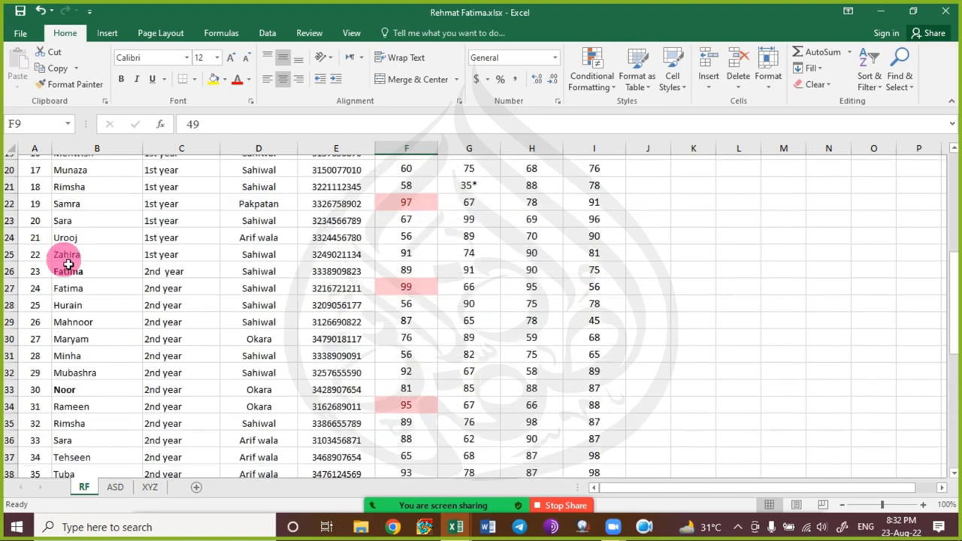
scroll(64, 259, "down", 8)
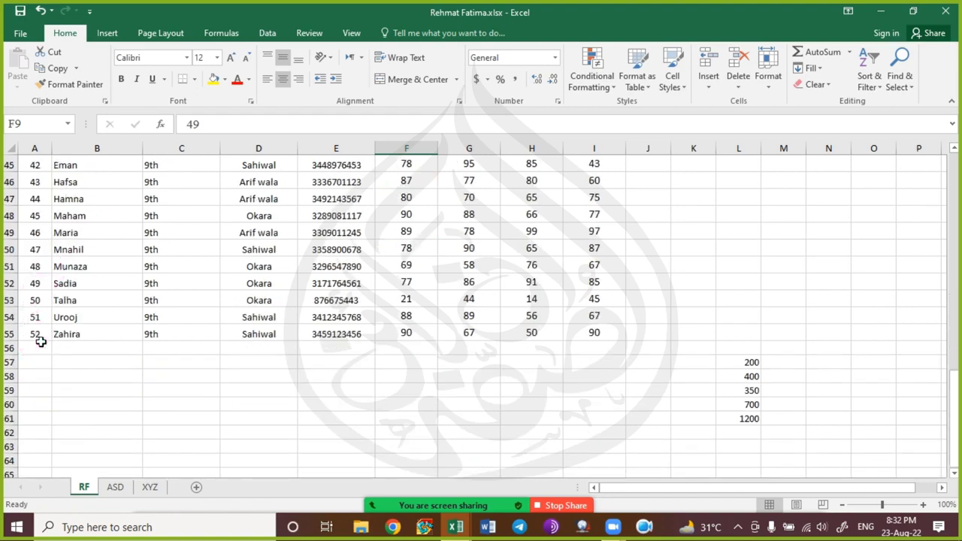
left_click_drag(36, 336, 27, 245)
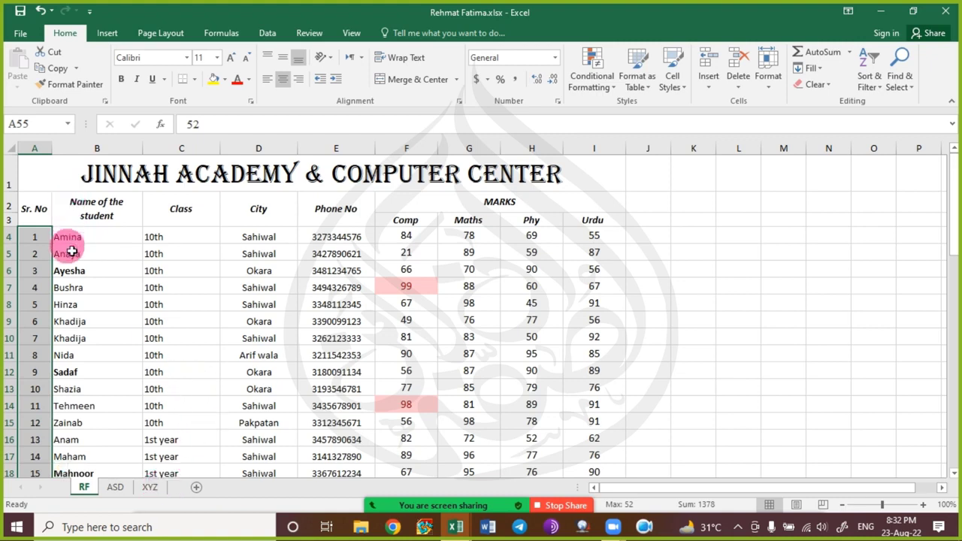
key("super+r")
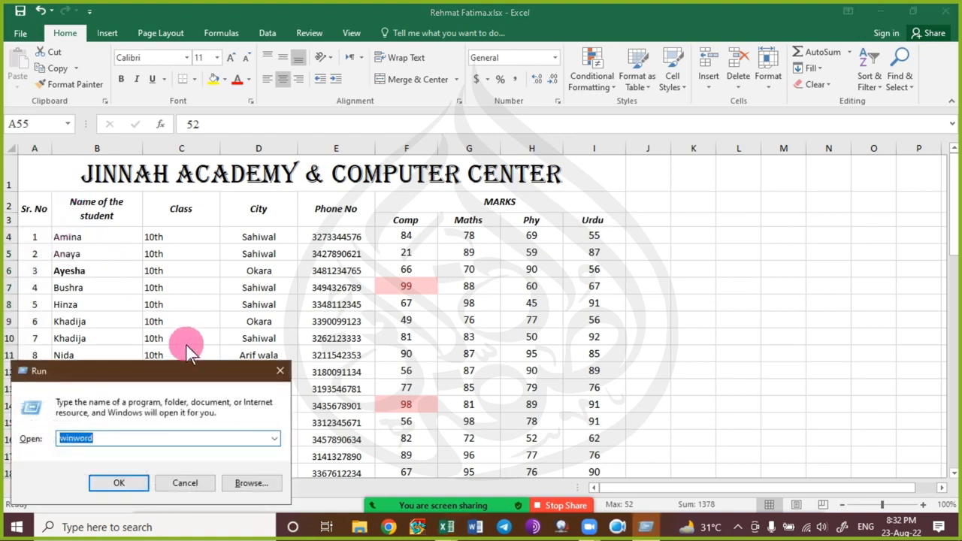
left_click_drag(170, 370, 452, 260)
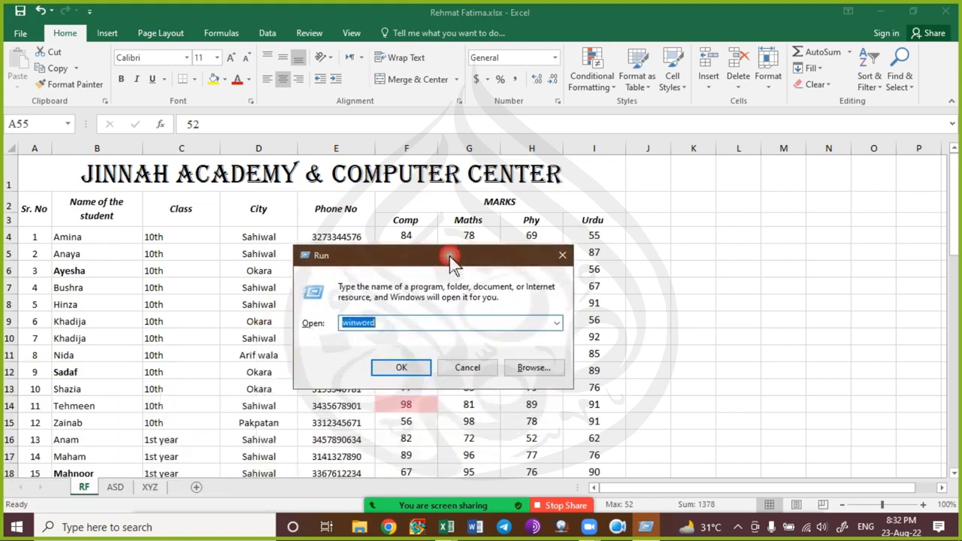
type("ca")
key("Down")
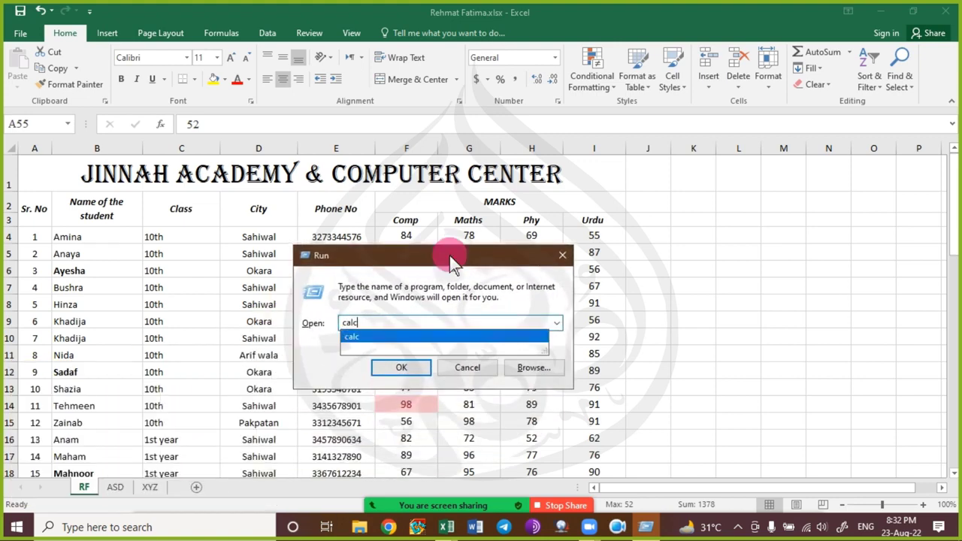
key("Return")
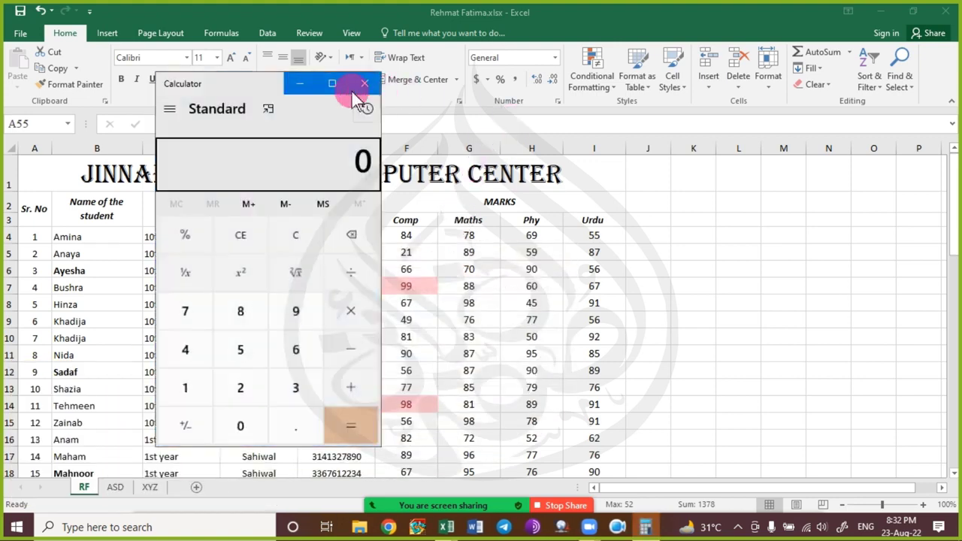
left_click_drag(253, 77, 207, 94)
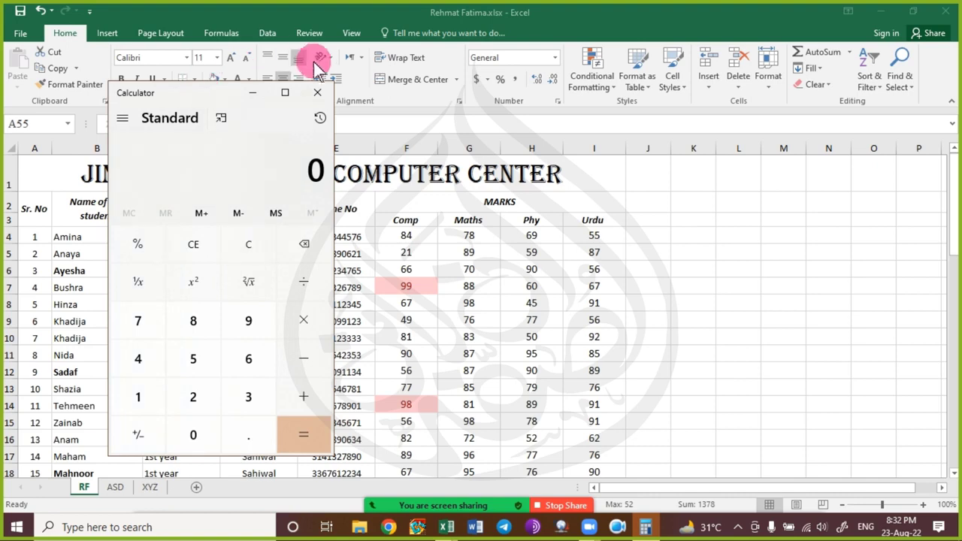
left_click(317, 92)
Delete the last two student rows, 54 and 55, from the marks sheet.
scroll(139, 290, "down", 6)
scroll(140, 290, "down", 9)
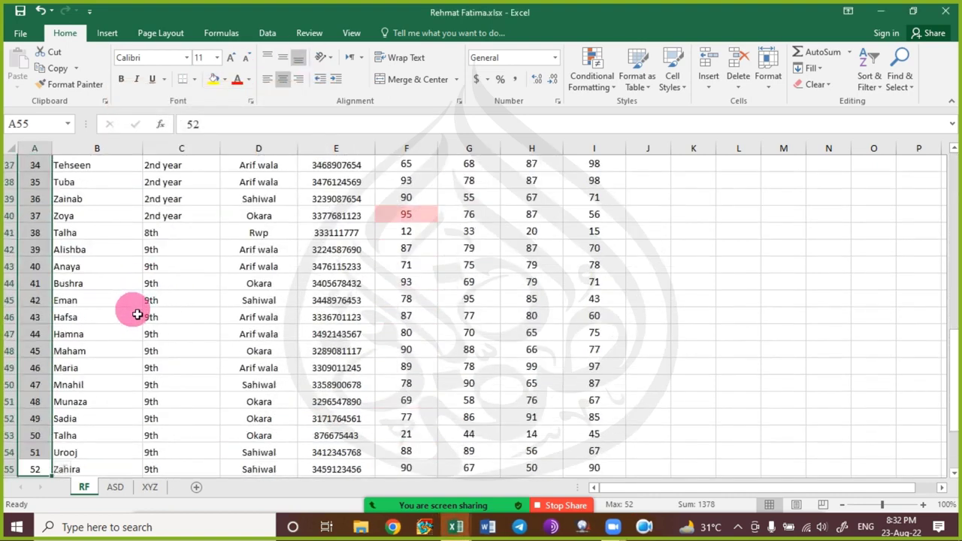
left_click(67, 360)
left_click(9, 334)
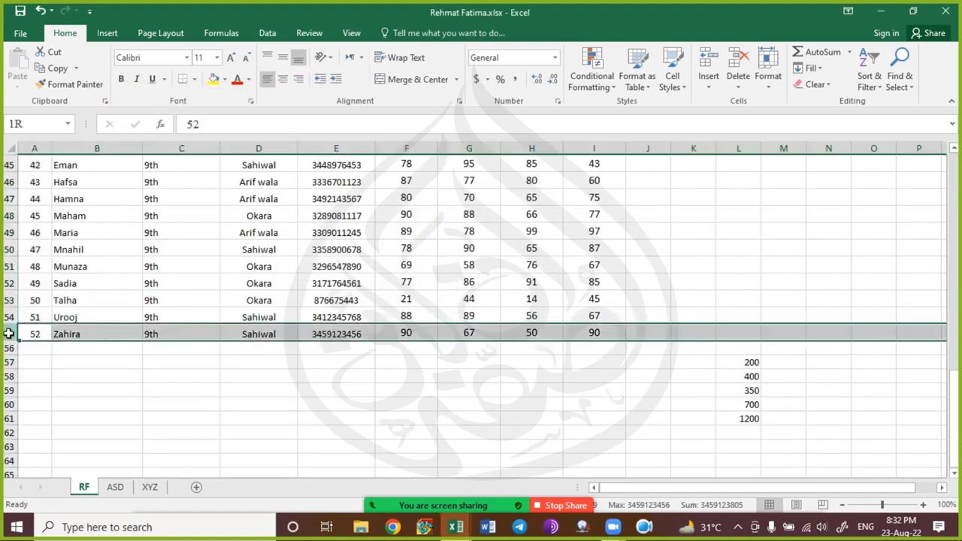
left_click_drag(9, 334, 9, 317)
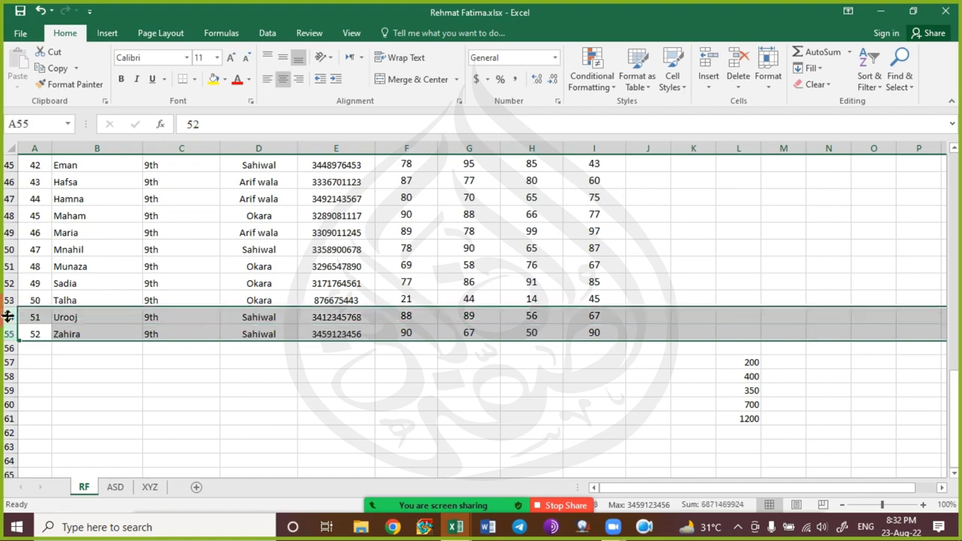
key("ctrl+minus")
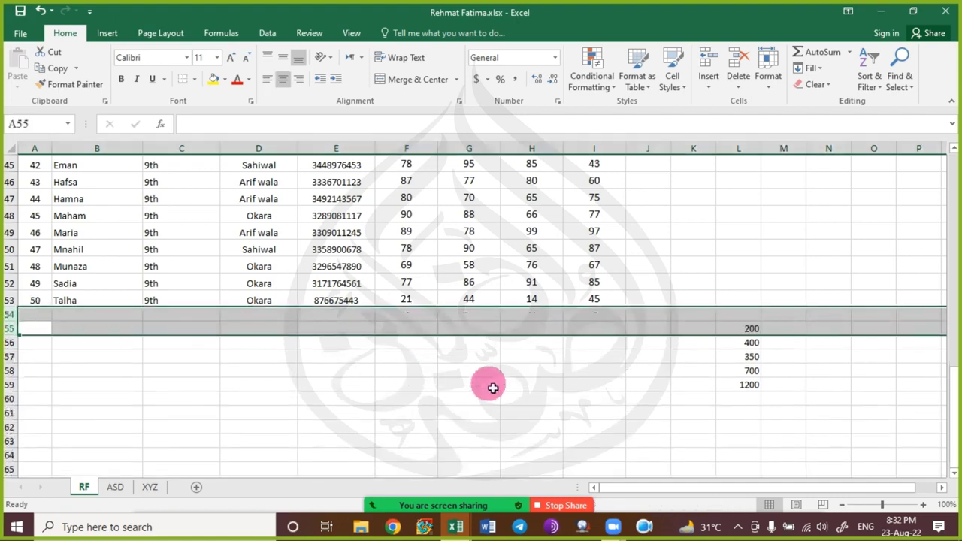
Clear the stray numbers in L55:L59 below the student list.
left_click(594, 399)
left_click_drag(751, 328, 750, 385)
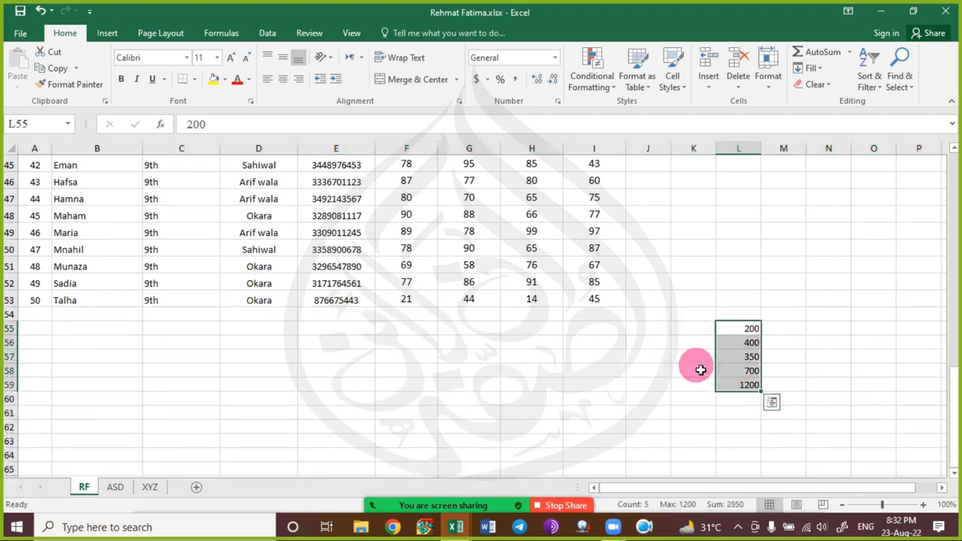
key("Delete")
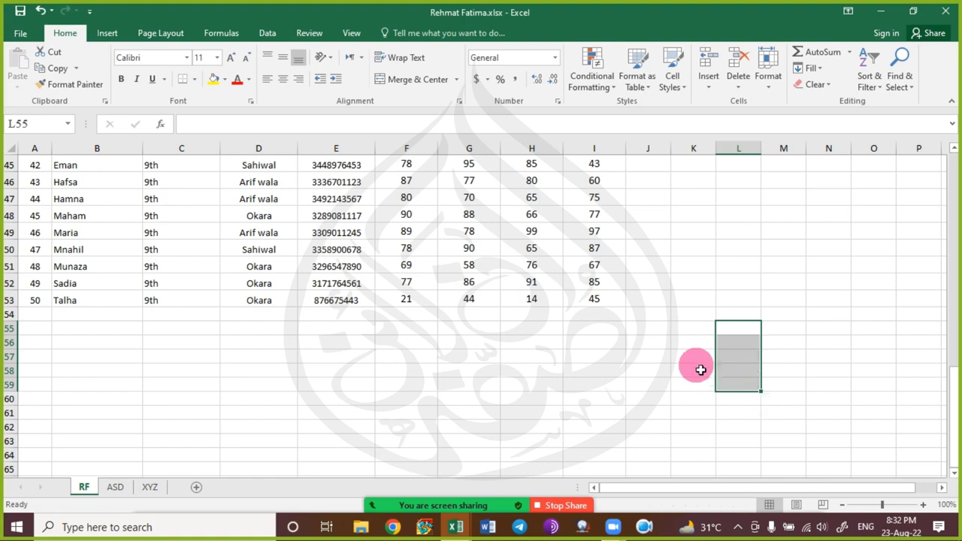
left_click(122, 327)
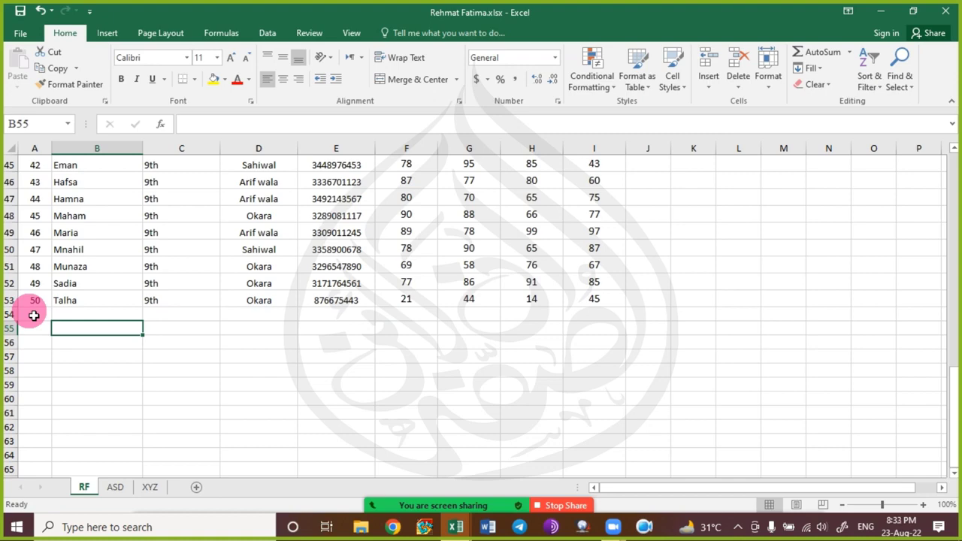
Examine the Comp marks highlighted by the Top 10% rule one by one through the shortened list down to row 53.
scroll(90, 299, "up", 7)
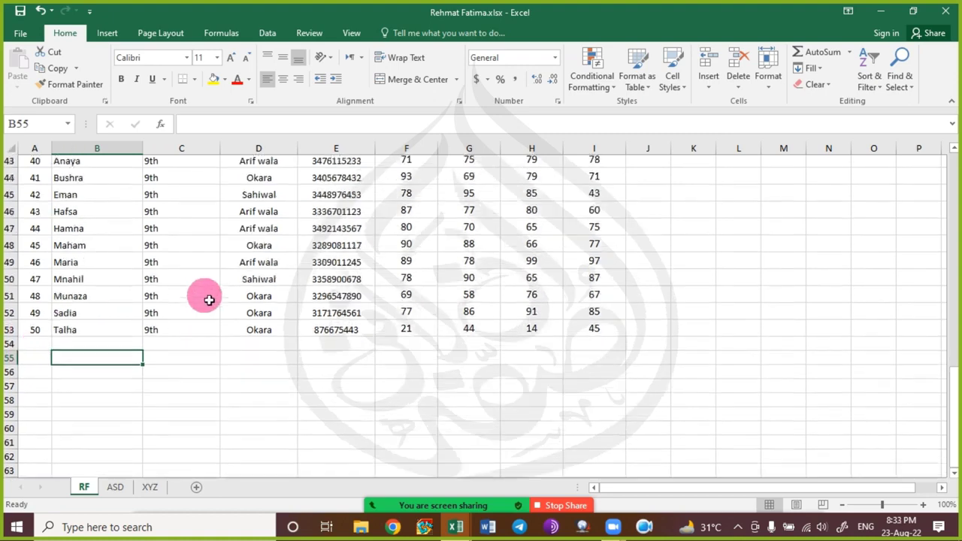
scroll(100, 298, "up", 3)
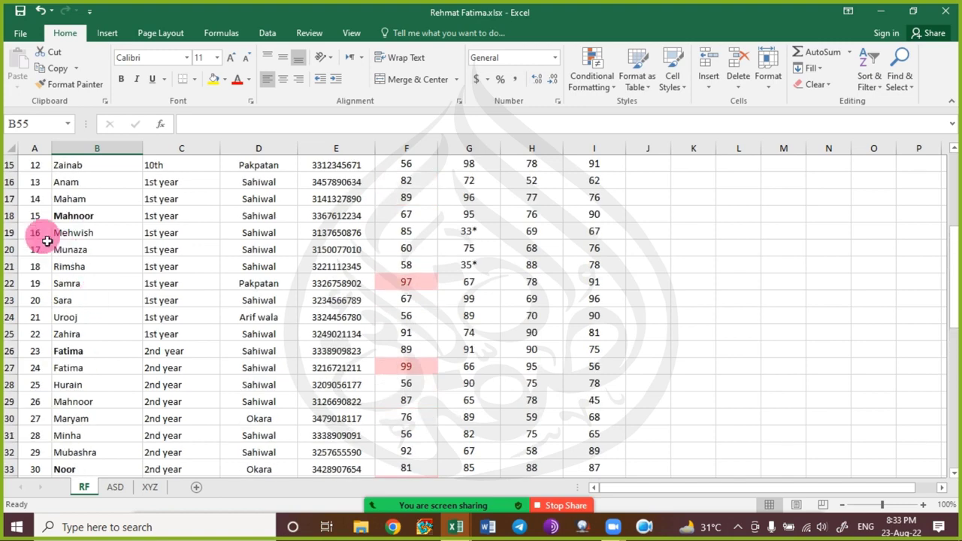
scroll(498, 238, "up", 5)
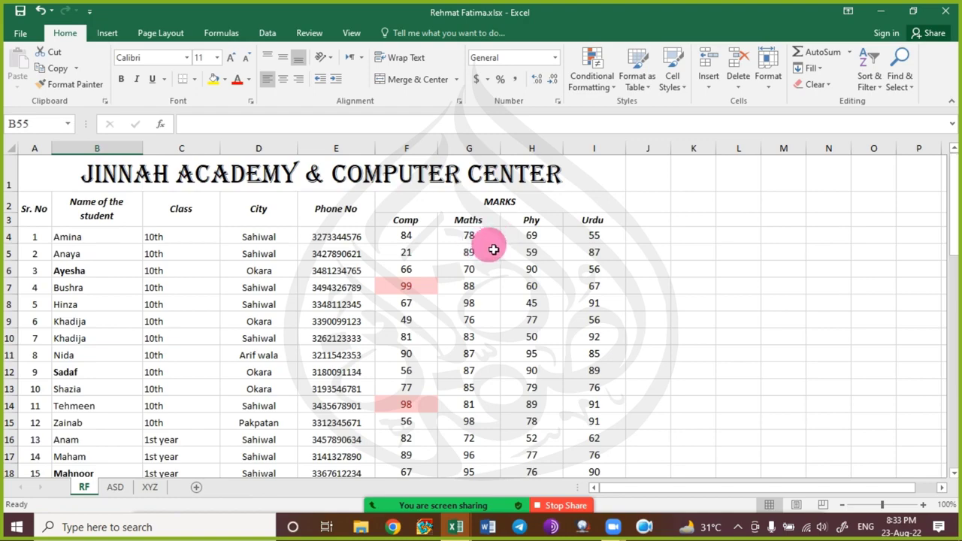
scroll(449, 276, "down", 2)
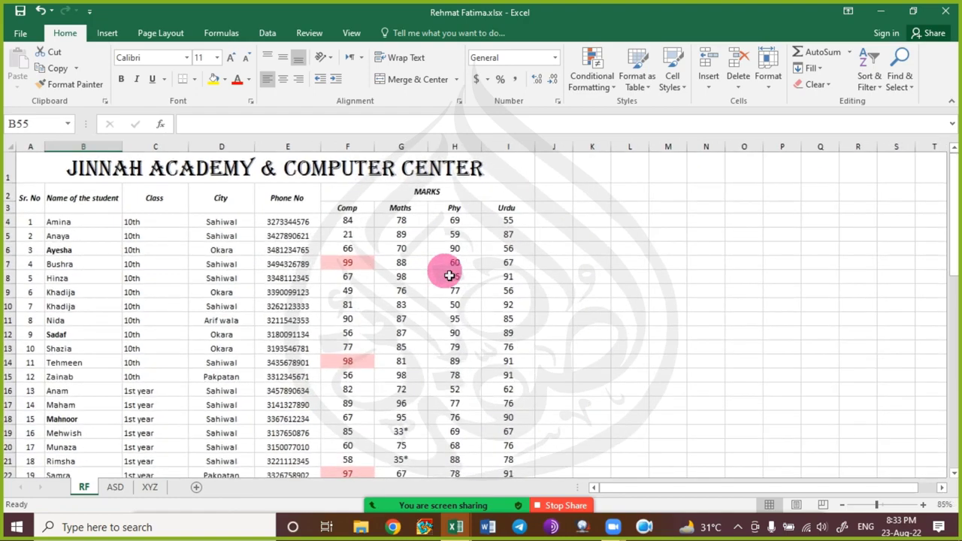
left_click(298, 244)
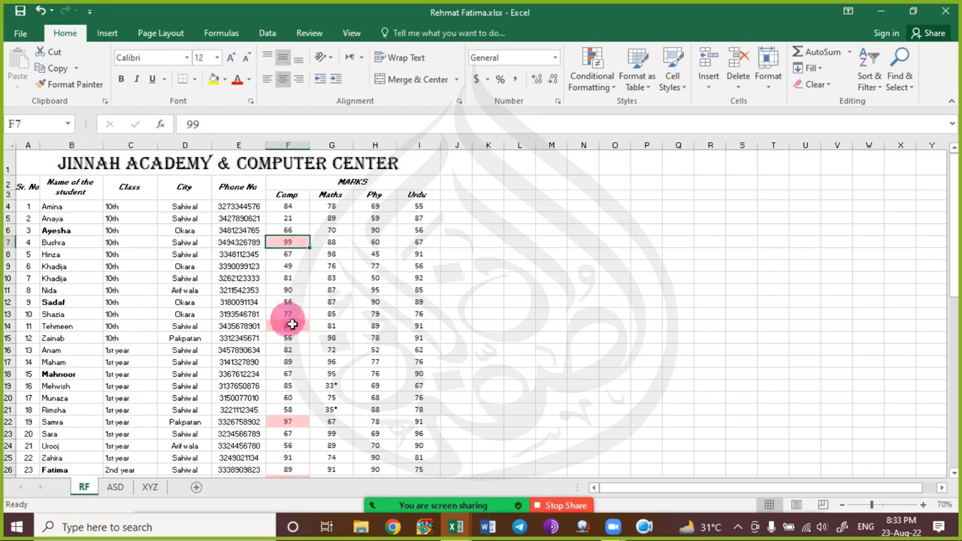
left_click(293, 326)
scroll(301, 335, "down", 3)
scroll(297, 281, "up", 3)
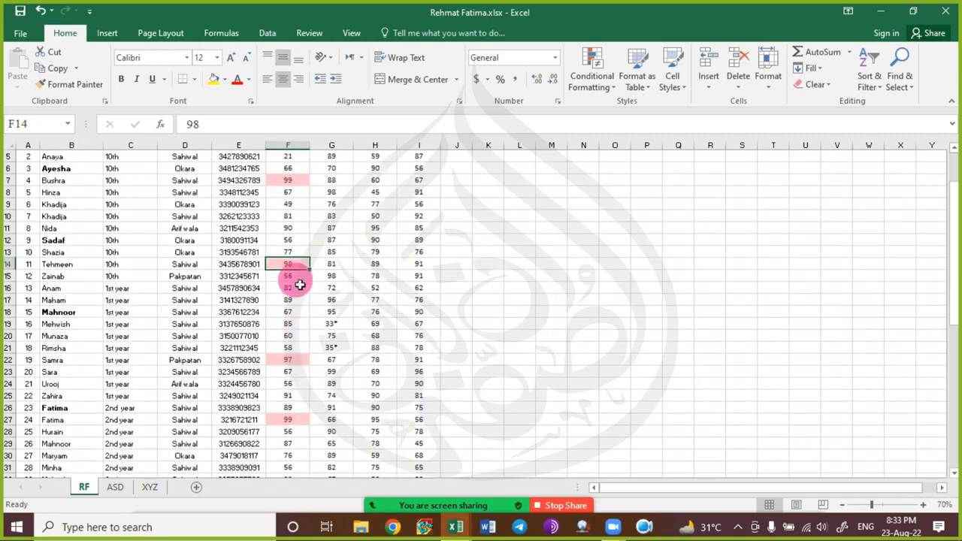
scroll(298, 284, "down", 4)
left_click(300, 288)
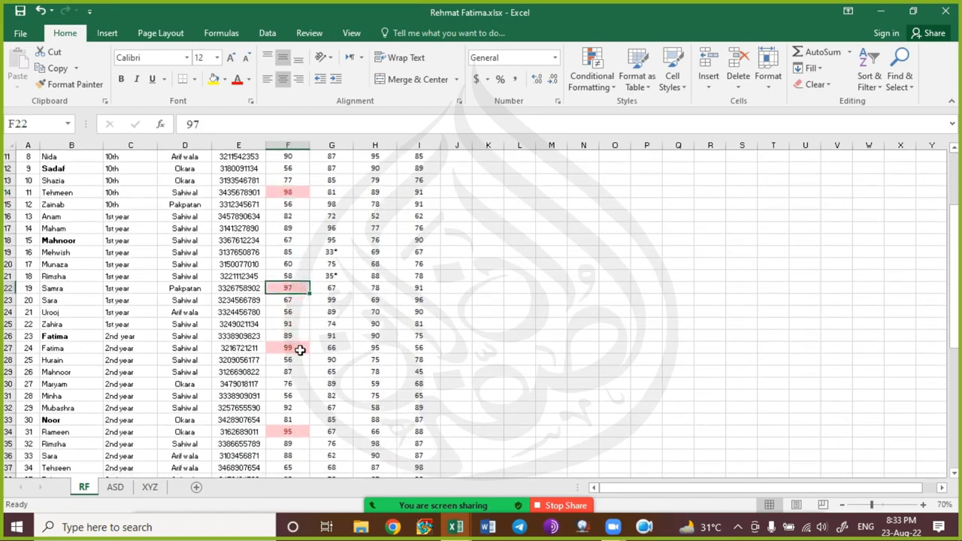
left_click(300, 349)
scroll(300, 350, "down", 2)
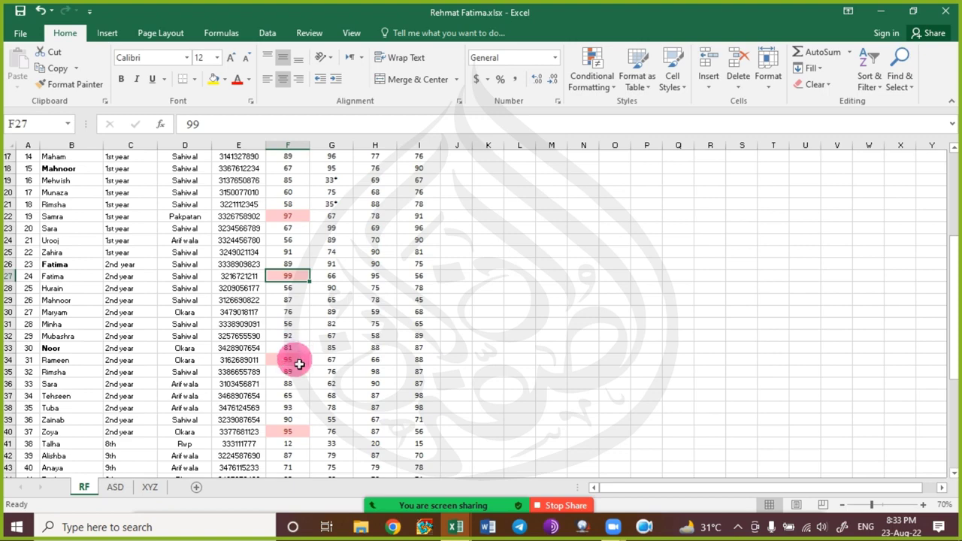
left_click(299, 363)
scroll(299, 365, "down", 5)
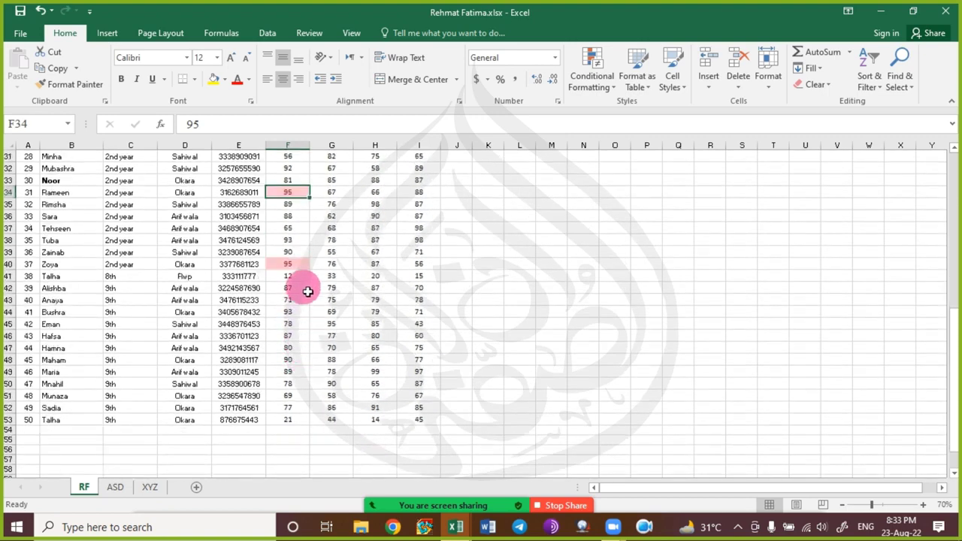
left_click(306, 268)
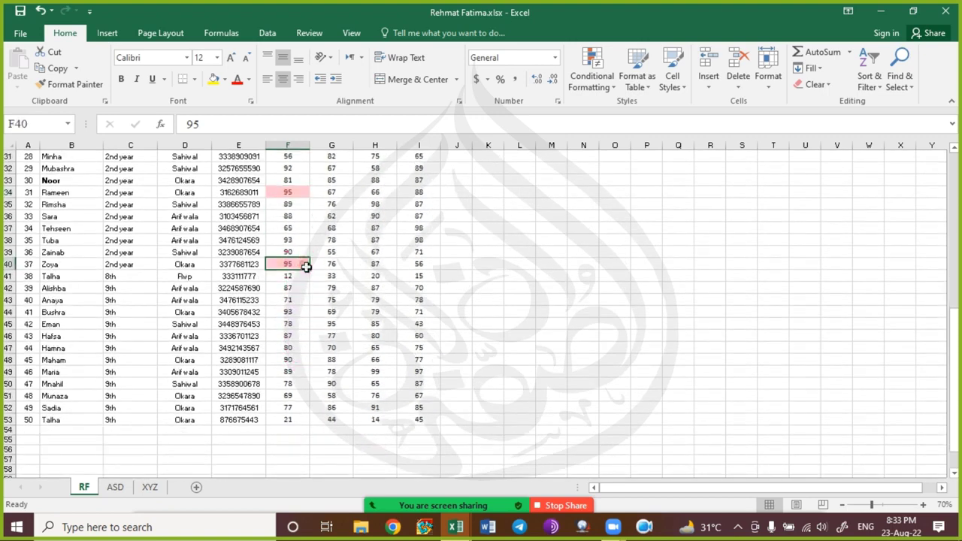
left_click(343, 349)
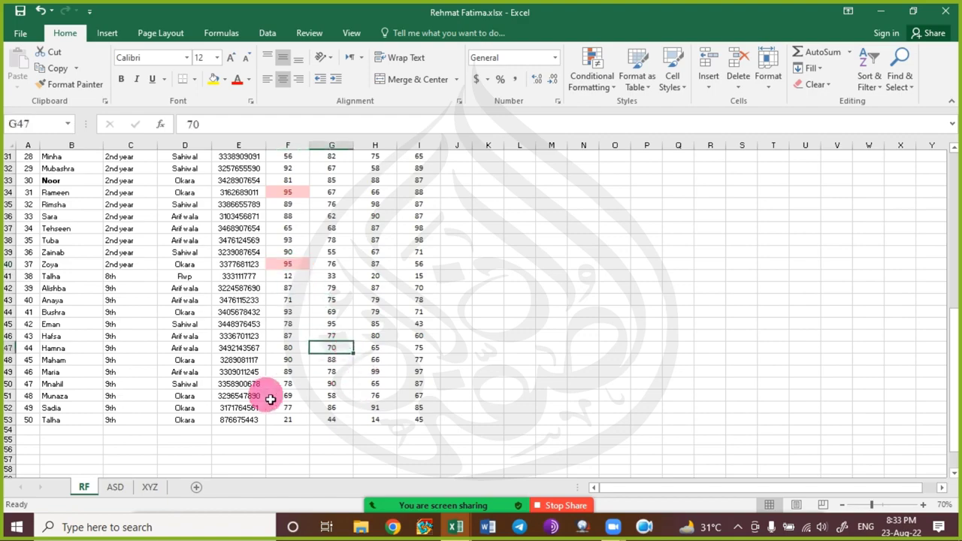
Select the Comp marks in F4:F53 and clear the conditional formatting rules from the entire sheet.
scroll(270, 399, "up", 2)
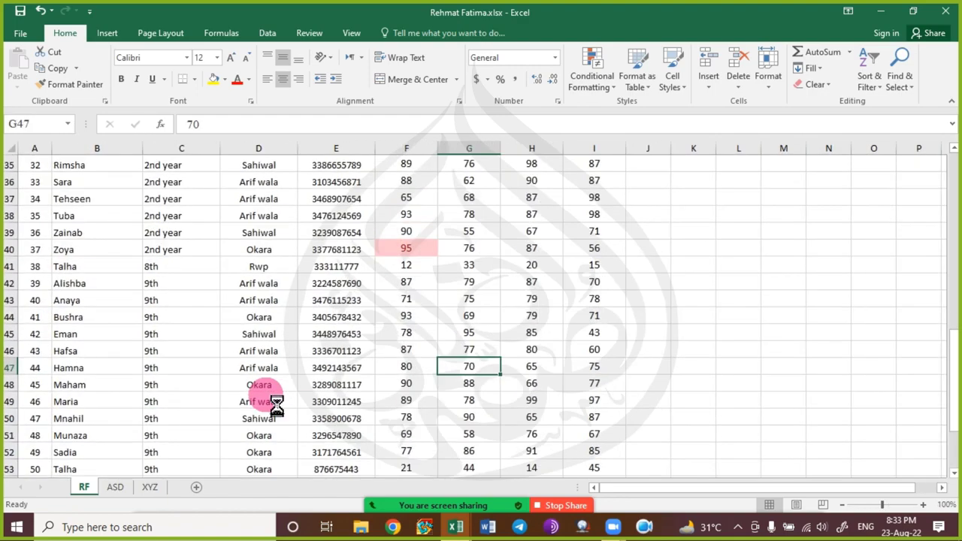
scroll(275, 402, "up", 1)
scroll(383, 339, "down", 1)
scroll(403, 308, "up", 11)
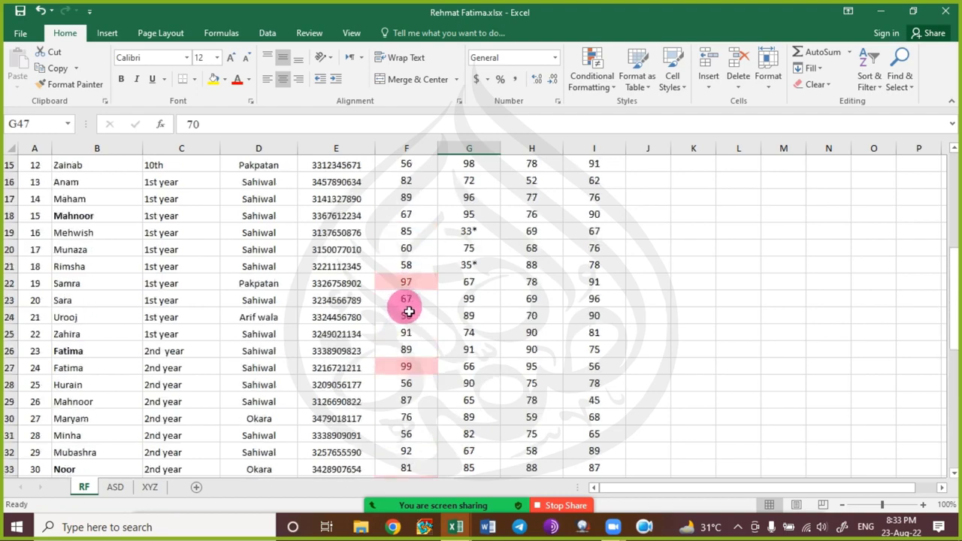
left_click(412, 239)
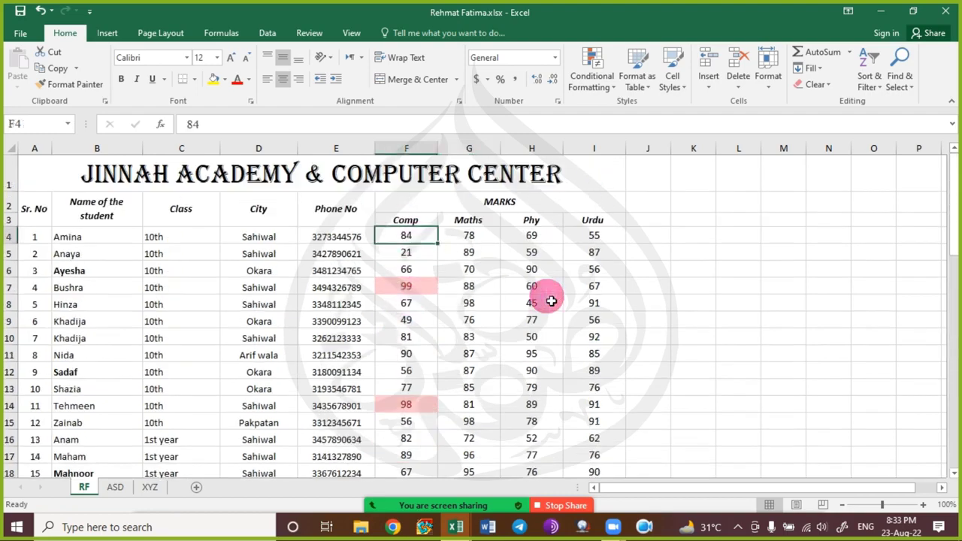
key("ctrl+shift+Down")
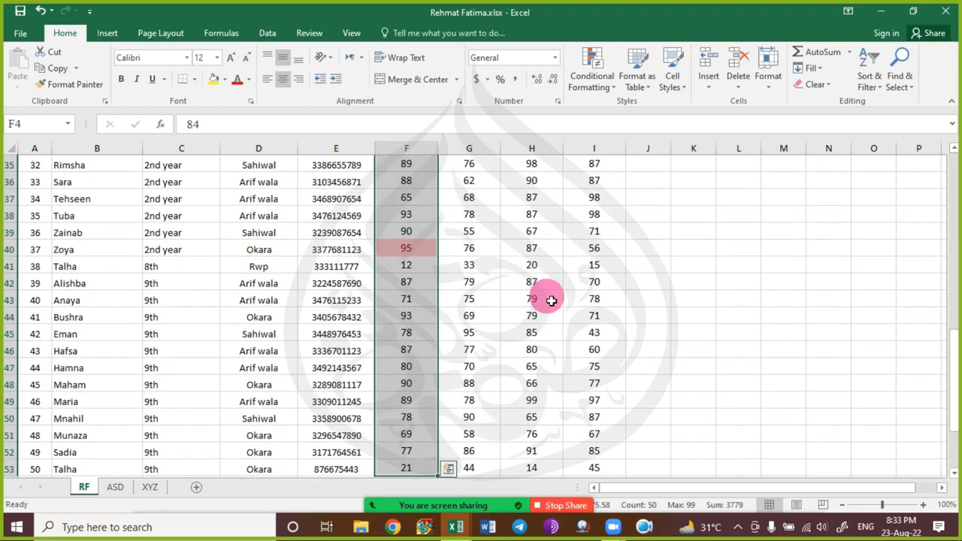
left_click(592, 82)
mouse_move(644, 276)
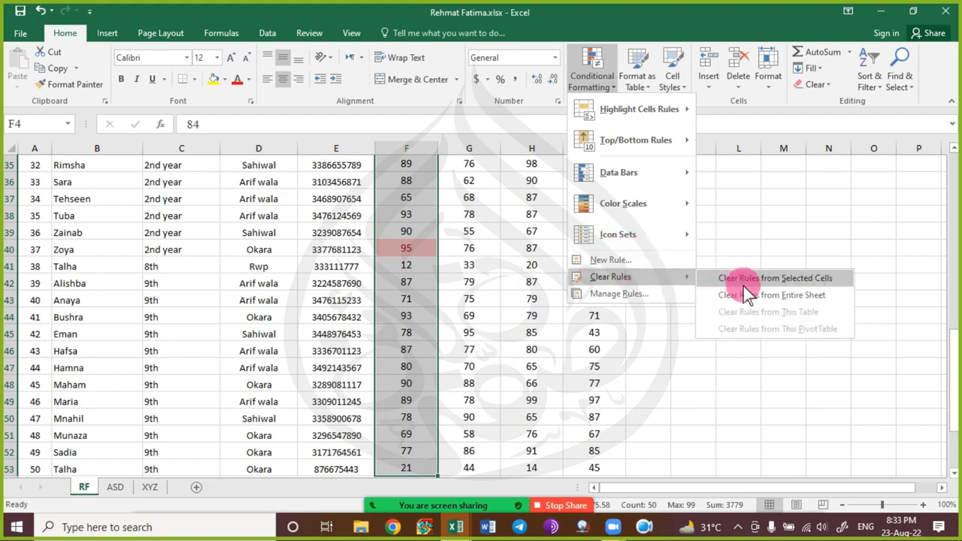
left_click(766, 294)
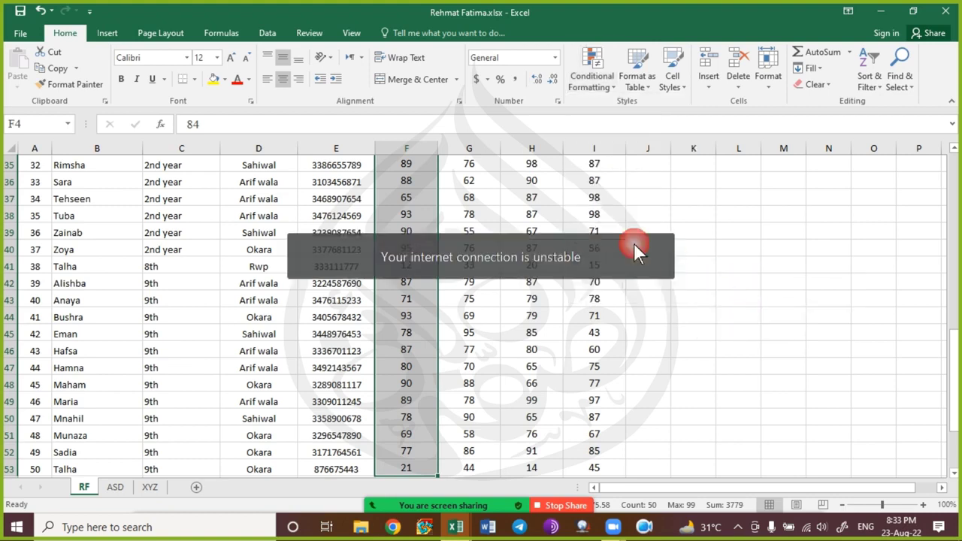
Apply a Top 10% rule with Light Red Fill with Dark Red Text to F4:F53 and check the highlighted Comp marks.
left_click(599, 82)
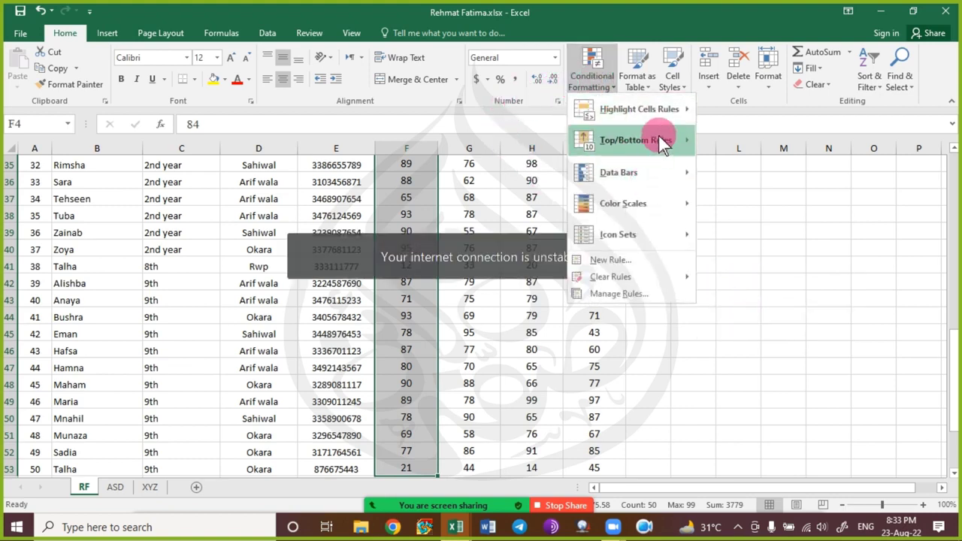
mouse_move(658, 135)
left_click(795, 179)
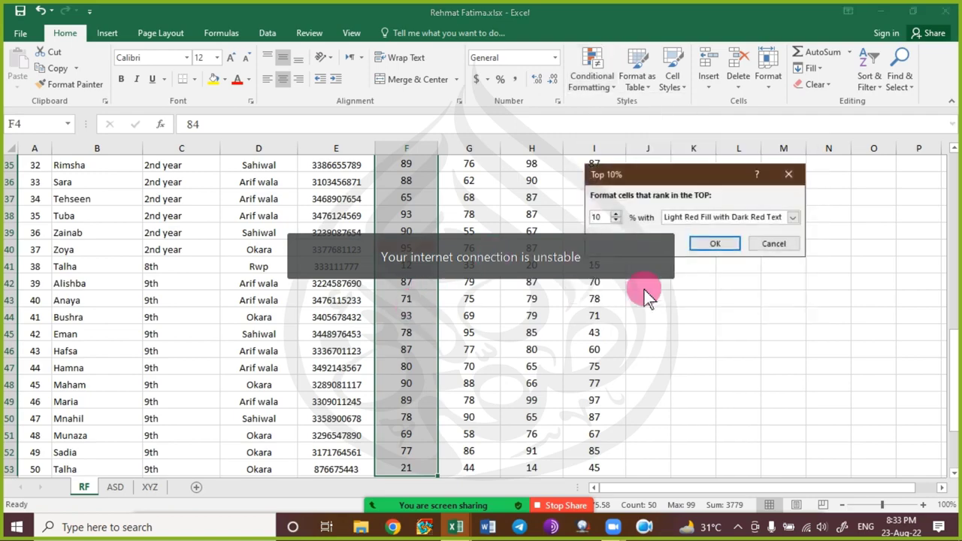
left_click(732, 241)
left_click(406, 303)
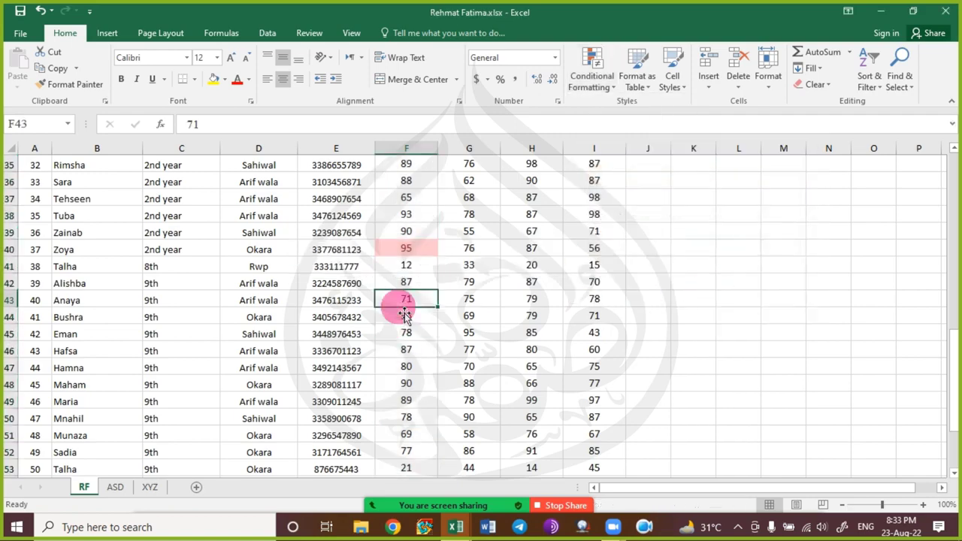
scroll(406, 314, "up", 11)
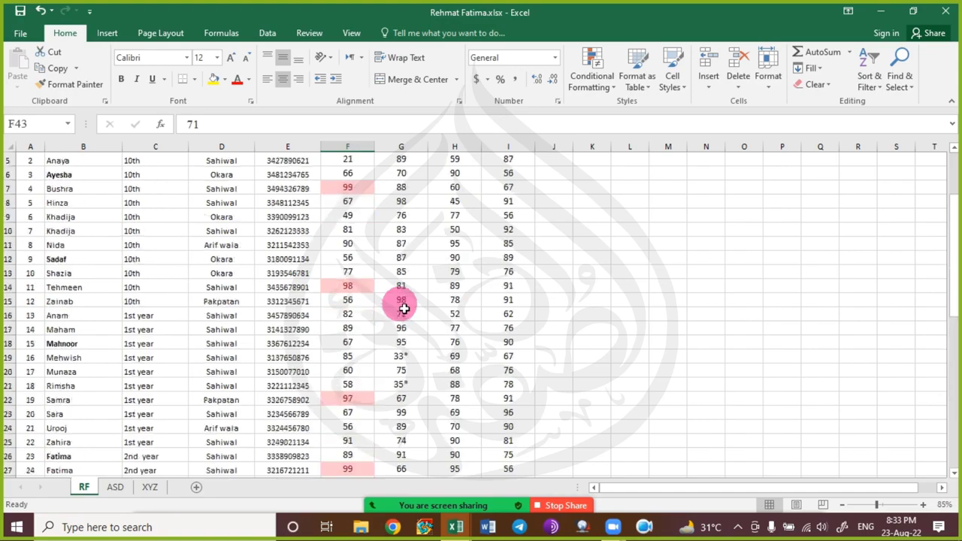
scroll(405, 308, "down", 1, "ctrl")
scroll(404, 308, "down", 6)
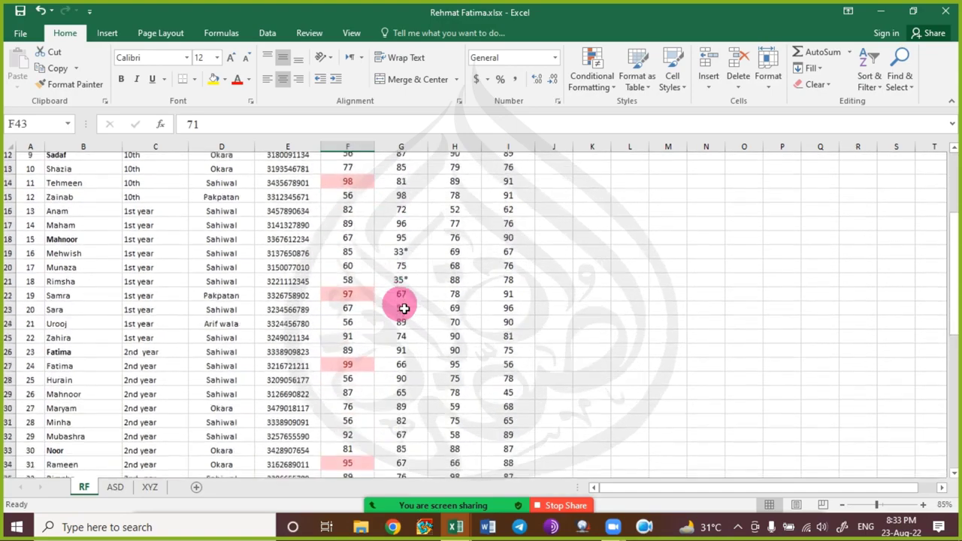
scroll(404, 308, "down", 5)
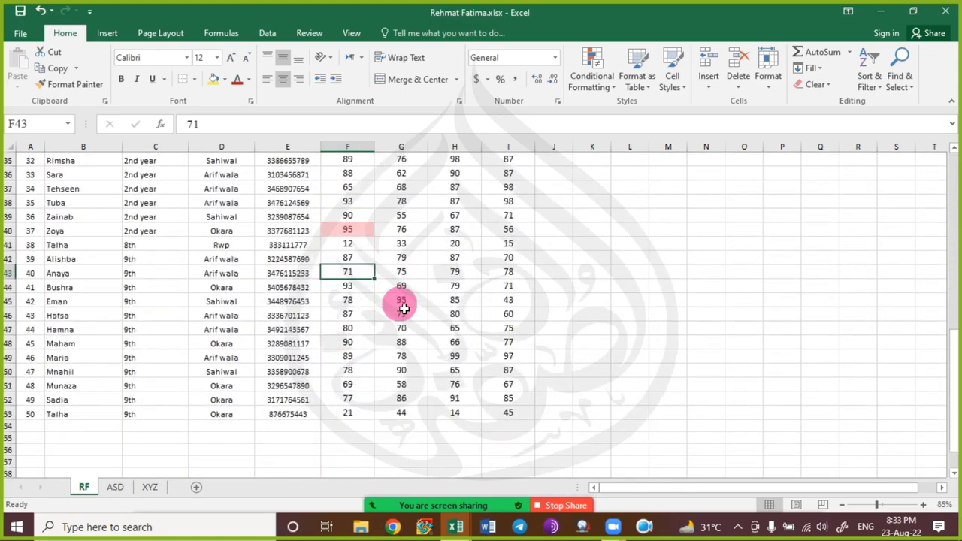
scroll(404, 308, "up", 11)
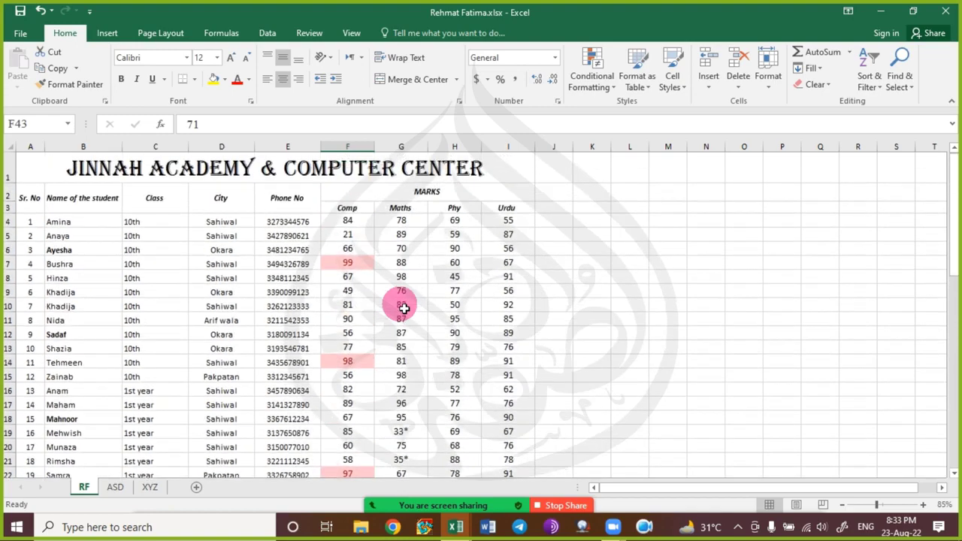
left_click(580, 294)
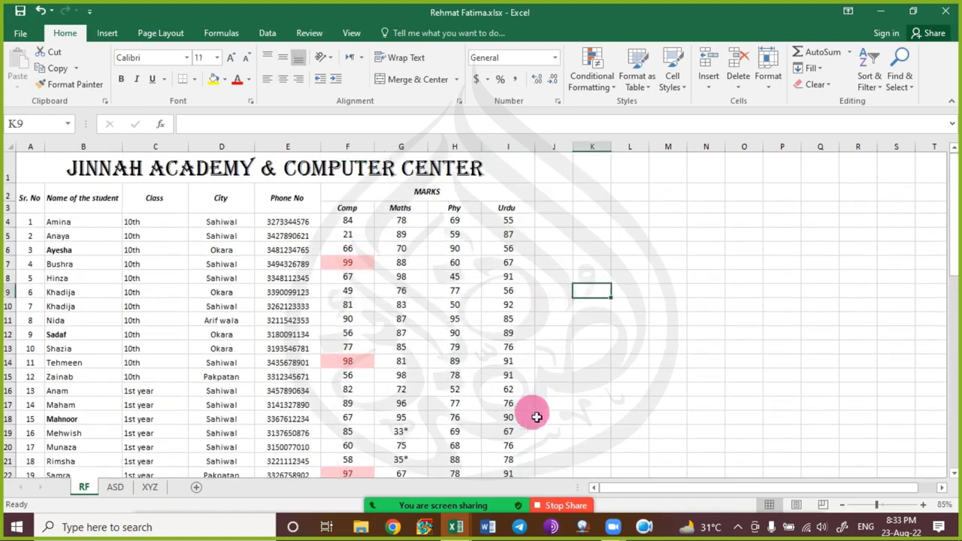
key("alt+Tab")
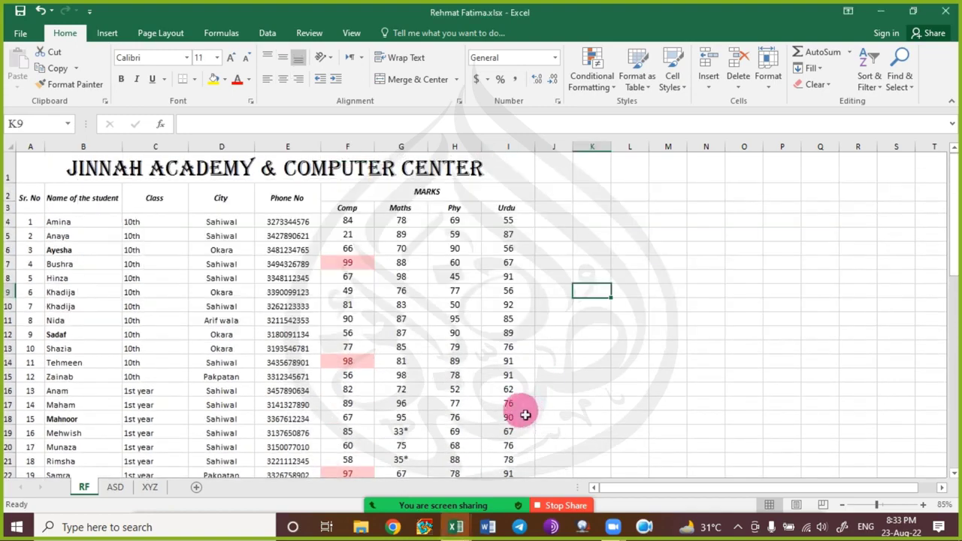
key("super+r")
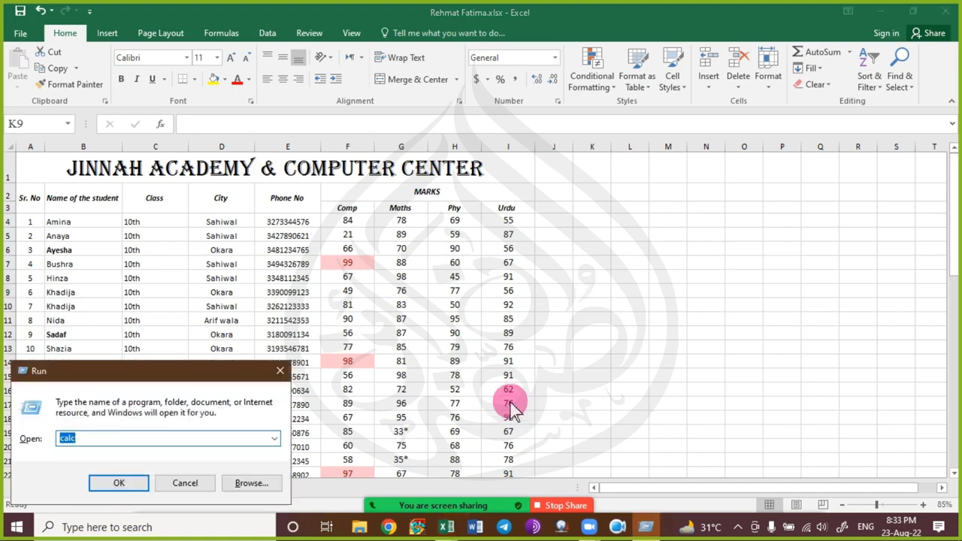
key("Escape")
left_click(592, 79)
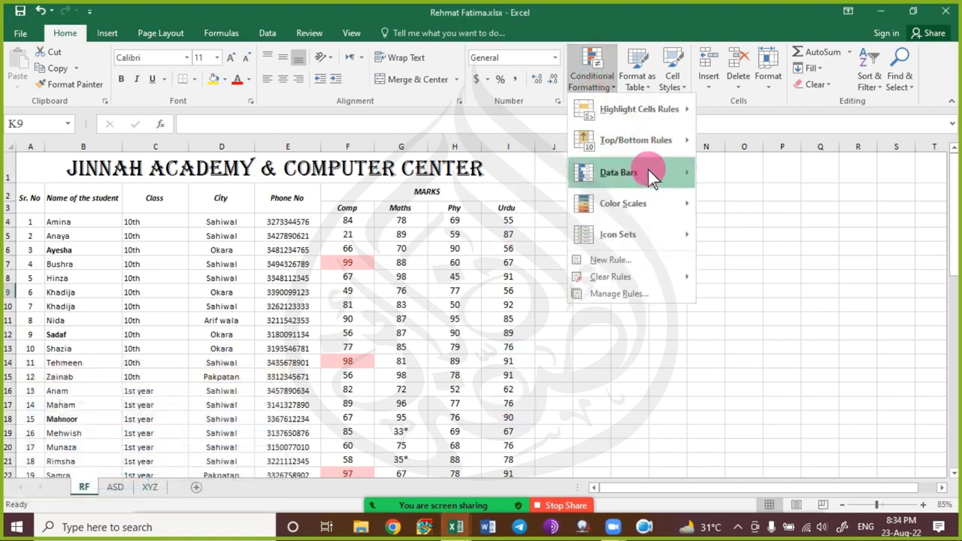
mouse_move(680, 144)
left_click(786, 179)
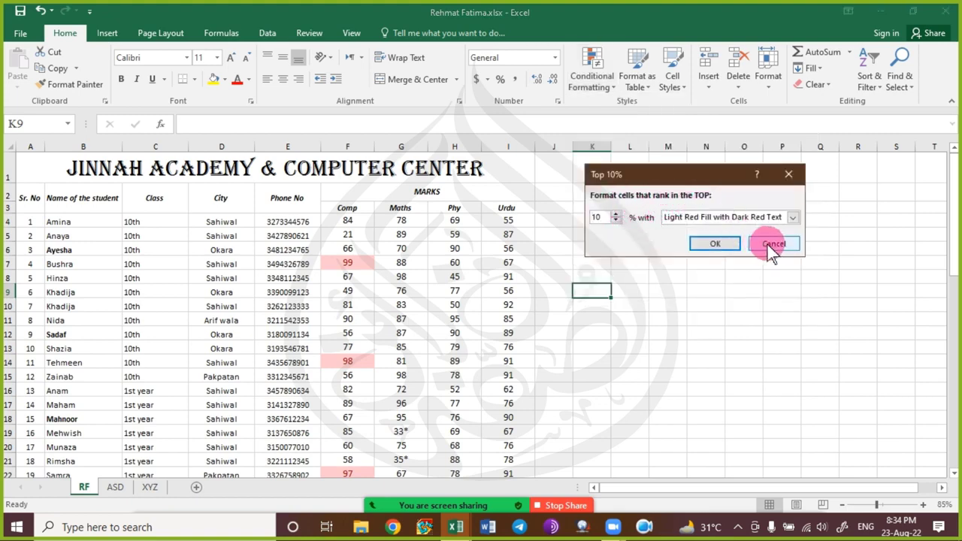
left_click(772, 245)
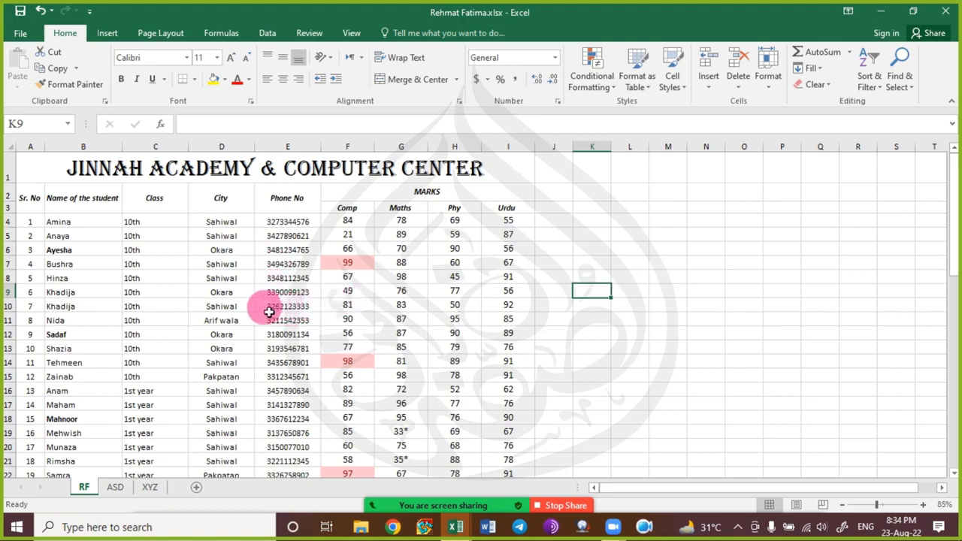
Calculate 50 × 10 ÷ 100 in the Windows Calculator, close it, and compare the result with the highlighted Comp marks.
key("super+r")
key("Return")
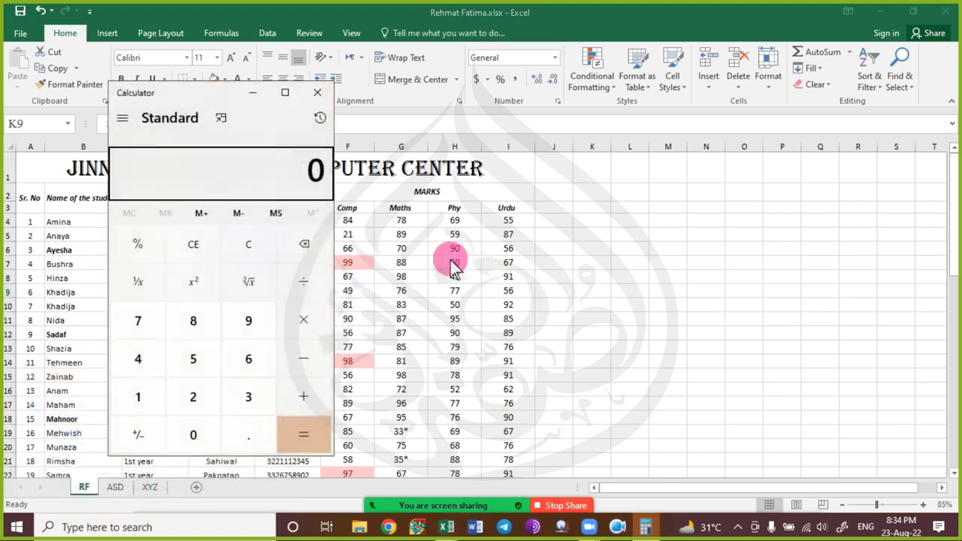
type("50*")
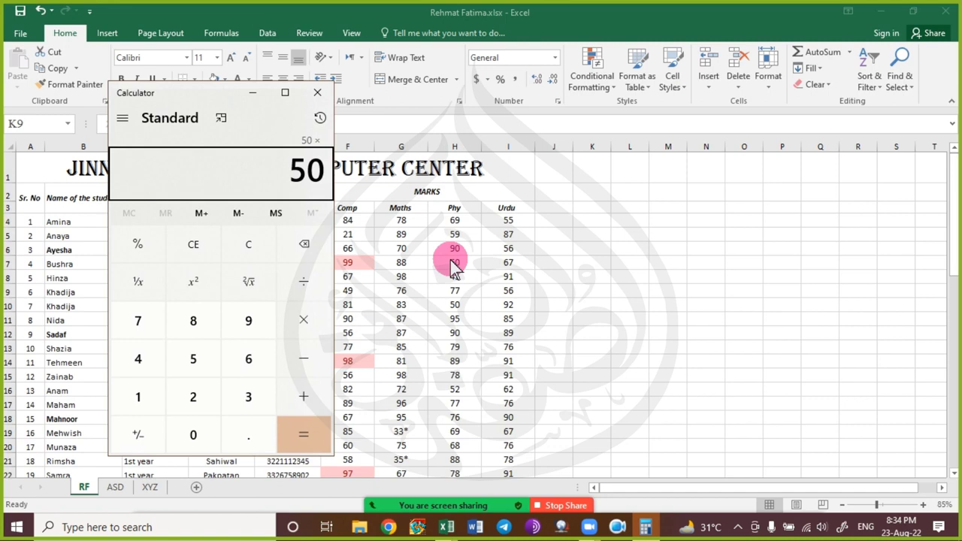
type("10/")
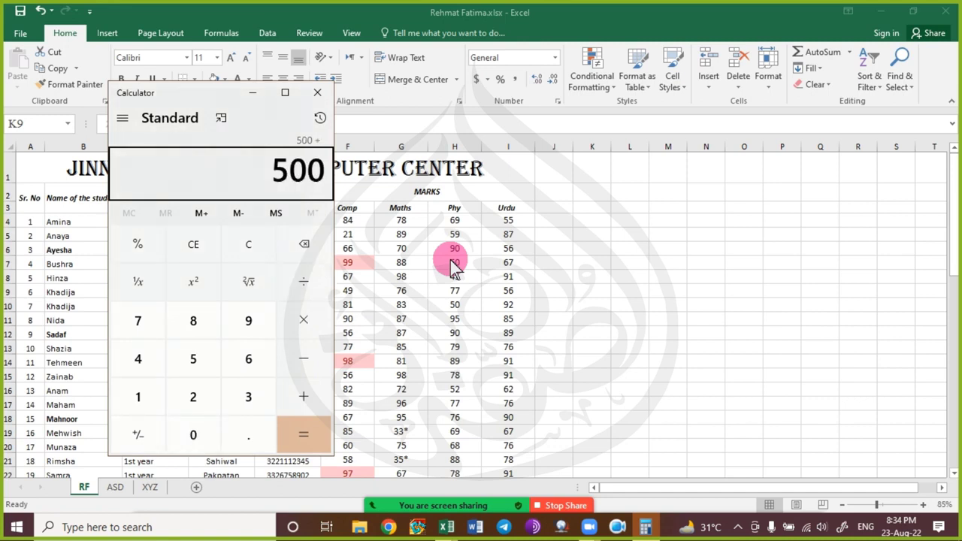
type("100 =")
left_click(317, 92)
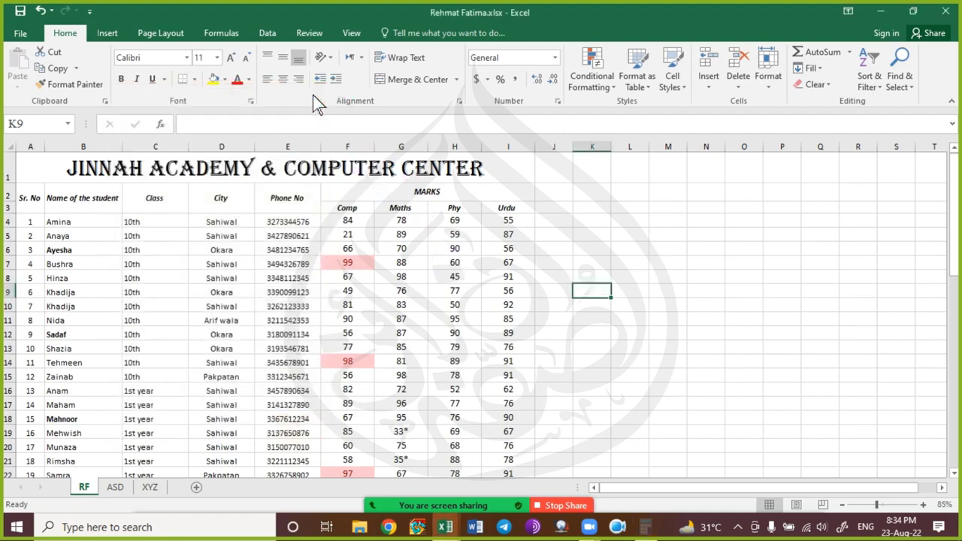
left_click(317, 262)
scroll(203, 319, "down", 8)
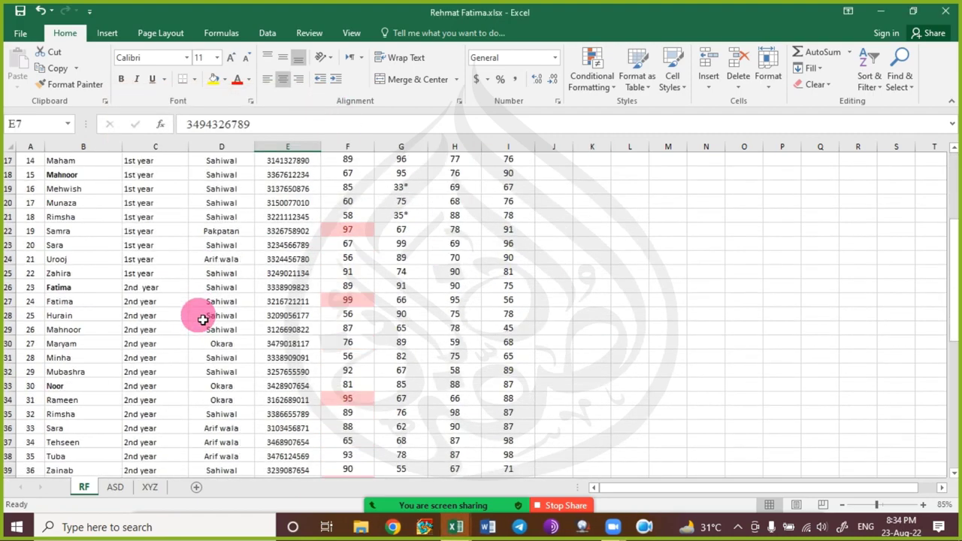
scroll(203, 319, "up", 3)
scroll(203, 320, "up", 5)
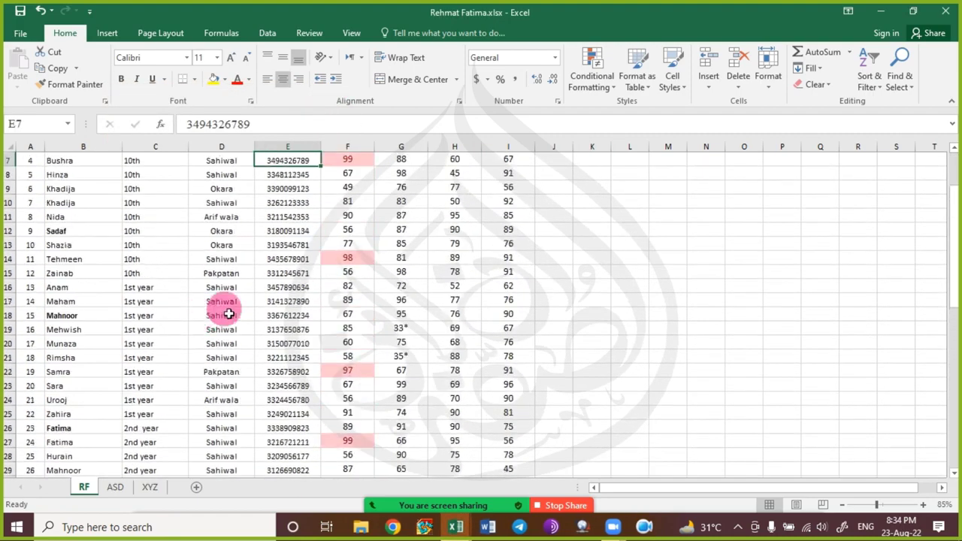
Select the Phy marks in H4:H53 and apply a Top 10% rule with Light Red Fill with Dark Red Text.
left_click(454, 221)
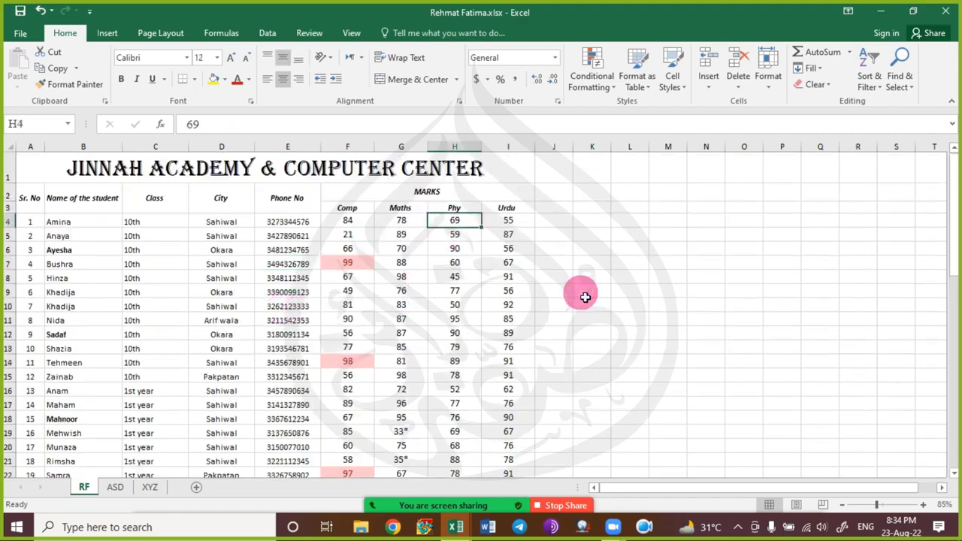
key("ctrl+shift+Down")
scroll(579, 296, "down", 2)
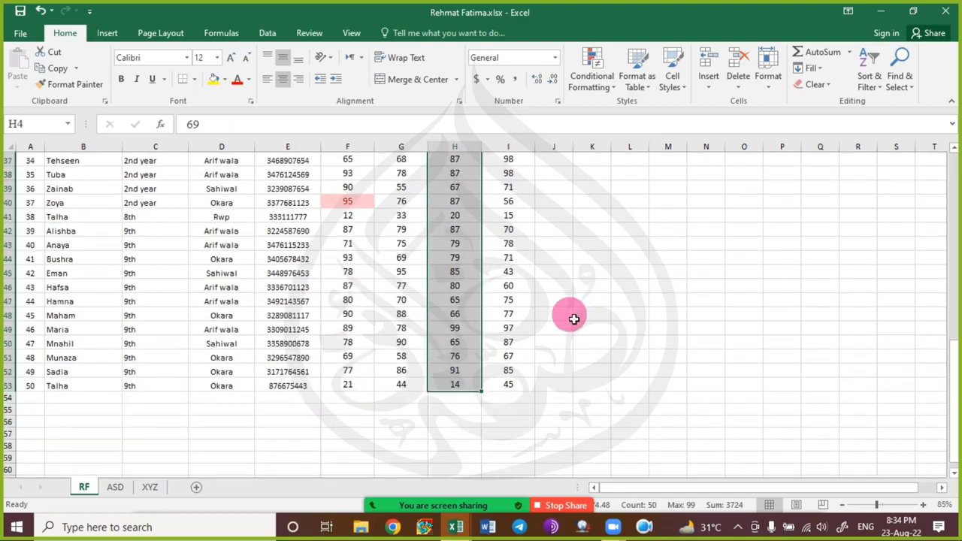
scroll(571, 315, "up", 7)
scroll(579, 315, "up", 5)
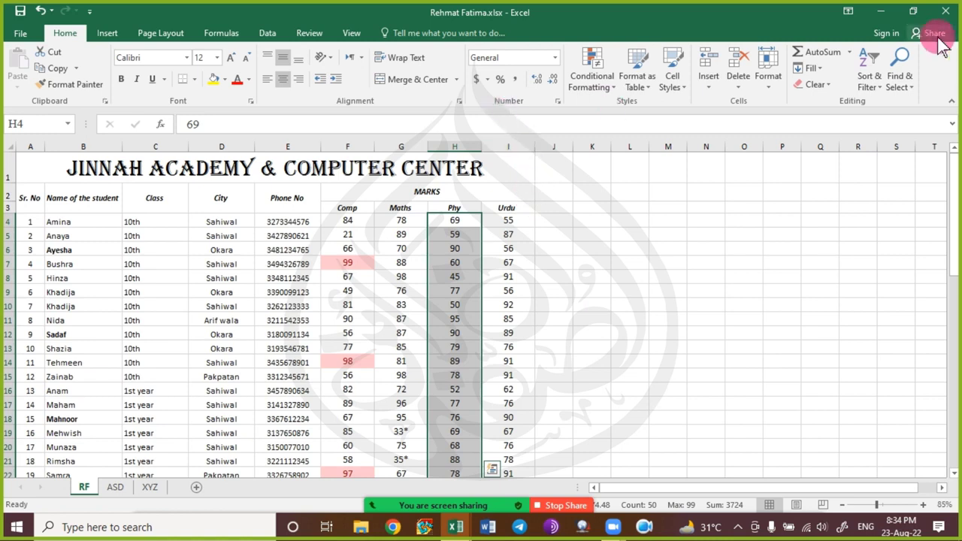
left_click(595, 91)
mouse_move(658, 144)
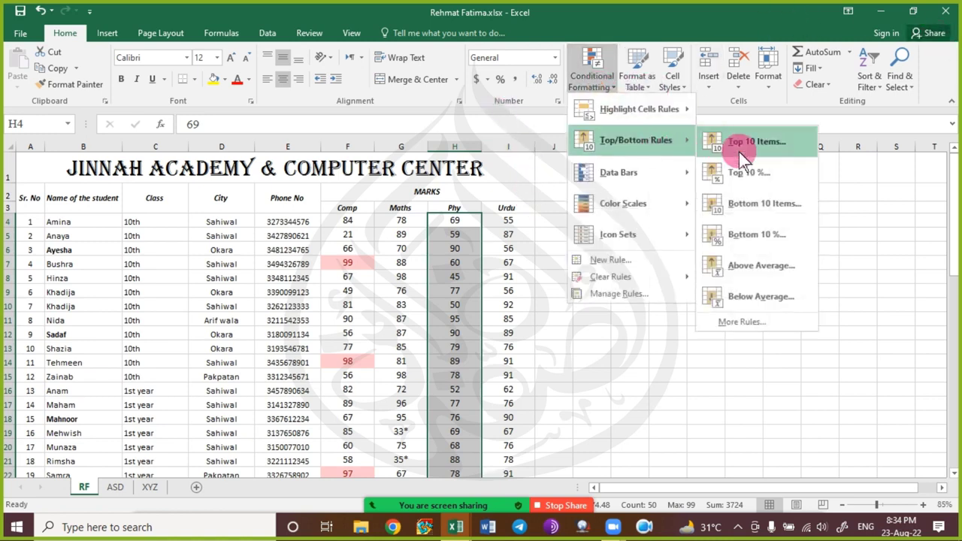
left_click(793, 169)
left_click(737, 216)
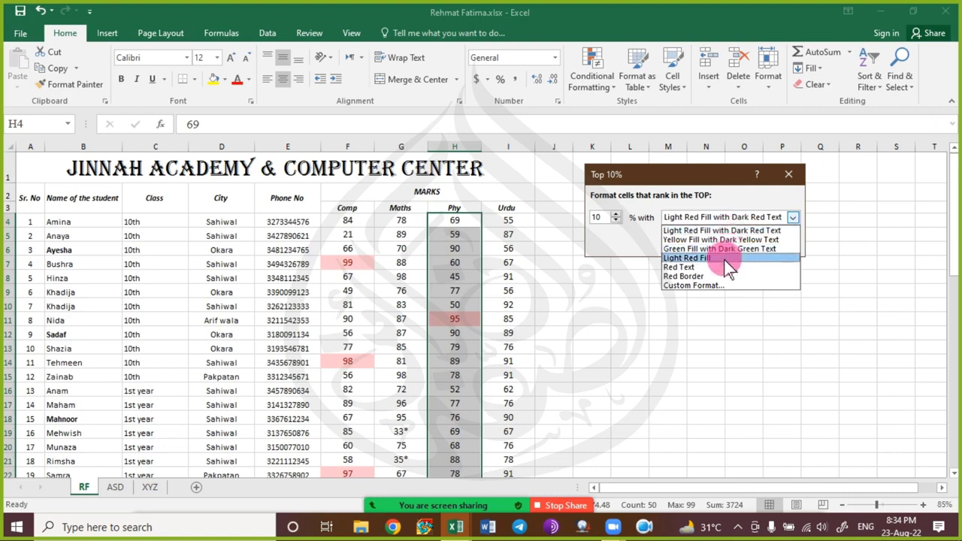
left_click(770, 187)
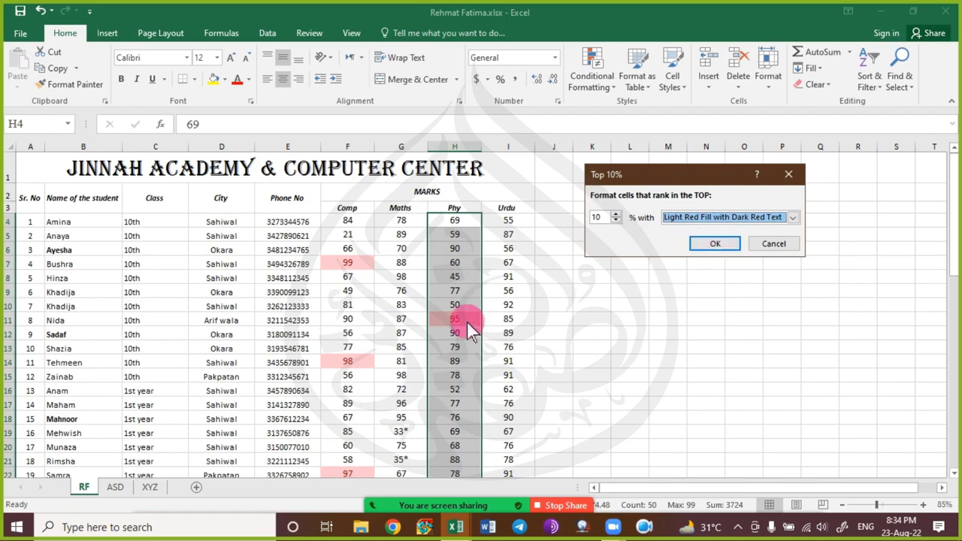
left_click(720, 245)
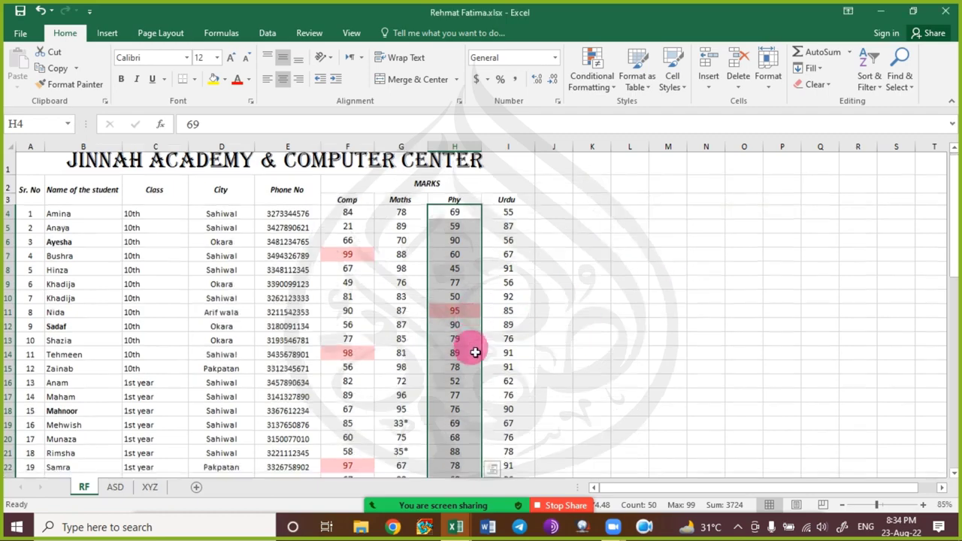
Examine which Phy marks the Top 10% rule highlights throughout the student list.
scroll(473, 350, "down", 5)
scroll(475, 351, "down", 5)
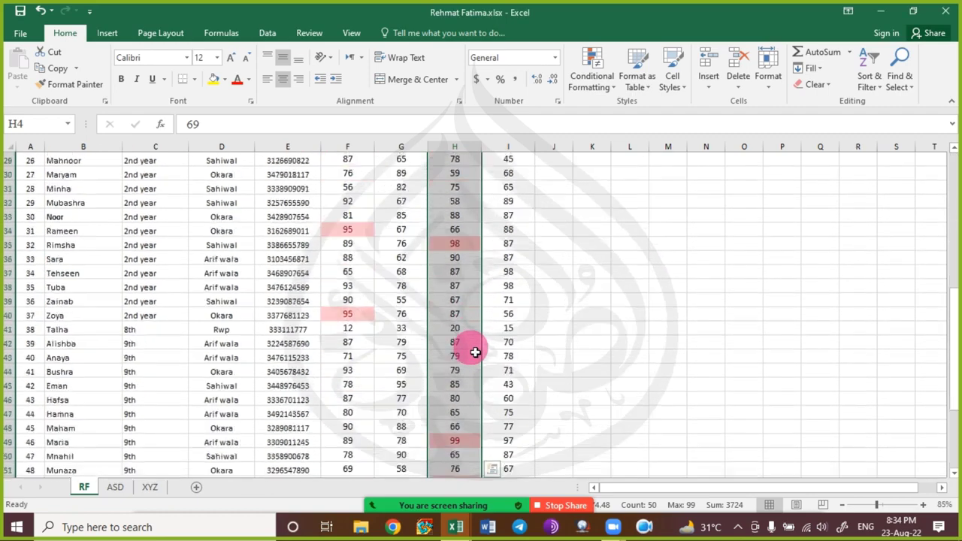
scroll(475, 352, "up", 4)
scroll(475, 351, "up", 7)
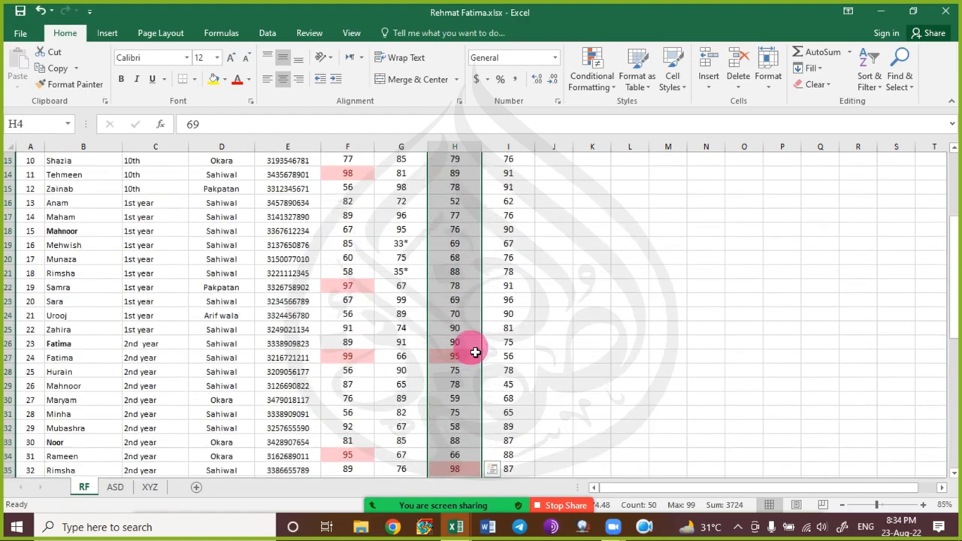
left_click(498, 290)
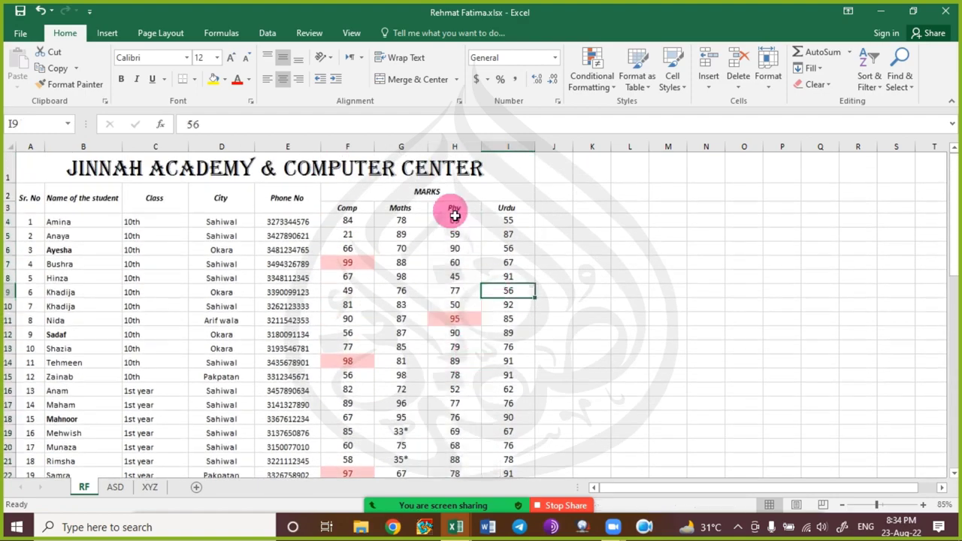
scroll(443, 290, "down", 5)
scroll(438, 290, "down", 2)
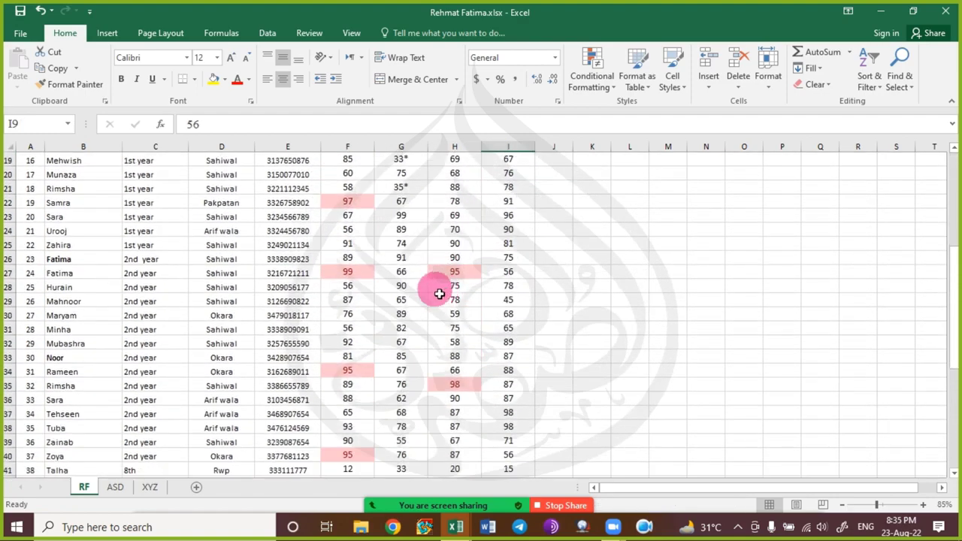
scroll(365, 333, "up", 1)
scroll(365, 335, "down", 3)
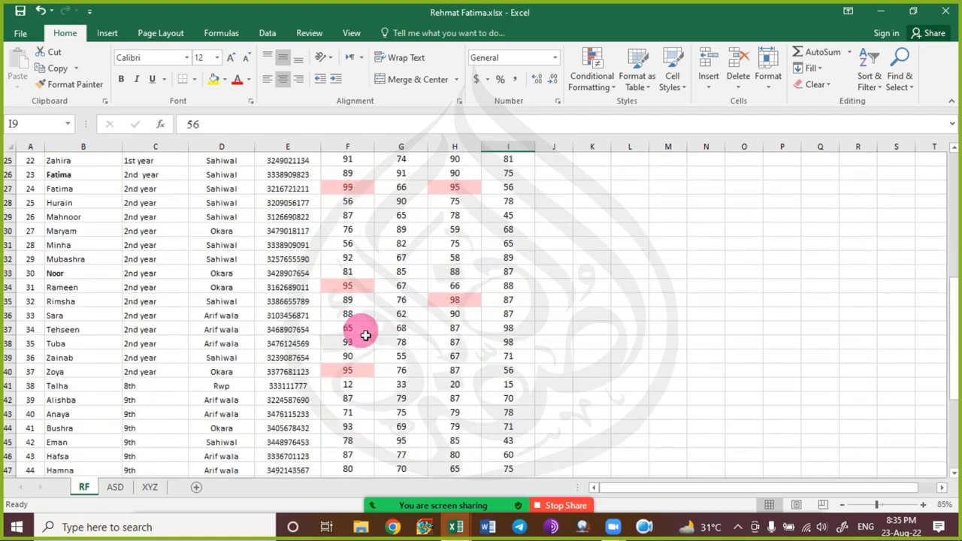
Count the highlighted Comp marks from the first student row downward, looking for the lowest highlighted marks.
scroll(366, 335, "up", 8)
scroll(365, 335, "down", 2)
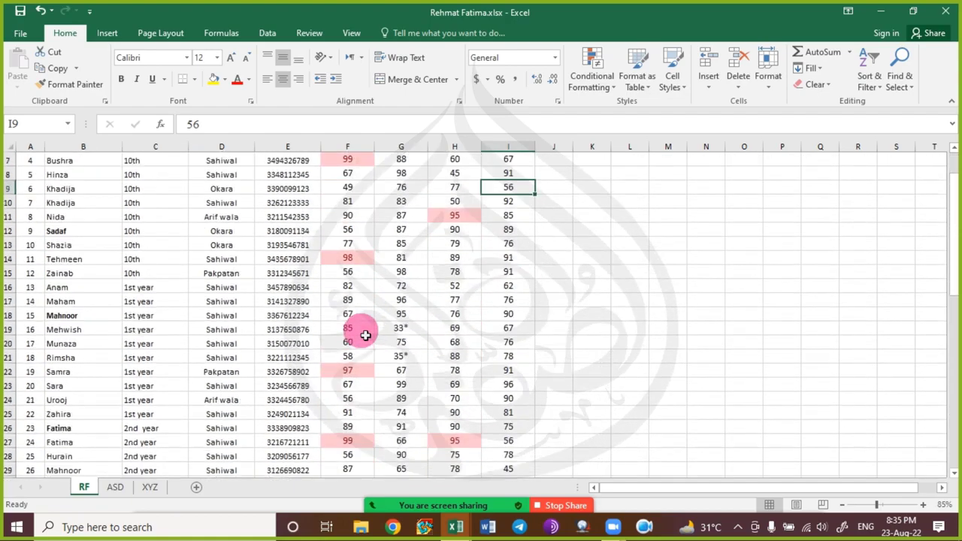
scroll(365, 335, "down", 6)
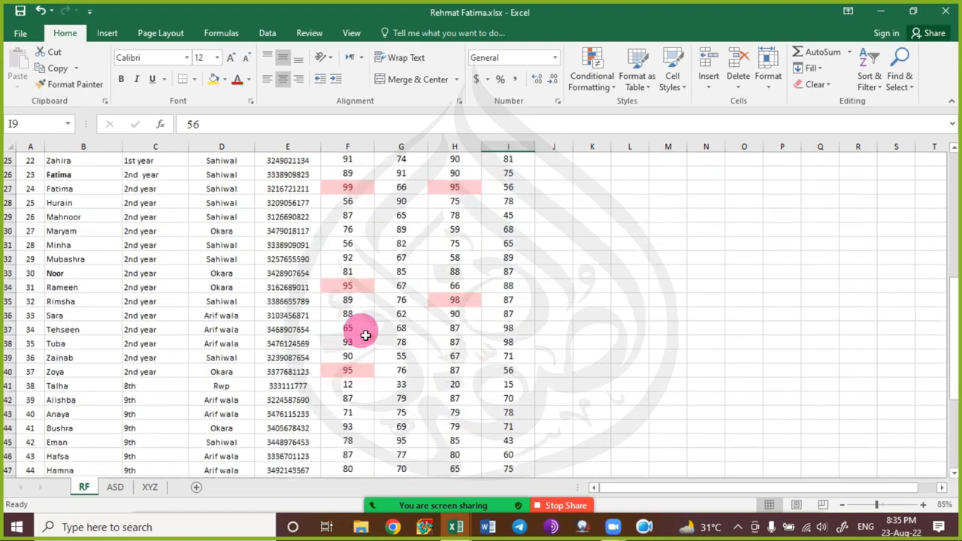
scroll(366, 335, "up", 1)
scroll(365, 335, "up", 2)
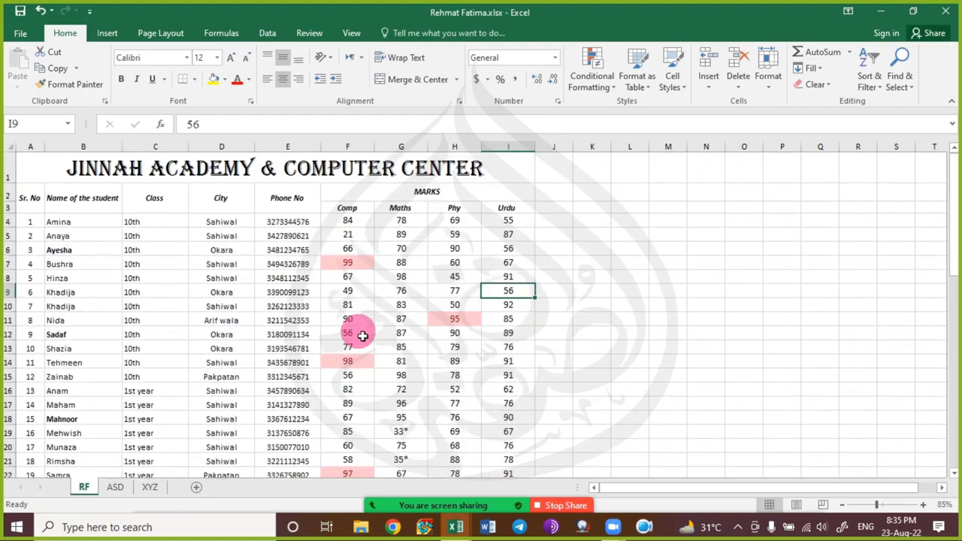
scroll(363, 335, "down", 3)
scroll(363, 335, "down", 9)
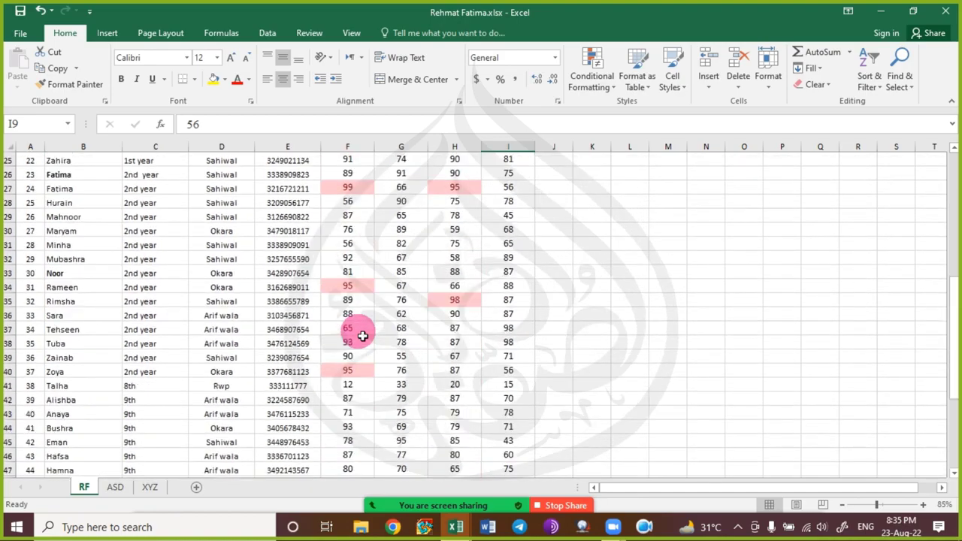
scroll(363, 335, "up", 6)
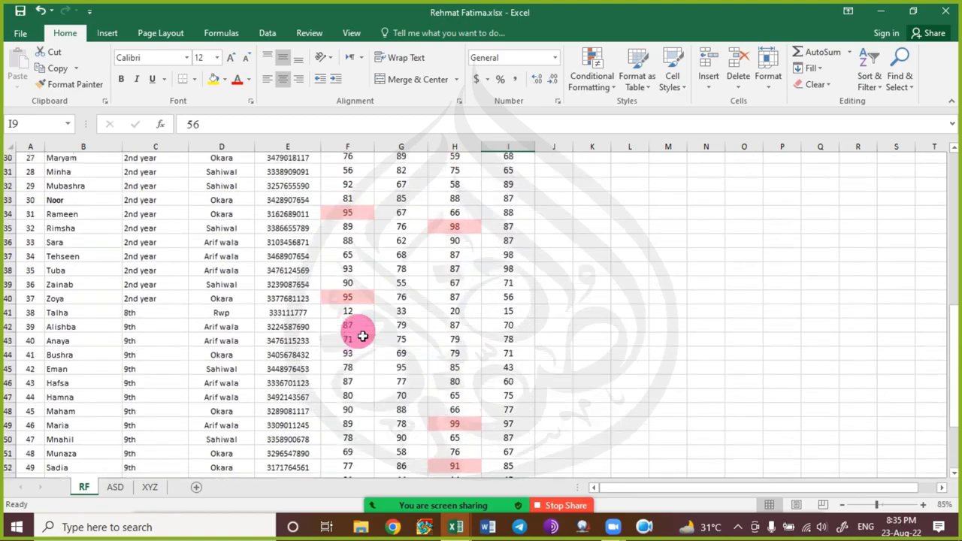
scroll(363, 336, "up", 6)
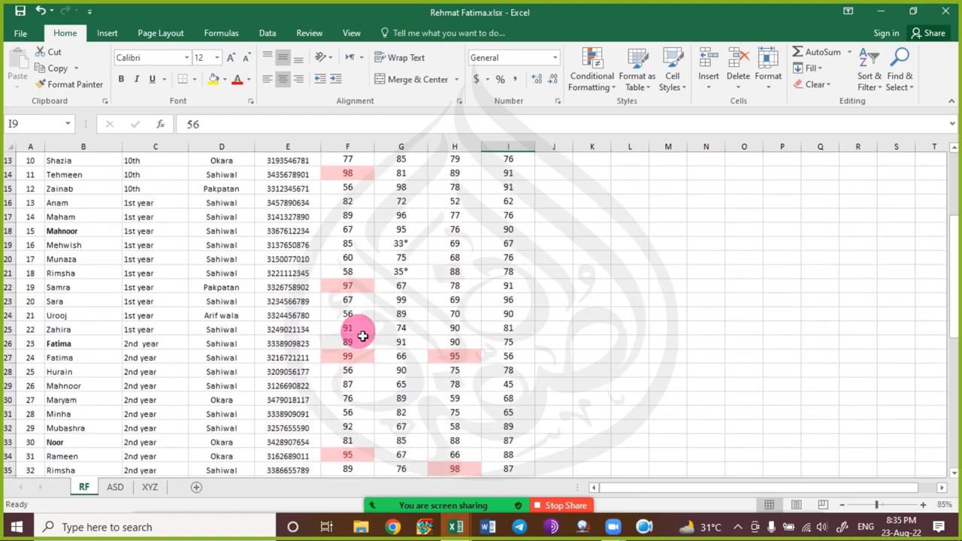
scroll(363, 336, "up", 1)
scroll(363, 335, "down", 2)
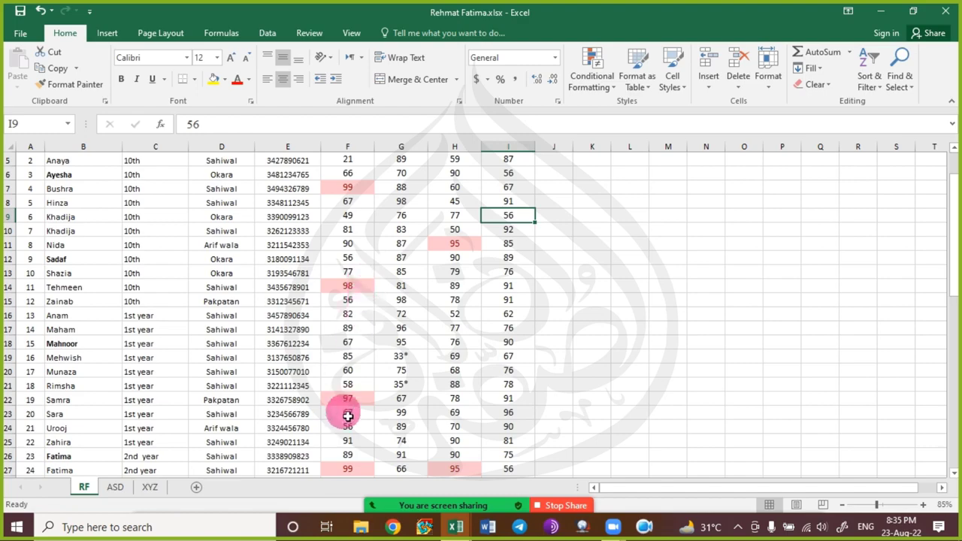
scroll(365, 416, "down", 3)
scroll(362, 420, "down", 4)
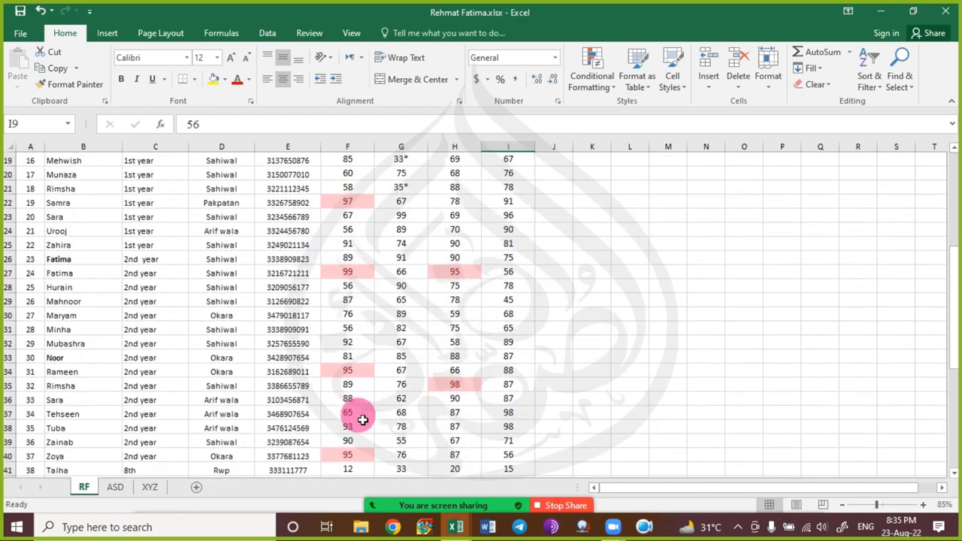
scroll(362, 420, "down", 1)
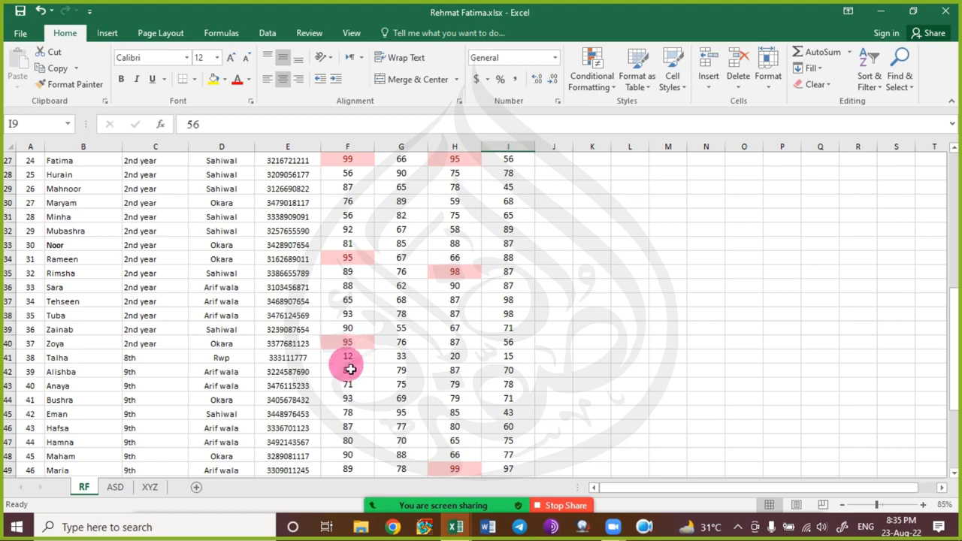
Change the Comp mark in F40 to 94 and recheck the highlighted Comp marks down to row 53.
scroll(350, 369, "down", 2)
left_click(363, 258)
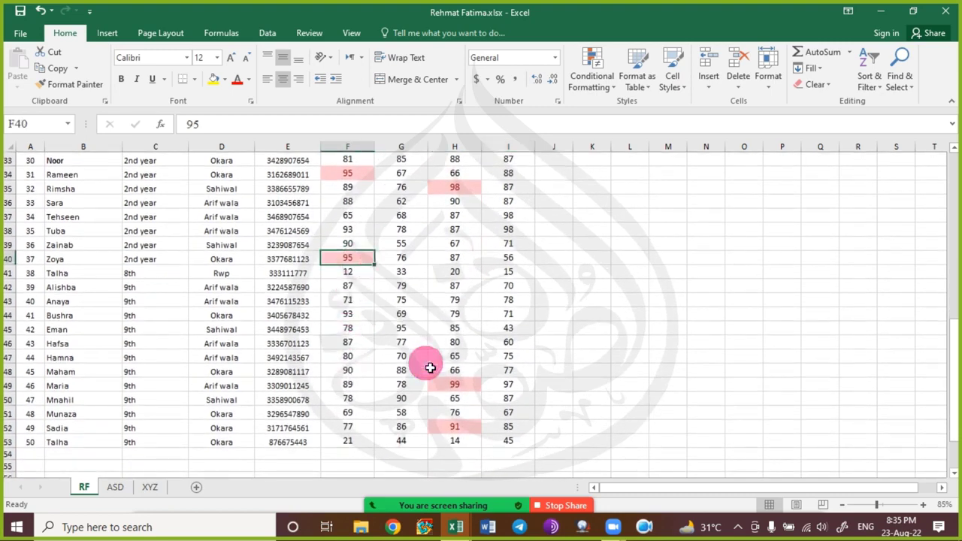
type("94")
key("Return")
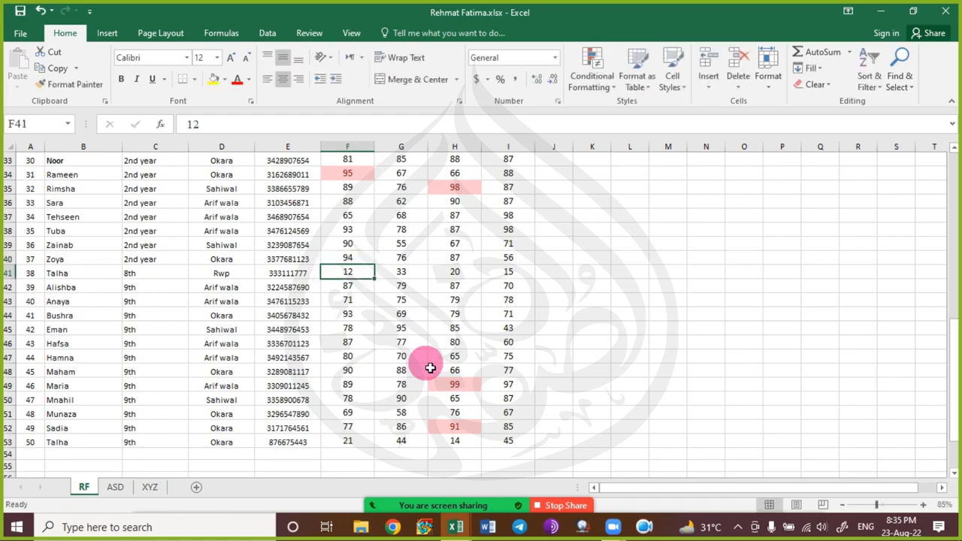
scroll(430, 366, "up", 9)
scroll(350, 243, "up", 2)
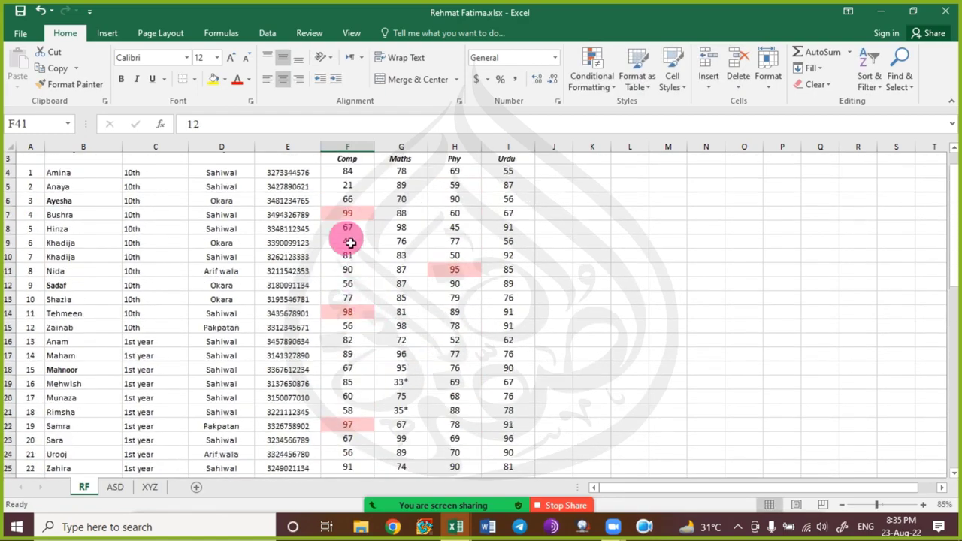
scroll(344, 226, "down", 2)
scroll(344, 278, "down", 7)
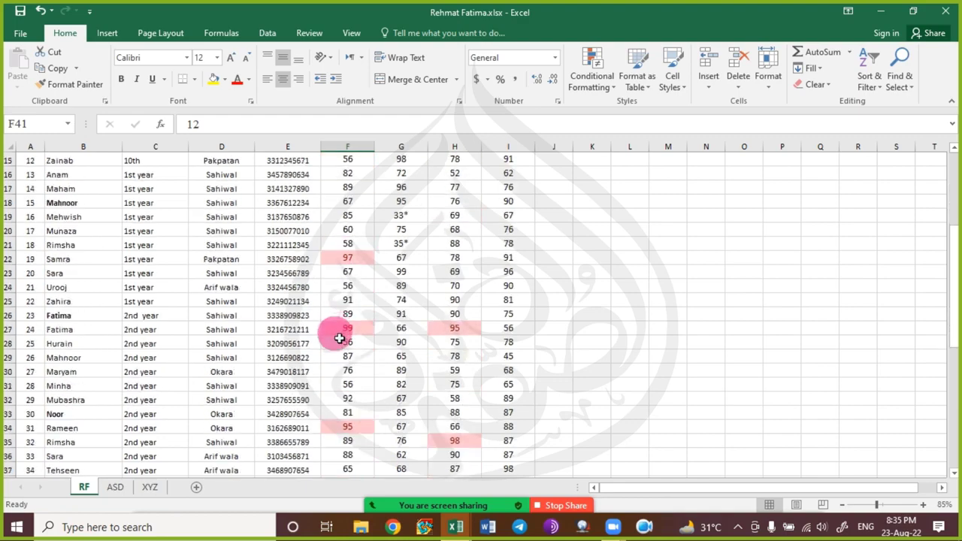
scroll(337, 423, "down", 3)
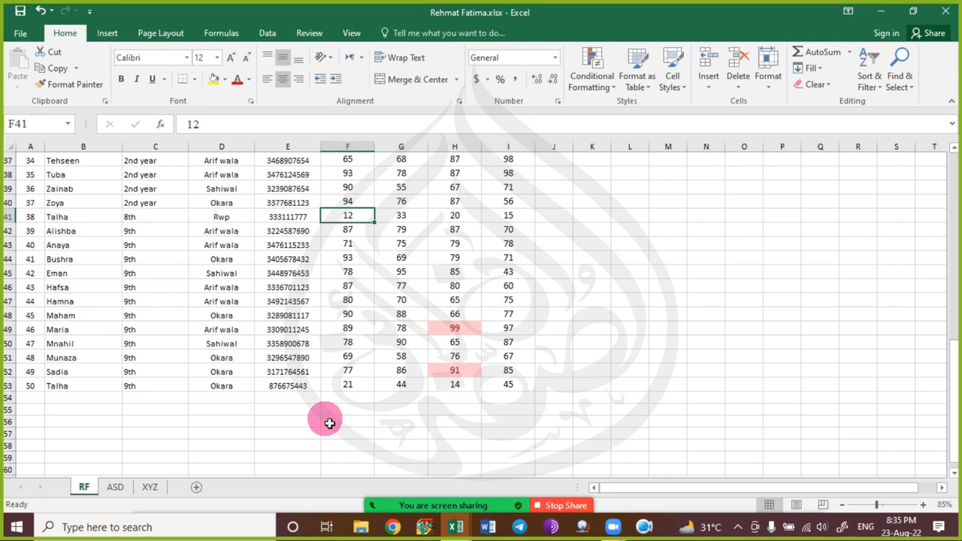
Review the Top/Bottom Rules available under conditional formatting, and return to the Maths mark in G6.
left_click(608, 74)
mouse_move(644, 139)
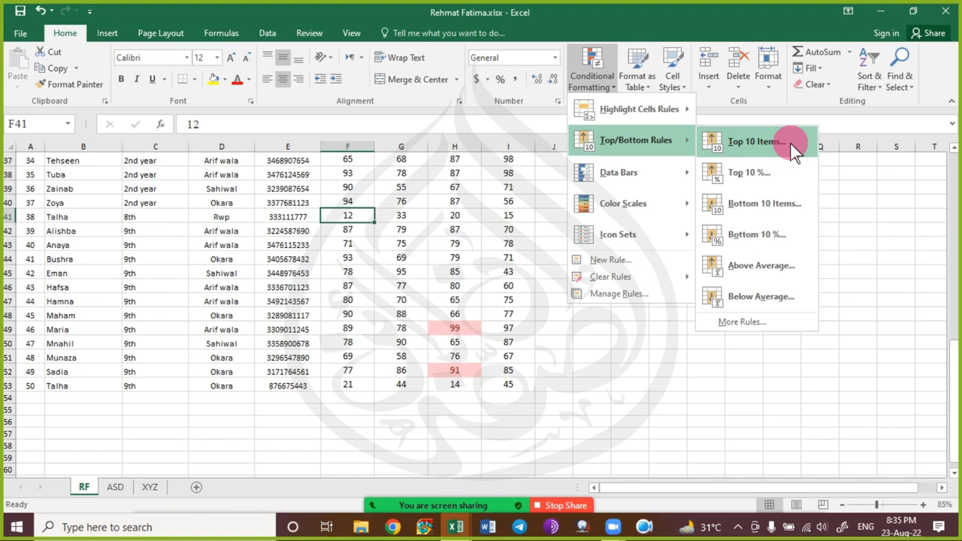
left_click(454, 272)
scroll(434, 246, "up", 12)
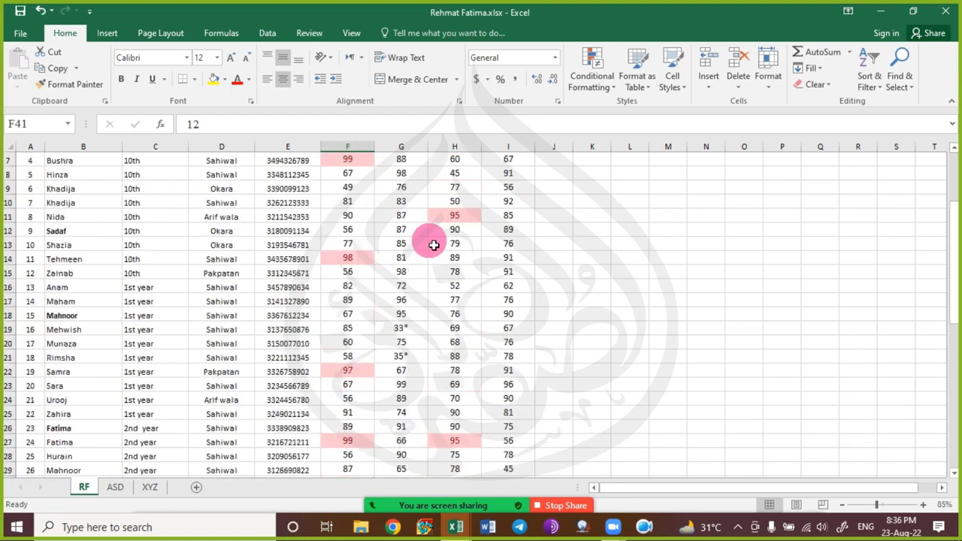
left_click(412, 248)
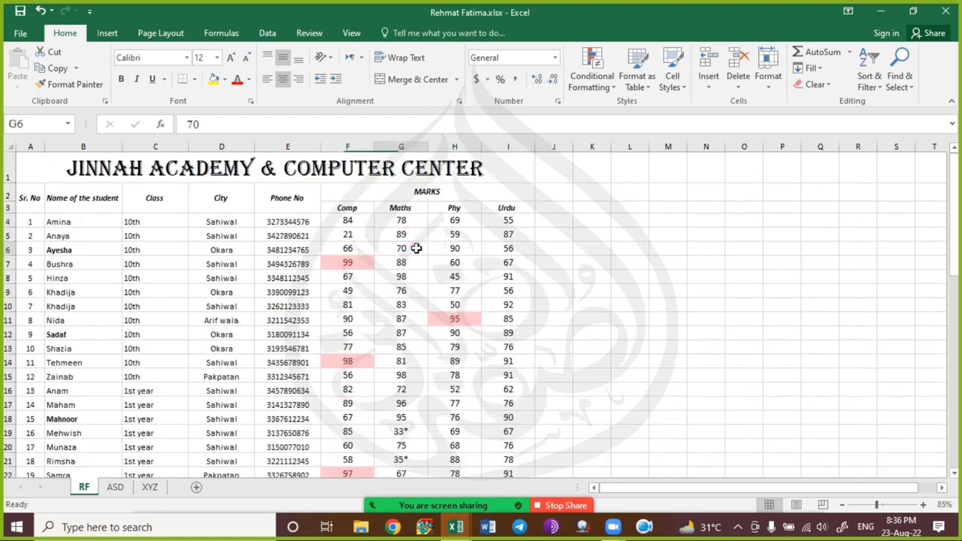
Look through the Color Scales and Icon Sets offered under conditional formatting without applying any of them.
left_click(592, 82)
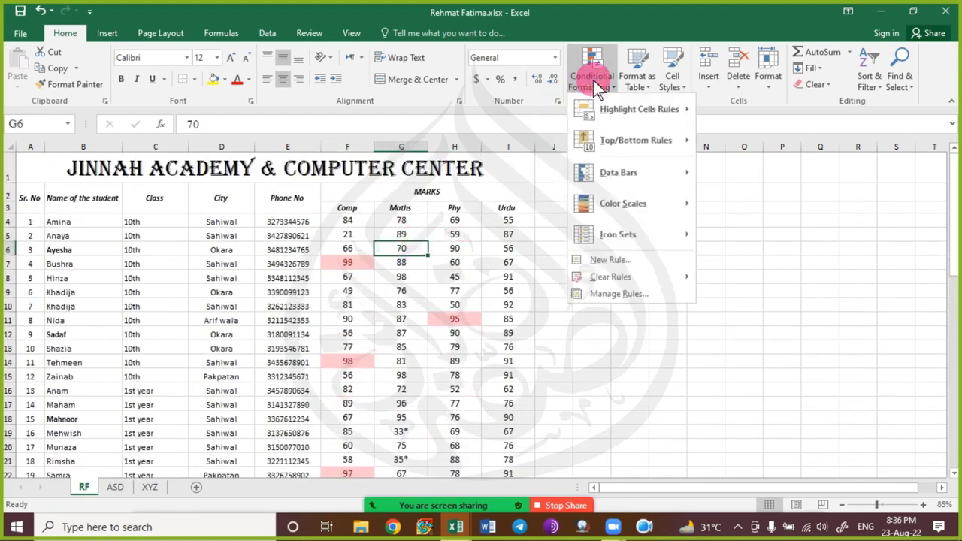
left_click(631, 212)
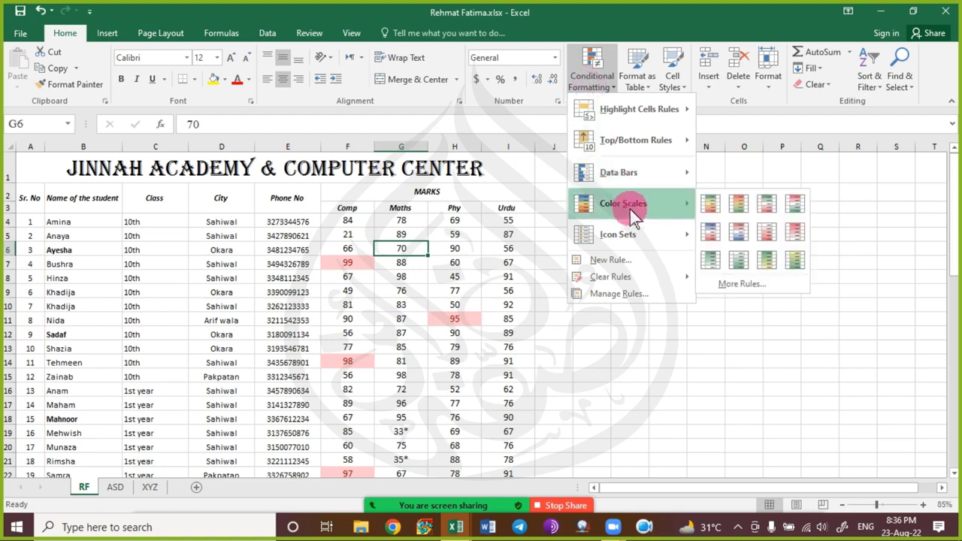
left_click(622, 238)
left_click(472, 253)
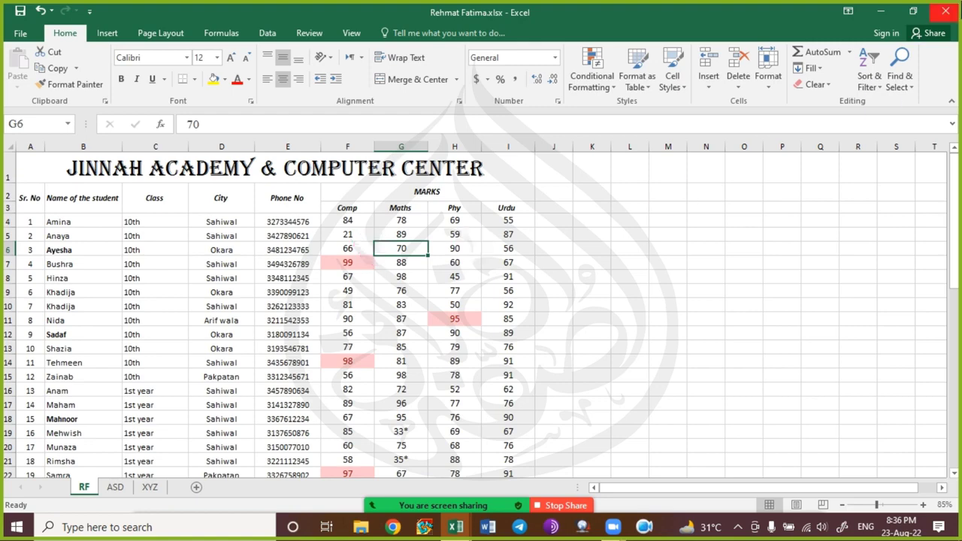
Close the student marks workbook and stop the meeting's screen share.
left_click(950, 11)
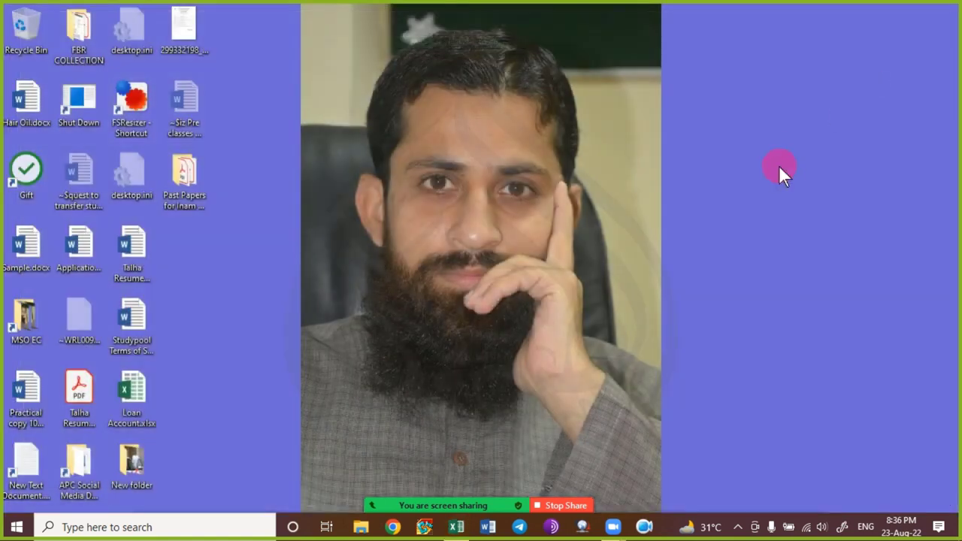
left_click(562, 502)
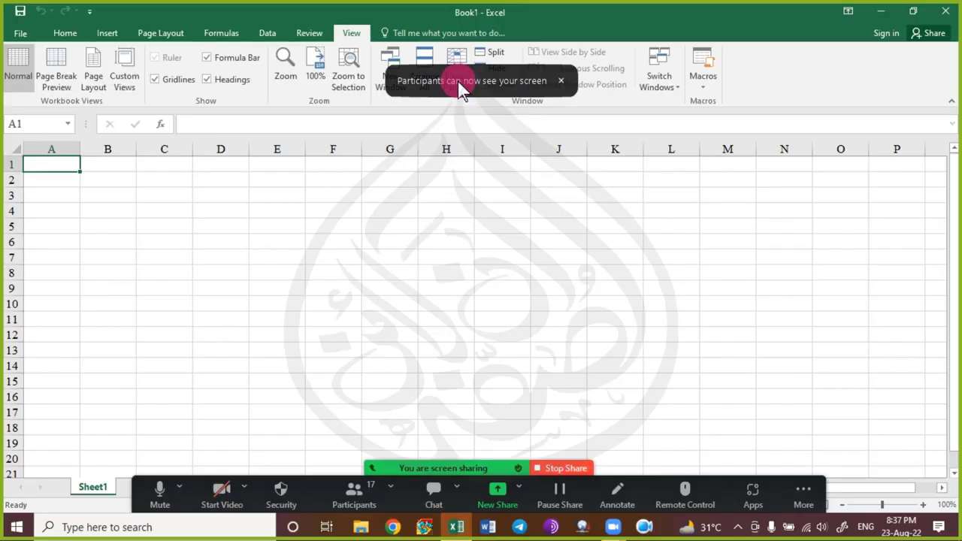
Open the Zoom meeting chat beside the blank workbook, read the latest student questions, and minimize the chat window.
left_click(439, 502)
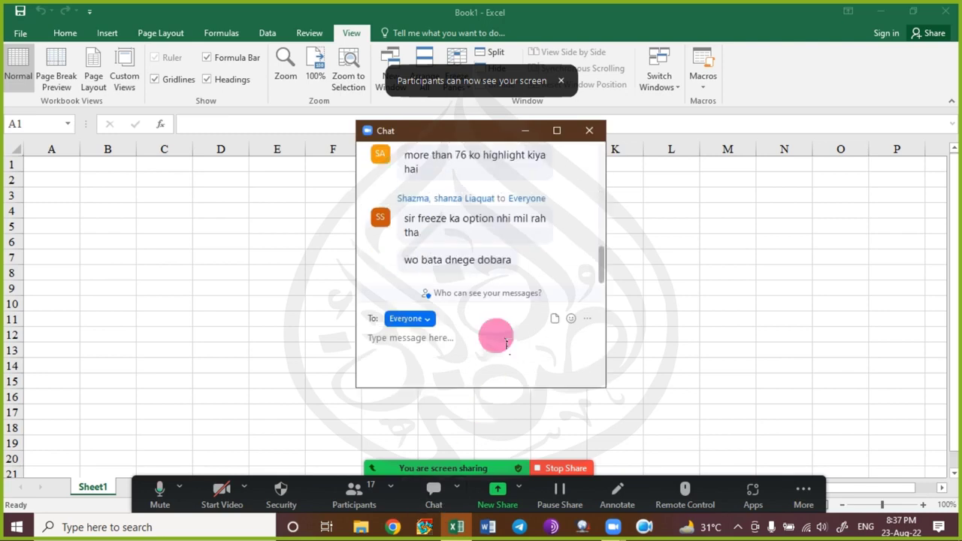
left_click_drag(487, 144, 705, 187)
scroll(713, 316, "up", 2)
scroll(713, 315, "down", 2)
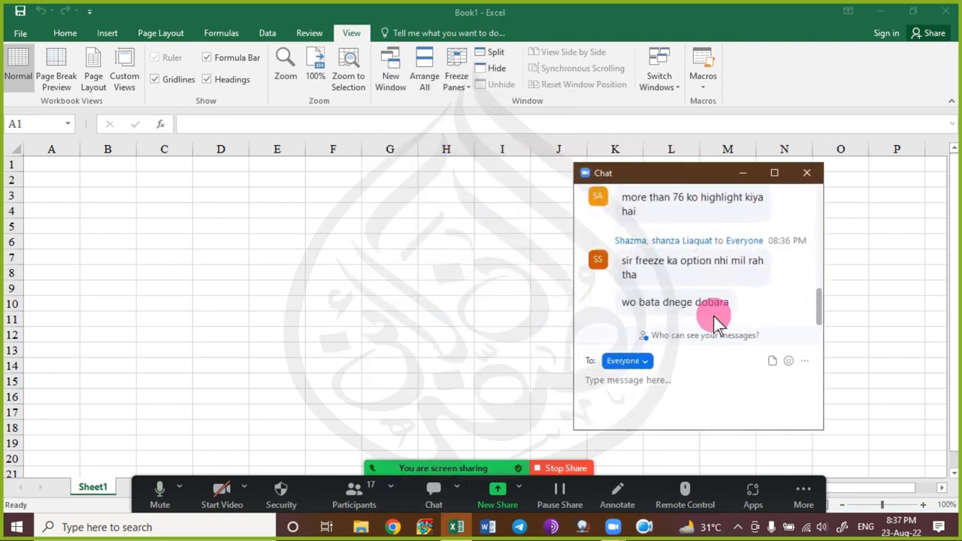
left_click(743, 173)
Show where the Freeze Panes options are found in the blank workbook, leaving them unapplied.
left_click(455, 79)
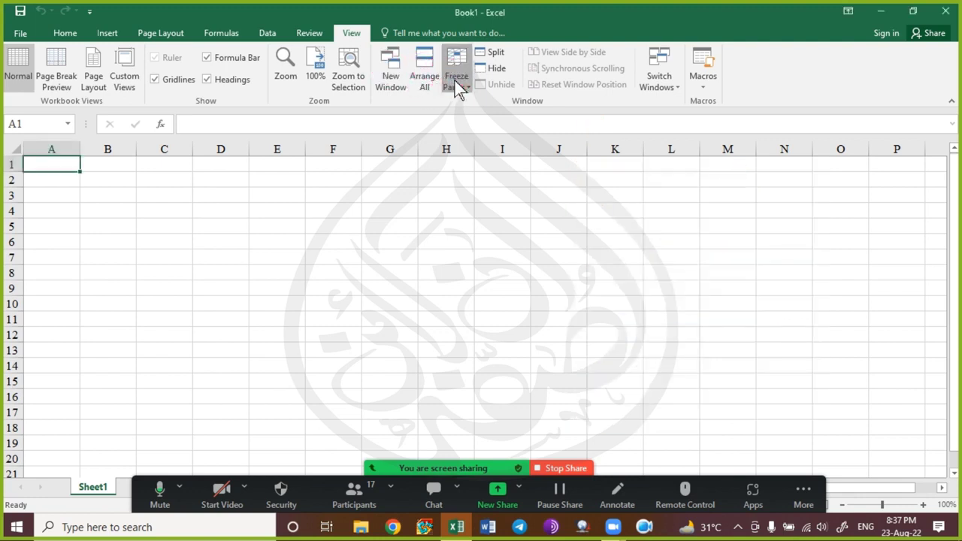
left_click(455, 78)
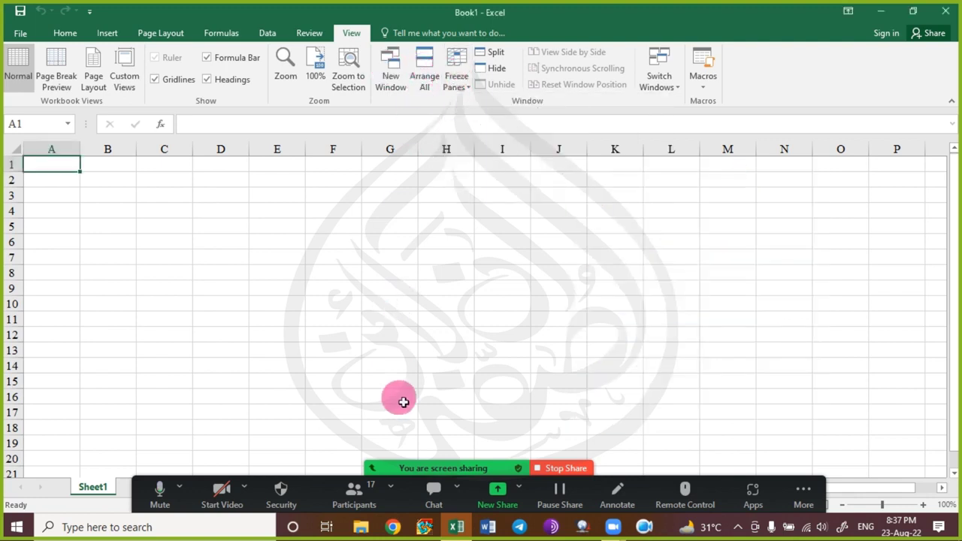